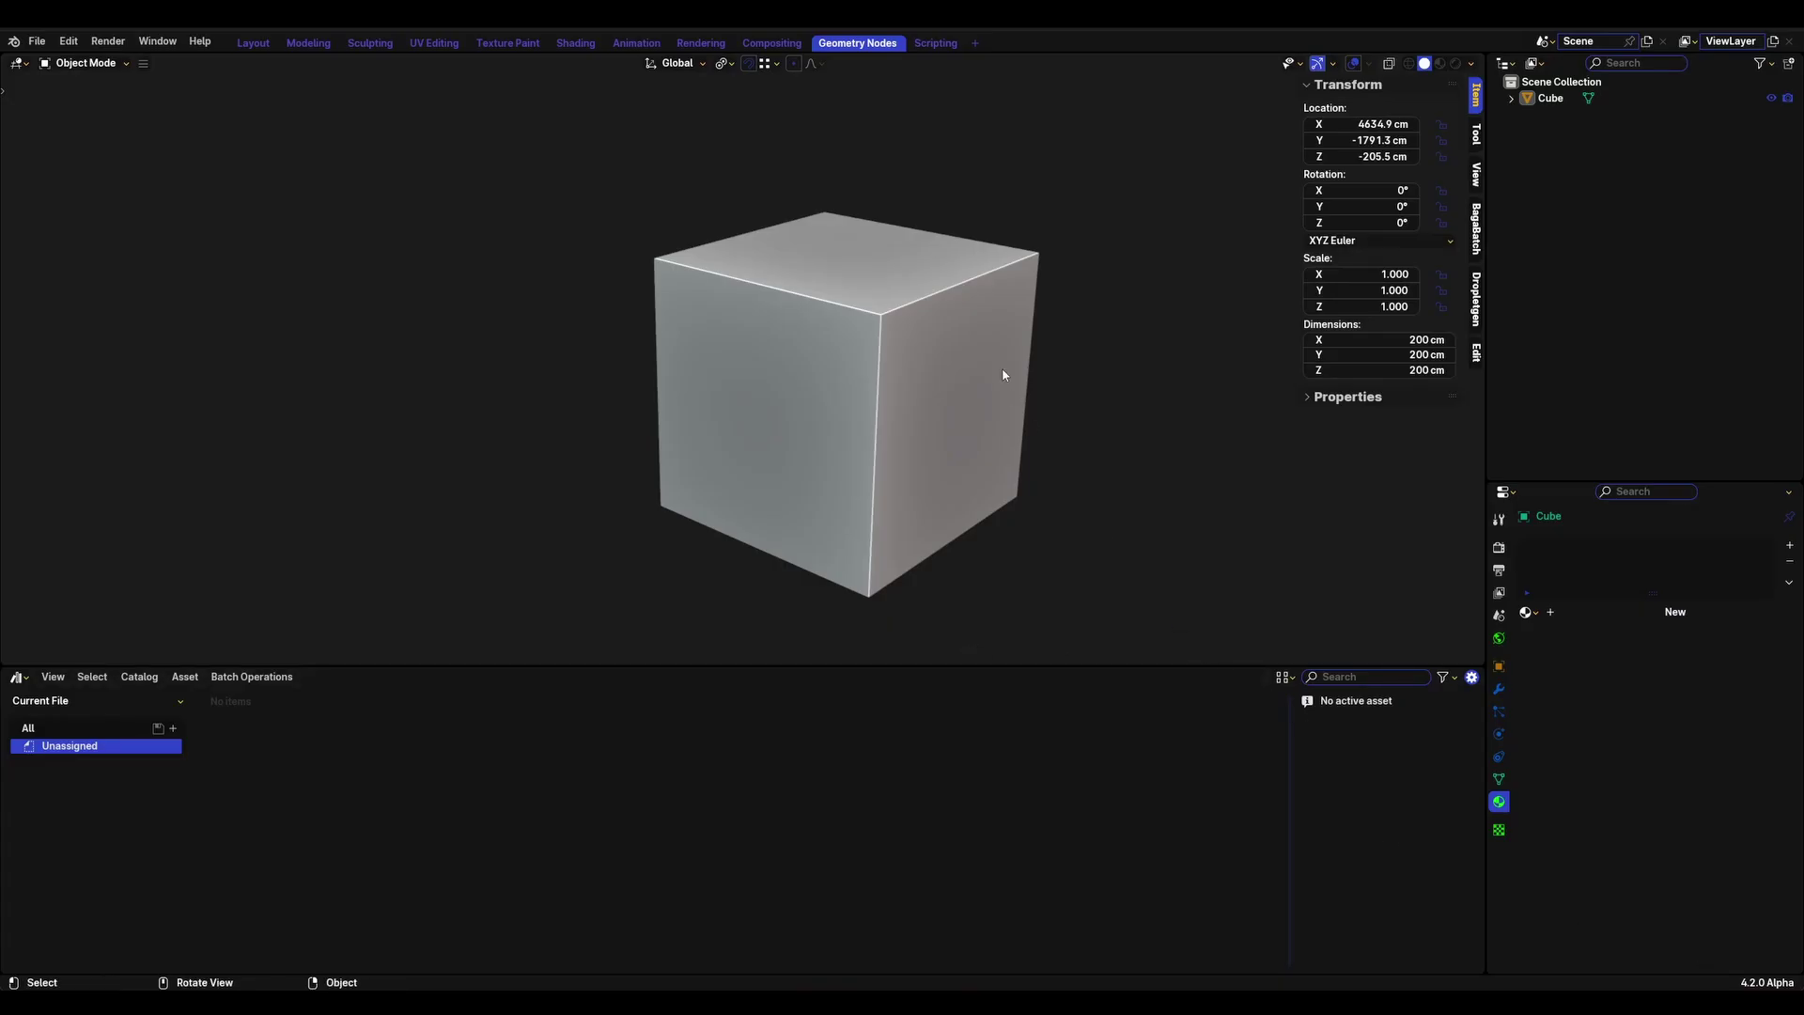
Add the Magic Profile folder from C:\Vizualflow Blender Asset Library\Vizualflow as an asset library in the File Paths preferences
{"action": "middle_click_drag", "start_coordinate": [1001, 374], "coordinate": [788, 362]}
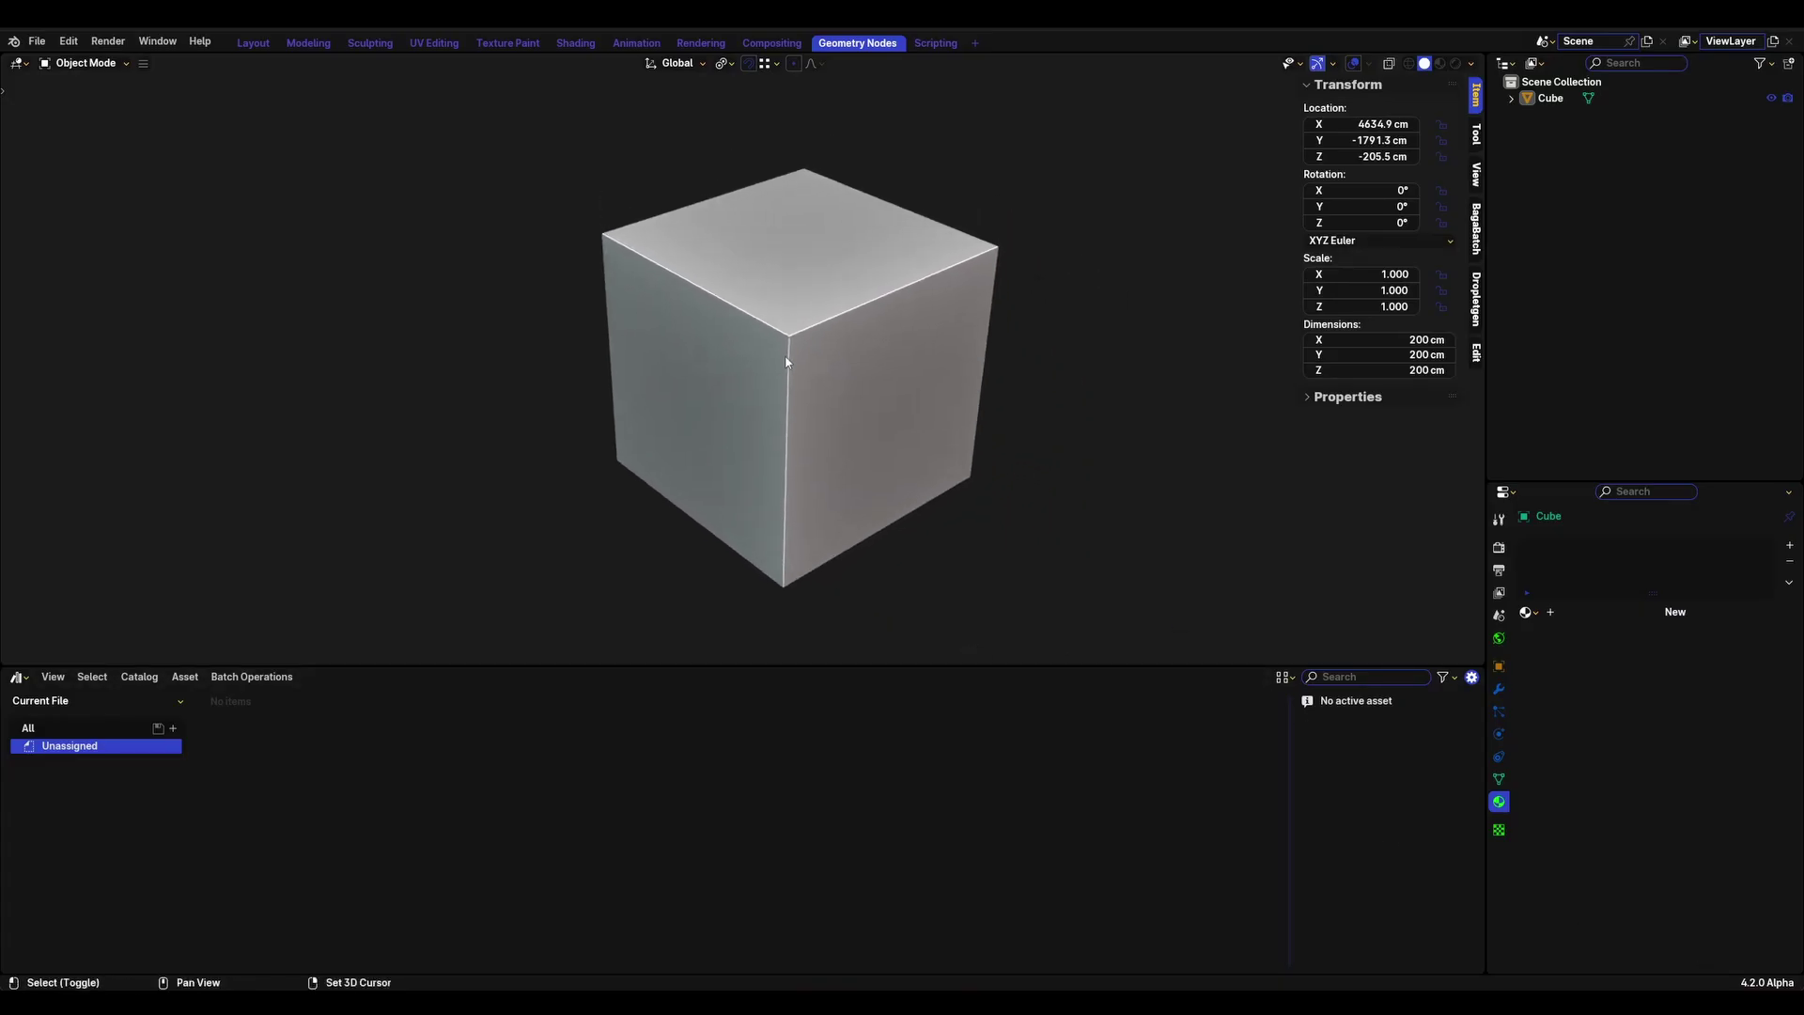
{"action": "left_click", "coordinate": [71, 42]}
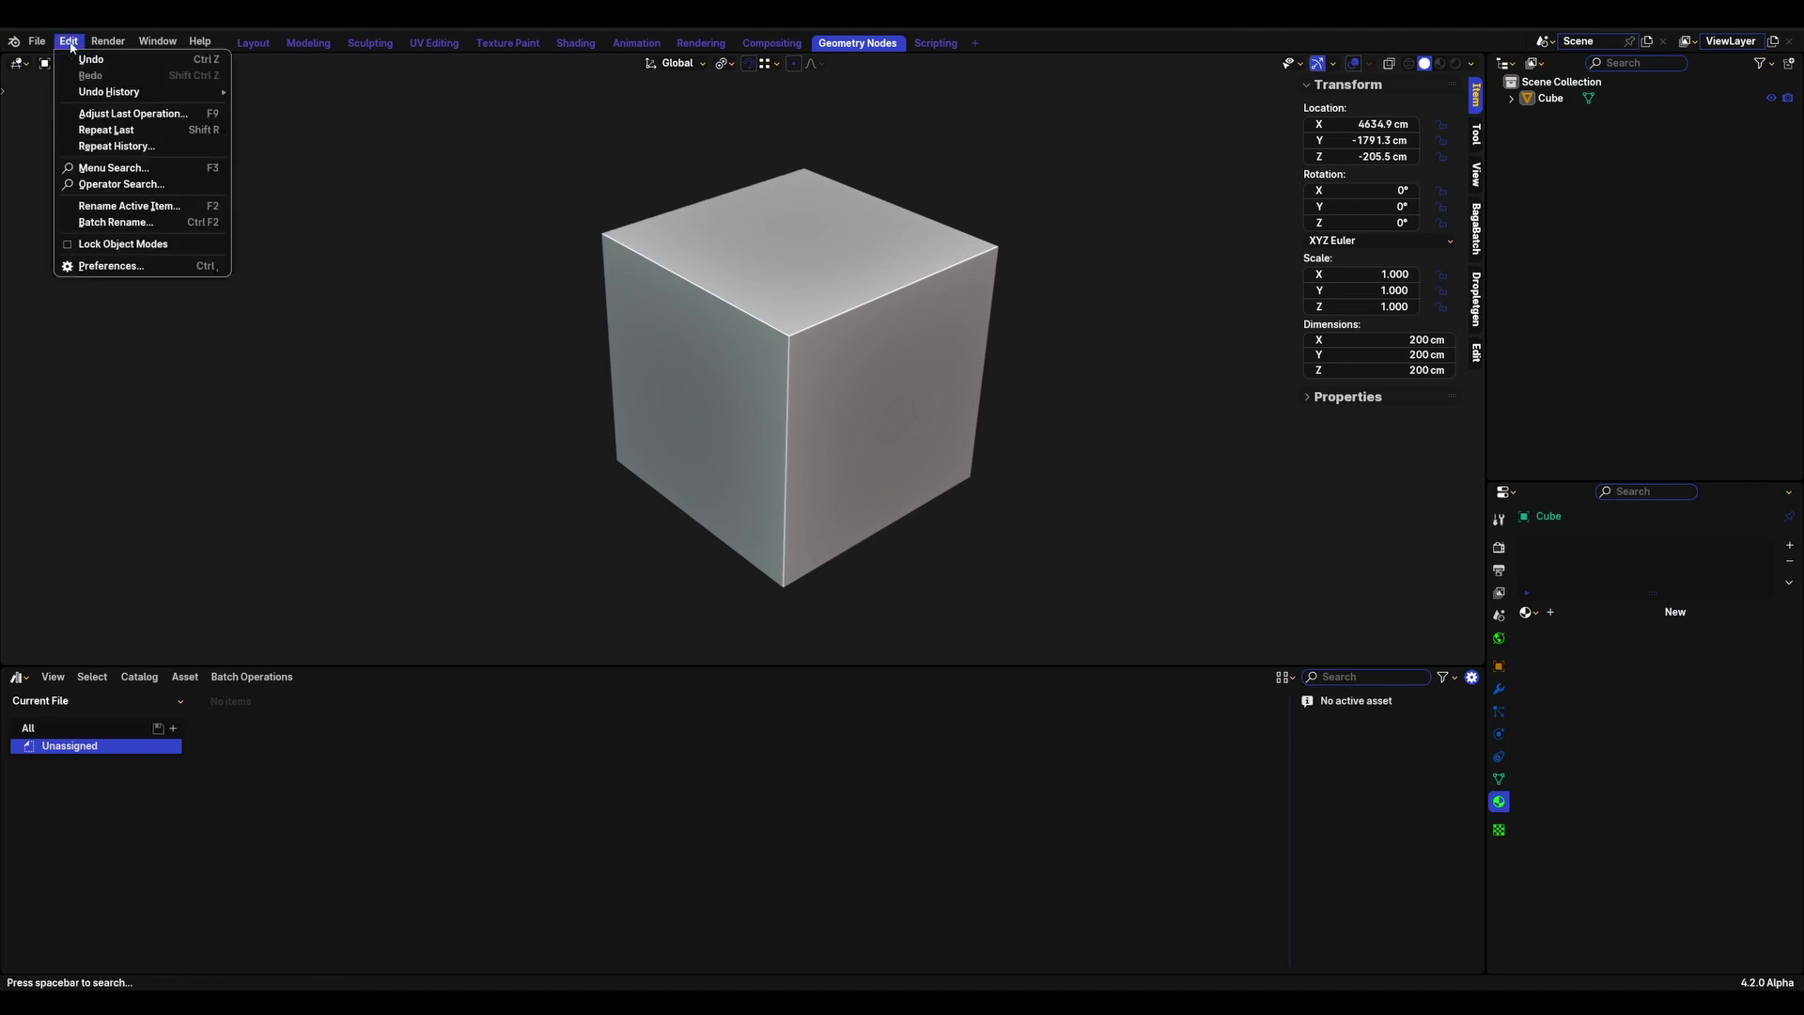
{"action": "left_click", "coordinate": [107, 262]}
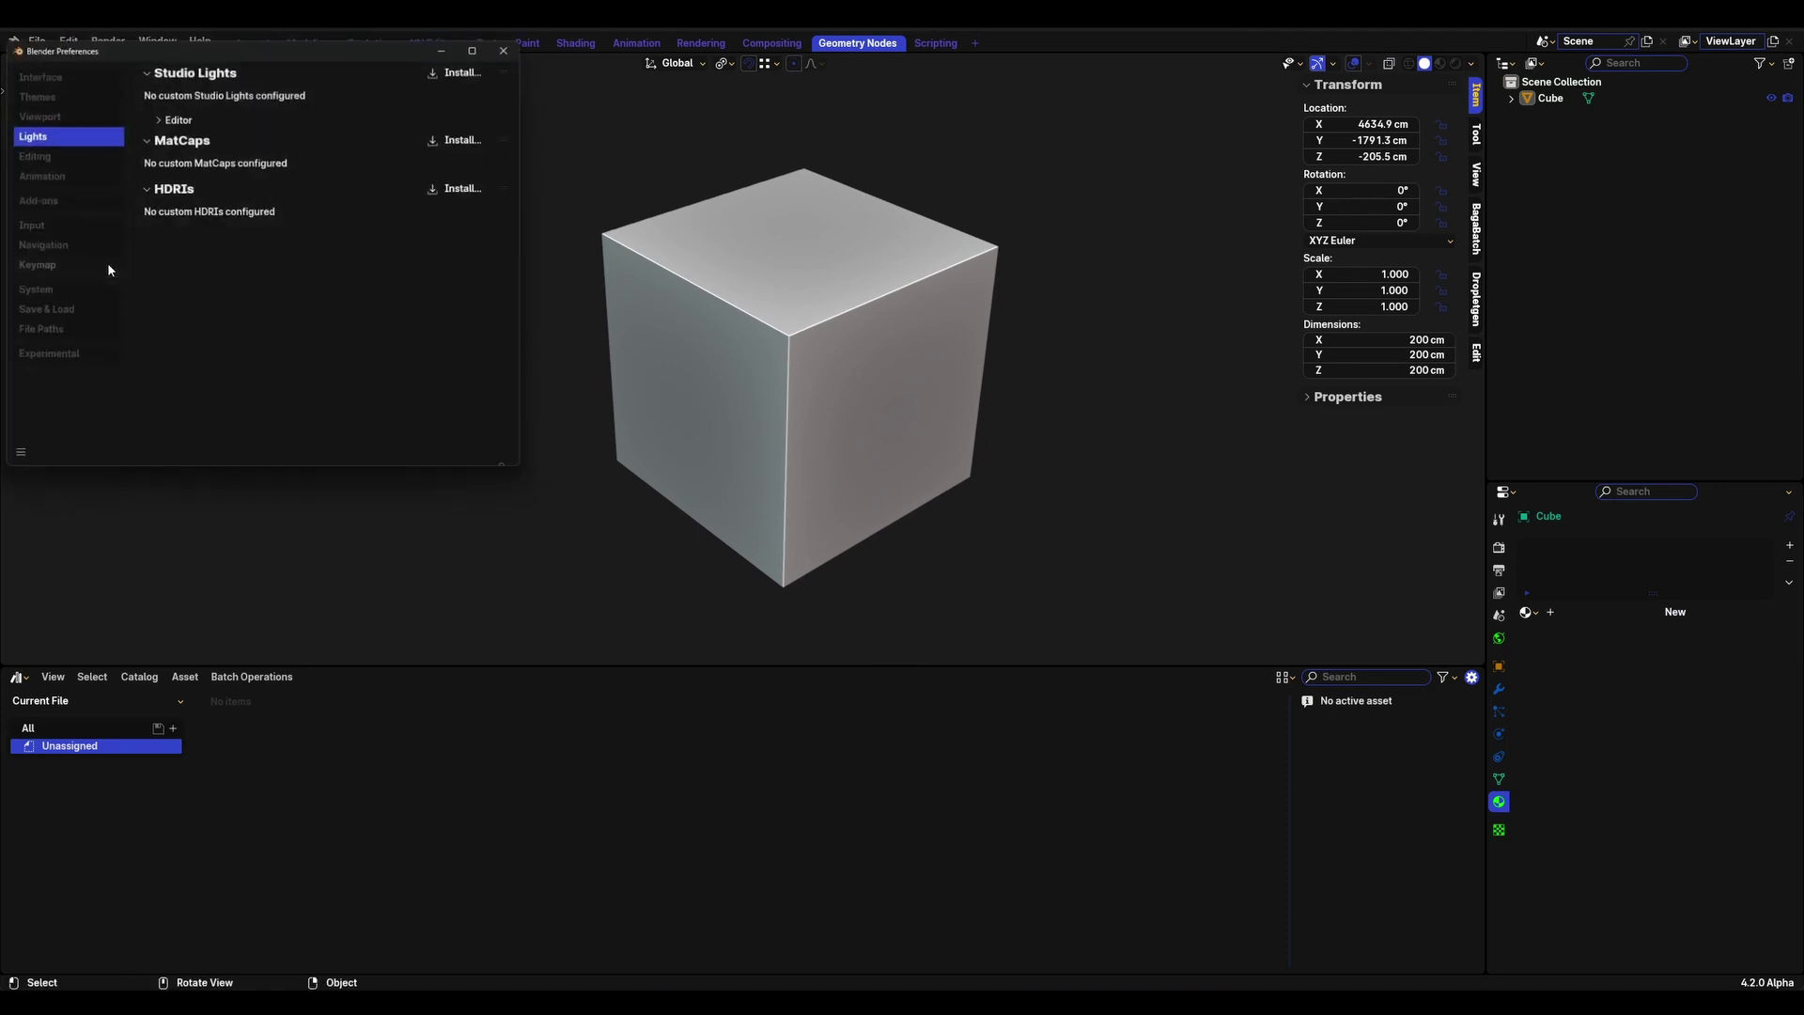
{"action": "left_click", "coordinate": [56, 335]}
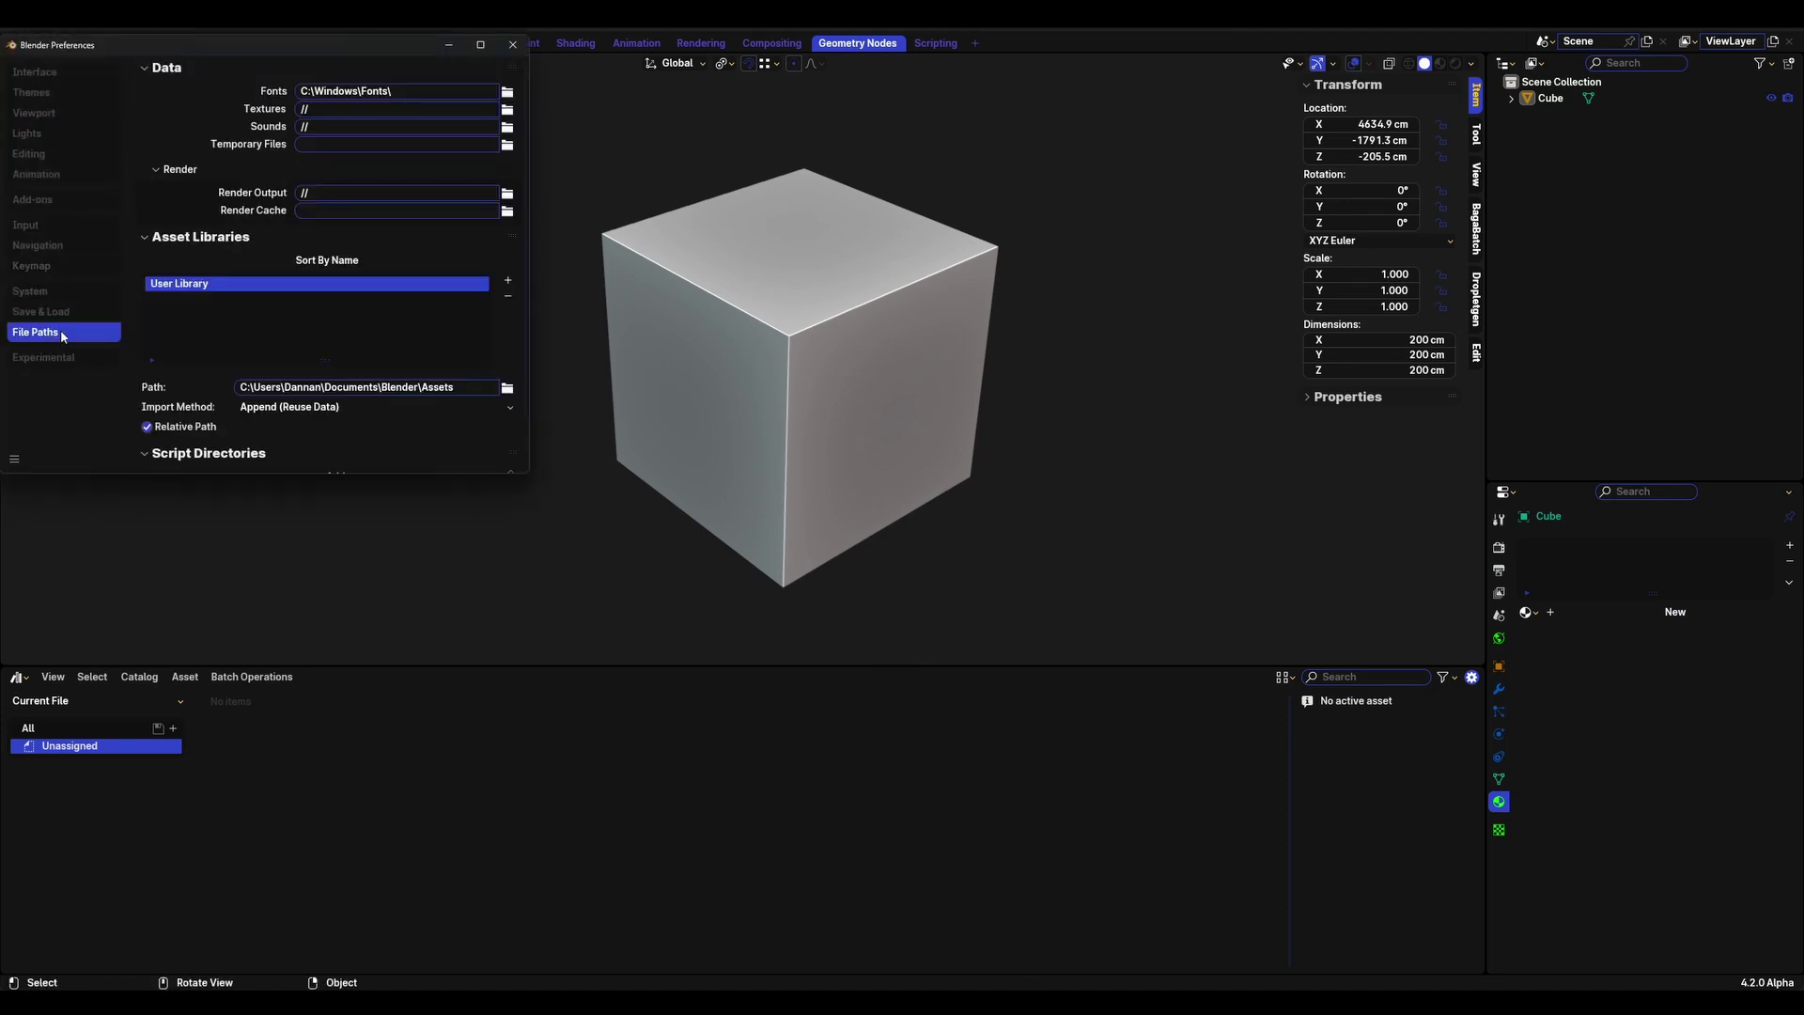
{"action": "left_click", "coordinate": [507, 282]}
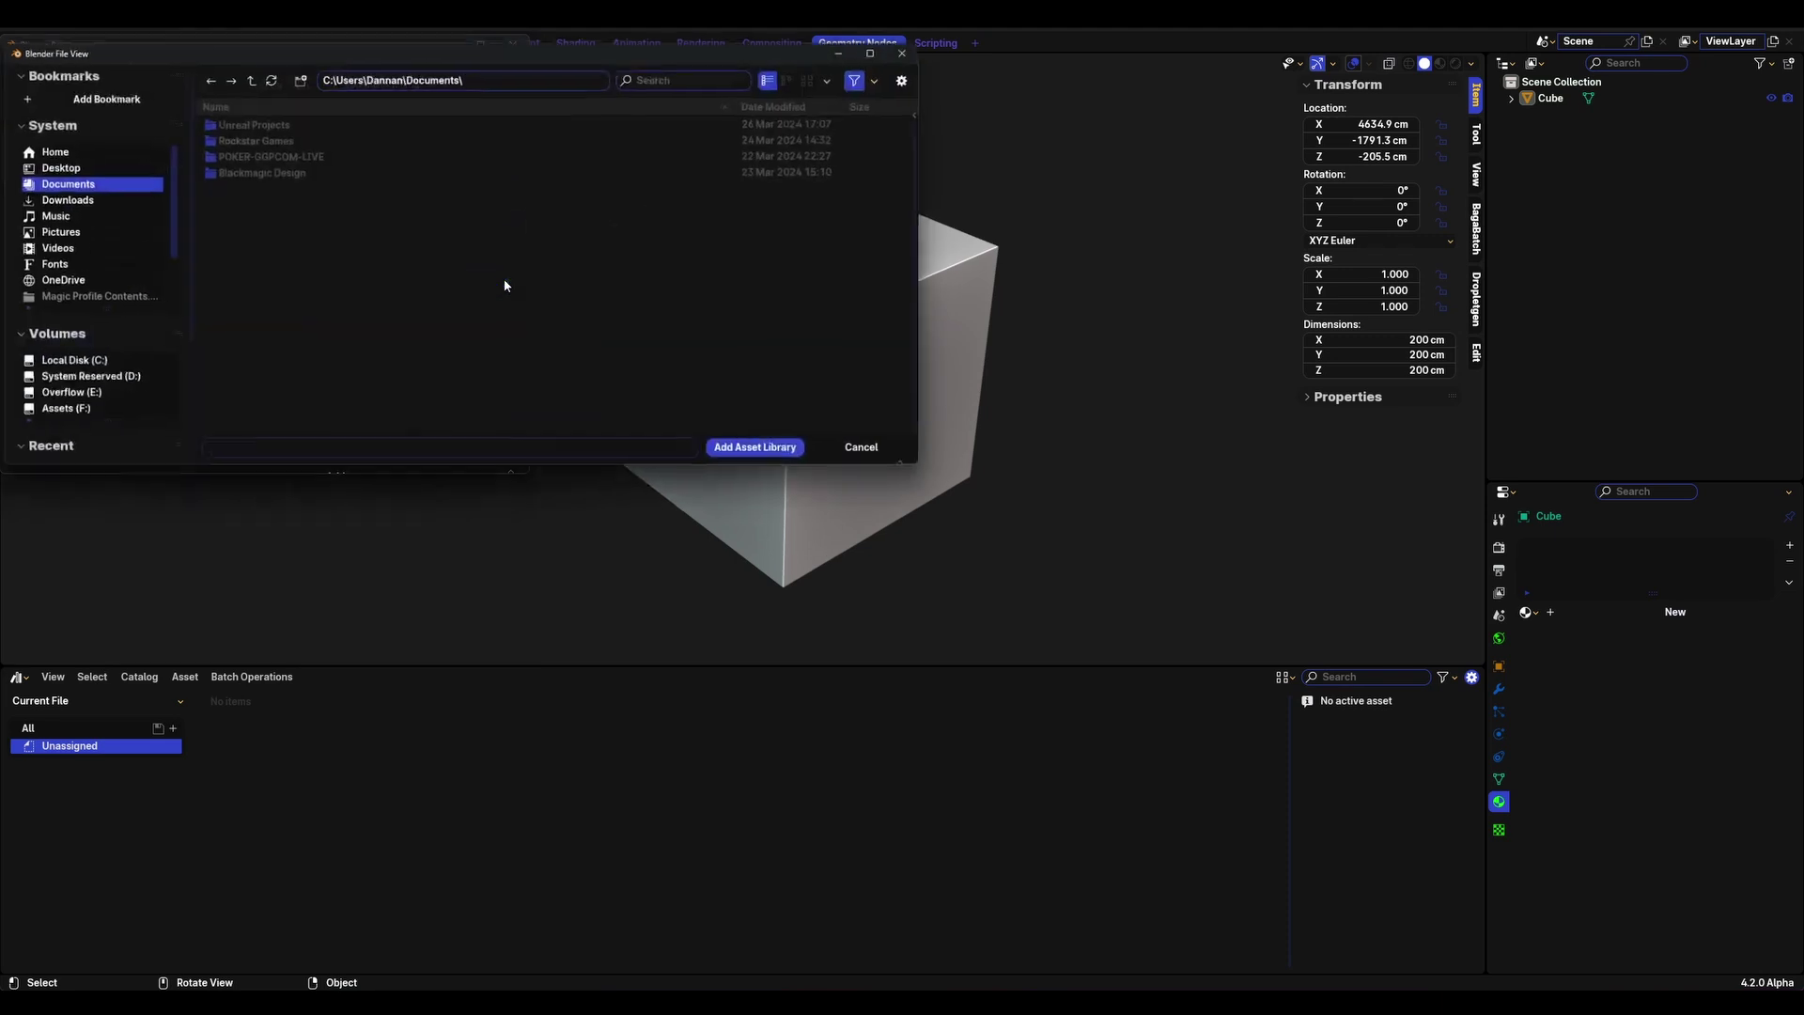
{"action": "left_click", "coordinate": [72, 361]}
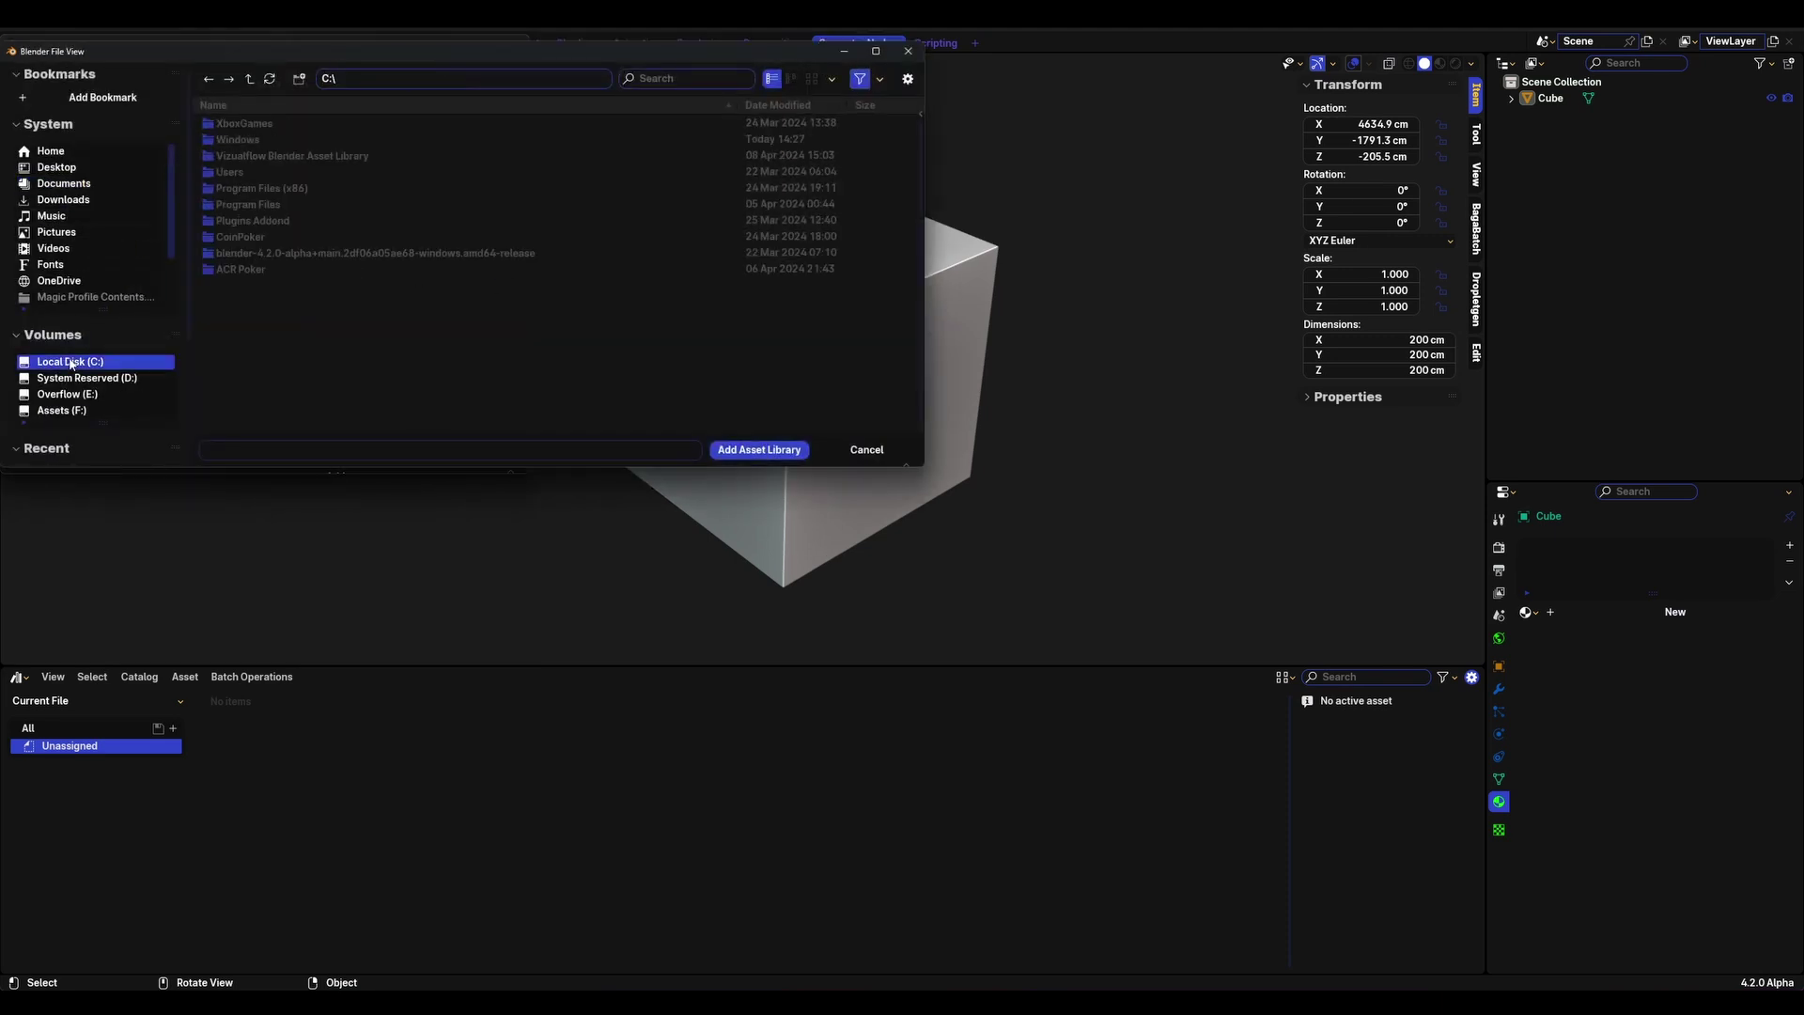
{"action": "double_click", "coordinate": [240, 156]}
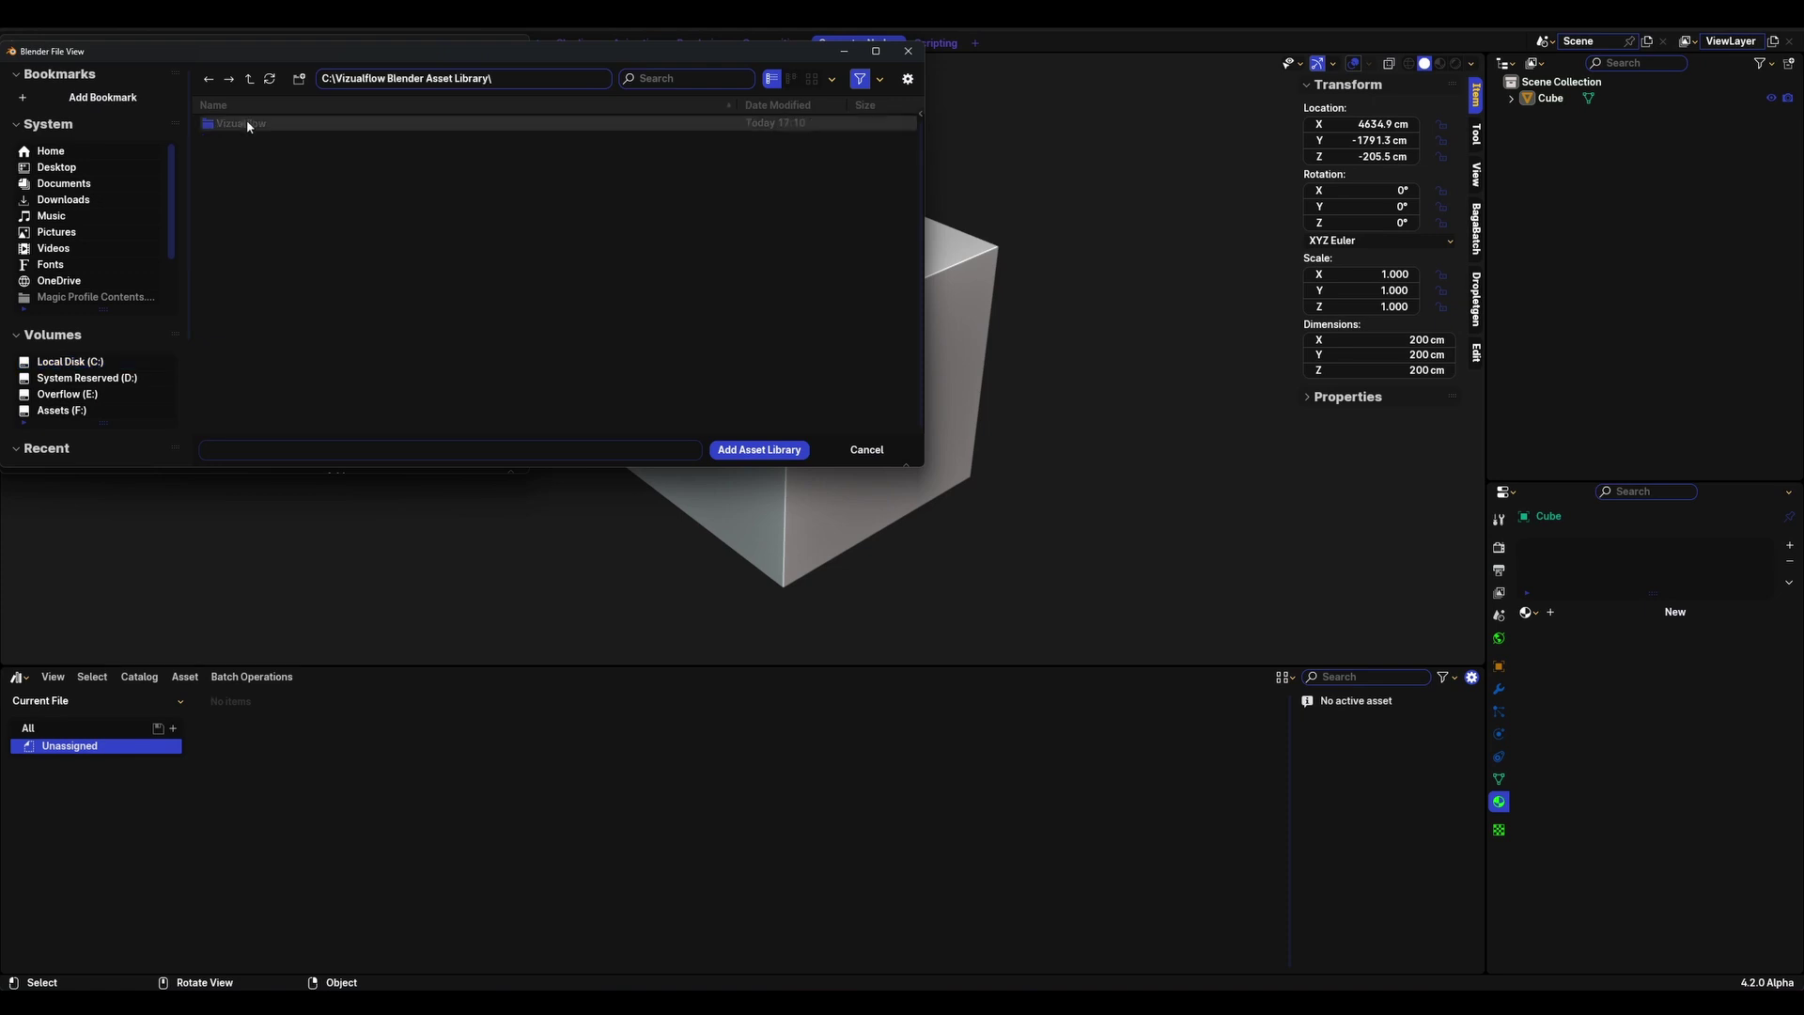
{"action": "double_click", "coordinate": [250, 123]}
{"action": "left_click", "coordinate": [252, 125]}
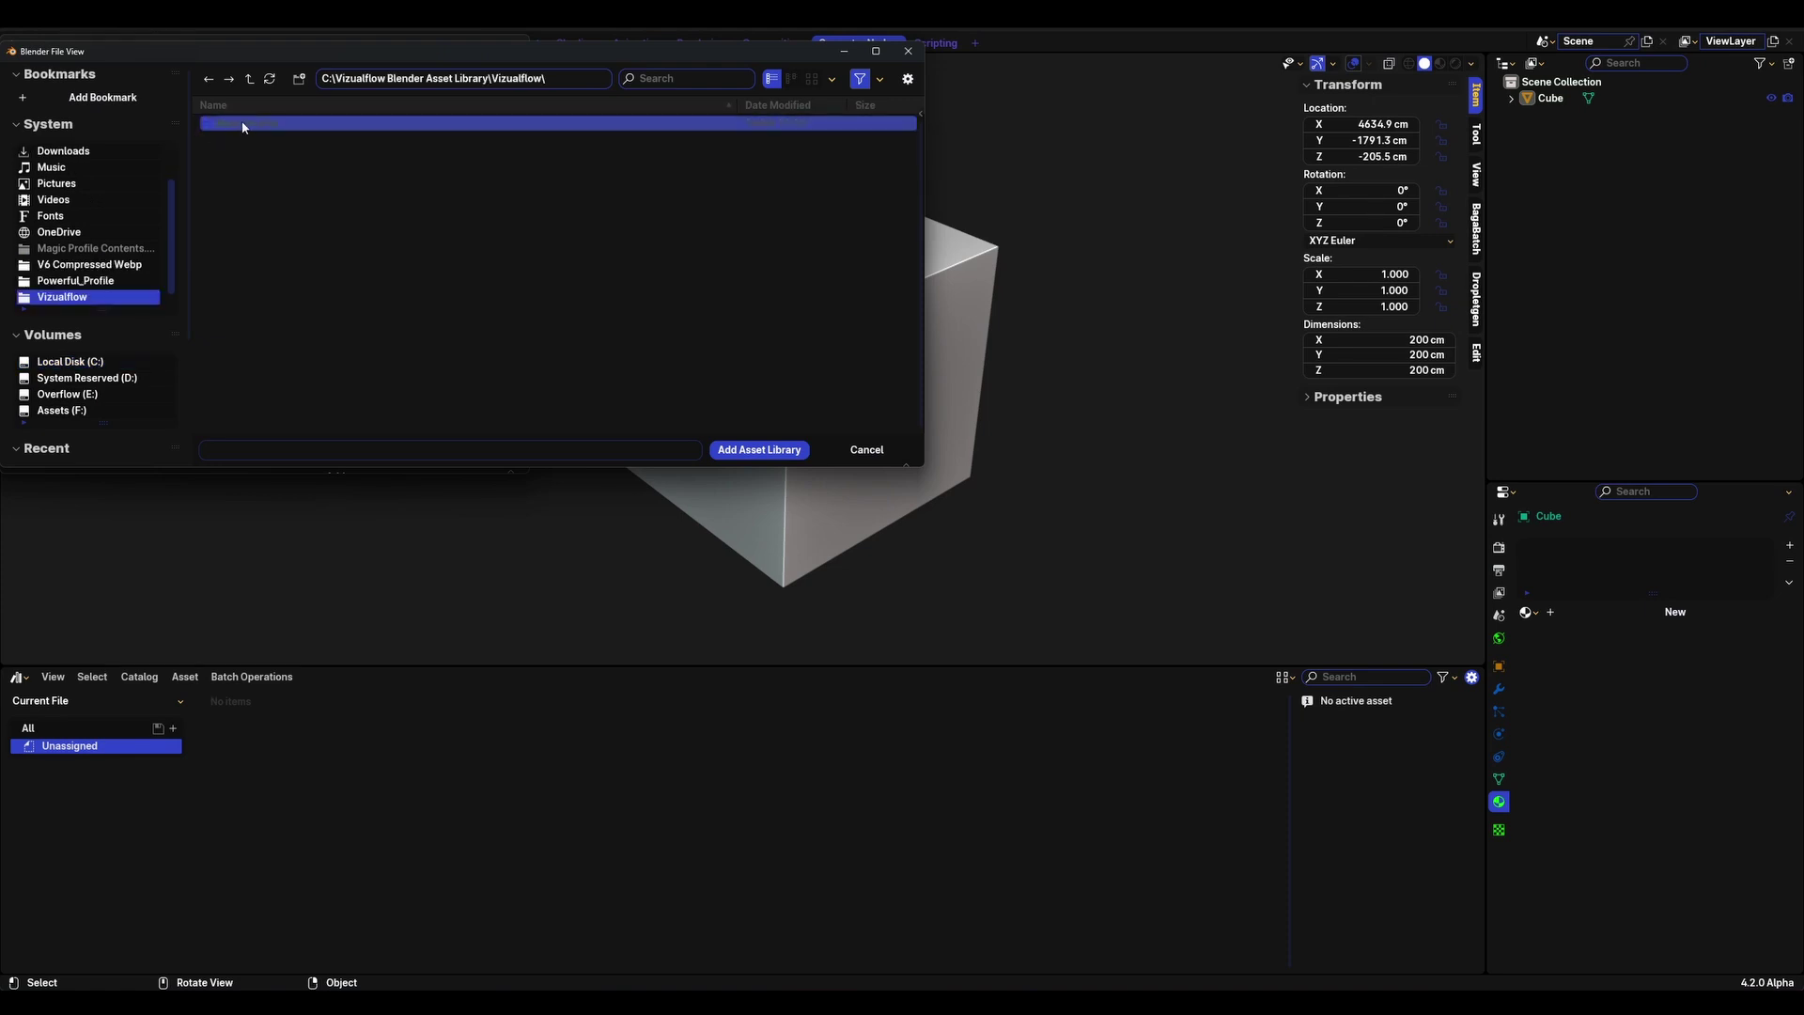
{"action": "double_click", "coordinate": [286, 125]}
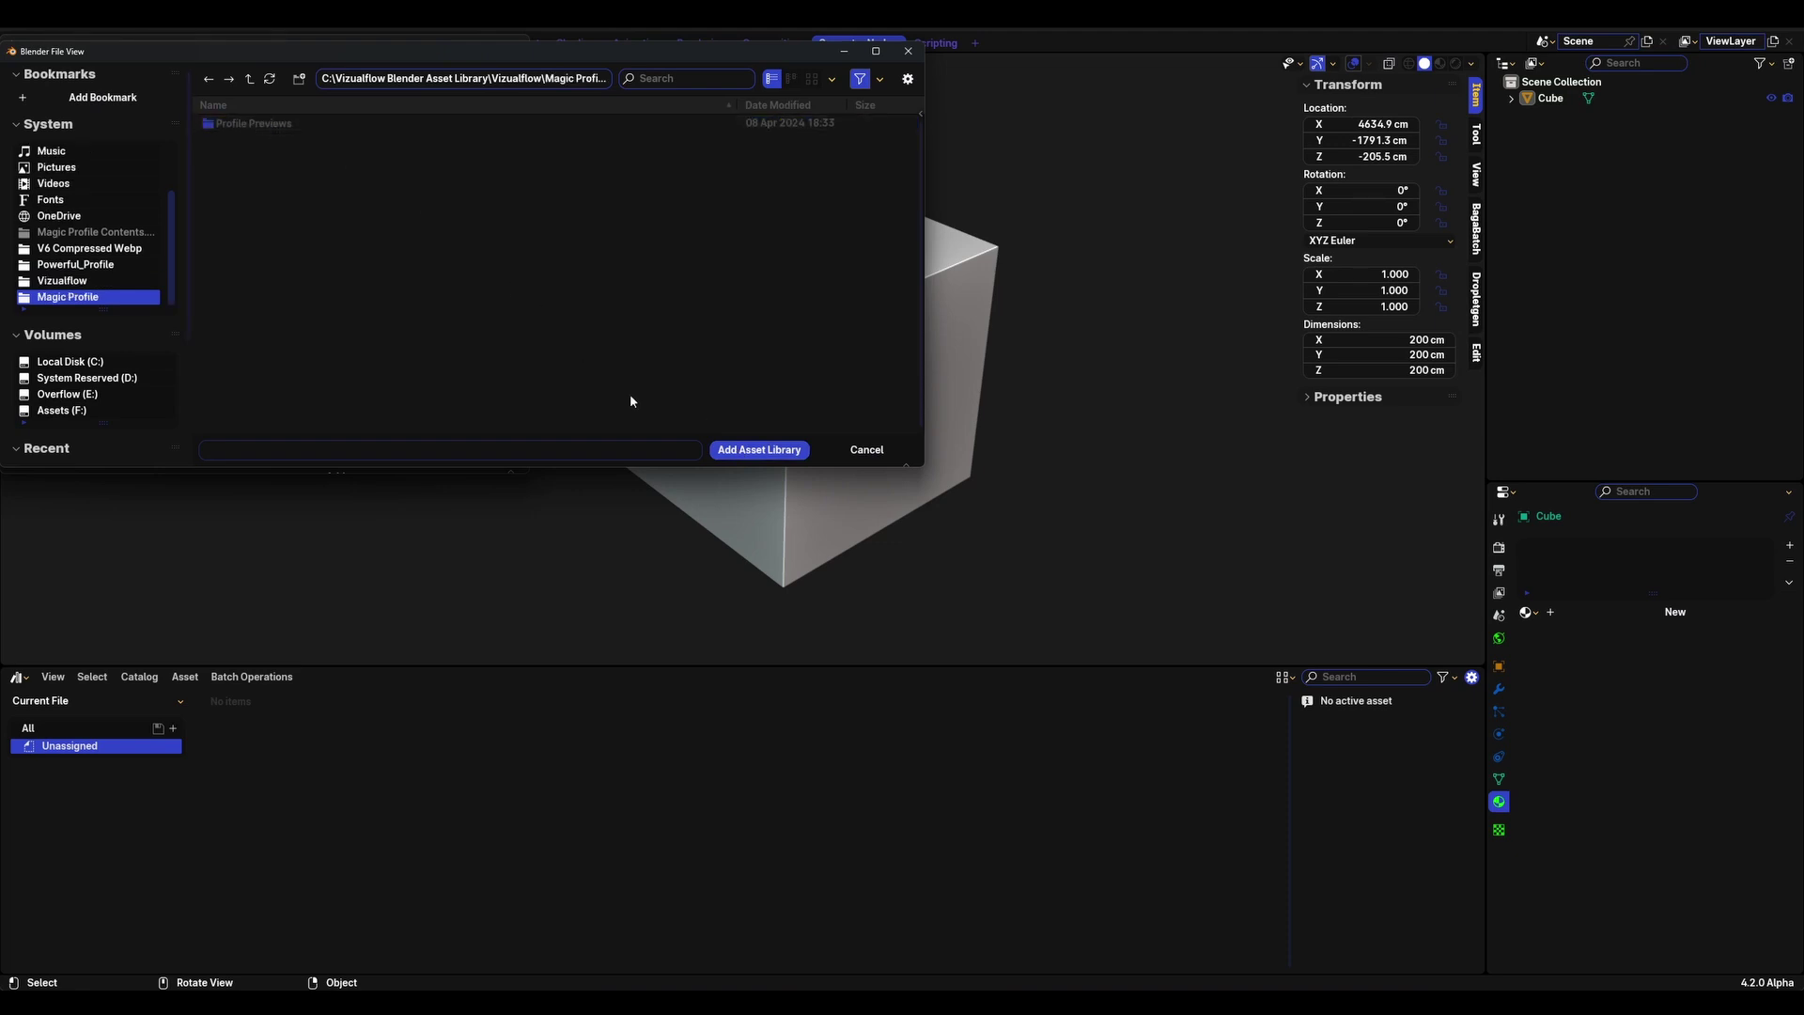
{"action": "left_click", "coordinate": [745, 450]}
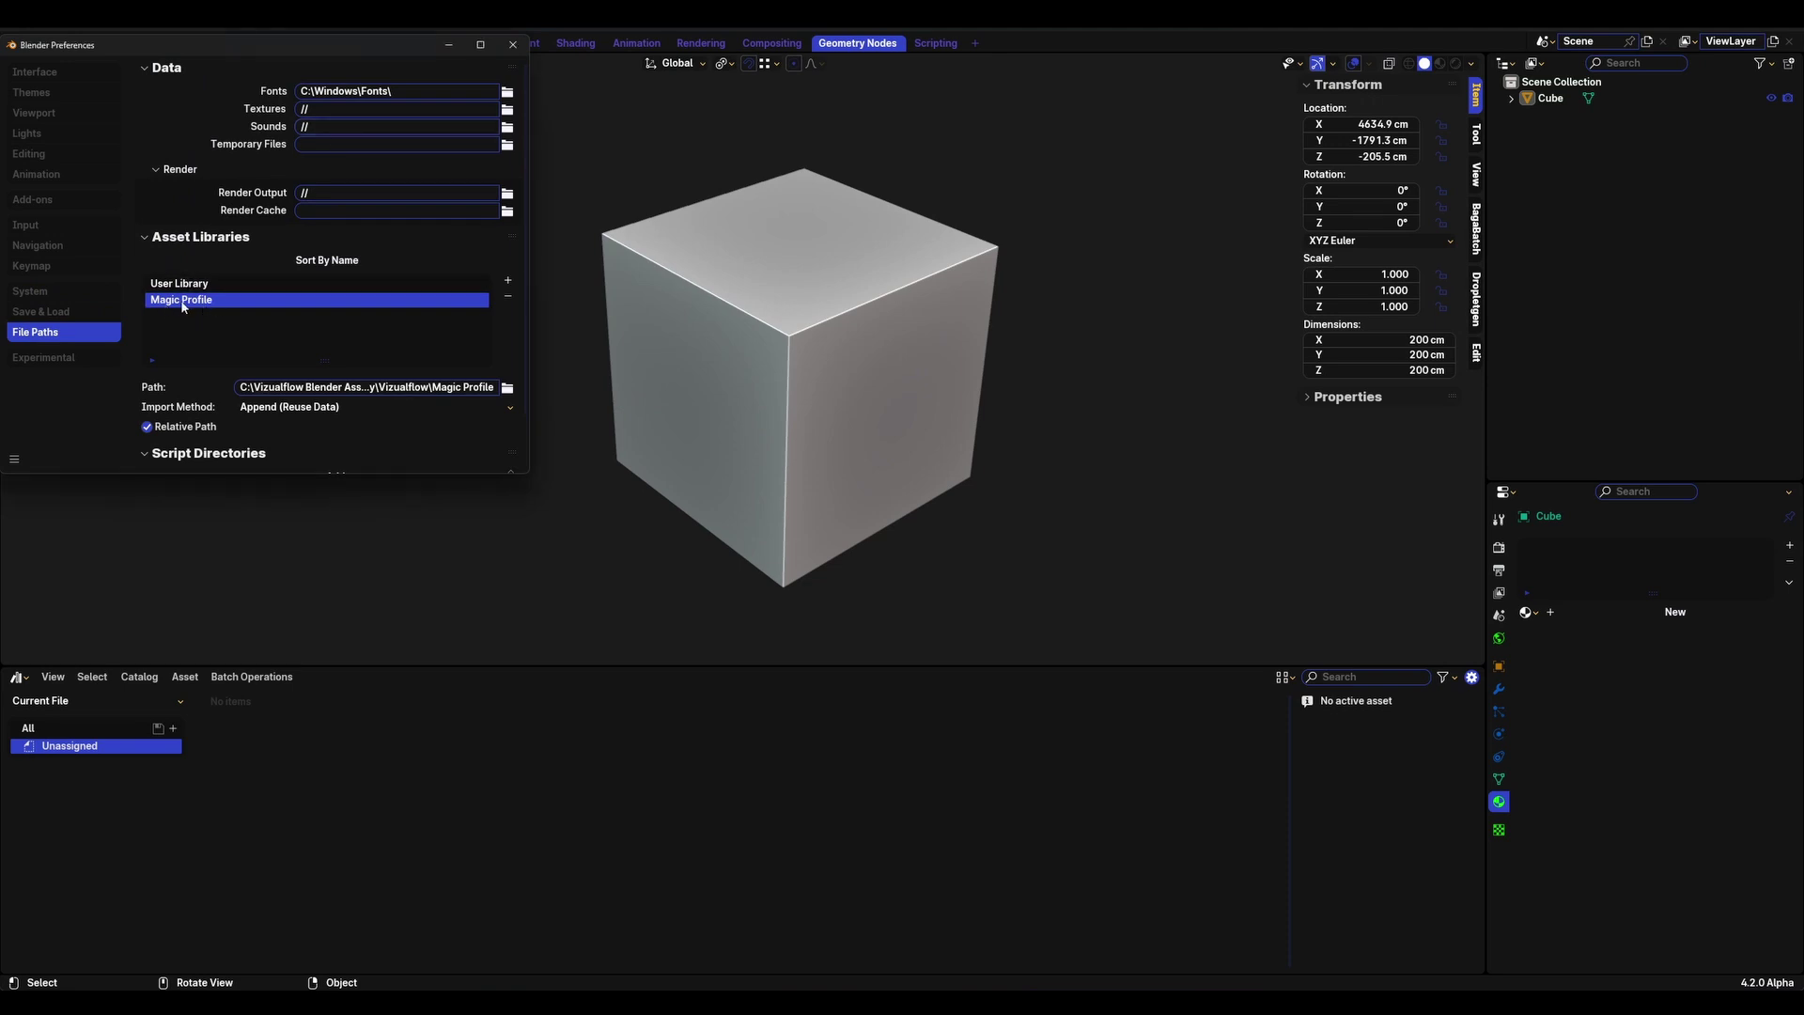
{"action": "left_click", "coordinate": [513, 46]}
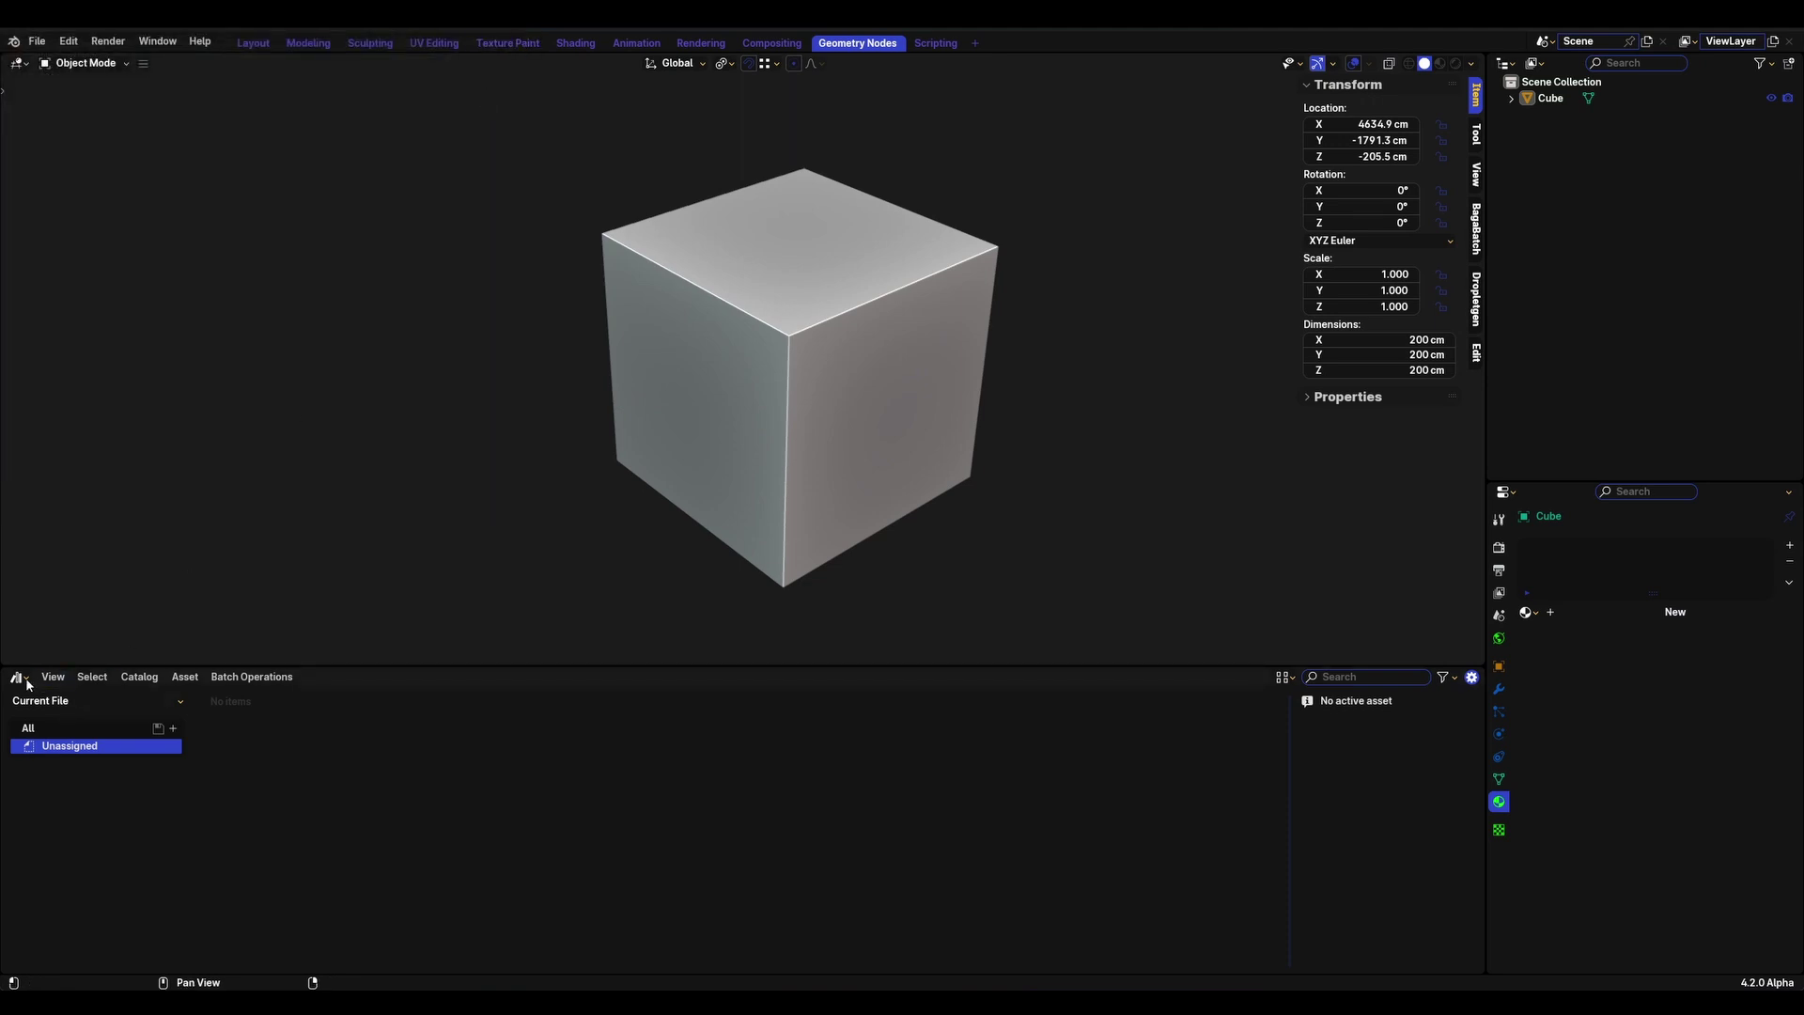
Show the Magic Profile library in the asset browser and view its Magic Profiles and Magic Wall catalogs
{"action": "left_click", "coordinate": [53, 703]}
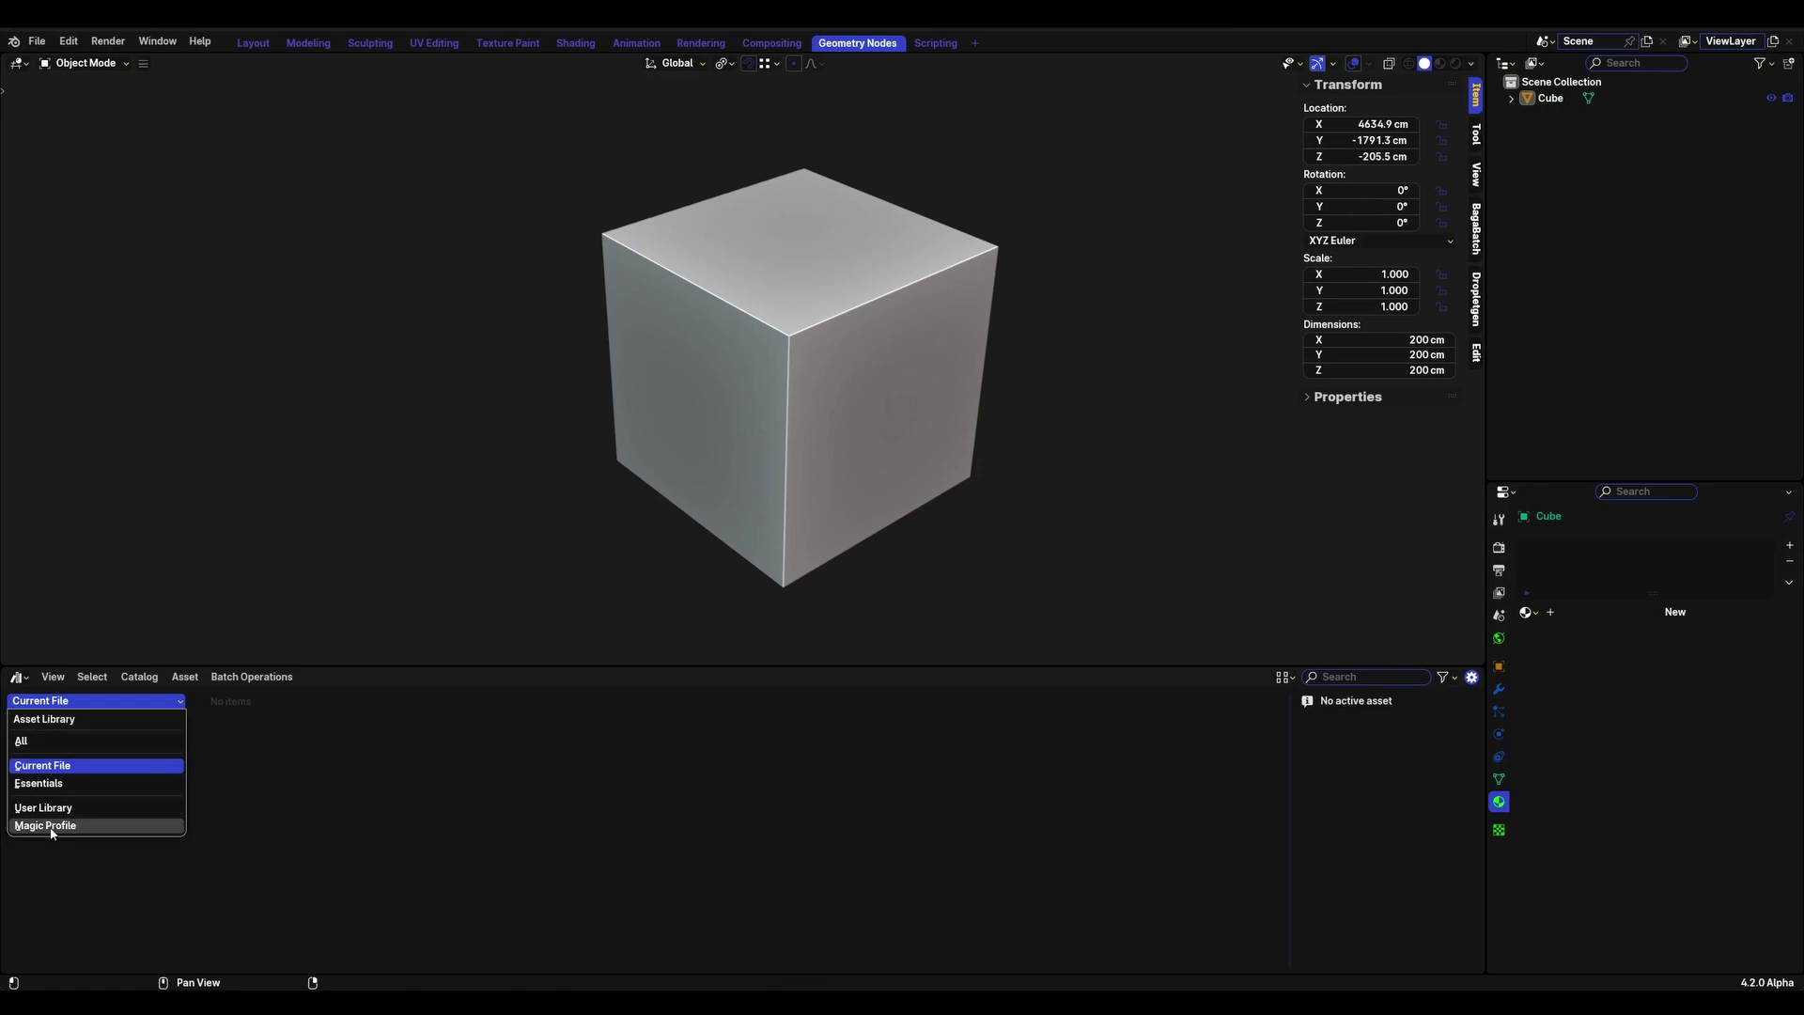
{"action": "left_click", "coordinate": [51, 826]}
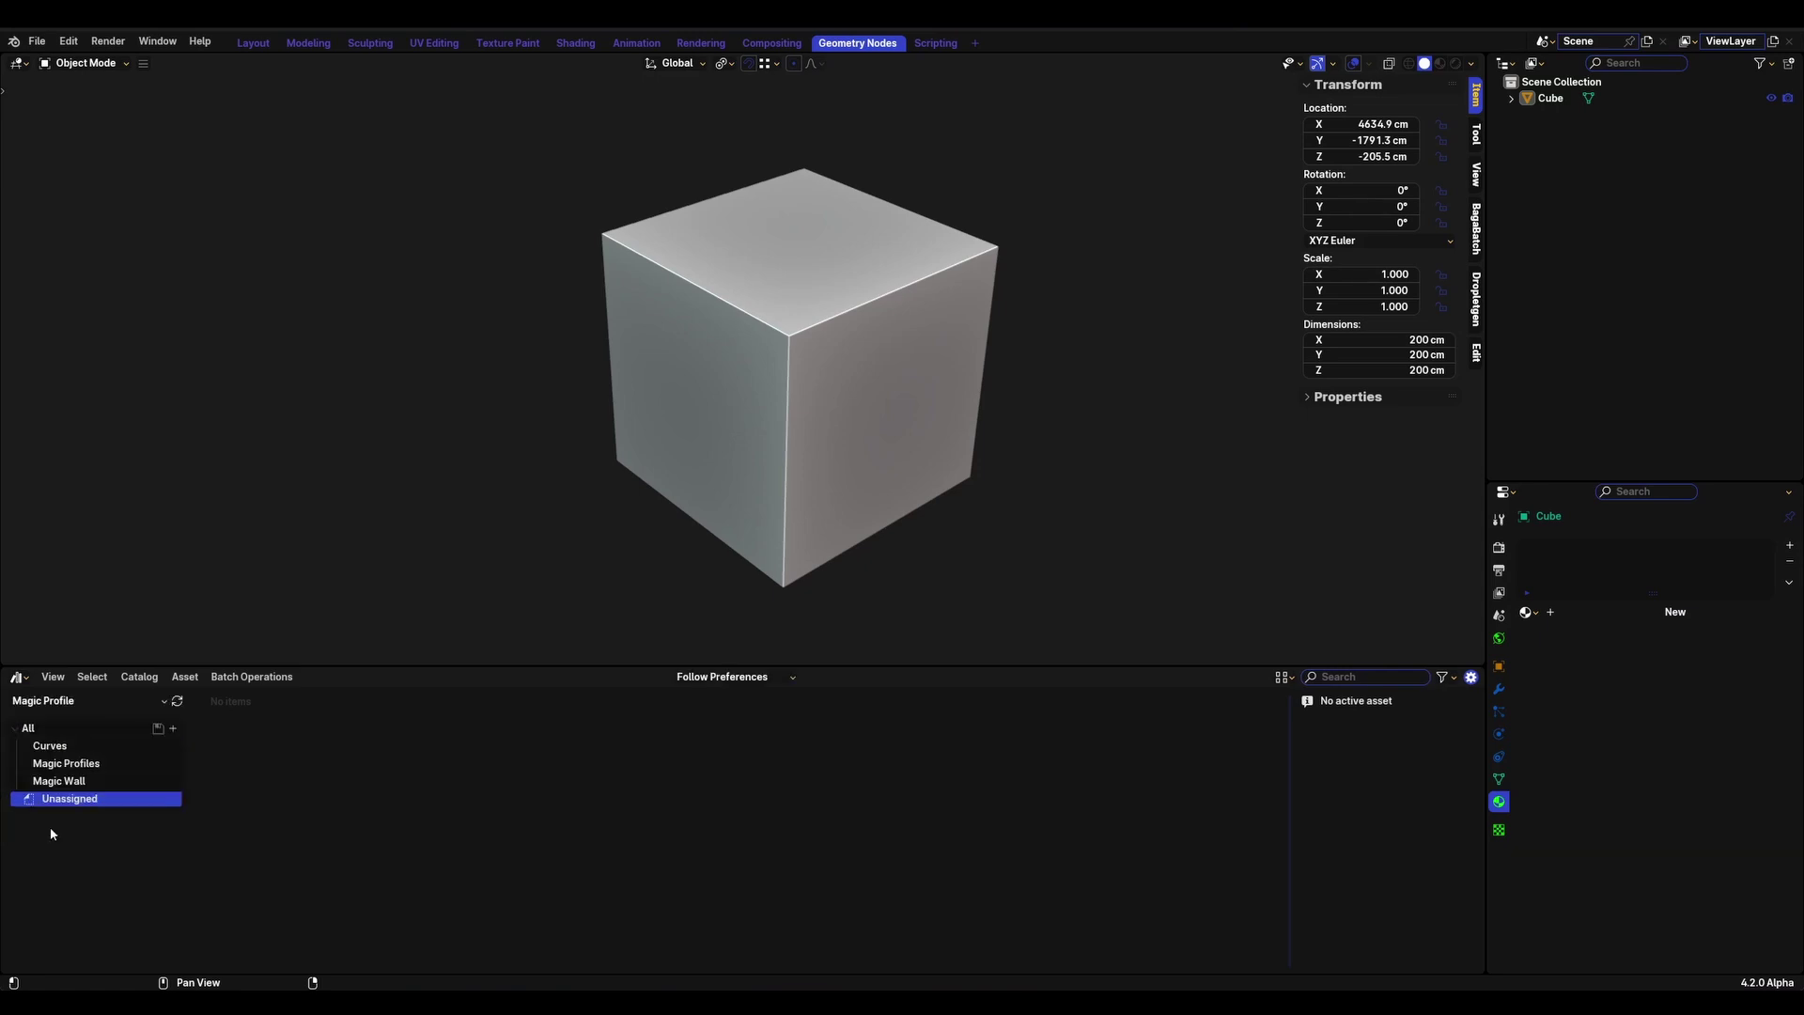
{"action": "left_click", "coordinate": [76, 767]}
{"action": "left_click", "coordinate": [59, 781]}
{"action": "left_click", "coordinate": [66, 765]}
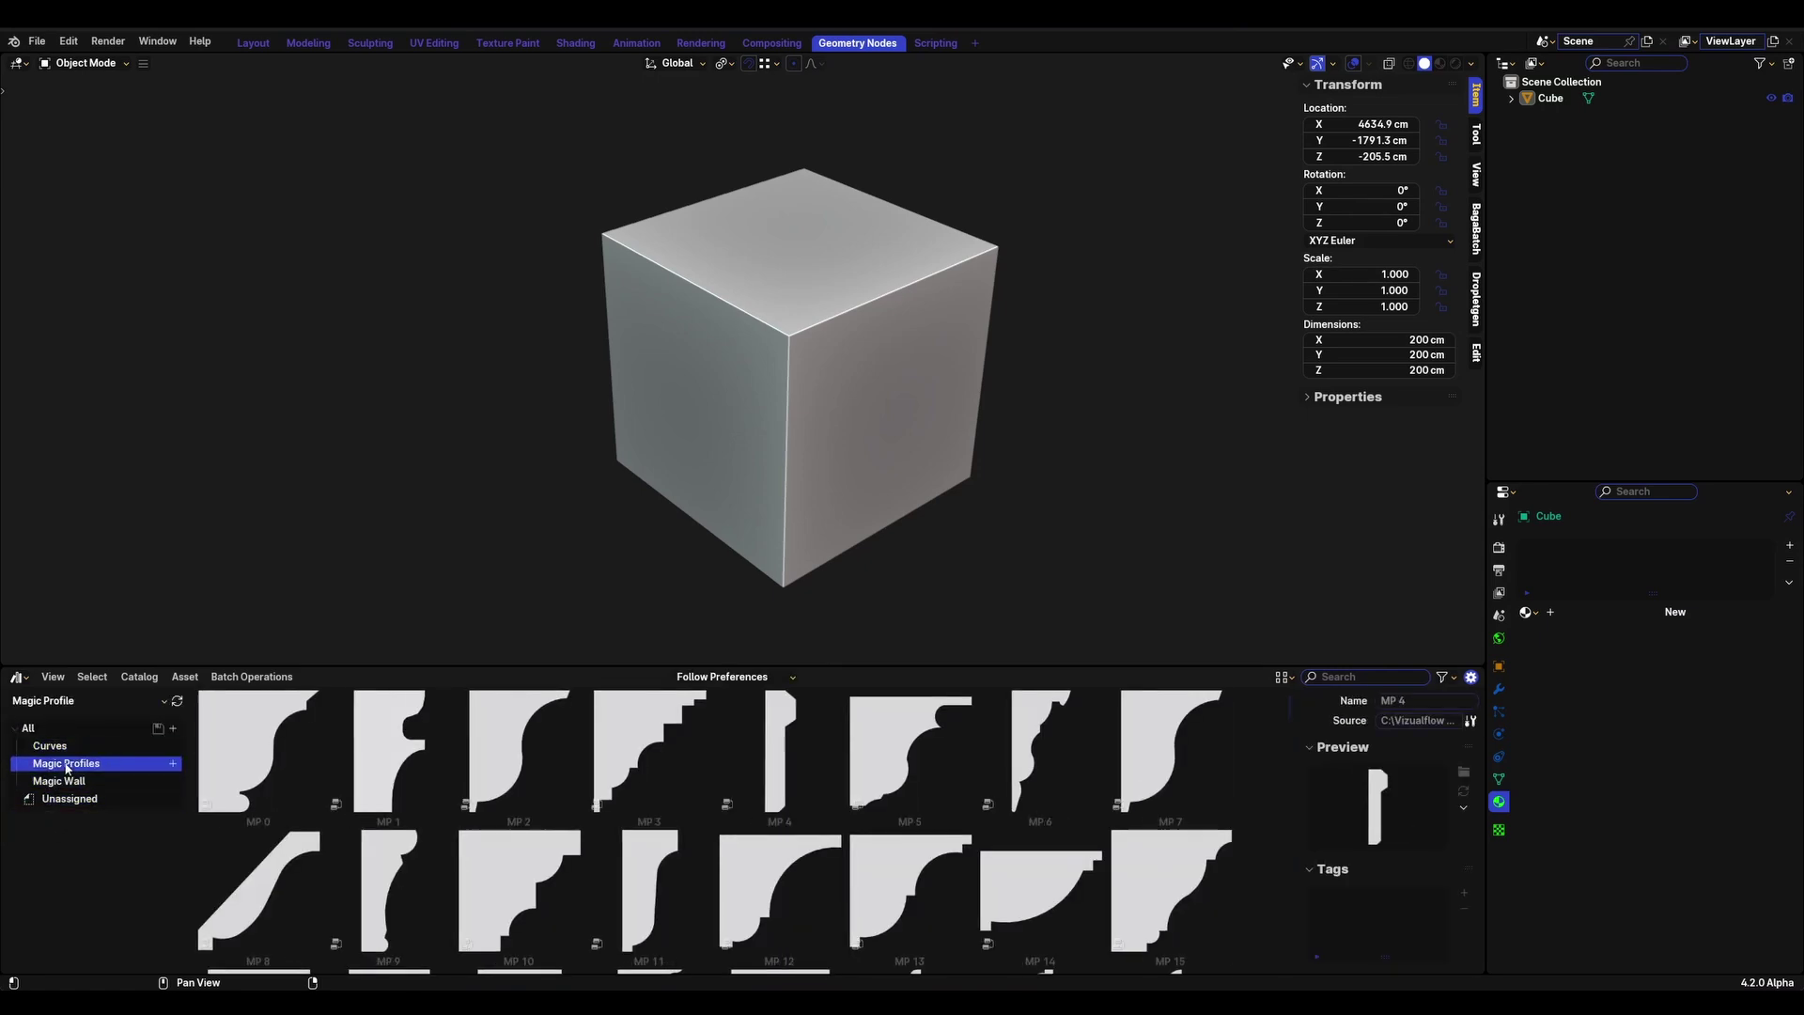
{"action": "left_click", "coordinate": [61, 781]}
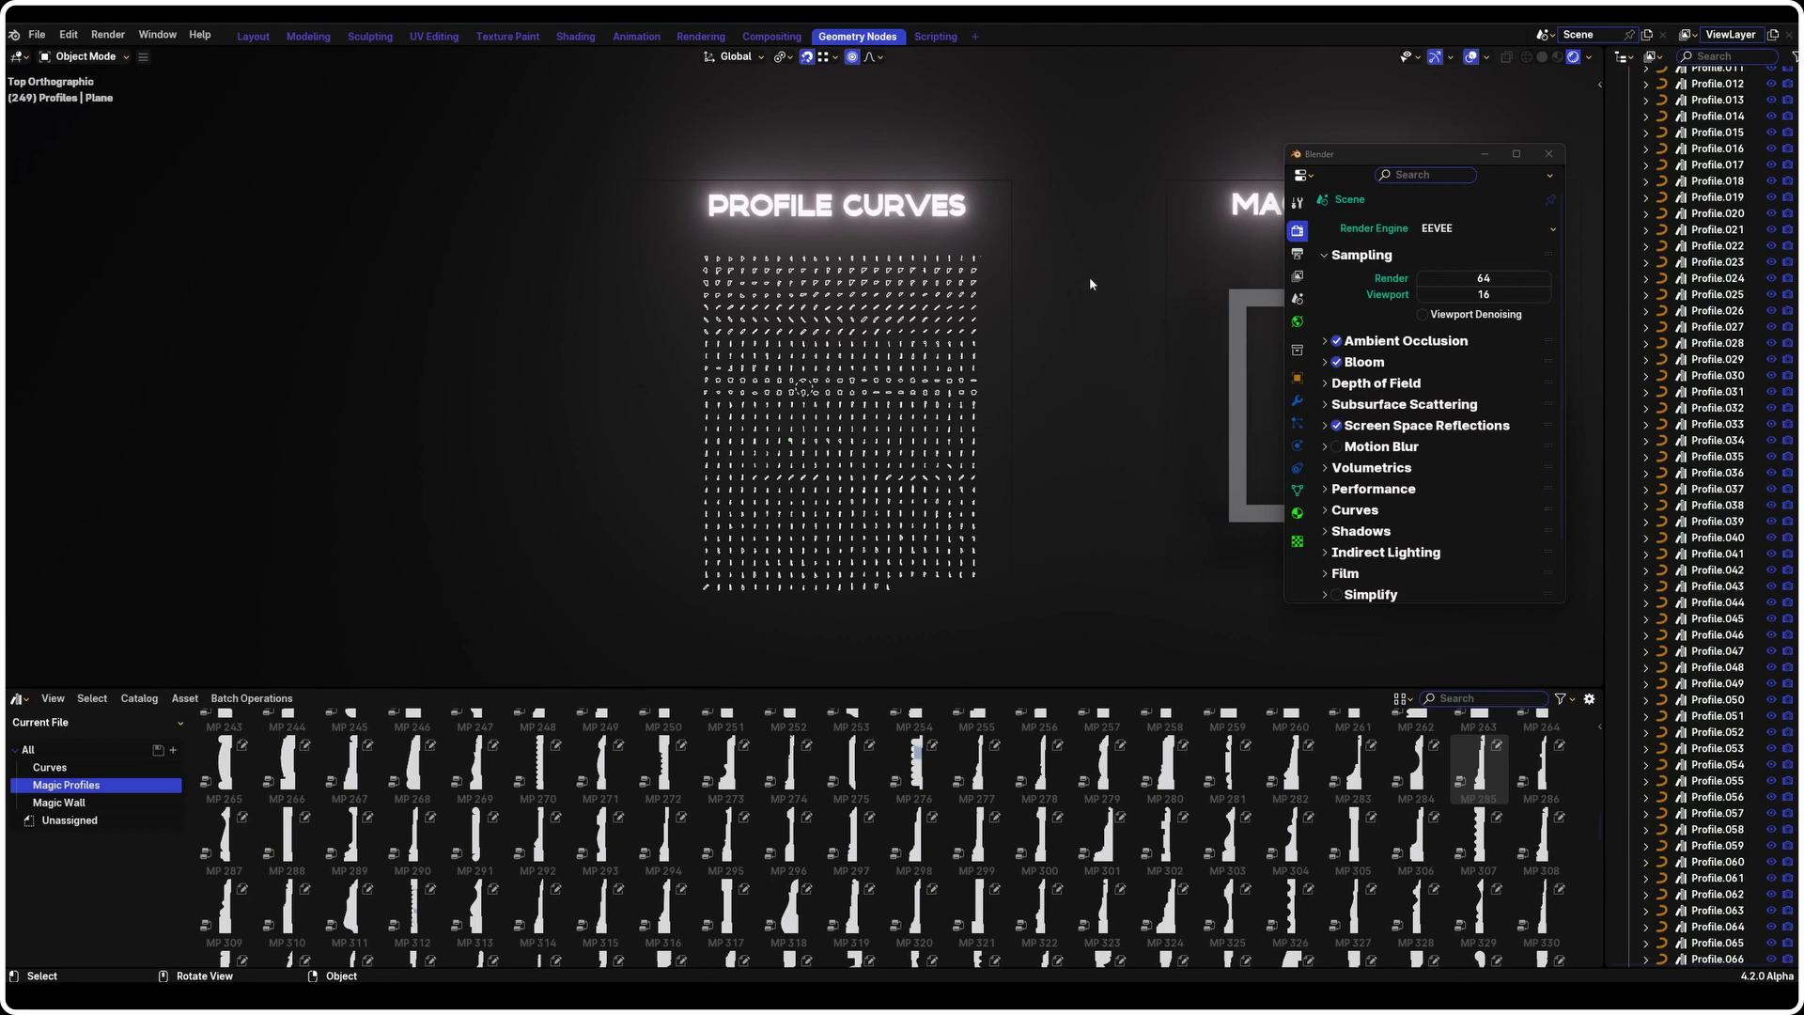
Examine the grid of profile curves in the Profile Curves section, including the outline of one wide profile up close
{"action": "middle_click_drag", "start_coordinate": [1090, 276], "coordinate": [805, 294], "text": "shift"}
{"action": "middle_click_drag", "start_coordinate": [631, 325], "coordinate": [983, 319], "text": "shift"}
{"action": "scroll", "coordinate": [888, 347], "scroll_direction": "up", "scroll_amount": 4}
{"action": "middle_click_drag", "start_coordinate": [966, 225], "coordinate": [956, 370], "text": "shift"}
{"action": "scroll", "coordinate": [951, 435], "scroll_direction": "up", "scroll_amount": 3}
{"action": "middle_click_drag", "start_coordinate": [872, 294], "coordinate": [840, 336], "text": "shift"}
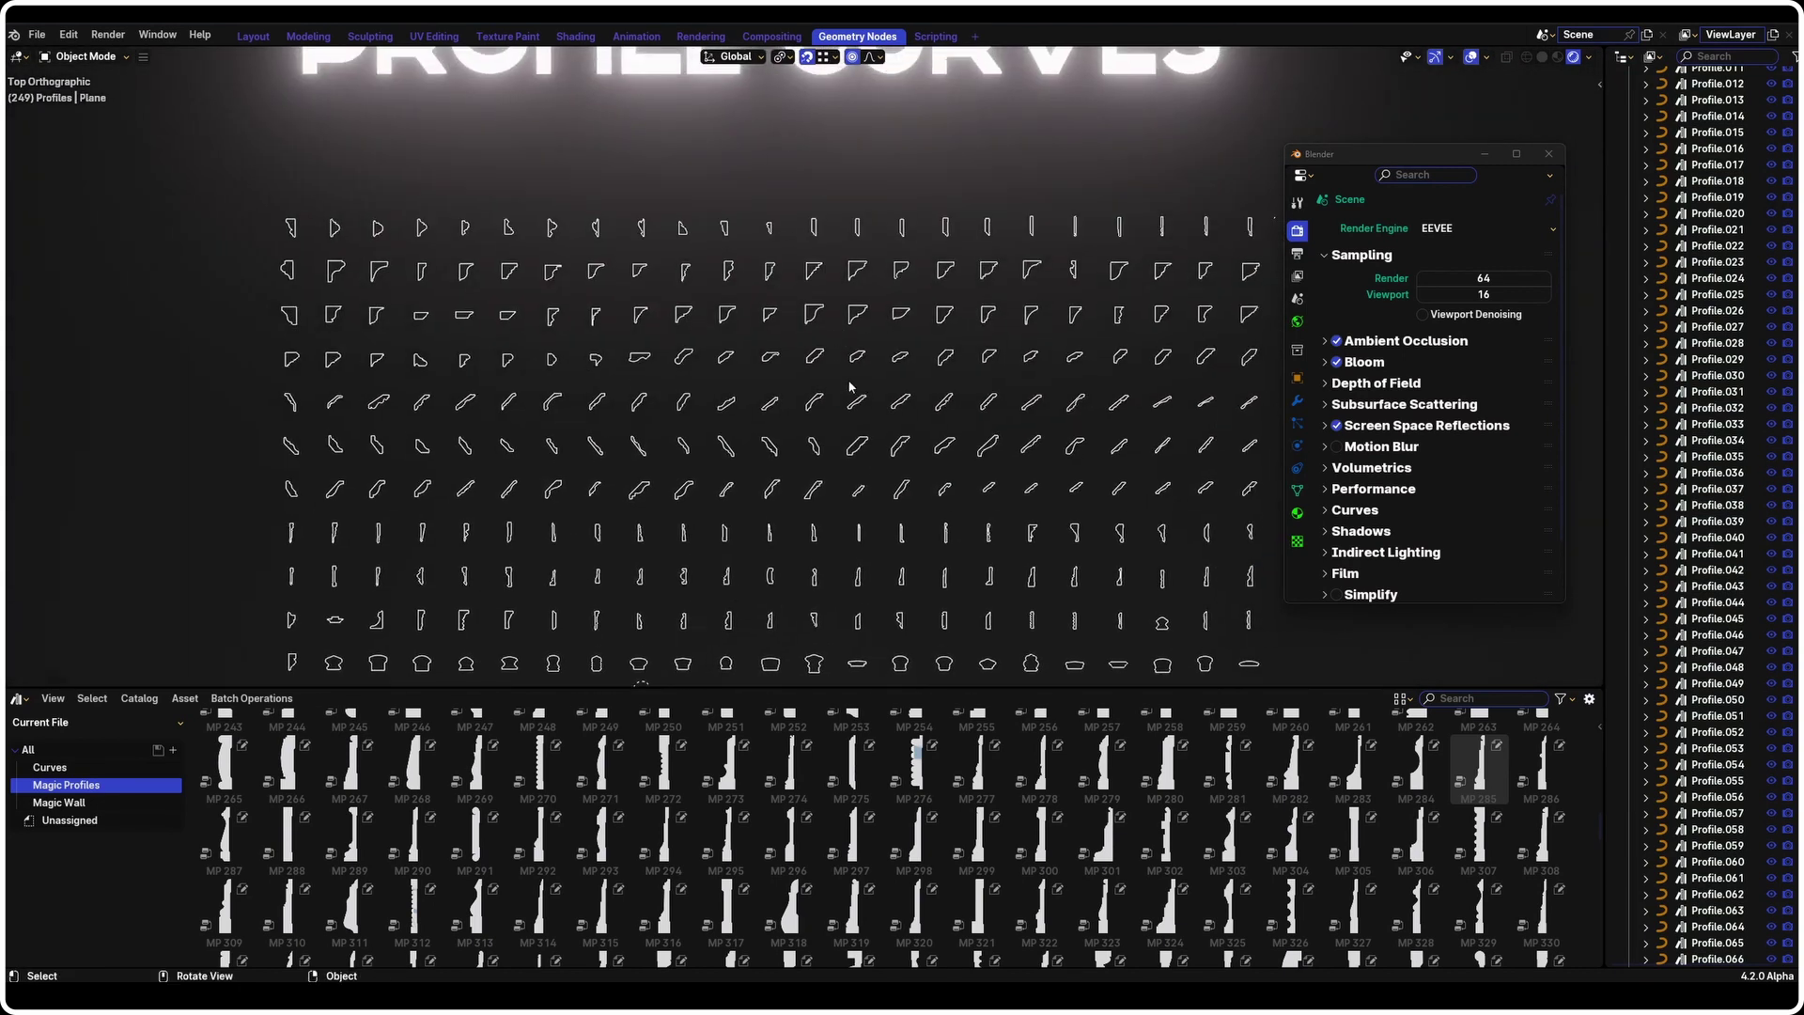
{"action": "middle_click_drag", "start_coordinate": [1101, 423], "coordinate": [1097, 303], "text": "shift"}
{"action": "middle_click_drag", "start_coordinate": [1077, 451], "coordinate": [1070, 323], "text": "shift"}
{"action": "middle_click_drag", "start_coordinate": [1060, 418], "coordinate": [1055, 340], "text": "shift"}
{"action": "scroll", "coordinate": [985, 393], "scroll_direction": "up", "scroll_amount": 6}
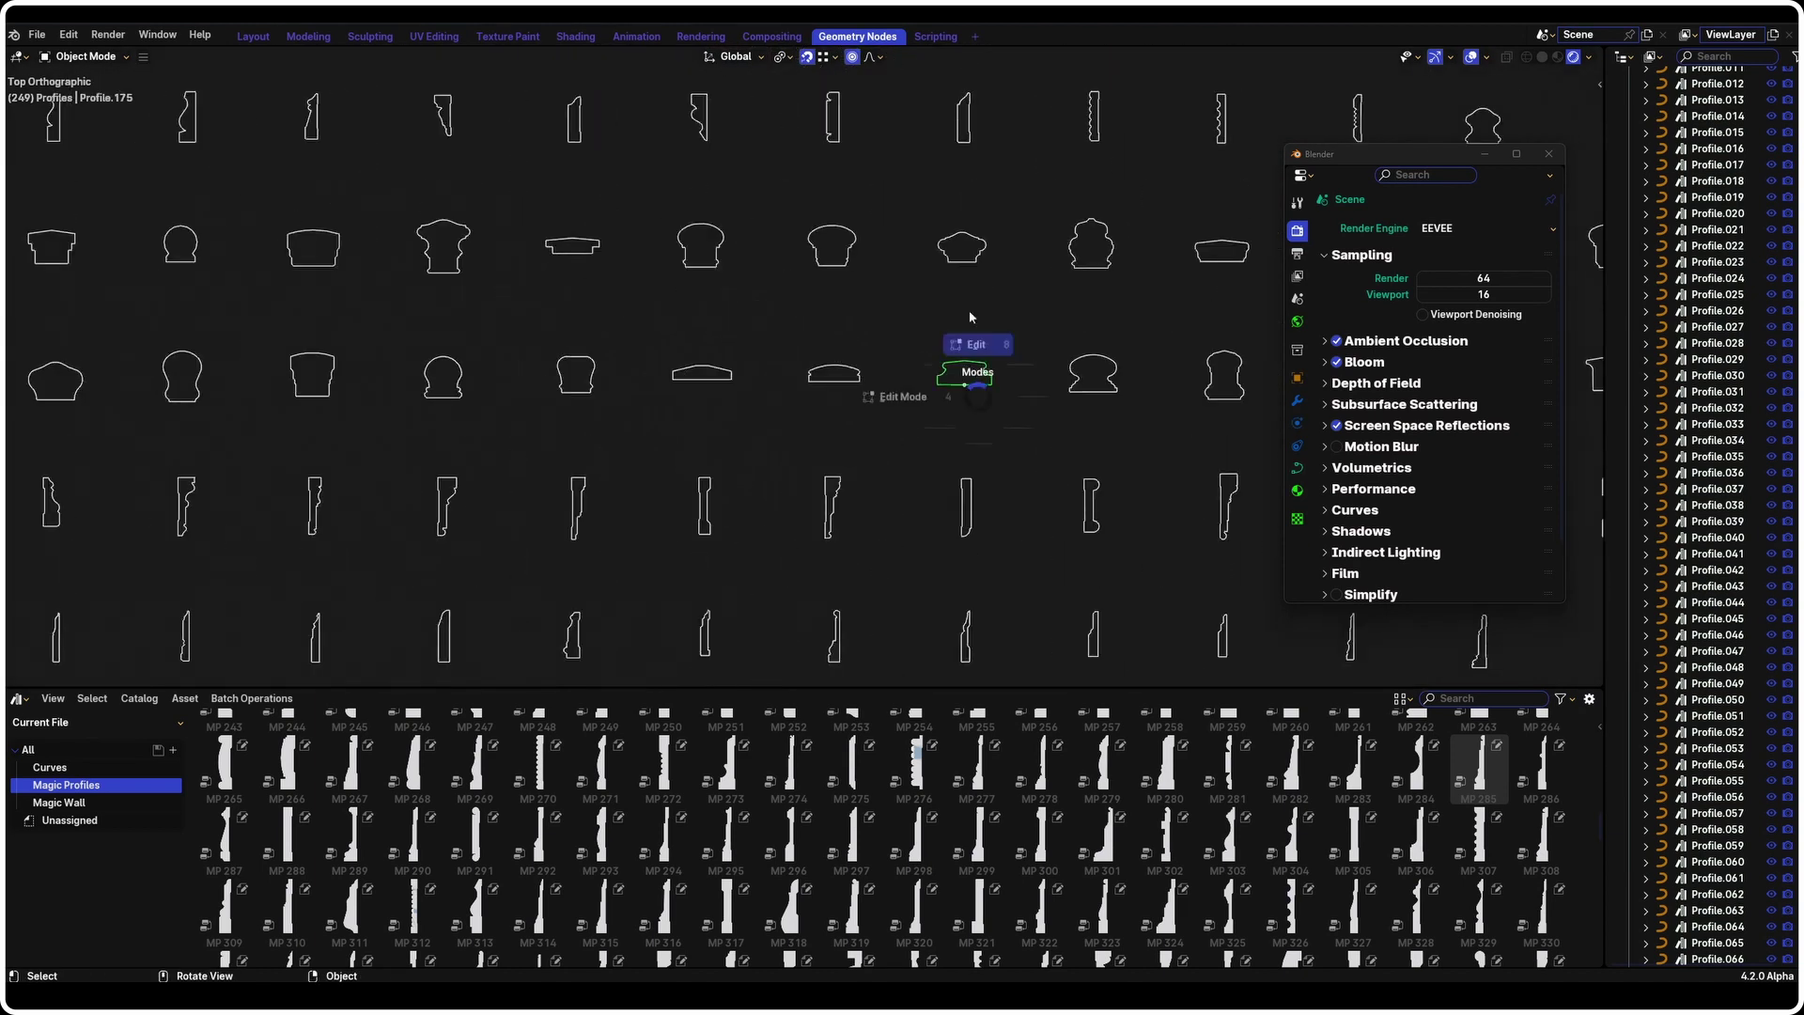
{"action": "left_click", "coordinate": [972, 316]}
{"action": "scroll", "coordinate": [1047, 398], "scroll_direction": "up", "scroll_amount": 4}
{"action": "left_click", "coordinate": [1025, 259]}
{"action": "scroll", "coordinate": [1024, 281], "scroll_direction": "down", "scroll_amount": 8}
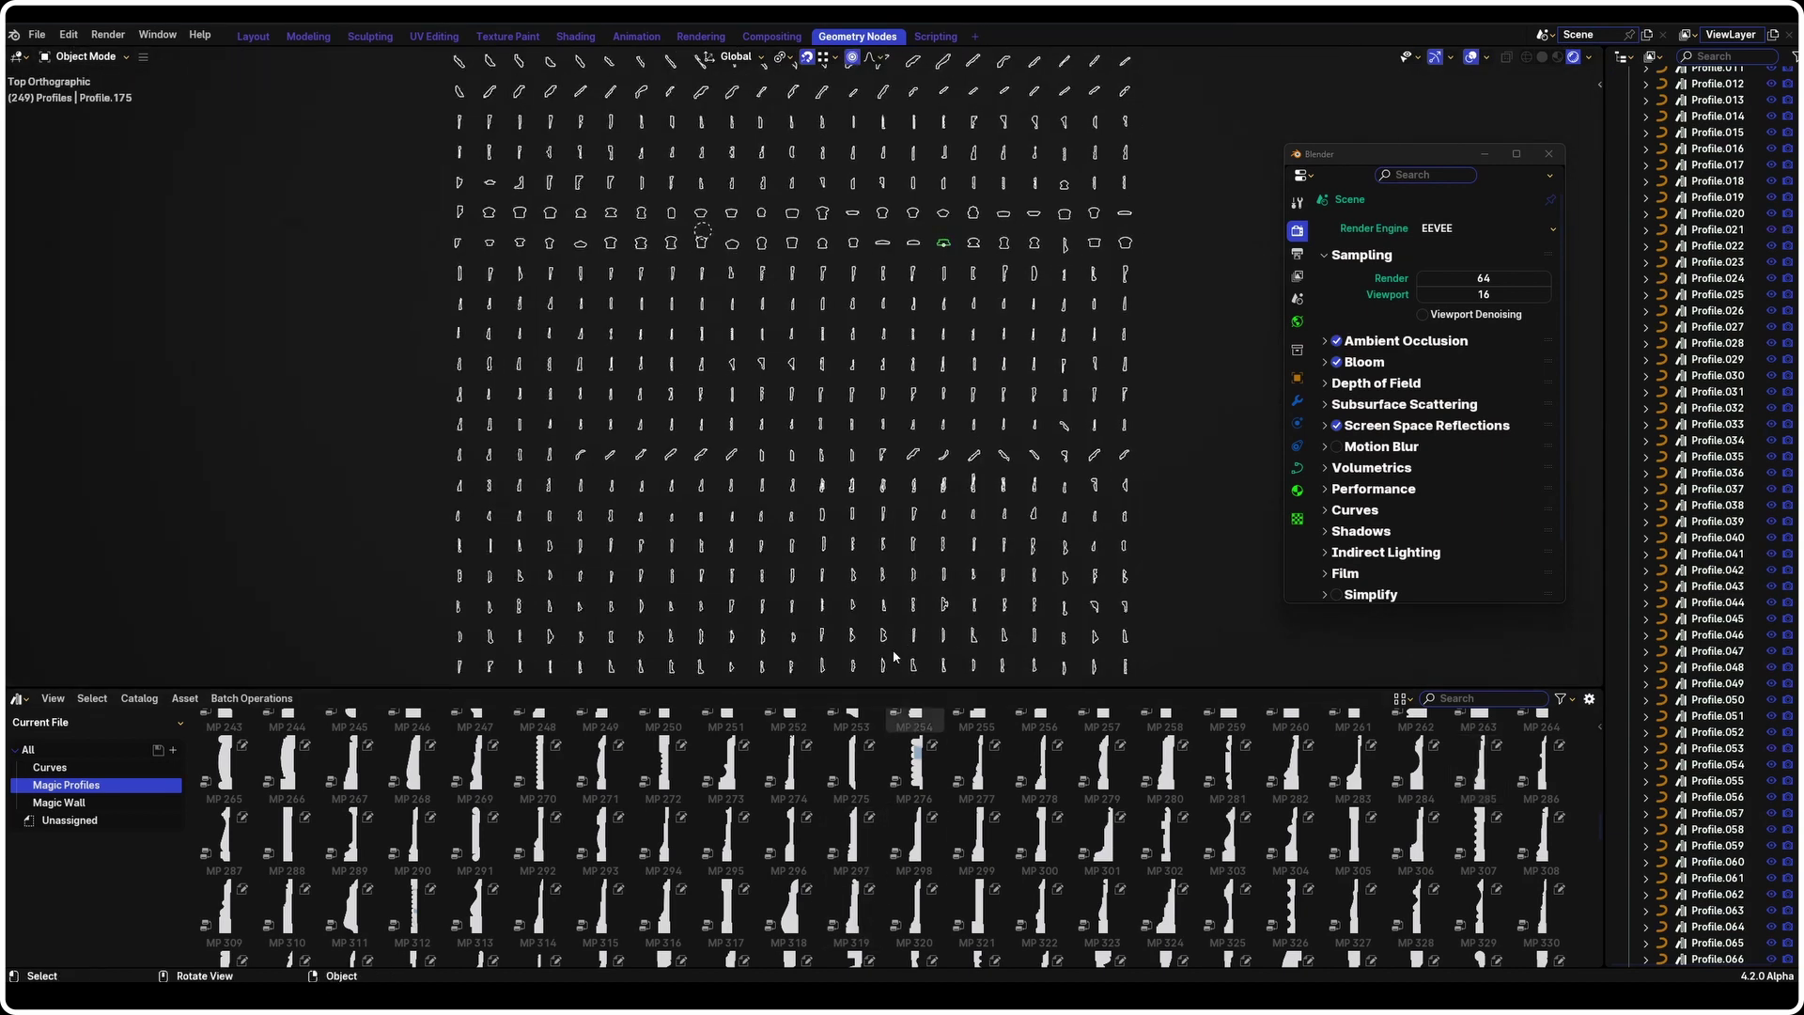
{"action": "scroll", "coordinate": [820, 503], "scroll_direction": "down", "scroll_amount": 2}
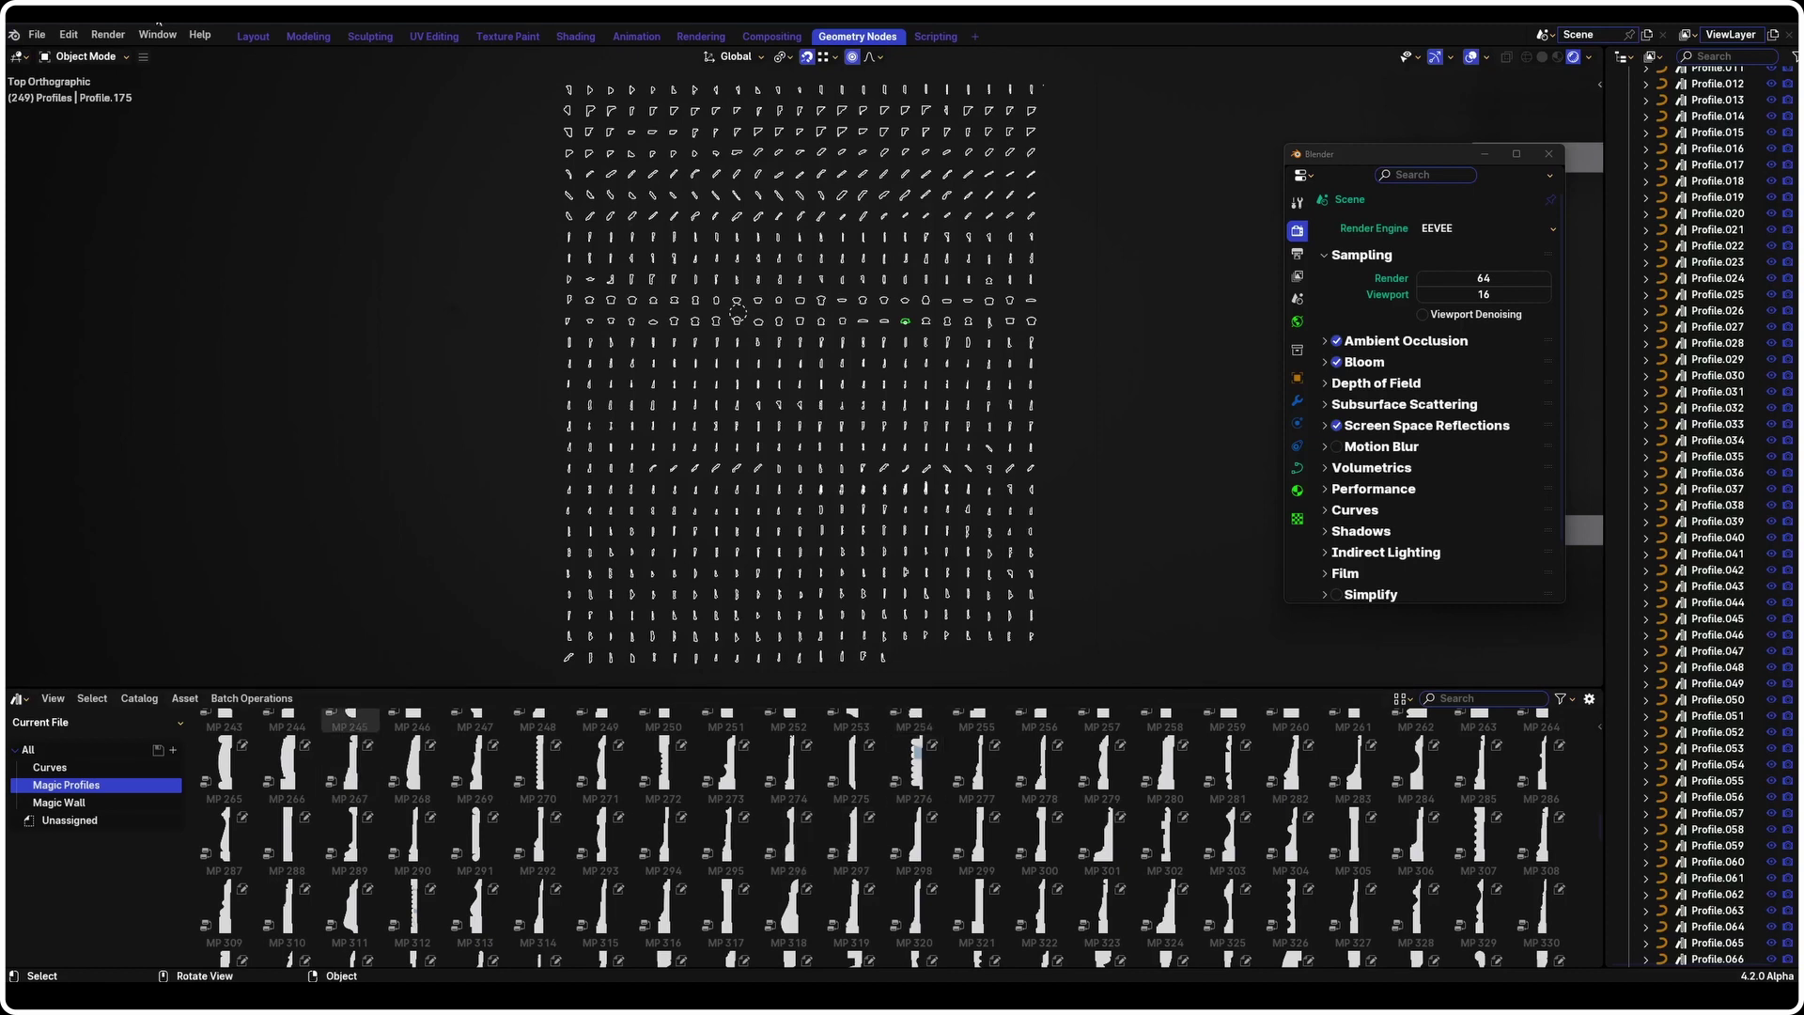
Examine the L-shaped frame in the Magic Profile section, checking its underlying vertices in Edit Mode
{"action": "scroll", "coordinate": [820, 489], "scroll_direction": "down", "scroll_amount": 3}
{"action": "middle_click_drag", "start_coordinate": [970, 446], "coordinate": [646, 455], "text": "shift"}
{"action": "middle_click_drag", "start_coordinate": [934, 484], "coordinate": [653, 464], "text": "shift"}
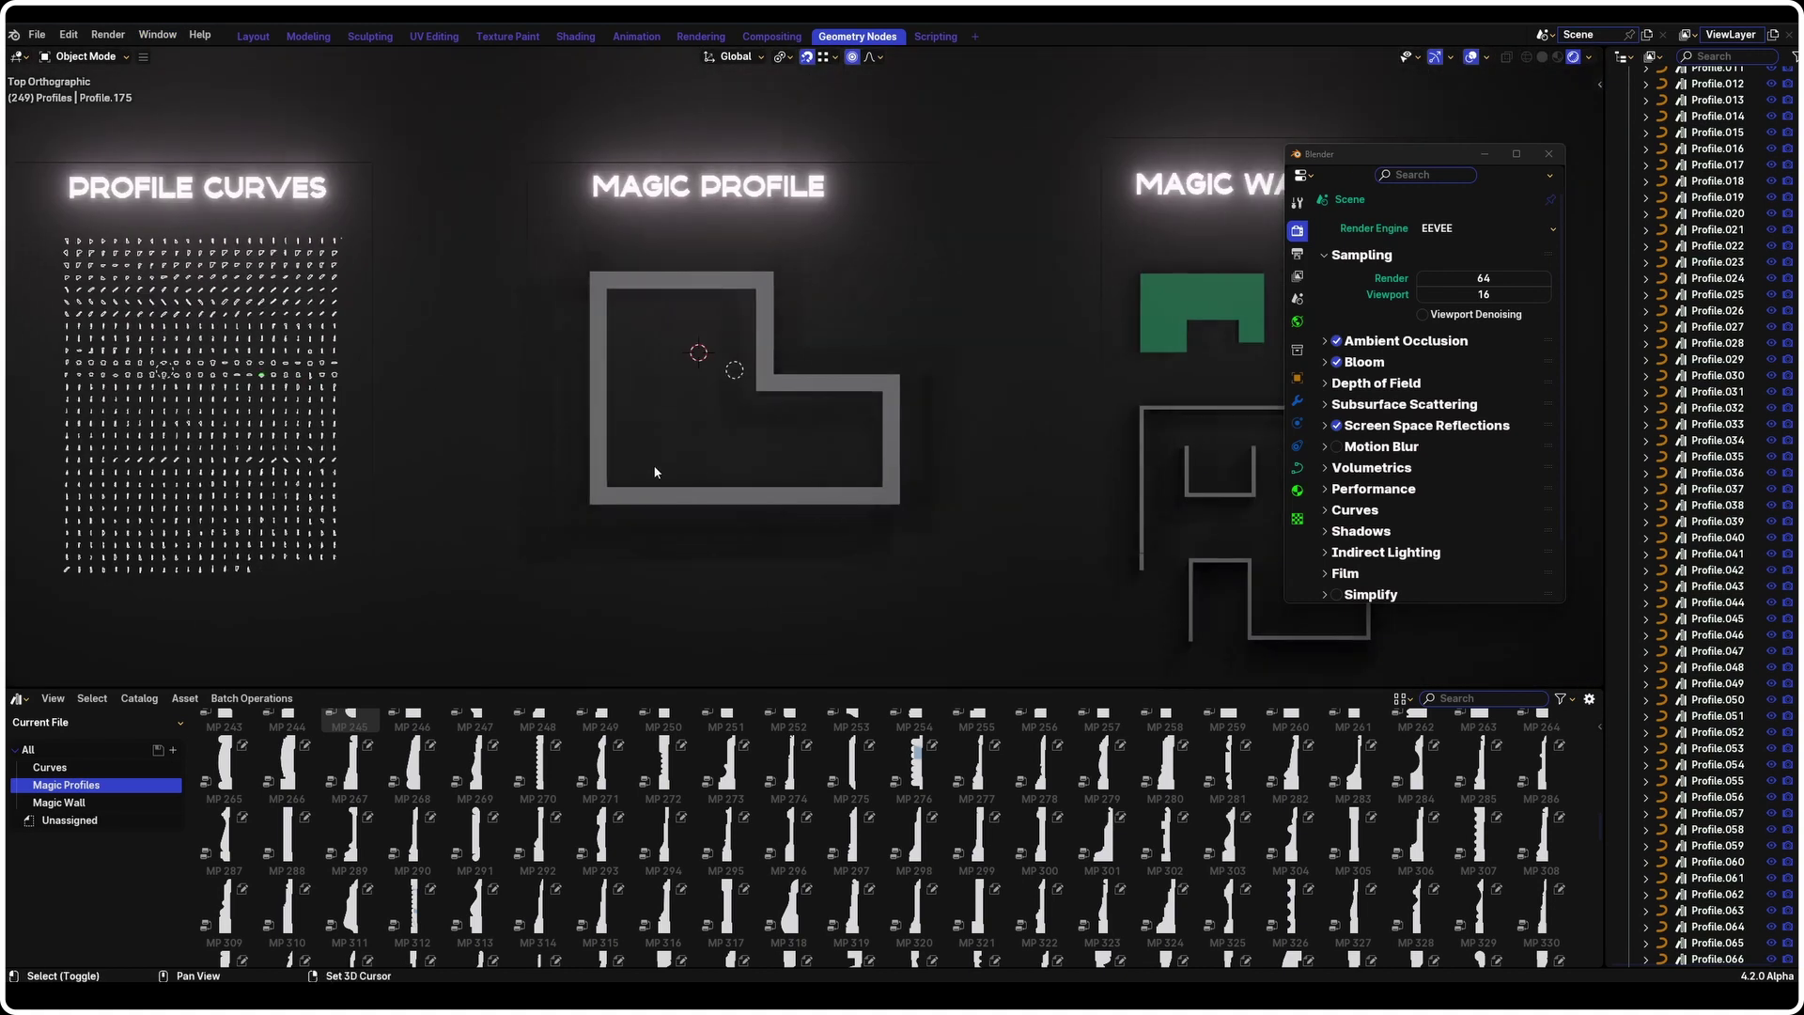
{"action": "scroll", "coordinate": [901, 496], "scroll_direction": "up", "scroll_amount": 4}
{"action": "middle_click_drag", "start_coordinate": [893, 501], "coordinate": [859, 429]}
{"action": "left_click", "coordinate": [885, 509]}
{"action": "key", "text": "Tab"}
{"action": "scroll", "coordinate": [859, 428], "scroll_direction": "up", "scroll_amount": 3}
{"action": "left_click_drag", "start_coordinate": [803, 477], "coordinate": [900, 532]}
{"action": "scroll", "coordinate": [1168, 453], "scroll_direction": "down", "scroll_amount": 3}
{"action": "middle_click_drag", "start_coordinate": [1168, 452], "coordinate": [1128, 432]}
{"action": "key", "text": "Tab"}
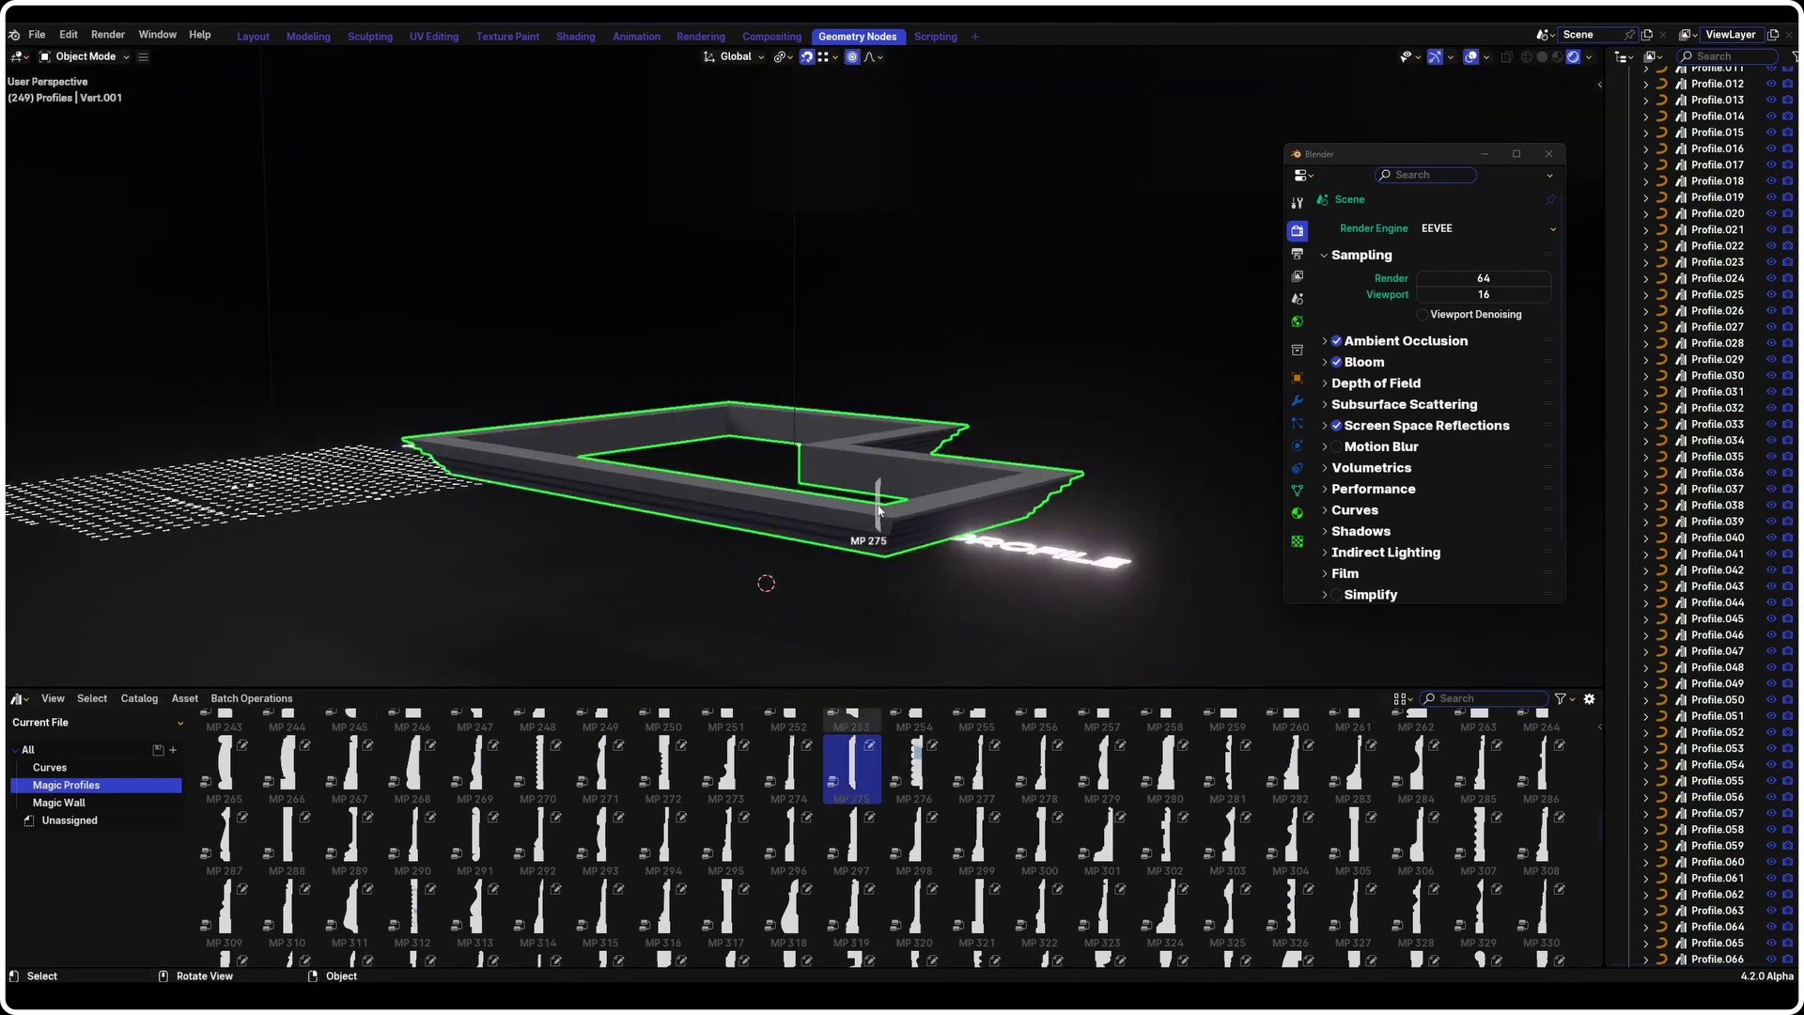
Try to apply the MP 275 profile asset to the L-shaped frame
{"action": "left_click_drag", "start_coordinate": [892, 731], "coordinate": [843, 754]}
{"action": "scroll", "coordinate": [866, 527], "scroll_direction": "up", "scroll_amount": 2}
{"action": "middle_click_drag", "start_coordinate": [867, 527], "coordinate": [891, 487]}
{"action": "mouse_move", "coordinate": [891, 486]}
{"action": "middle_mouse_down", "text": "shift"}
{"action": "mouse_move", "coordinate": [872, 500]}
{"action": "mouse_move", "coordinate": [902, 507]}
{"action": "middle_mouse_up", "text": "shift"}
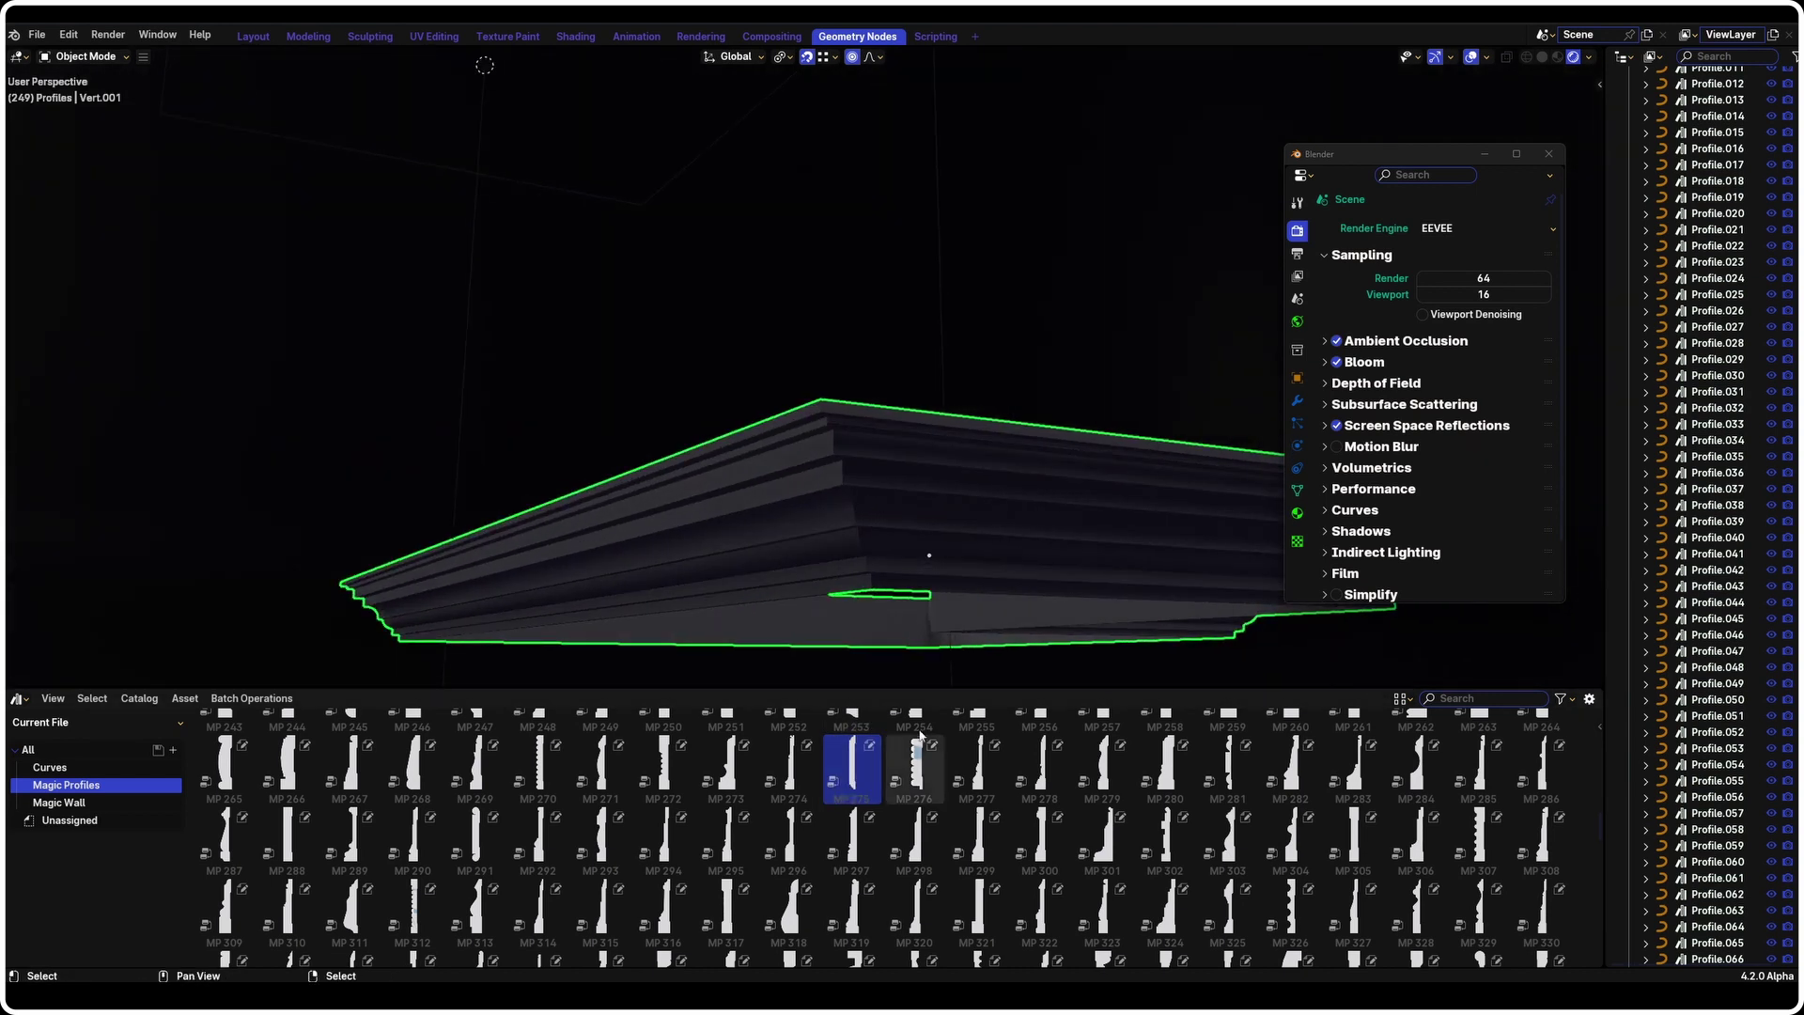
Remove the MP 3 modifier from the L-shaped frame, leaving only its bare outline
{"action": "left_click", "coordinate": [1298, 399]}
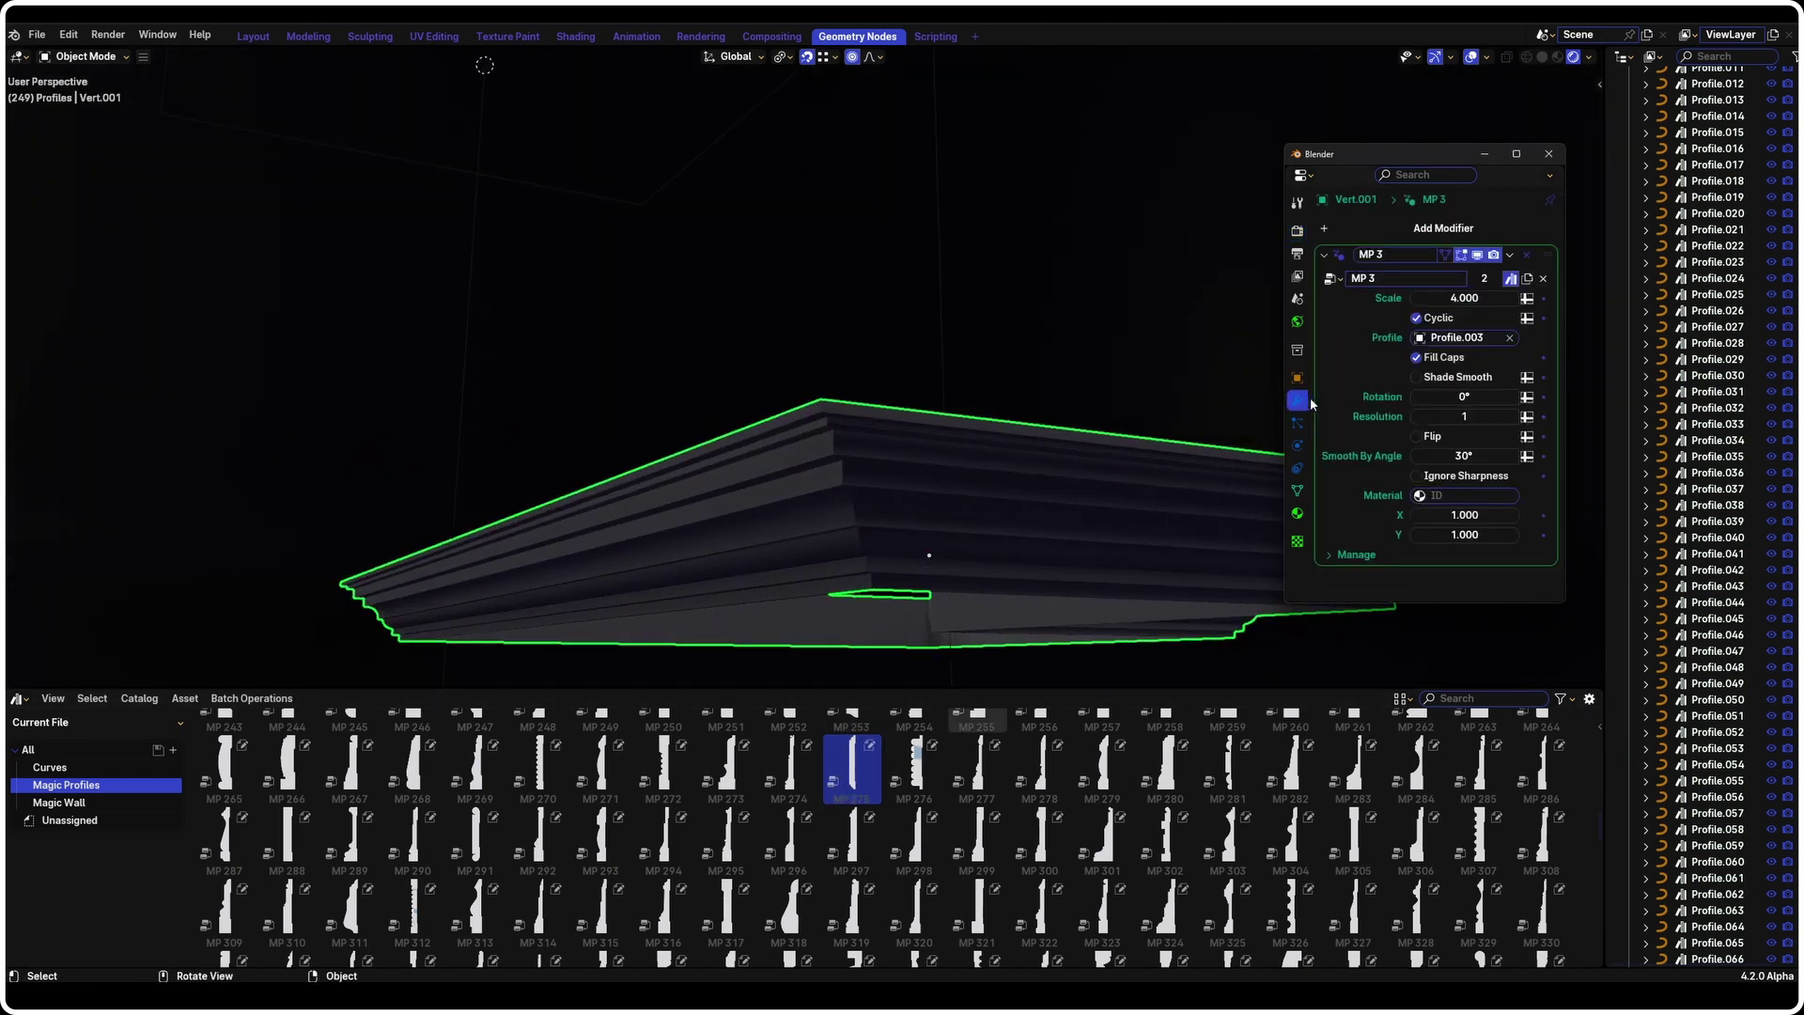
{"action": "left_click", "coordinate": [1527, 256]}
{"action": "middle_click_drag", "start_coordinate": [866, 488], "coordinate": [955, 573]}
{"action": "key", "text": "f"}
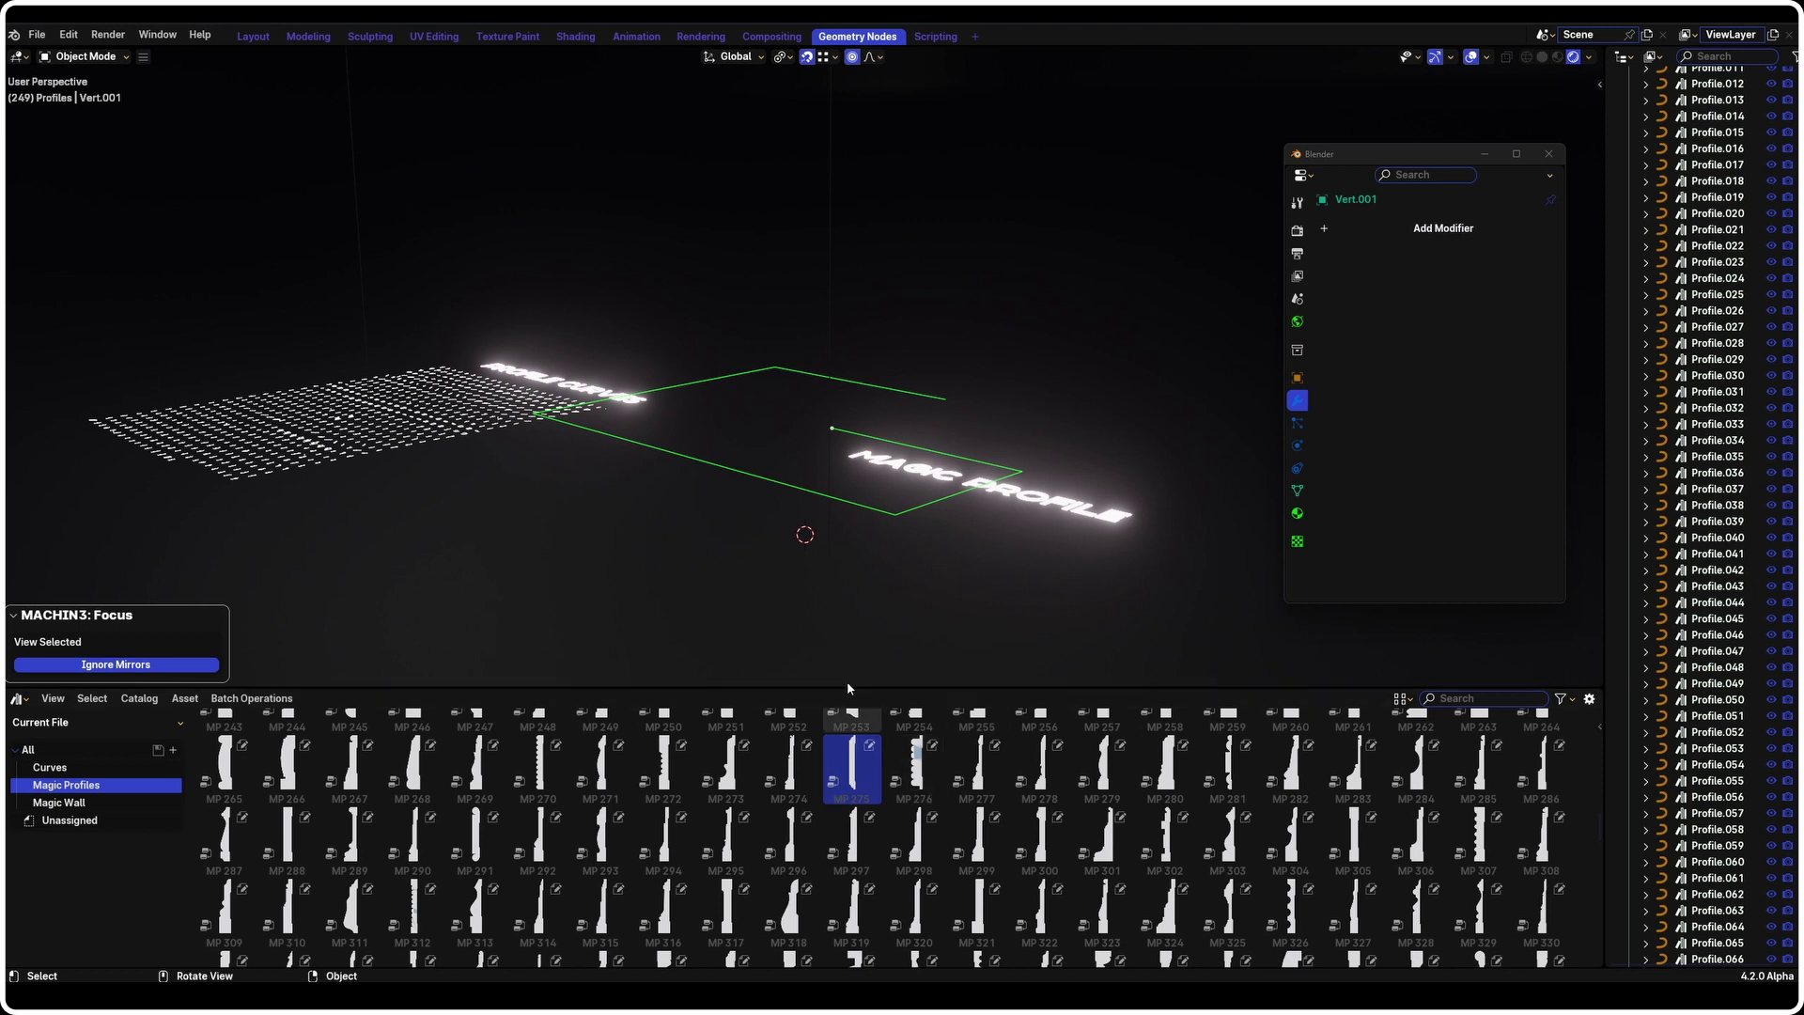
Apply the MP 275 profile asset to the isolated L-shaped outline and bring back the hidden objects
{"action": "key", "text": "shift+h"}
{"action": "middle_click_drag", "start_coordinate": [847, 680], "coordinate": [865, 489]}
{"action": "left_click_drag", "start_coordinate": [853, 763], "coordinate": [874, 507]}
{"action": "scroll", "coordinate": [849, 481], "scroll_direction": "up", "scroll_amount": 7}
{"action": "scroll", "coordinate": [846, 482], "scroll_direction": "down", "scroll_amount": 1}
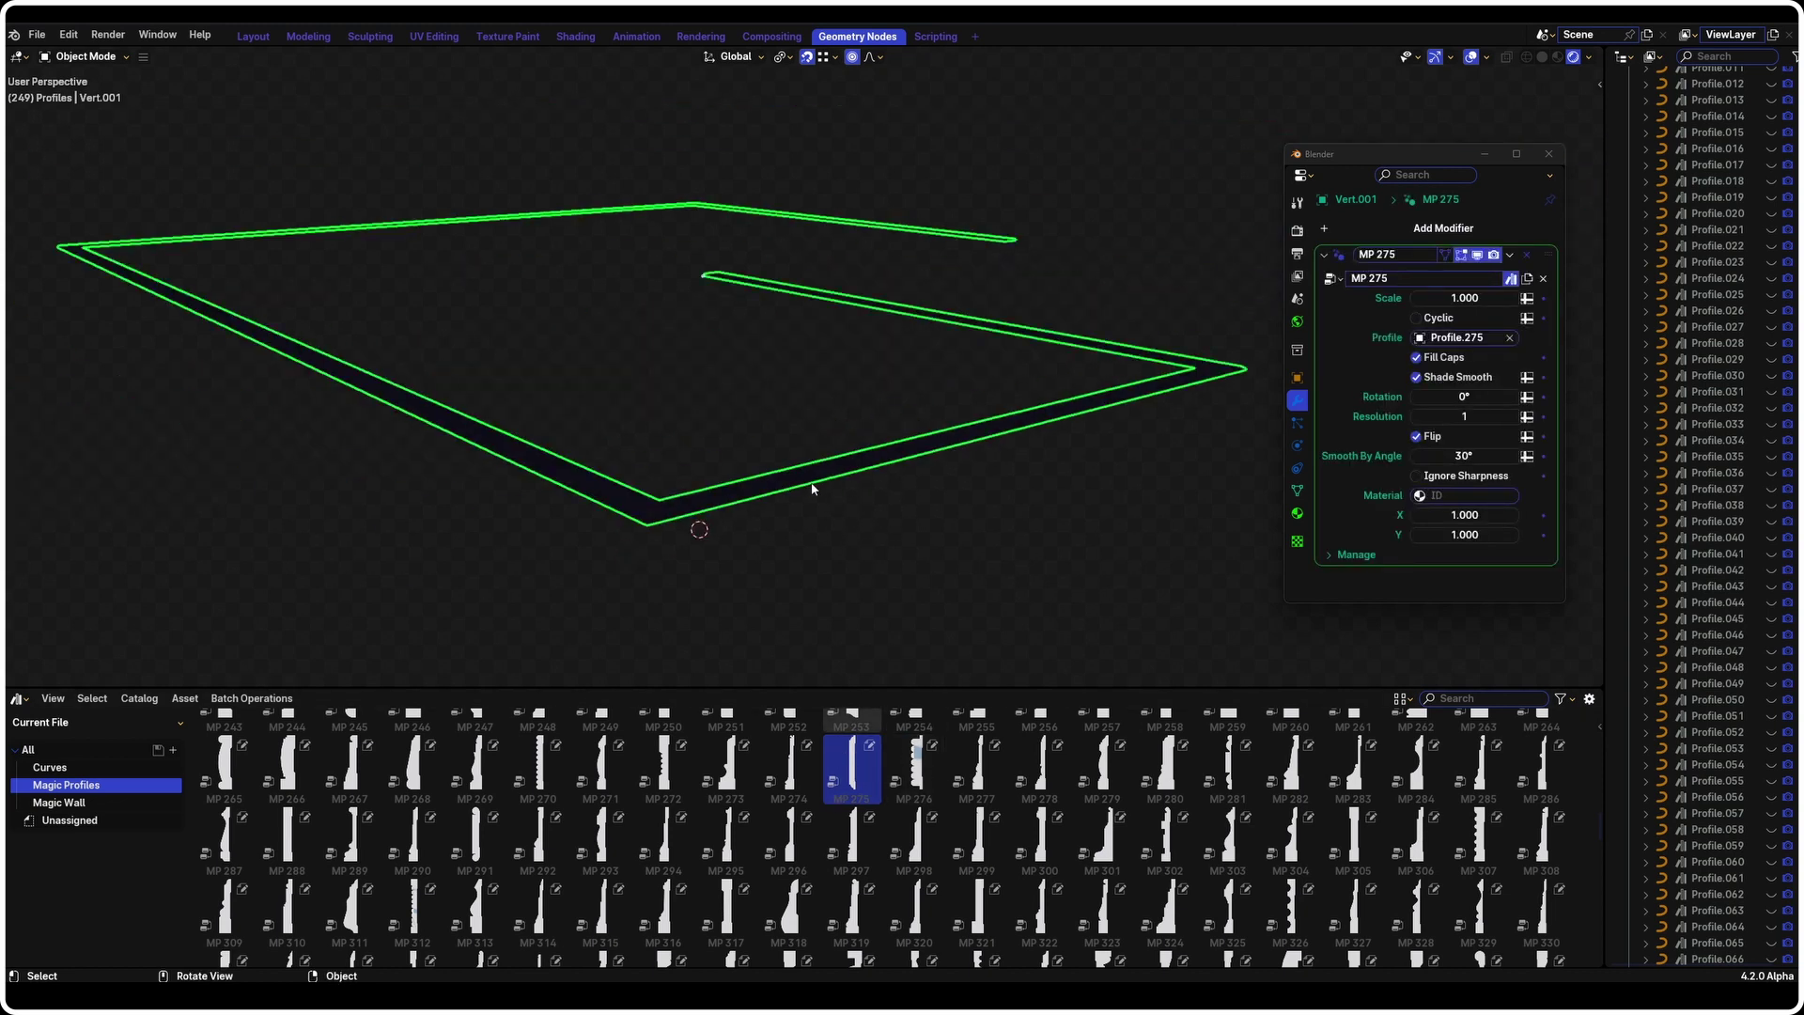
{"action": "key", "text": "alt+h"}
{"action": "scroll", "coordinate": [791, 513], "scroll_direction": "up", "scroll_amount": 5}
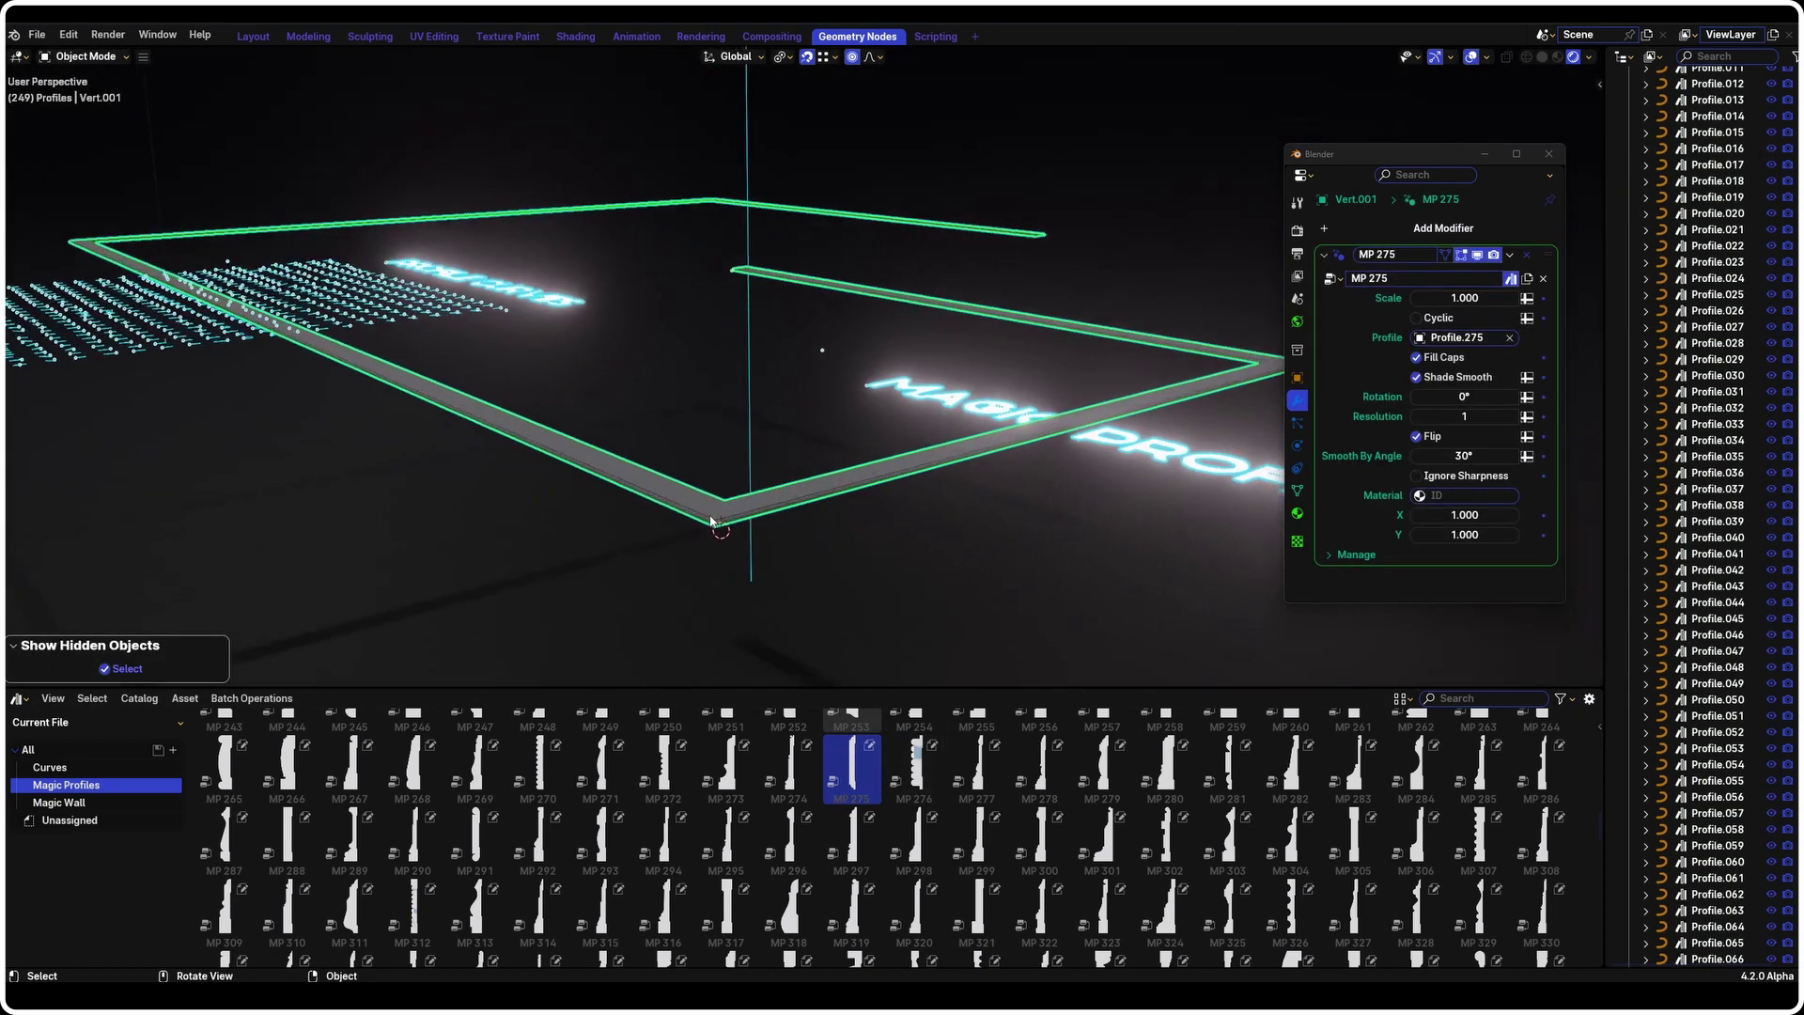
Set the MP 275 profile's X to 1.120, Y to 1.080 and Scale to 1.045
{"action": "mouse_move", "coordinate": [721, 524]}
{"action": "middle_mouse_down"}
{"action": "mouse_move", "coordinate": [684, 528]}
{"action": "mouse_move", "coordinate": [703, 535]}
{"action": "middle_mouse_up"}
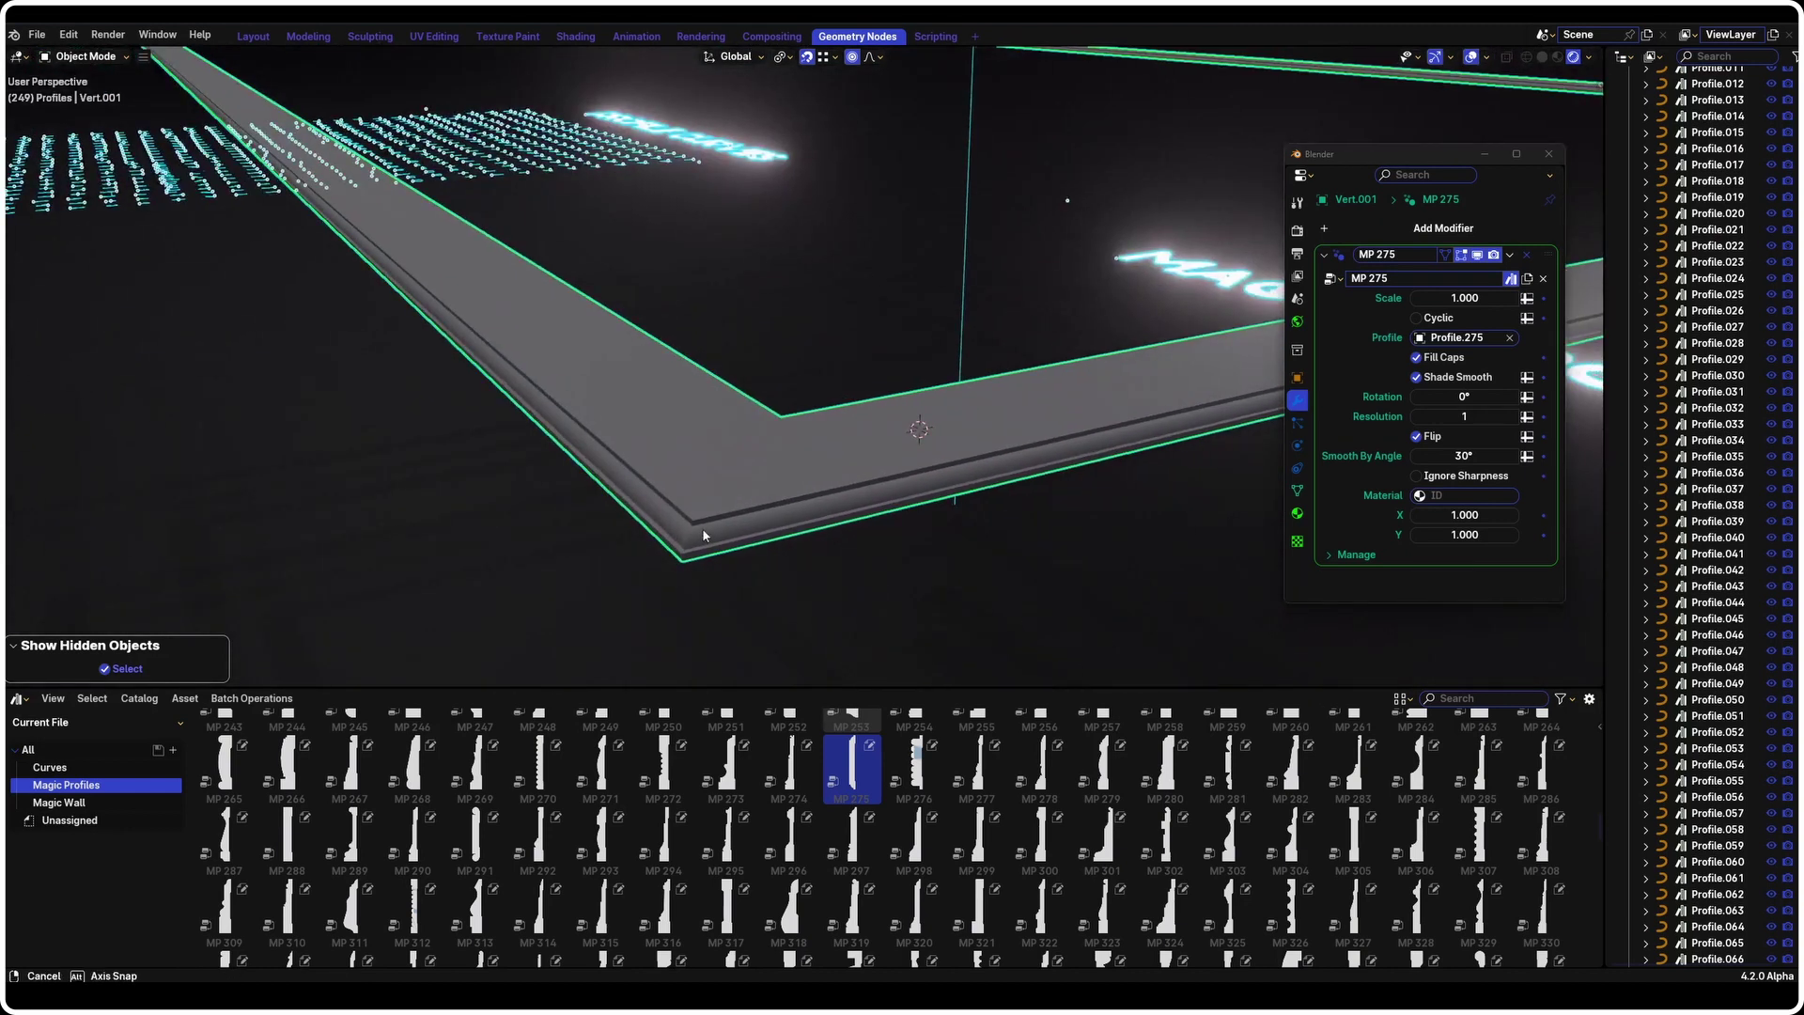
{"action": "mouse_move", "coordinate": [1466, 535]}
{"action": "left_mouse_down"}
{"action": "mouse_move", "coordinate": [1556, 534]}
{"action": "mouse_move", "coordinate": [1411, 515]}
{"action": "mouse_move", "coordinate": [1473, 518]}
{"action": "left_mouse_up"}
{"action": "mouse_move", "coordinate": [1452, 299]}
{"action": "left_mouse_down"}
{"action": "mouse_move", "coordinate": [1494, 299]}
{"action": "mouse_move", "coordinate": [1468, 299]}
{"action": "left_mouse_up"}
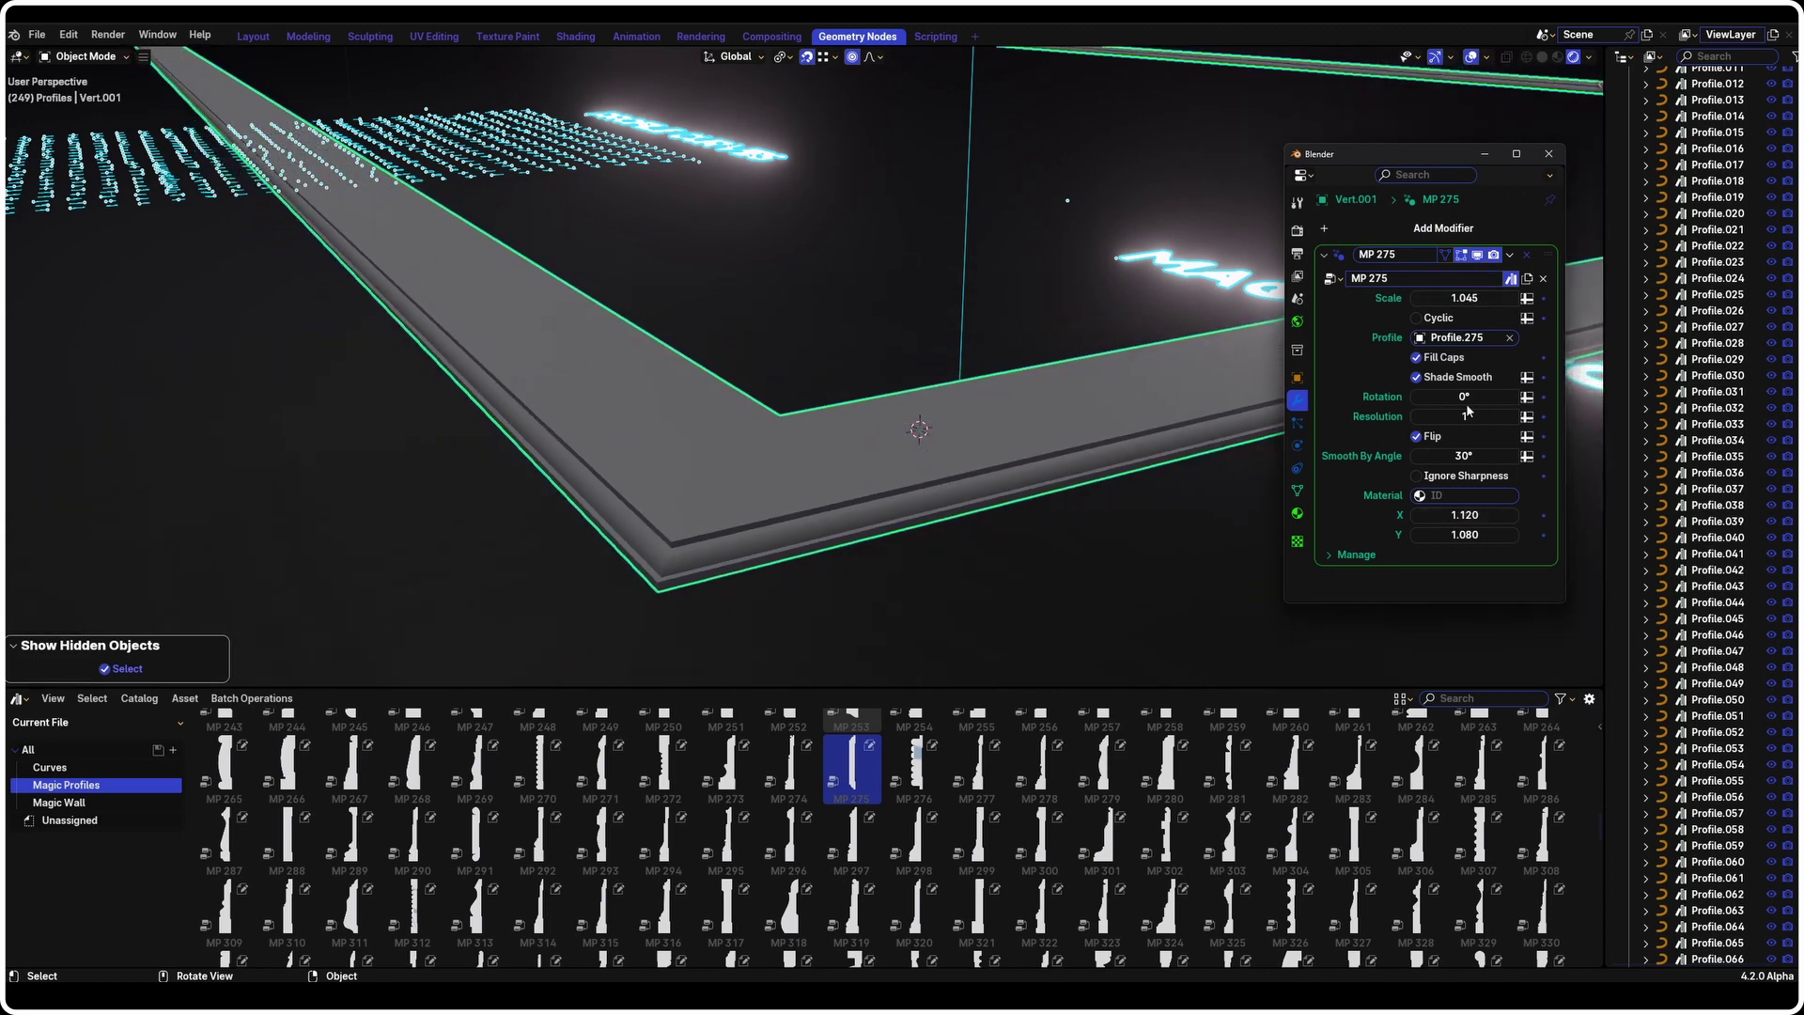
Turn off Flip for the MP 275 profile and view the outline's corners from the top in Edit Mode
{"action": "left_click", "coordinate": [1416, 437]}
{"action": "scroll", "coordinate": [987, 385], "scroll_direction": "up", "scroll_amount": 2}
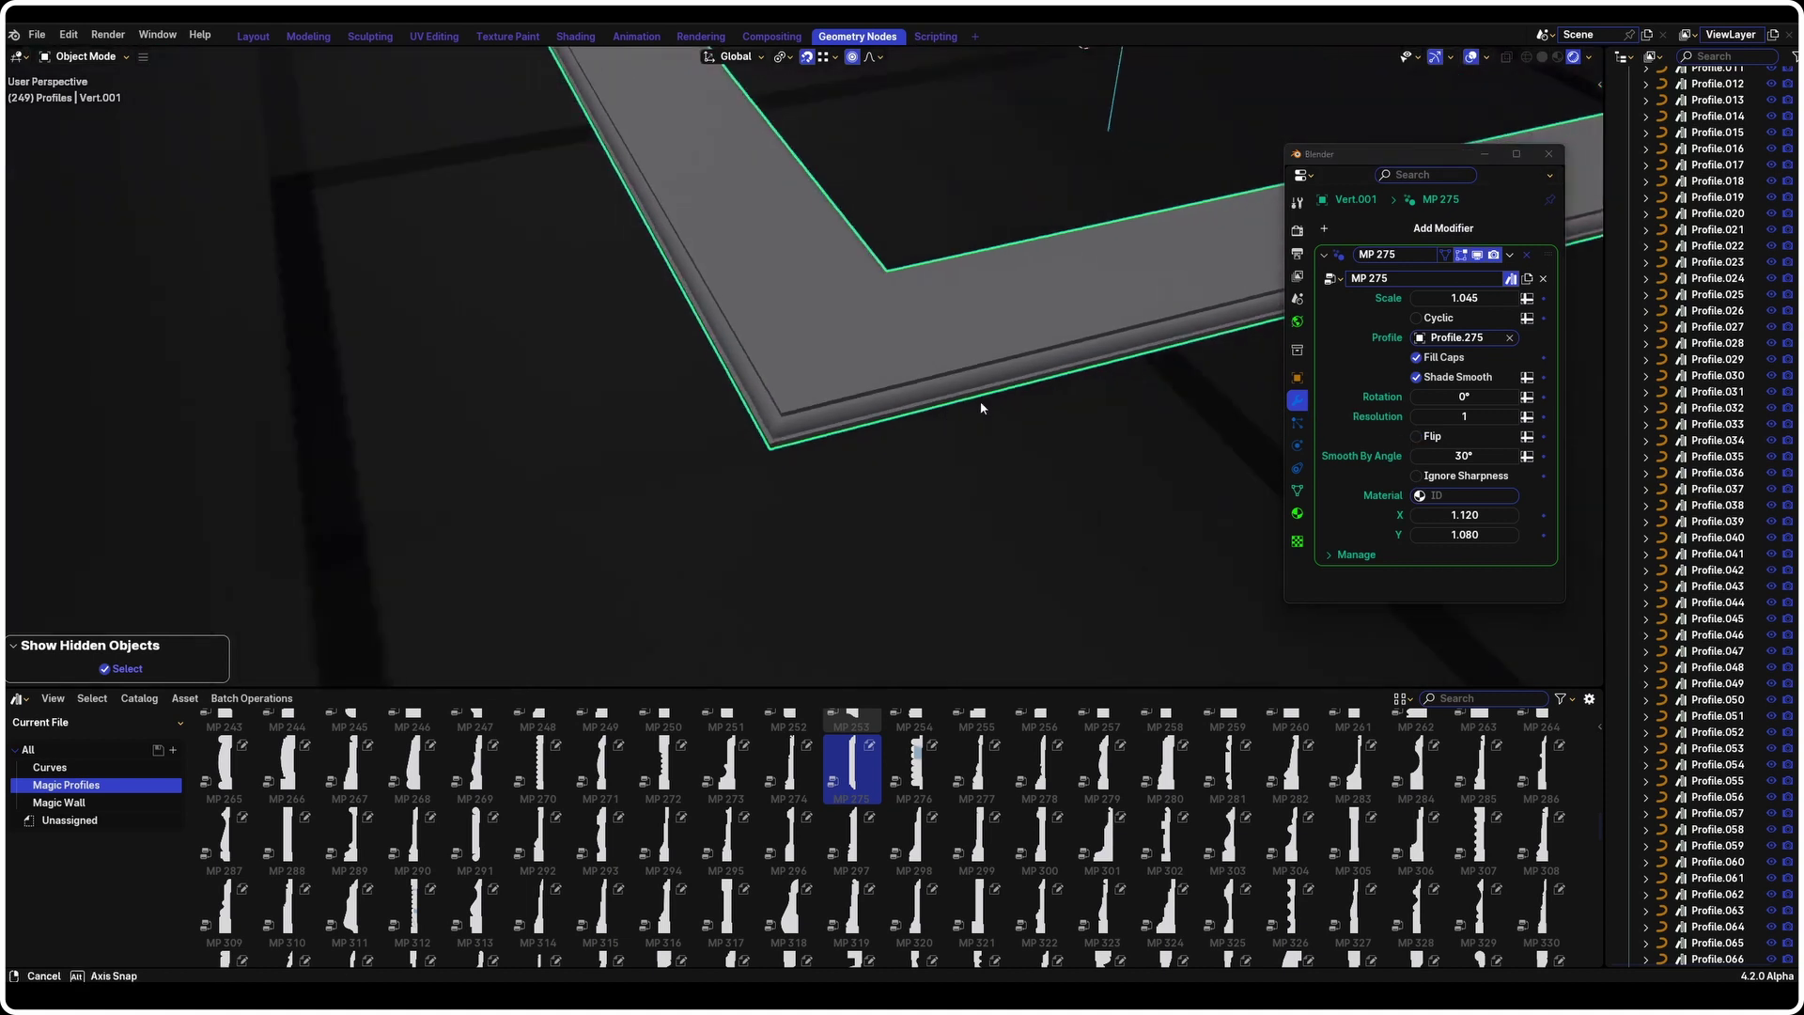
{"action": "key", "text": "Tab"}
{"action": "middle_click_drag", "start_coordinate": [955, 375], "coordinate": [773, 471]}
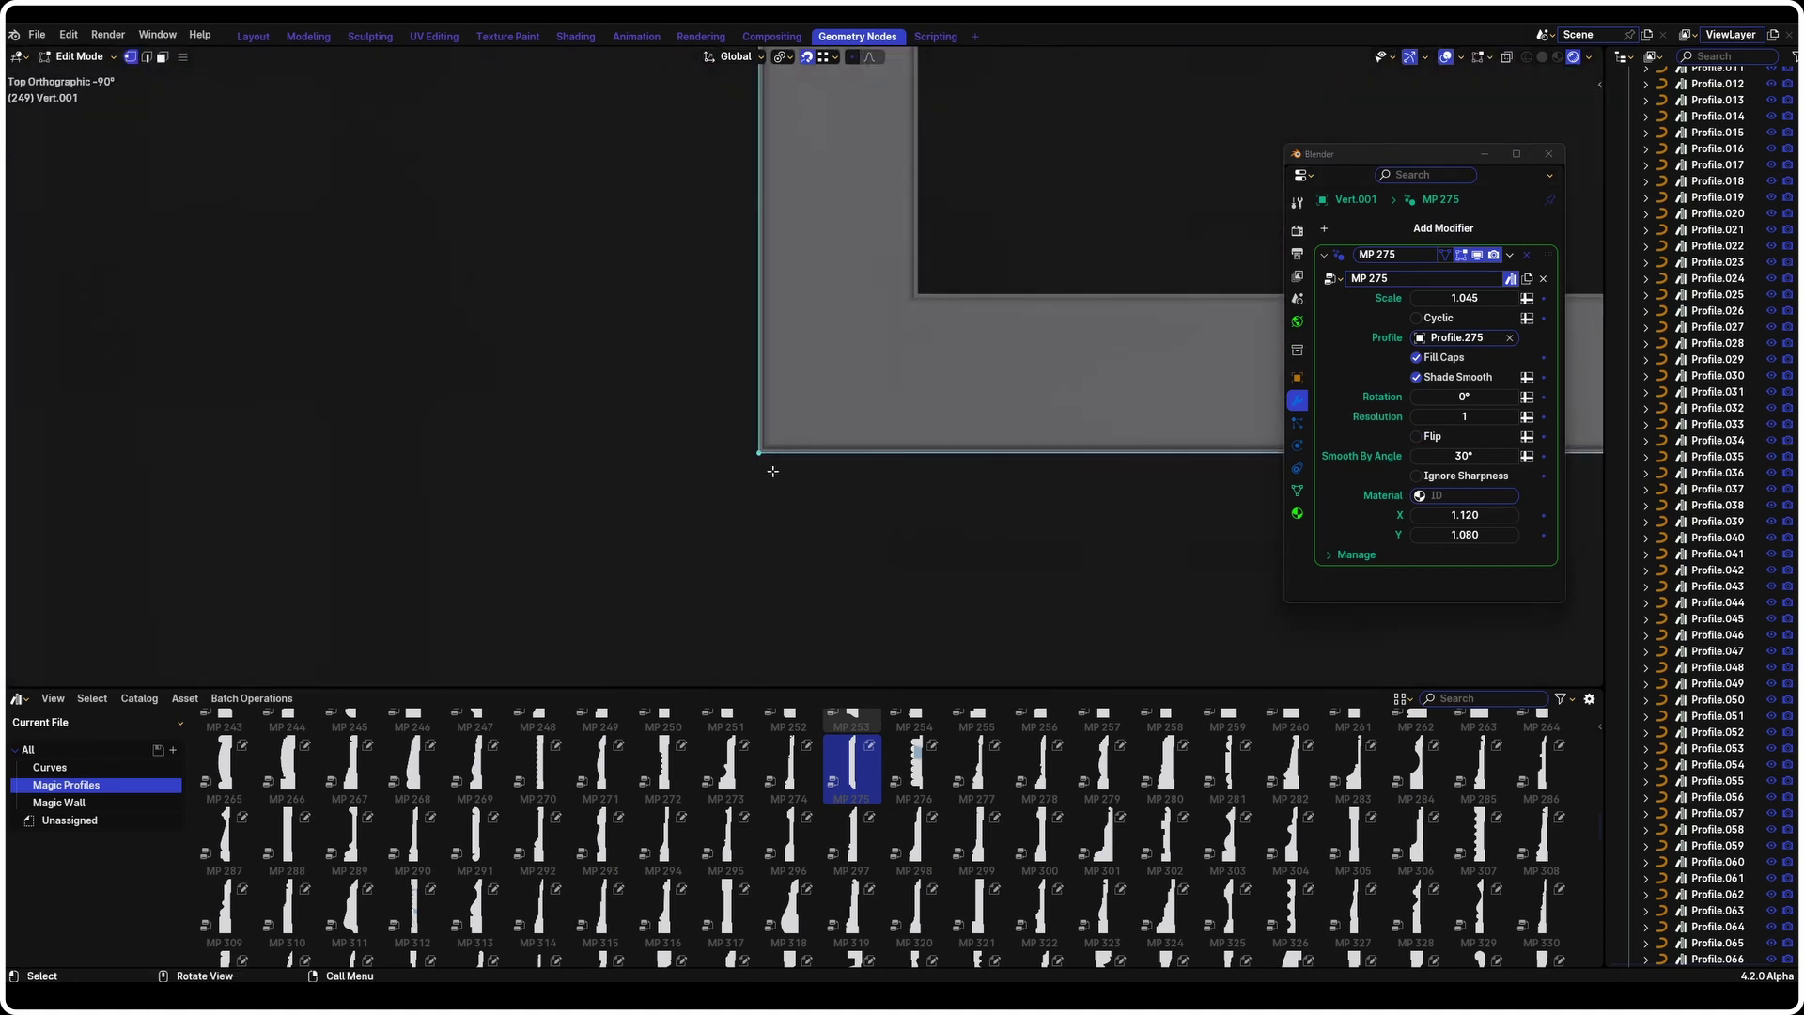
{"action": "scroll", "coordinate": [733, 431], "scroll_direction": "down", "scroll_amount": 4}
{"action": "scroll", "coordinate": [728, 410], "scroll_direction": "down", "scroll_amount": 3}
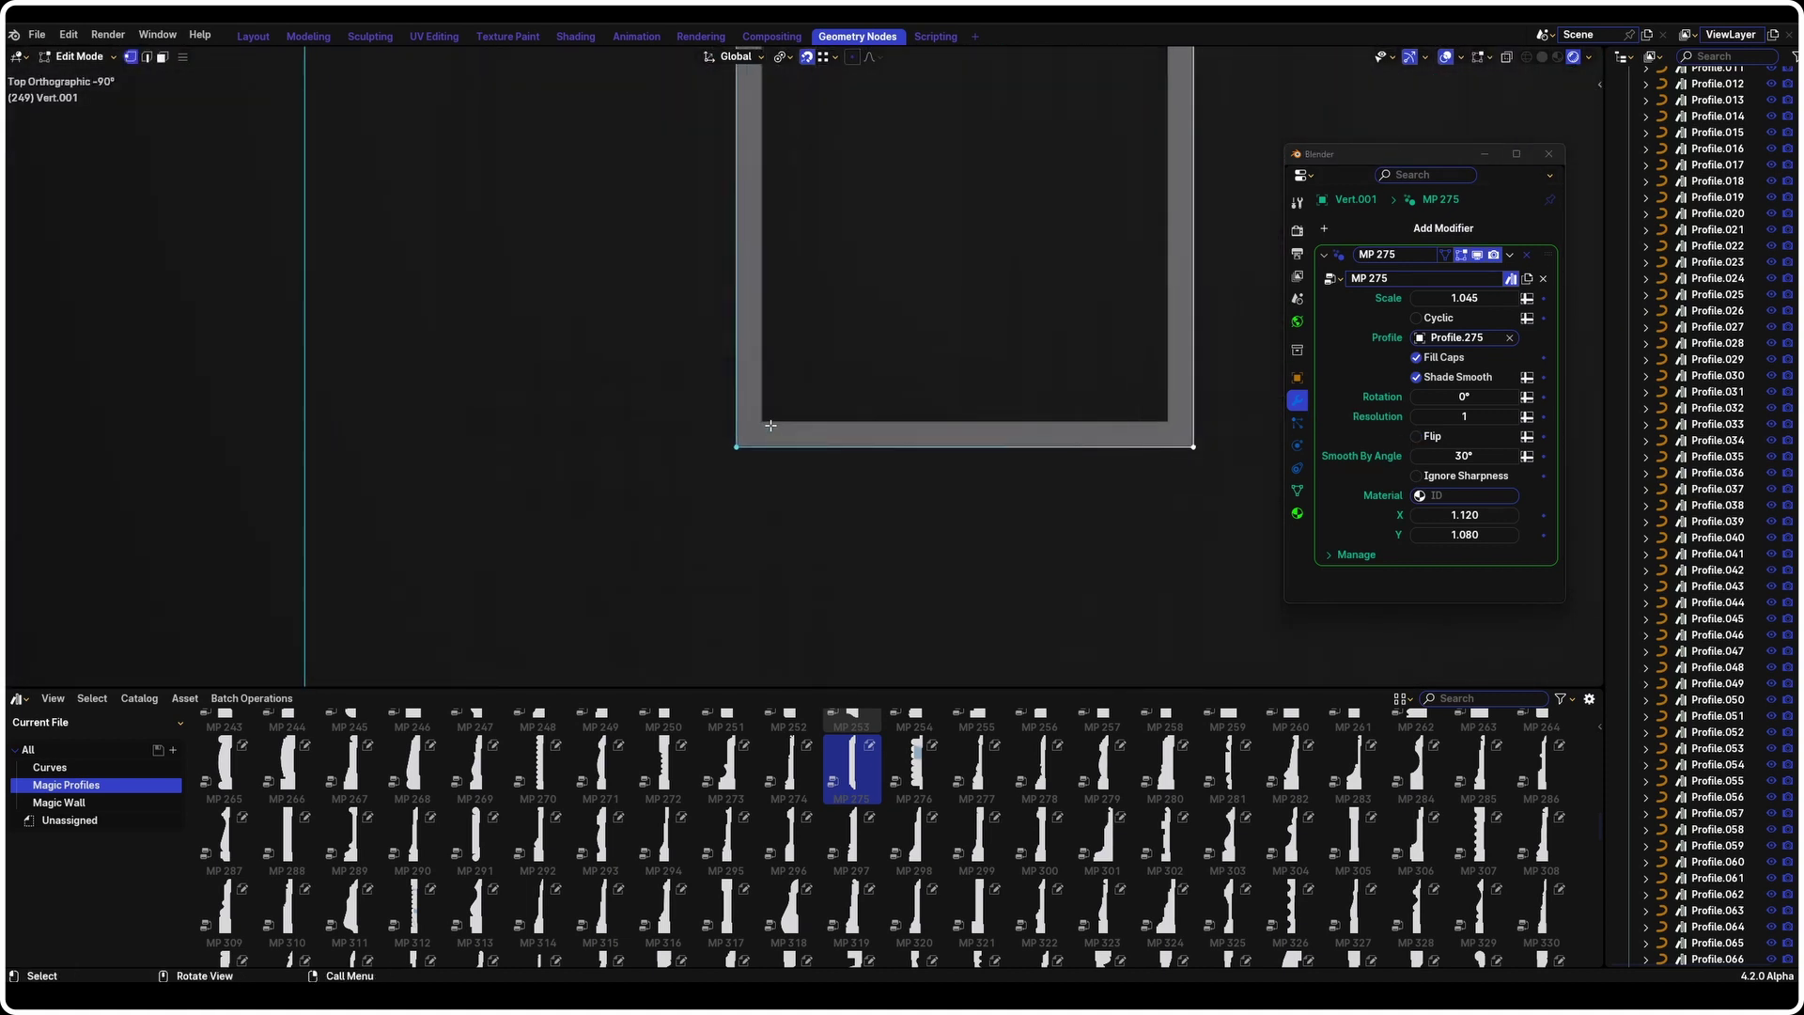
Turn Flip back on for the MP 275 profile and check which side of the outline's corner vertices it follows
{"action": "left_click", "coordinate": [1419, 439]}
{"action": "scroll", "coordinate": [683, 436], "scroll_direction": "up", "scroll_amount": 8}
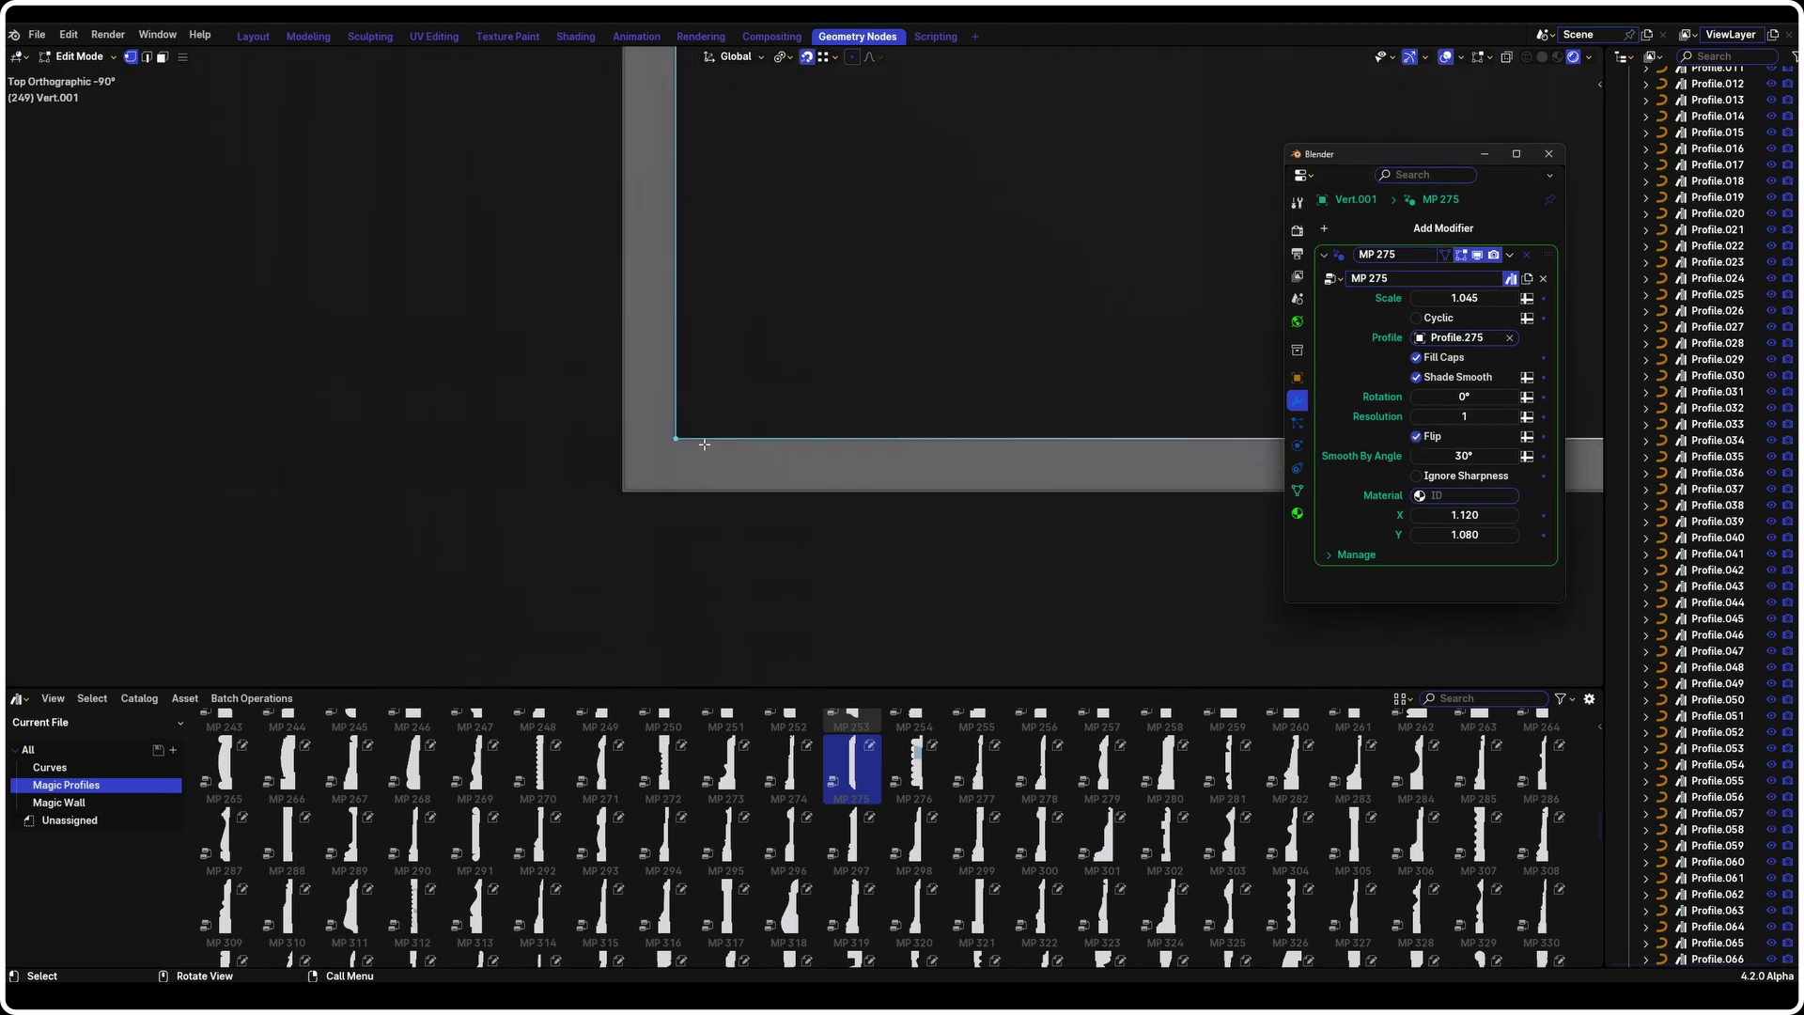
{"action": "scroll", "coordinate": [674, 409], "scroll_direction": "down", "scroll_amount": 4}
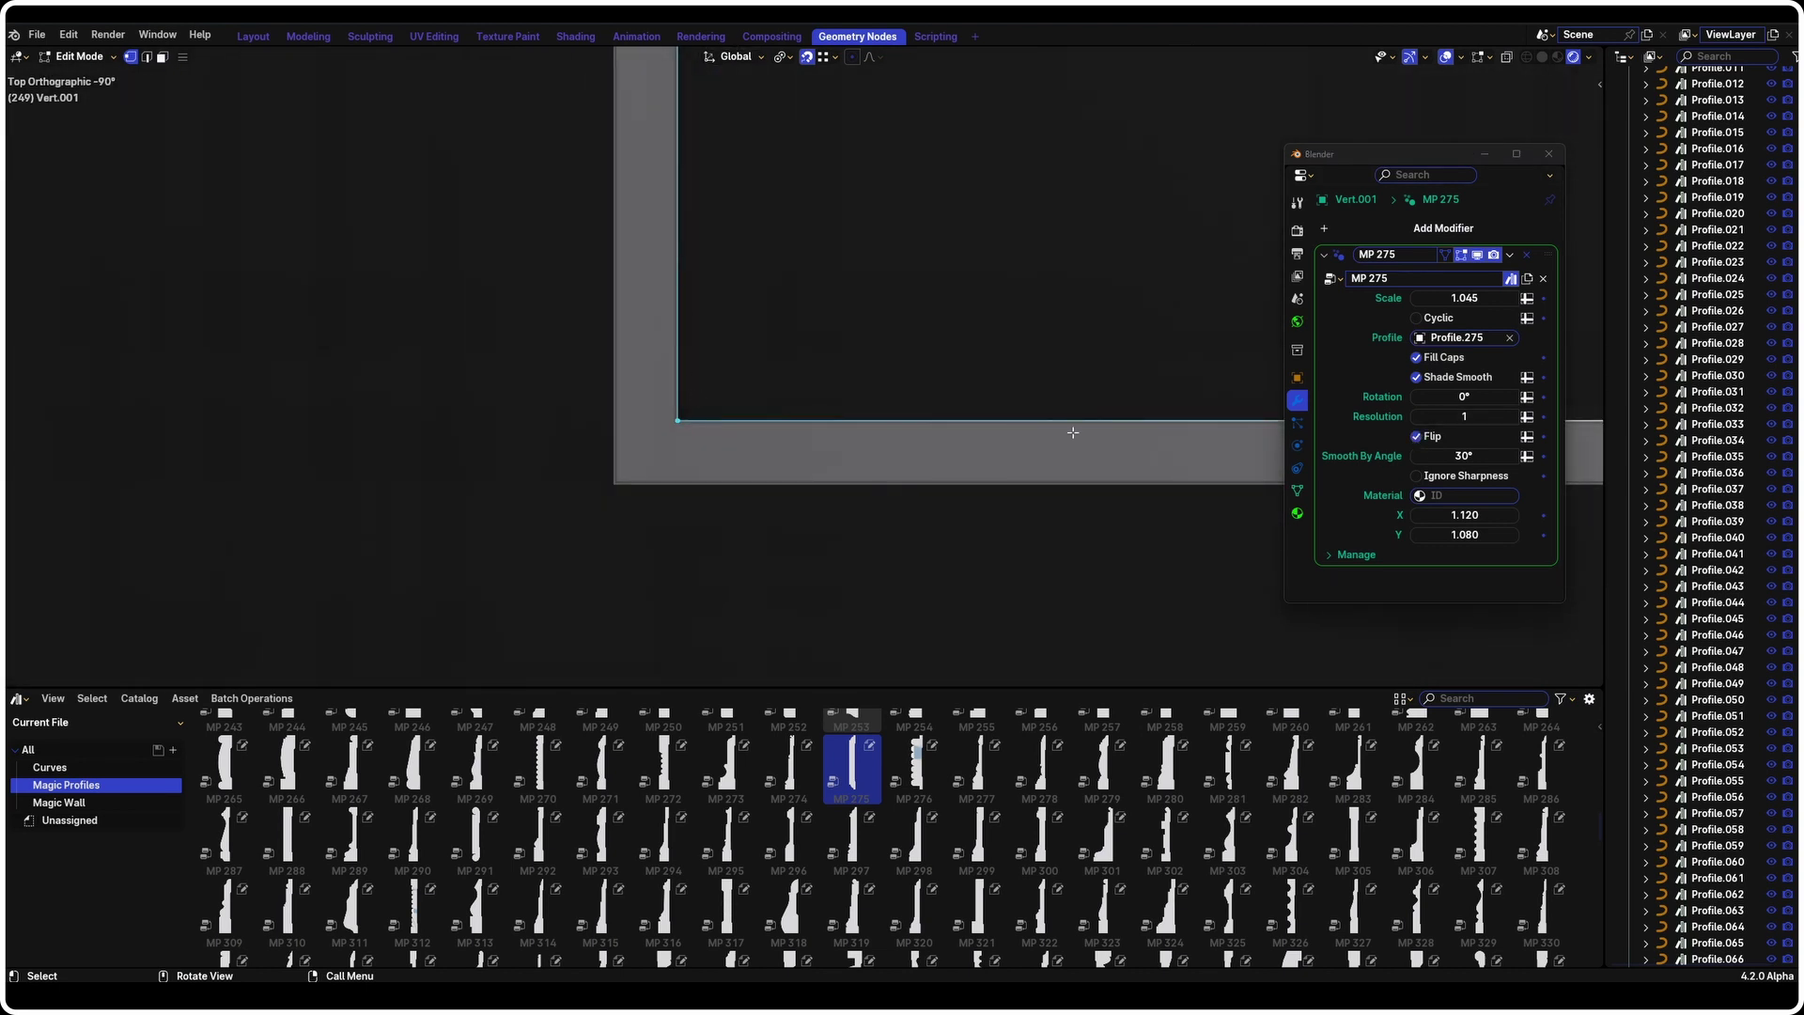
{"action": "scroll", "coordinate": [797, 420], "scroll_direction": "down", "scroll_amount": 4}
{"action": "middle_click_drag", "start_coordinate": [858, 415], "coordinate": [733, 475], "text": "shift"}
{"action": "middle_click_drag", "start_coordinate": [858, 470], "coordinate": [947, 468], "text": "shift"}
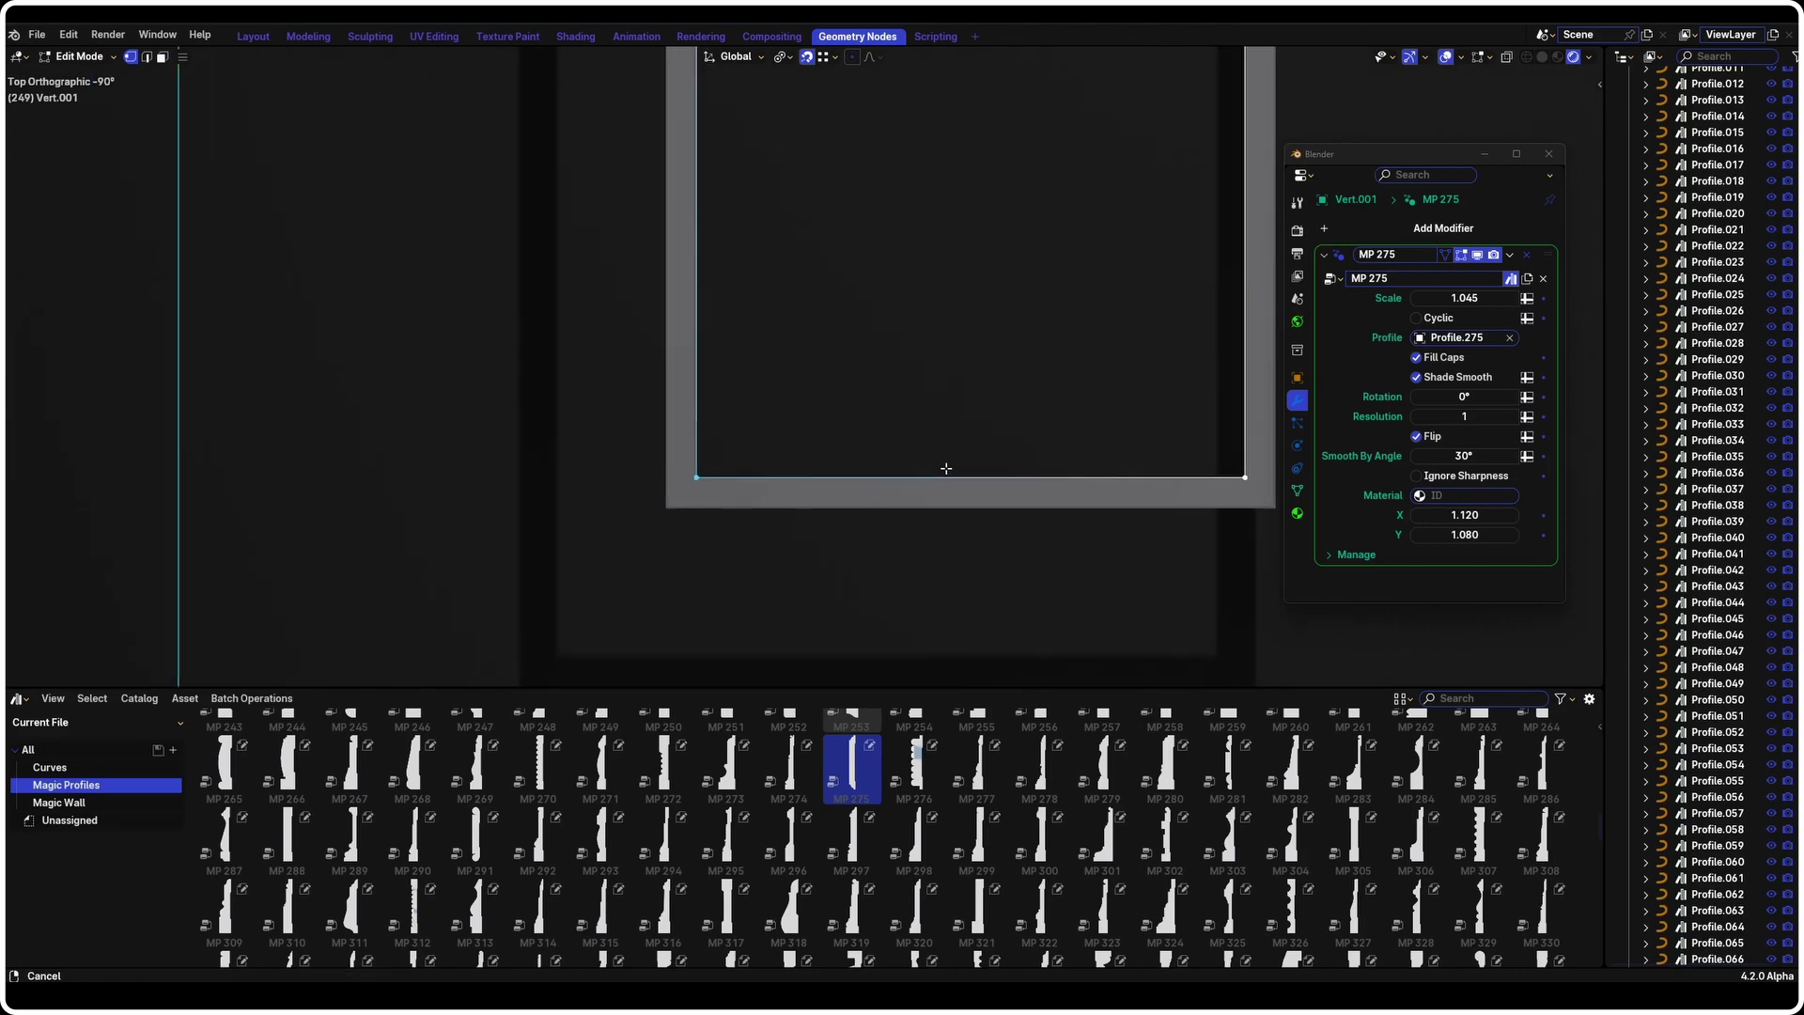
{"action": "scroll", "coordinate": [769, 504], "scroll_direction": "up", "scroll_amount": 3}
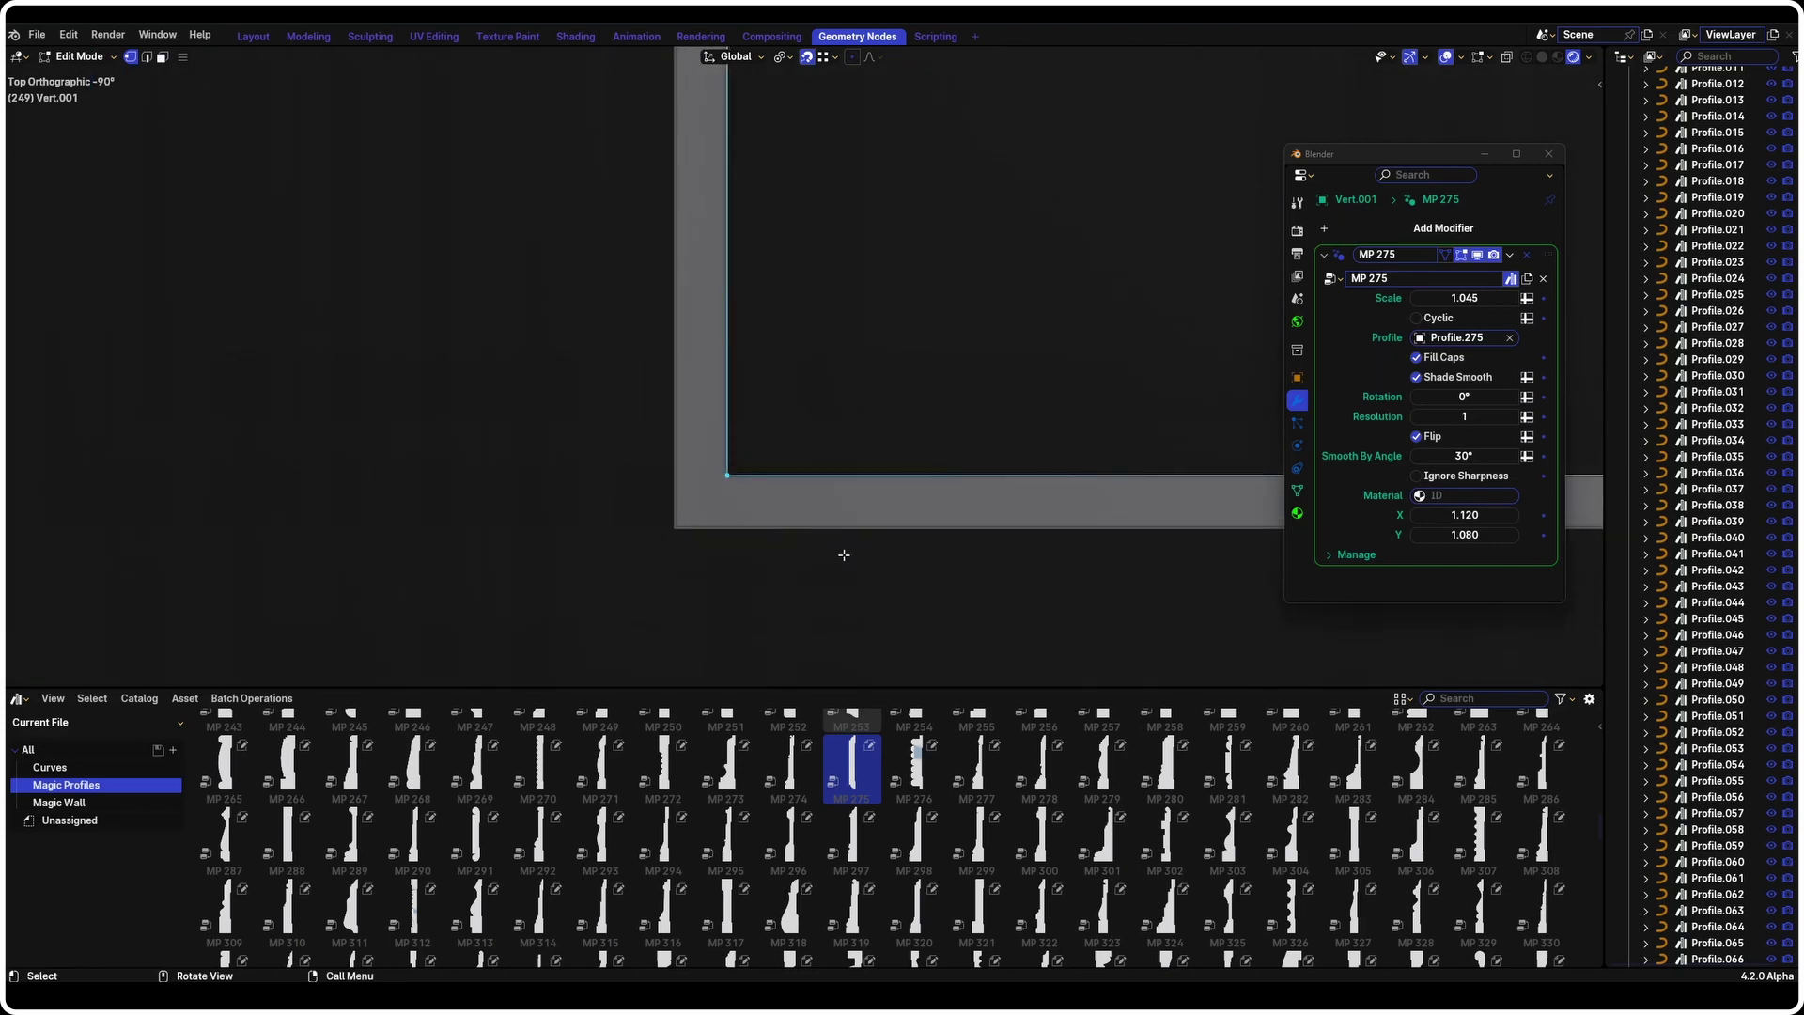
Bevel the outline's selected corner vertex into a round of about 306 cm with 21 segments and return to Object Mode
{"action": "scroll", "coordinate": [844, 554], "scroll_direction": "down", "scroll_amount": 5}
{"action": "scroll", "coordinate": [747, 379], "scroll_direction": "up", "scroll_amount": 4}
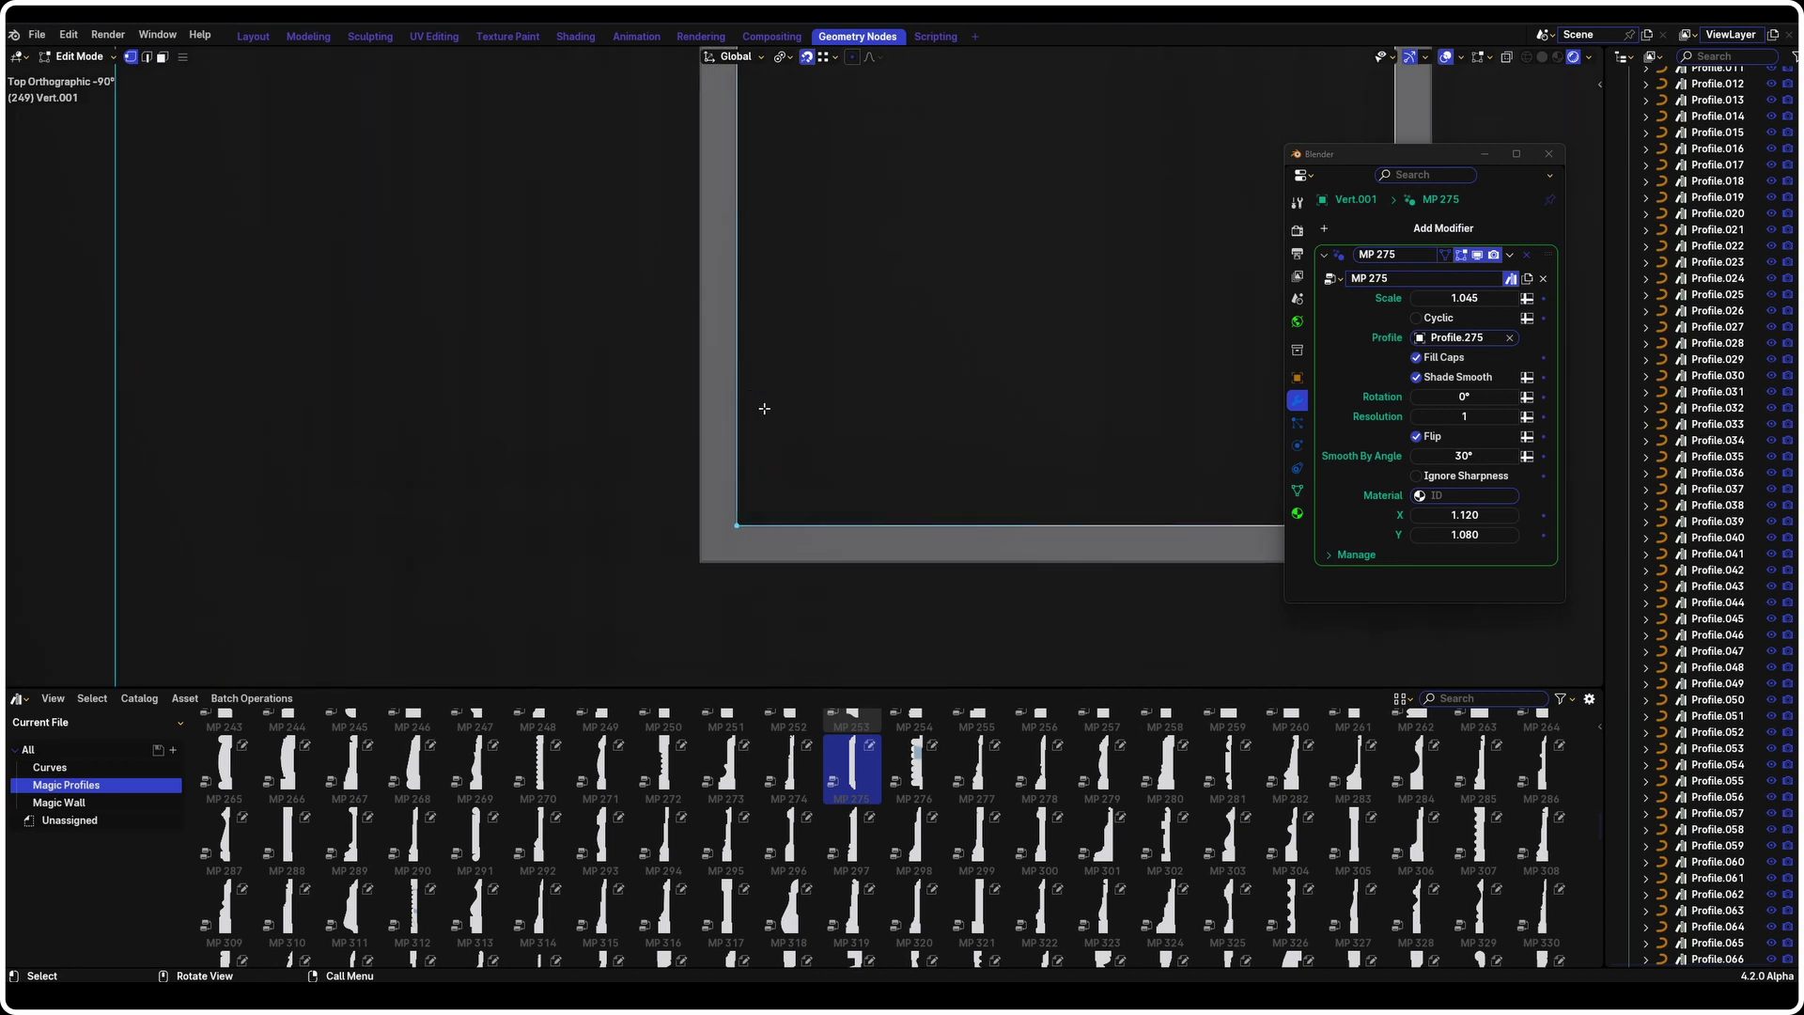
{"action": "key", "text": "ctrl+shift+b"}
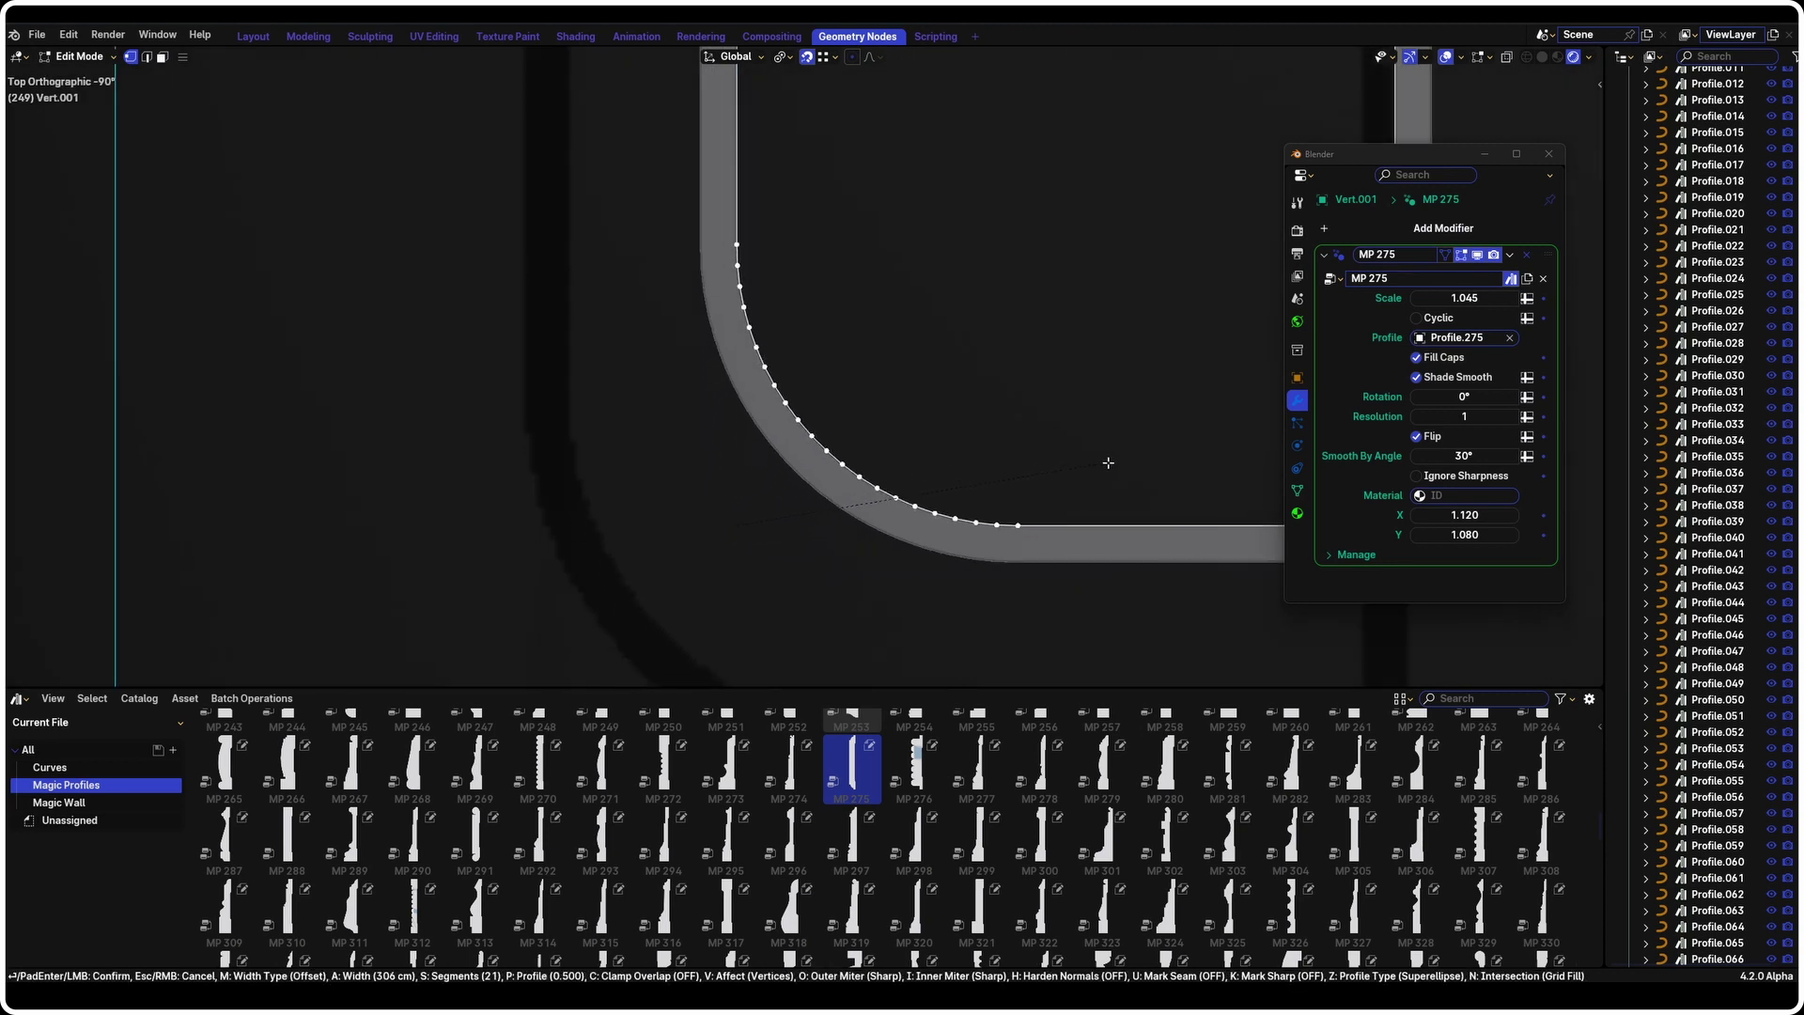
{"action": "left_click", "coordinate": [1140, 459]}
{"action": "scroll", "coordinate": [883, 499], "scroll_direction": "up", "scroll_amount": 5}
{"action": "key", "text": "Tab"}
{"action": "middle_click_drag", "start_coordinate": [873, 378], "coordinate": [870, 574]}
{"action": "scroll", "coordinate": [846, 601], "scroll_direction": "up", "scroll_amount": 5}
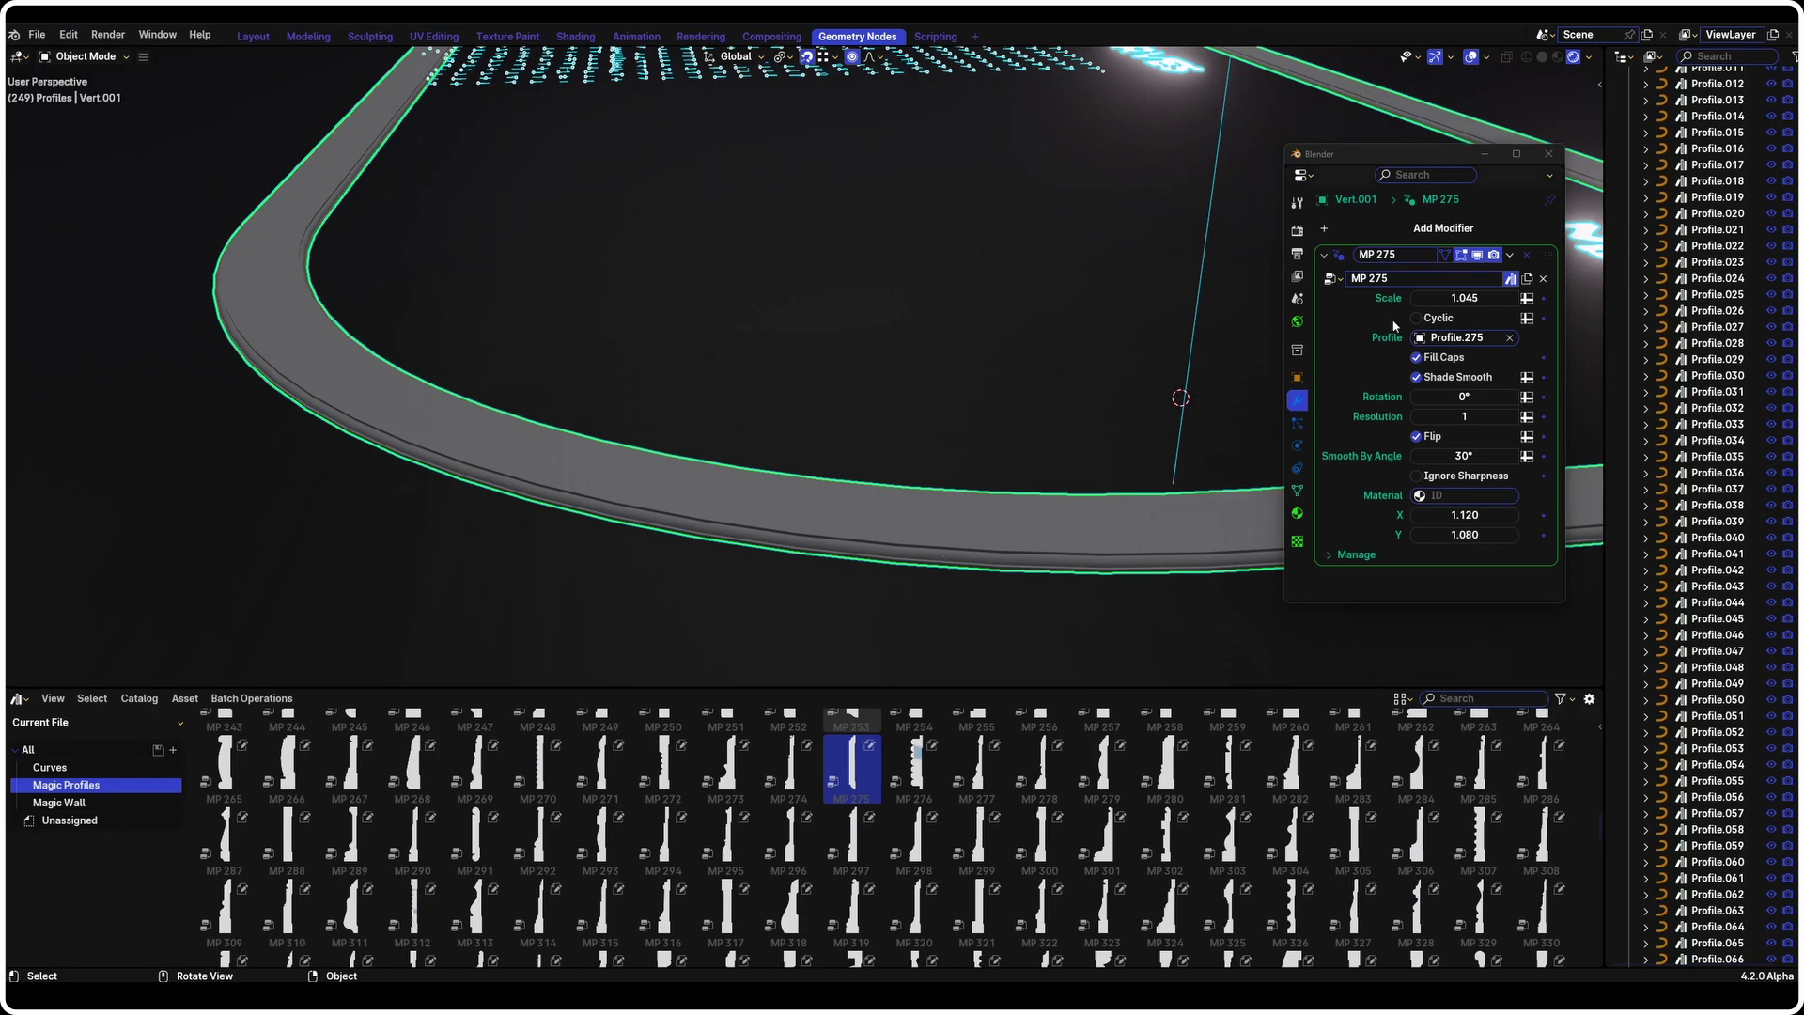
Remove the MP 275 modifier from the outline and apply the MP 324 profile asset instead
{"action": "left_click", "coordinate": [1527, 254]}
{"action": "middle_click_drag", "start_coordinate": [917, 483], "coordinate": [977, 611]}
{"action": "scroll", "coordinate": [1081, 826], "scroll_direction": "down", "scroll_amount": 2}
{"action": "left_click_drag", "start_coordinate": [1165, 814], "coordinate": [979, 626]}
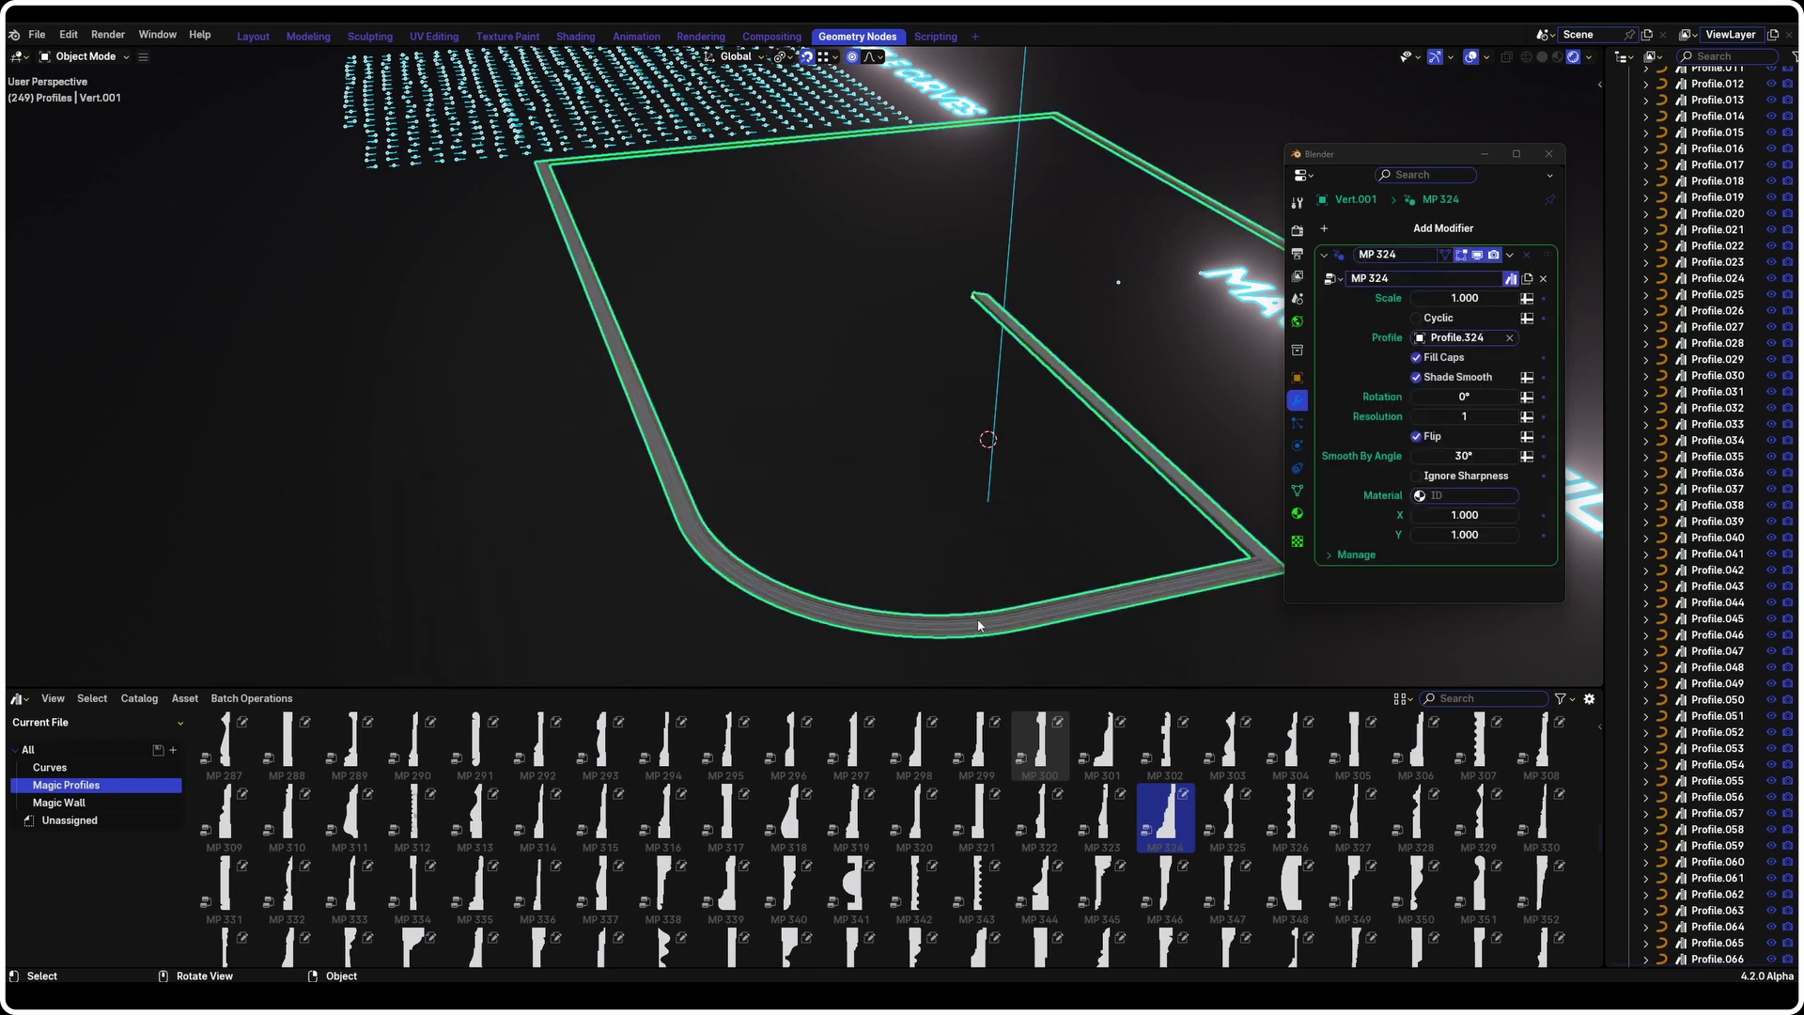
Set the MP 324 profile's Scale to 4 and view its rounded and sharp corners
{"action": "scroll", "coordinate": [1056, 622], "scroll_direction": "up", "scroll_amount": 2}
{"action": "mouse_move", "coordinate": [1055, 620]}
{"action": "middle_mouse_down"}
{"action": "mouse_move", "coordinate": [1011, 600]}
{"action": "mouse_move", "coordinate": [1041, 607]}
{"action": "middle_mouse_up"}
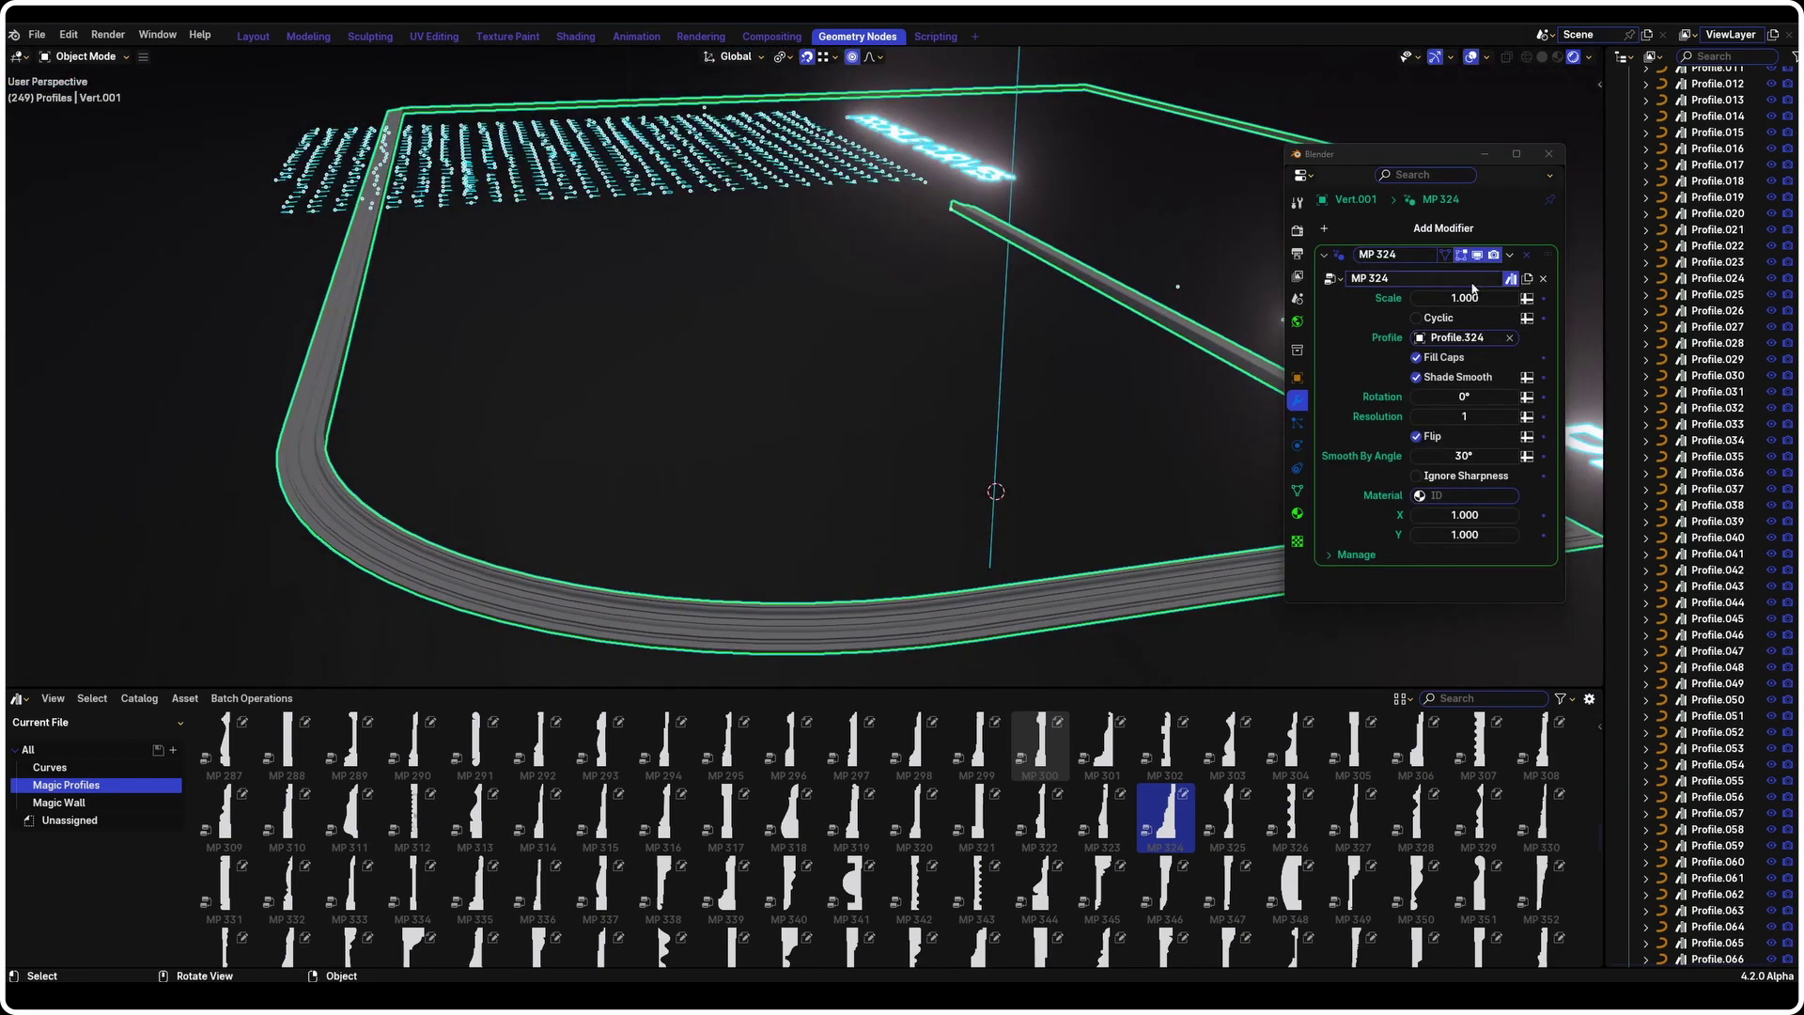
{"action": "type", "text": "4"}
{"action": "key", "text": "Return"}
{"action": "scroll", "coordinate": [1005, 557], "scroll_direction": "down", "scroll_amount": 4}
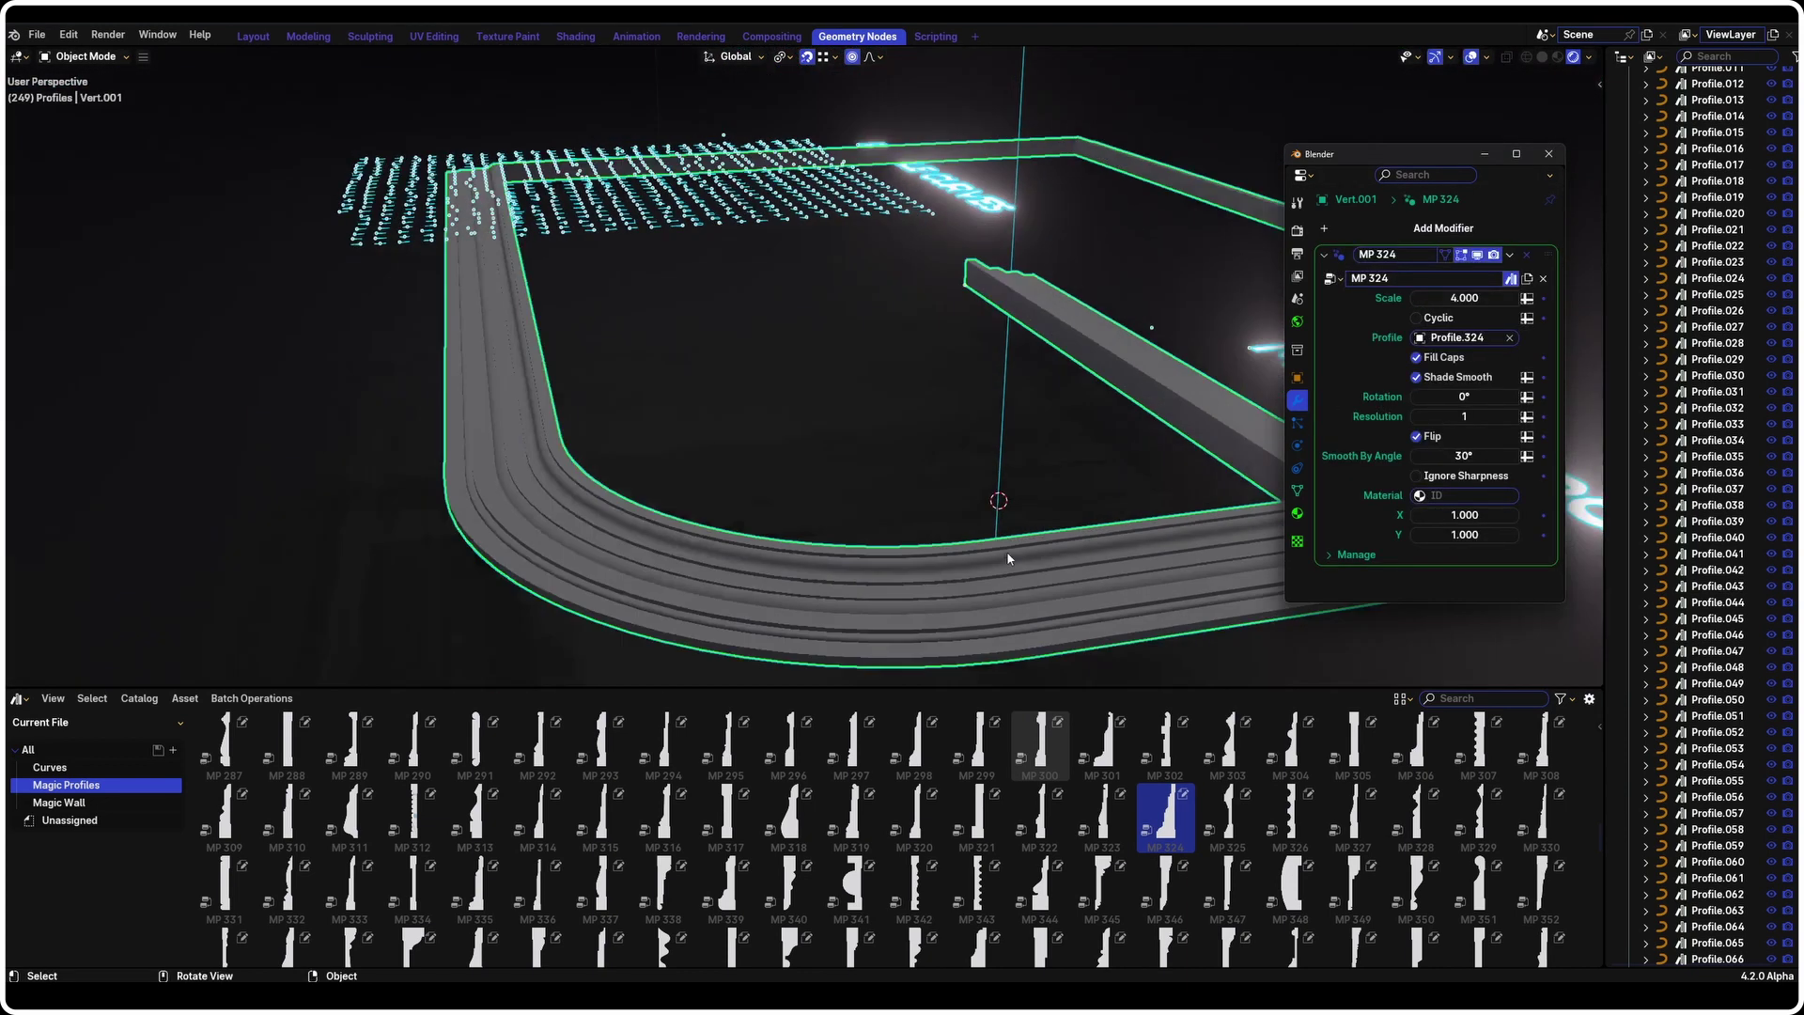
{"action": "middle_click_drag", "start_coordinate": [1003, 577], "coordinate": [861, 507]}
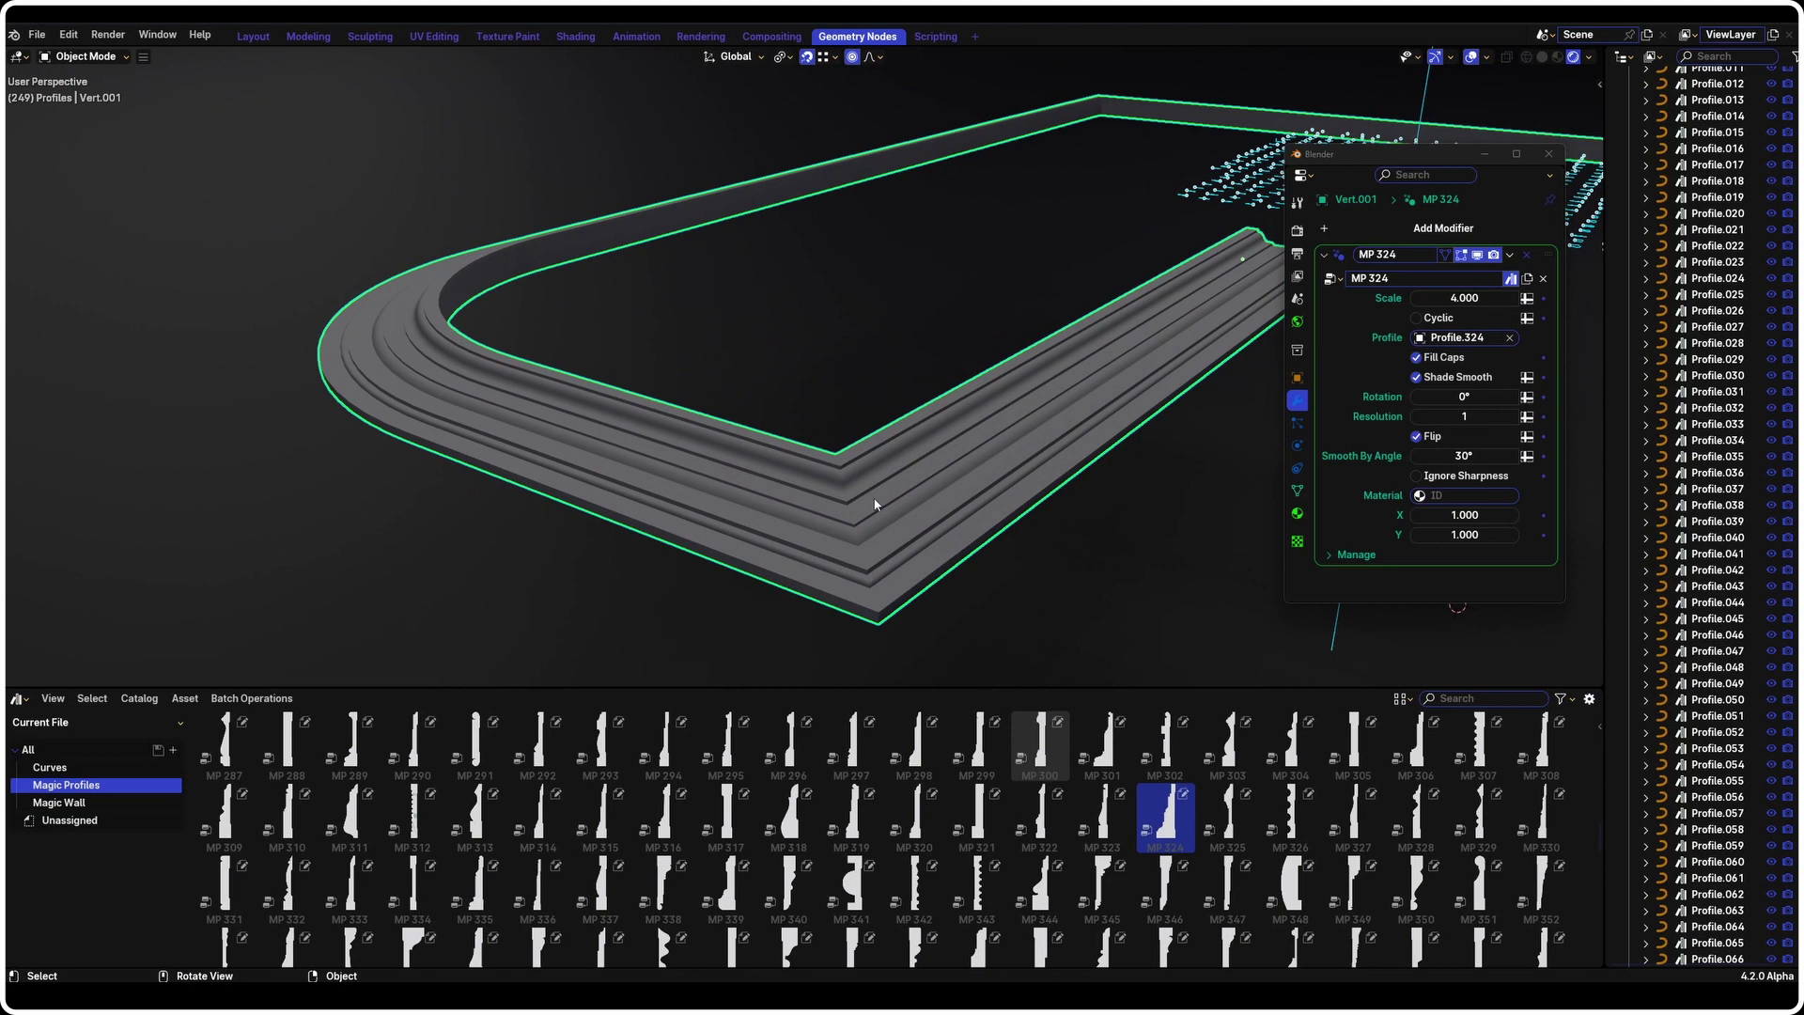
Enlarge the asset browser and add a plane at a 3D cursor placed below the Magic Profile outline in top view
{"action": "left_click_drag", "start_coordinate": [1020, 692], "coordinate": [1020, 555]}
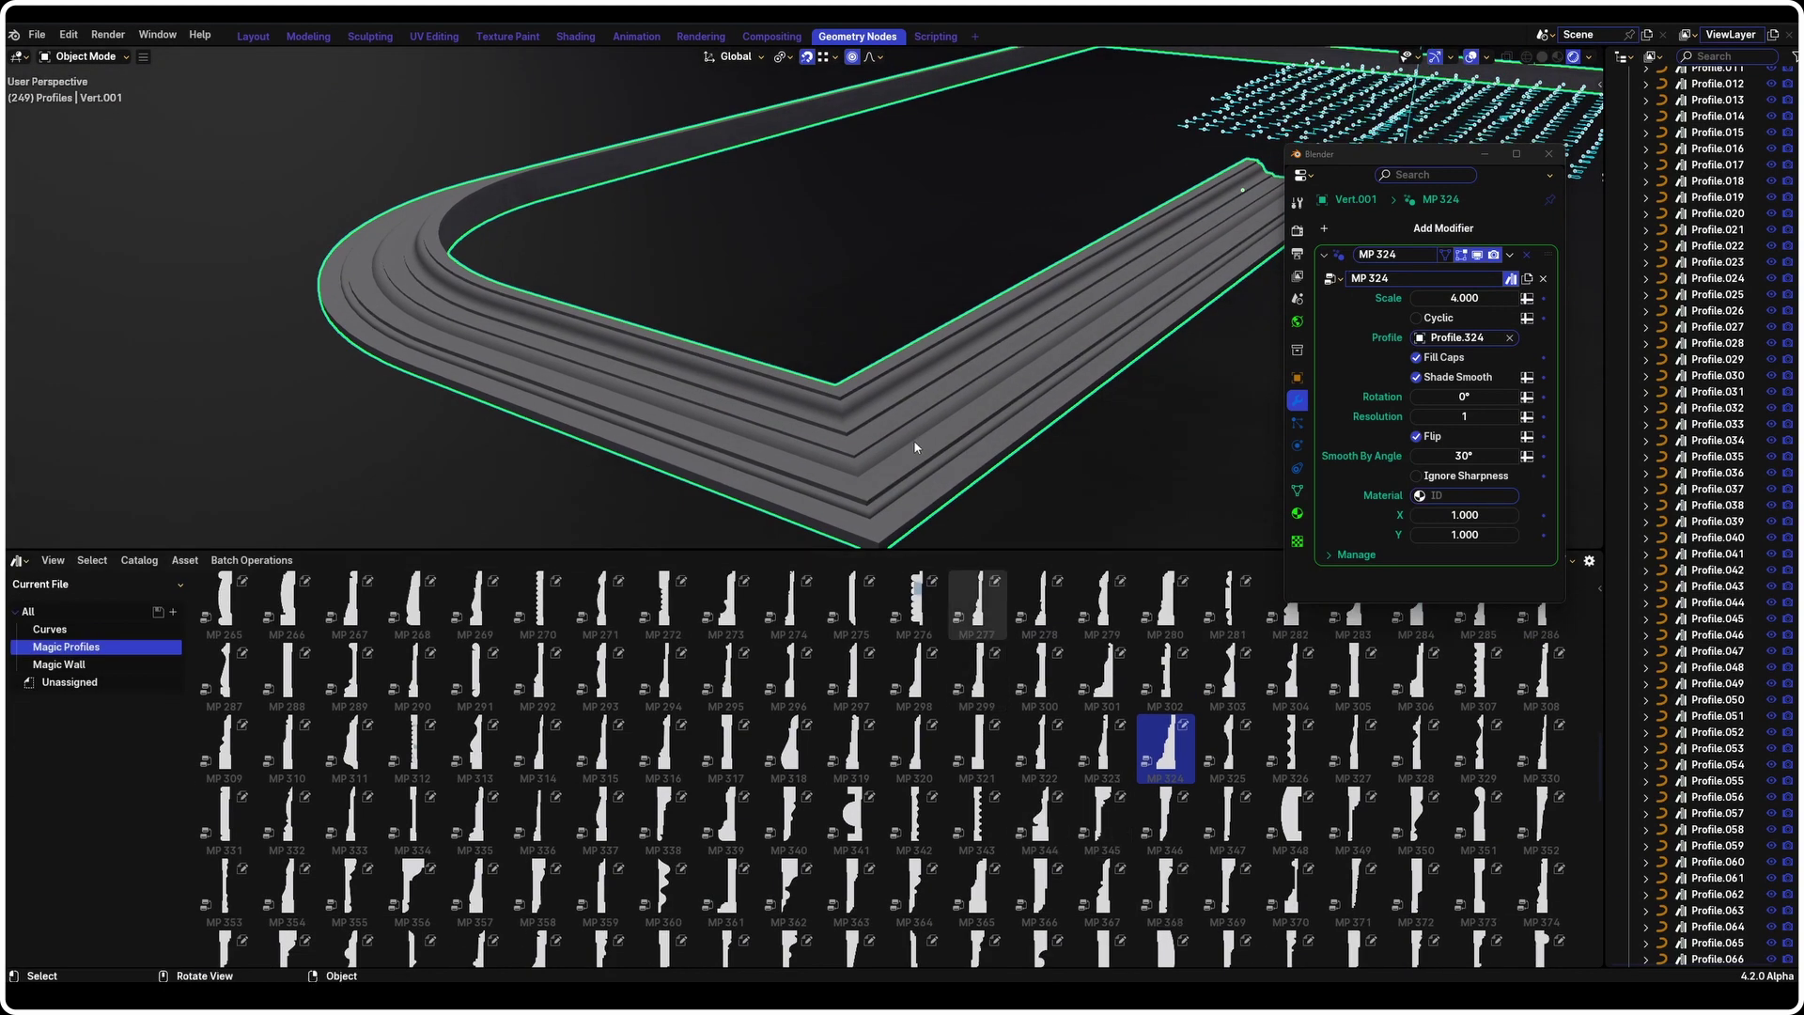
{"action": "middle_click_drag", "start_coordinate": [914, 439], "coordinate": [1159, 484]}
{"action": "scroll", "coordinate": [982, 383], "scroll_direction": "down", "scroll_amount": 3}
{"action": "middle_click_drag", "start_coordinate": [979, 370], "coordinate": [960, 357], "text": "shift"}
{"action": "right_click", "coordinate": [931, 396], "text": "shift"}
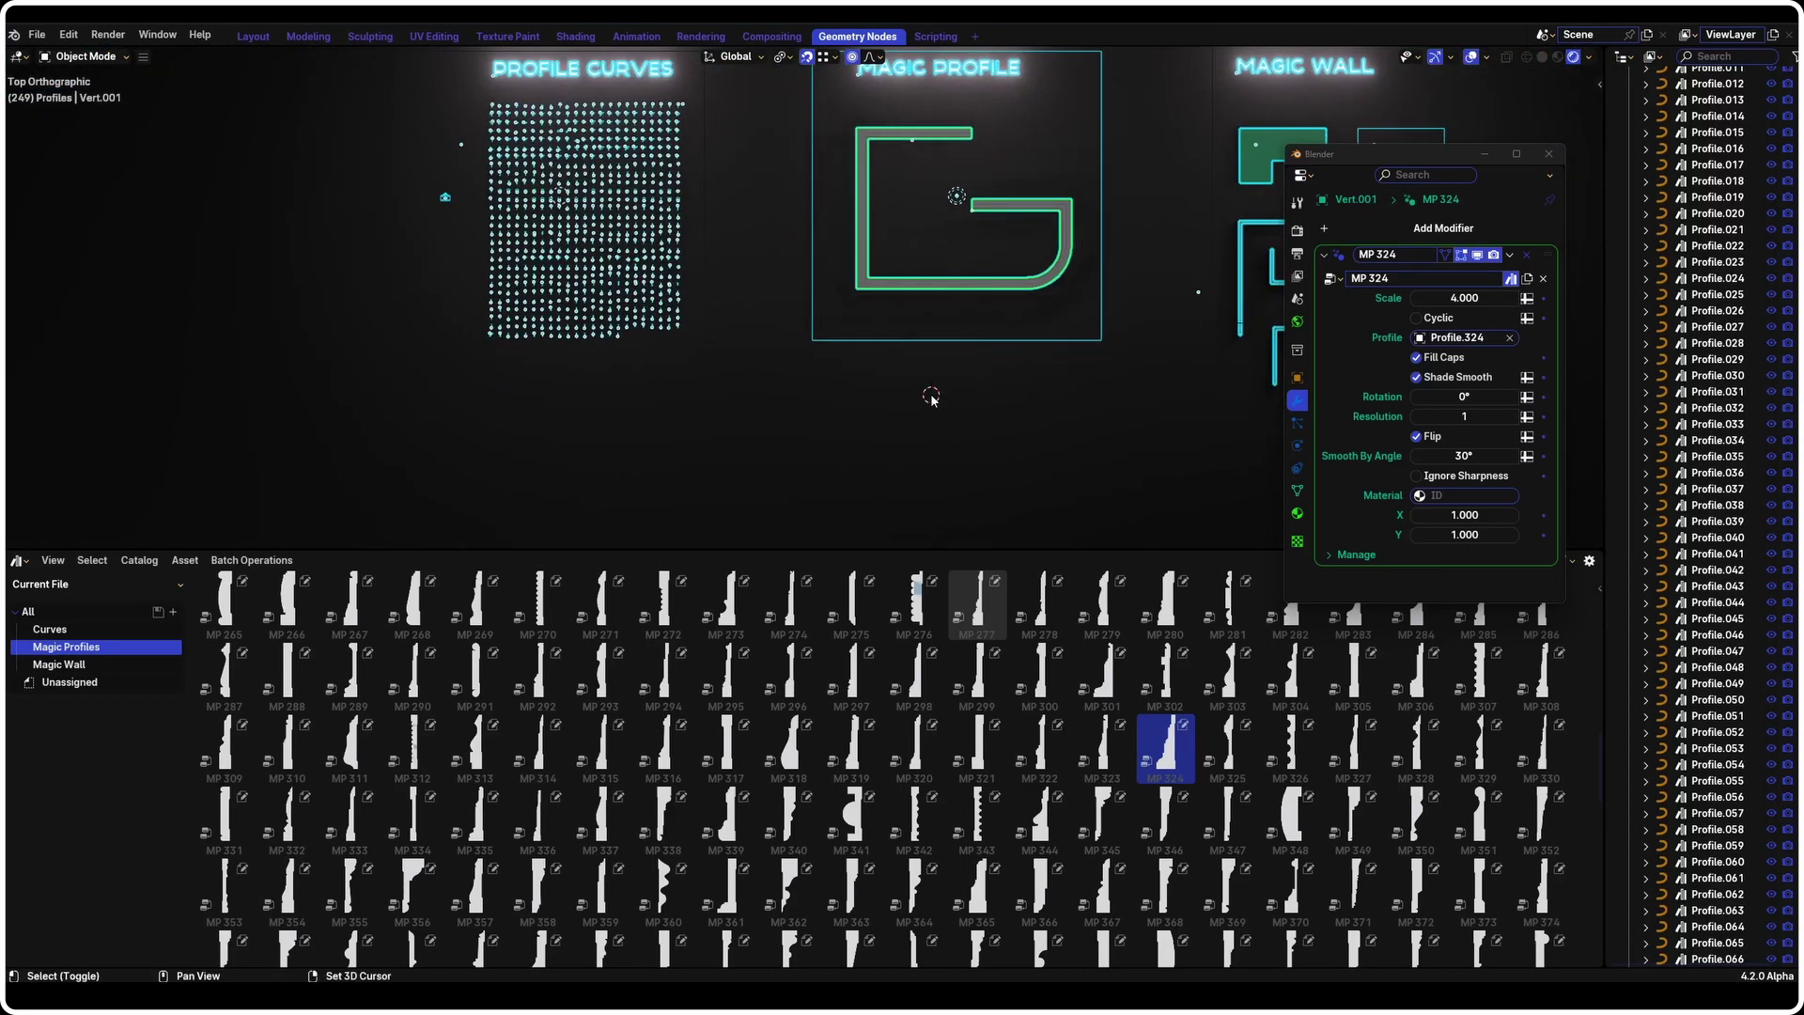
{"action": "key", "text": "shift+a"}
{"action": "mouse_move", "coordinate": [877, 397]}
{"action": "left_click", "coordinate": [1001, 410]}
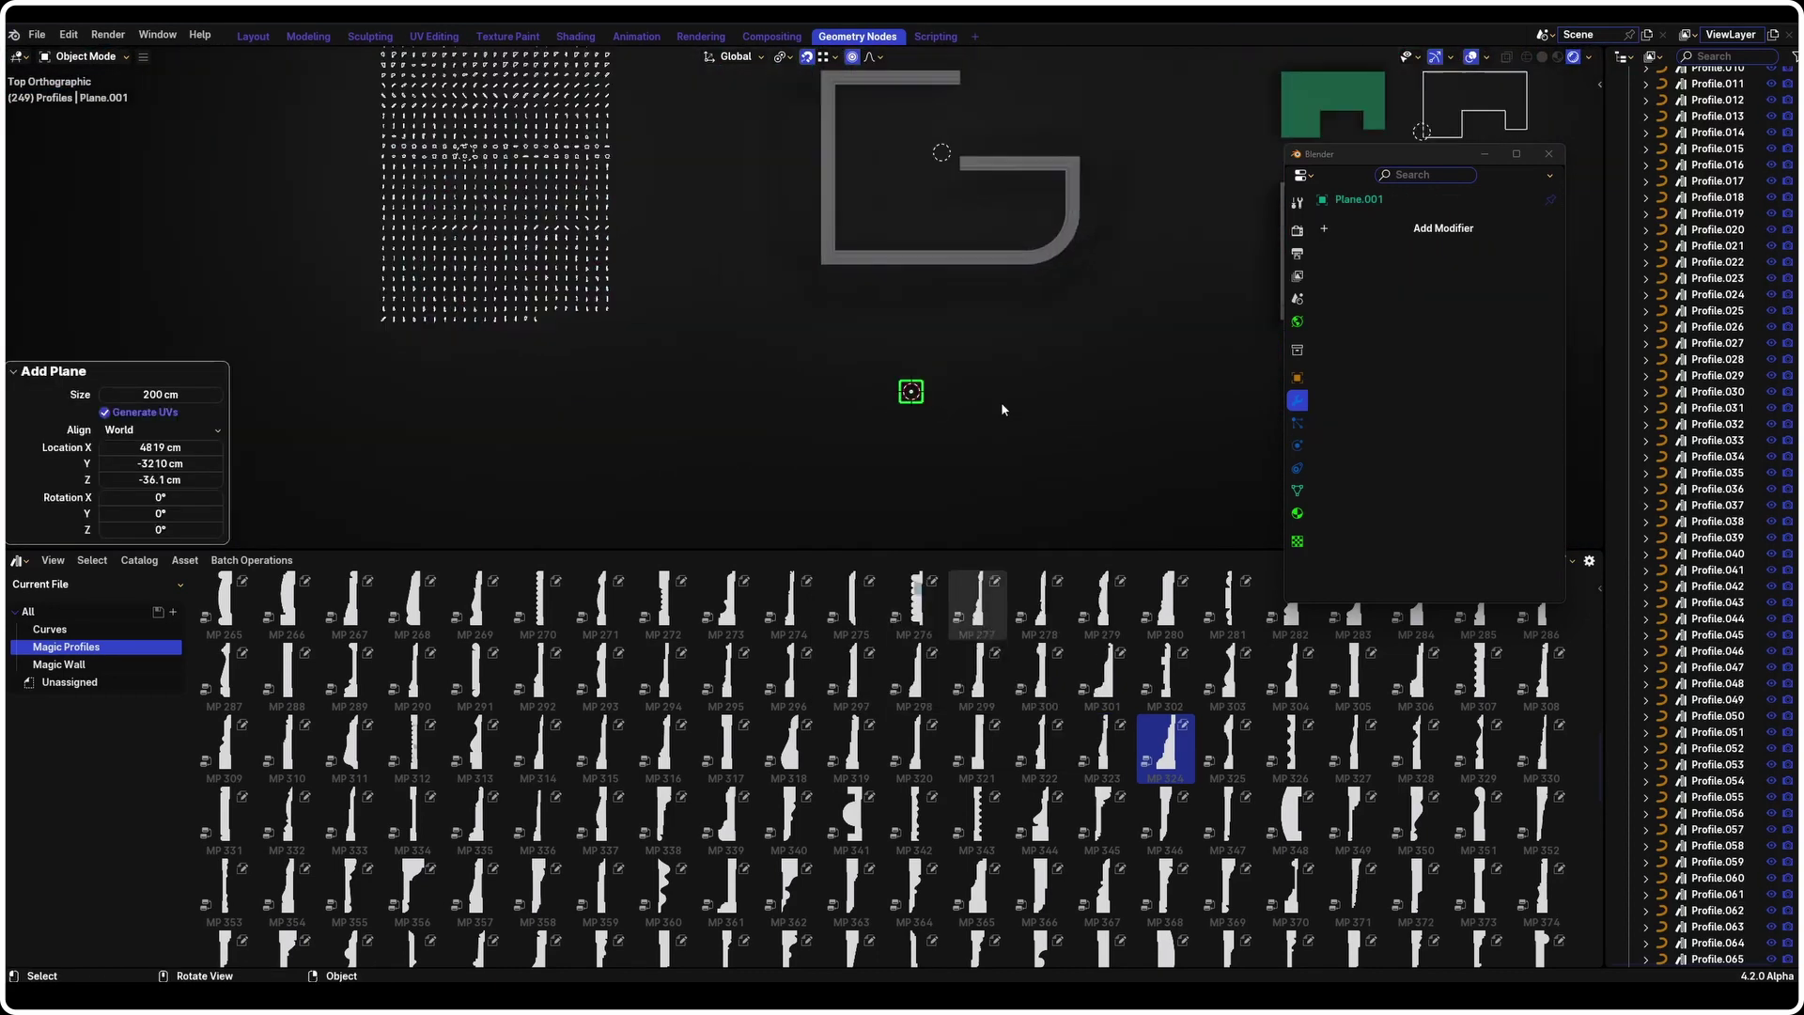
Stretch the plane in Edit Mode into a rectangle about 991 cm wide and 570 cm high
{"action": "scroll", "coordinate": [1002, 409], "scroll_direction": "up", "scroll_amount": 4}
{"action": "key", "text": "Tab"}
{"action": "left_click_drag", "start_coordinate": [824, 322], "coordinate": [893, 435]}
{"action": "key", "text": "g"}
{"action": "key", "text": "x"}
{"action": "left_click", "coordinate": [1101, 379]}
{"action": "left_click_drag", "start_coordinate": [732, 378], "coordinate": [1134, 459]}
{"action": "key", "text": "g"}
{"action": "key", "text": "y"}
{"action": "left_click", "coordinate": [1130, 34]}
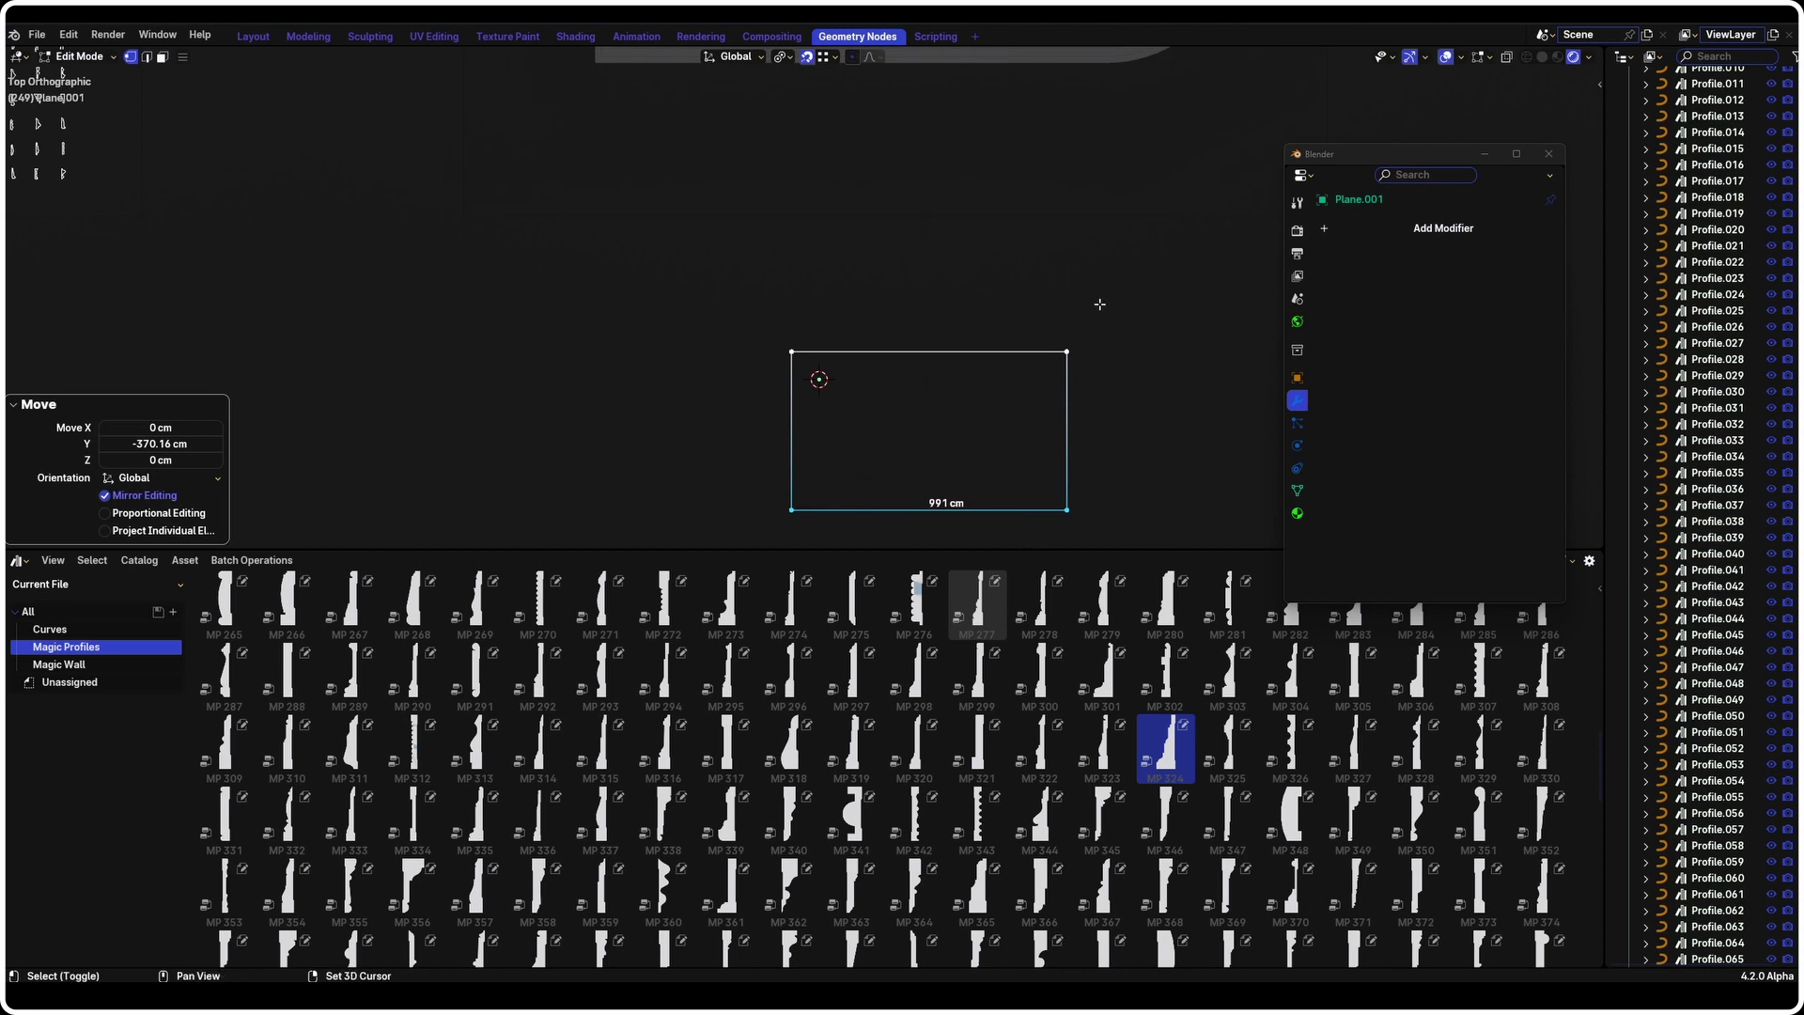
Extrude the rectangle's right edge about 615 cm outward and the new section's lower edge about 685 cm down to form an L
{"action": "middle_click_drag", "start_coordinate": [1070, 329], "coordinate": [957, 236], "text": "shift"}
{"action": "scroll", "coordinate": [926, 282], "scroll_direction": "down", "scroll_amount": 4}
{"action": "scroll", "coordinate": [940, 315], "scroll_direction": "up", "scroll_amount": 3}
{"action": "left_click_drag", "start_coordinate": [881, 218], "coordinate": [996, 414]}
{"action": "key", "text": "e"}
{"action": "middle_click_drag", "start_coordinate": [1020, 340], "coordinate": [1160, 339]}
{"action": "left_click", "coordinate": [1161, 339]}
{"action": "left_click_drag", "start_coordinate": [882, 347], "coordinate": [1258, 443]}
{"action": "key", "text": "e"}
{"action": "middle_click_drag", "start_coordinate": [1102, 374], "coordinate": [1109, 512]}
{"action": "left_click", "coordinate": [1109, 528]}
{"action": "middle_click_drag", "start_coordinate": [1058, 451], "coordinate": [1056, 422], "text": "shift"}
Apply Limited Dissolve to the whole L-shaped mesh and return to Object Mode
{"action": "key", "text": "a"}
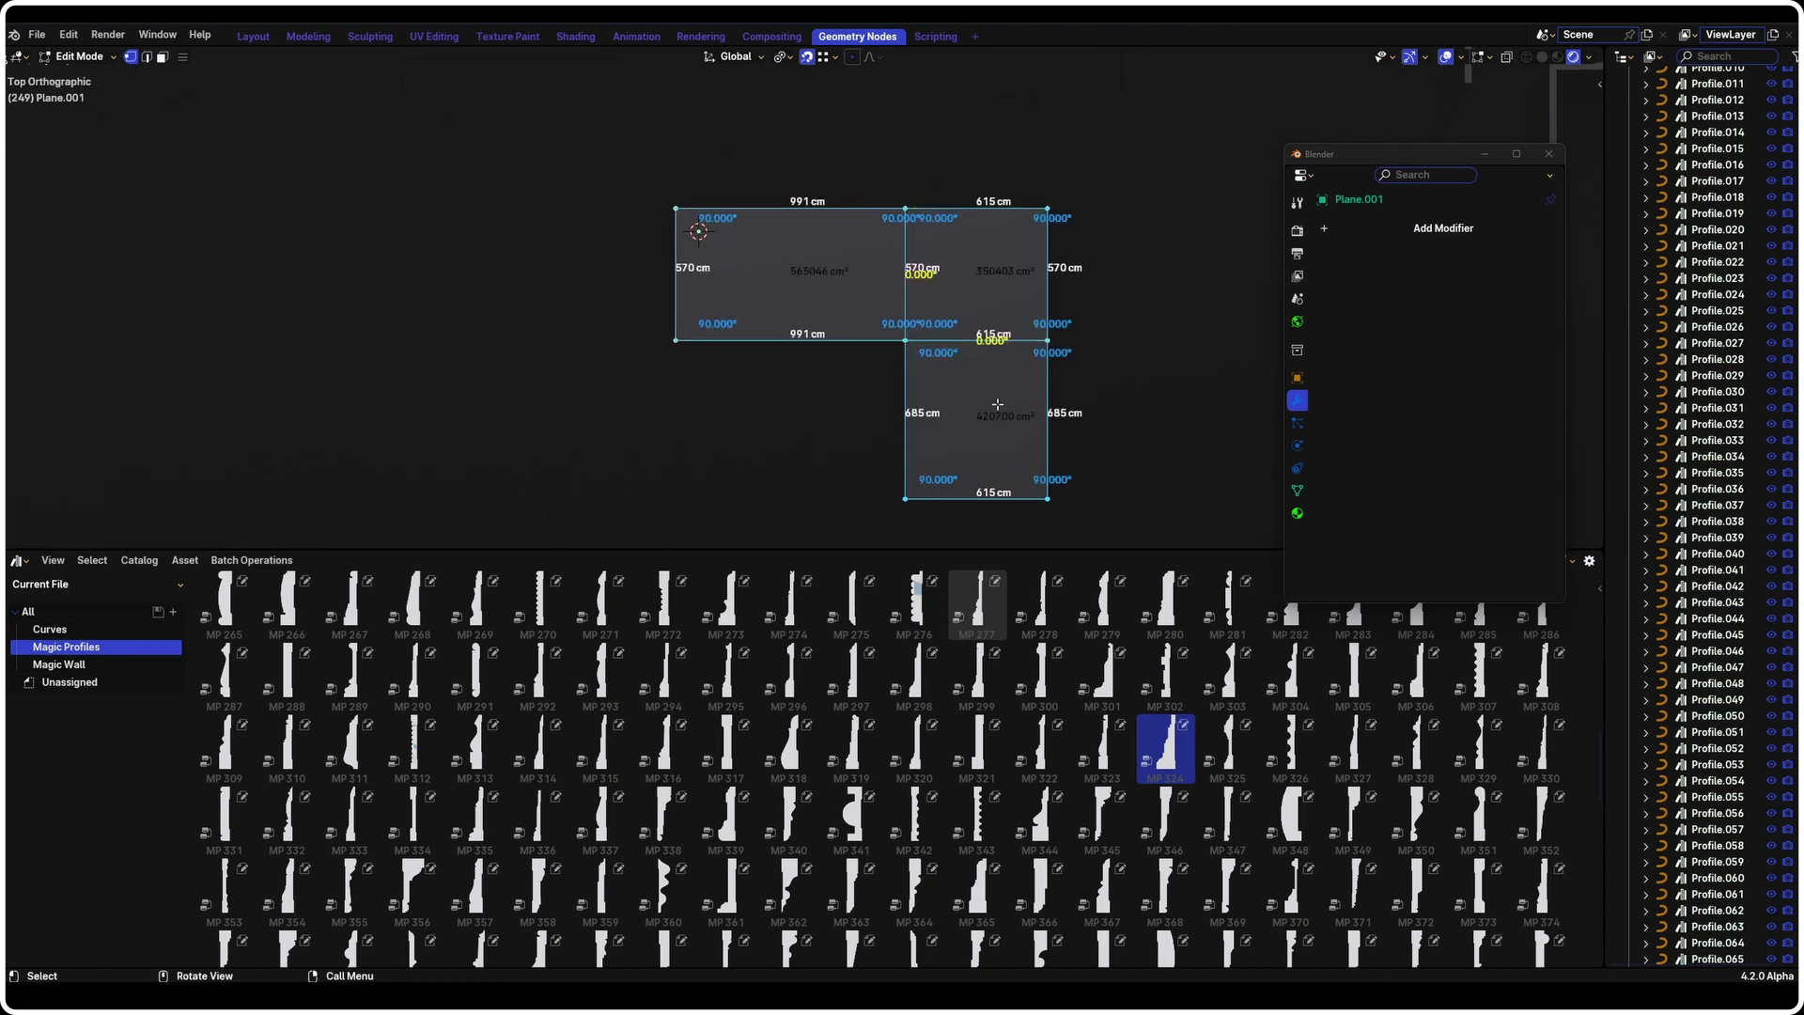
{"action": "key", "text": "x"}
{"action": "left_click", "coordinate": [958, 532]}
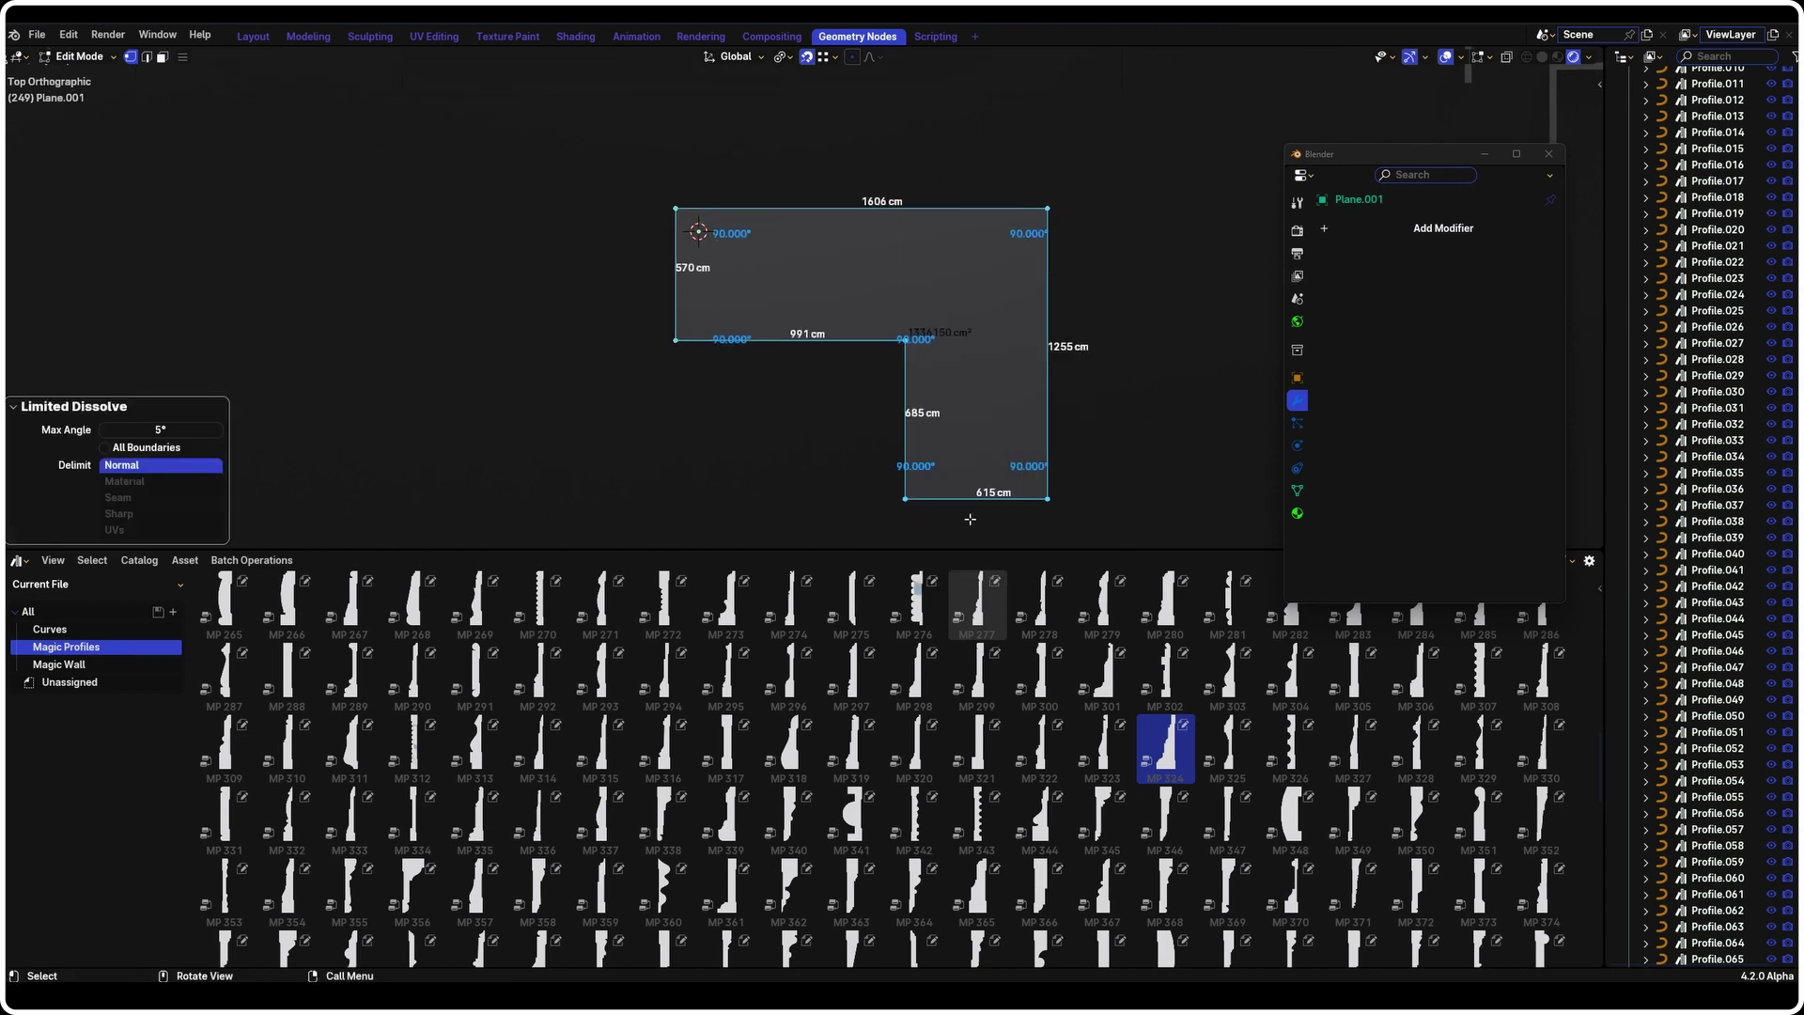
{"action": "key", "text": "Tab"}
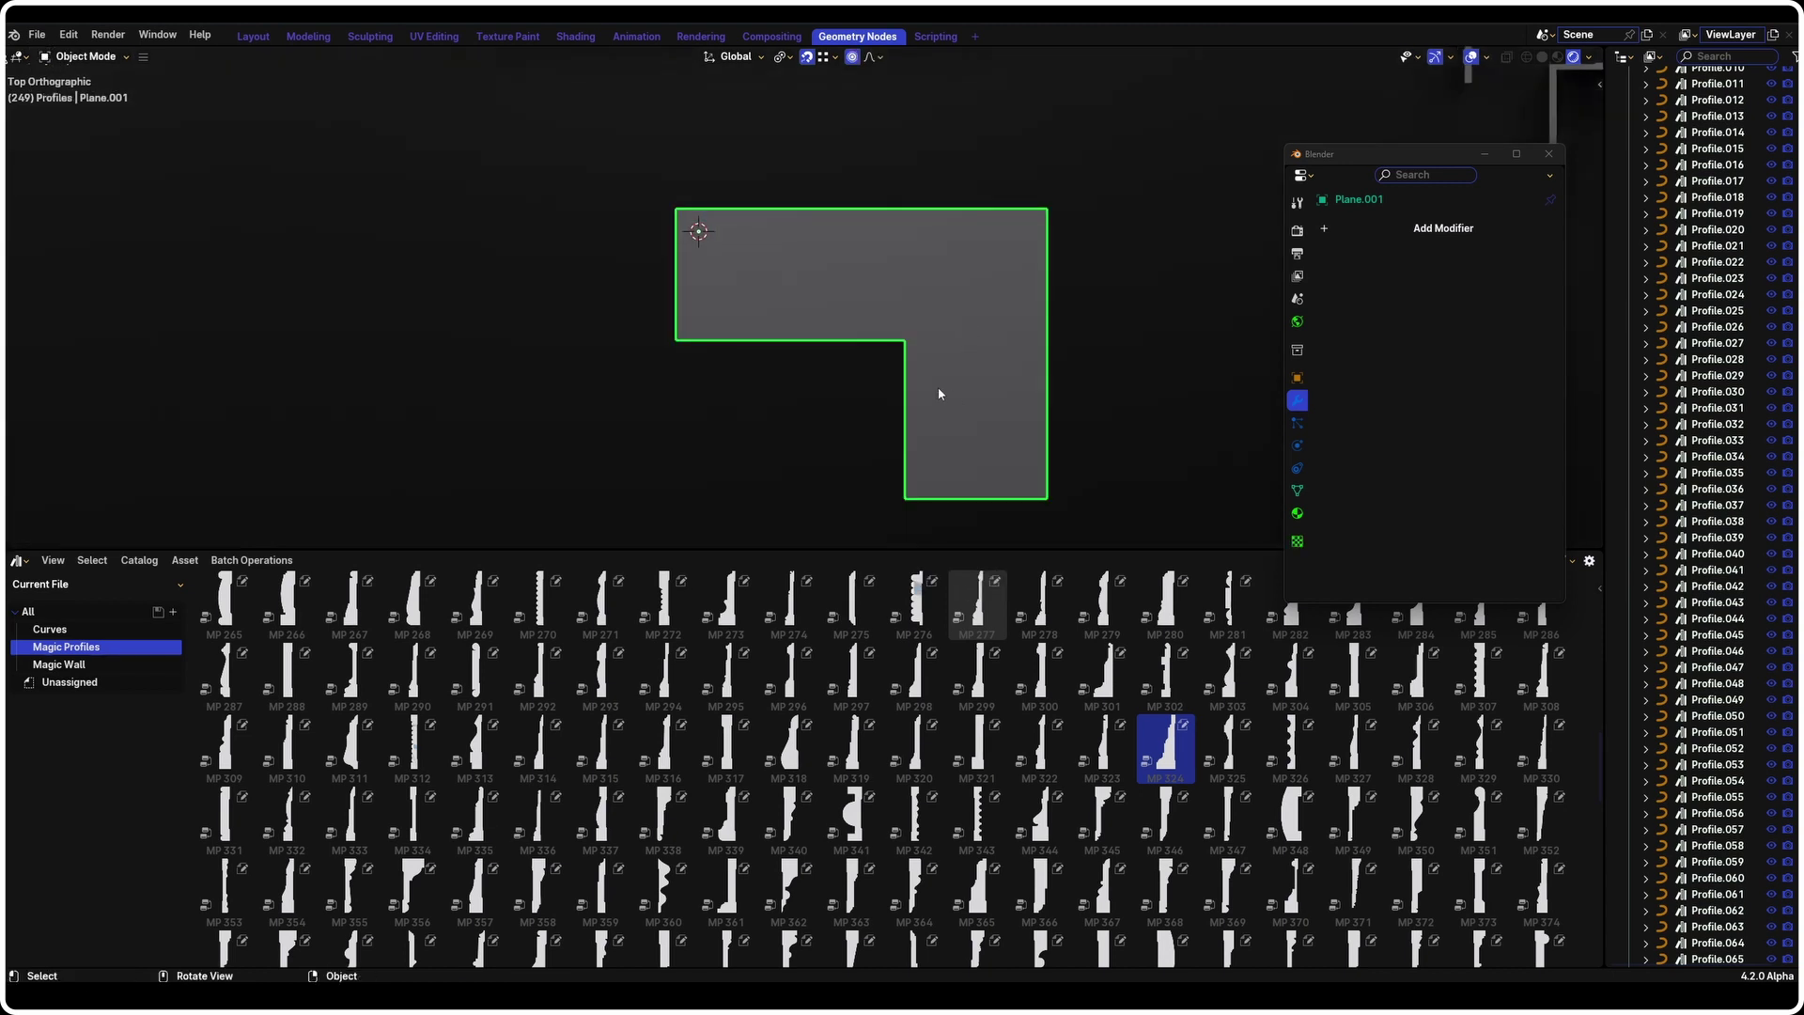
Raise the L-shaped plane along Z and apply the MP 302 profile asset to it
{"action": "middle_click_drag", "start_coordinate": [940, 389], "coordinate": [954, 312]}
{"action": "key", "text": "g"}
{"action": "key", "text": "z"}
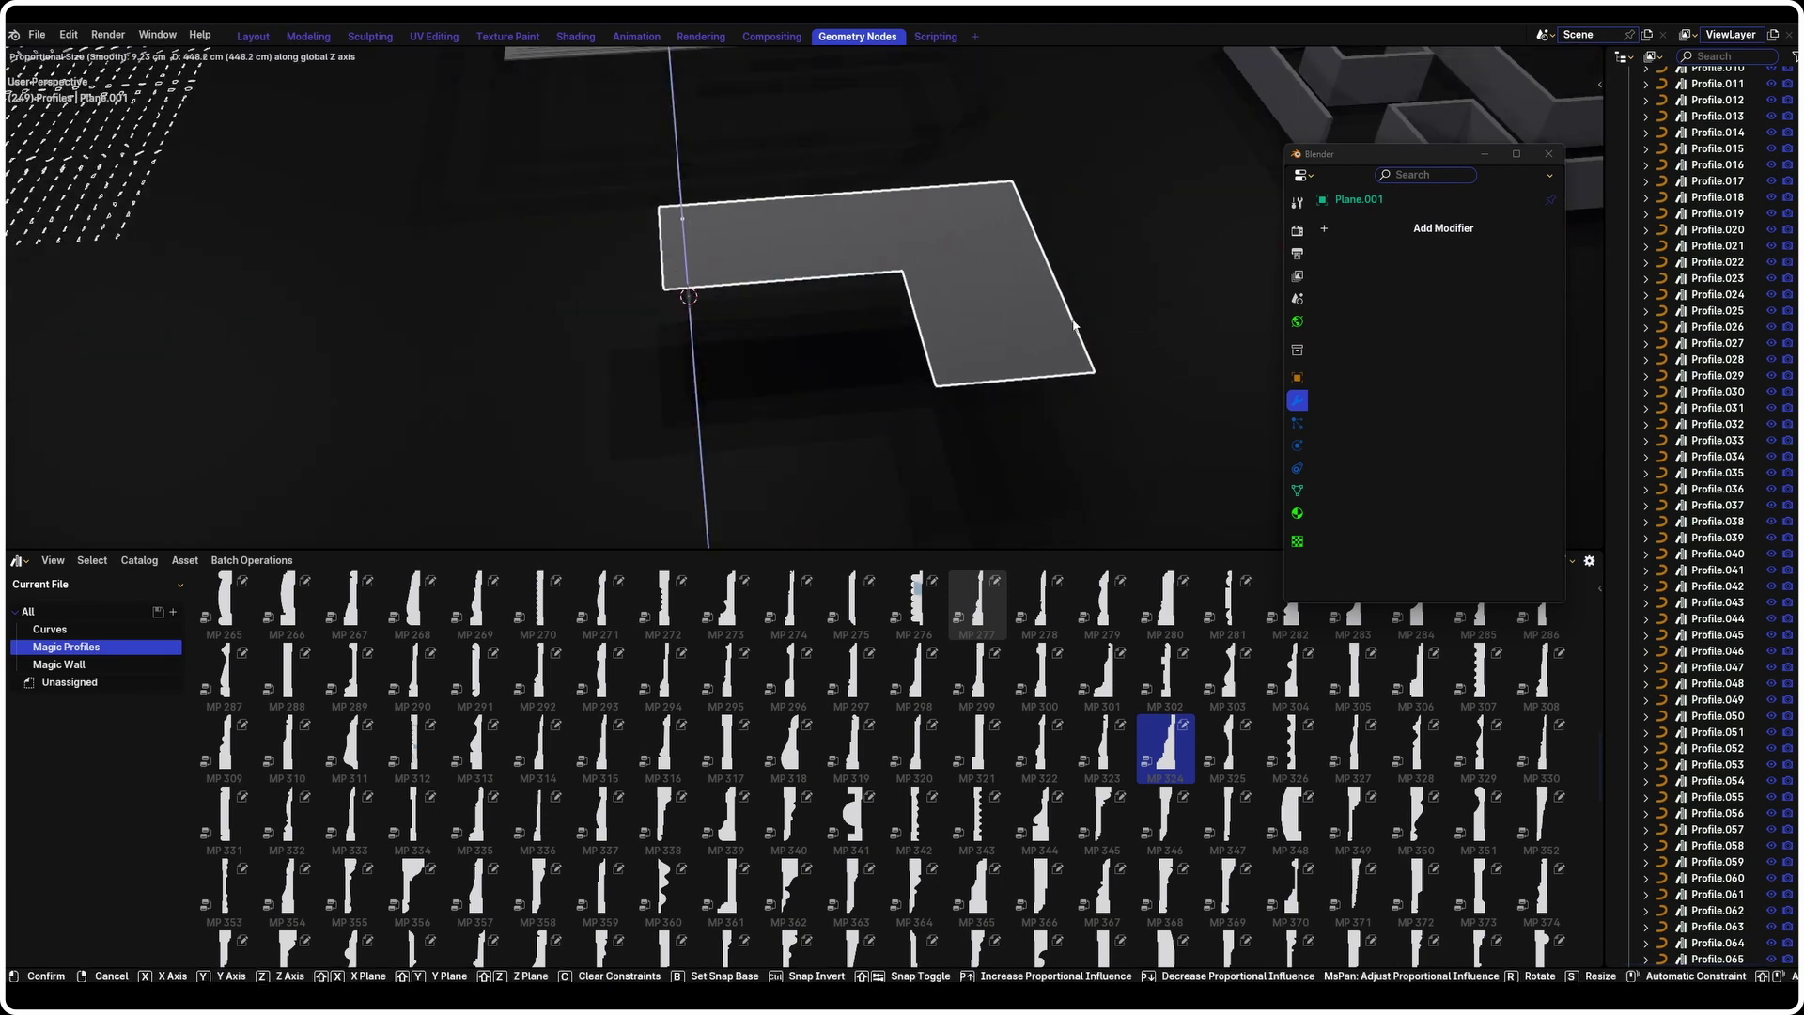
{"action": "left_click", "coordinate": [1003, 382]}
{"action": "left_click_drag", "start_coordinate": [1166, 677], "coordinate": [987, 311]}
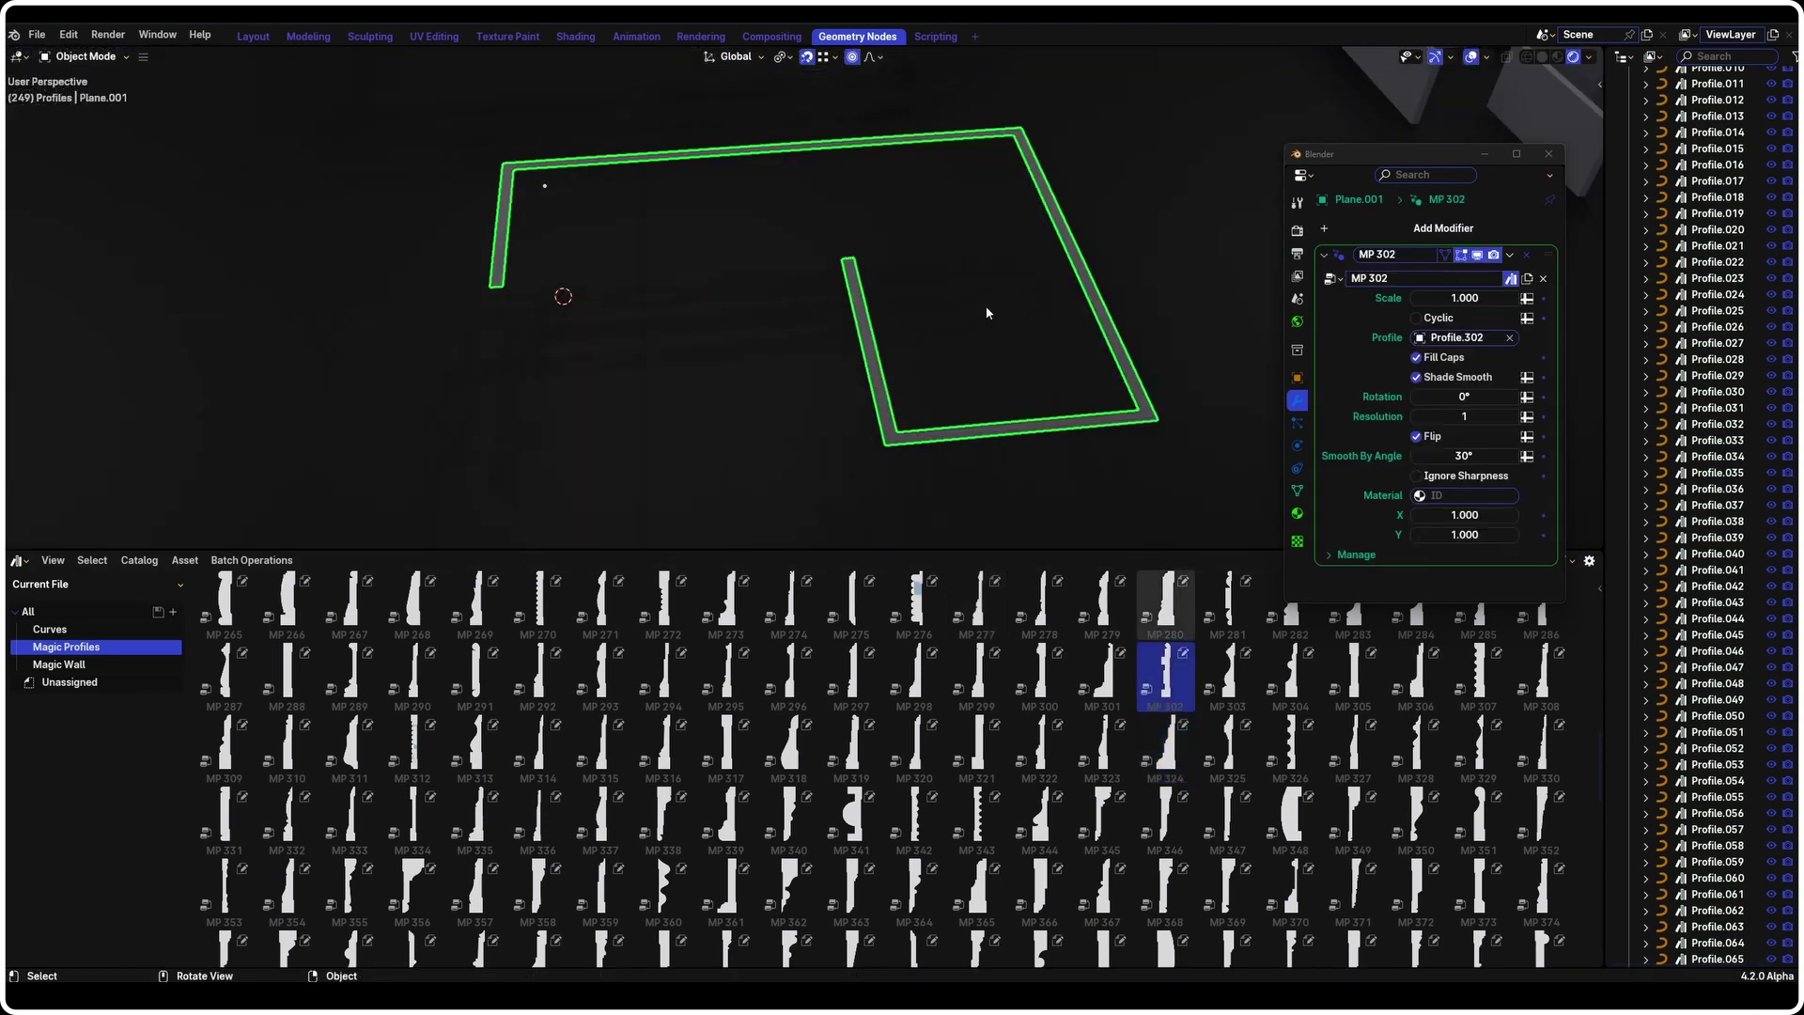
Set the MP 302 profile's X to 1.050 and Y to 1.510, and toggle Flip off and back on
{"action": "scroll", "coordinate": [1088, 430], "scroll_direction": "up", "scroll_amount": 5}
{"action": "middle_click_drag", "start_coordinate": [1164, 422], "coordinate": [1375, 405]}
{"action": "left_click_drag", "start_coordinate": [1440, 513], "coordinate": [1486, 536]}
{"action": "middle_click_drag", "start_coordinate": [979, 387], "coordinate": [940, 423]}
{"action": "scroll", "coordinate": [940, 423], "scroll_direction": "down", "scroll_amount": 2}
{"action": "middle_click_drag", "start_coordinate": [940, 423], "coordinate": [977, 430]}
{"action": "left_click", "coordinate": [1413, 436]}
{"action": "left_click", "coordinate": [1413, 436]}
Examine from the top in Edit Mode how the MP 302 profile follows the L-shaped outline and where it stops
{"action": "middle_click_drag", "start_coordinate": [1128, 333], "coordinate": [906, 193]}
{"action": "scroll", "coordinate": [885, 169], "scroll_direction": "down", "scroll_amount": 2}
{"action": "middle_click_drag", "start_coordinate": [871, 125], "coordinate": [875, 219], "text": "shift"}
{"action": "key", "text": "Tab"}
{"action": "left_click", "coordinate": [855, 237]}
{"action": "scroll", "coordinate": [904, 283], "scroll_direction": "up", "scroll_amount": 4}
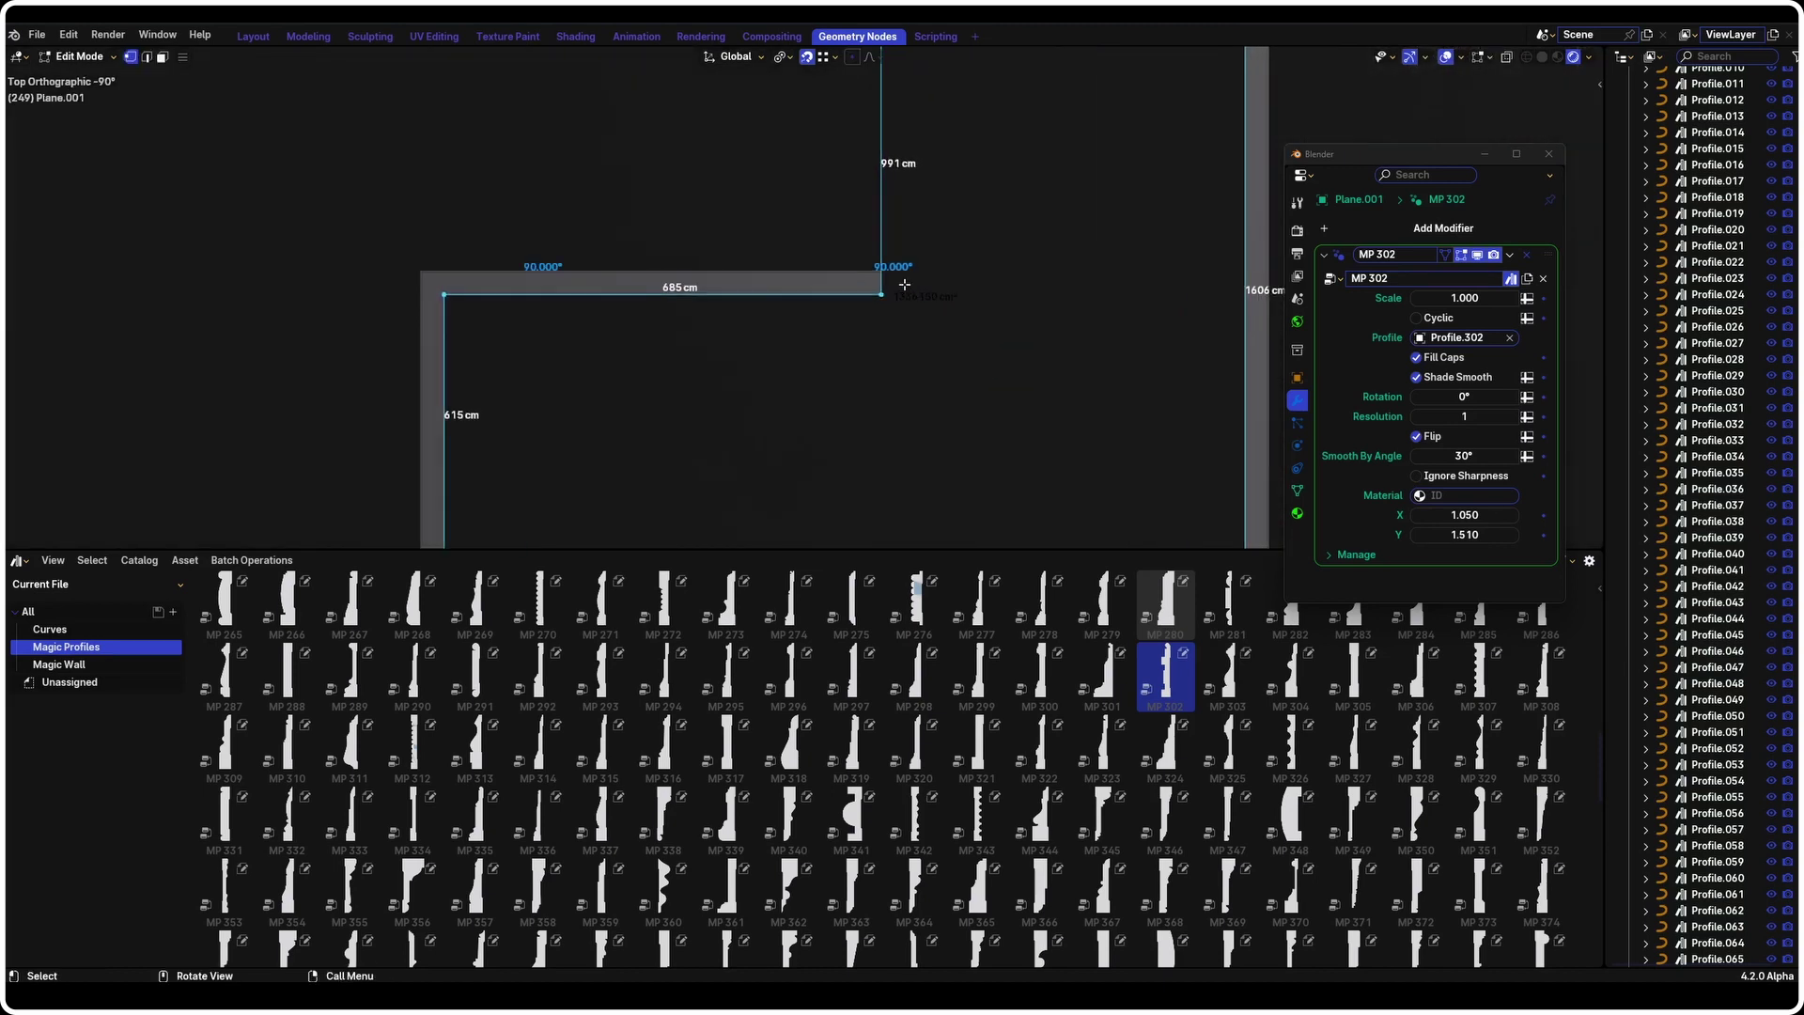
{"action": "scroll", "coordinate": [897, 285], "scroll_direction": "down", "scroll_amount": 3}
{"action": "middle_click_drag", "start_coordinate": [898, 282], "coordinate": [896, 468], "text": "shift"}
{"action": "scroll", "coordinate": [894, 106], "scroll_direction": "up", "scroll_amount": 10}
{"action": "middle_click_drag", "start_coordinate": [859, 117], "coordinate": [691, 252], "text": "shift"}
{"action": "scroll", "coordinate": [695, 215], "scroll_direction": "down", "scroll_amount": 5}
{"action": "scroll", "coordinate": [1235, 212], "scroll_direction": "down", "scroll_amount": 6}
{"action": "middle_click_drag", "start_coordinate": [1235, 212], "coordinate": [1178, 49], "text": "shift"}
{"action": "middle_click_drag", "start_coordinate": [1031, 289], "coordinate": [995, 342], "text": "shift"}
{"action": "key", "text": "Tab"}
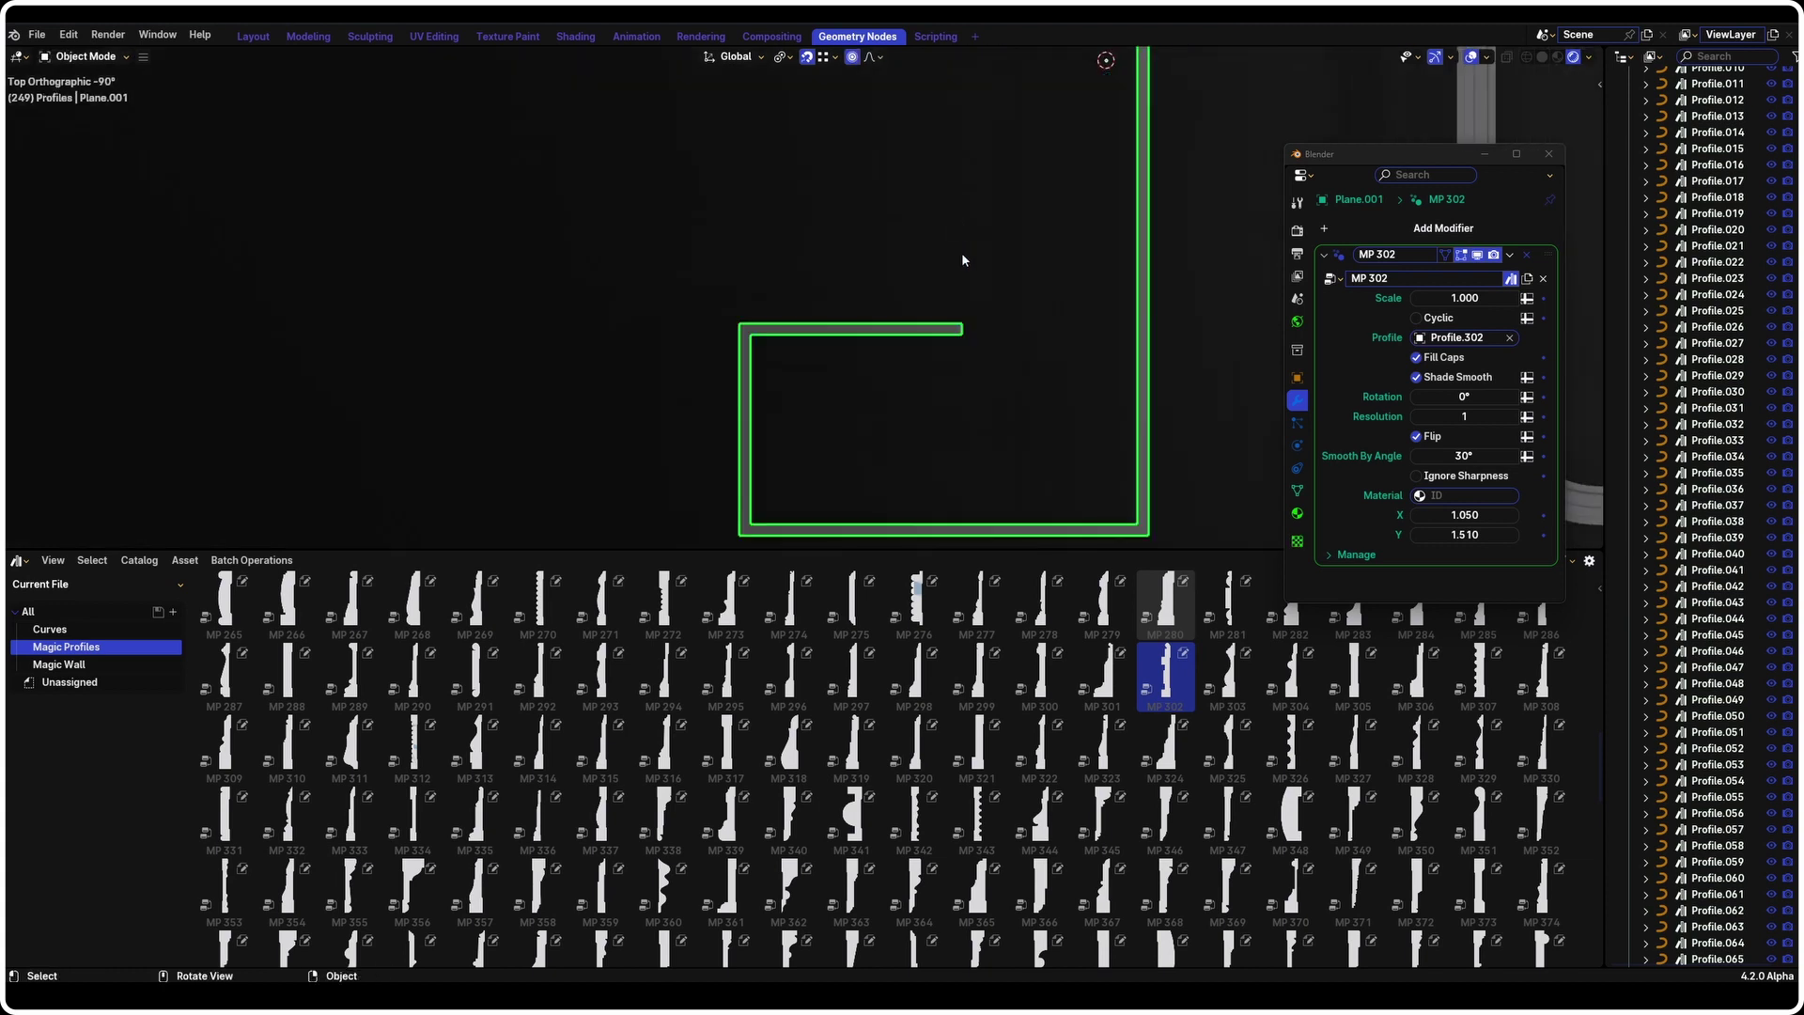
Try to move the L-shaped outline's inner corner vertex along Y in Edit Mode
{"action": "middle_click_drag", "start_coordinate": [971, 270], "coordinate": [950, 393], "text": "shift"}
{"action": "key", "text": "Tab"}
{"action": "middle_click_drag", "start_coordinate": [1001, 299], "coordinate": [949, 283]}
{"action": "scroll", "coordinate": [960, 285], "scroll_direction": "up", "scroll_amount": 3}
{"action": "scroll", "coordinate": [1012, 219], "scroll_direction": "down", "scroll_amount": 4}
{"action": "middle_click_drag", "start_coordinate": [1011, 221], "coordinate": [1001, 366]}
{"action": "scroll", "coordinate": [994, 399], "scroll_direction": "up", "scroll_amount": 3}
{"action": "left_click_drag", "start_coordinate": [920, 414], "coordinate": [983, 465]}
{"action": "key", "text": "g"}
{"action": "key", "text": "y"}
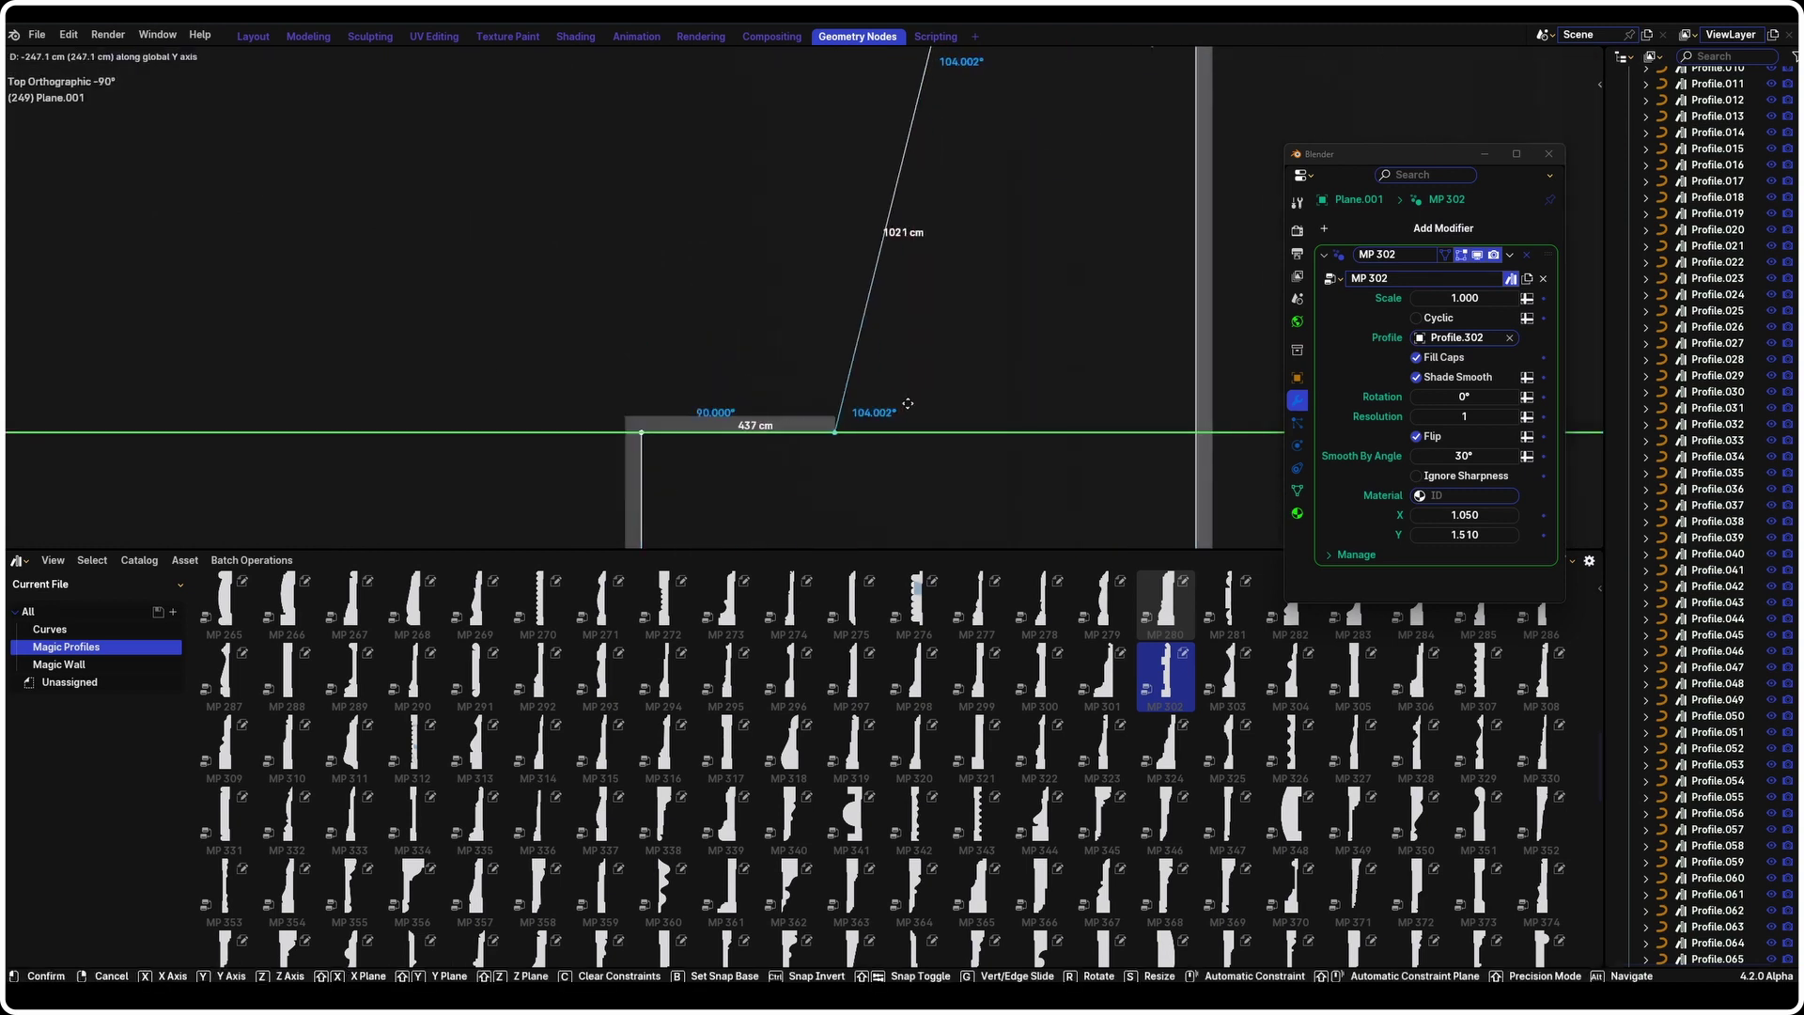
{"action": "right_click", "coordinate": [991, 403]}
{"action": "scroll", "coordinate": [974, 282], "scroll_direction": "down", "scroll_amount": 3}
{"action": "middle_click_drag", "start_coordinate": [974, 269], "coordinate": [963, 307], "text": "shift"}
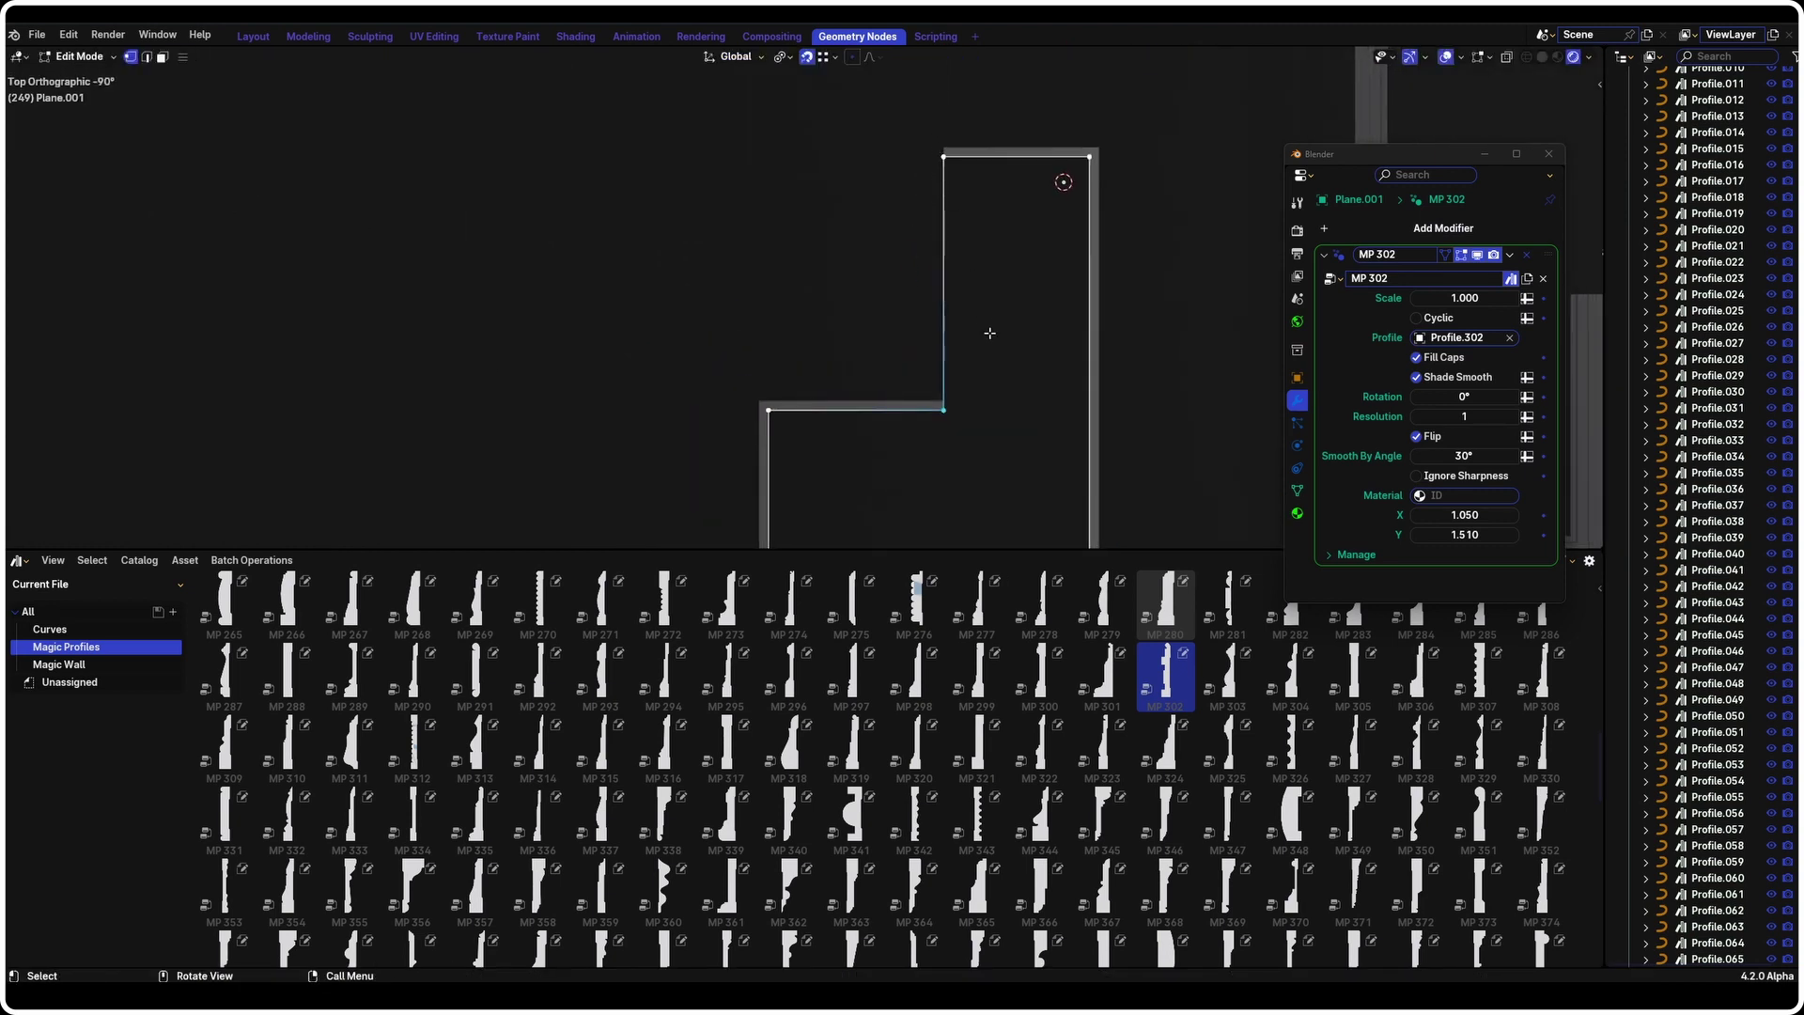
Try to align the inner corner vertex along Y with the vertex at the other end of the open edge using snapping
{"action": "scroll", "coordinate": [932, 164], "scroll_direction": "up", "scroll_amount": 3}
{"action": "scroll", "coordinate": [967, 294], "scroll_direction": "down", "scroll_amount": 1}
{"action": "middle_click_drag", "start_coordinate": [966, 426], "coordinate": [959, 368], "text": "shift"}
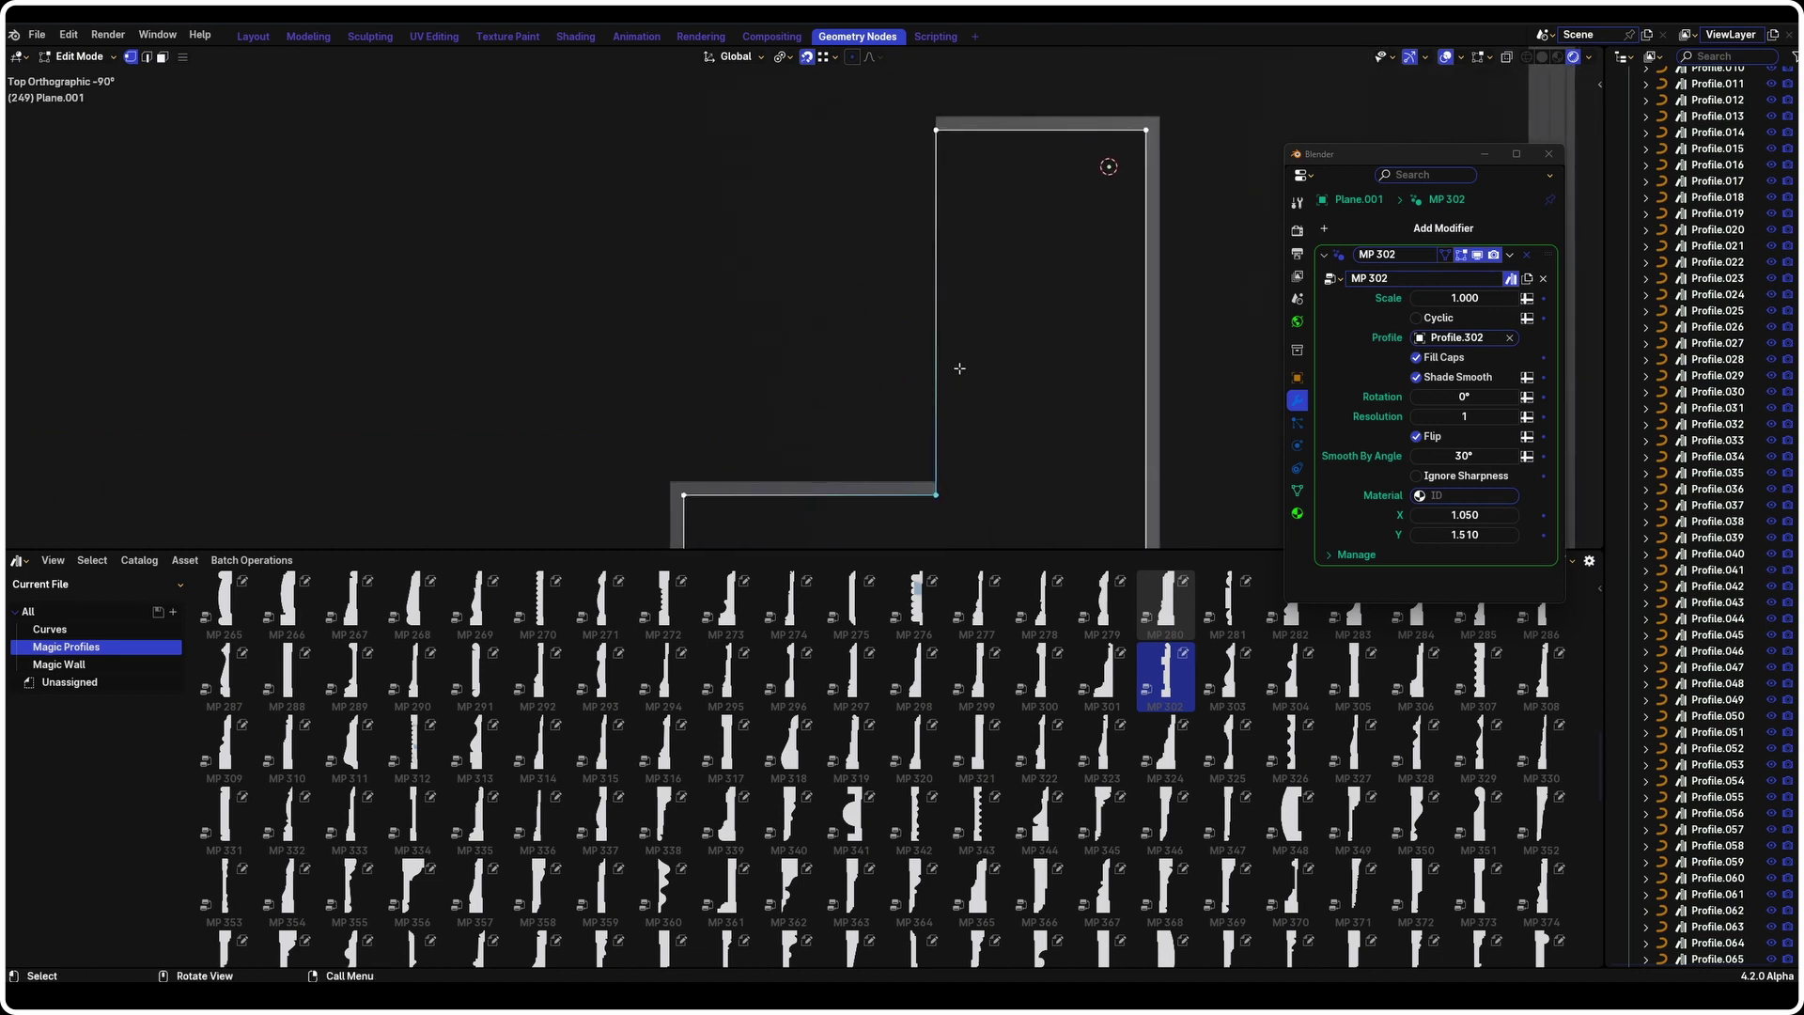
{"action": "key", "text": "g"}
{"action": "key", "text": "x"}
{"action": "key", "text": "y"}
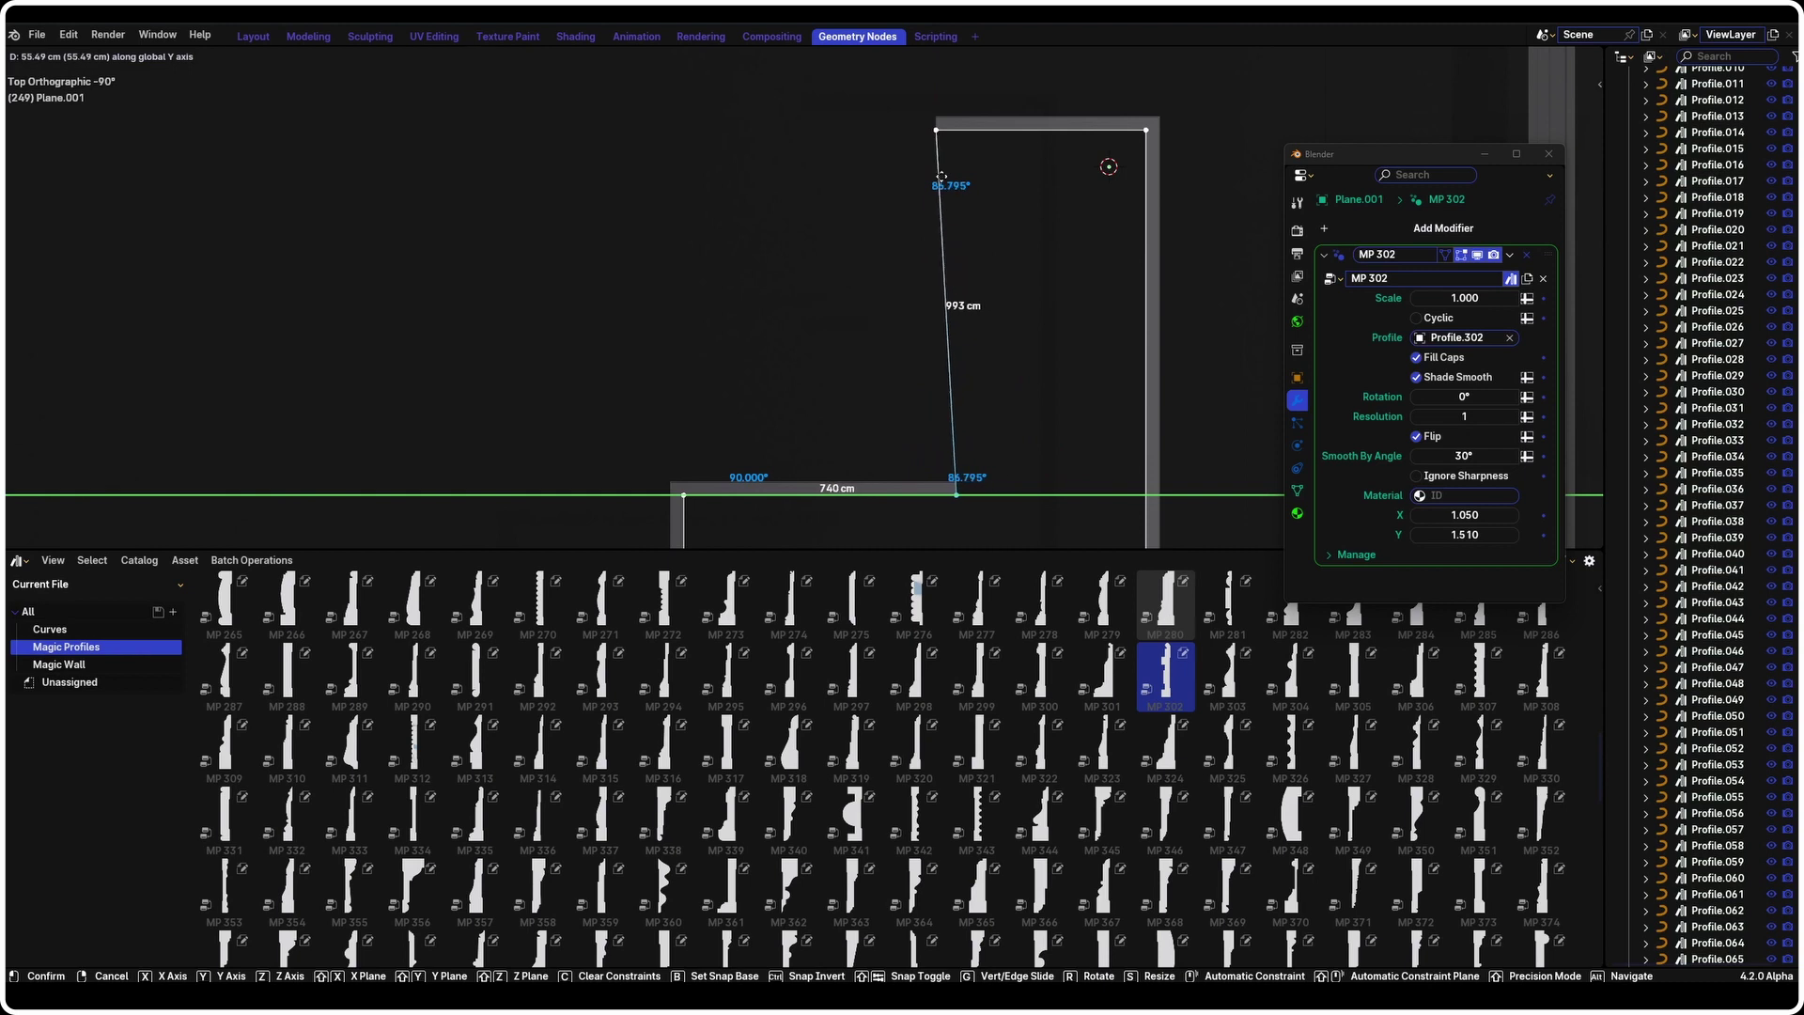
{"action": "left_click", "coordinate": [935, 141]}
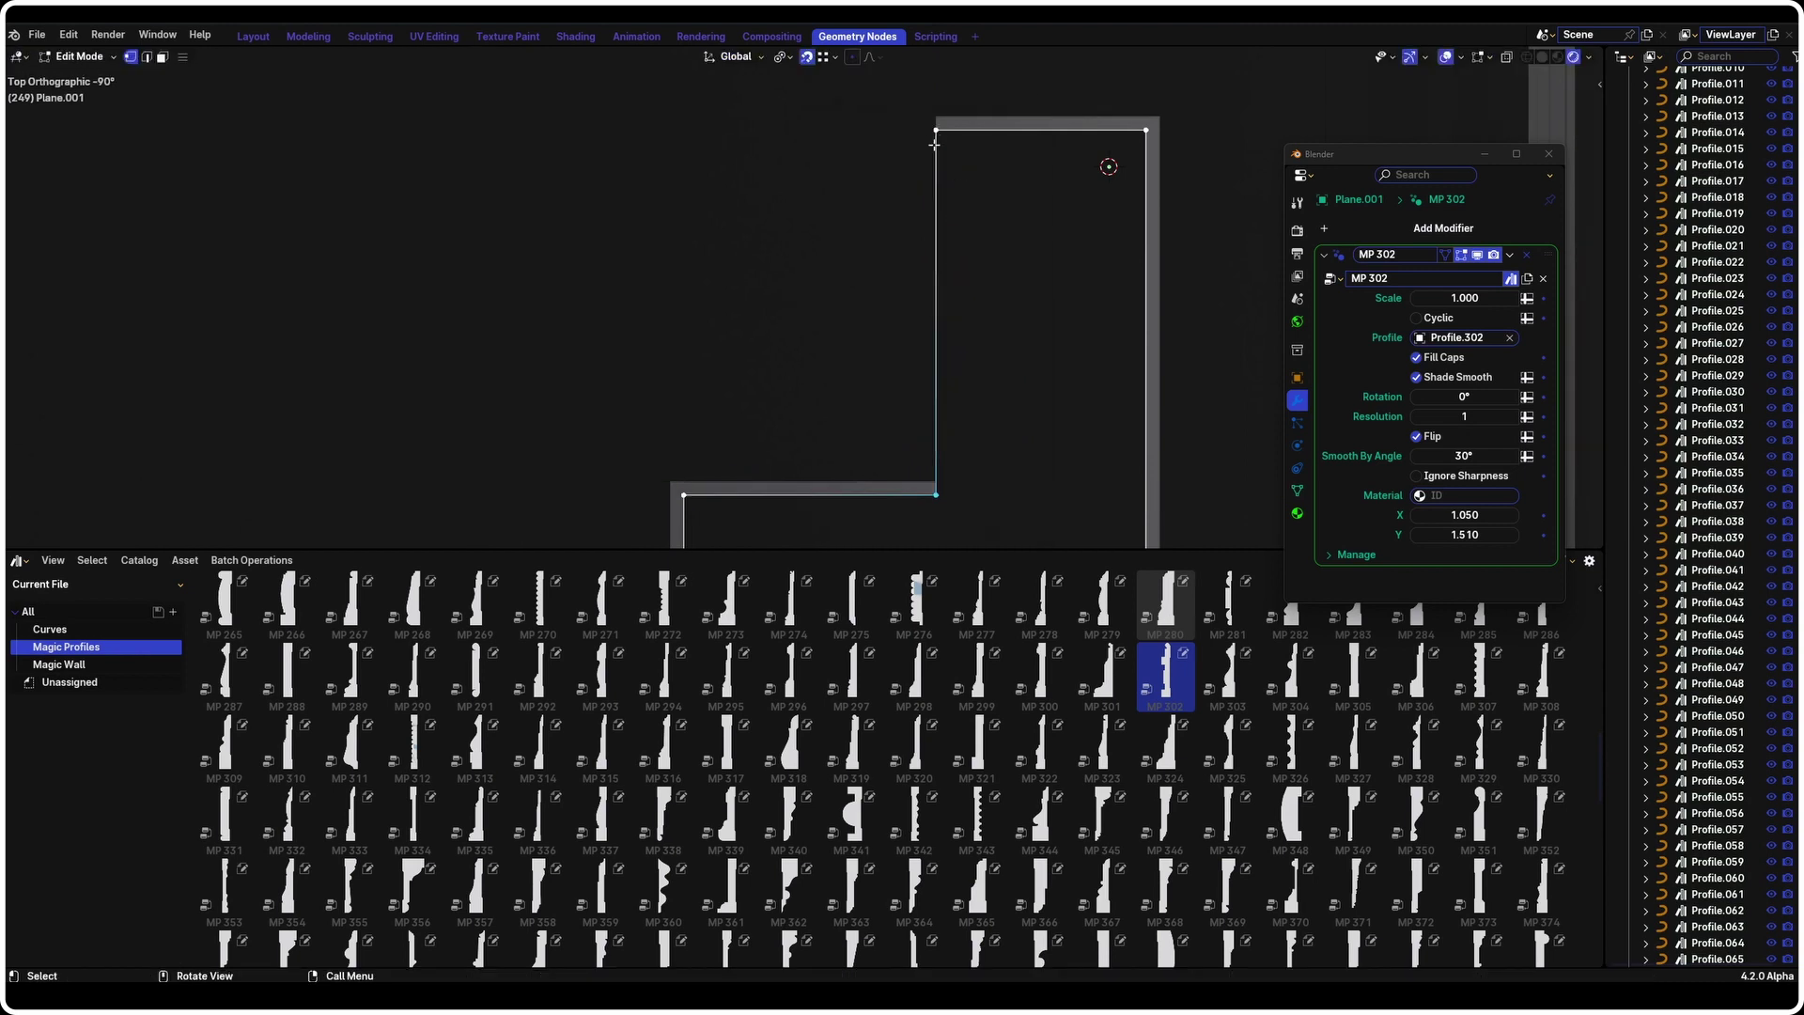
{"action": "left_click", "coordinate": [824, 57]}
{"action": "key", "text": "g"}
{"action": "key", "text": "y"}
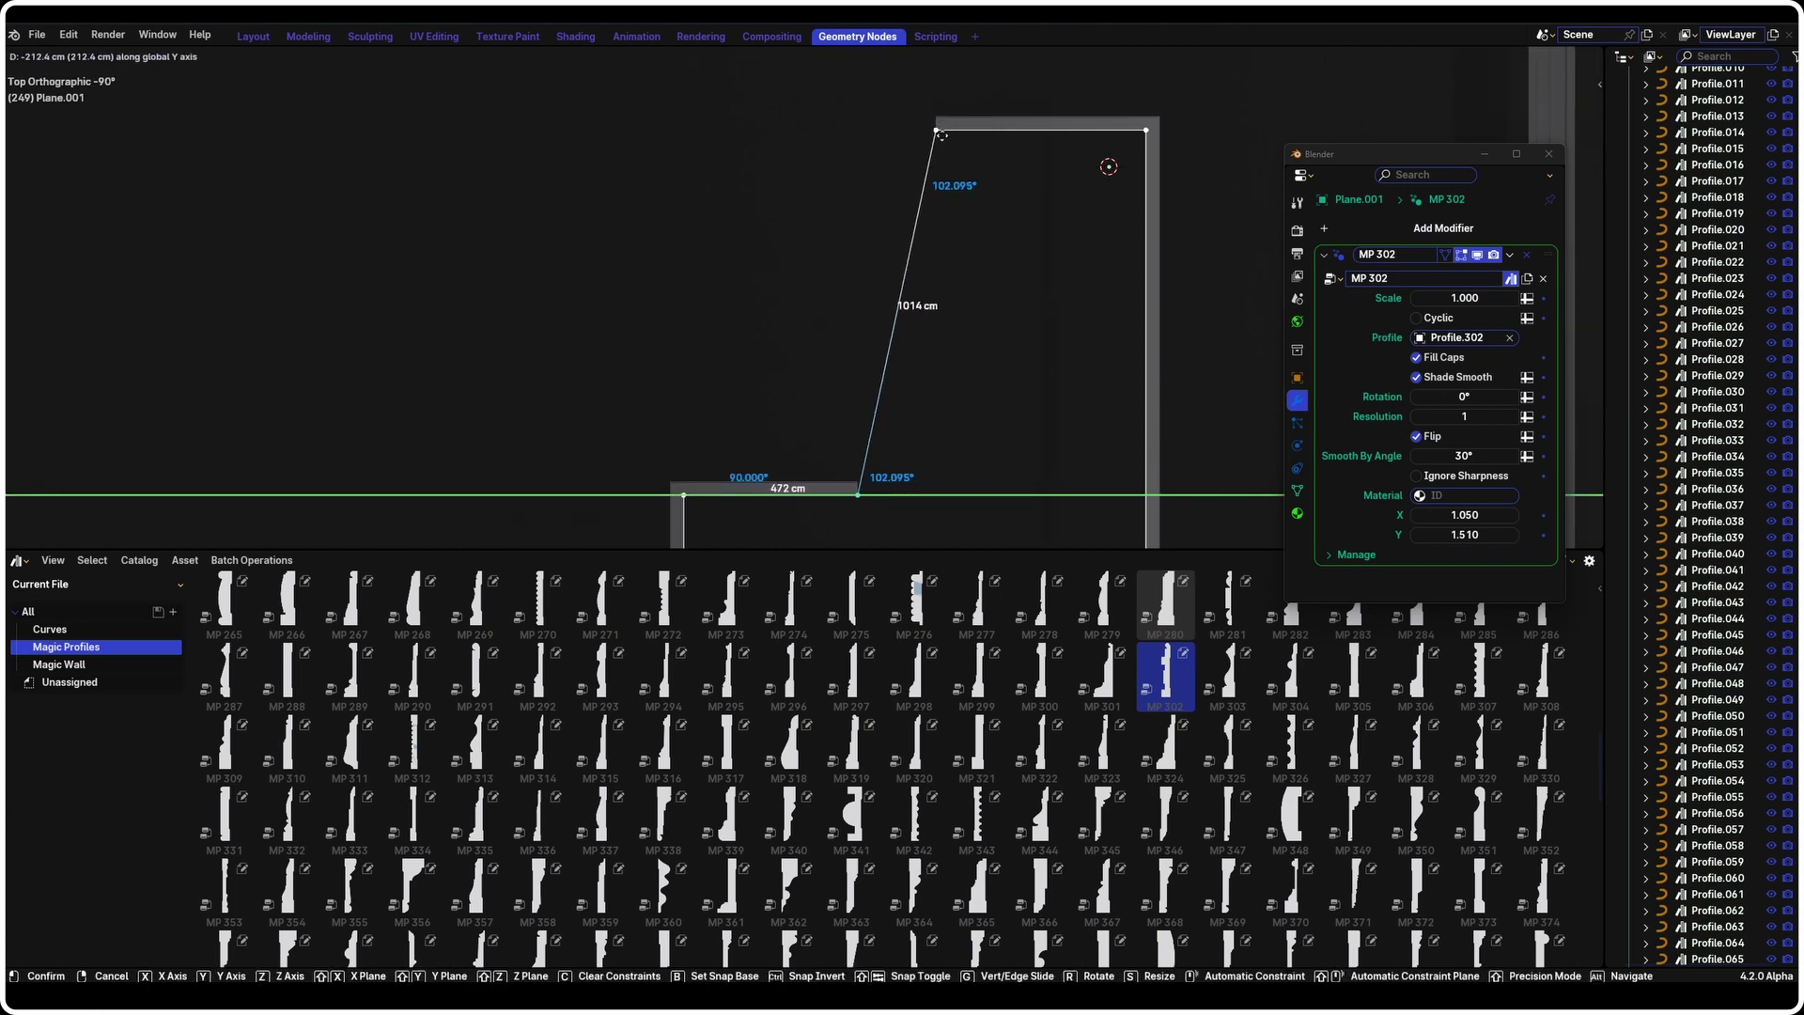
{"action": "left_click", "coordinate": [934, 127]}
Turn on Cyclic for the MP 302 profile and return to Object Mode
{"action": "middle_click_drag", "start_coordinate": [934, 127], "coordinate": [1052, 401]}
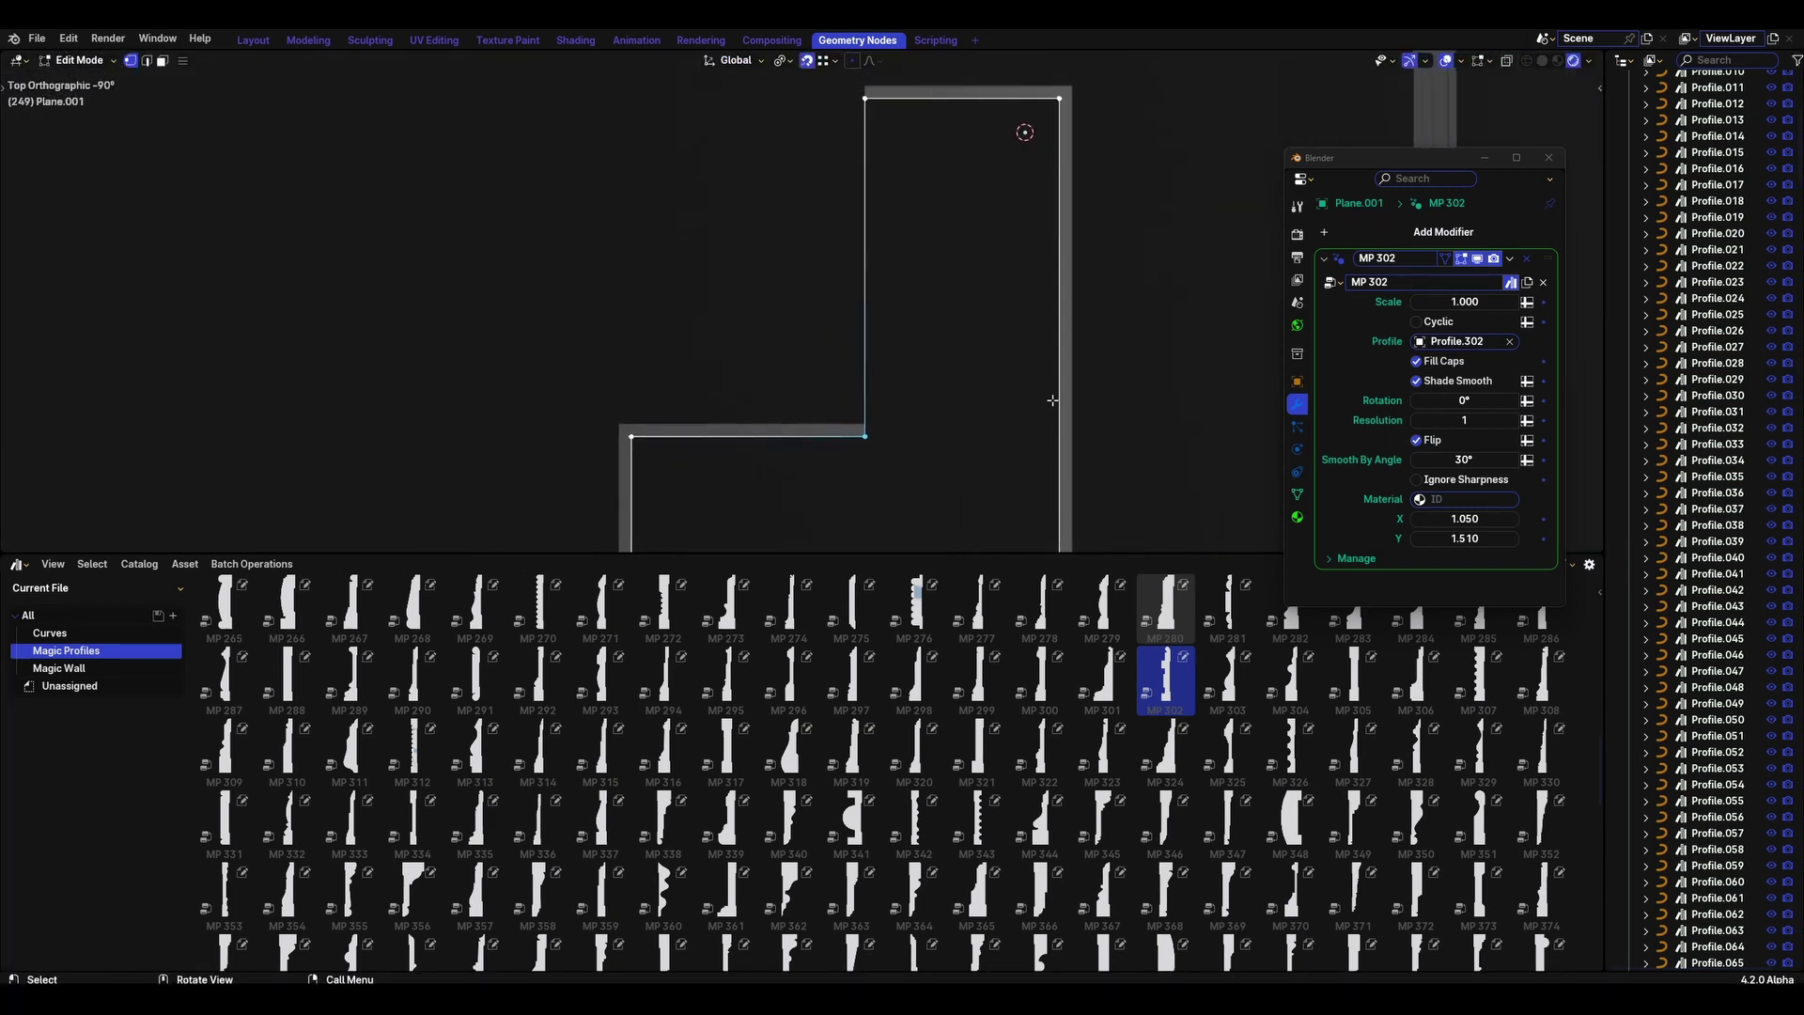
{"action": "left_click", "coordinate": [1417, 322]}
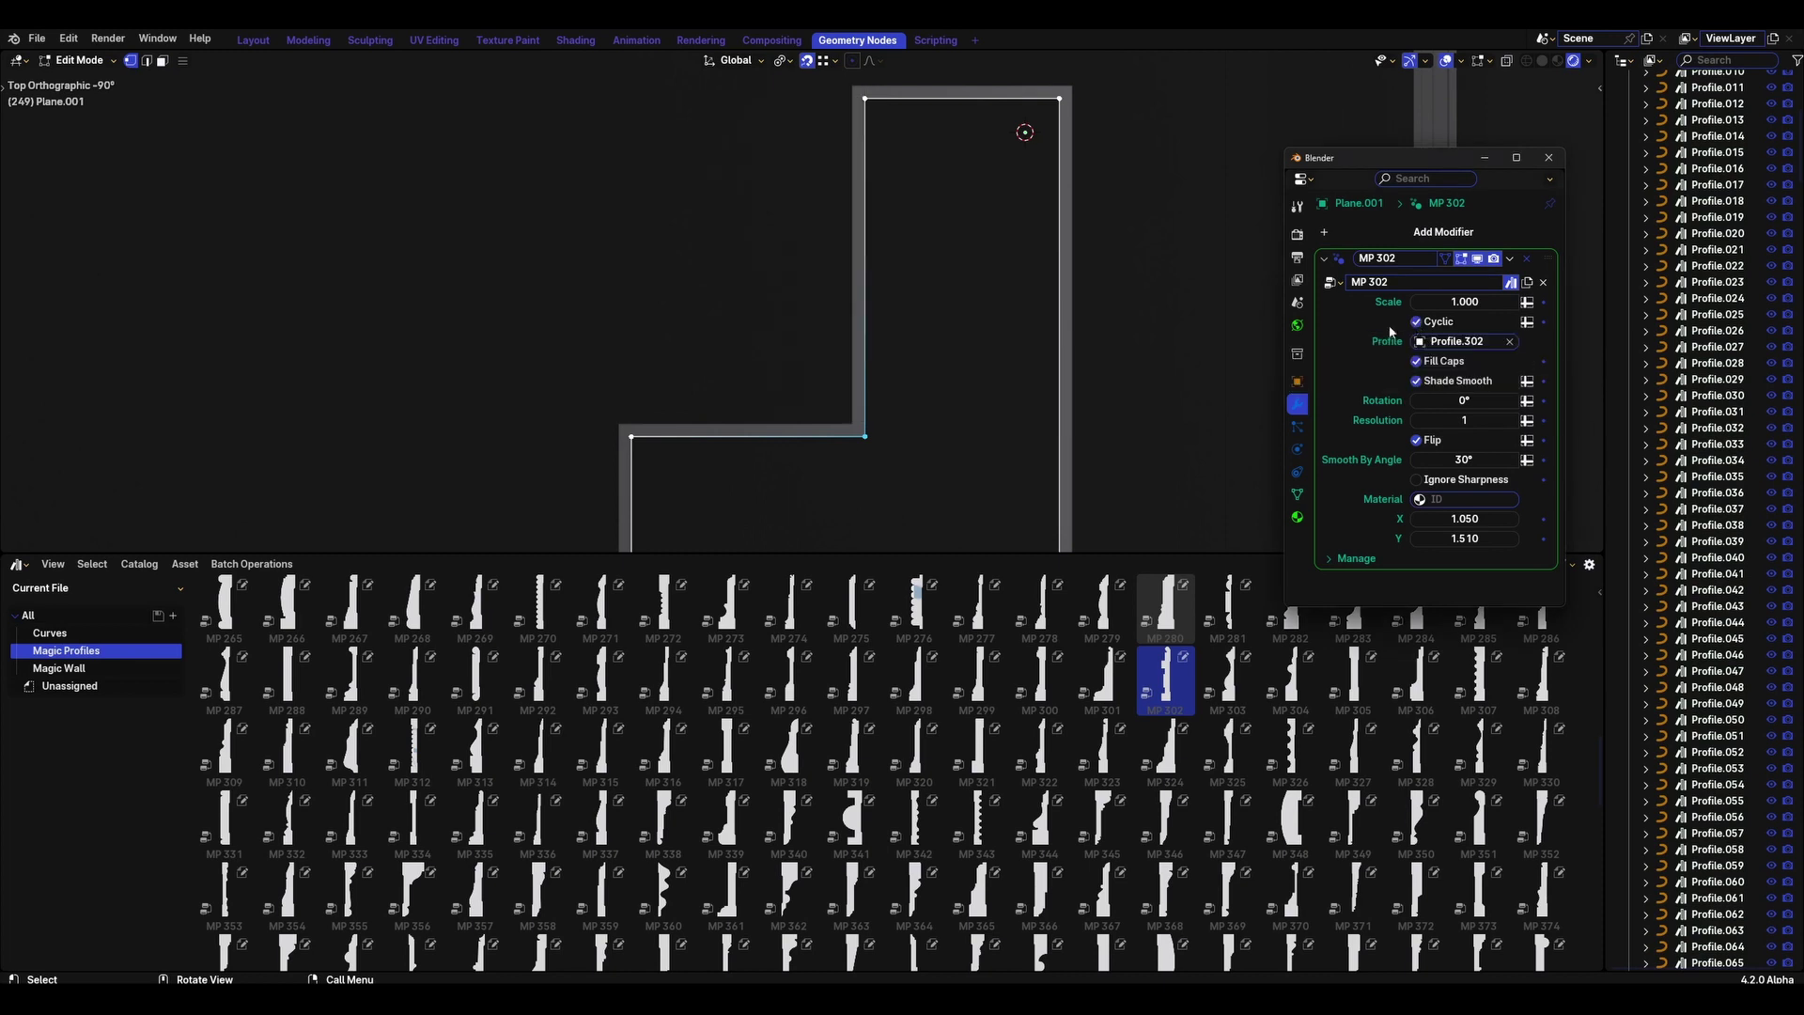
{"action": "scroll", "coordinate": [877, 312], "scroll_direction": "up", "scroll_amount": 4}
{"action": "middle_click_drag", "start_coordinate": [857, 335], "coordinate": [777, 200]}
{"action": "key", "text": "Tab"}
{"action": "left_click", "coordinate": [883, 339]}
Examine the closed MP 302 profile around the L-shaped outline, up close and from the top
{"action": "scroll", "coordinate": [883, 336], "scroll_direction": "down", "scroll_amount": 3}
{"action": "middle_click_drag", "start_coordinate": [934, 266], "coordinate": [893, 339]}
{"action": "scroll", "coordinate": [851, 291], "scroll_direction": "up", "scroll_amount": 5}
{"action": "middle_click_drag", "start_coordinate": [830, 192], "coordinate": [897, 368], "text": "shift"}
{"action": "scroll", "coordinate": [940, 305], "scroll_direction": "up", "scroll_amount": 2}
{"action": "scroll", "coordinate": [898, 368], "scroll_direction": "down", "scroll_amount": 4}
{"action": "scroll", "coordinate": [982, 296], "scroll_direction": "down", "scroll_amount": 4}
{"action": "middle_click_drag", "start_coordinate": [982, 296], "coordinate": [947, 364]}
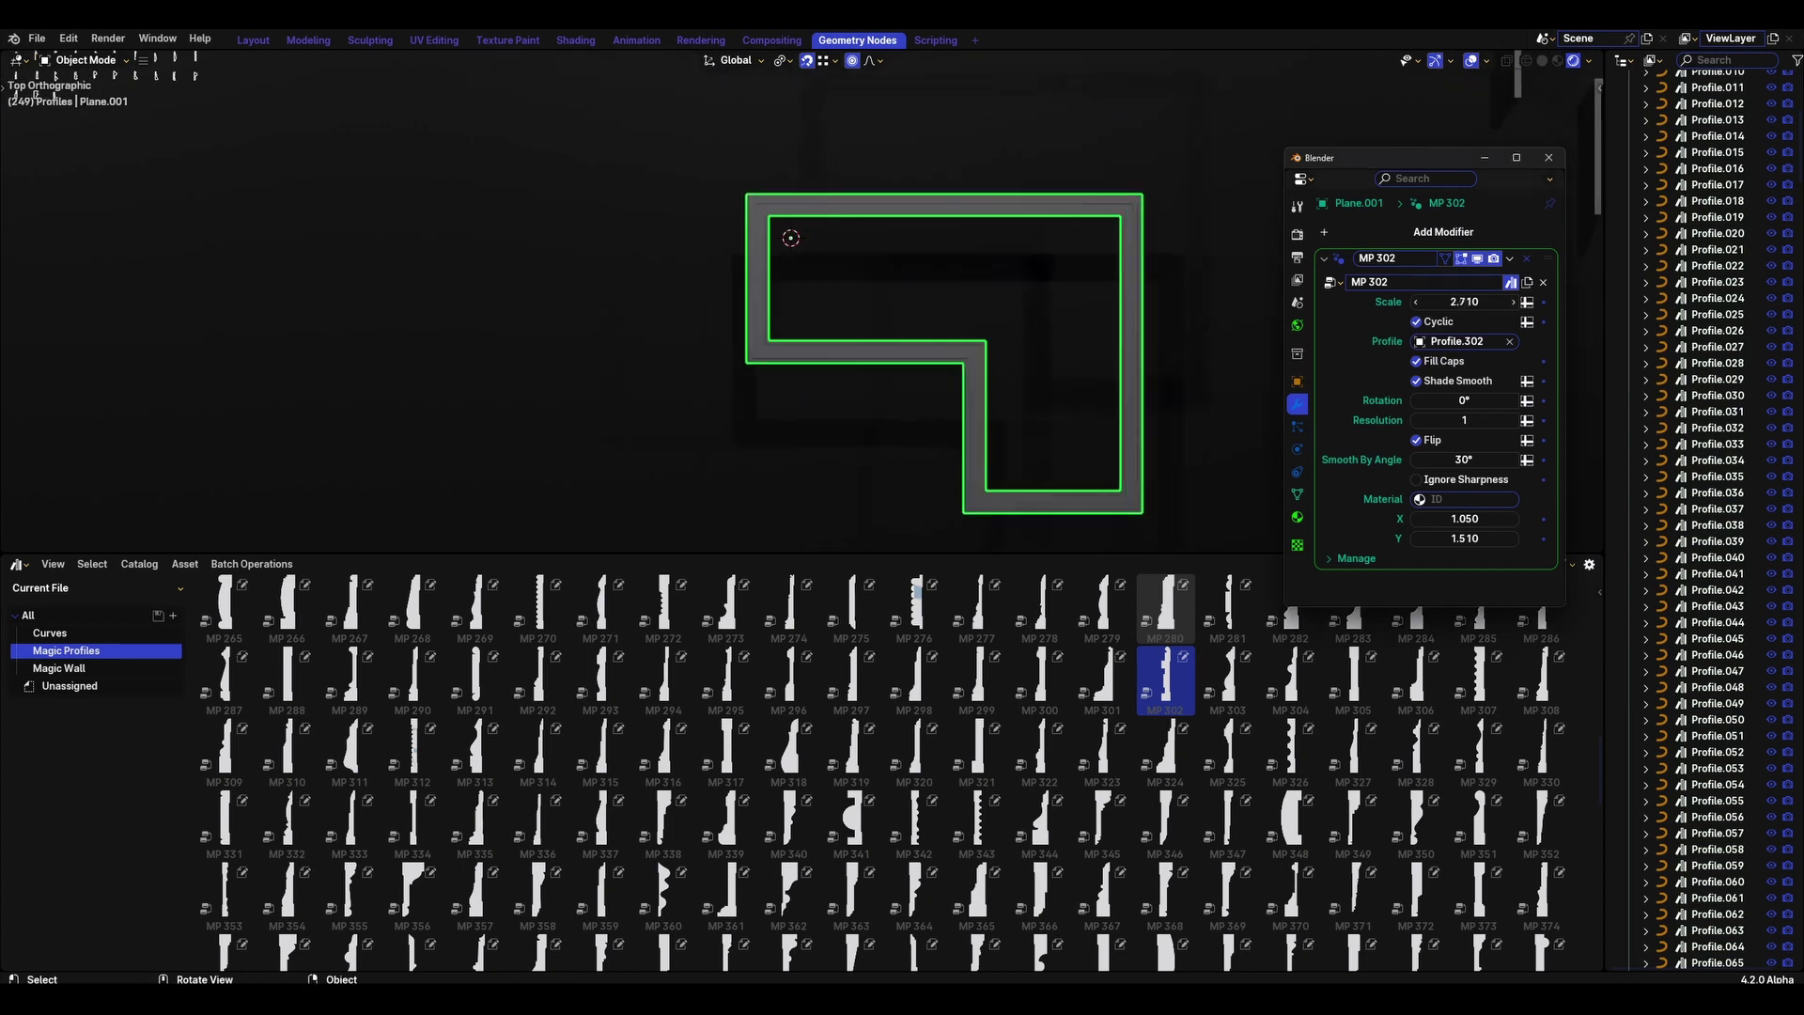
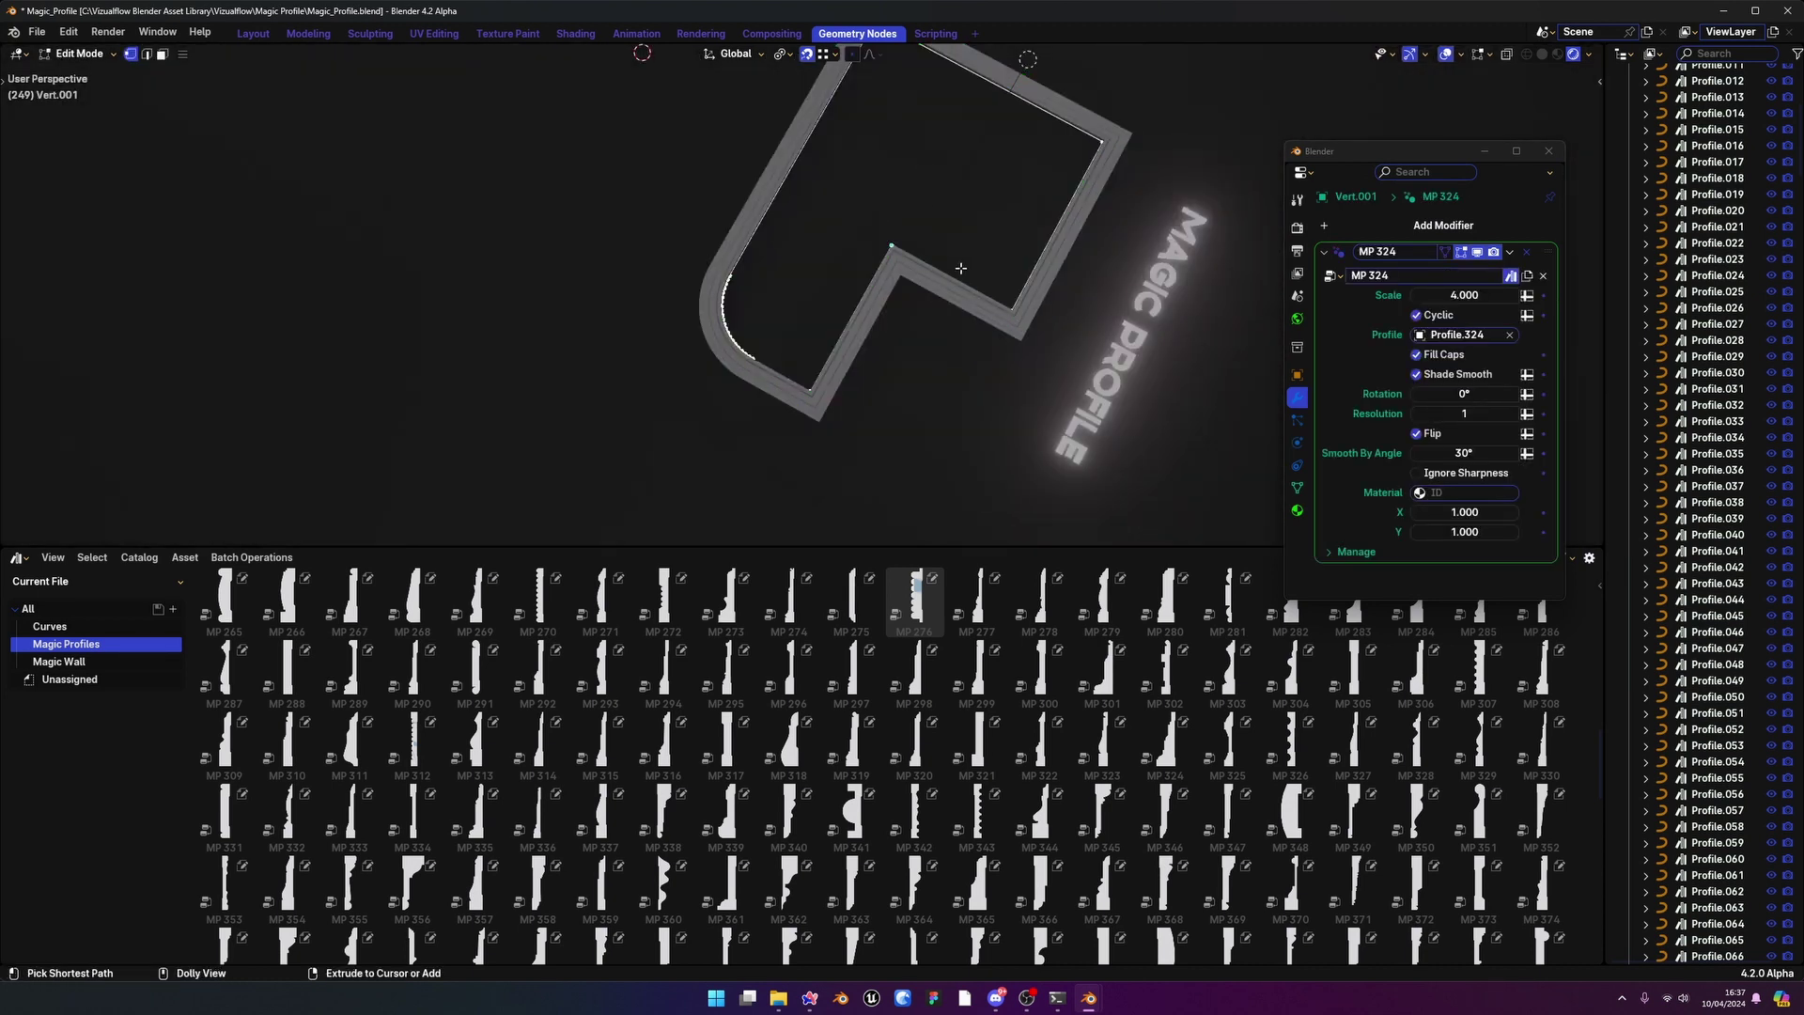
{"action": "key", "text": "ctrl+b"}
{"action": "right_click", "coordinate": [1016, 267]}
{"action": "scroll", "coordinate": [926, 267], "scroll_direction": "up", "scroll_amount": 5}
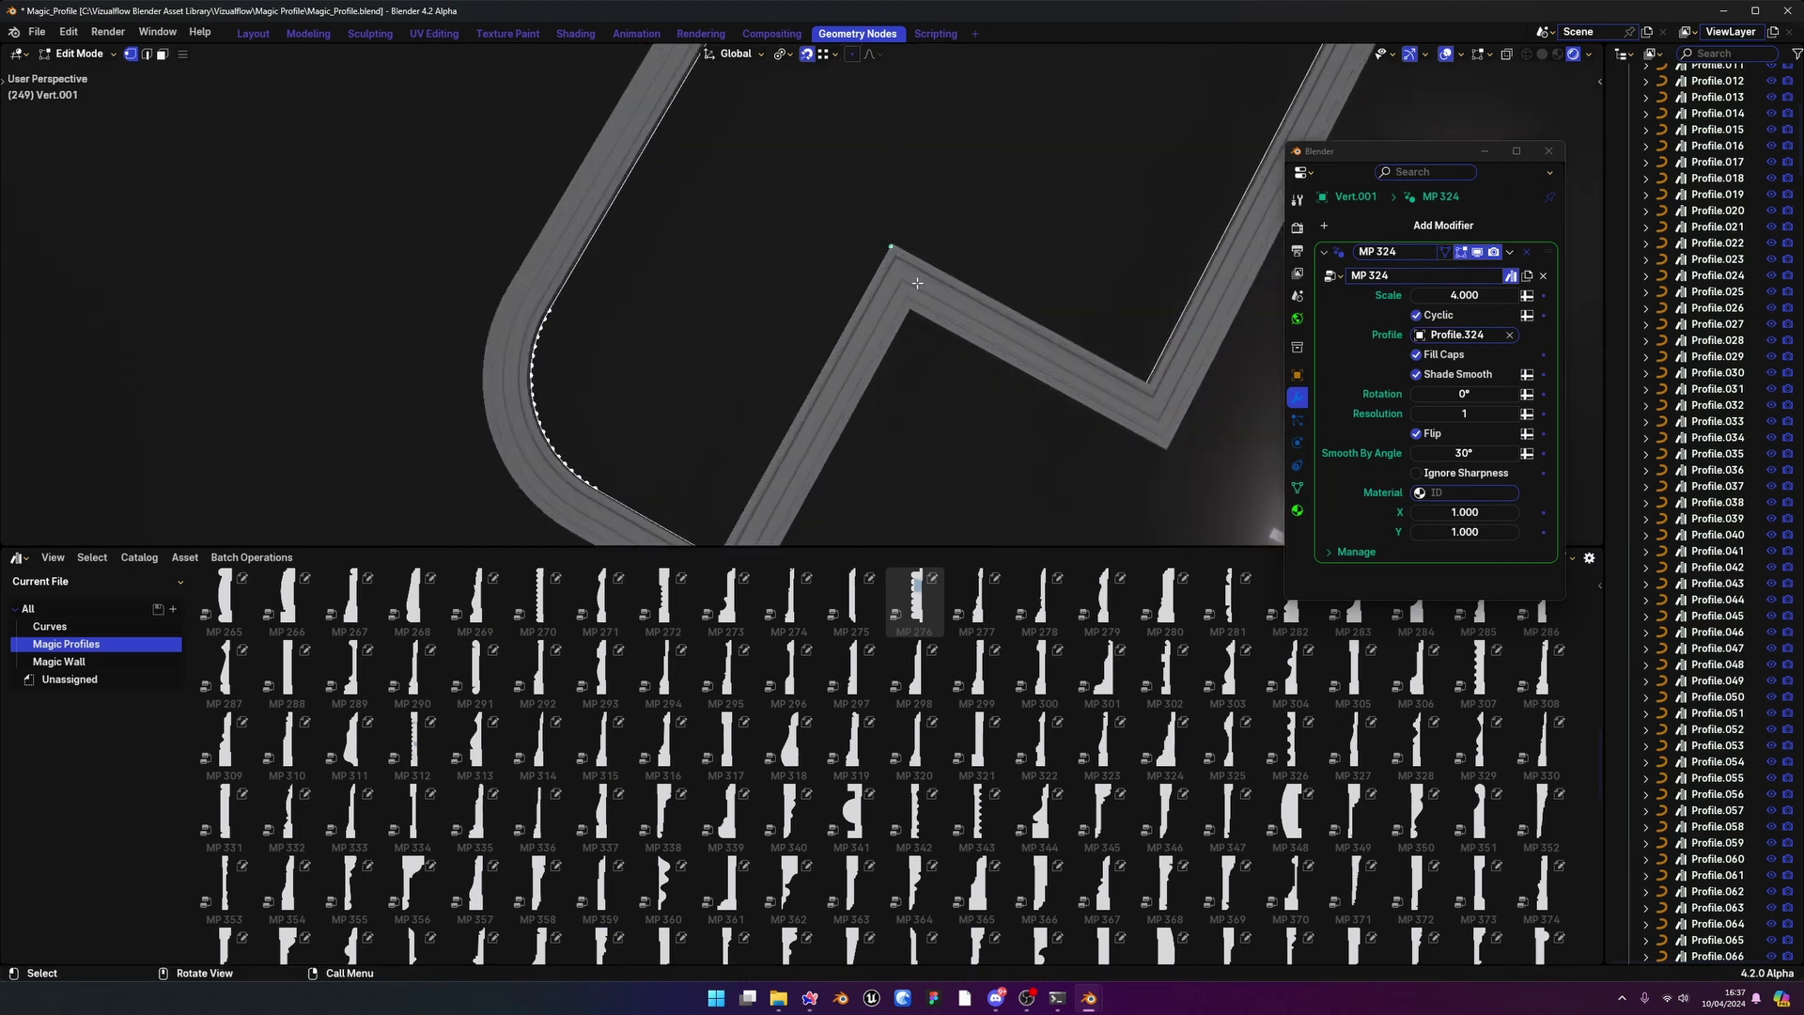
Toggle Cyclic off and on for the MP 324 profile to compare the open and closed outline, leaving it on
{"action": "middle_click_drag", "start_coordinate": [920, 288], "coordinate": [1250, 338]}
{"action": "scroll", "coordinate": [962, 303], "scroll_direction": "down", "scroll_amount": 3}
{"action": "middle_click_drag", "start_coordinate": [931, 207], "coordinate": [1003, 291], "text": "shift"}
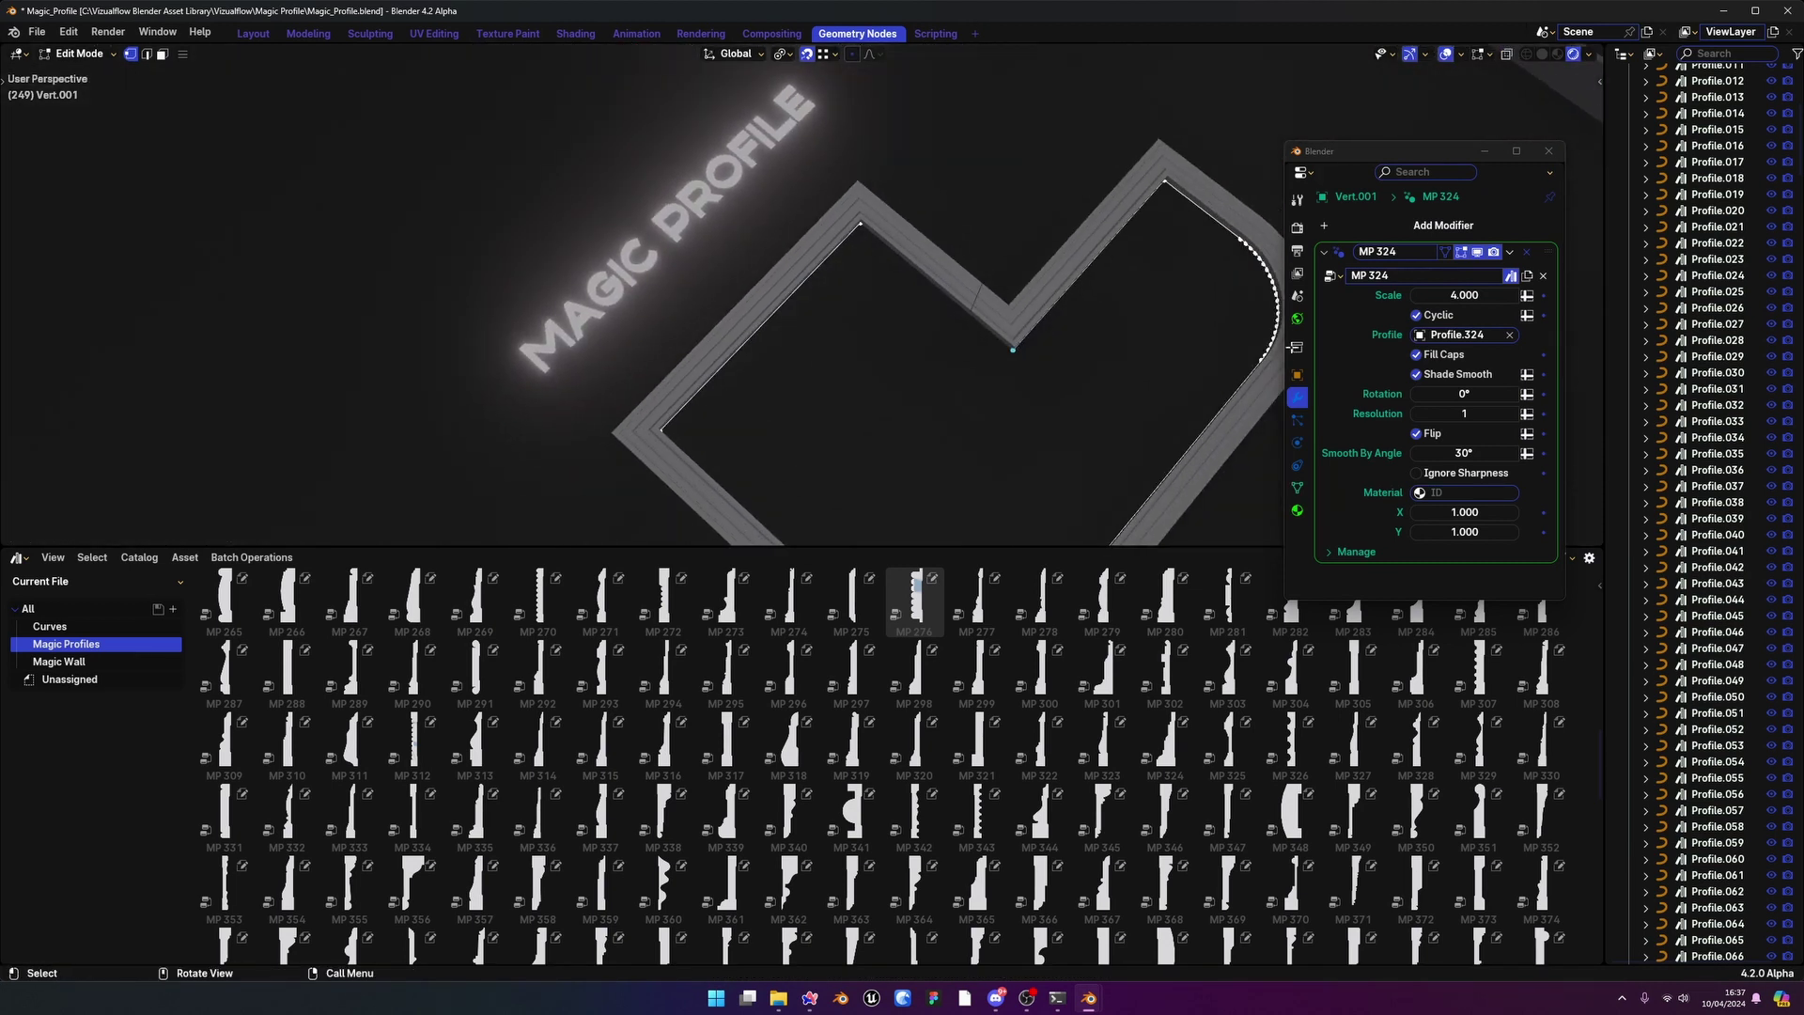
{"action": "left_click", "coordinate": [1416, 316]}
{"action": "left_click", "coordinate": [1416, 315]}
{"action": "left_click", "coordinate": [1416, 316]}
{"action": "left_click", "coordinate": [1416, 315]}
{"action": "left_click", "coordinate": [1416, 316]}
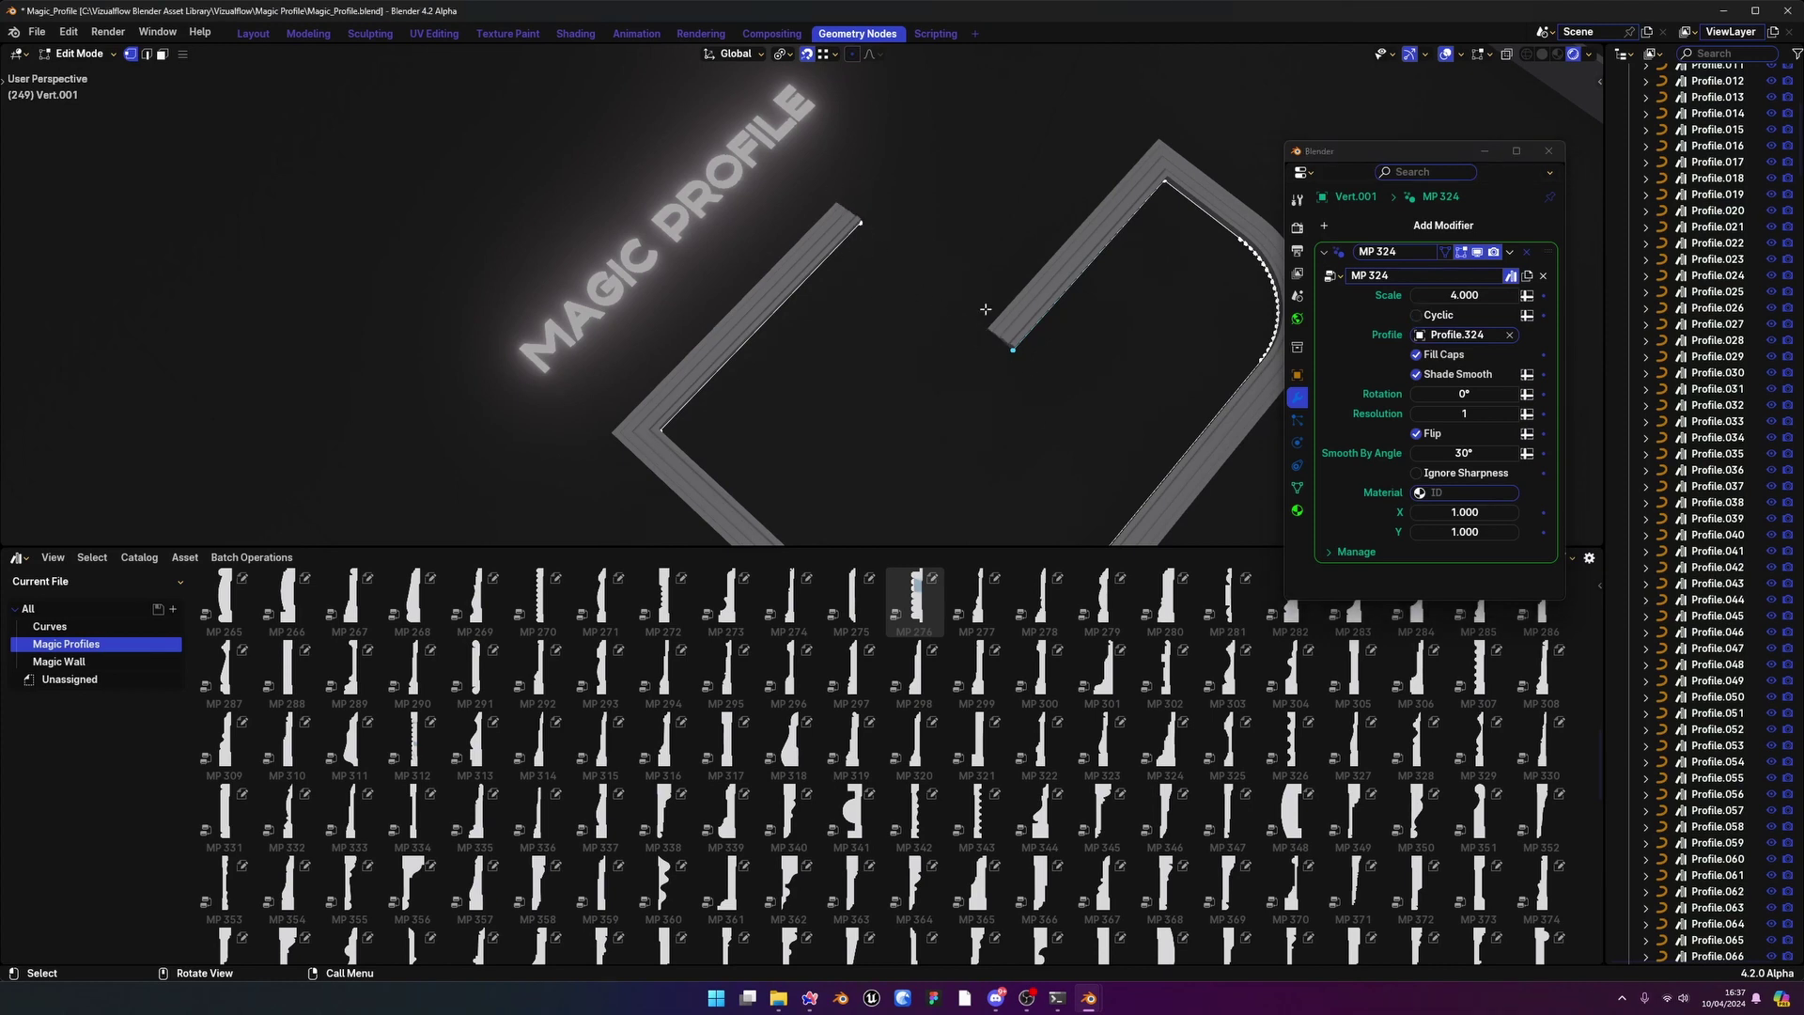
{"action": "left_click", "coordinate": [1417, 316]}
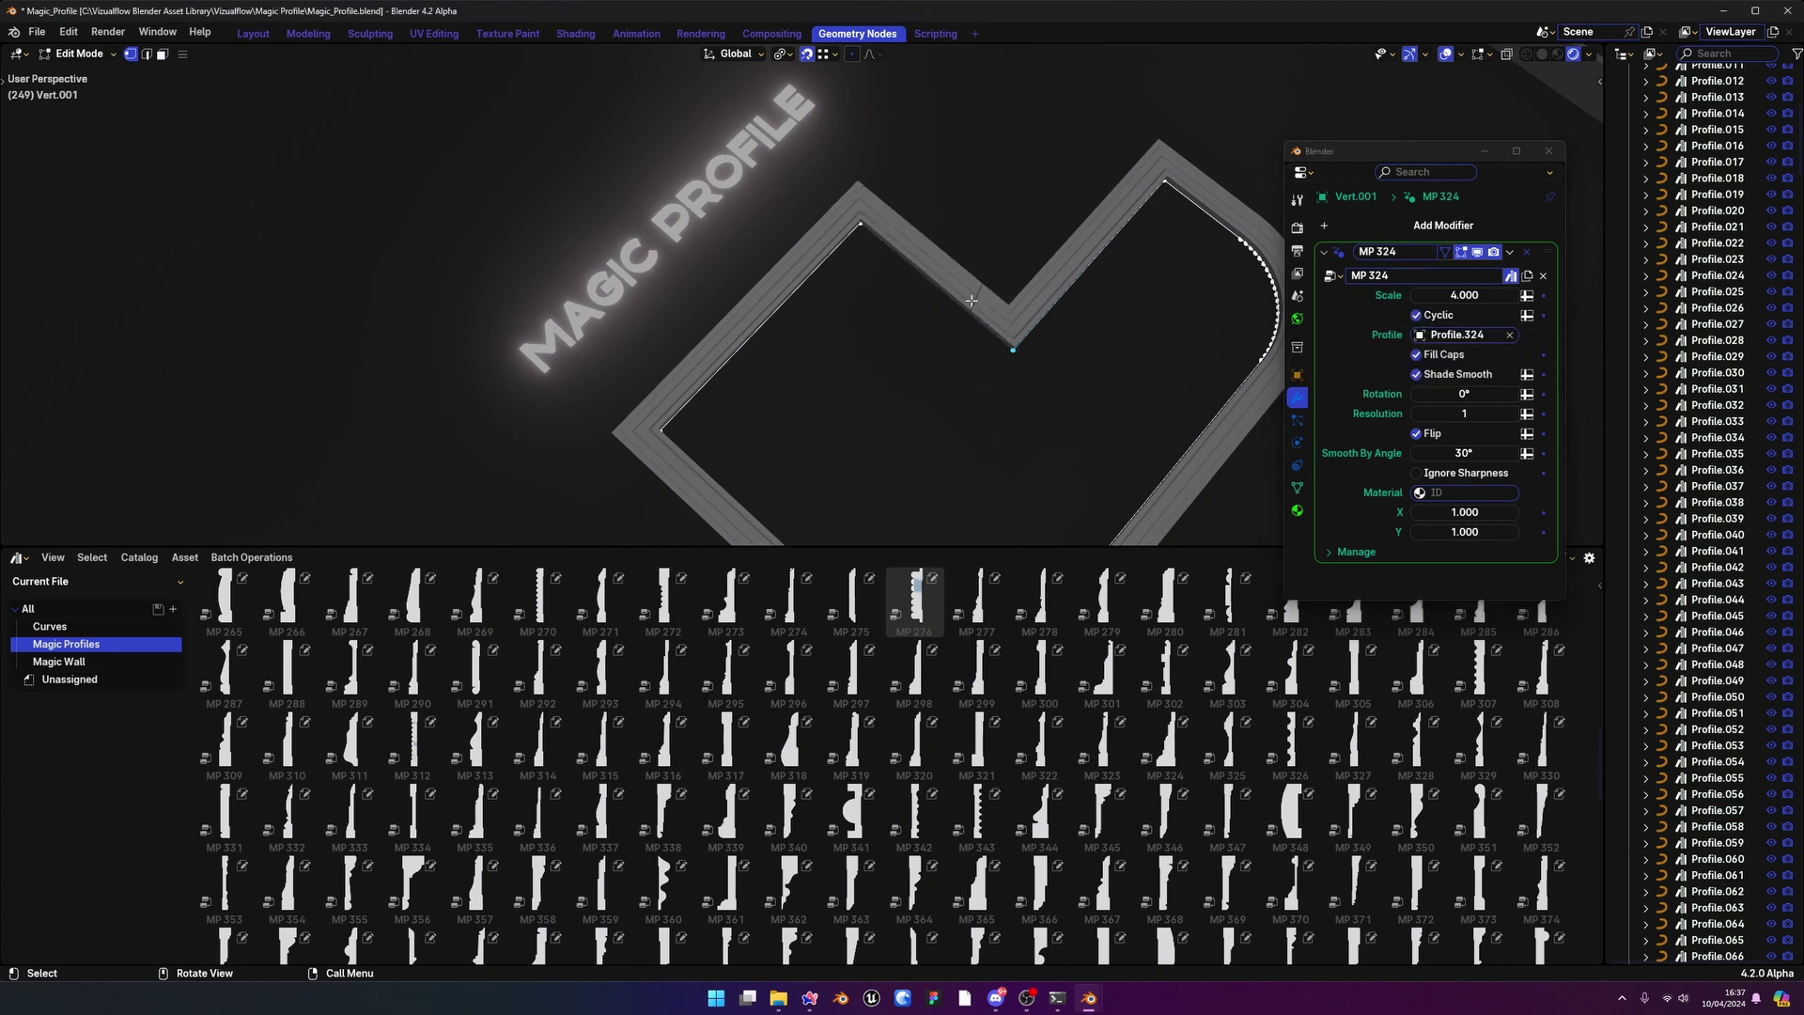
Select the two vertices at the ends of the outline edge that Cyclic closes on the MP 324 profile
{"action": "middle_click_drag", "start_coordinate": [895, 242], "coordinate": [871, 221]}
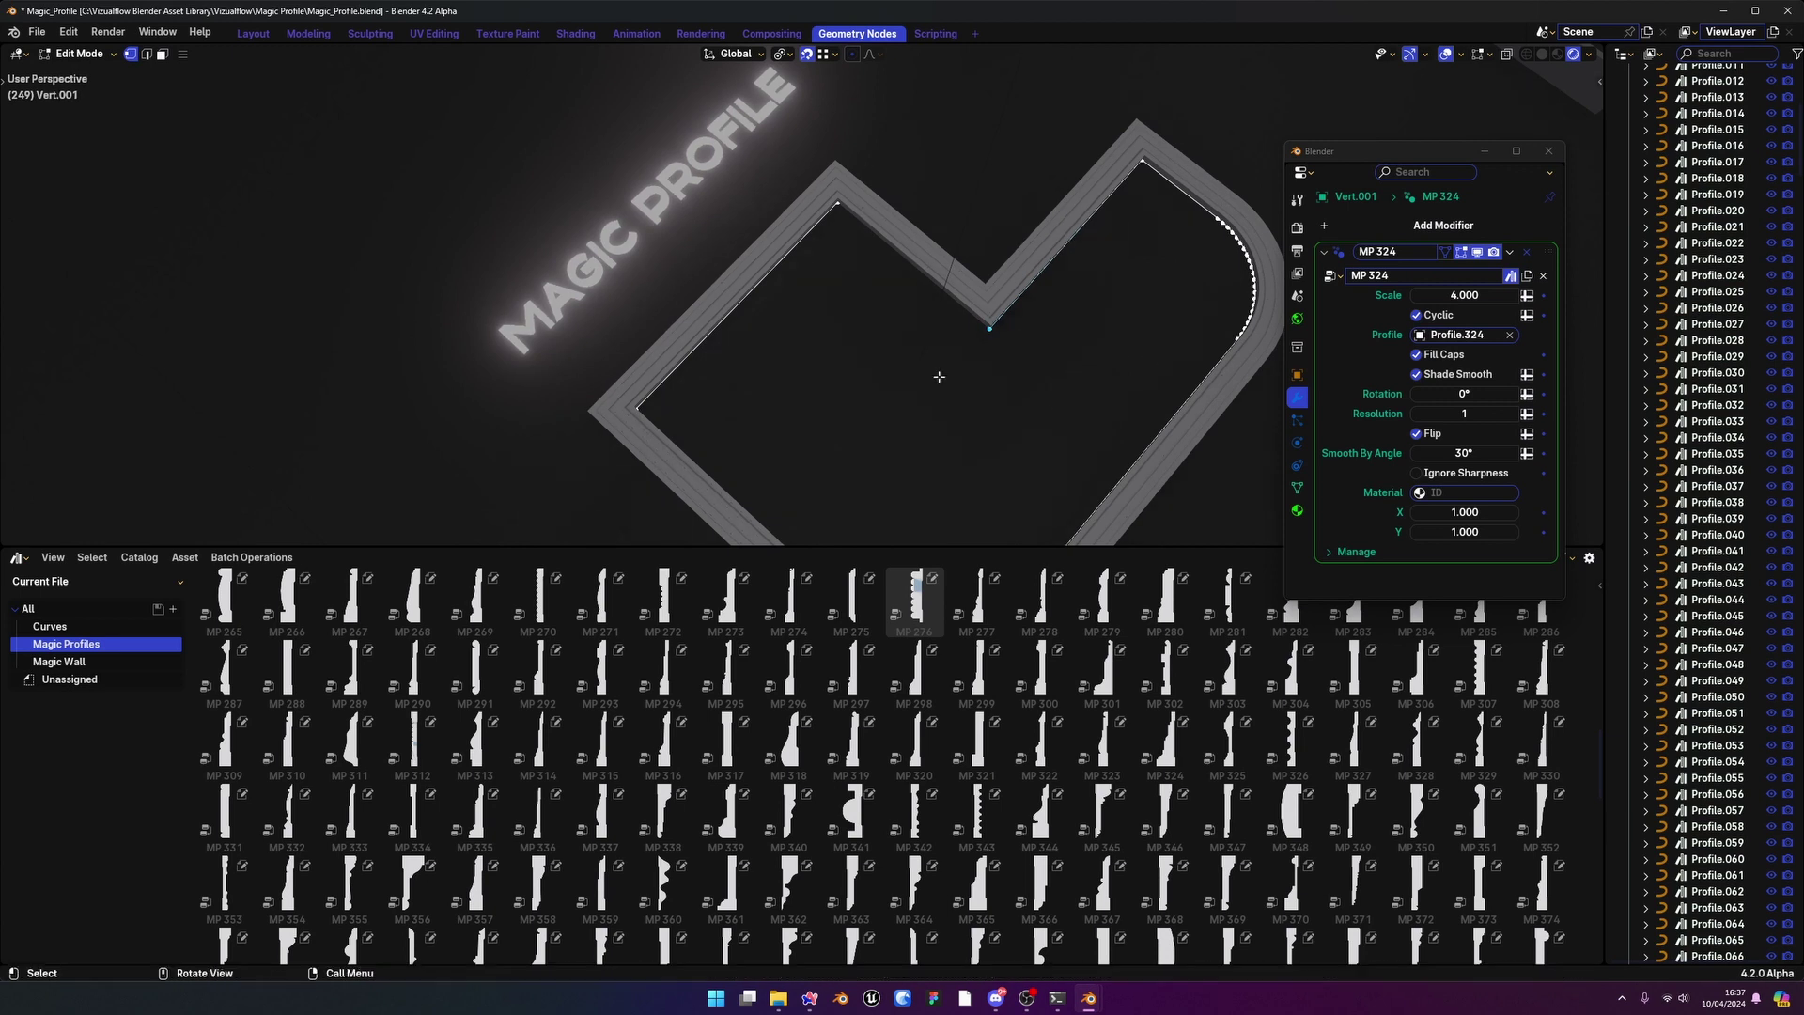
{"action": "left_click_drag", "start_coordinate": [824, 184], "coordinate": [1062, 371]}
{"action": "scroll", "coordinate": [986, 320], "scroll_direction": "up", "scroll_amount": 1}
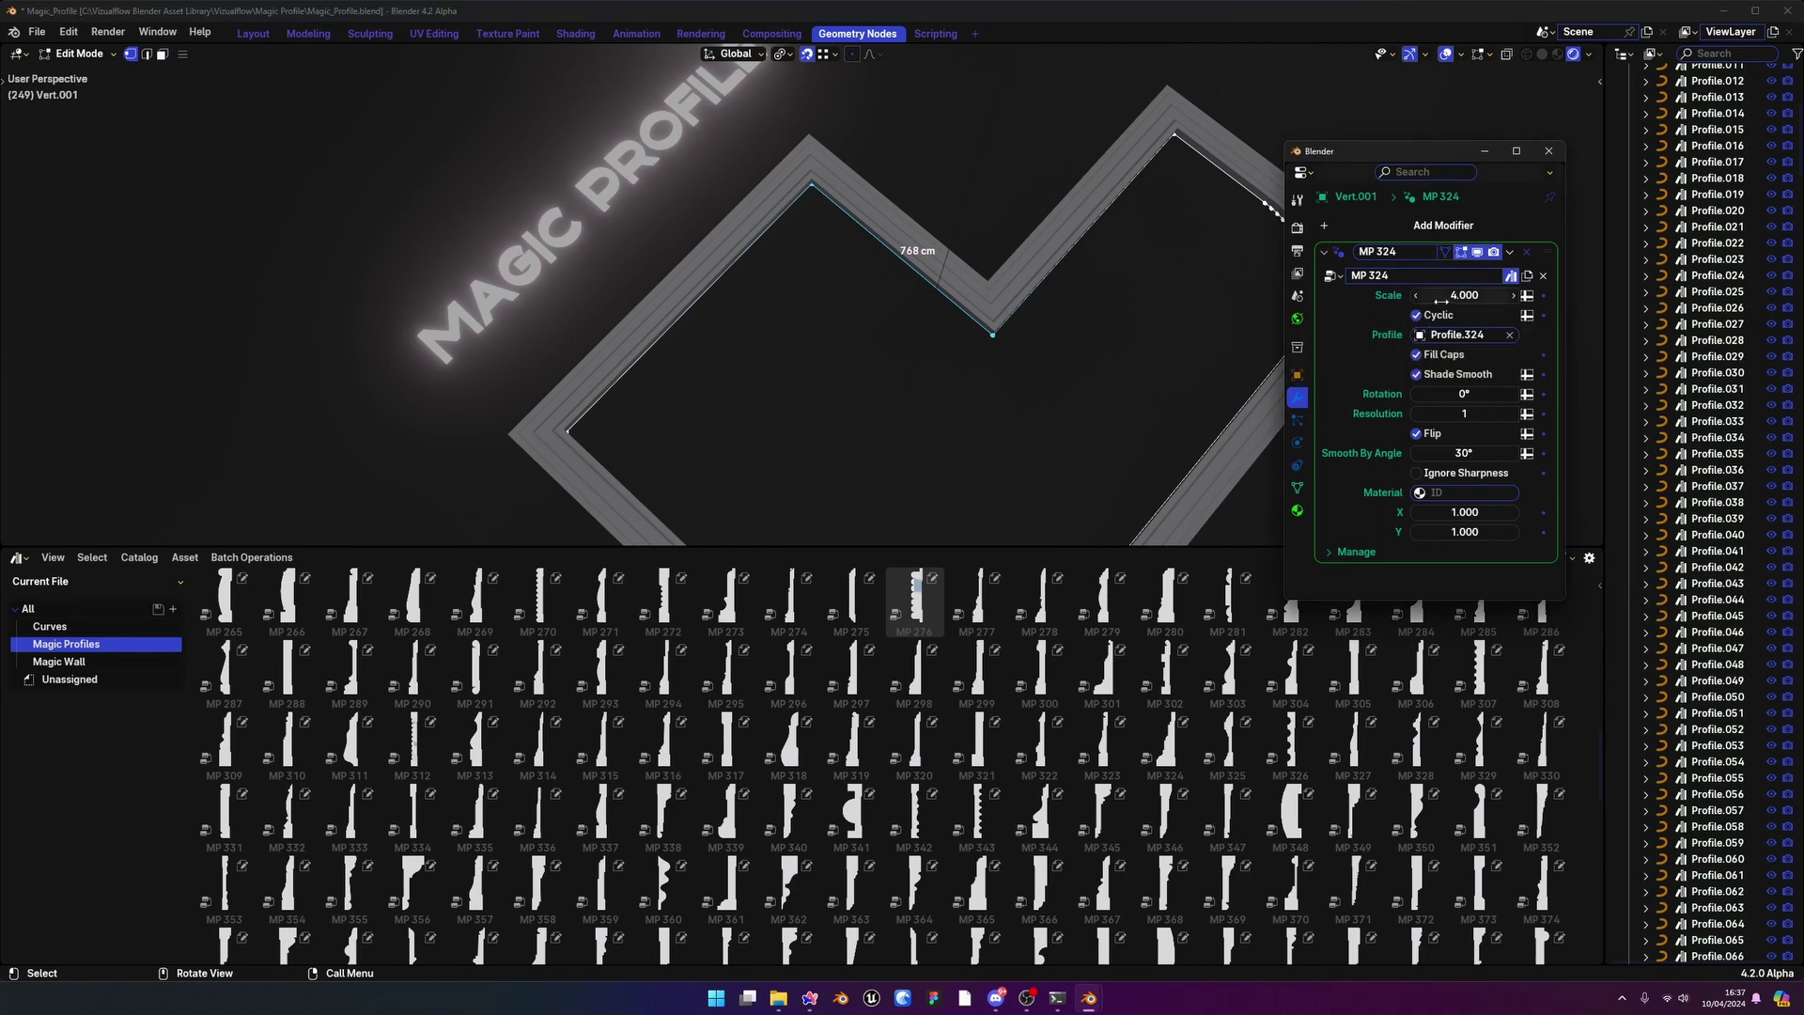
{"action": "middle_click_drag", "start_coordinate": [984, 312], "coordinate": [901, 312], "text": "shift"}
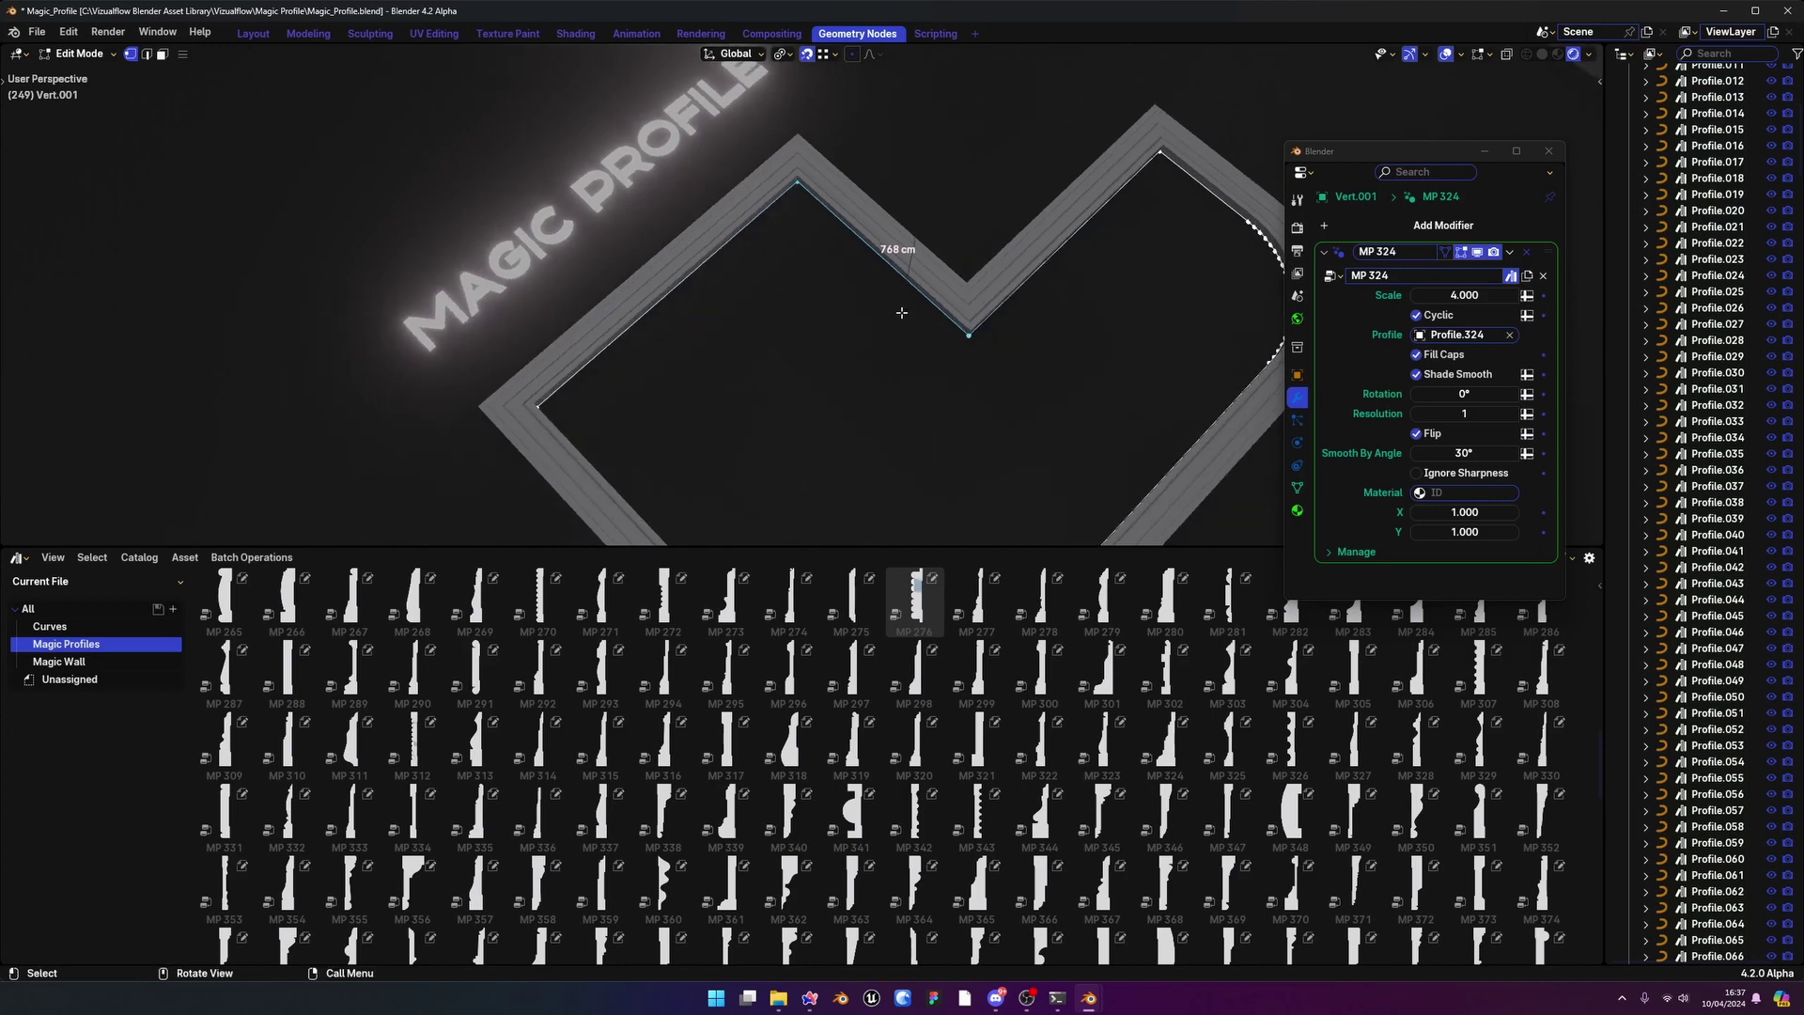
Bevel the selected vertices of the MP 324 outline with 21 segments at about 275 cm width and return to Object Mode
{"action": "key", "text": "ctrl+shift+b"}
{"action": "scroll", "coordinate": [1055, 370], "scroll_direction": "up", "scroll_amount": 20}
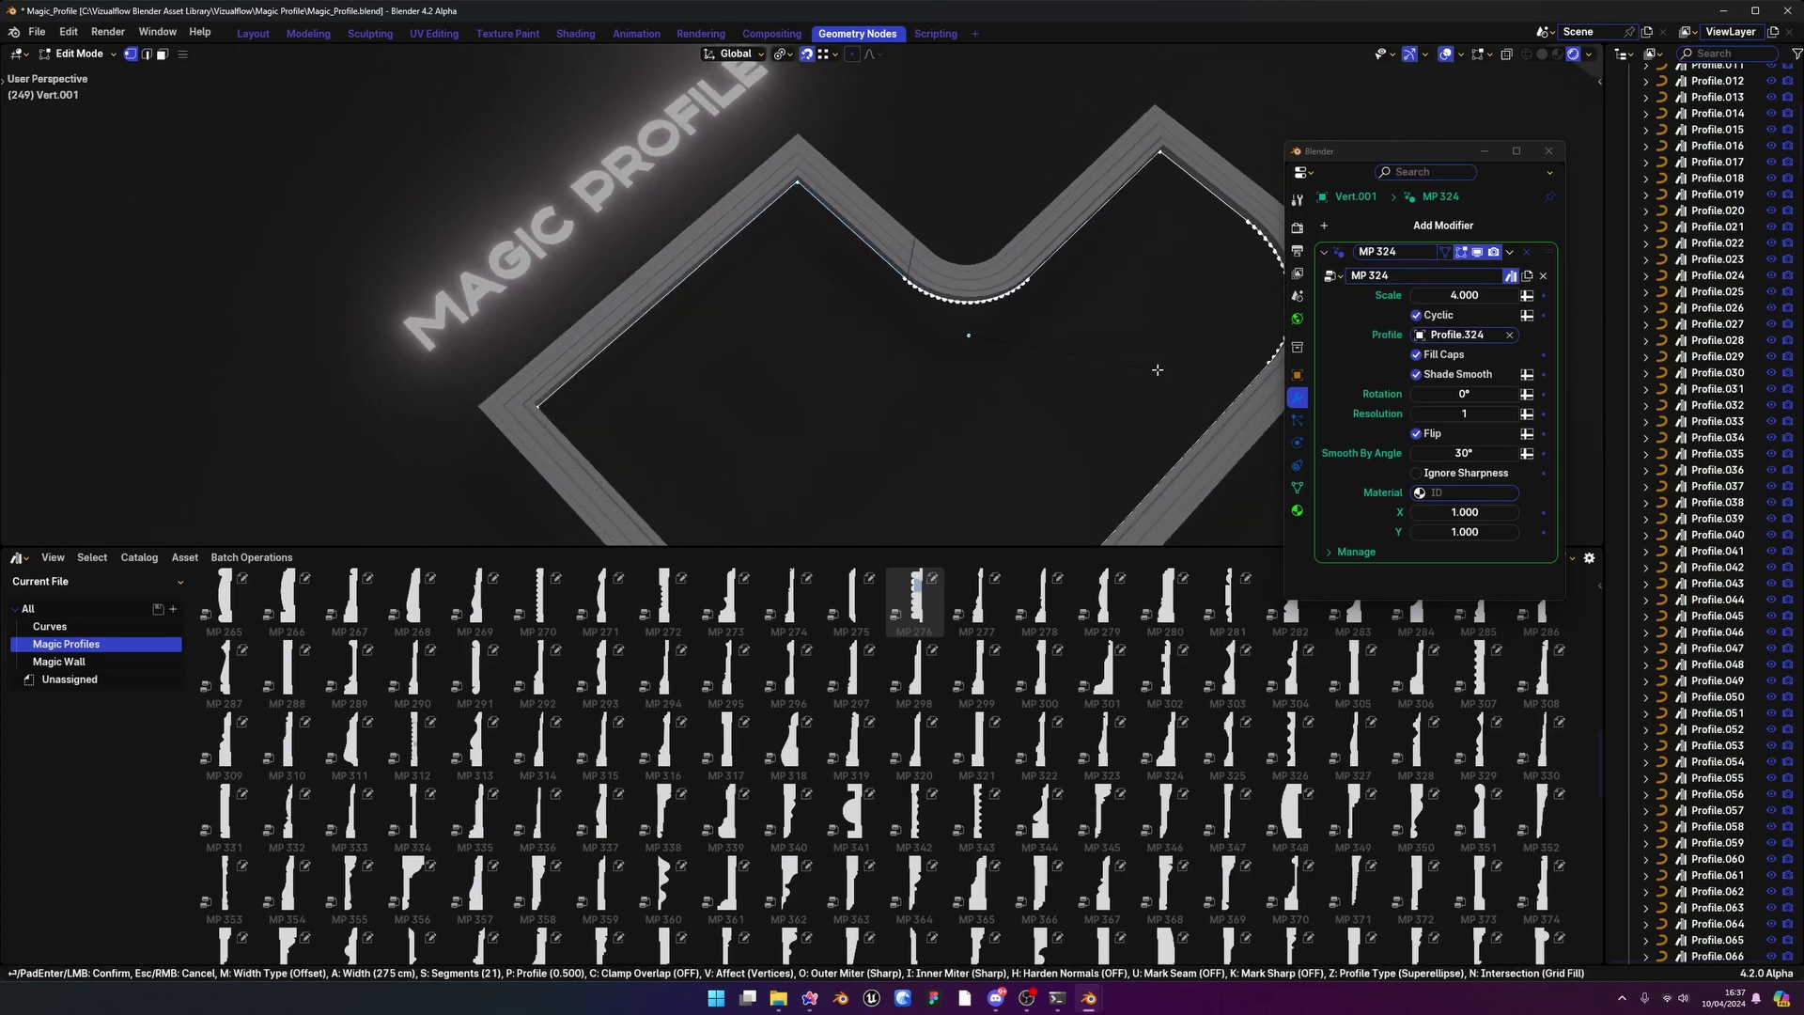
{"action": "left_click", "coordinate": [1139, 360]}
{"action": "key", "text": "Tab"}
{"action": "scroll", "coordinate": [991, 286], "scroll_direction": "up", "scroll_amount": 6}
{"action": "middle_click_drag", "start_coordinate": [991, 285], "coordinate": [667, 216]}
{"action": "scroll", "coordinate": [667, 215], "scroll_direction": "down", "scroll_amount": 4}
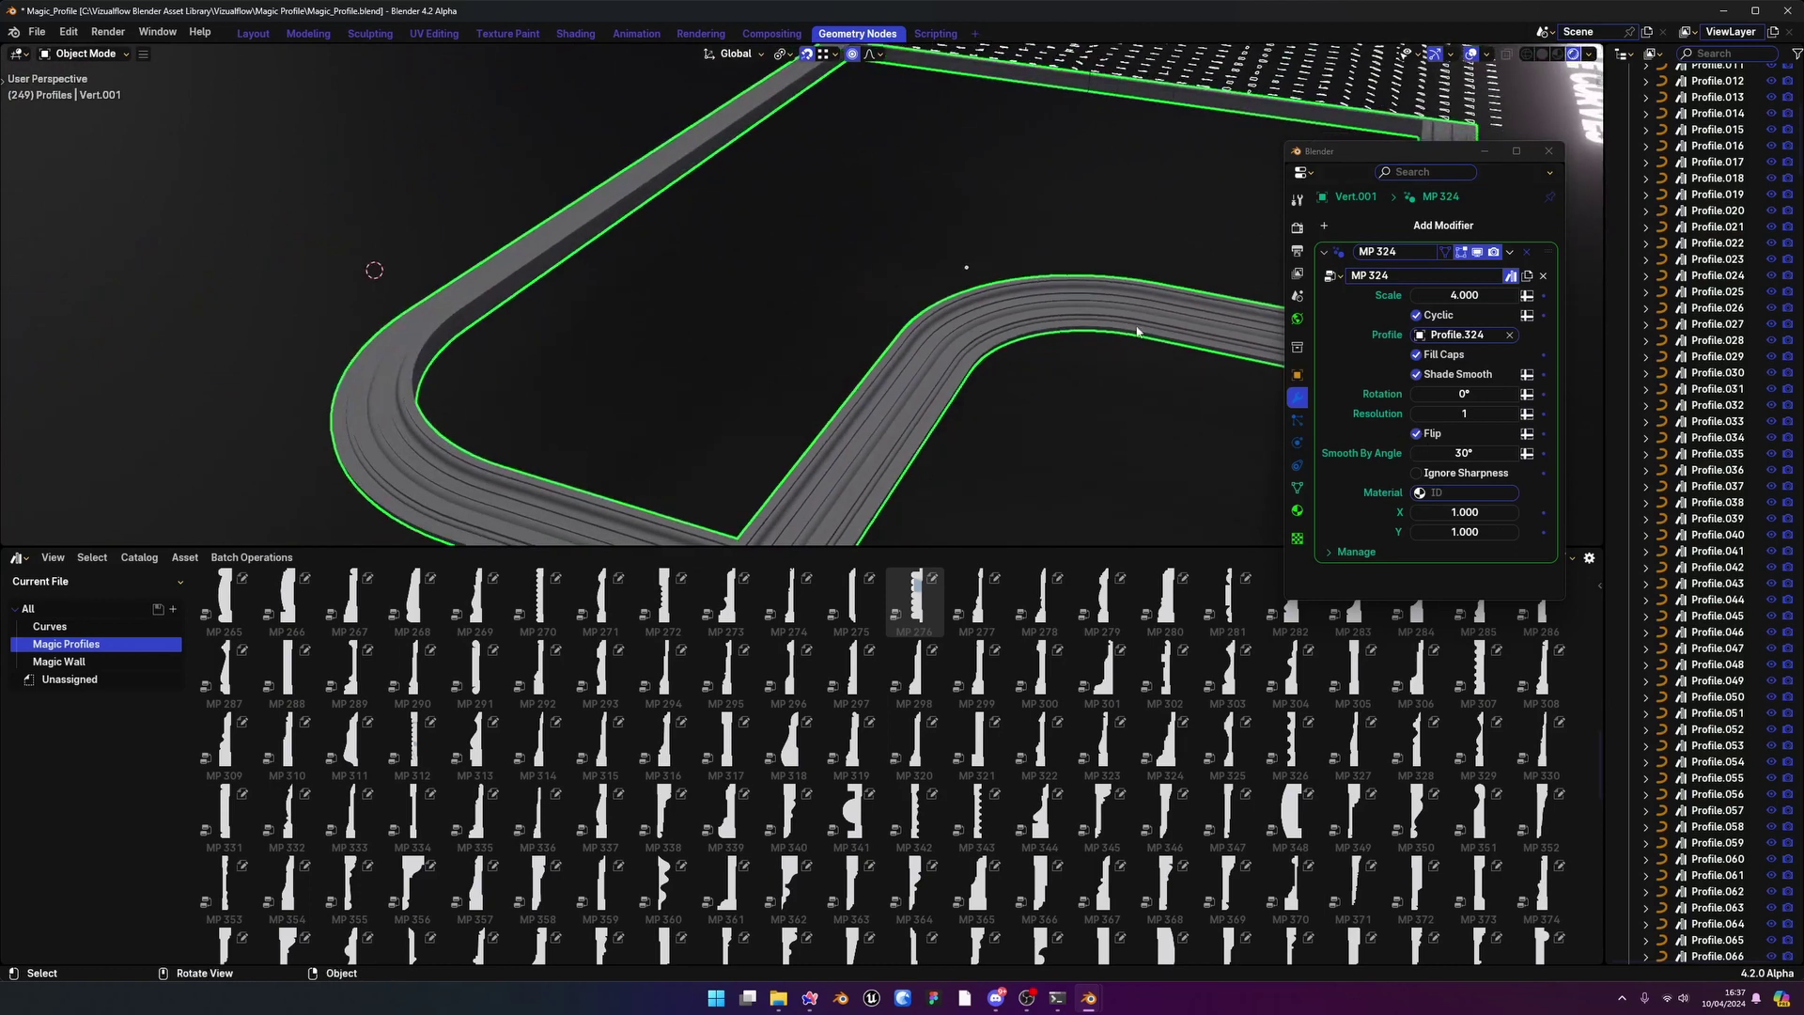
In top view in Edit Mode, toggle Flip off and on for MP 324 to compare which side of the outline it follows
{"action": "key", "text": "KP_7"}
{"action": "scroll", "coordinate": [987, 385], "scroll_direction": "down", "scroll_amount": 4}
{"action": "key", "text": "Tab"}
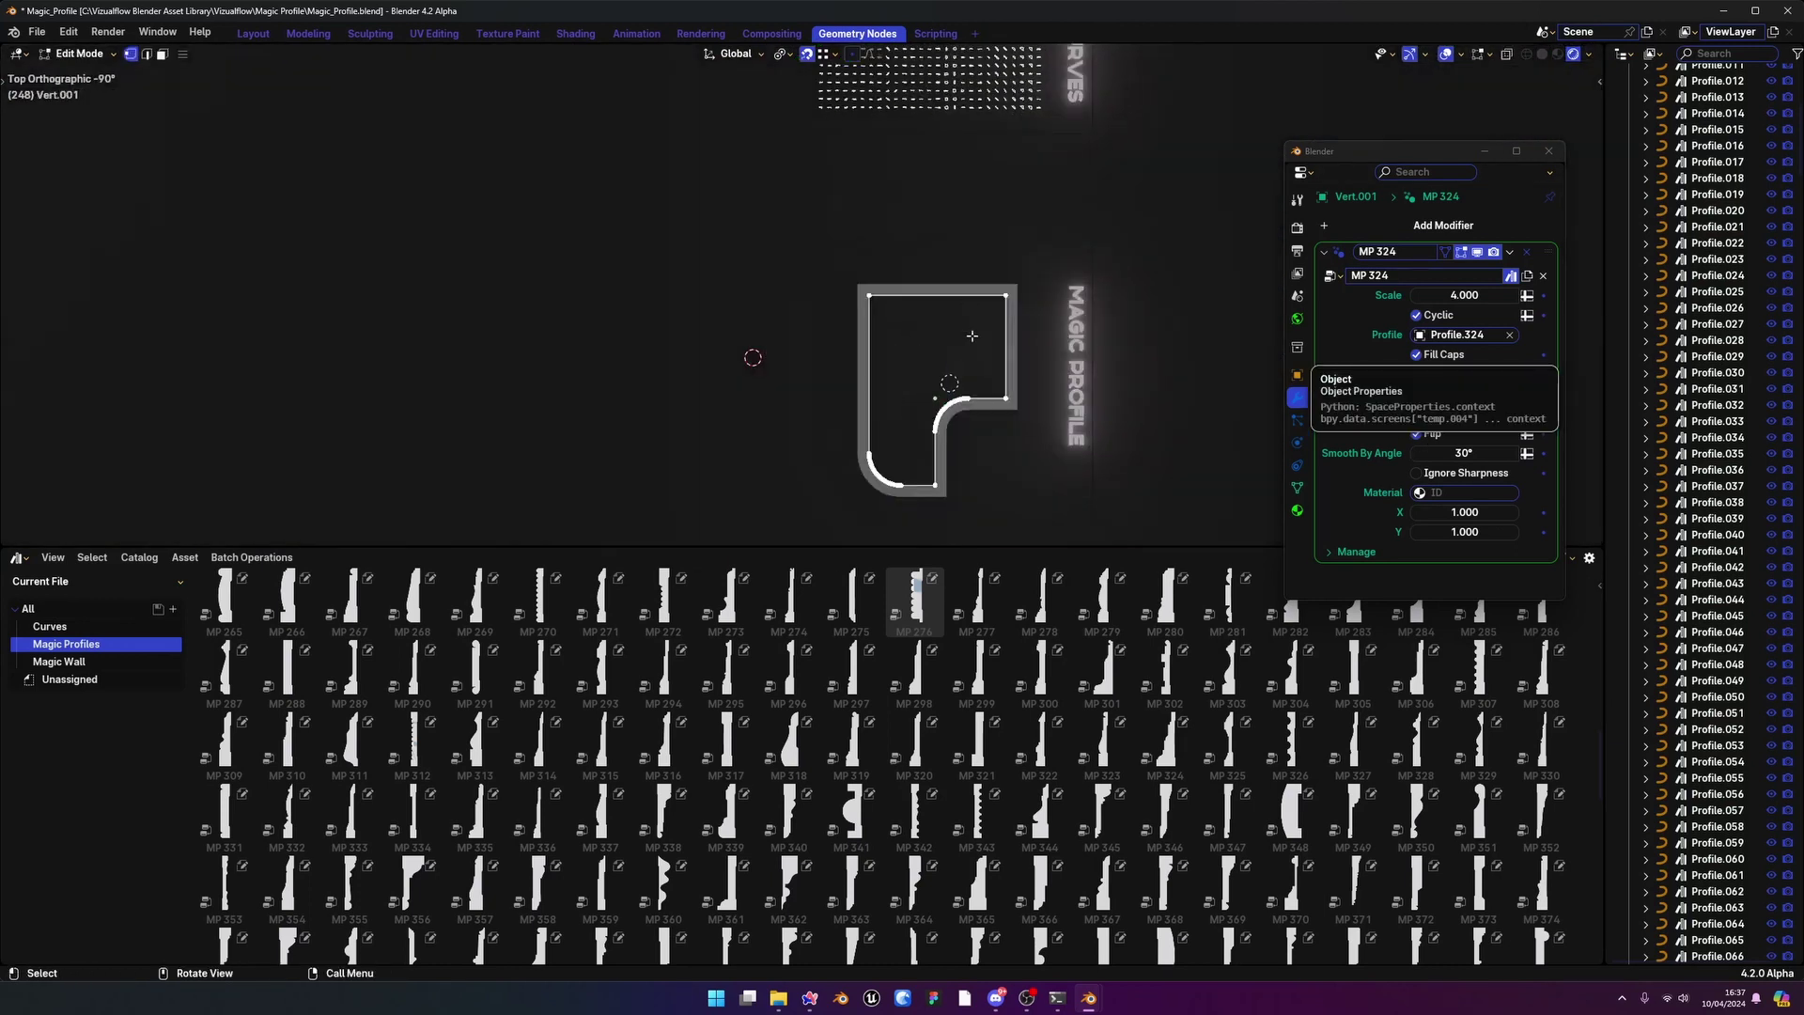
{"action": "scroll", "coordinate": [977, 387], "scroll_direction": "up", "scroll_amount": 2}
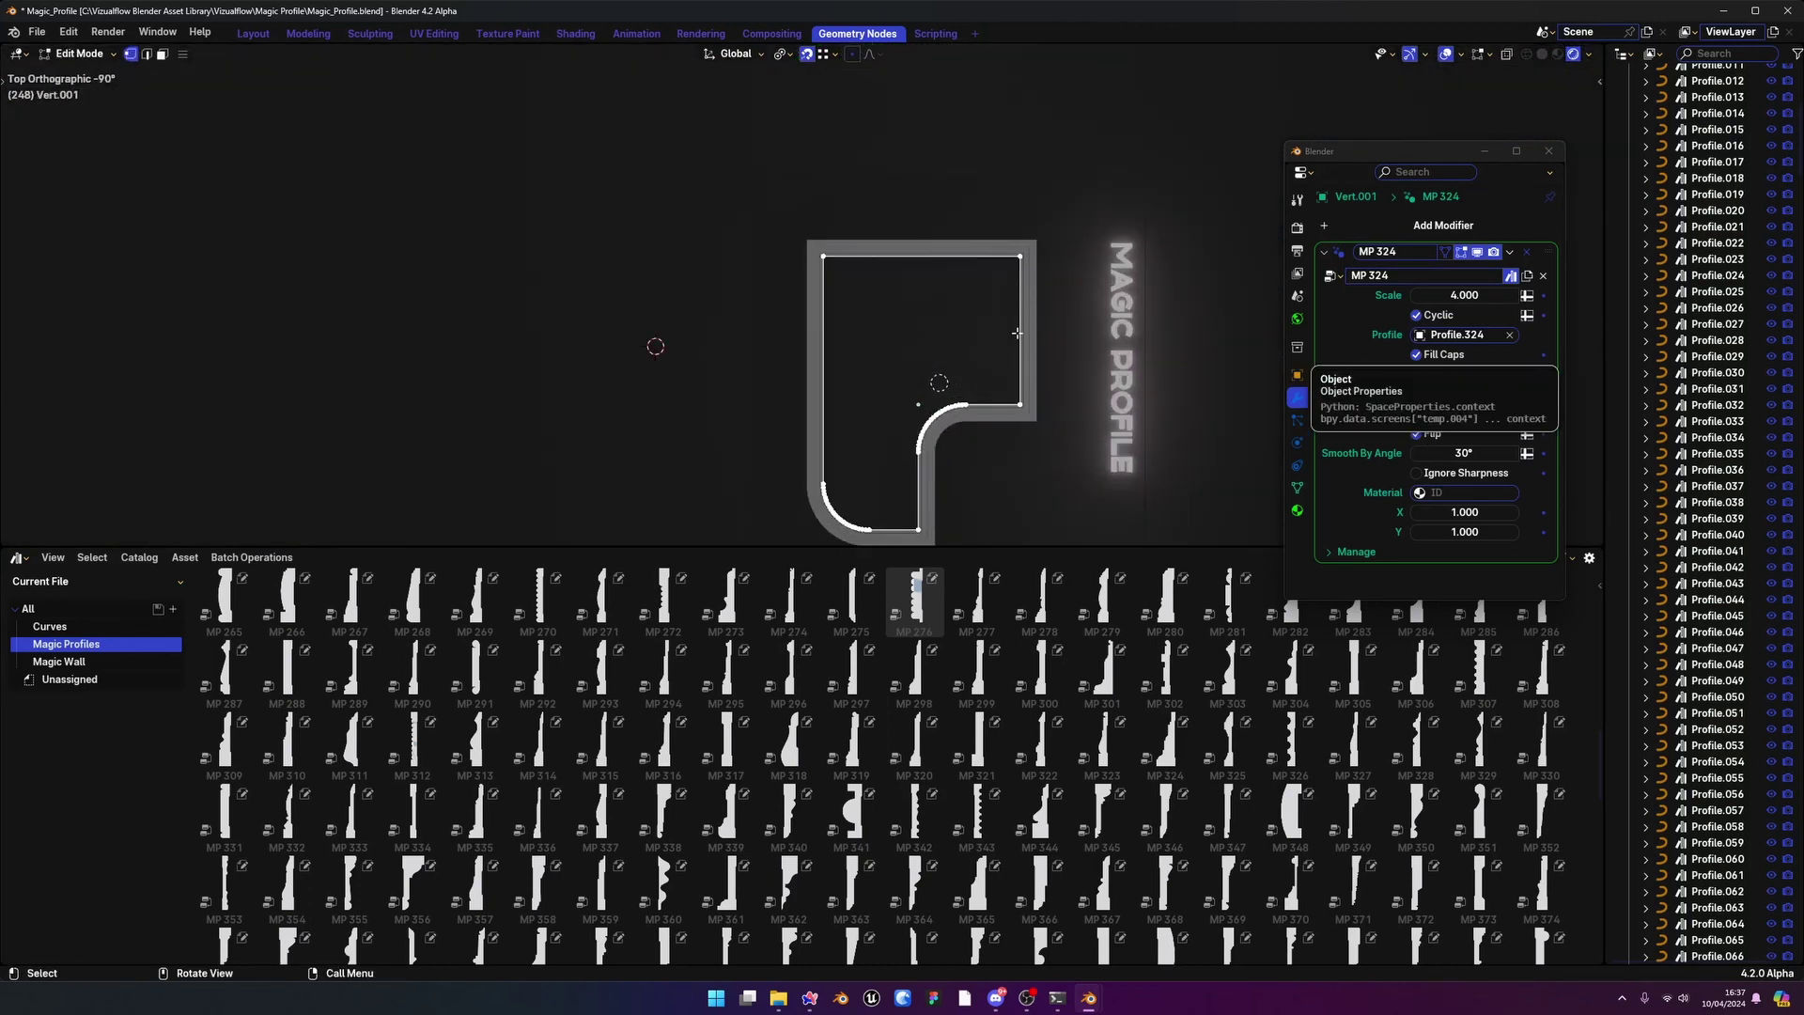
{"action": "left_click", "coordinate": [1417, 434]}
{"action": "scroll", "coordinate": [997, 325], "scroll_direction": "up", "scroll_amount": 5}
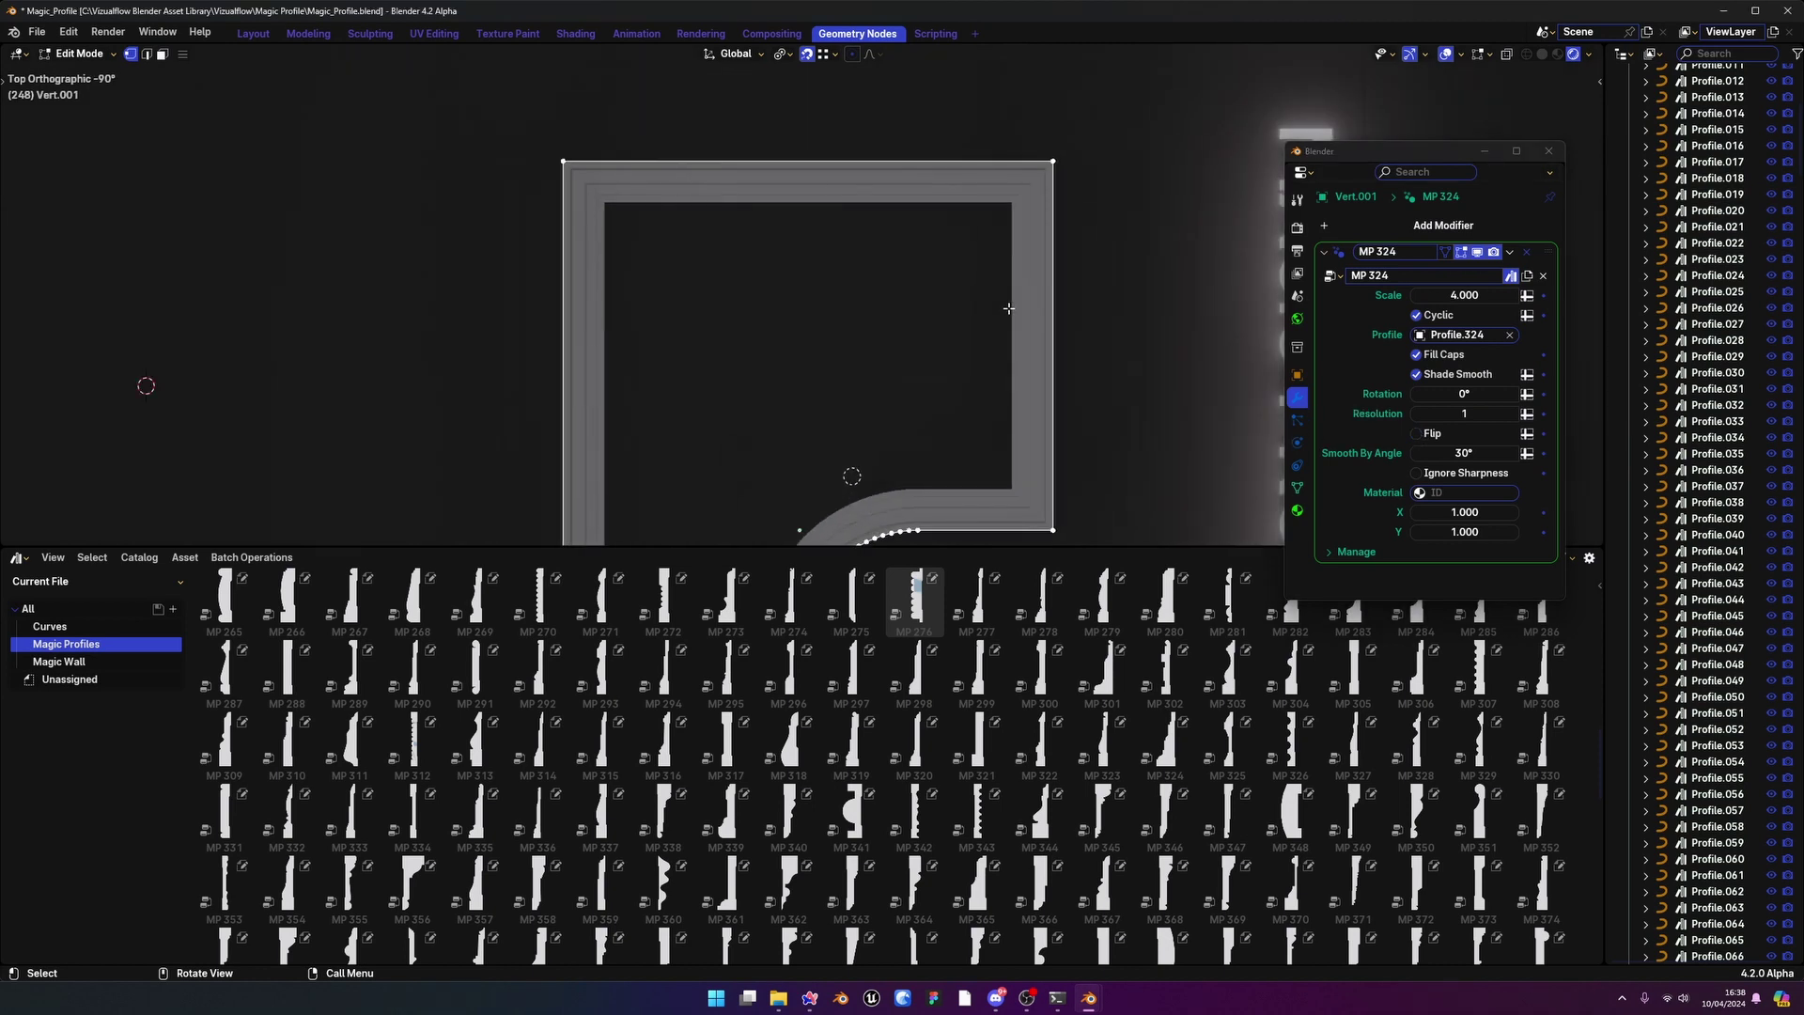
{"action": "left_click", "coordinate": [1416, 434]}
Set the MP 324 profile's Rotation to 180°, return to Object Mode and frame the outline from the top
{"action": "scroll", "coordinate": [1193, 416], "scroll_direction": "down", "scroll_amount": 2}
{"action": "scroll", "coordinate": [1130, 468], "scroll_direction": "up", "scroll_amount": 5}
{"action": "middle_click_drag", "start_coordinate": [1131, 468], "coordinate": [1188, 394]}
{"action": "left_click", "coordinate": [1460, 393]}
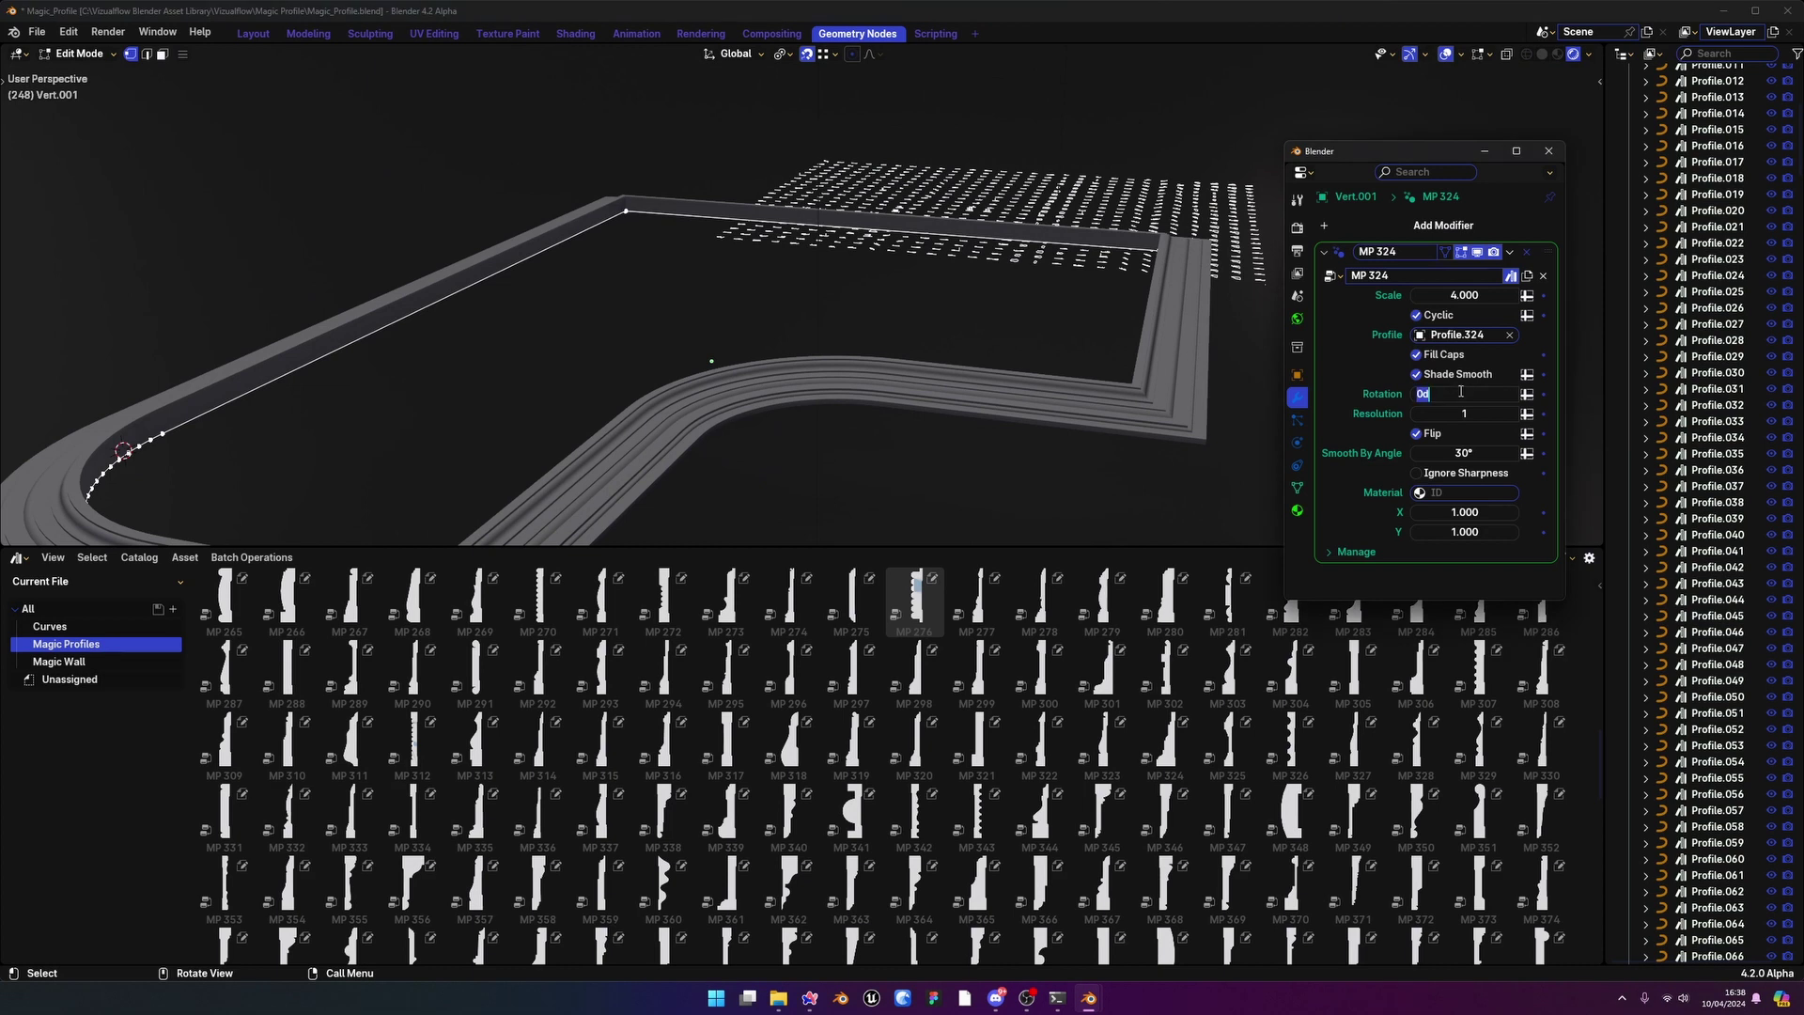
{"action": "type", "text": "180"}
{"action": "key", "text": "Return"}
{"action": "key", "text": "Tab"}
{"action": "key", "text": "f"}
{"action": "middle_click_drag", "start_coordinate": [786, 214], "coordinate": [918, 358]}
{"action": "scroll", "coordinate": [848, 246], "scroll_direction": "up", "scroll_amount": 4}
{"action": "scroll", "coordinate": [851, 265], "scroll_direction": "down", "scroll_amount": 1}
{"action": "scroll", "coordinate": [985, 405], "scroll_direction": "down", "scroll_amount": 2}
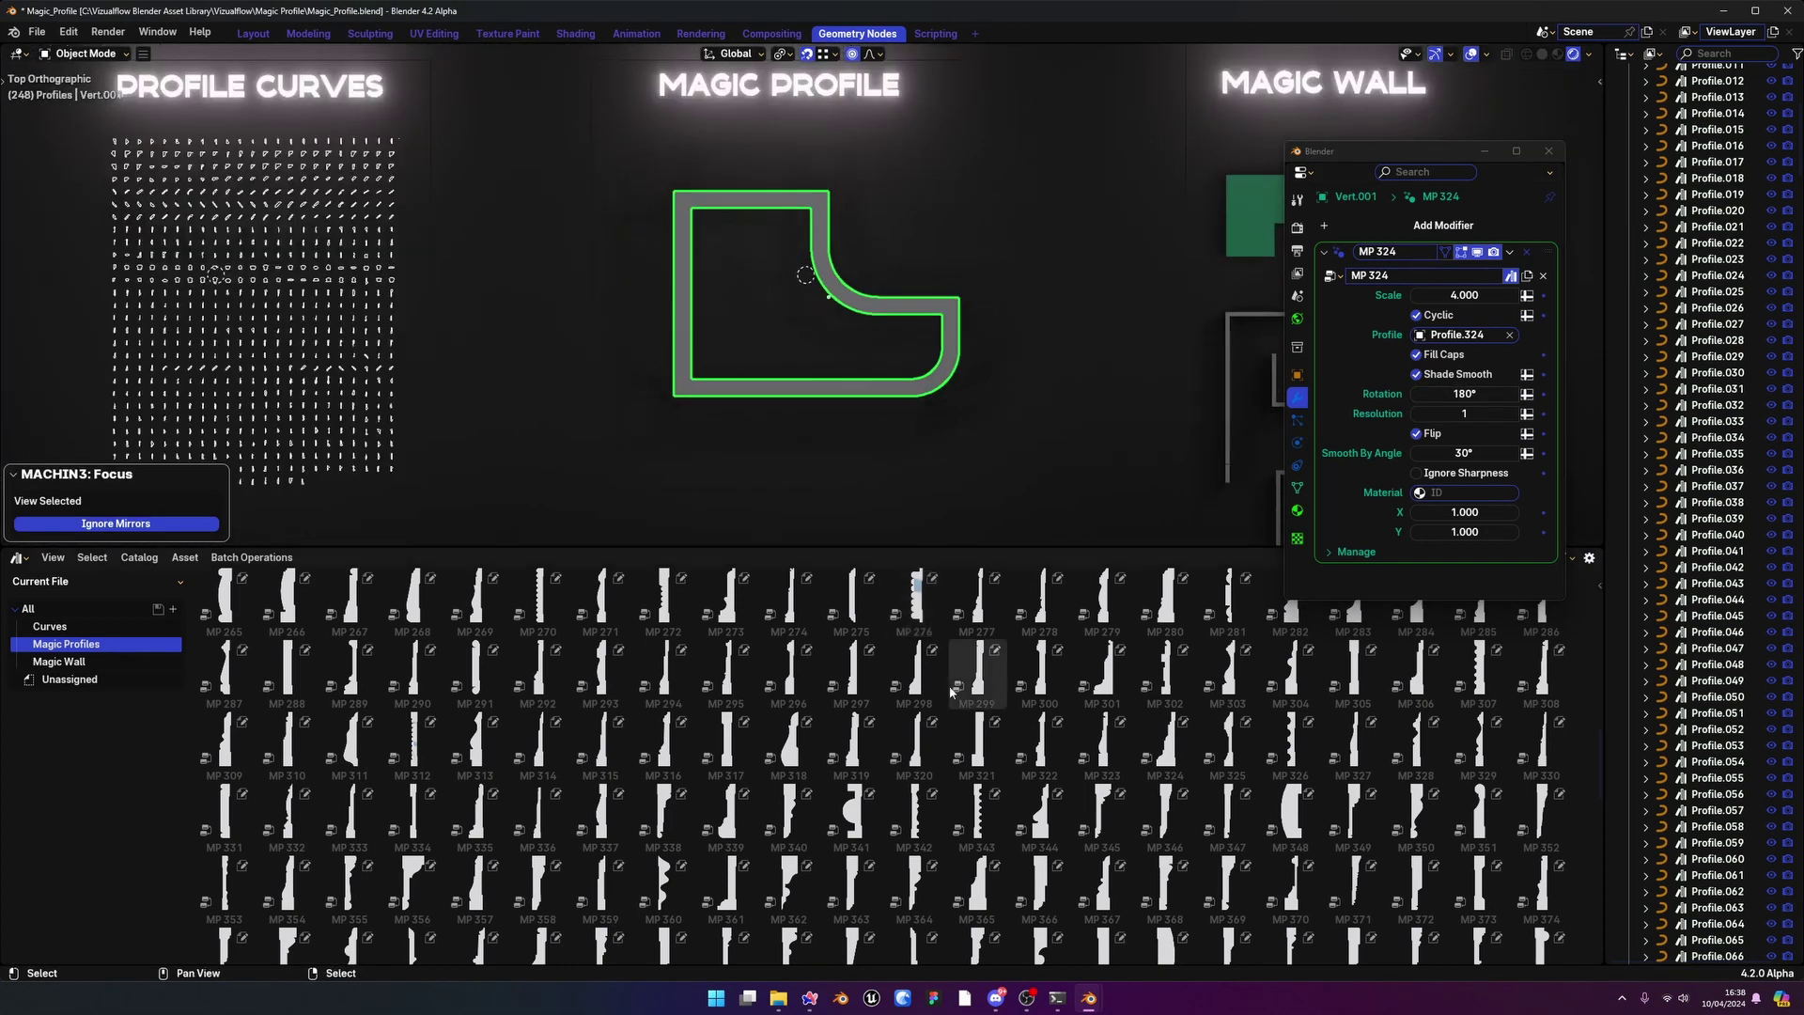
Remove the MP 324 modifier from the outline and apply the MP 564 asset in its place
{"action": "scroll", "coordinate": [1096, 745], "scroll_direction": "down", "scroll_amount": 10}
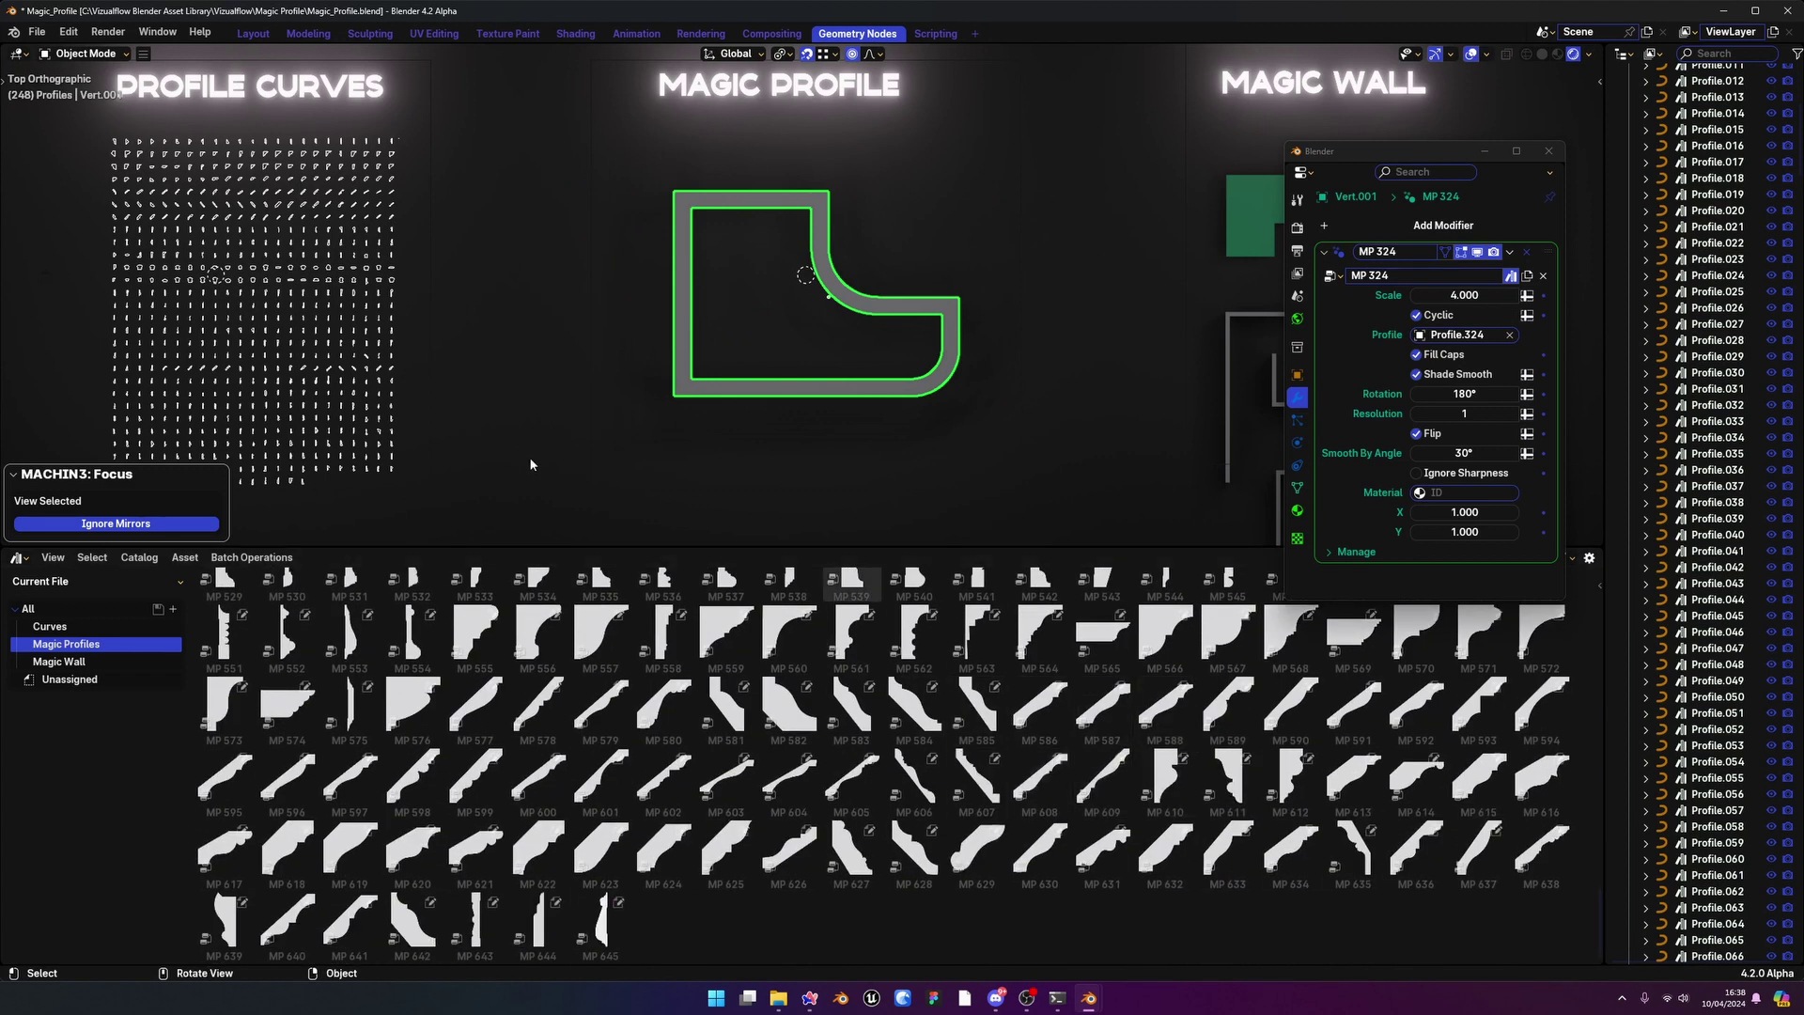
{"action": "middle_click_drag", "start_coordinate": [826, 320], "coordinate": [914, 324], "text": "shift"}
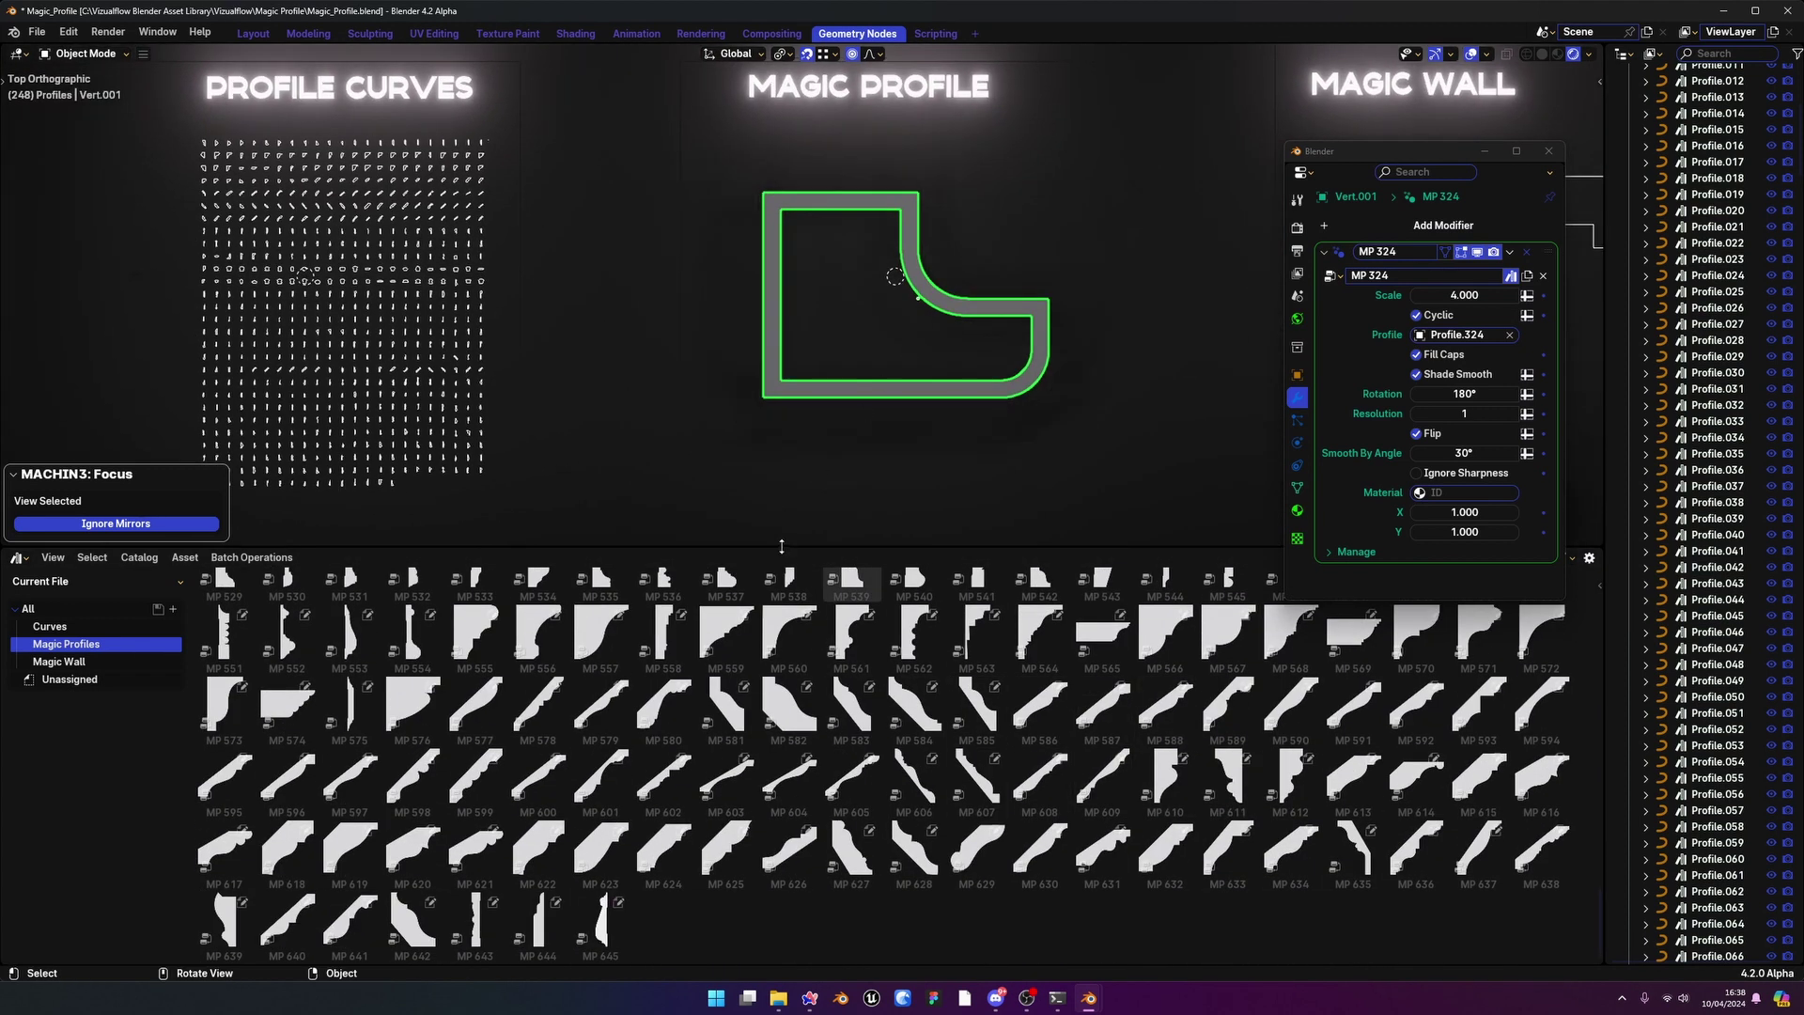
{"action": "mouse_move", "coordinate": [782, 547]}
{"action": "left_mouse_down"}
{"action": "mouse_move", "coordinate": [754, 626]}
{"action": "mouse_move", "coordinate": [775, 530]}
{"action": "left_mouse_up"}
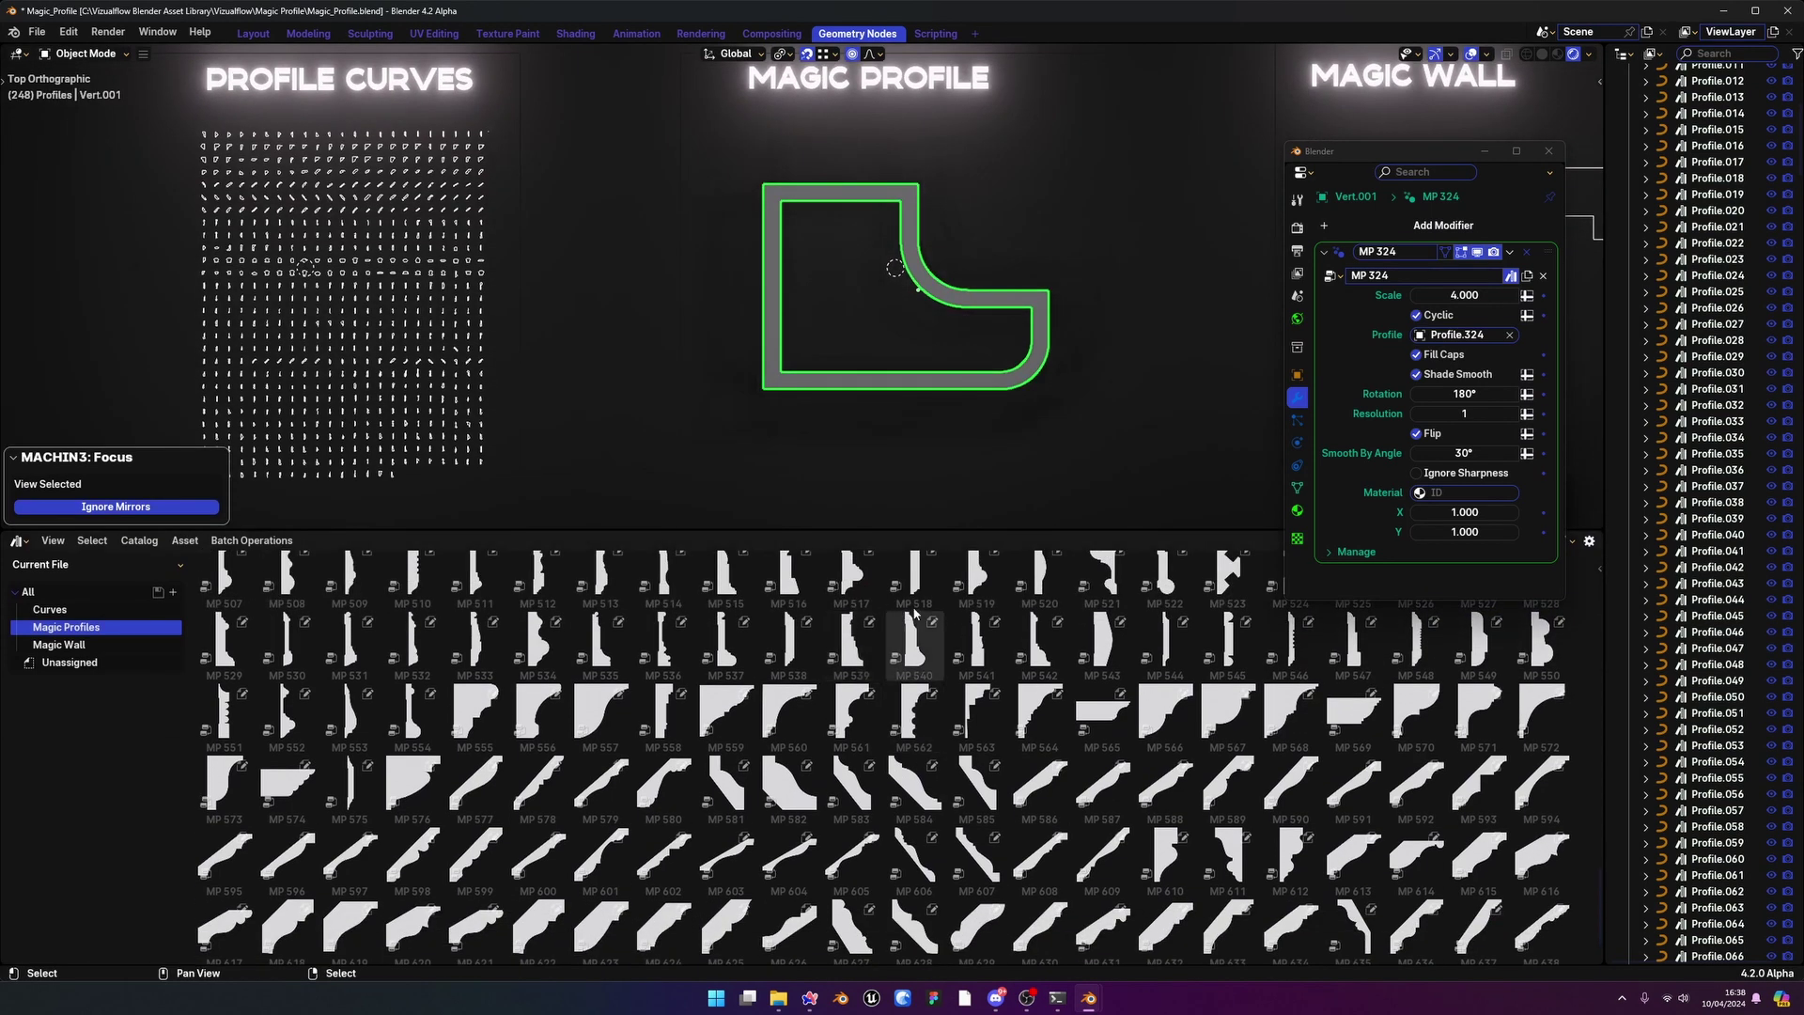
{"action": "scroll", "coordinate": [1028, 375], "scroll_direction": "up", "scroll_amount": 3}
{"action": "middle_click_drag", "start_coordinate": [1027, 375], "coordinate": [1567, 268]}
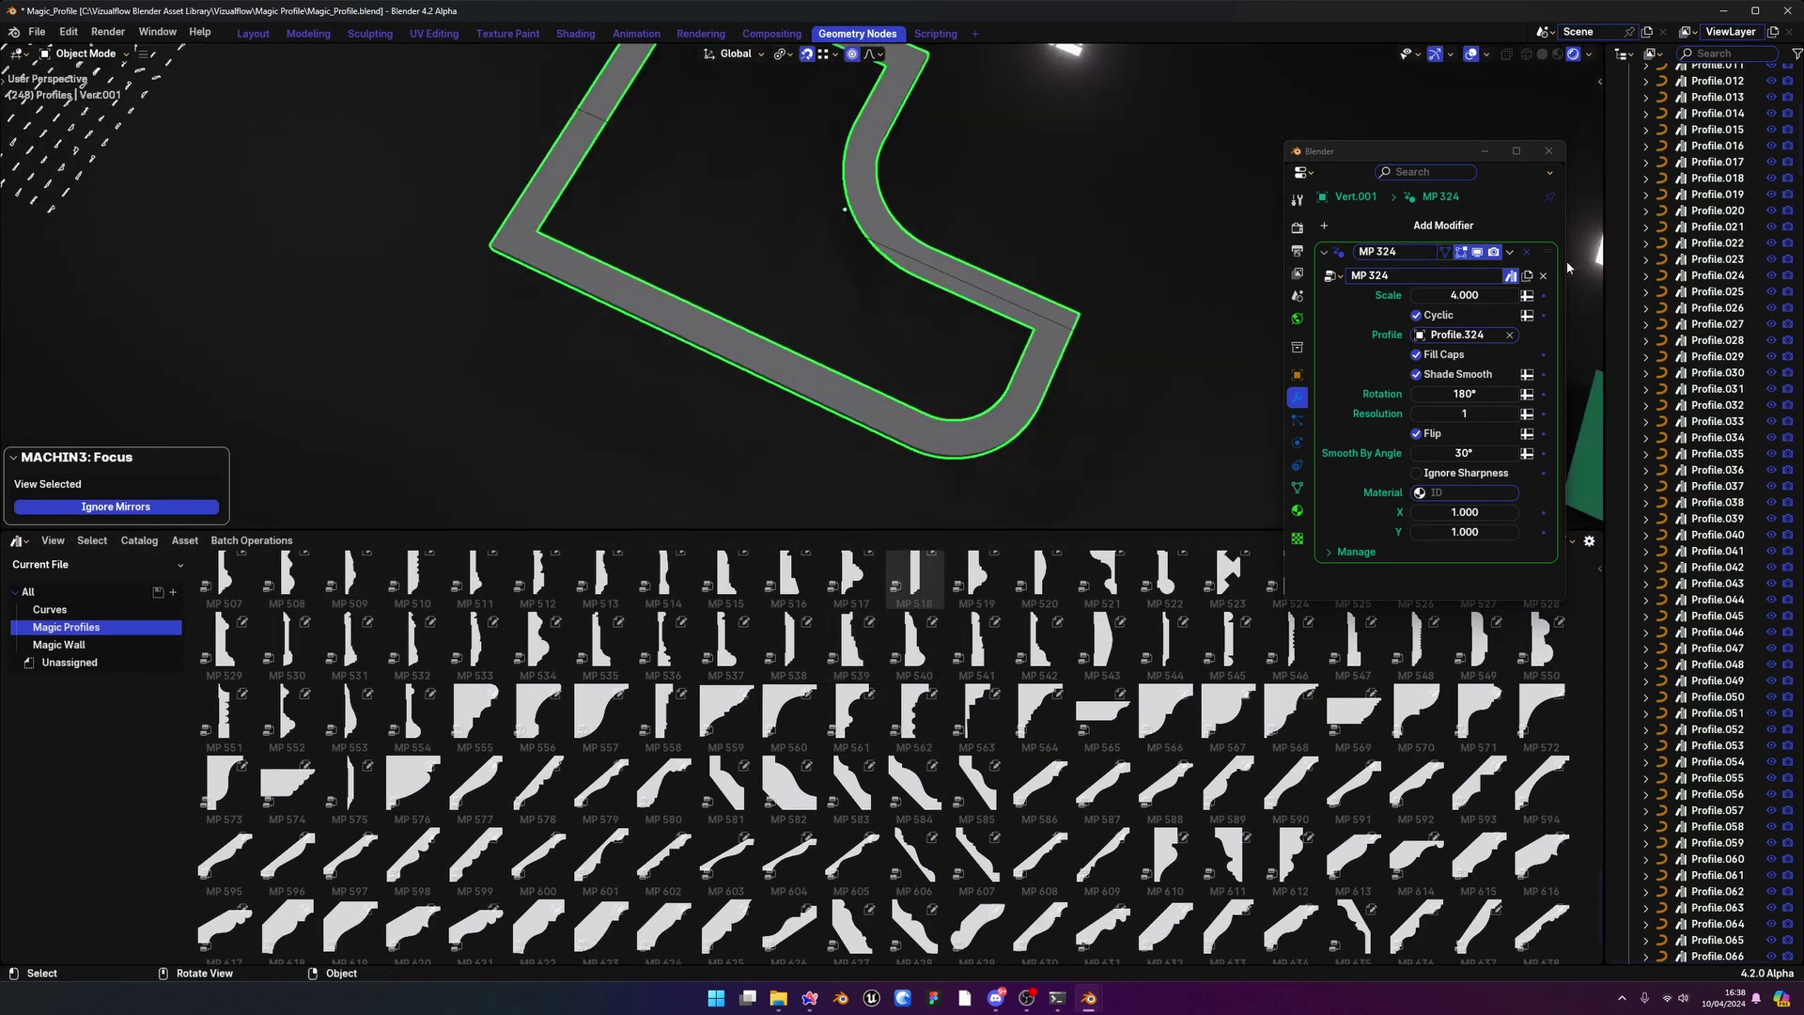
{"action": "left_click", "coordinate": [1526, 252]}
{"action": "left_click_drag", "start_coordinate": [1040, 714], "coordinate": [1012, 440]}
{"action": "scroll", "coordinate": [1012, 441], "scroll_direction": "up", "scroll_amount": 3}
{"action": "middle_click_drag", "start_coordinate": [1012, 441], "coordinate": [982, 416]}
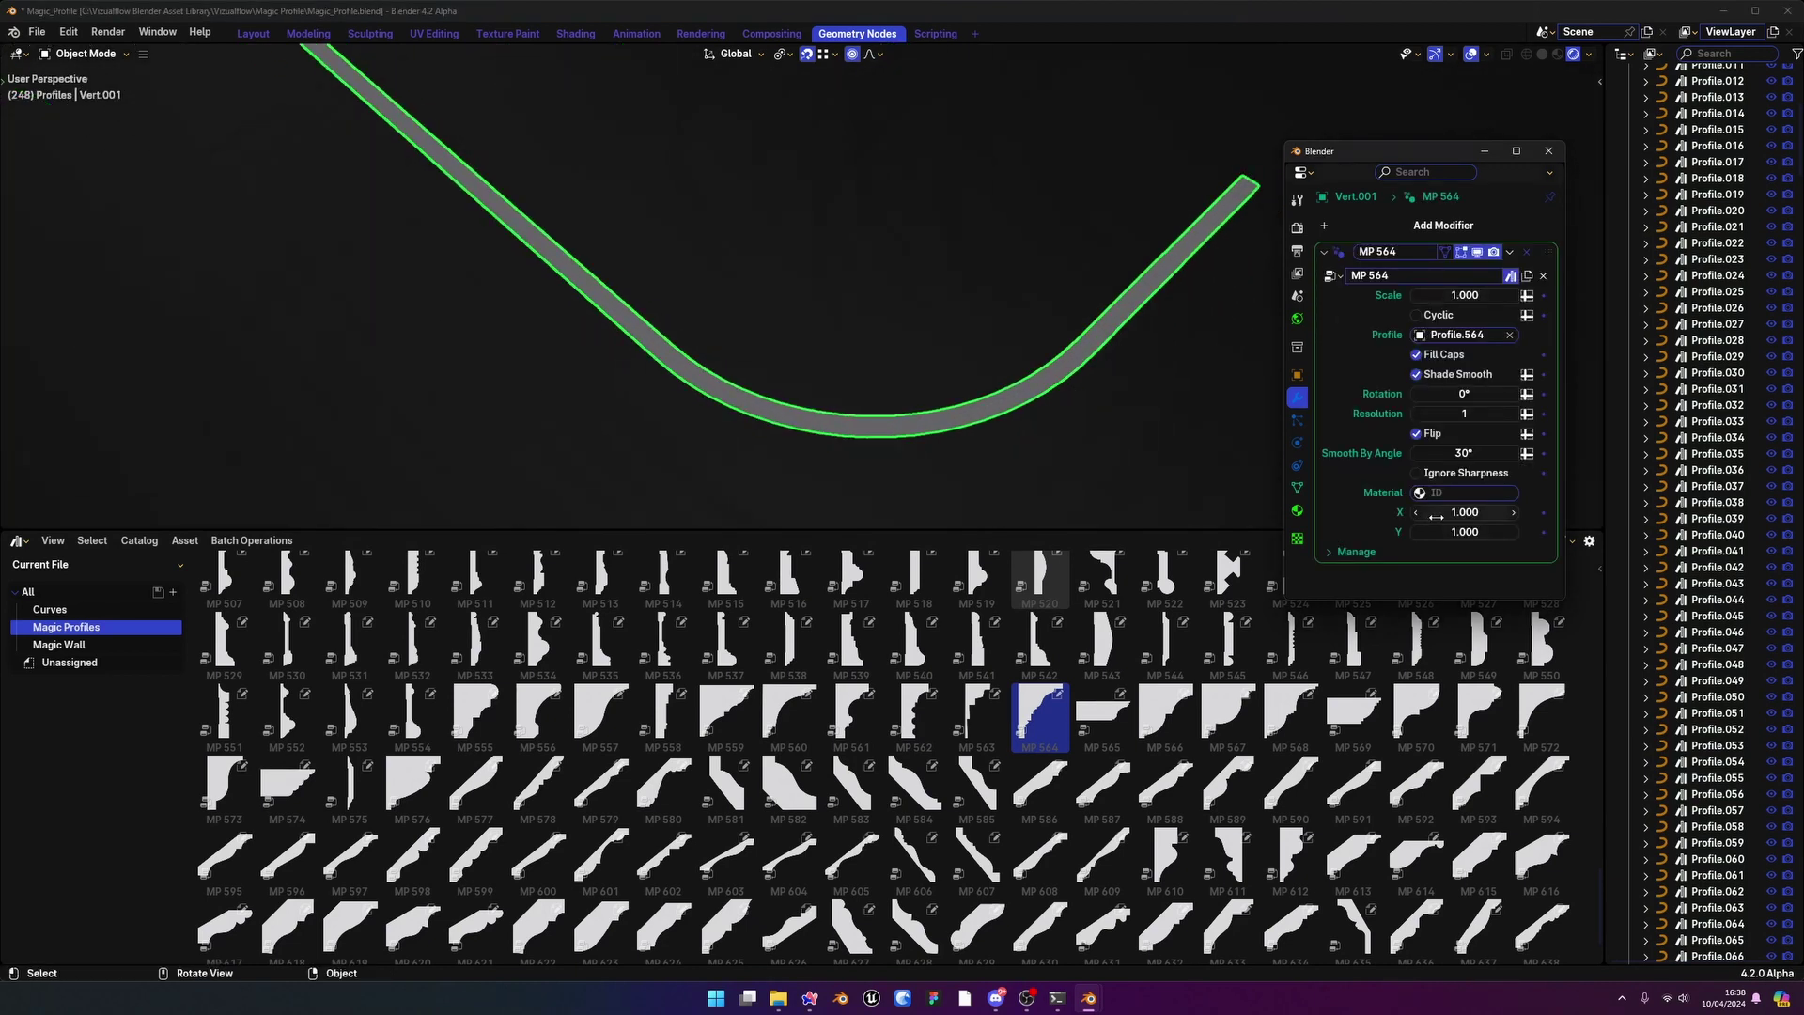
Switch the viewport to Solid shading and view the open end of the MP 564 profile from the side
{"action": "middle_click_drag", "start_coordinate": [1174, 412], "coordinate": [1003, 400]}
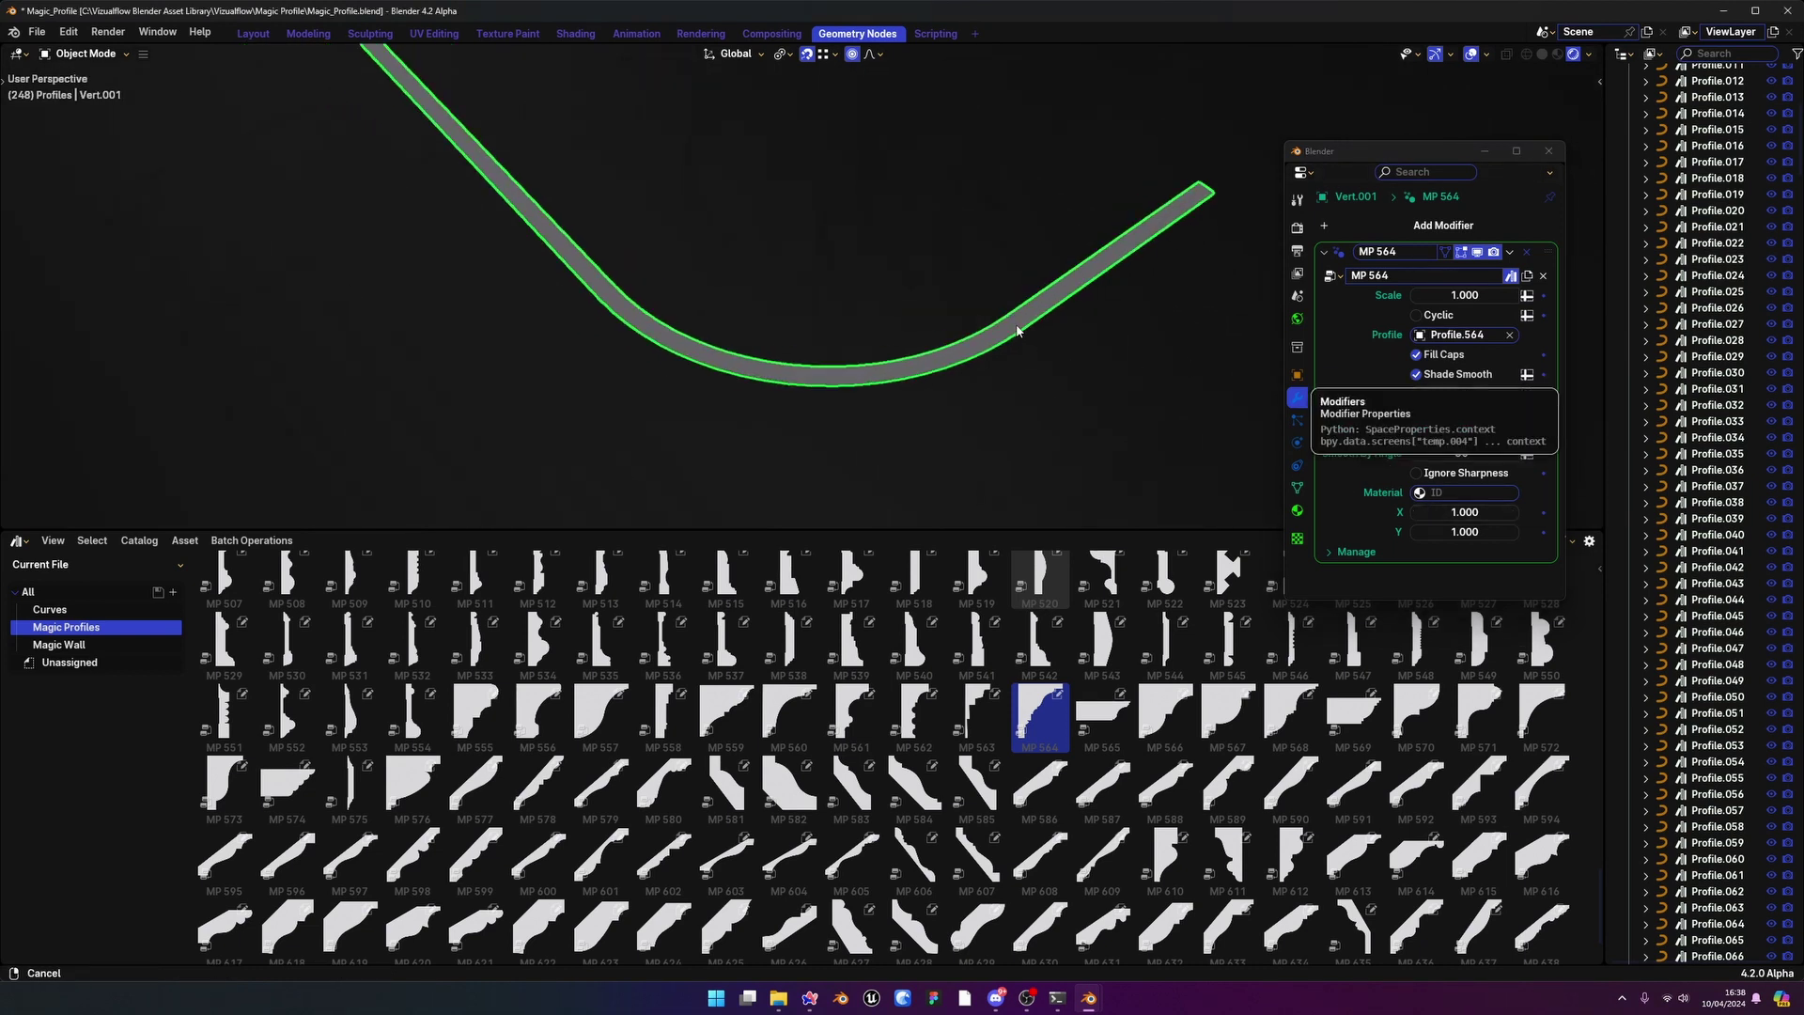
{"action": "middle_click_drag", "start_coordinate": [1270, 366], "coordinate": [1285, 379], "text": "shift"}
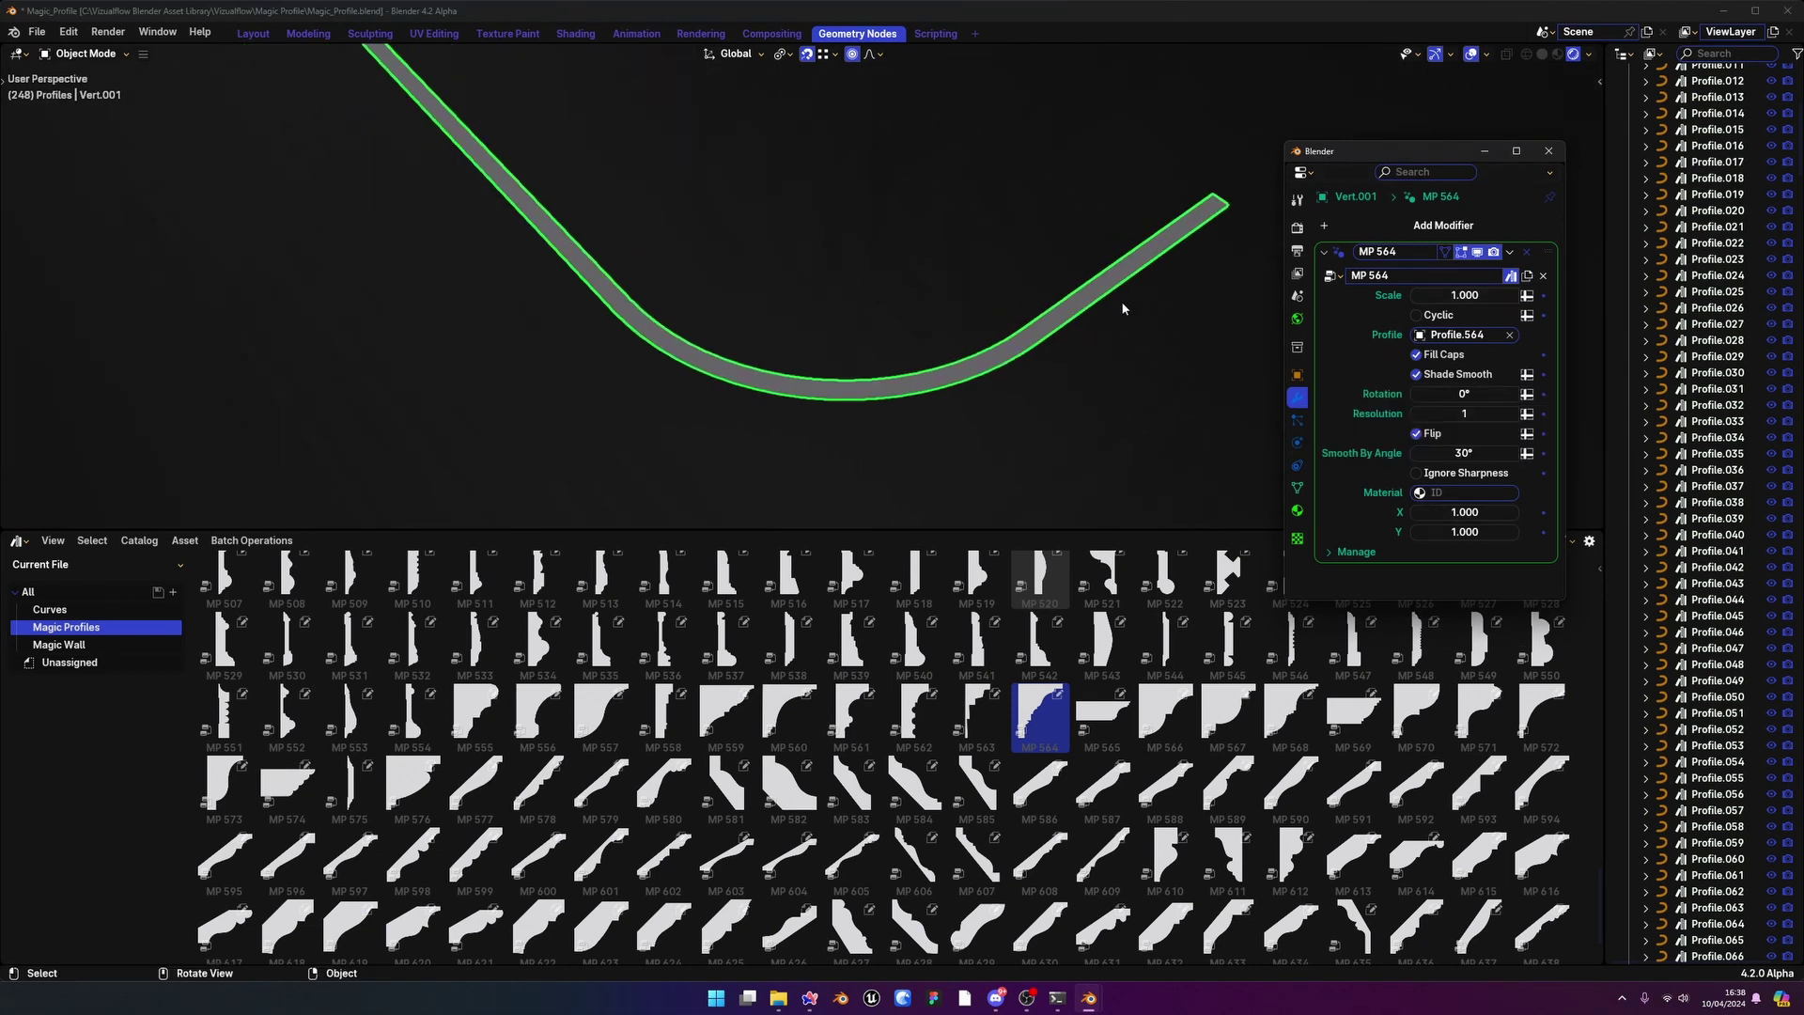
{"action": "mouse_move", "coordinate": [1123, 308]}
{"action": "middle_mouse_down"}
{"action": "mouse_move", "coordinate": [983, 282]}
{"action": "mouse_move", "coordinate": [1107, 354]}
{"action": "mouse_move", "coordinate": [1011, 354]}
{"action": "mouse_move", "coordinate": [1033, 360]}
{"action": "mouse_move", "coordinate": [1023, 335]}
{"action": "mouse_move", "coordinate": [1066, 380]}
{"action": "mouse_move", "coordinate": [965, 365]}
{"action": "middle_mouse_up"}
{"action": "key", "text": "z"}
{"action": "left_click", "coordinate": [1077, 389]}
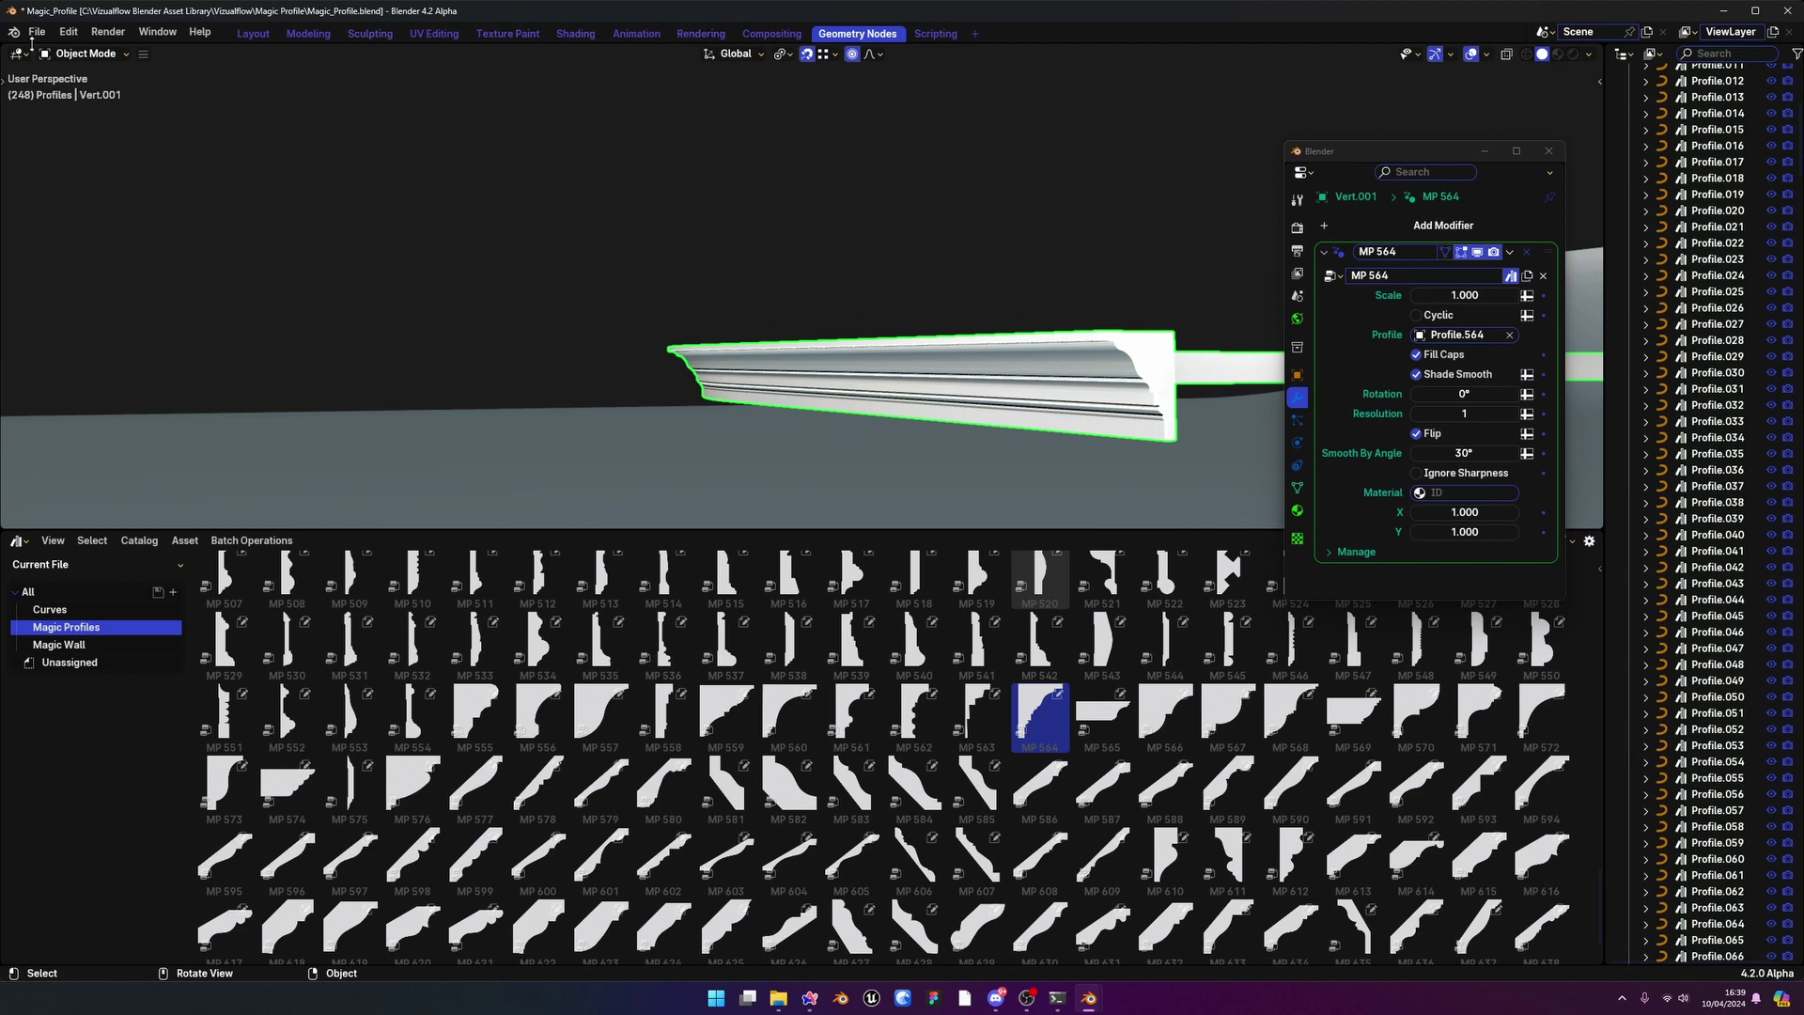
Split the 3D viewport, turn the new area into a Geometry Node Editor for MP 564, and widen it and its sidebar
{"action": "left_click_drag", "start_coordinate": [4, 47], "coordinate": [556, 141]}
{"action": "left_click", "coordinate": [16, 54]}
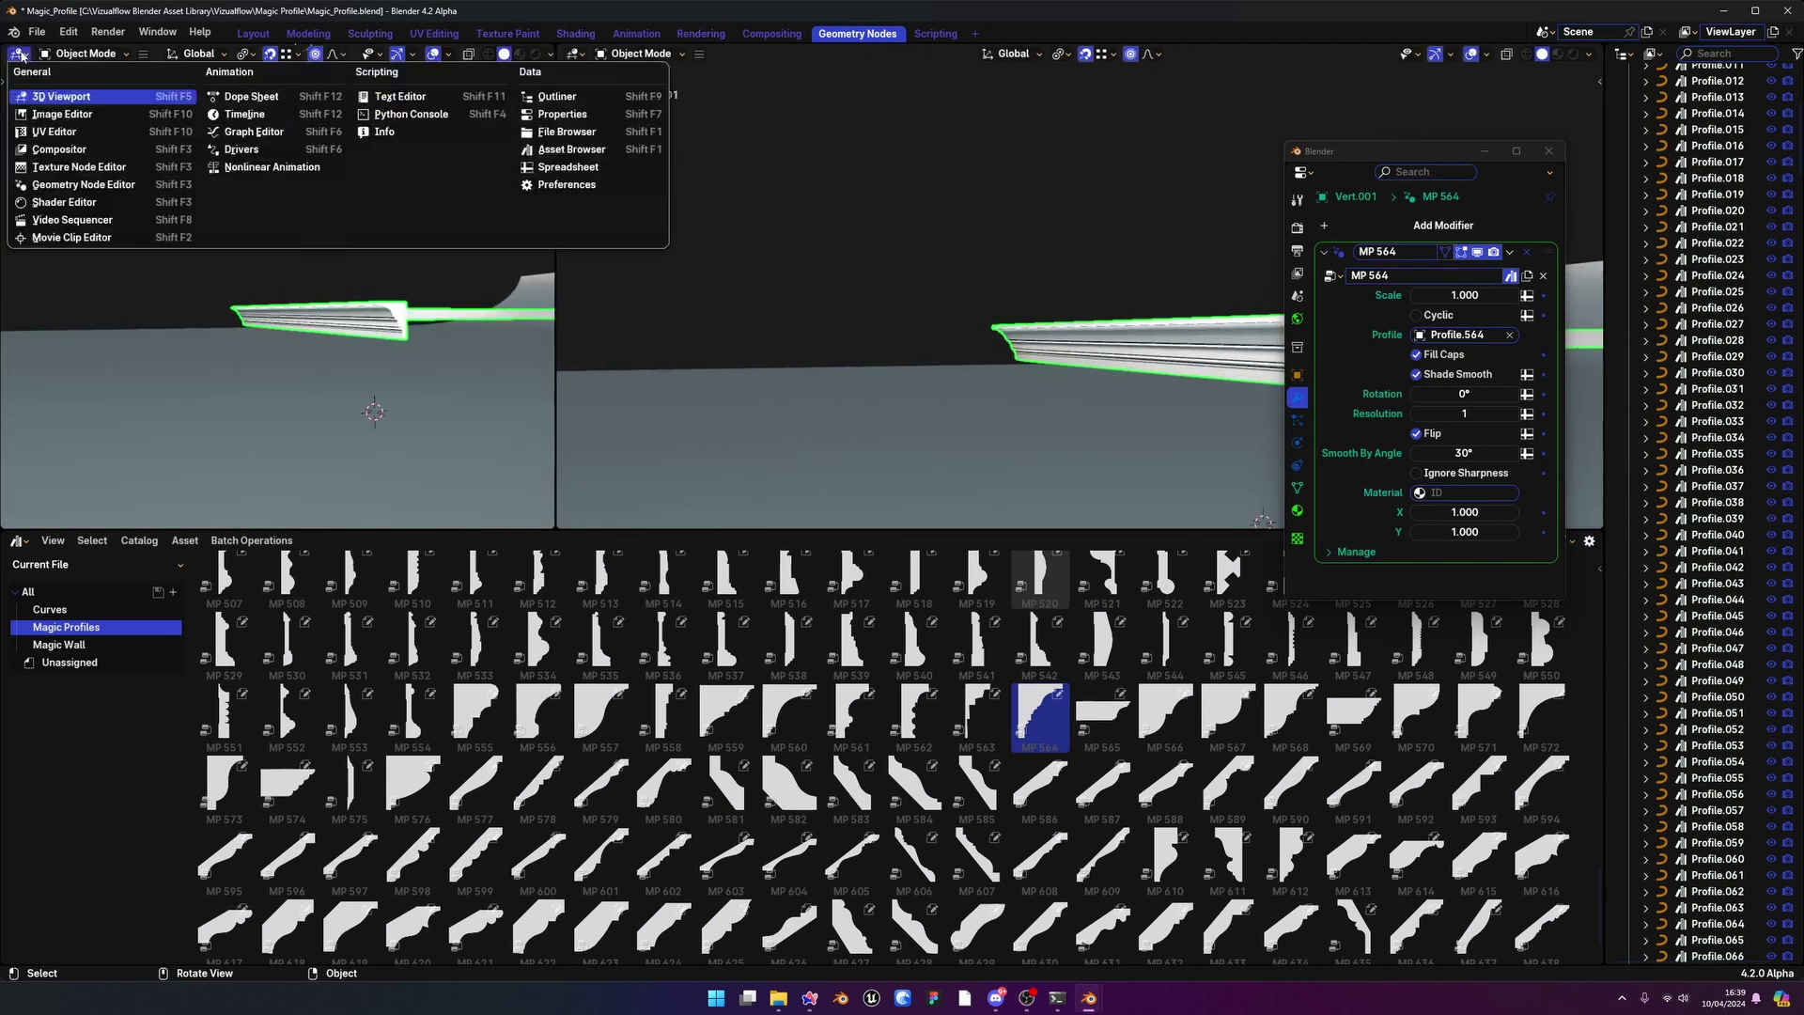
{"action": "left_click", "coordinate": [83, 186]}
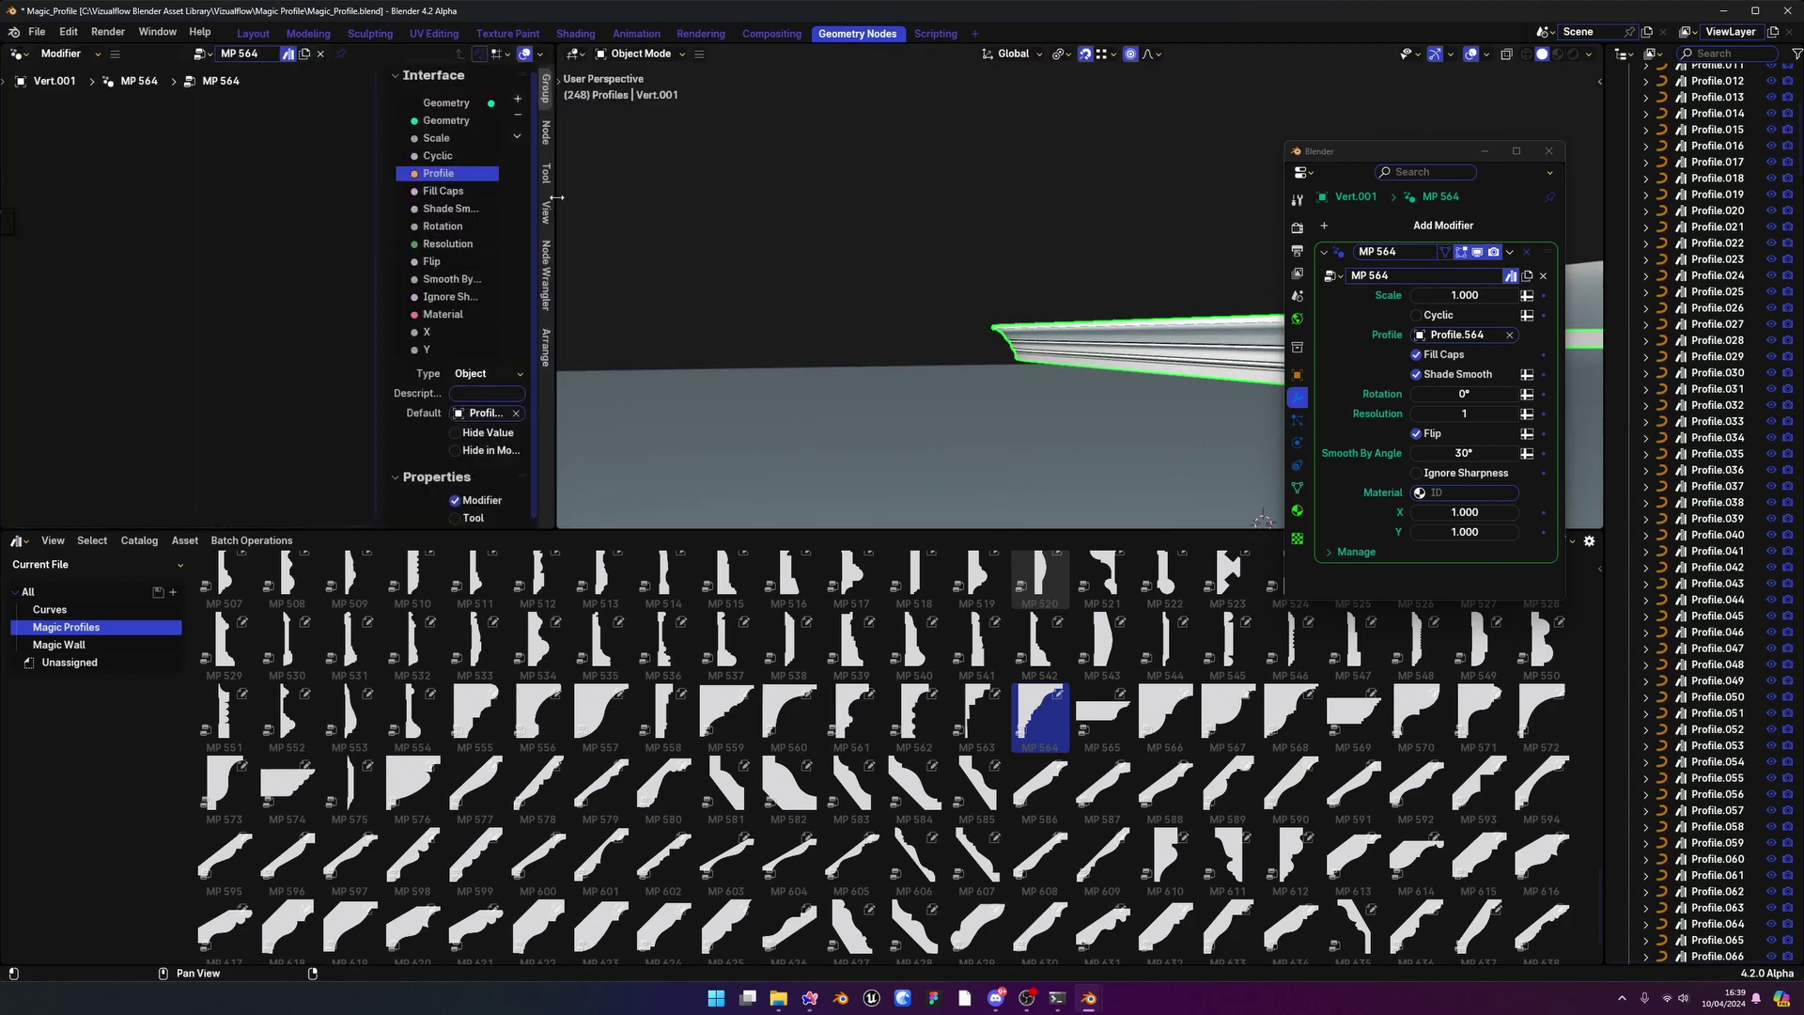
{"action": "left_click_drag", "start_coordinate": [557, 197], "coordinate": [752, 218]}
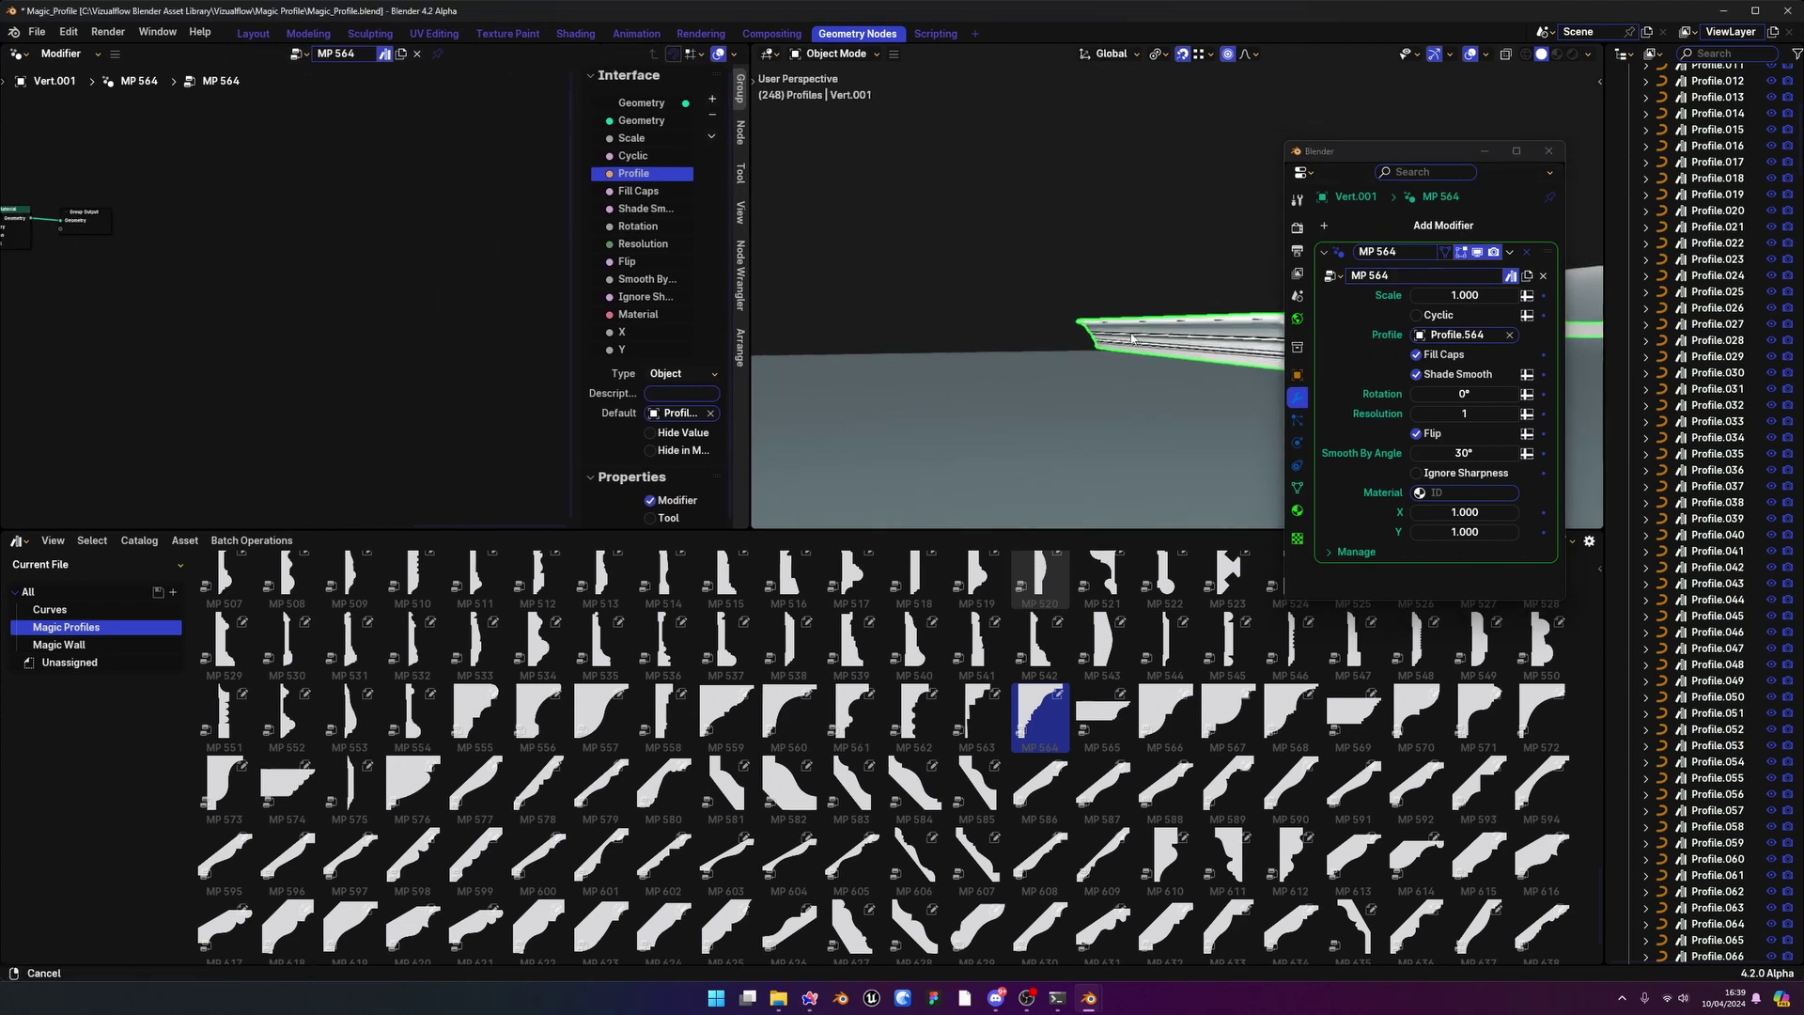
{"action": "left_click_drag", "start_coordinate": [1133, 338], "coordinate": [998, 343]}
{"action": "middle_click_drag", "start_coordinate": [250, 186], "coordinate": [504, 230]}
{"action": "middle_click_drag", "start_coordinate": [268, 183], "coordinate": [405, 175]}
{"action": "left_click_drag", "start_coordinate": [749, 192], "coordinate": [797, 193]}
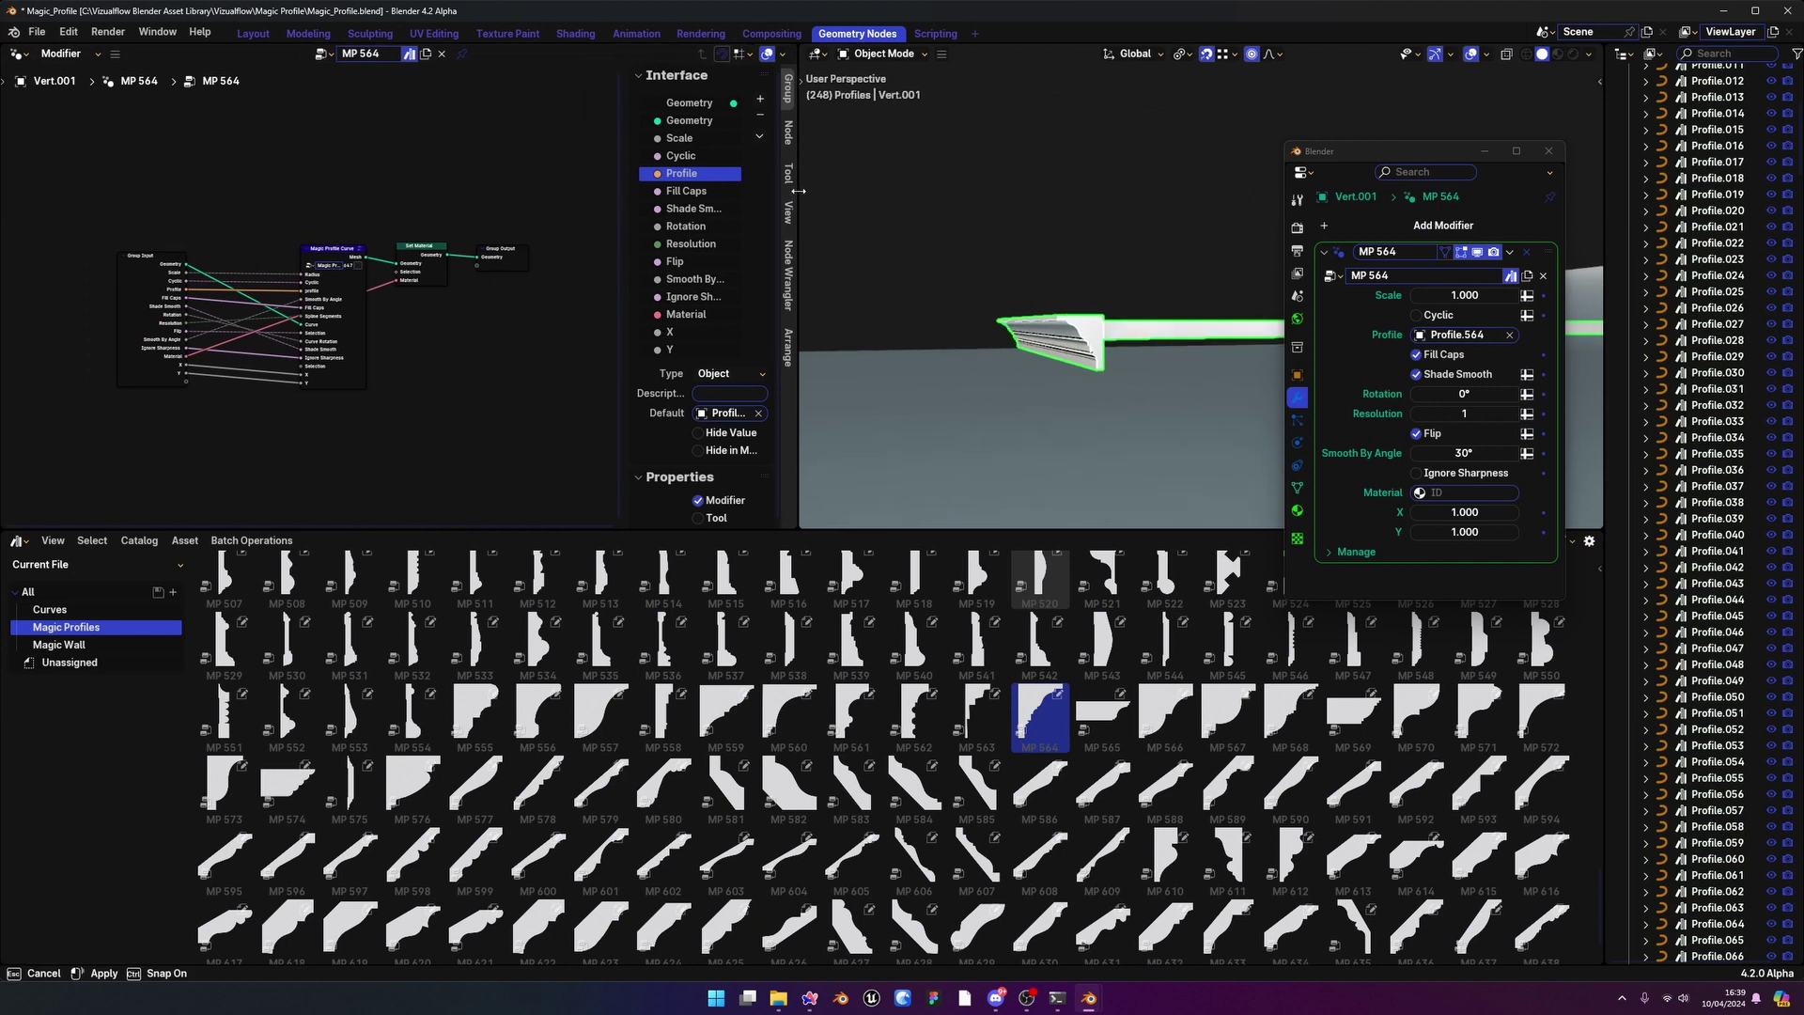
{"action": "left_click_drag", "start_coordinate": [624, 150], "coordinate": [566, 145]}
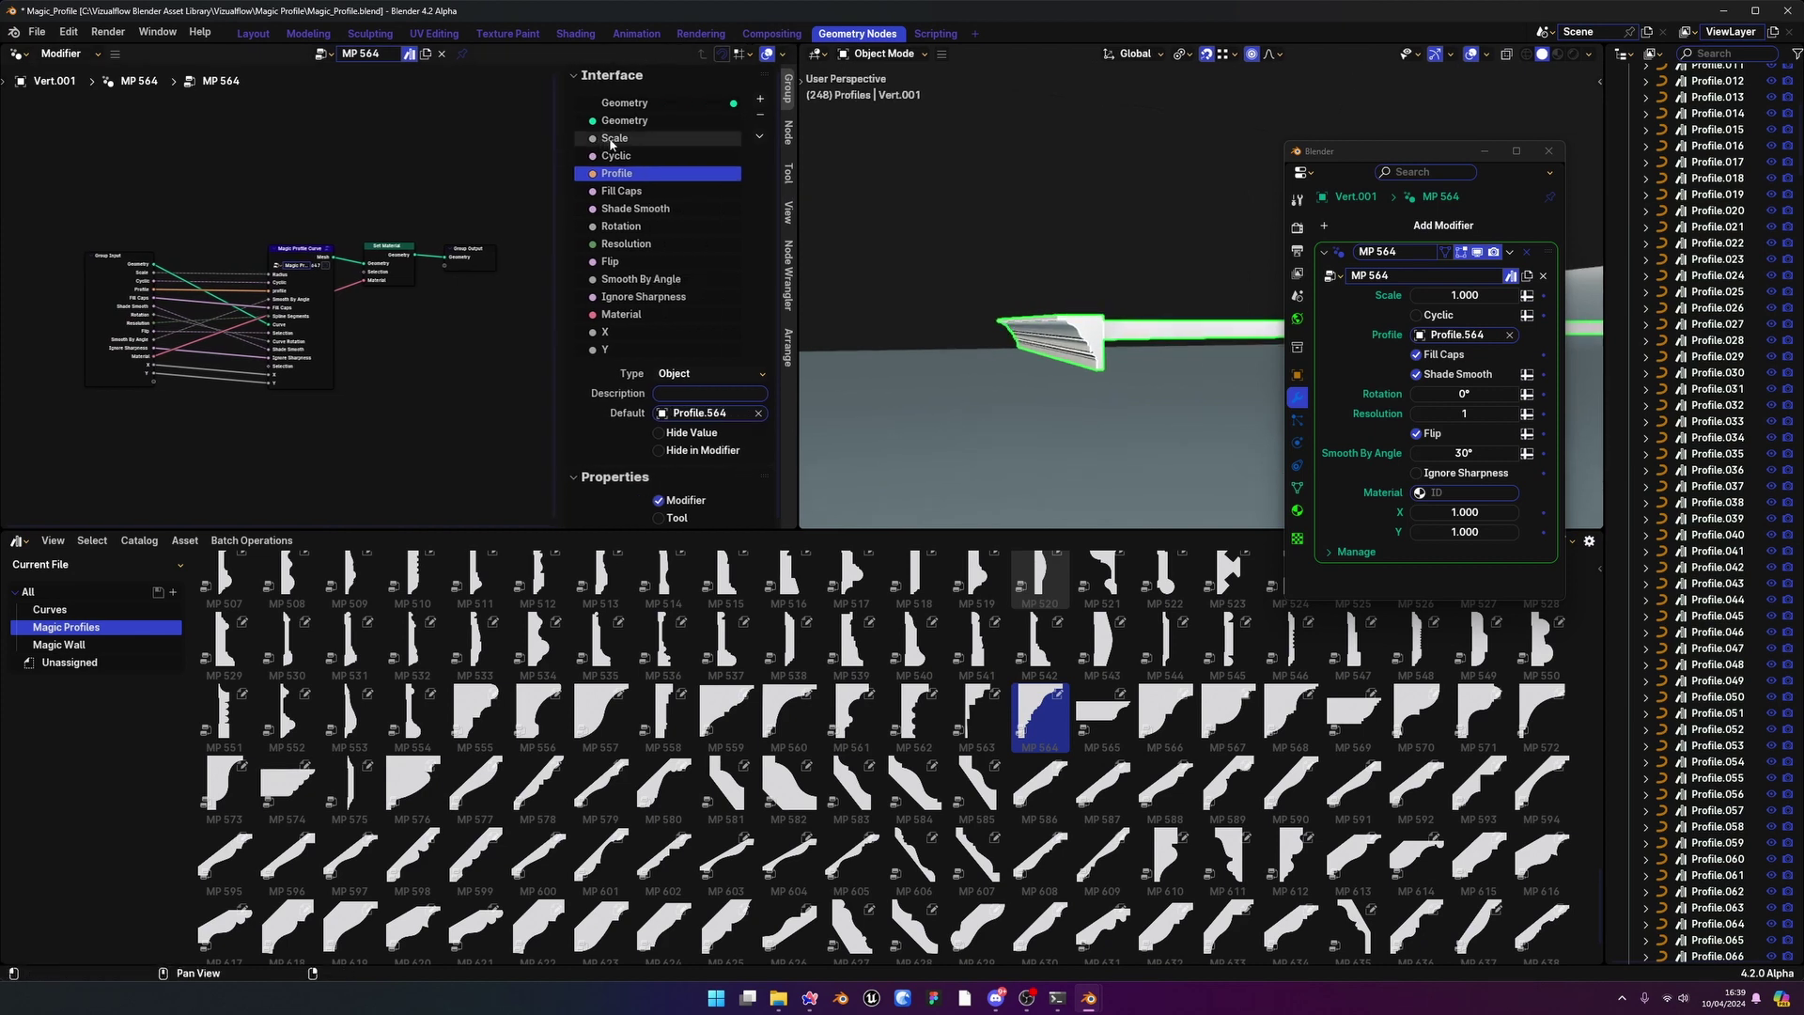
Inspect the Scale and Flip inputs of the MP 564 group and examine the nodes inside the Magic Profile Curve group
{"action": "left_click", "coordinate": [612, 139]}
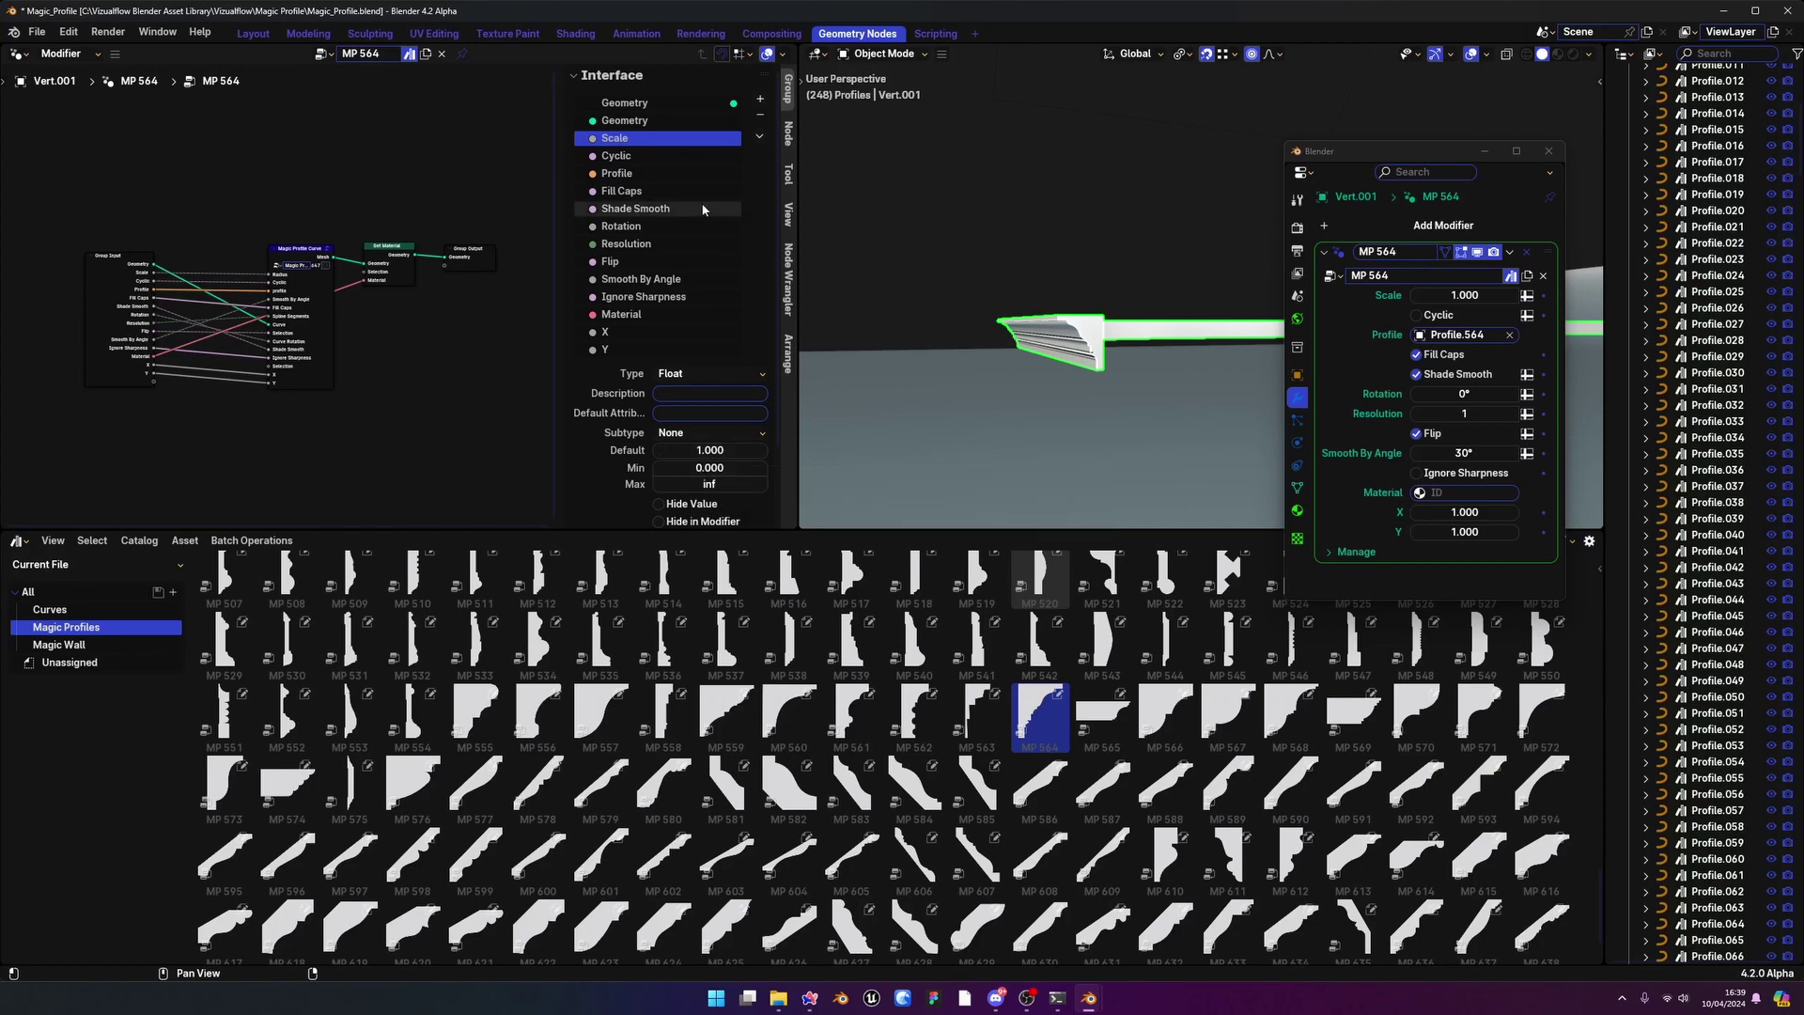
{"action": "left_click", "coordinate": [616, 263]}
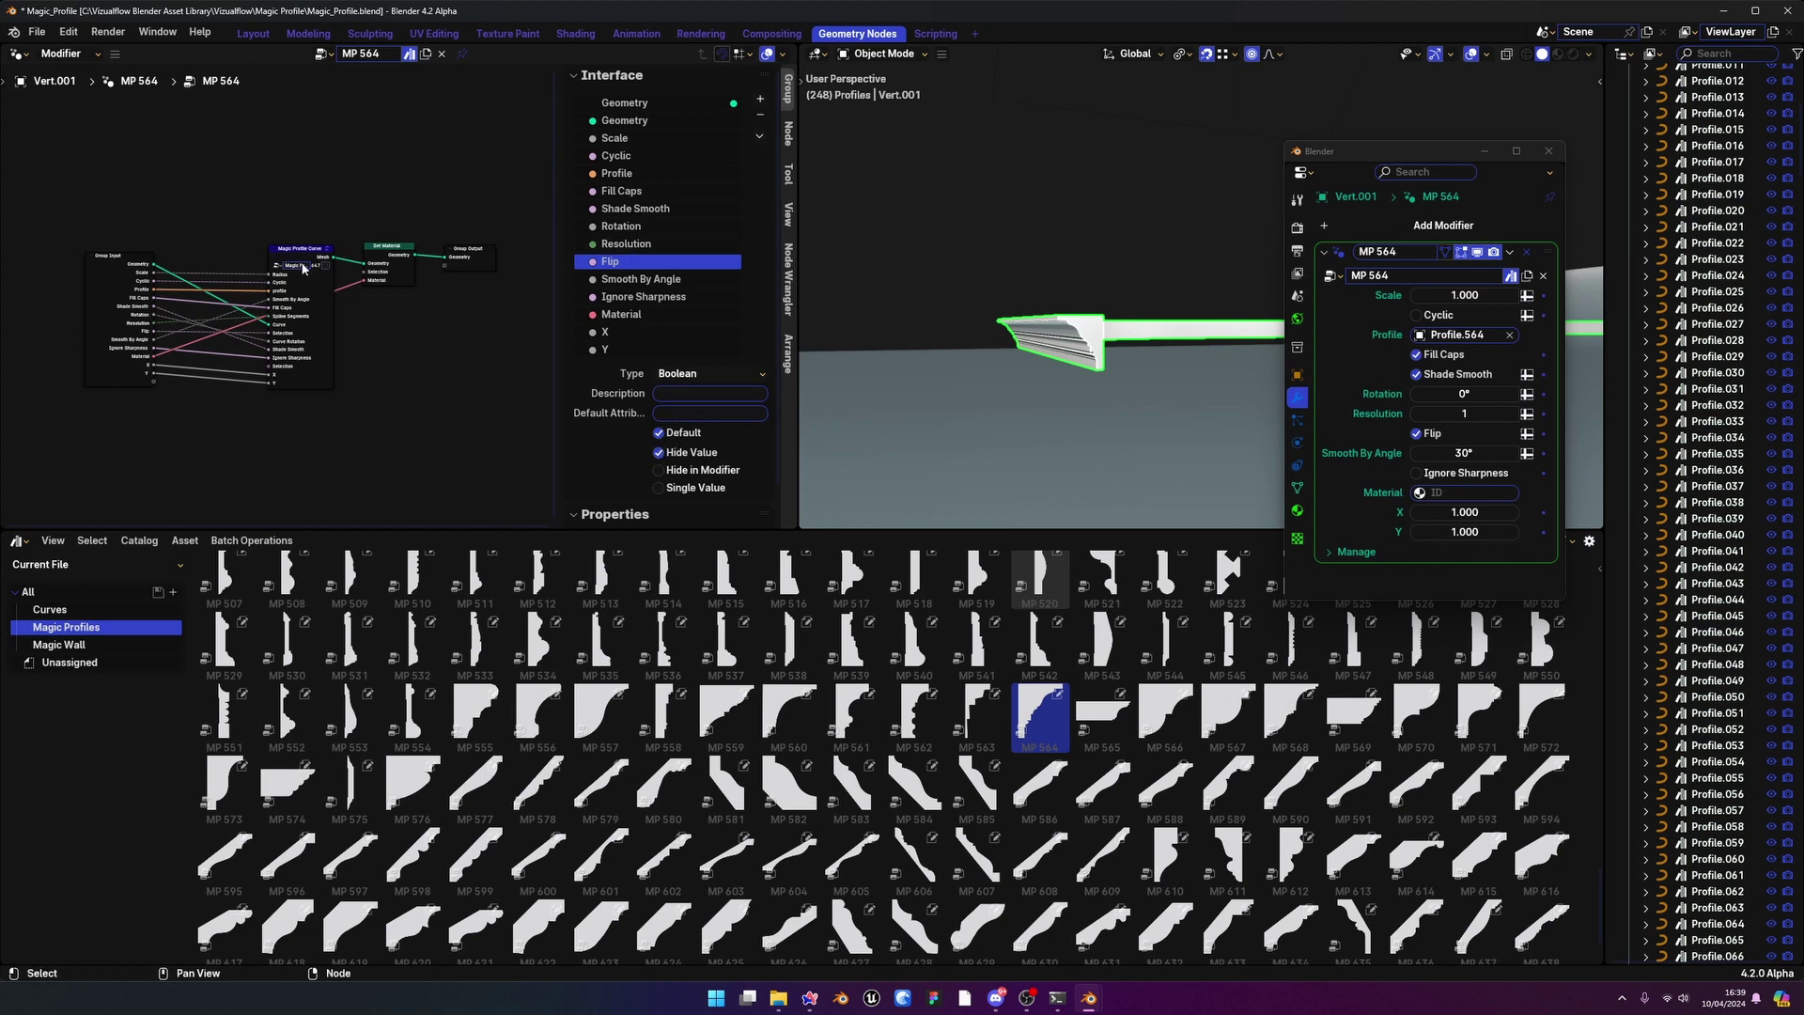
{"action": "scroll", "coordinate": [304, 268], "scroll_direction": "up", "scroll_amount": 4}
{"action": "left_click", "coordinate": [289, 233]}
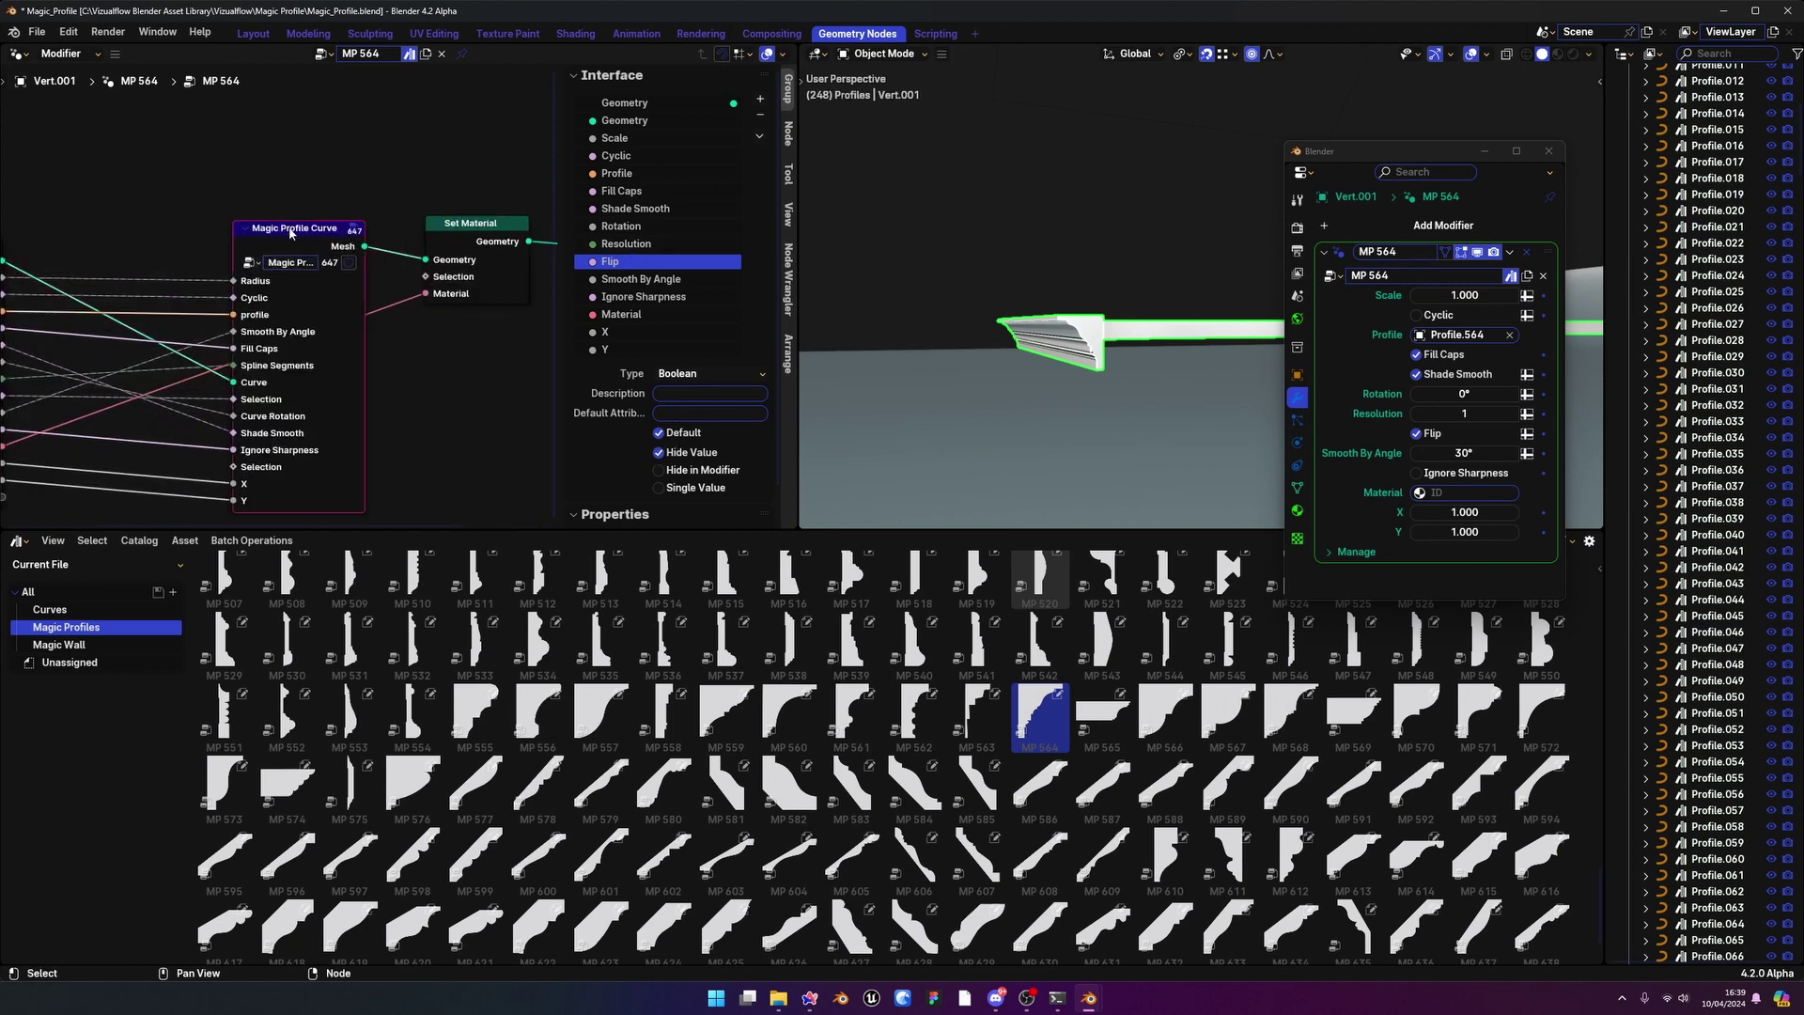
{"action": "key", "text": "Tab"}
{"action": "scroll", "coordinate": [357, 315], "scroll_direction": "down", "scroll_amount": 4}
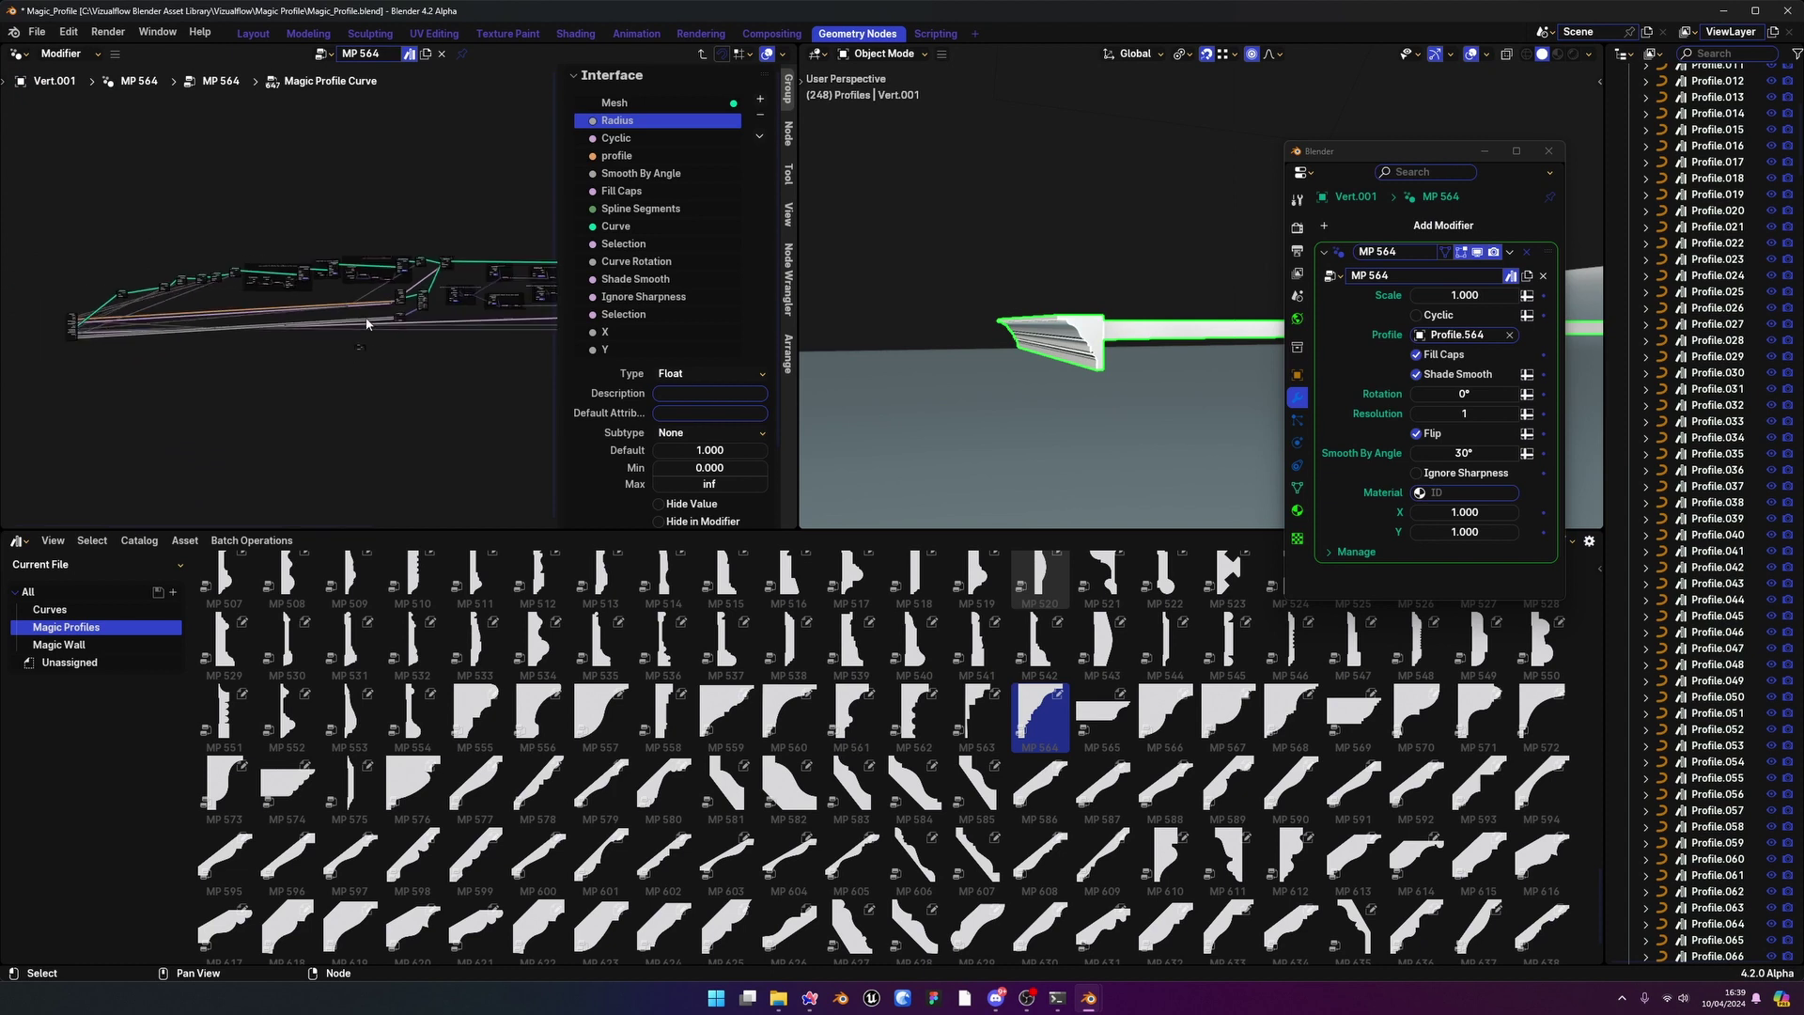
{"action": "middle_click_drag", "start_coordinate": [443, 206], "coordinate": [408, 201]}
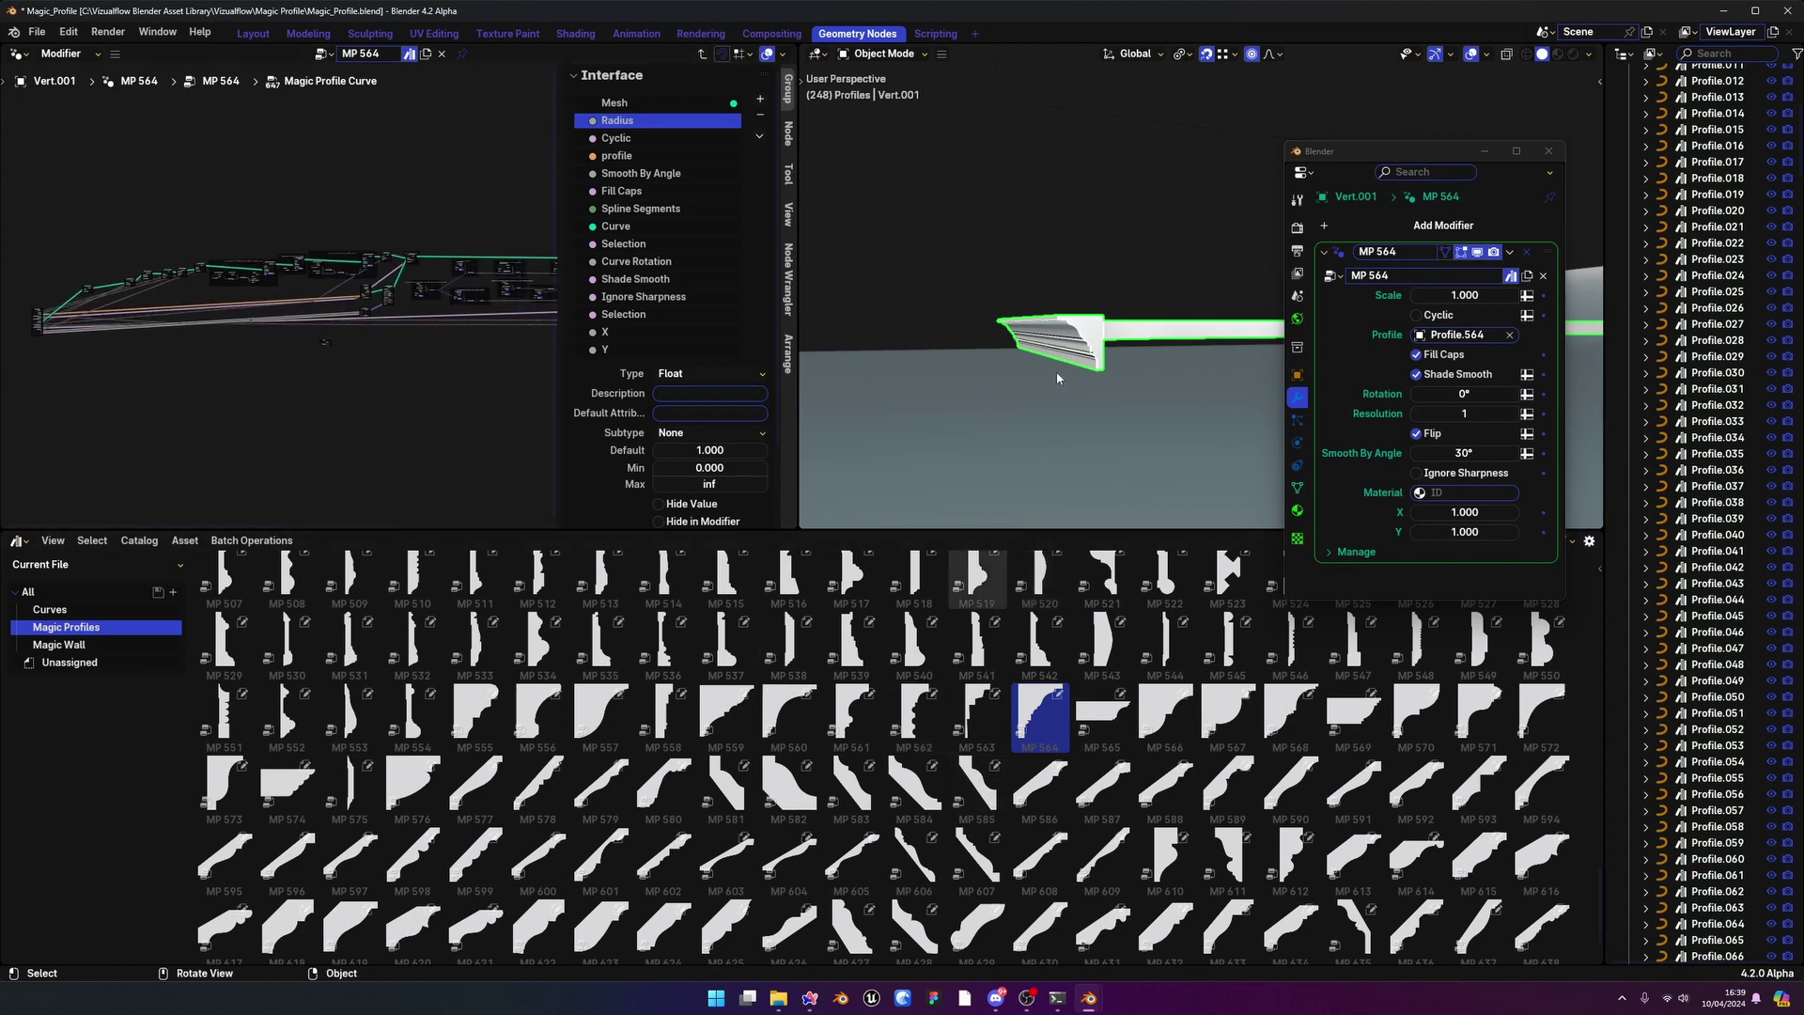
{"action": "scroll", "coordinate": [366, 230], "scroll_direction": "down", "scroll_amount": 4}
{"action": "middle_click_drag", "start_coordinate": [365, 229], "coordinate": [217, 246]}
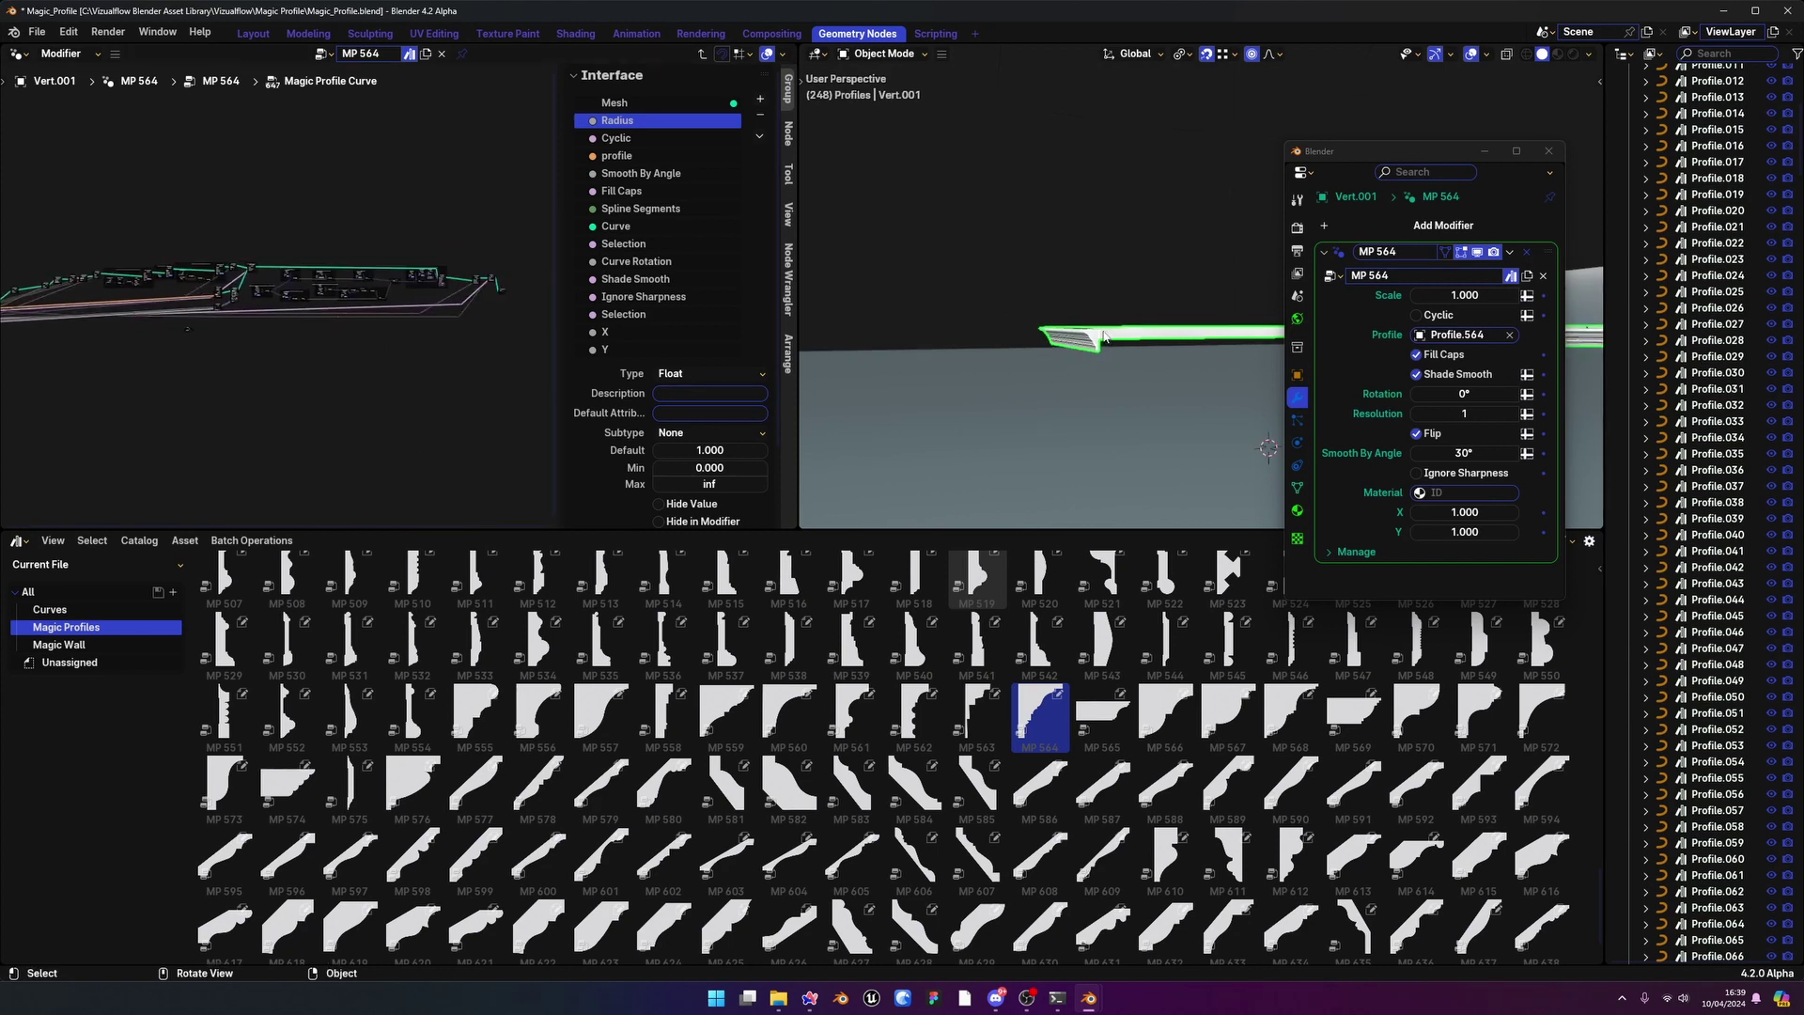
Remove the MP 564 modifier from the outline and minimise the floating properties window
{"action": "middle_click_drag", "start_coordinate": [1107, 348], "coordinate": [1034, 395]}
{"action": "middle_click_drag", "start_coordinate": [1033, 395], "coordinate": [818, 329]}
{"action": "scroll", "coordinate": [1145, 346], "scroll_direction": "up", "scroll_amount": 7}
{"action": "middle_click_drag", "start_coordinate": [1125, 272], "coordinate": [986, 240]}
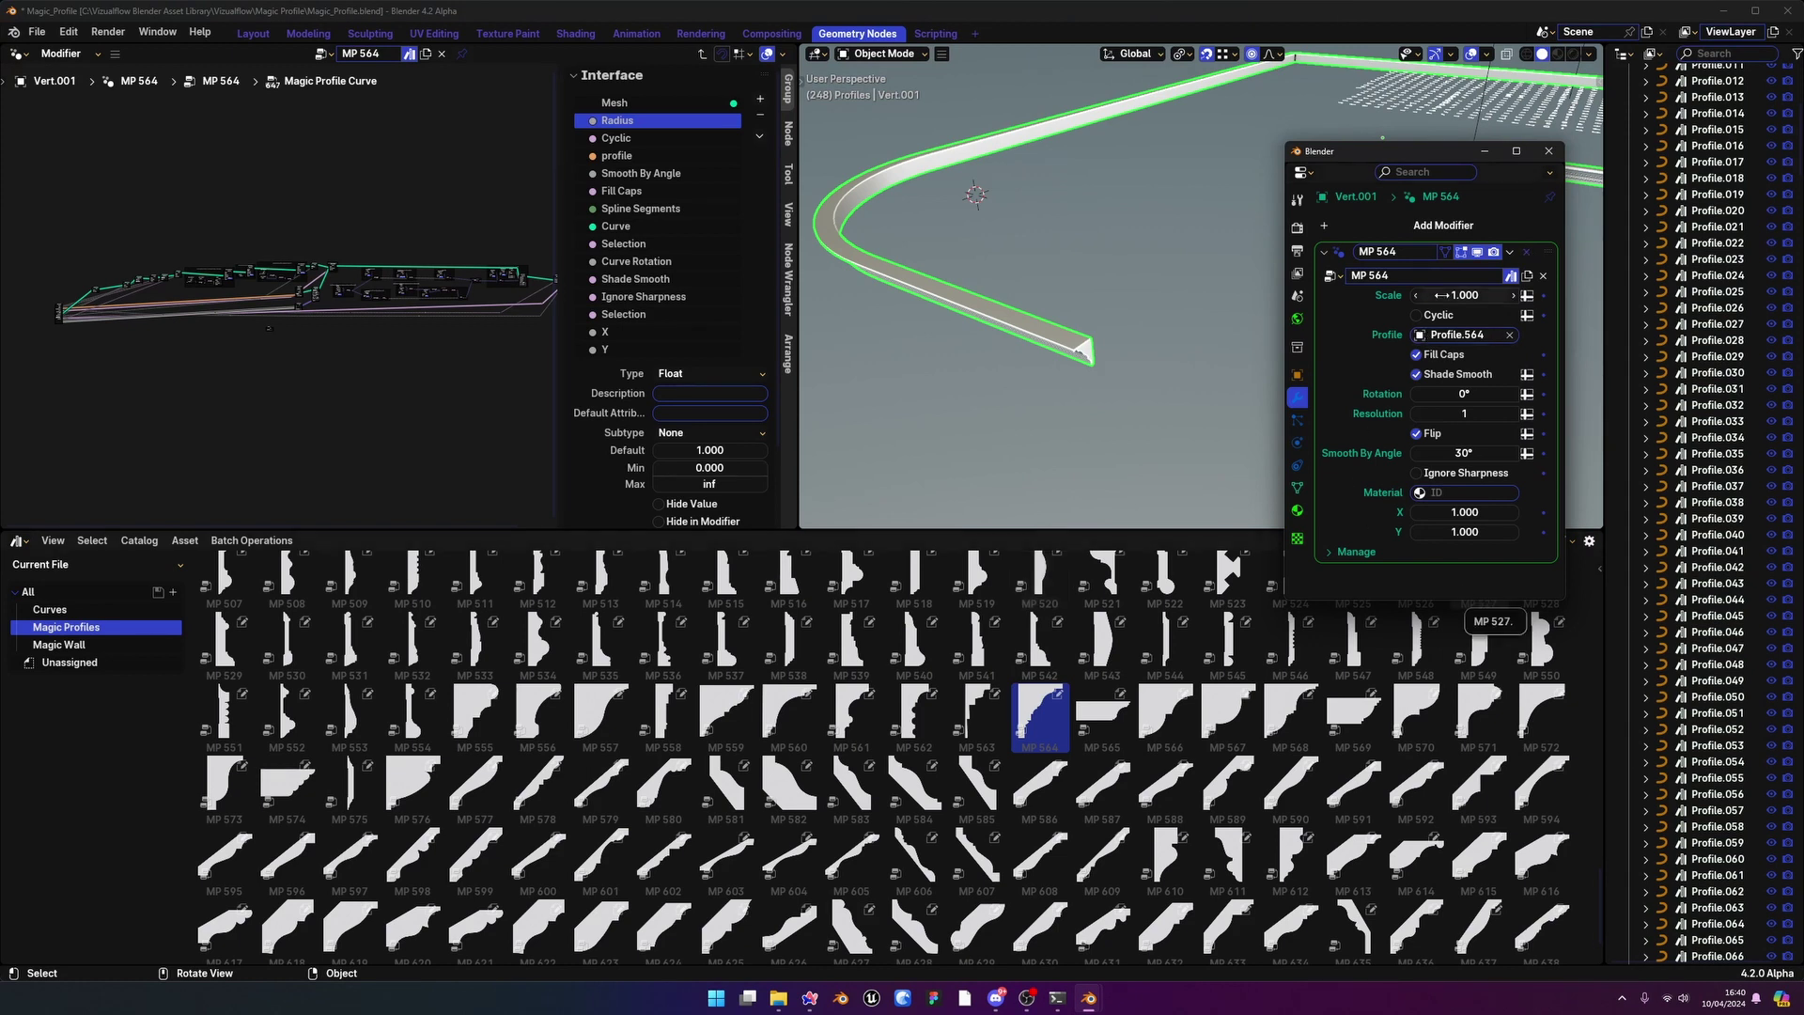
{"action": "left_click", "coordinate": [1525, 256]}
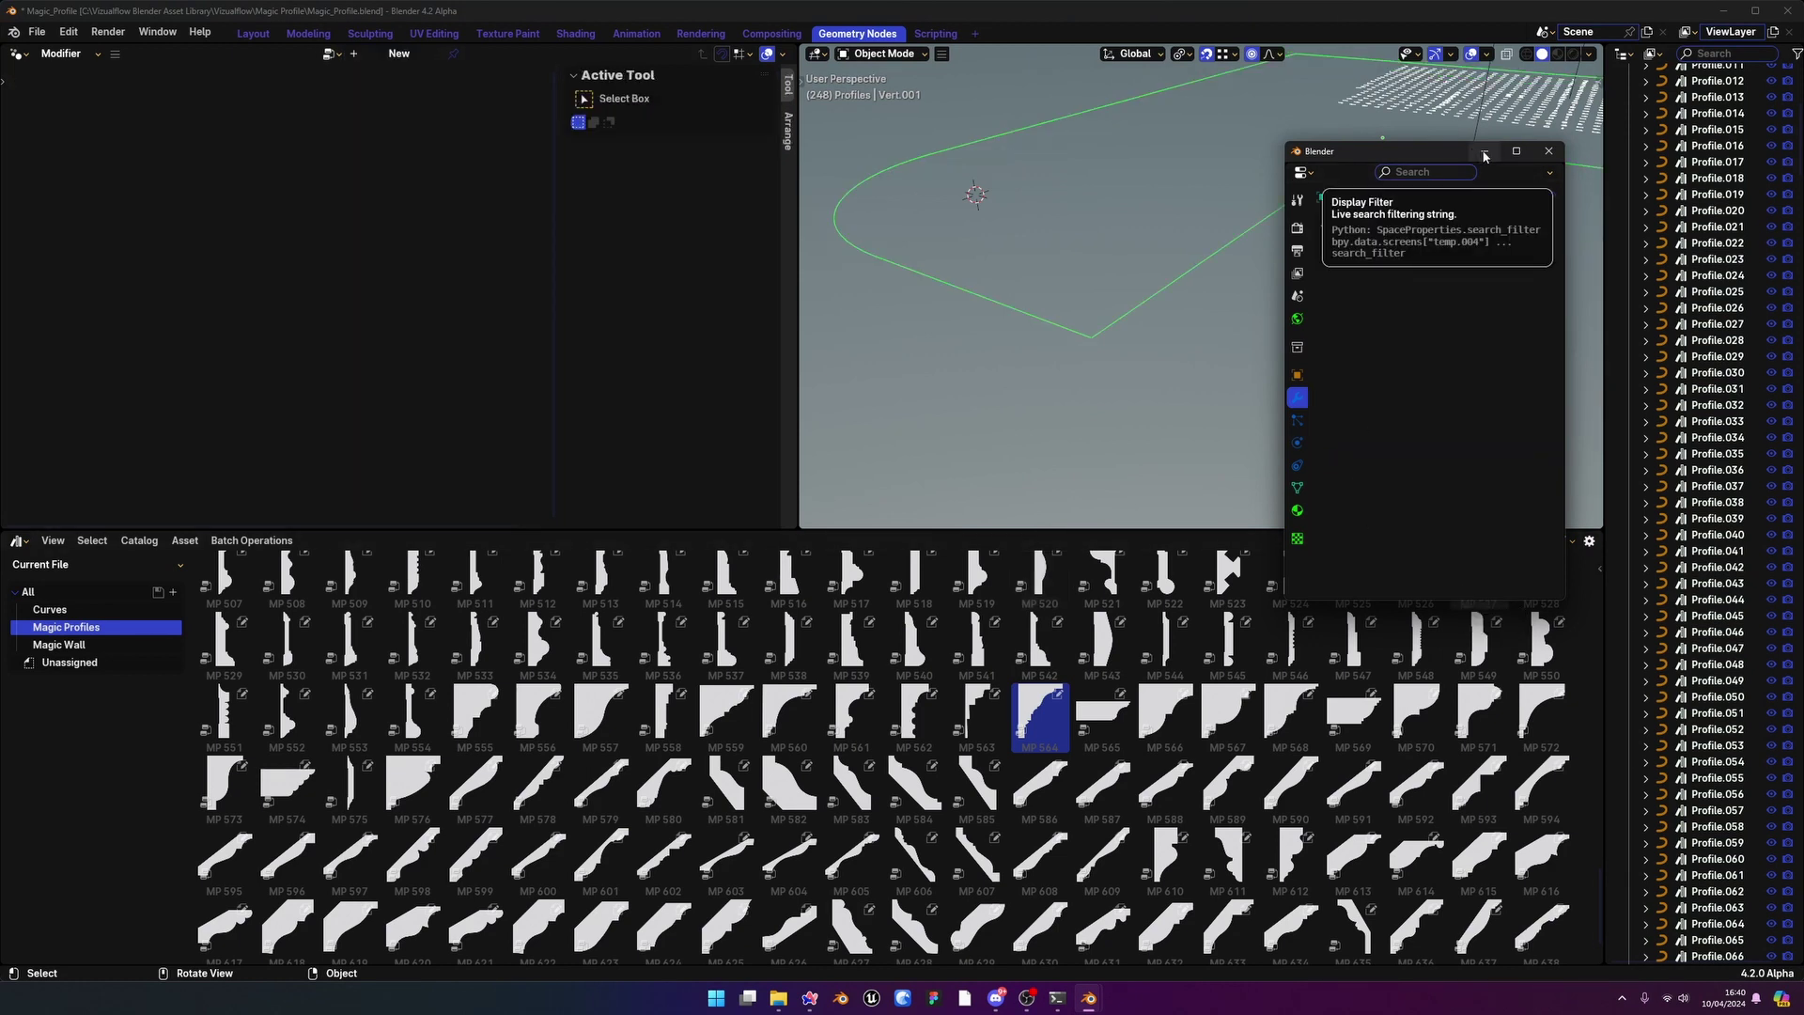
{"action": "left_click", "coordinate": [1484, 156]}
Switch the viewport to Rendered shading and show the Magic Wall area of the scene from the top
{"action": "middle_click_drag", "start_coordinate": [1183, 214], "coordinate": [1433, 338]}
{"action": "scroll", "coordinate": [1231, 253], "scroll_direction": "down", "scroll_amount": 7}
{"action": "key", "text": "z"}
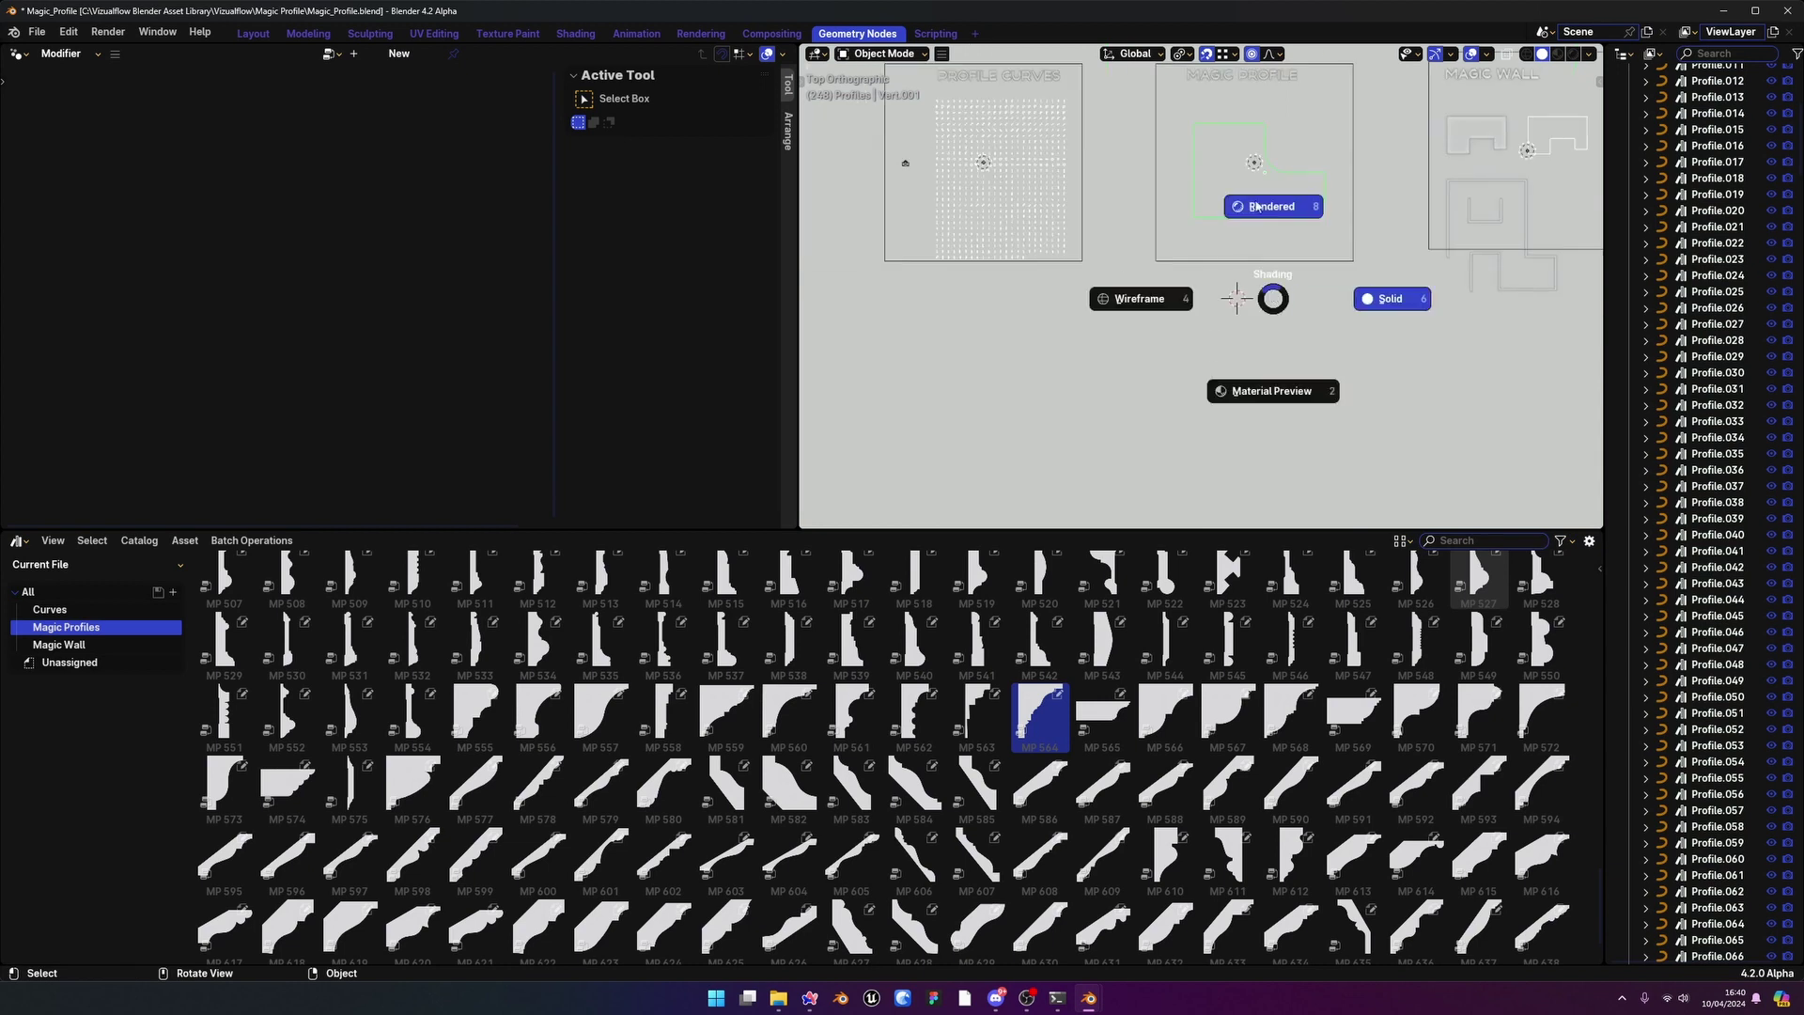
{"action": "left_click", "coordinate": [1257, 207]}
{"action": "scroll", "coordinate": [1287, 204], "scroll_direction": "up", "scroll_amount": 6}
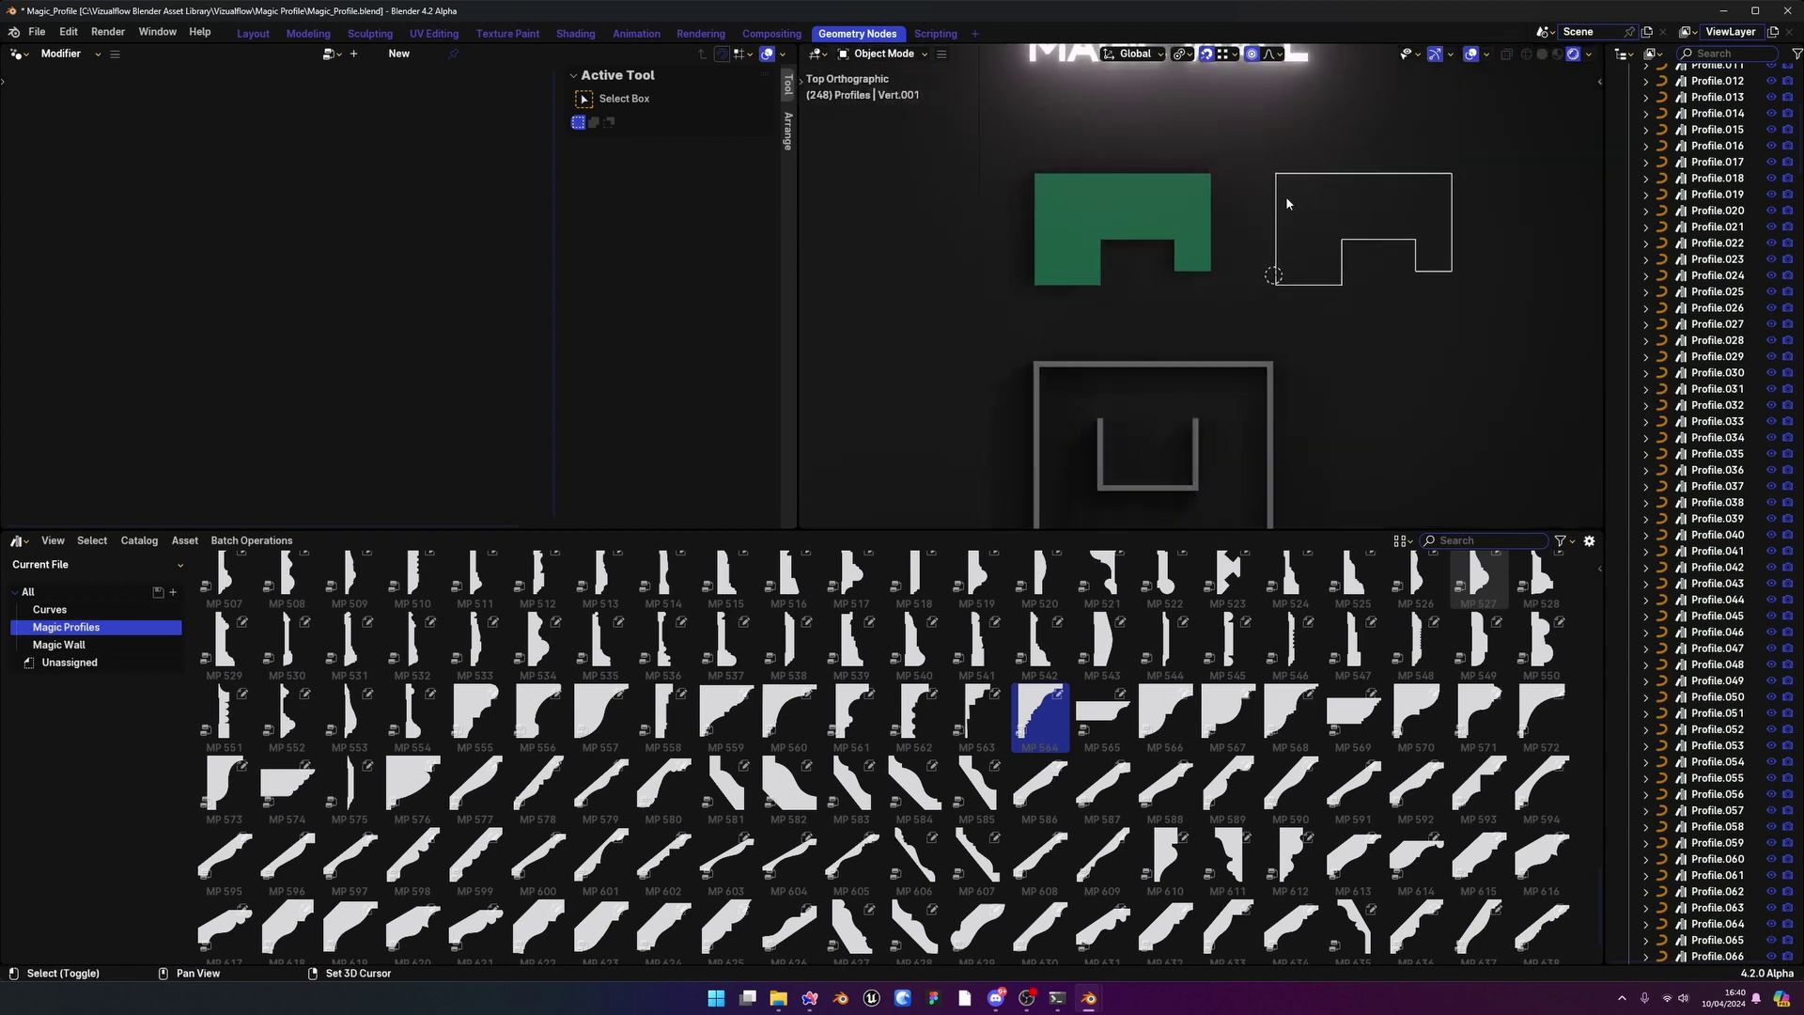
{"action": "scroll", "coordinate": [1221, 225], "scroll_direction": "up", "scroll_amount": 2}
Show the Magic Wall asset catalog and shrink the asset browser to give the viewport more height
{"action": "left_click", "coordinate": [84, 644]}
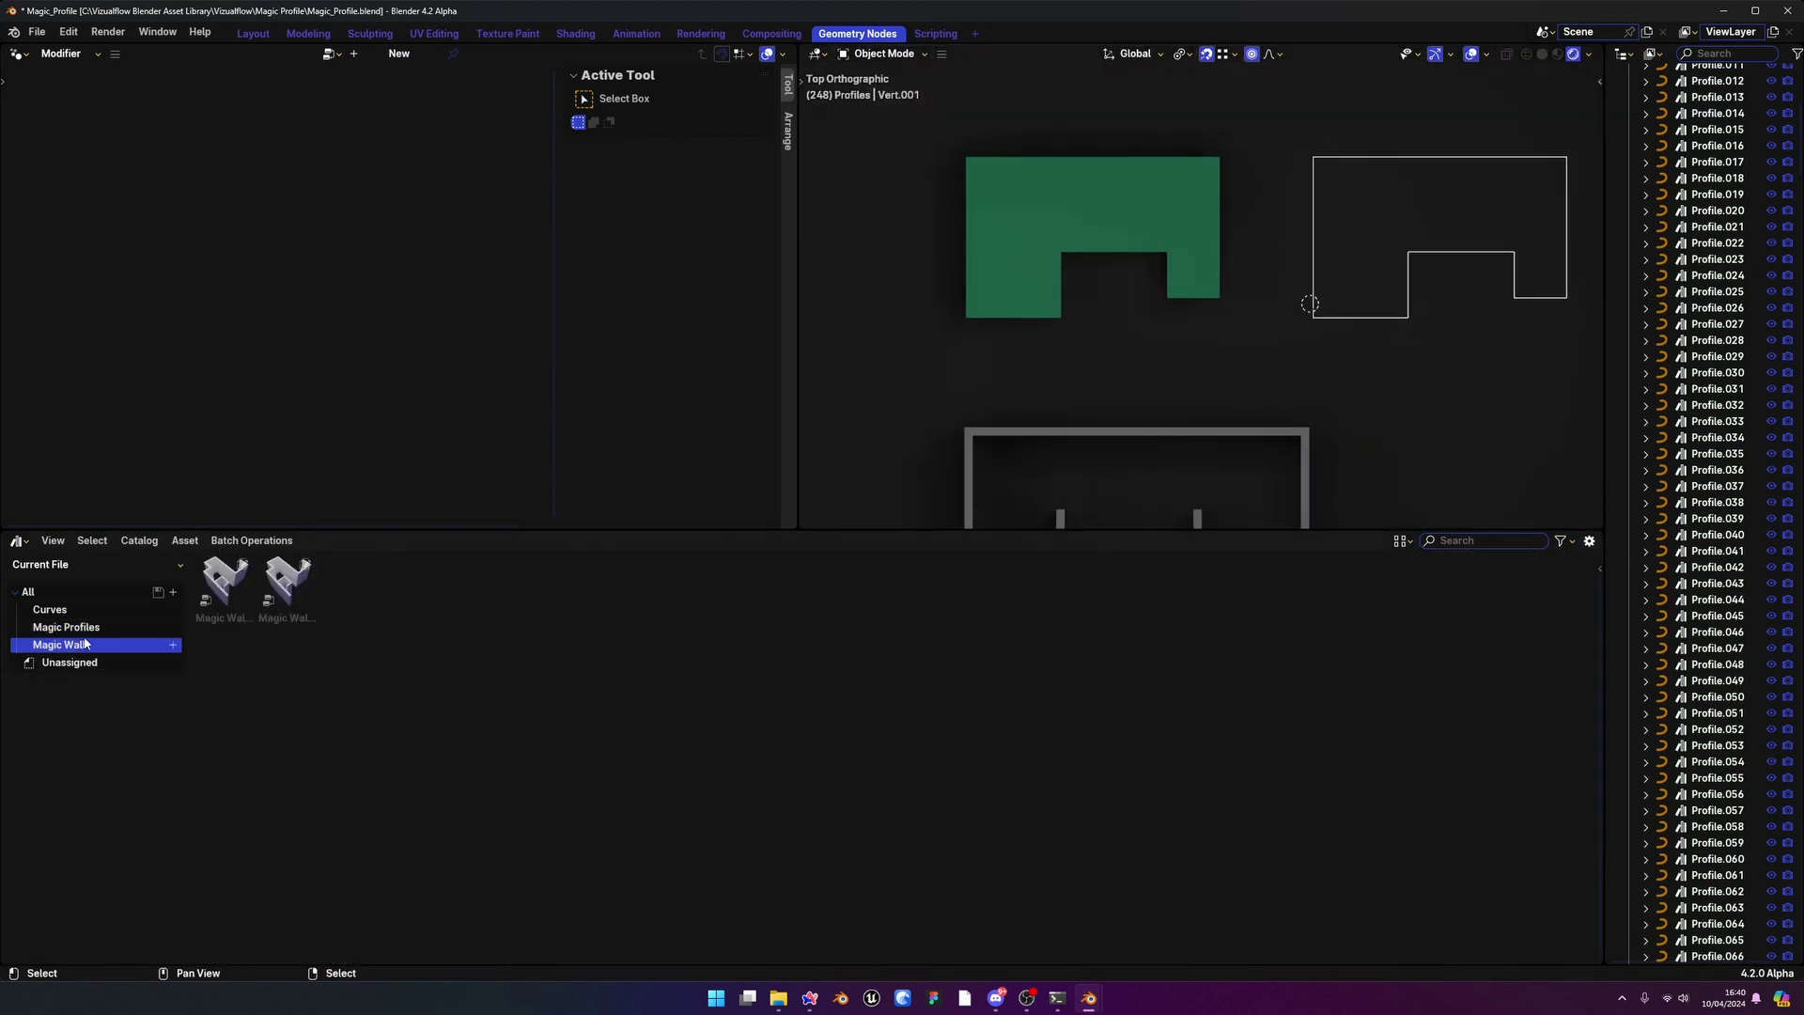
{"action": "left_click_drag", "start_coordinate": [455, 525], "coordinate": [455, 671]}
{"action": "mouse_move", "coordinate": [1211, 373]}
{"action": "middle_mouse_down", "text": "shift"}
{"action": "mouse_move", "coordinate": [1245, 422]}
{"action": "mouse_move", "coordinate": [1228, 355]}
{"action": "middle_mouse_up", "text": "shift"}
{"action": "scroll", "coordinate": [1244, 422], "scroll_direction": "down", "scroll_amount": 2}
{"action": "scroll", "coordinate": [1227, 353], "scroll_direction": "down", "scroll_amount": 1}
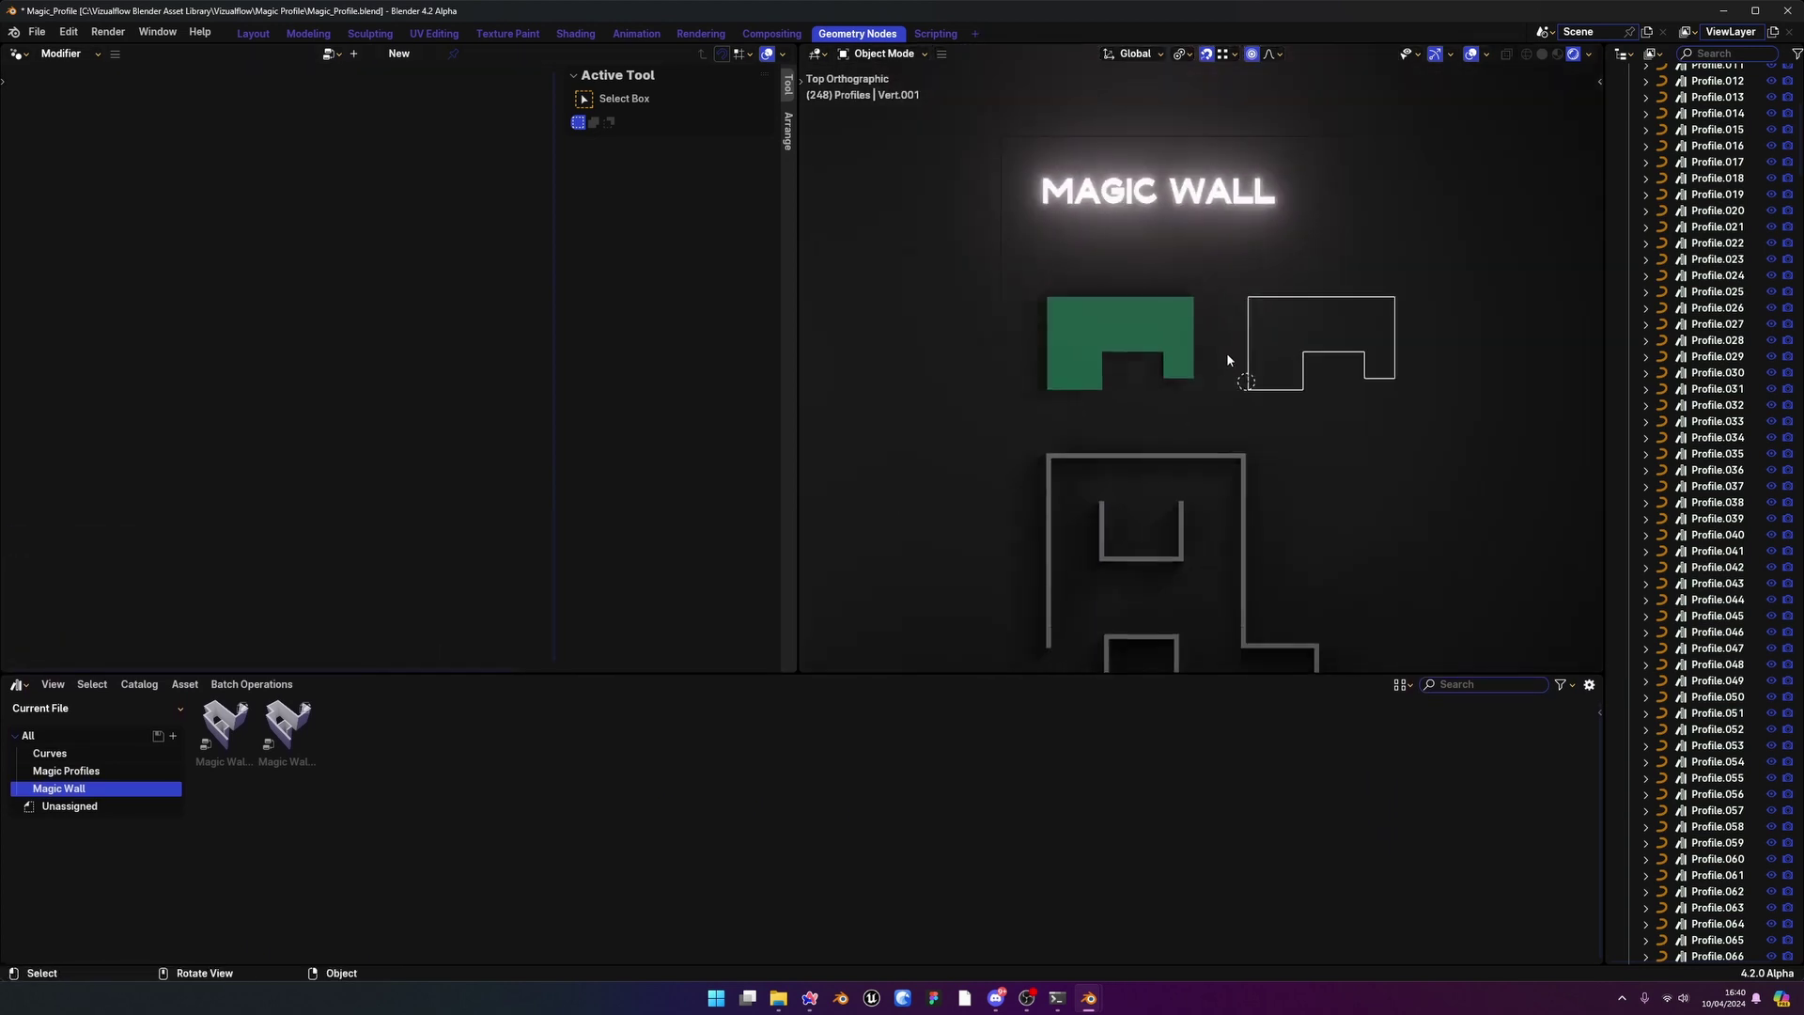
Examine the green face and the wire outline beside it in the Magic Wall area
{"action": "scroll", "coordinate": [1192, 329], "scroll_direction": "up", "scroll_amount": 4}
{"action": "scroll", "coordinate": [1123, 354], "scroll_direction": "up", "scroll_amount": 2}
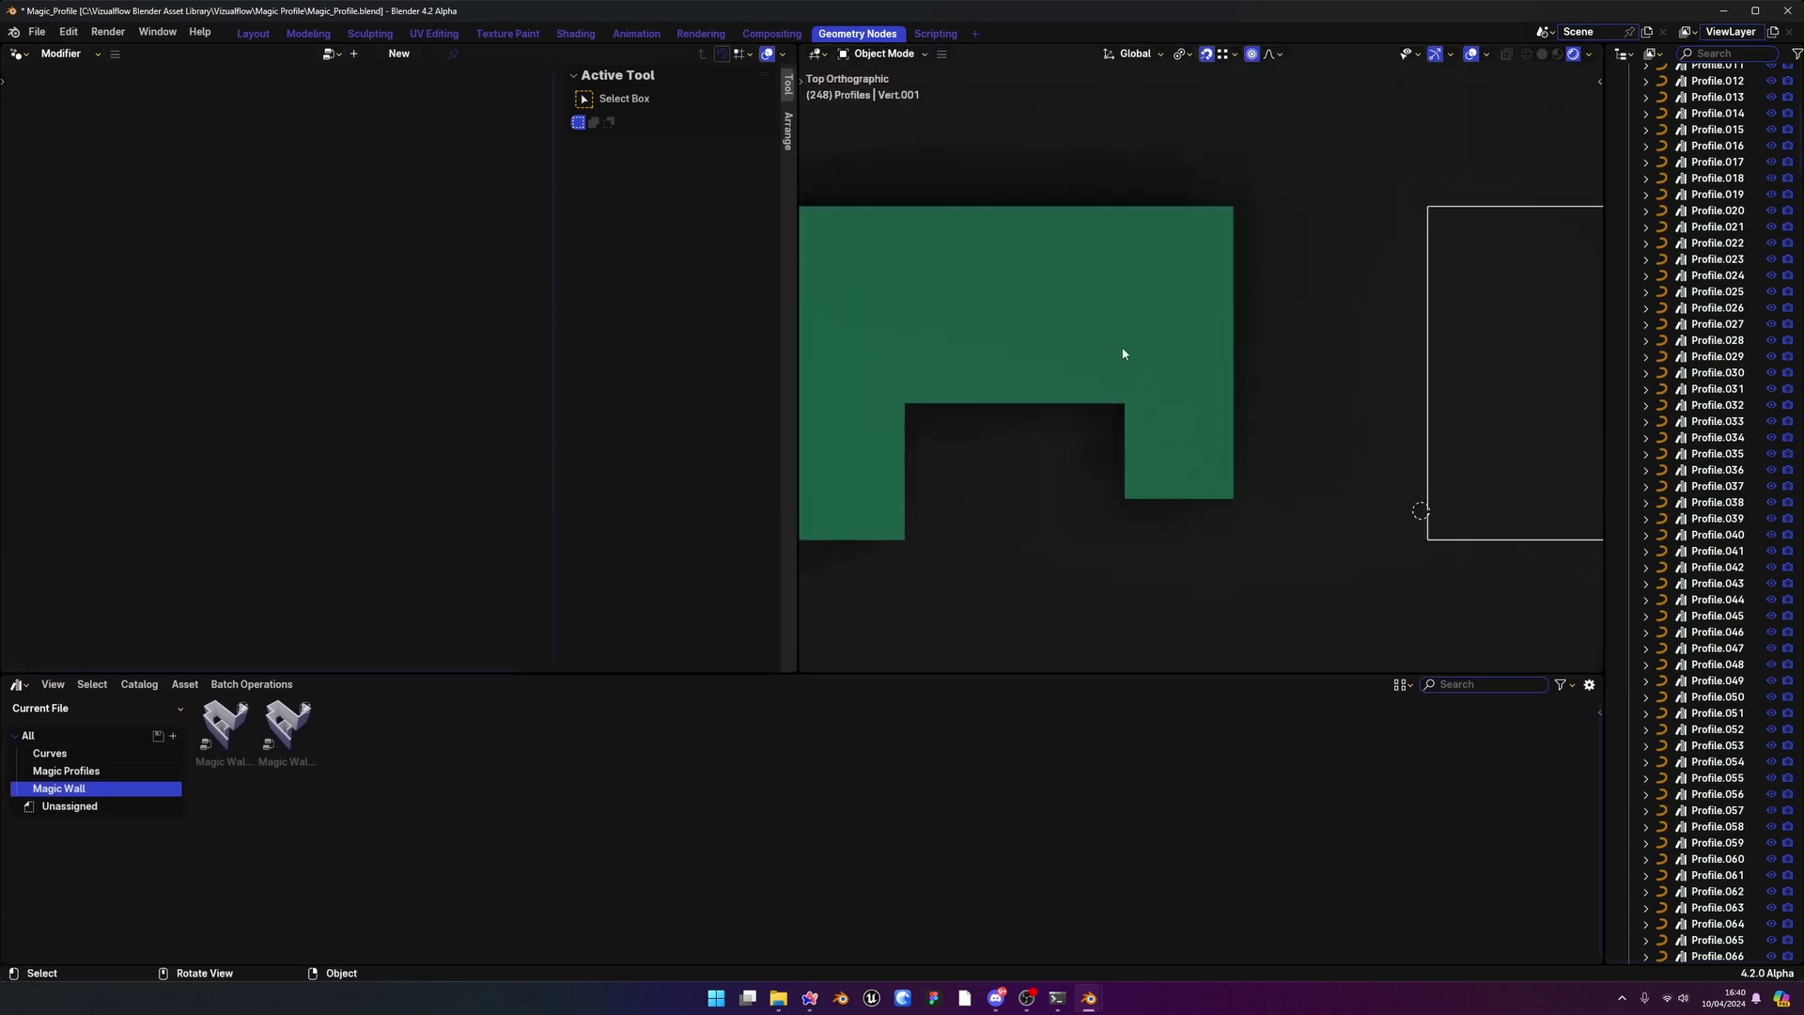
{"action": "scroll", "coordinate": [1183, 378], "scroll_direction": "down", "scroll_amount": 1}
{"action": "middle_click_drag", "start_coordinate": [1182, 372], "coordinate": [1257, 377], "text": "shift"}
{"action": "scroll", "coordinate": [1170, 343], "scroll_direction": "up", "scroll_amount": 1}
{"action": "middle_click_drag", "start_coordinate": [1390, 365], "coordinate": [1268, 364], "text": "shift"}
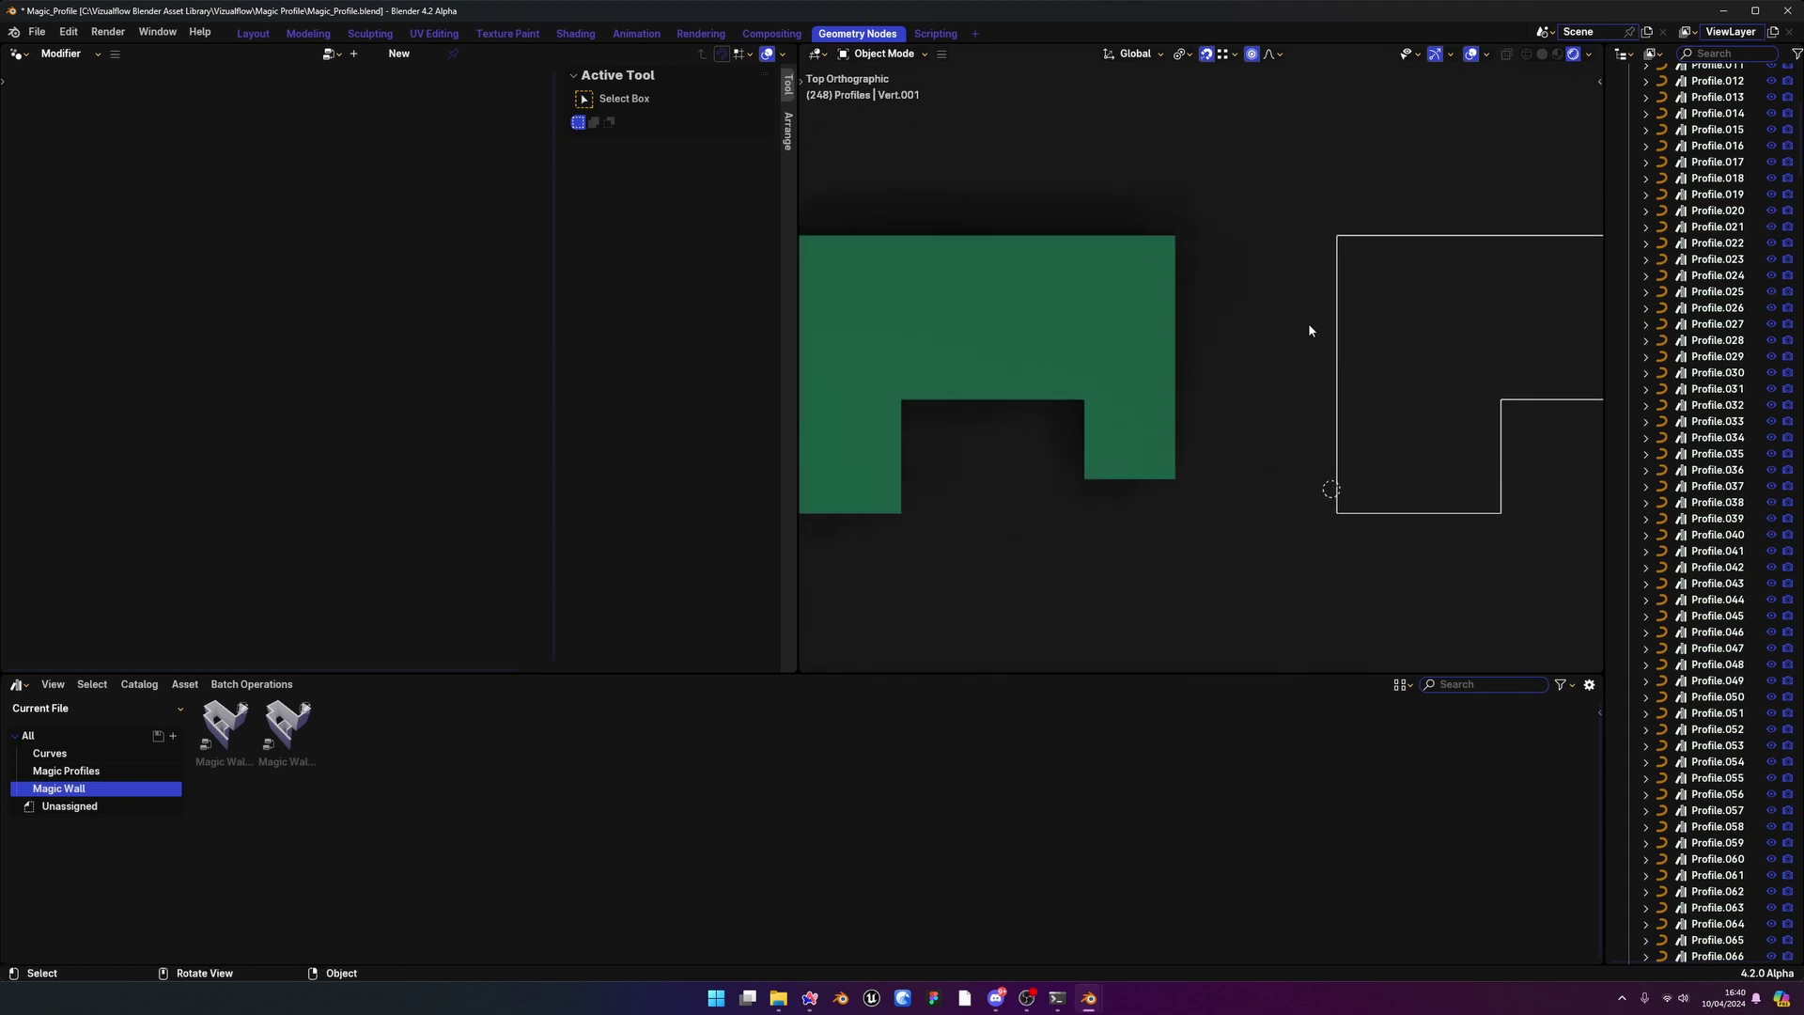
{"action": "scroll", "coordinate": [1236, 338], "scroll_direction": "down", "scroll_amount": 1}
{"action": "scroll", "coordinate": [1297, 338], "scroll_direction": "left", "scroll_amount": 1, "text": "ctrl"}
{"action": "scroll", "coordinate": [1221, 370], "scroll_direction": "up", "scroll_amount": 1}
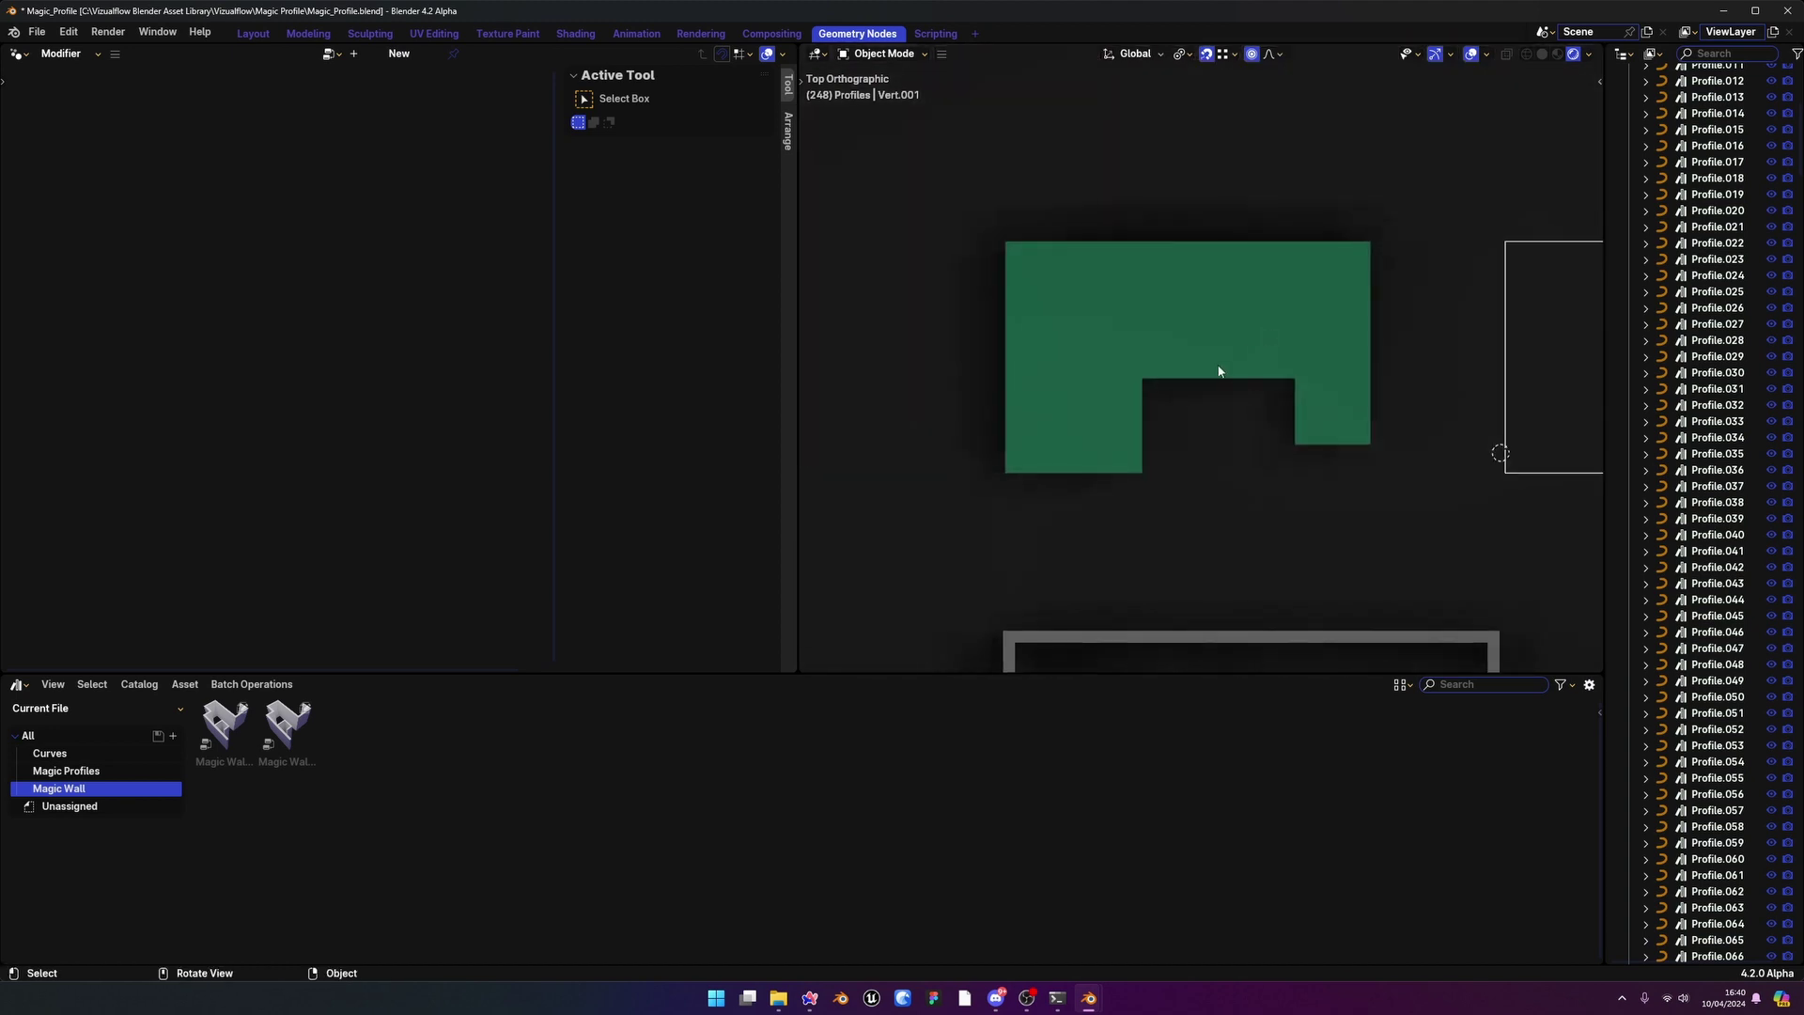
Inspect the green face's mesh in Edit Mode, selecting all its geometry to read the edge lengths and angles
{"action": "left_click", "coordinate": [1208, 363]}
{"action": "key", "text": "Tab"}
{"action": "scroll", "coordinate": [1216, 217], "scroll_direction": "up", "scroll_amount": 1}
{"action": "middle_click_drag", "start_coordinate": [1240, 347], "coordinate": [1135, 296]}
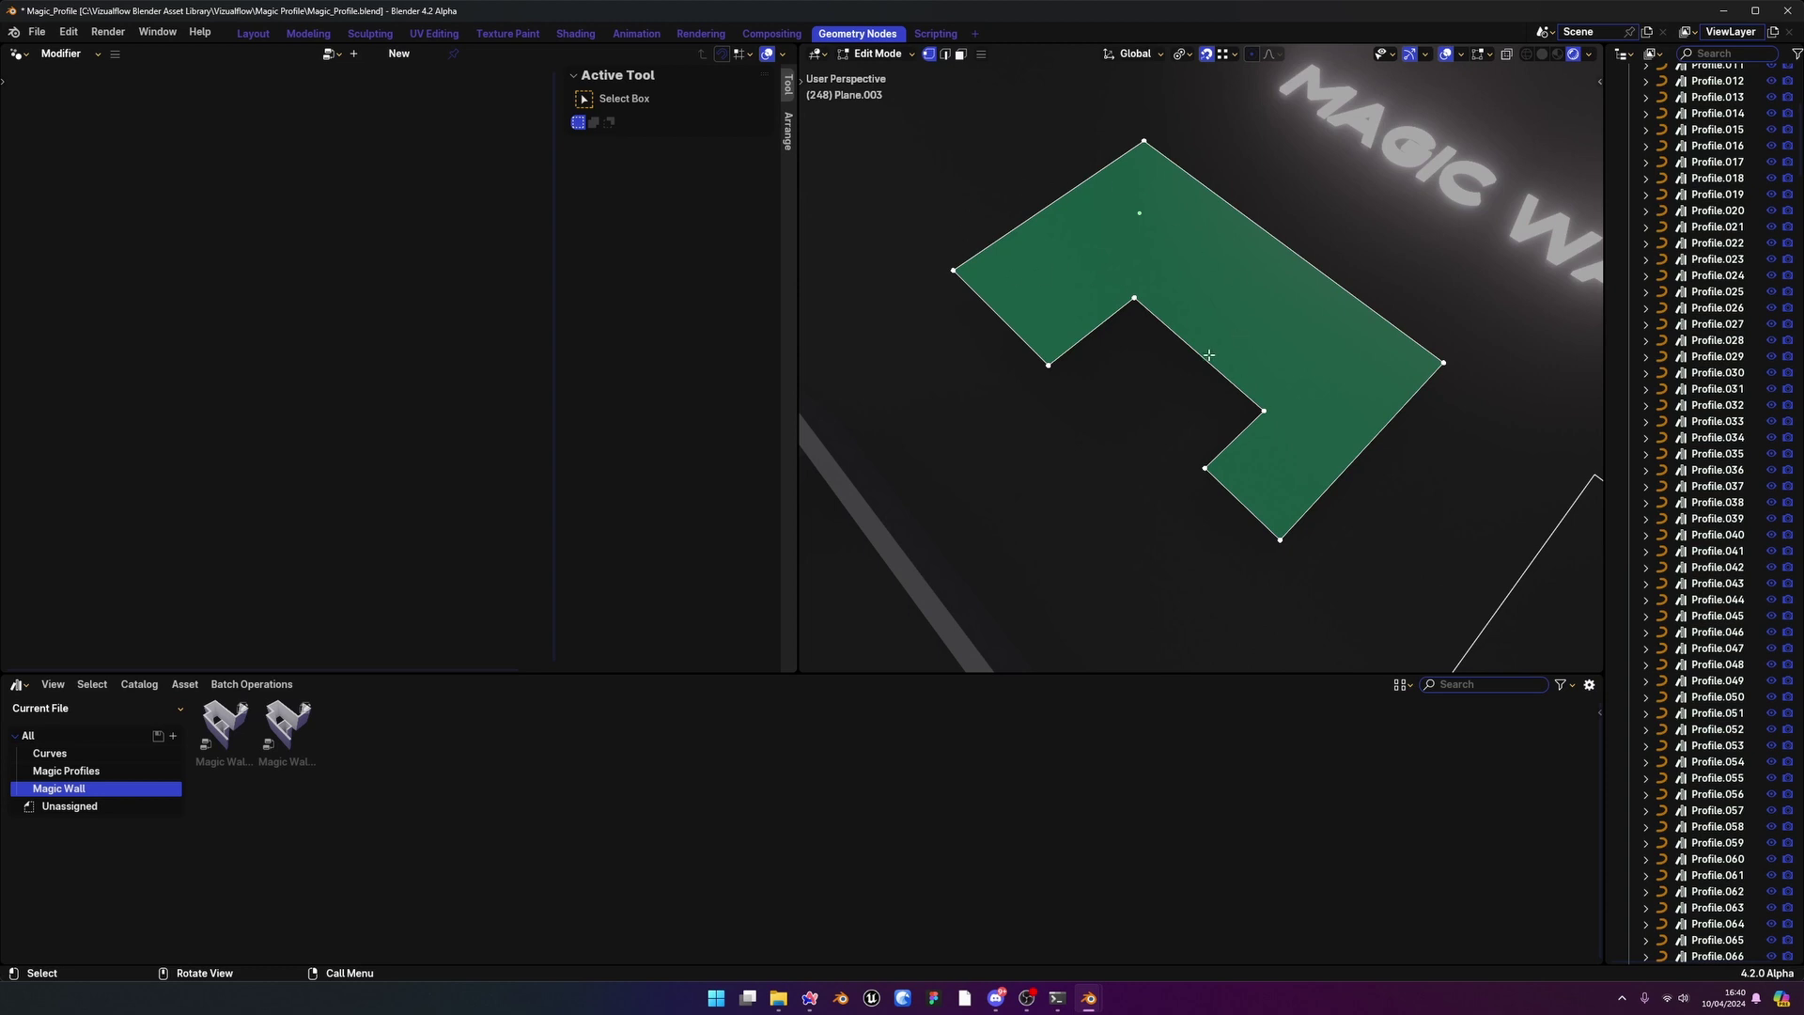
{"action": "middle_click_drag", "start_coordinate": [1208, 354], "coordinate": [1277, 452]}
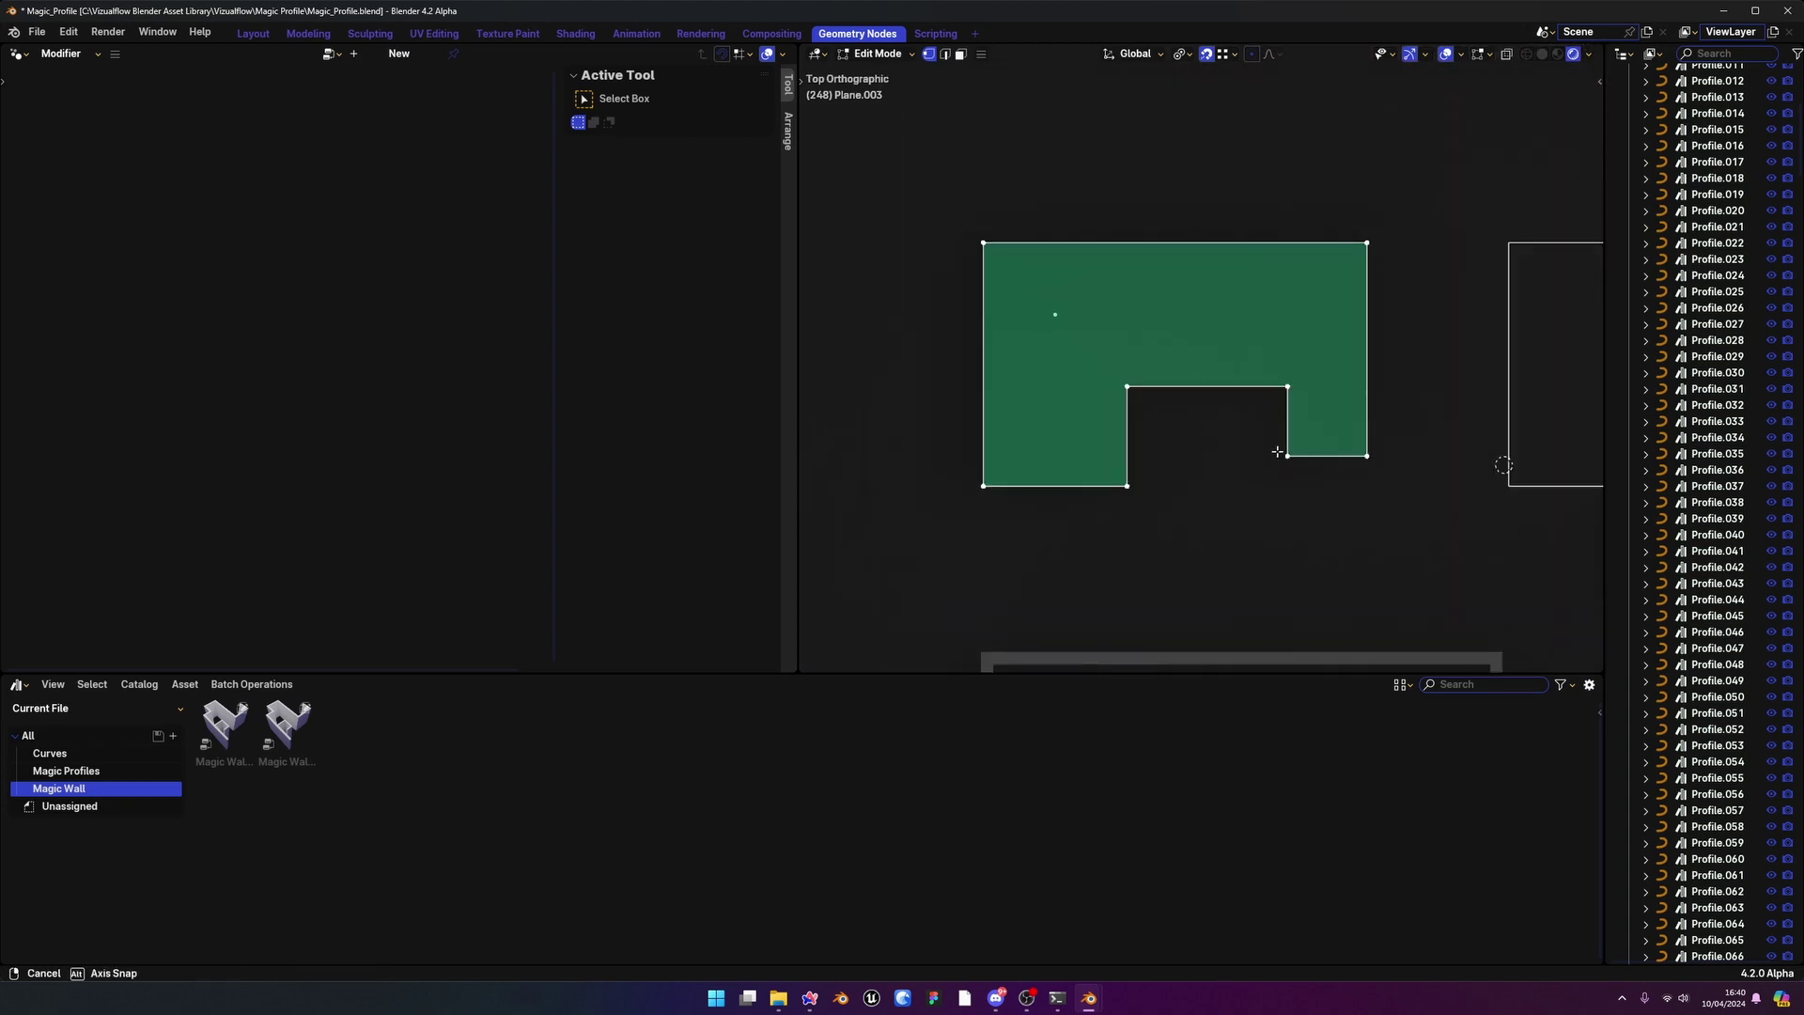
{"action": "scroll", "coordinate": [1159, 343], "scroll_direction": "up", "scroll_amount": 1}
{"action": "scroll", "coordinate": [1121, 380], "scroll_direction": "down", "scroll_amount": 1}
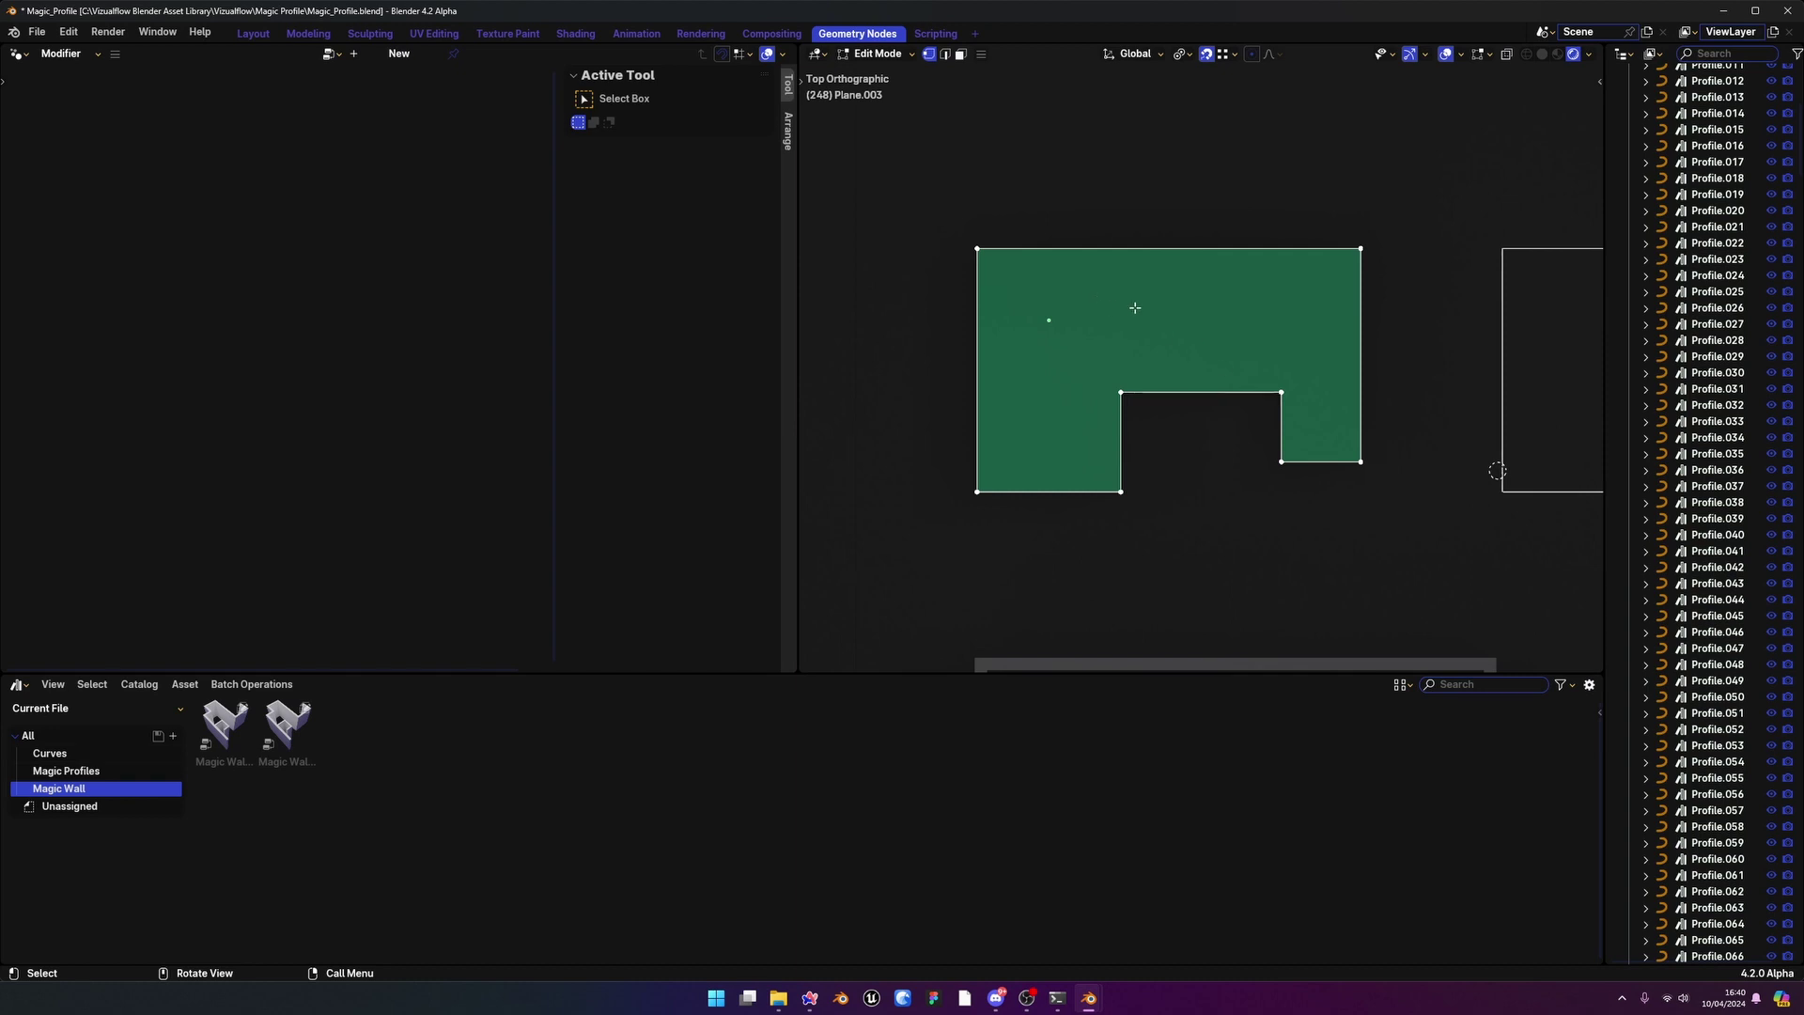
{"action": "key", "text": "a"}
{"action": "key", "text": "x"}
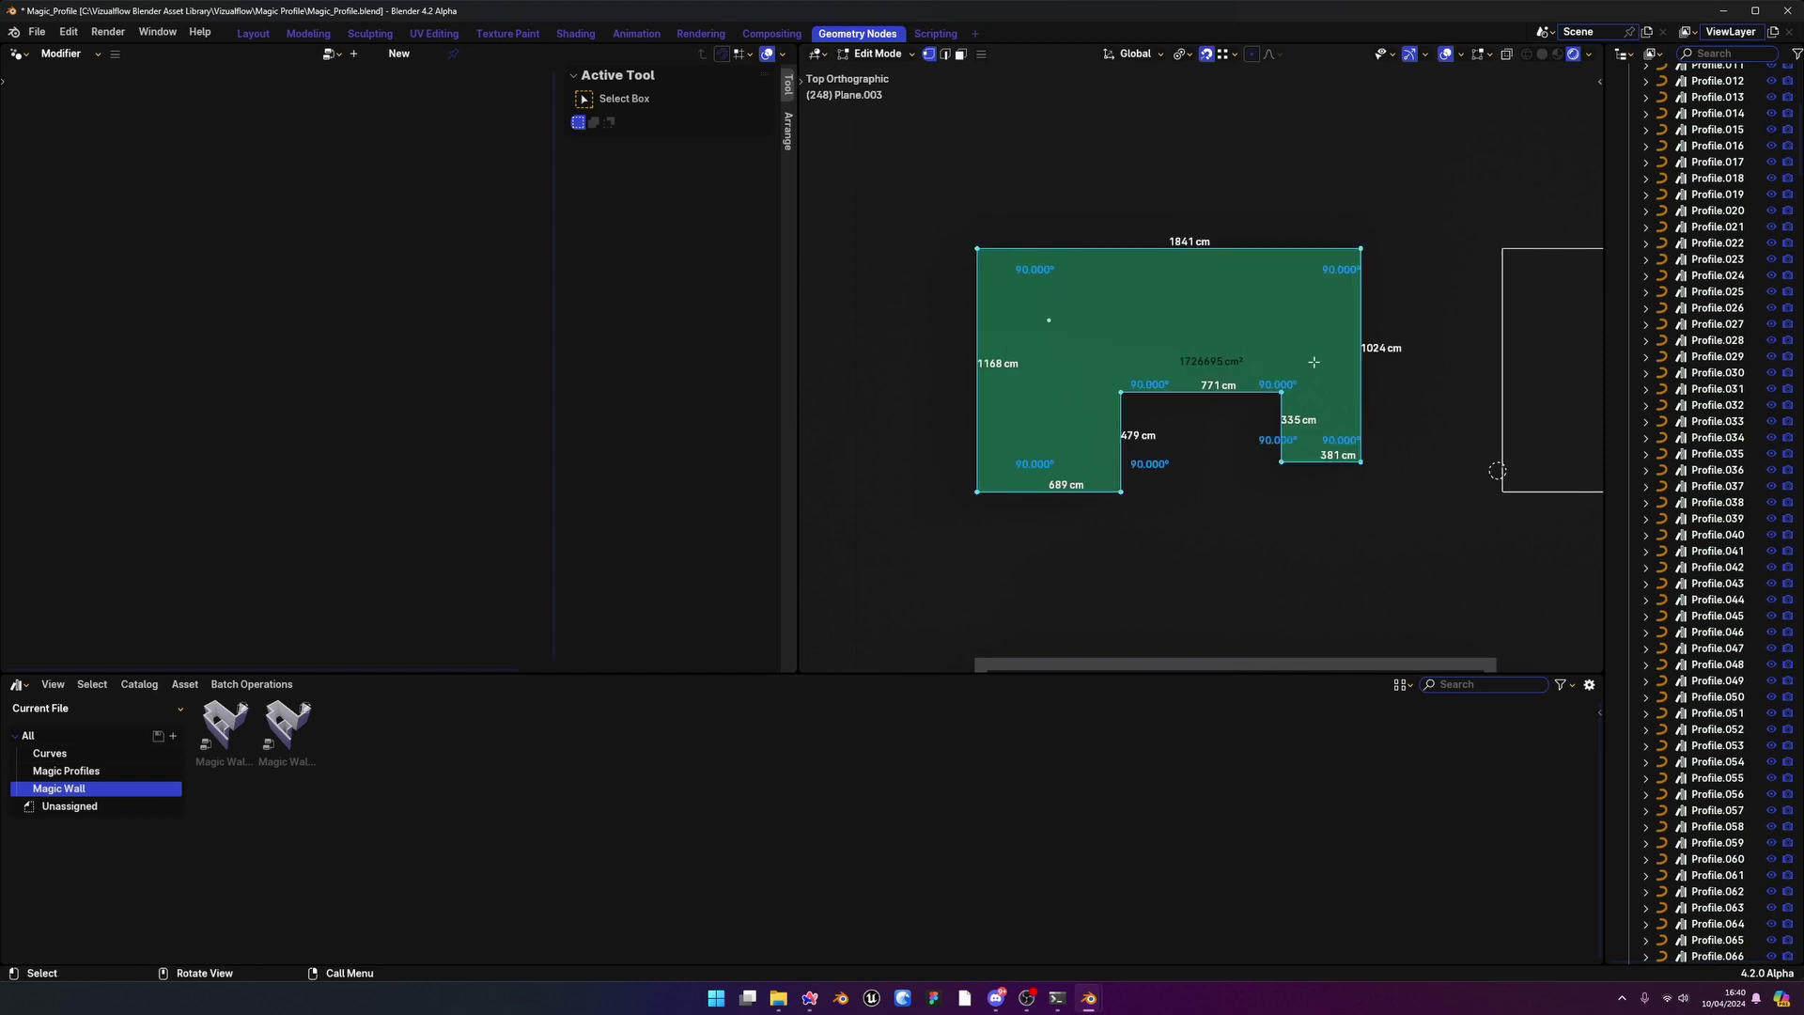
{"action": "key", "text": "Tab"}
Enlarge the asset previews and apply the Magic Wall (cm) asset to the green face
{"action": "middle_click_drag", "start_coordinate": [1158, 418], "coordinate": [1165, 357]}
{"action": "left_click", "coordinate": [1403, 685]}
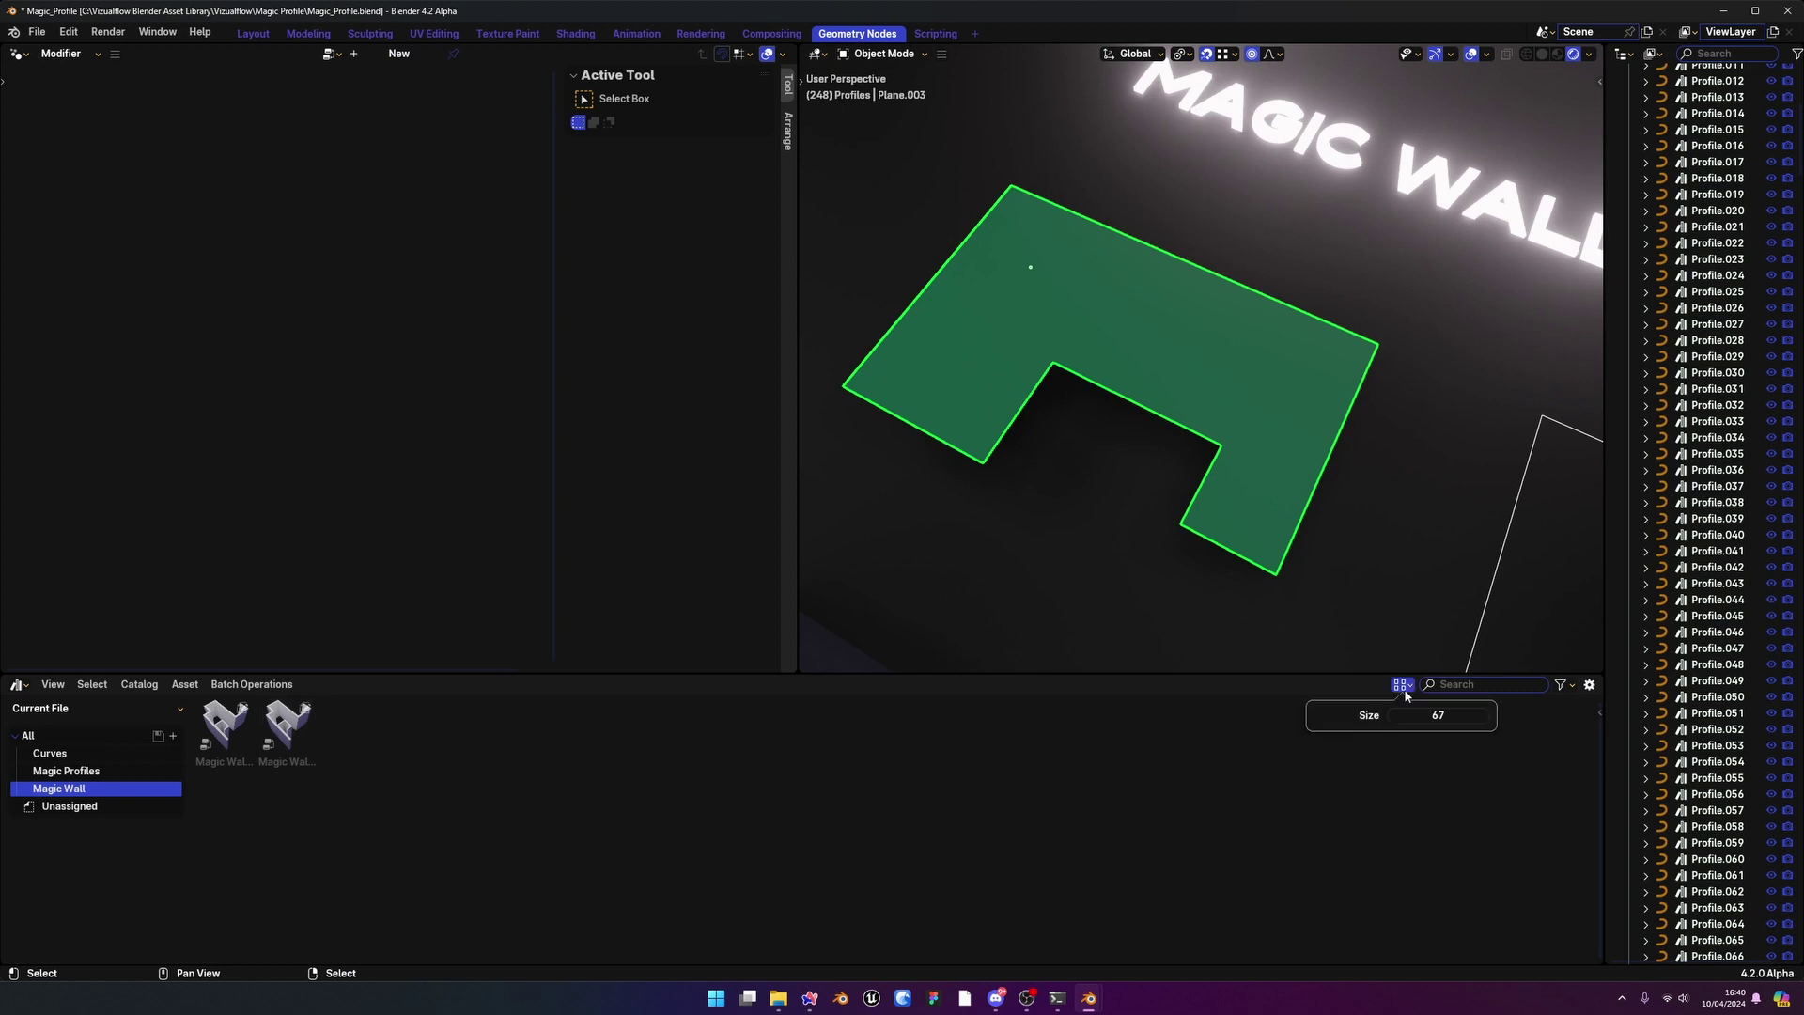
{"action": "left_click_drag", "start_coordinate": [1410, 714], "coordinate": [1452, 714]}
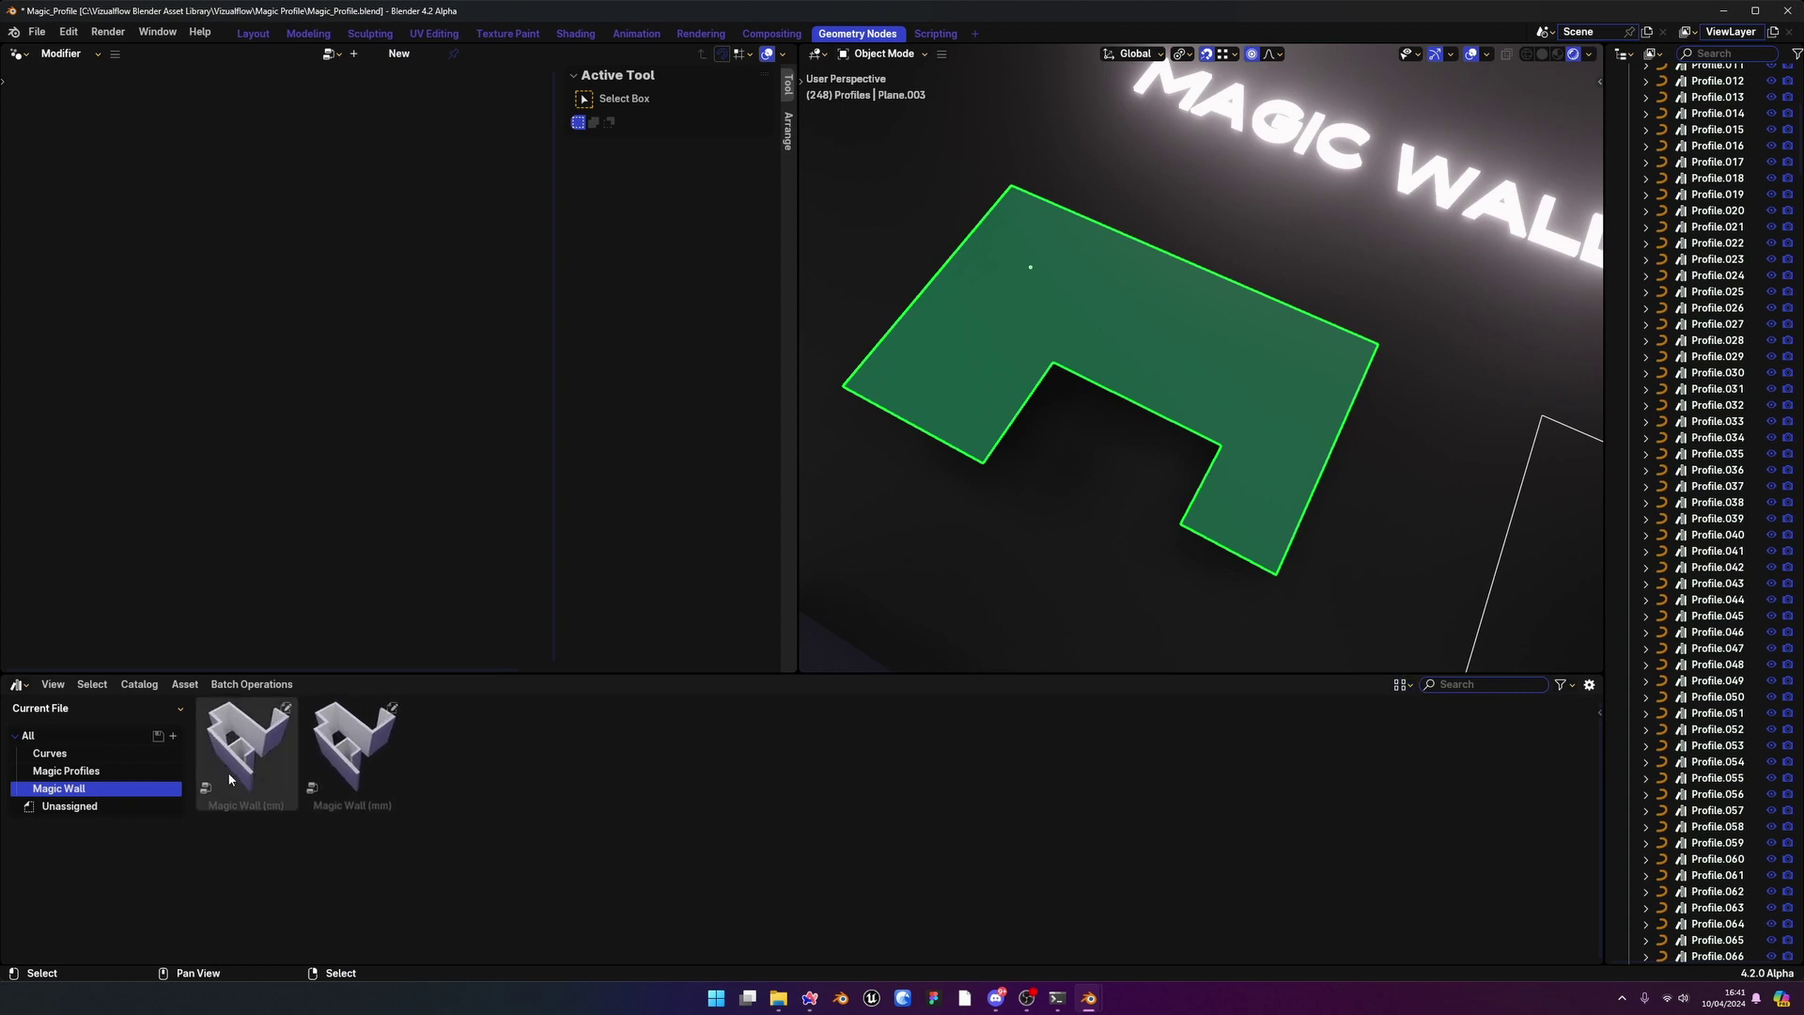
{"action": "left_click_drag", "start_coordinate": [252, 768], "coordinate": [1175, 362]}
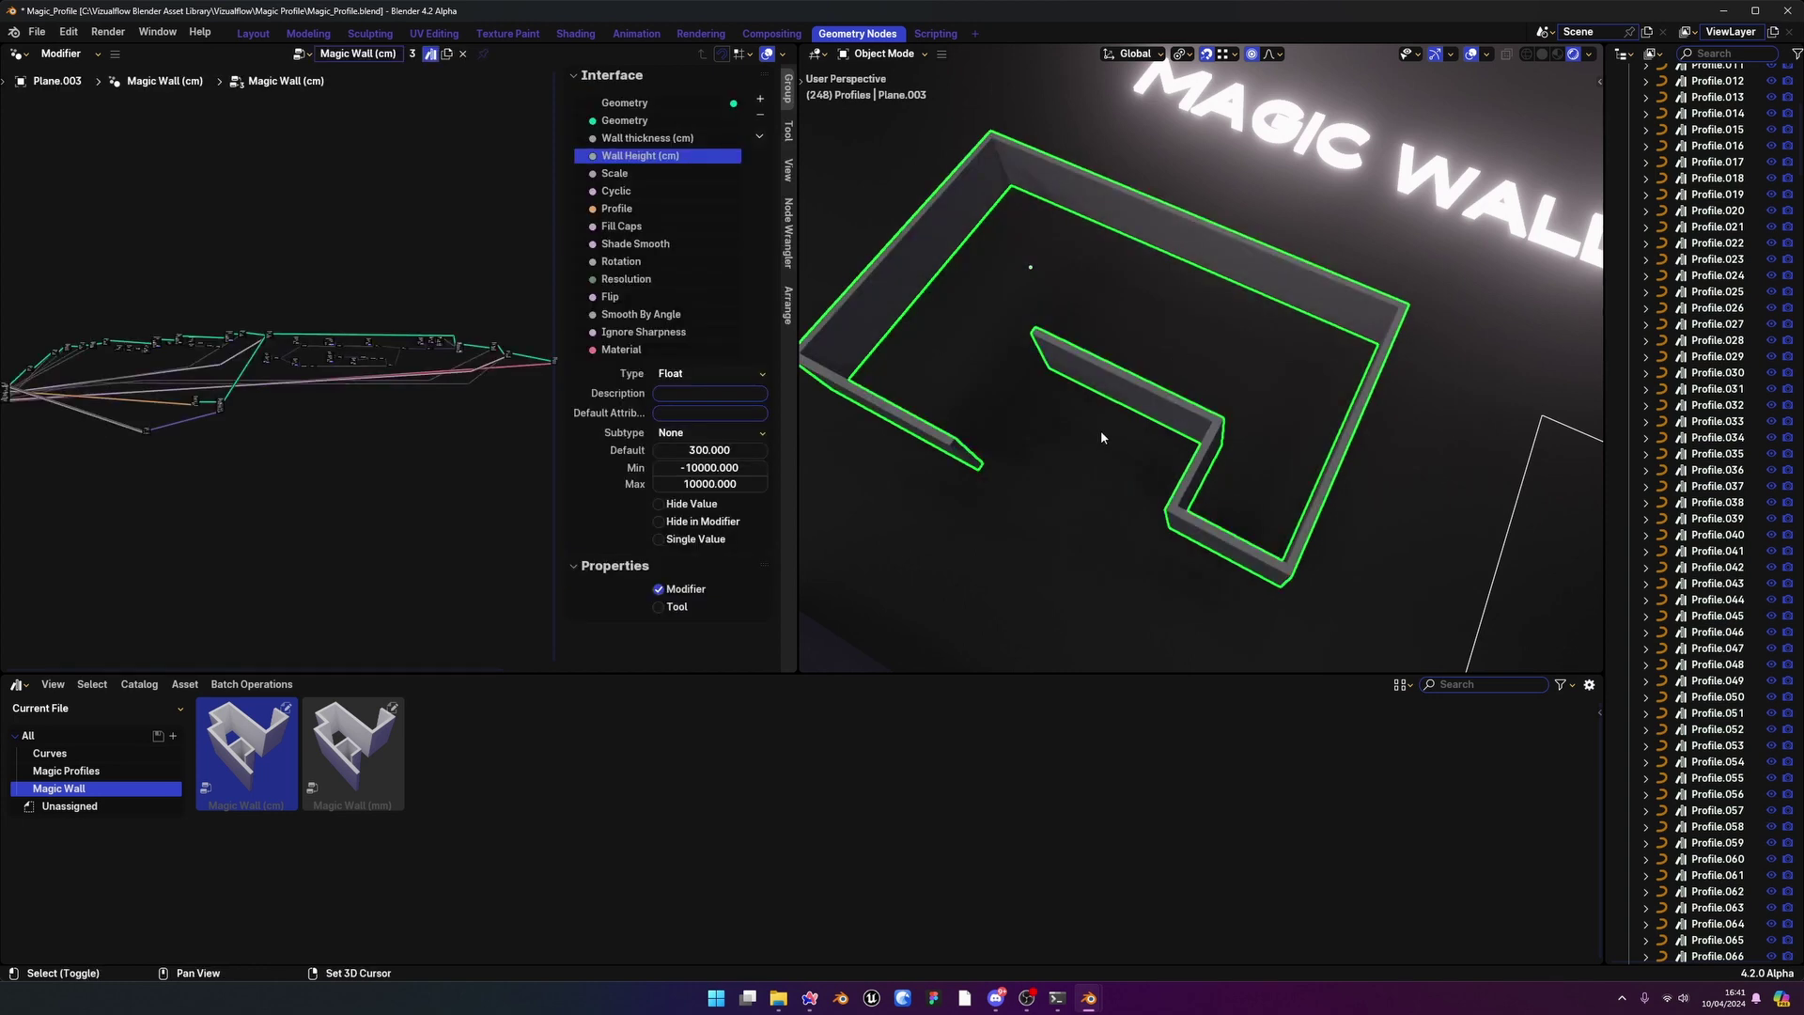
Enter Edit Mode on the wall outline from the top, switch to edge selection and select its short lower-right edge
{"action": "middle_click_drag", "start_coordinate": [1102, 430], "coordinate": [1221, 476], "text": "shift"}
{"action": "key", "text": "ctrl+Tab"}
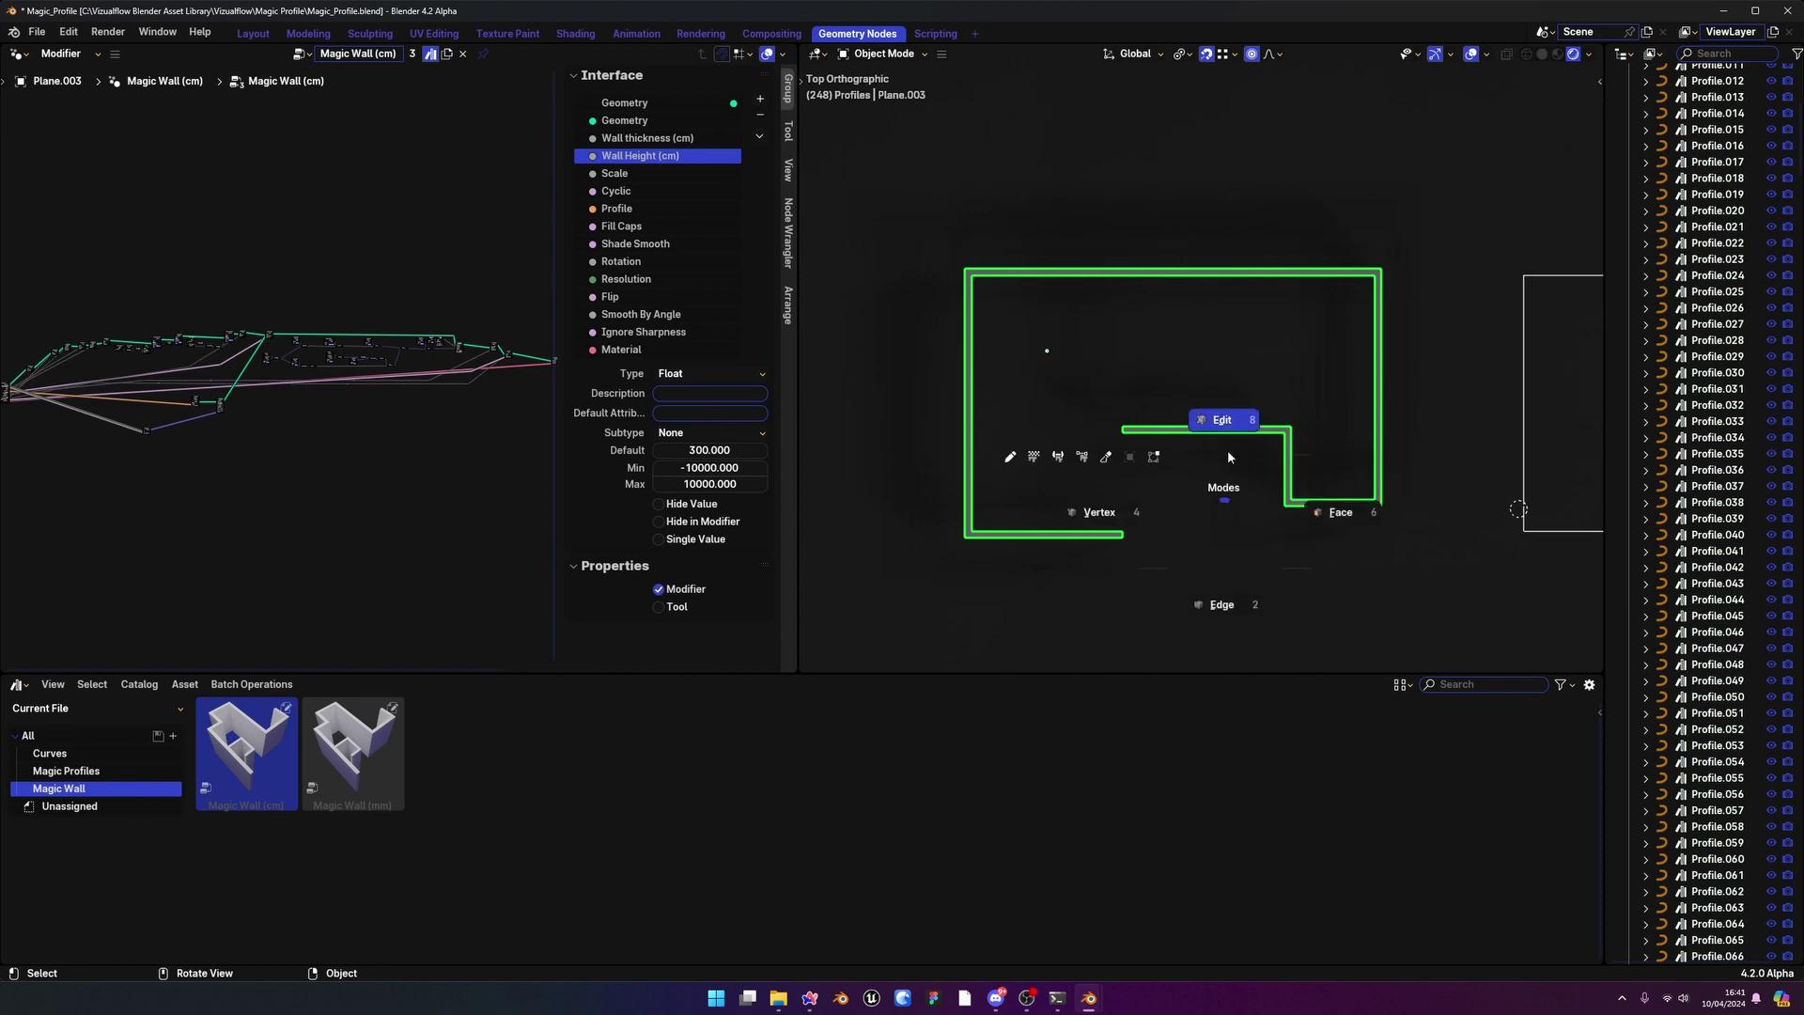
{"action": "left_click", "coordinate": [1227, 450]}
{"action": "scroll", "coordinate": [1050, 391], "scroll_direction": "up", "scroll_amount": 4}
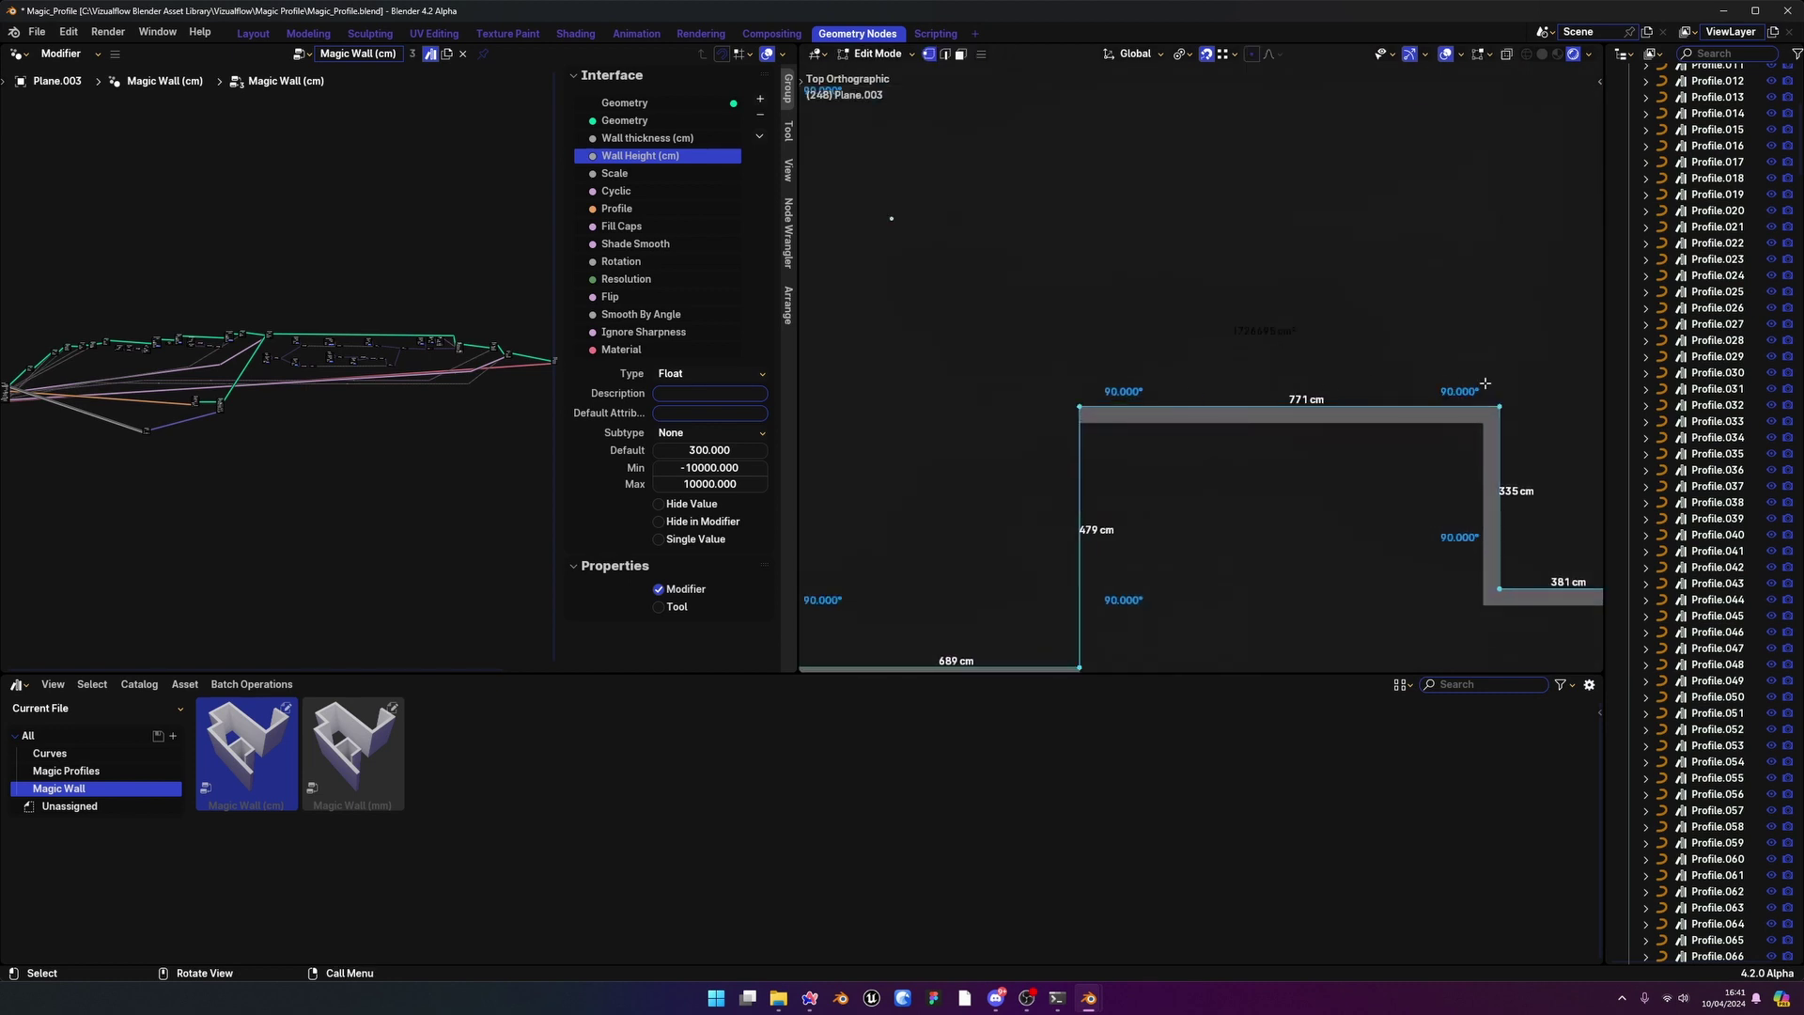
{"action": "scroll", "coordinate": [1485, 383], "scroll_direction": "down", "scroll_amount": 3}
{"action": "scroll", "coordinate": [1416, 393], "scroll_direction": "up", "scroll_amount": 3}
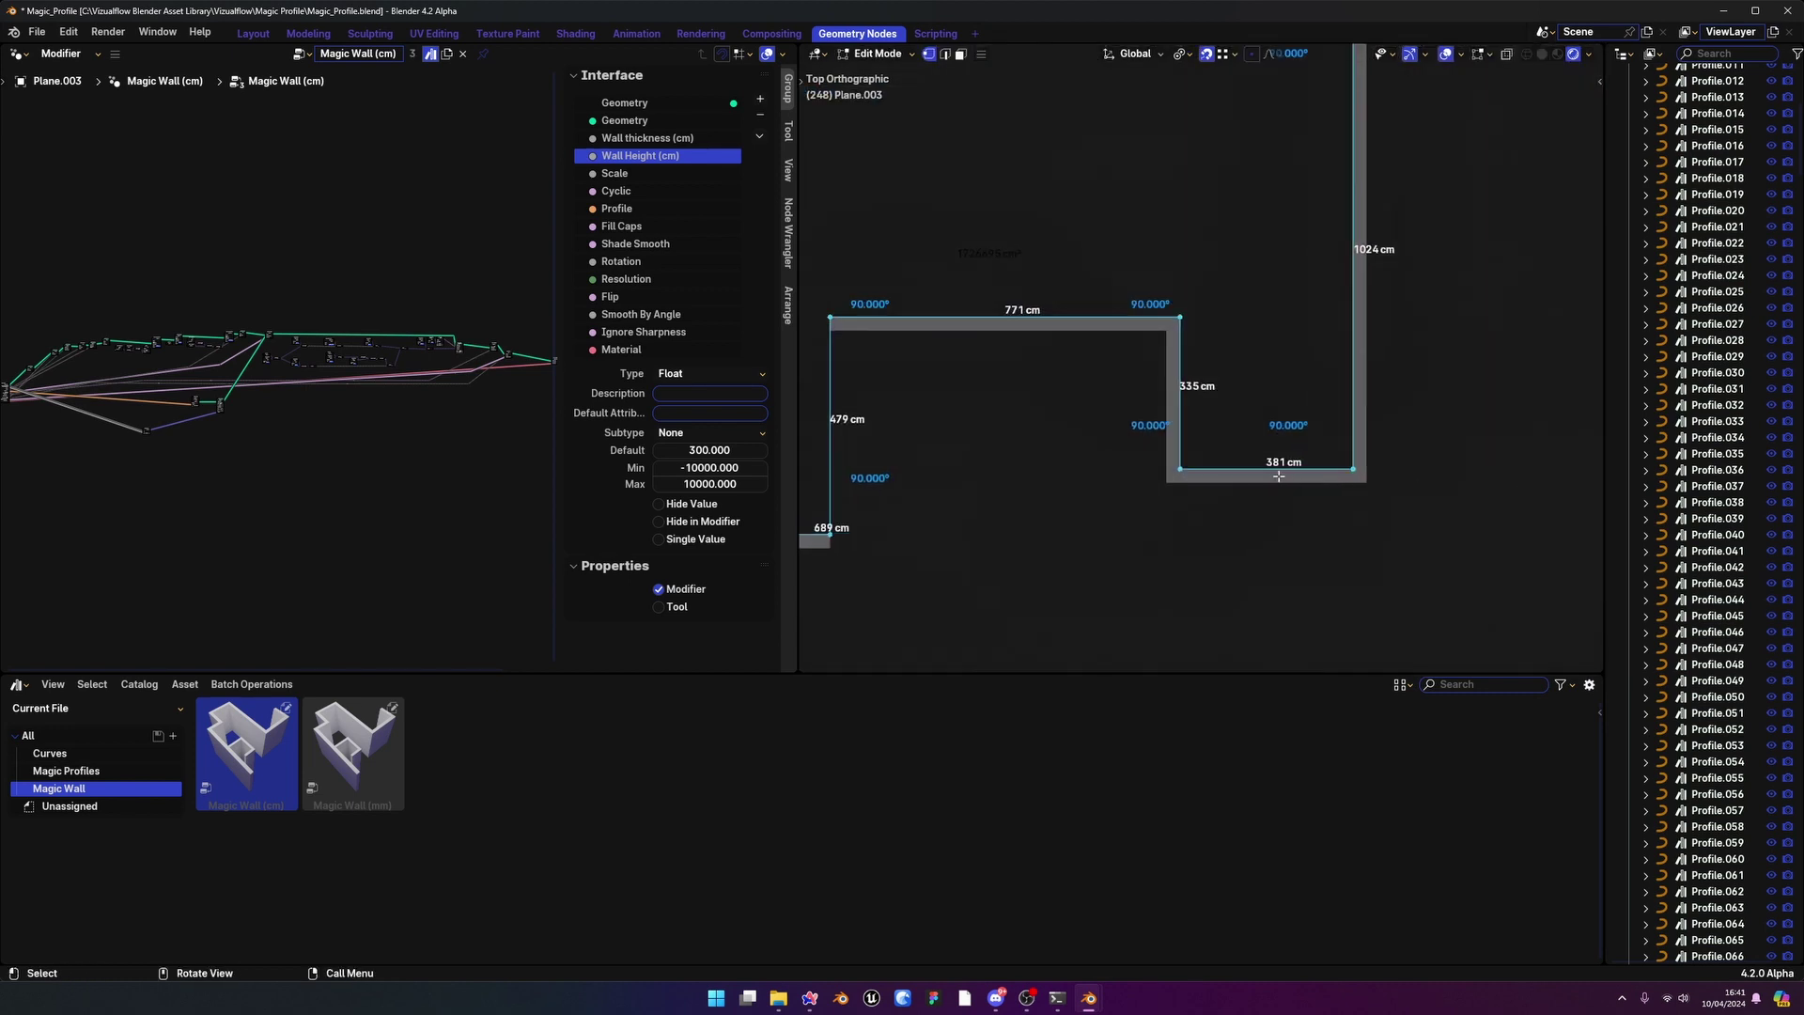
{"action": "key", "text": "2"}
{"action": "key", "text": "alt+a"}
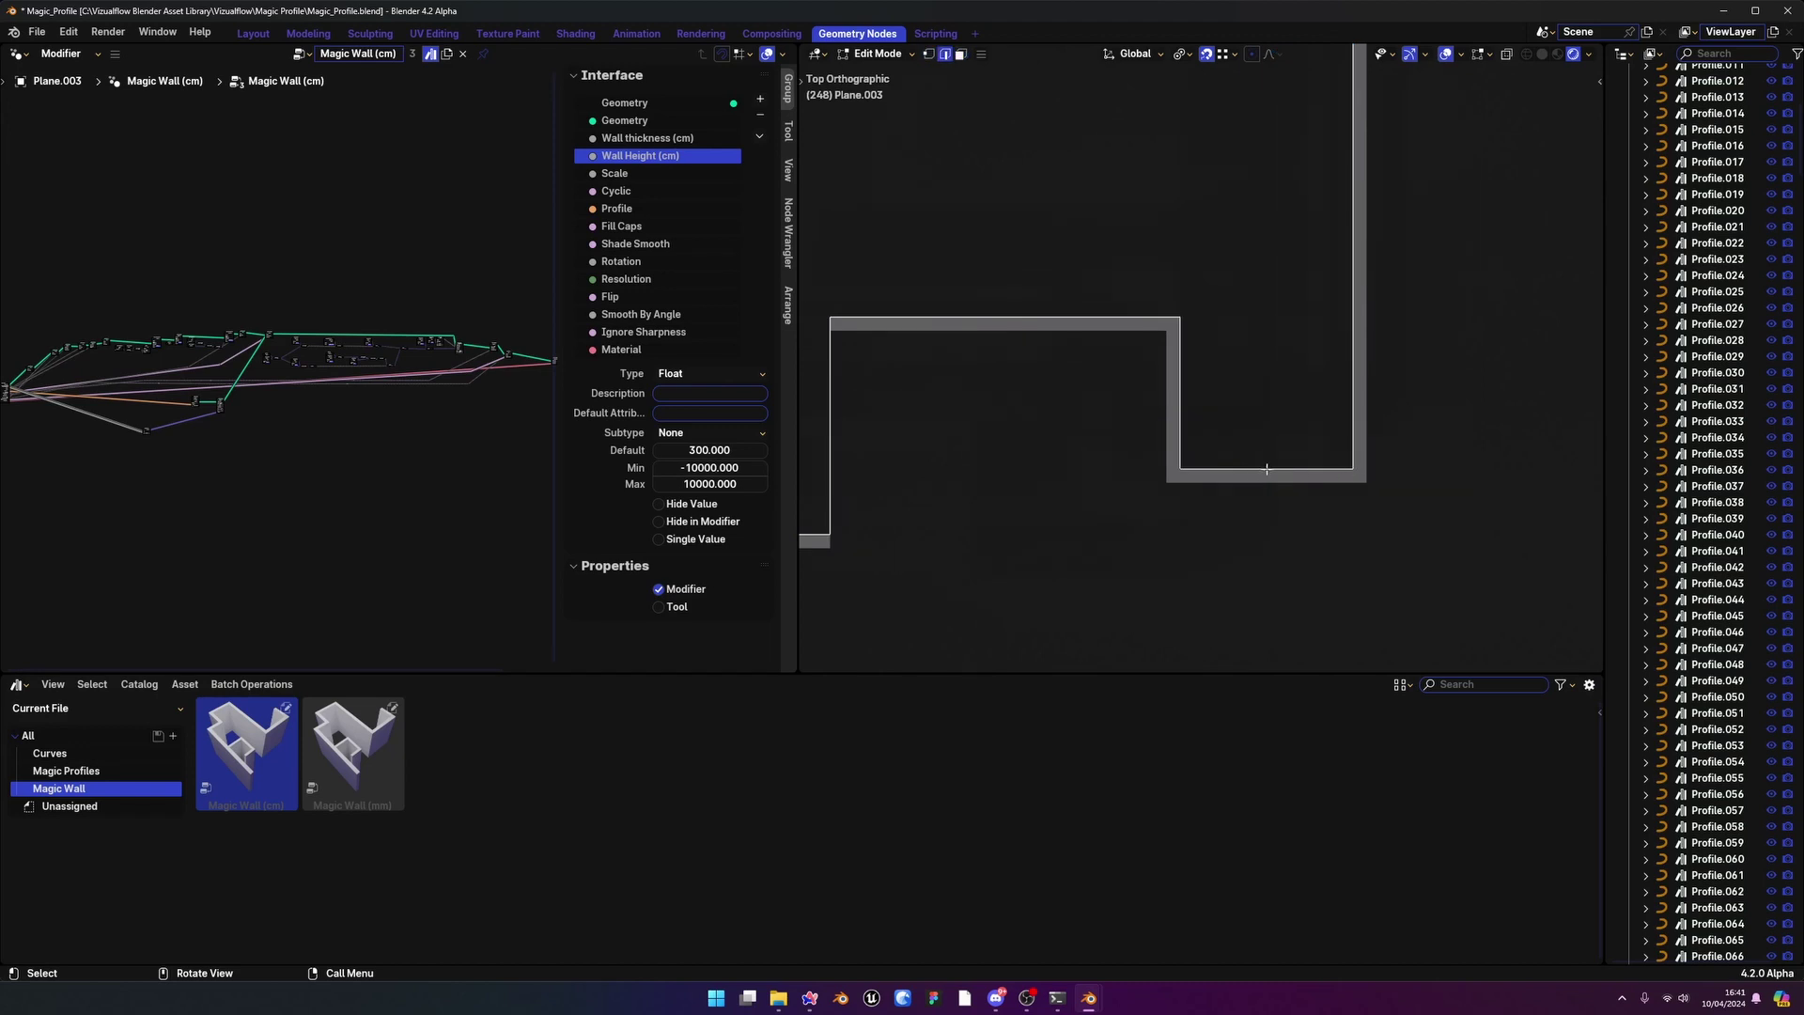
{"action": "left_click", "coordinate": [1293, 441]}
{"action": "scroll", "coordinate": [1351, 480], "scroll_direction": "down", "scroll_amount": 4}
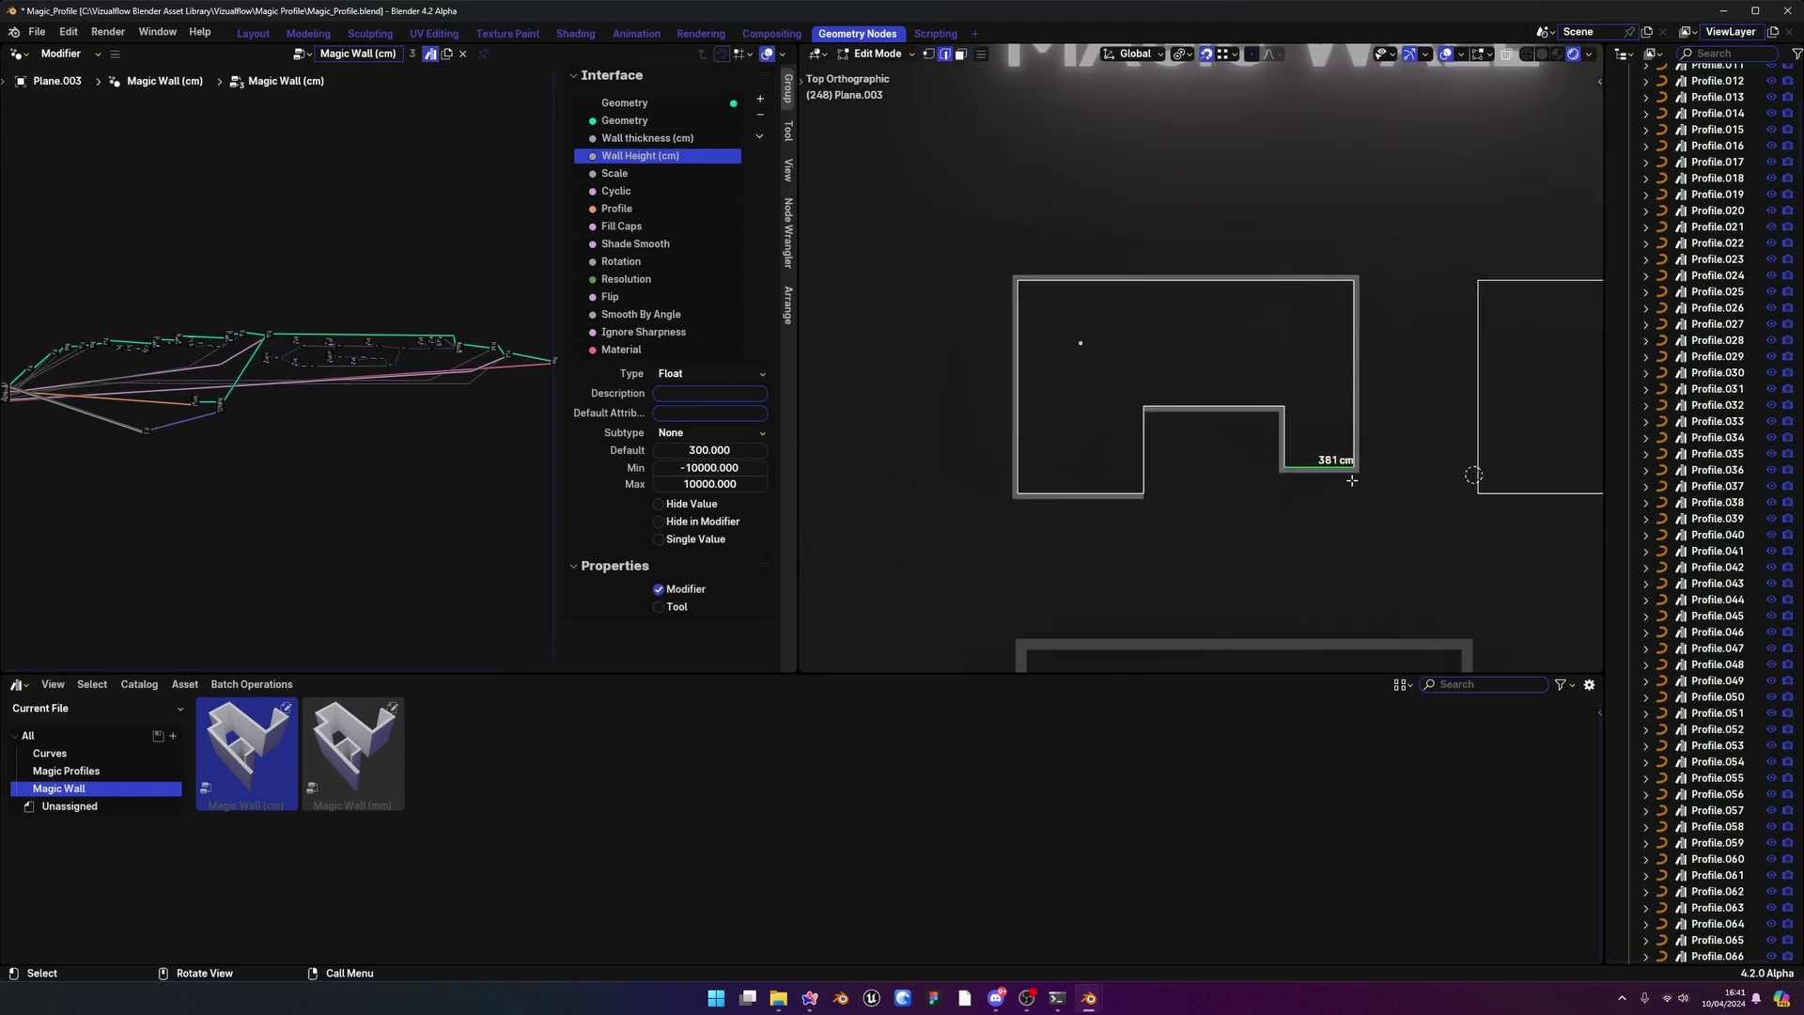
Show the viewport overlay settings, followed by the Edge Length and Edge Angle measurement options for mesh editing
{"action": "left_click", "coordinate": [1427, 56]}
{"action": "left_click", "coordinate": [1460, 57]}
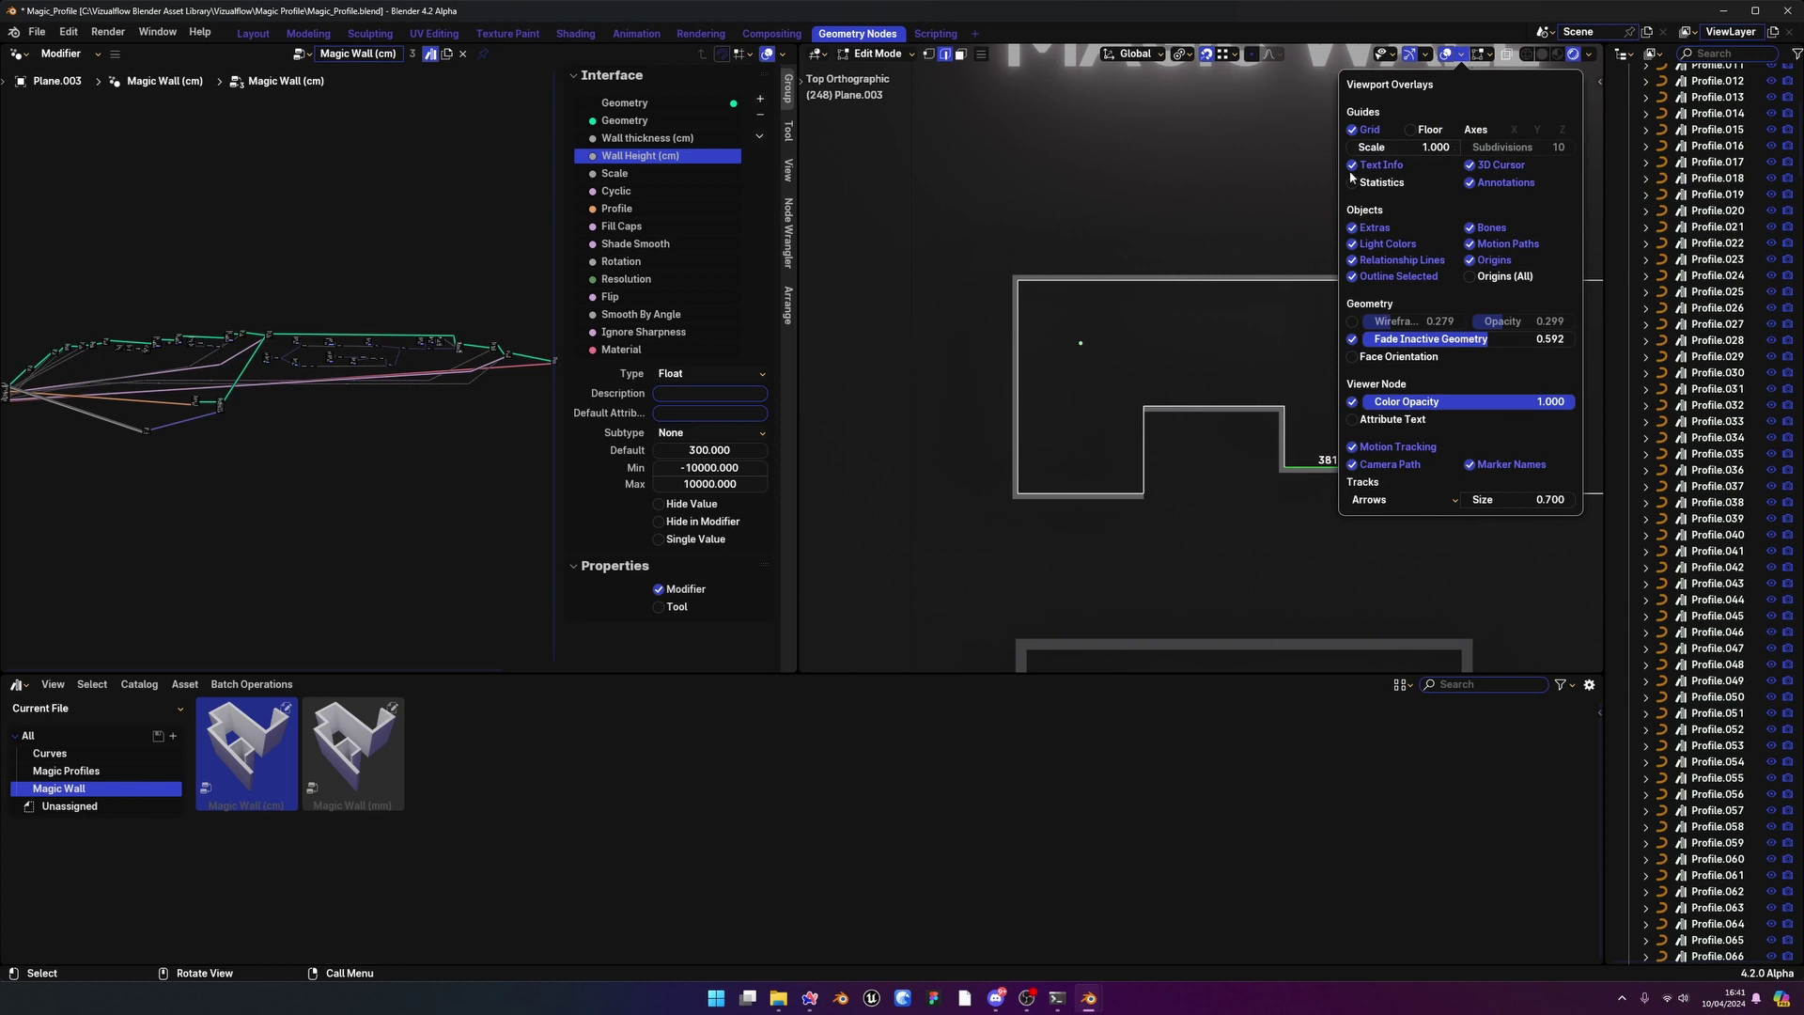
{"action": "left_click", "coordinate": [1488, 57]}
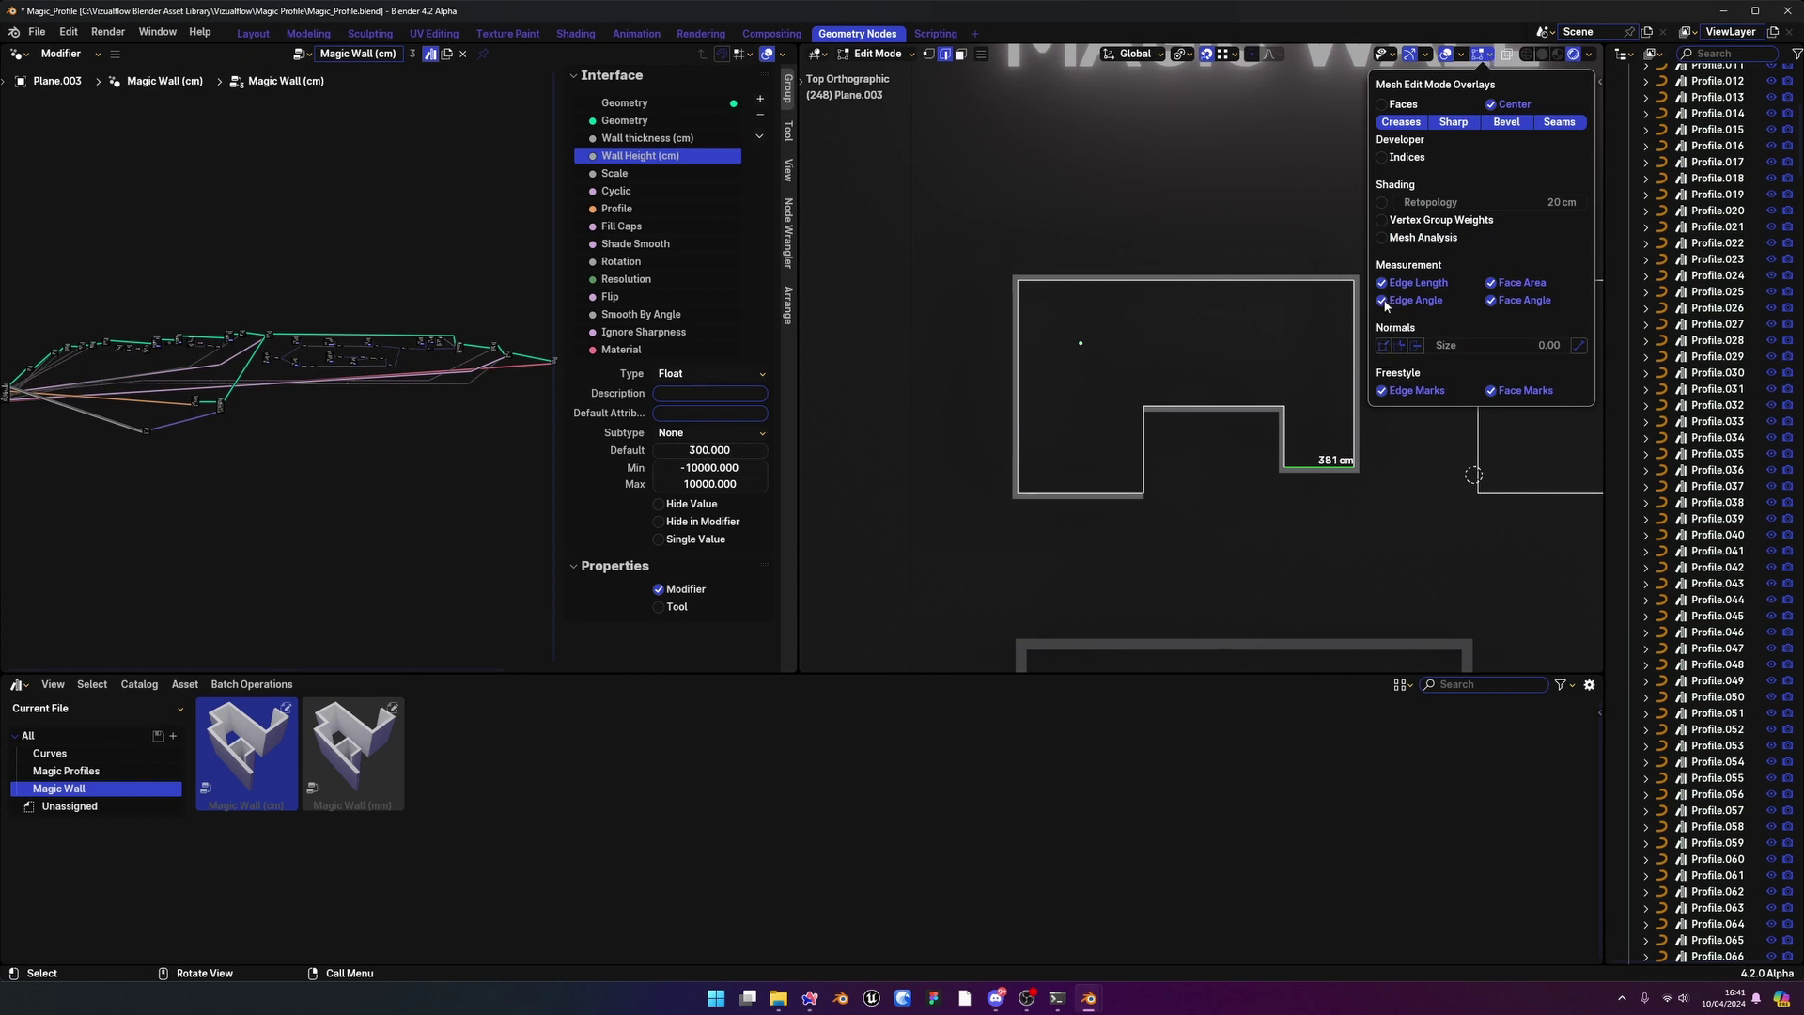
Check the lengths of the wall outline's edges around the notch, along the top and down the right side
{"action": "scroll", "coordinate": [1307, 481], "scroll_direction": "up", "scroll_amount": 3}
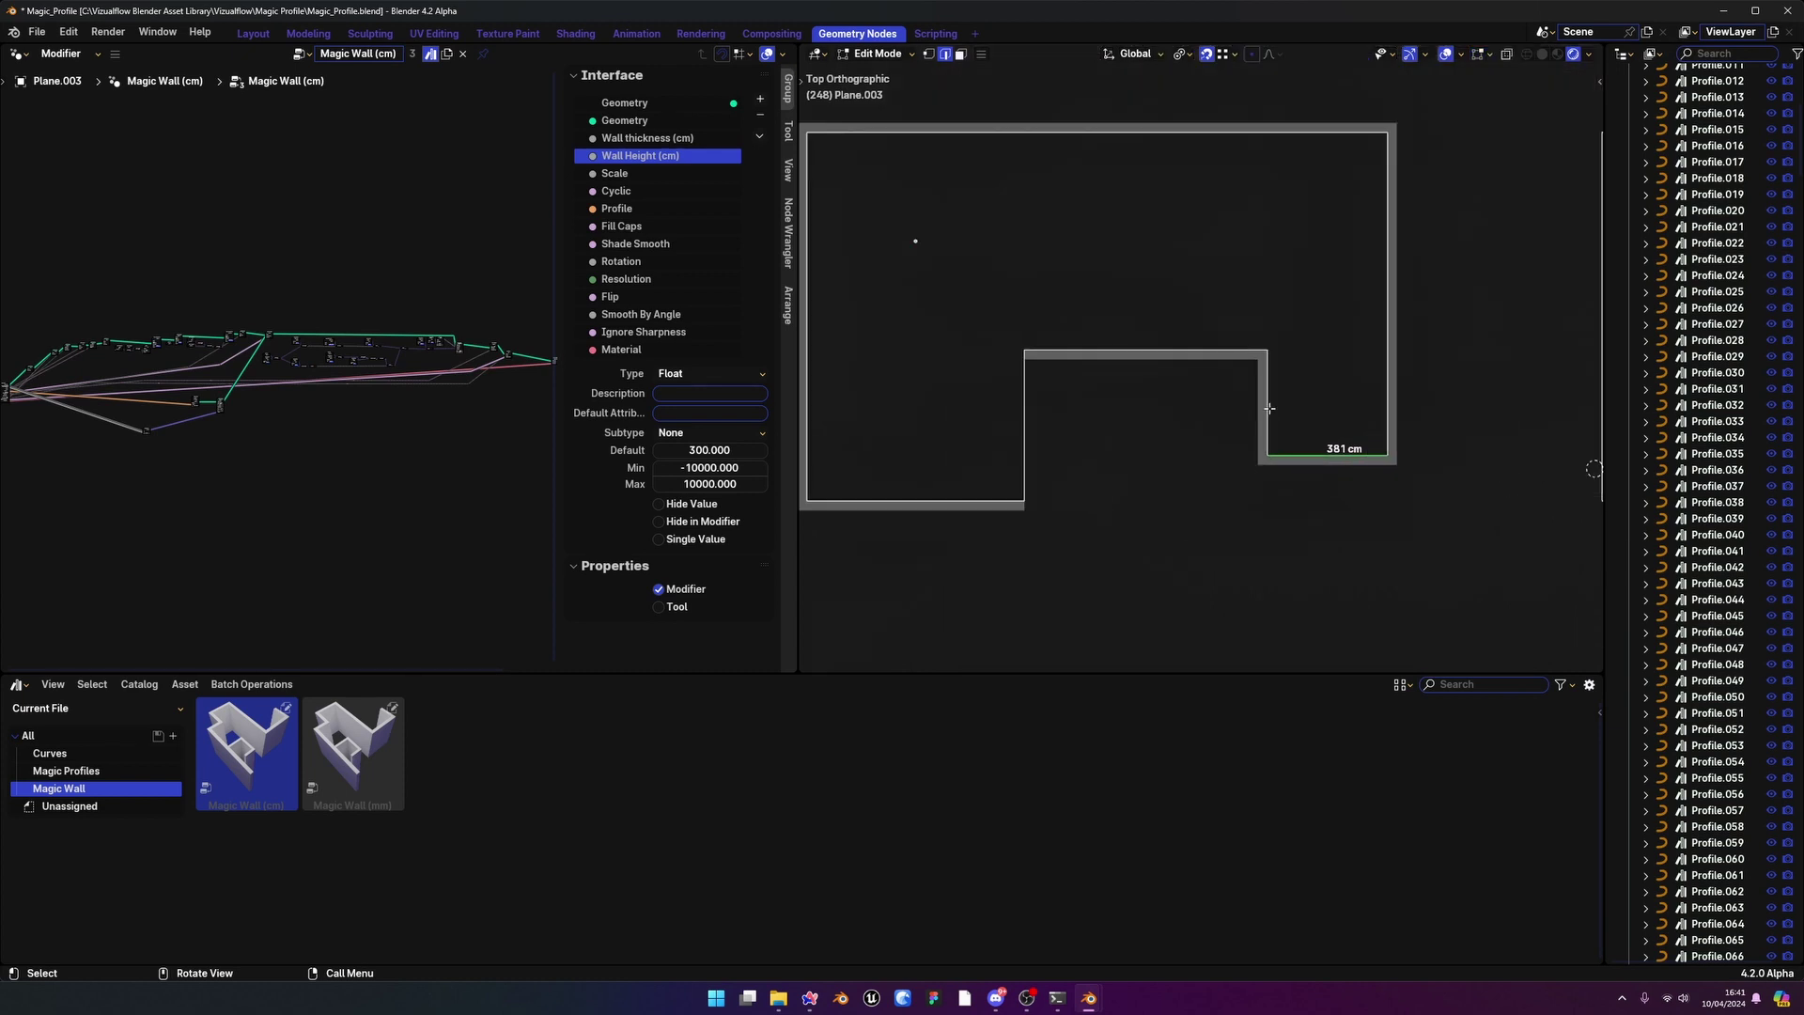
{"action": "left_click", "coordinate": [1270, 409]}
{"action": "left_click", "coordinate": [1122, 372]}
{"action": "scroll", "coordinate": [1033, 395], "scroll_direction": "down", "scroll_amount": 1}
{"action": "scroll", "coordinate": [1080, 320], "scroll_direction": "up", "scroll_amount": 1}
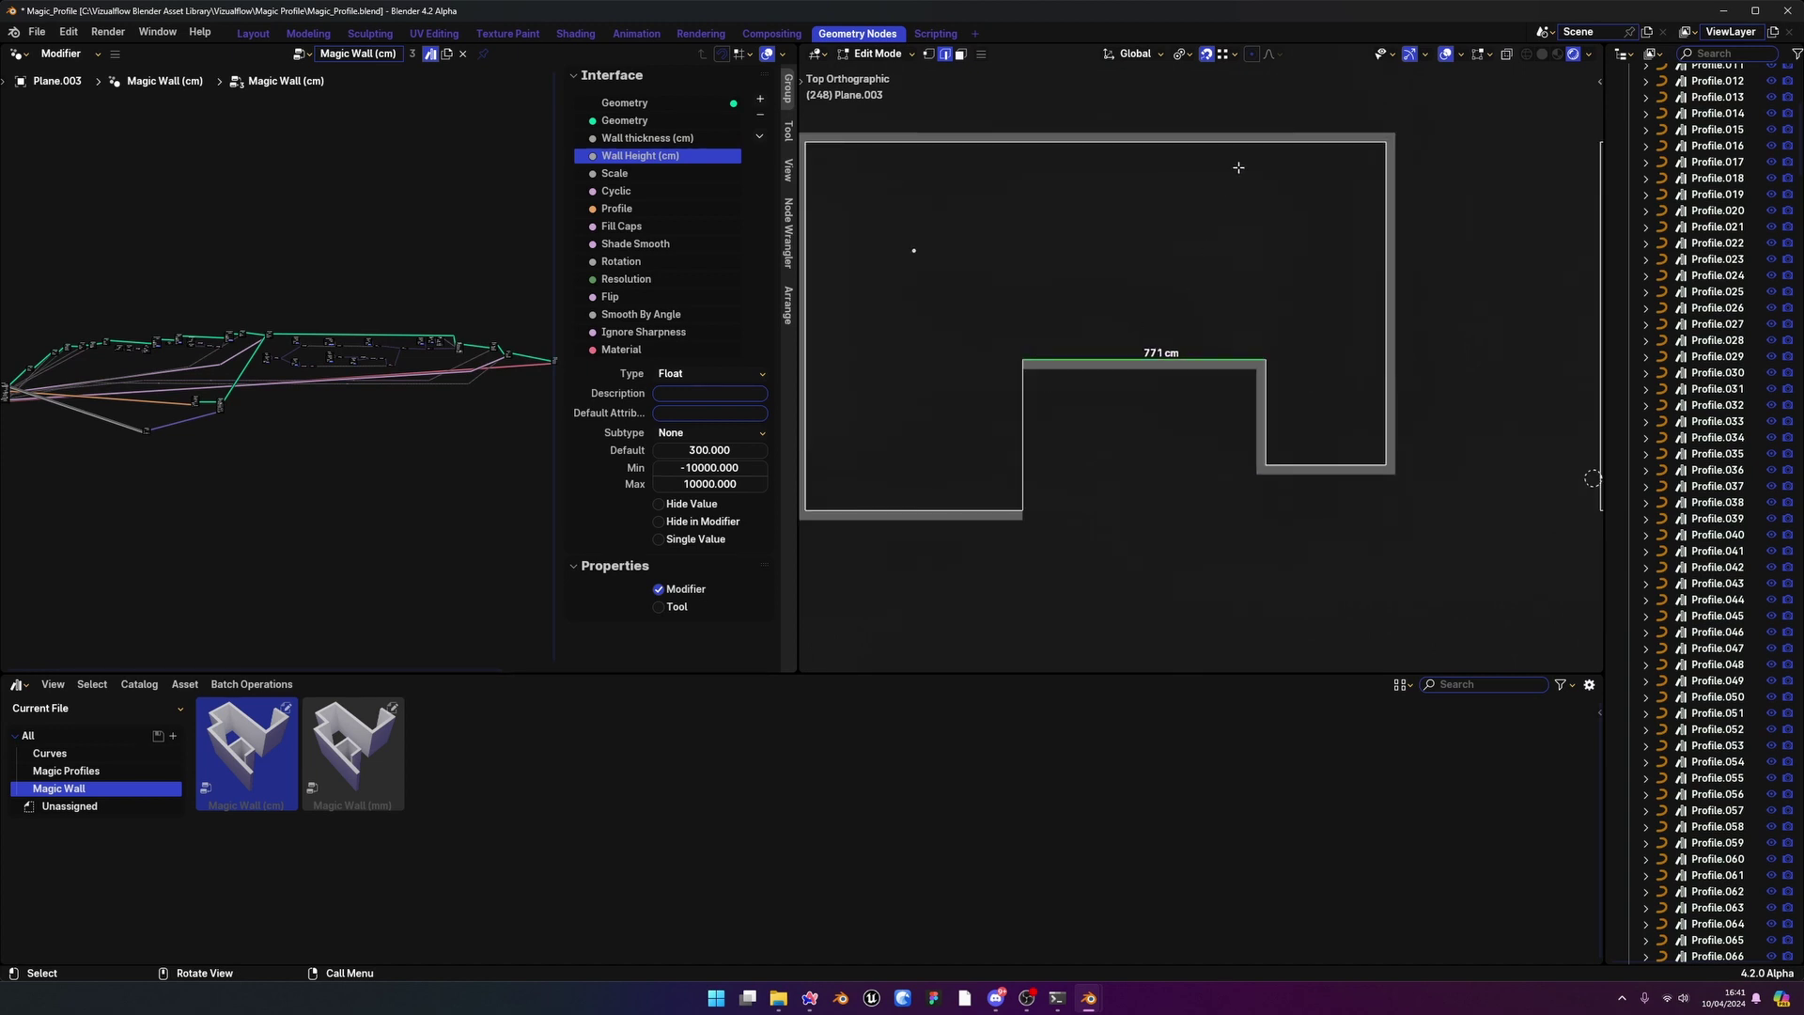
{"action": "left_click", "coordinate": [1250, 137]}
{"action": "left_click", "coordinate": [1387, 186]}
{"action": "scroll", "coordinate": [1379, 309], "scroll_direction": "down", "scroll_amount": 1}
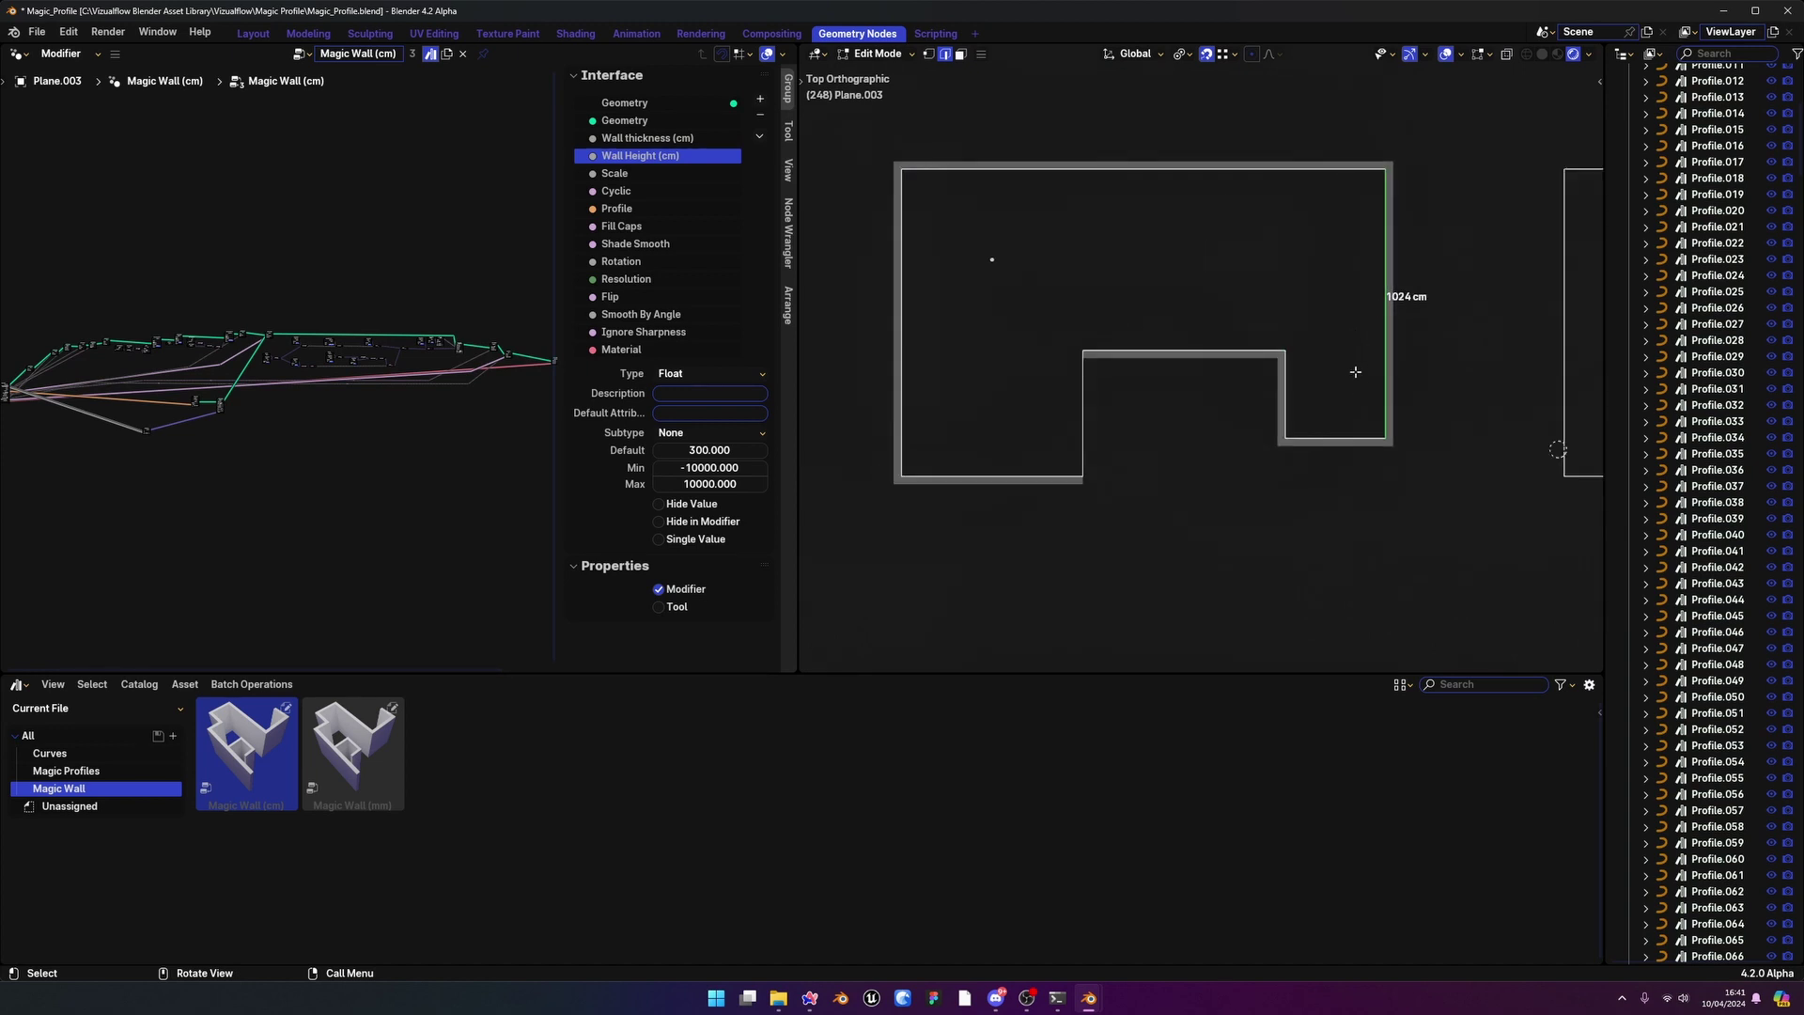
Join the node editor area into the 3D viewport and frame both Magic Wall outlines
{"action": "right_click", "coordinate": [802, 245]}
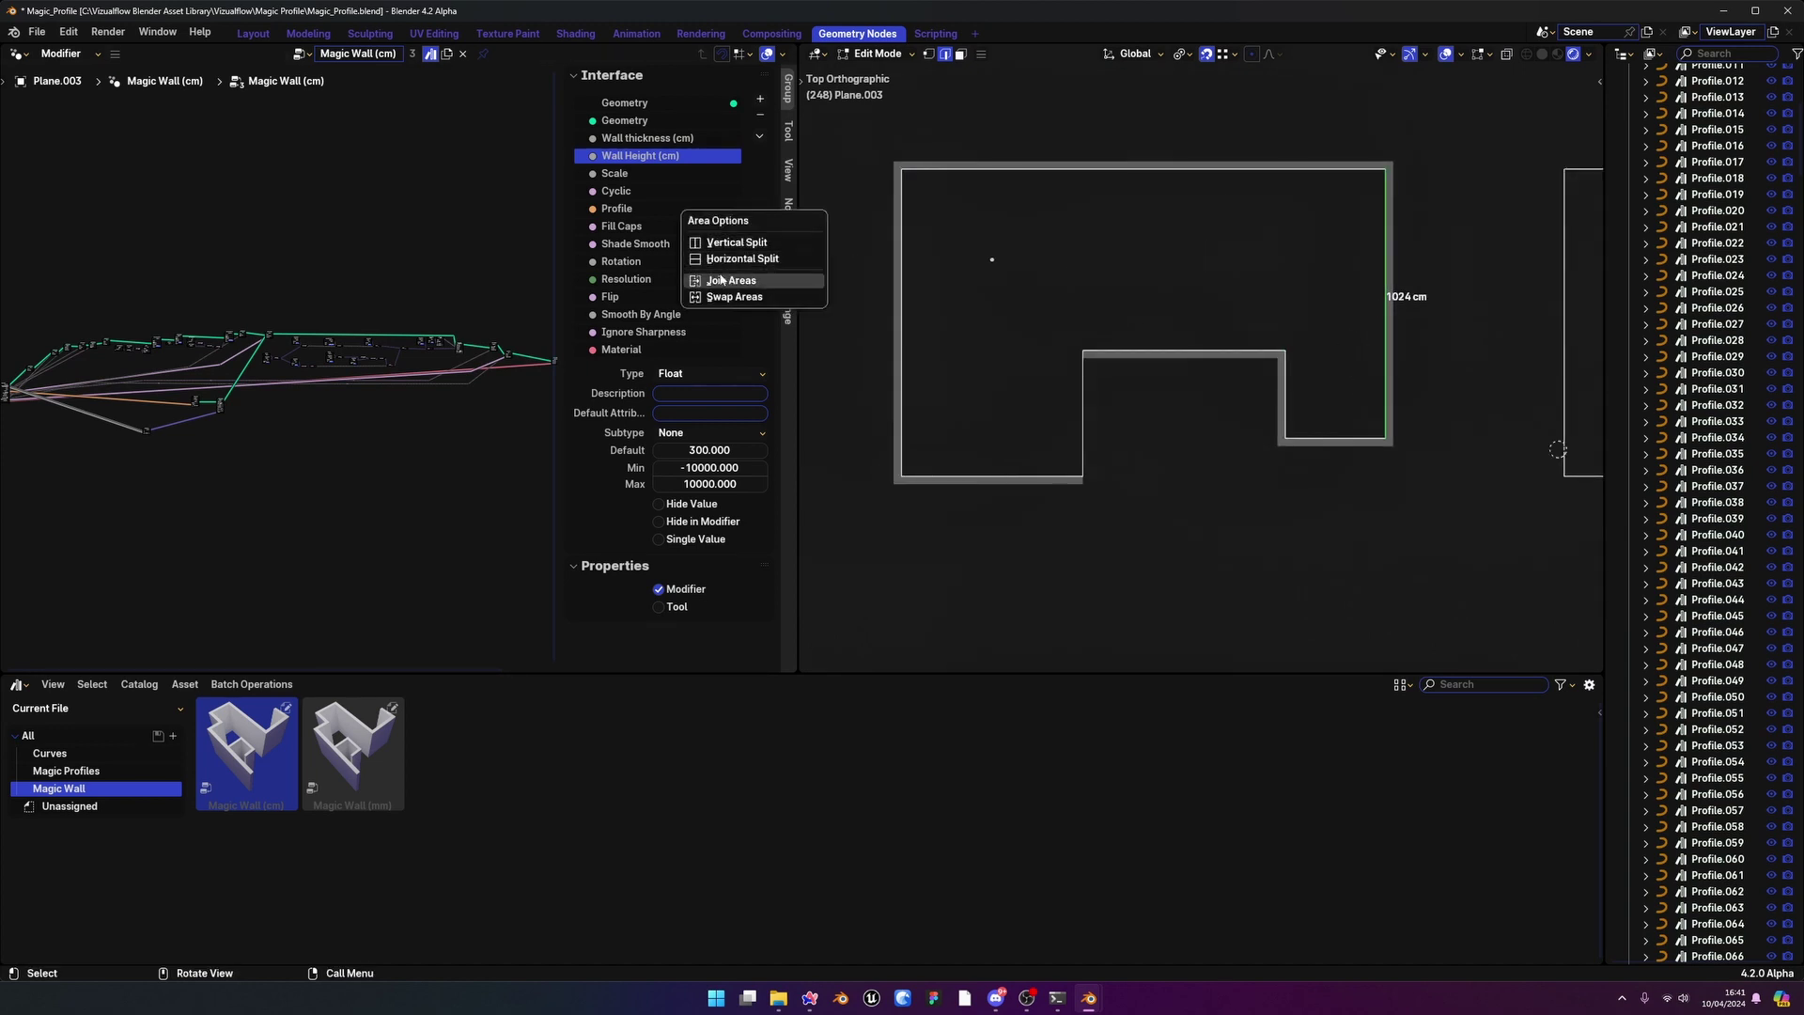
{"action": "left_click", "coordinate": [739, 281]}
{"action": "left_click", "coordinate": [474, 274]}
{"action": "scroll", "coordinate": [916, 344], "scroll_direction": "down", "scroll_amount": 6}
{"action": "middle_click_drag", "start_coordinate": [931, 280], "coordinate": [874, 310], "text": "shift"}
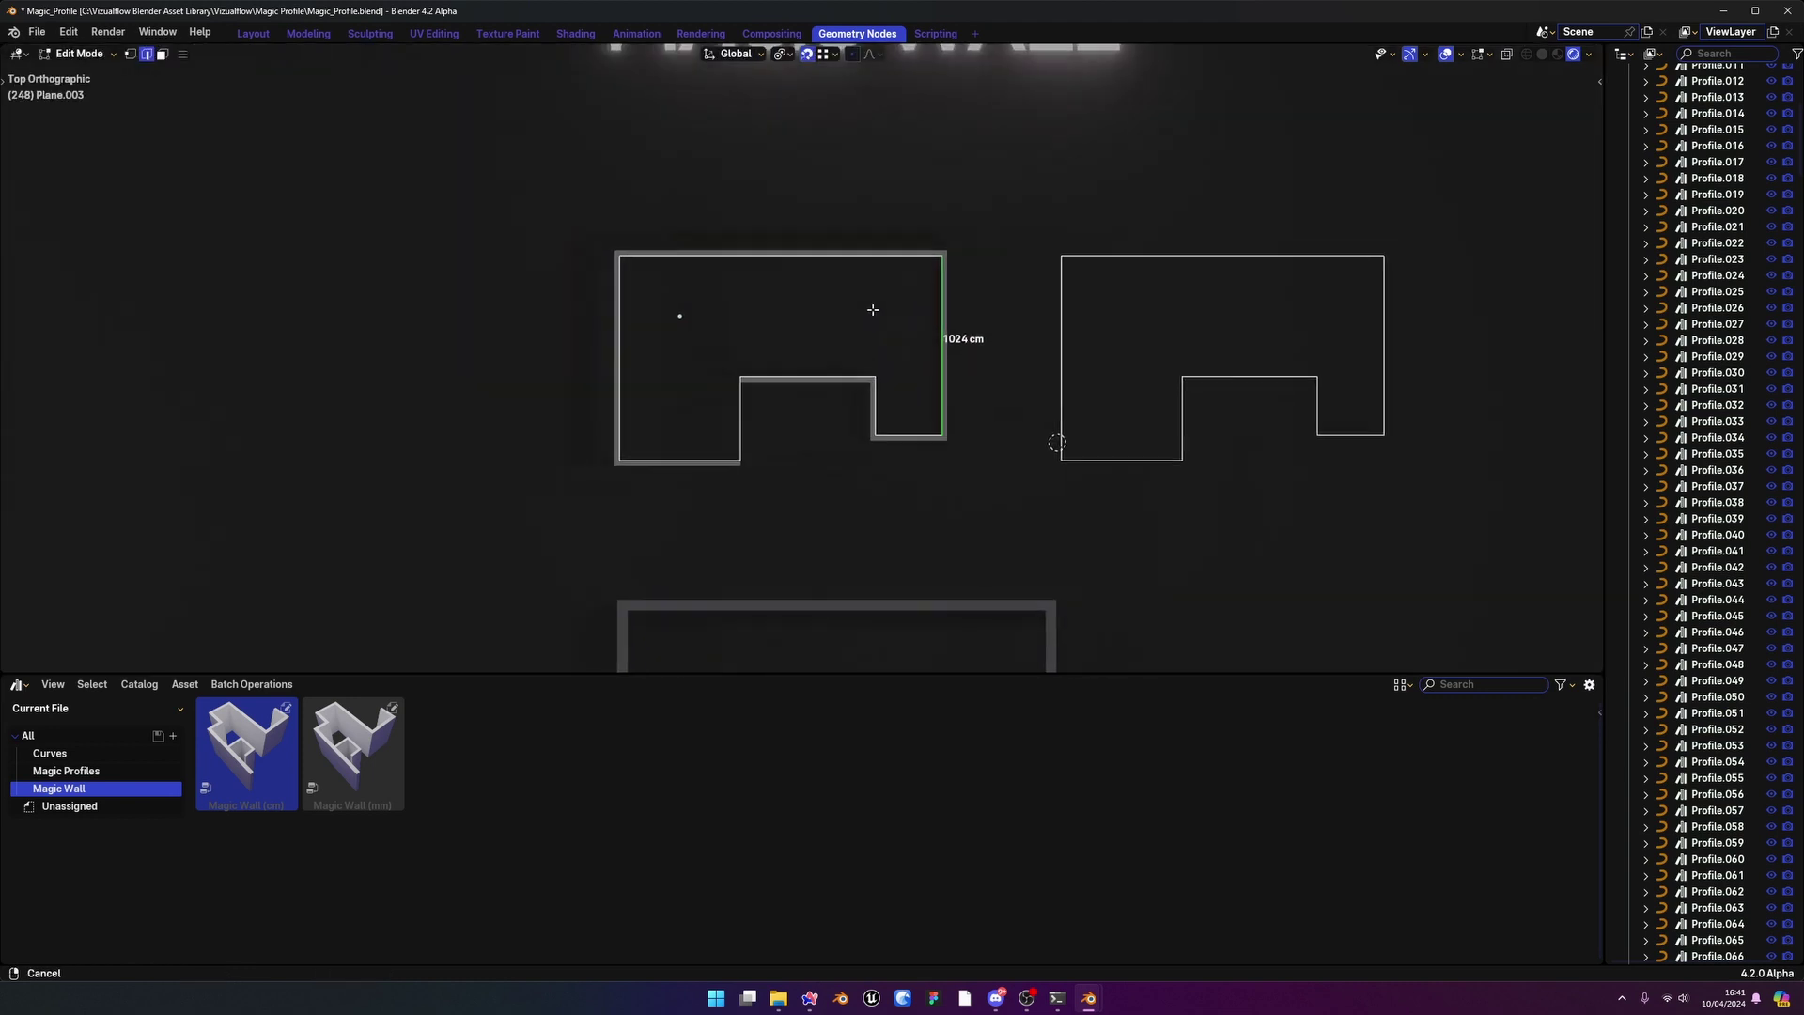
Bring back the floating properties window, show the Magic Wall (cm) modifier settings, and widen the window beside the outline
{"action": "mouse_move", "coordinate": [1093, 1001]}
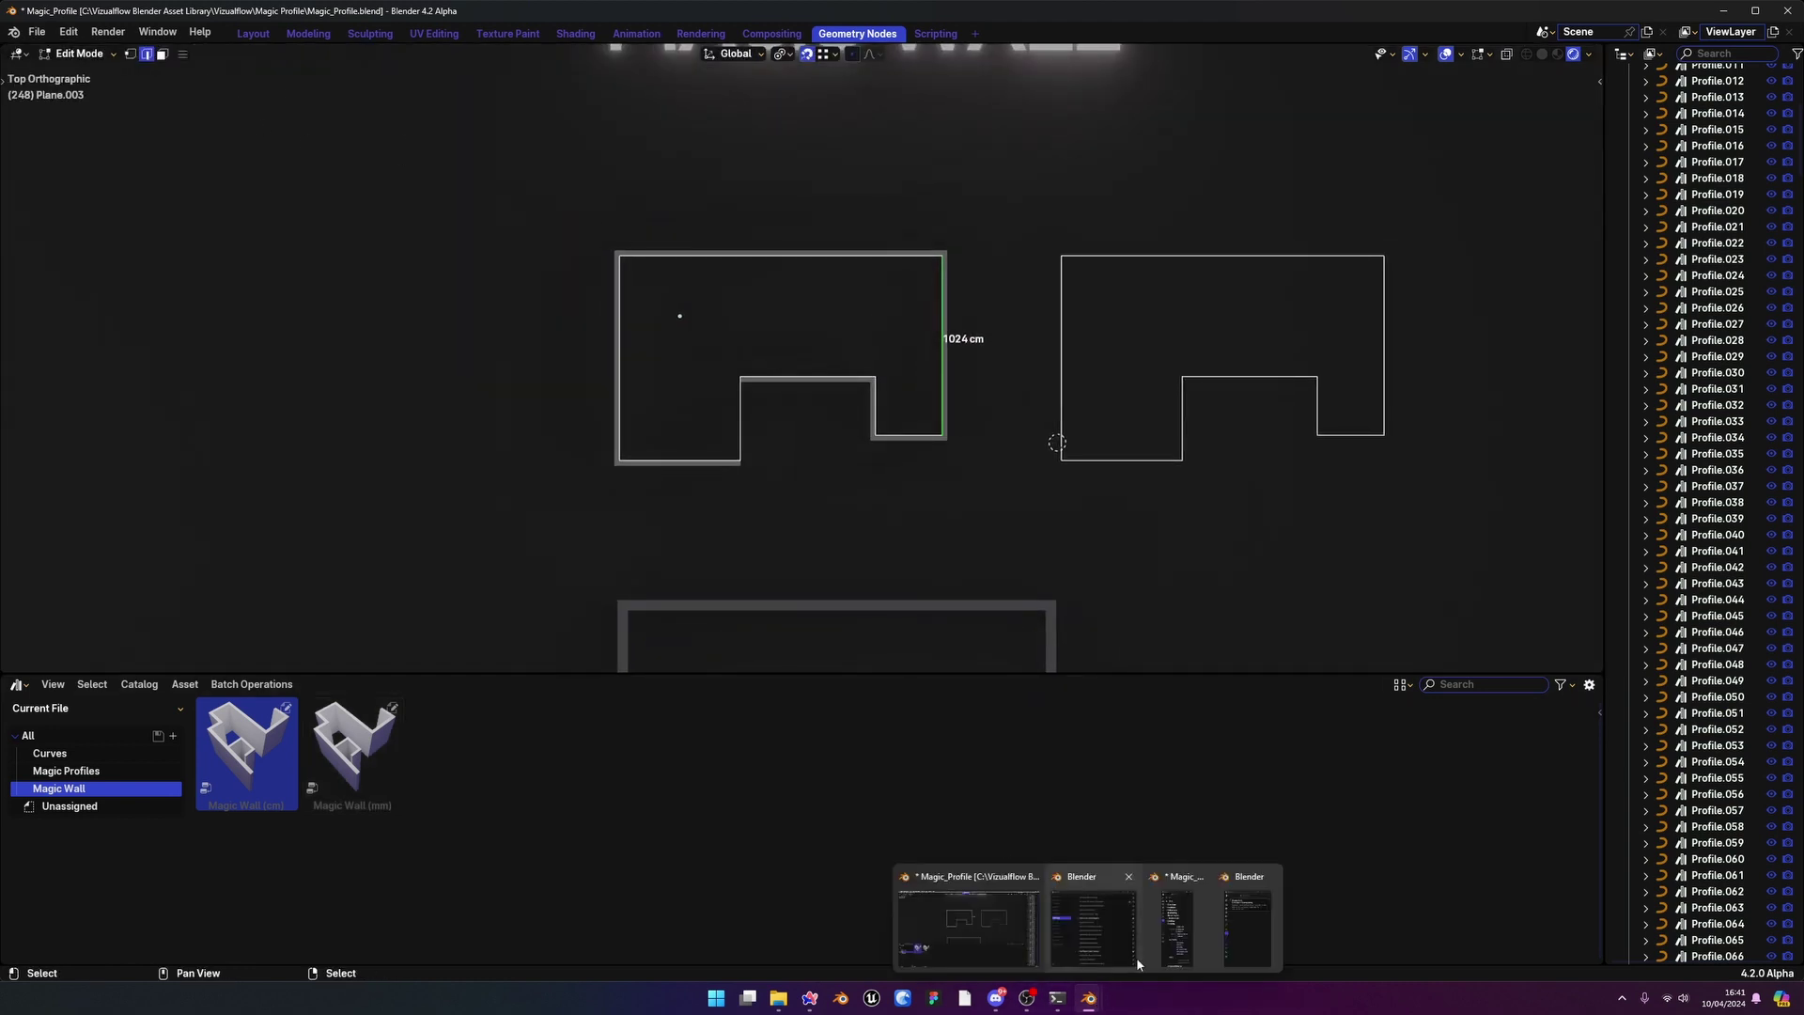
{"action": "left_click", "coordinate": [1186, 916]}
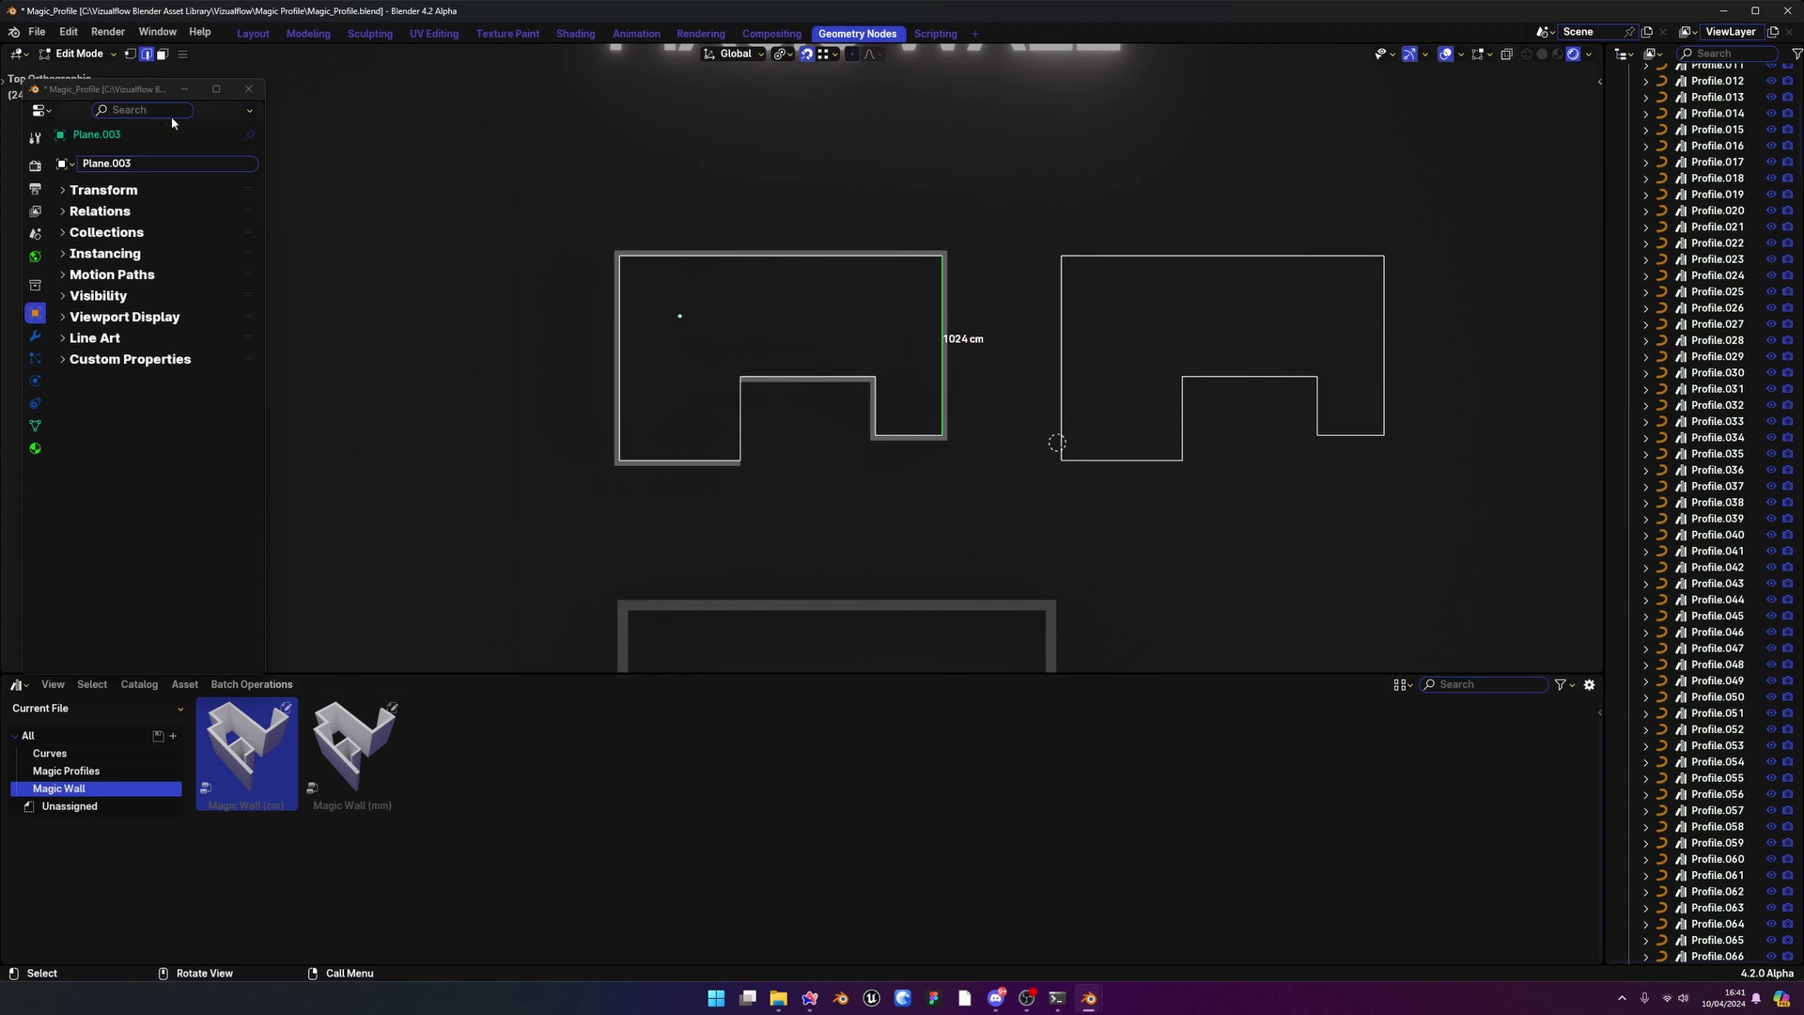
{"action": "left_click_drag", "start_coordinate": [142, 91], "coordinate": [368, 98]}
{"action": "left_click", "coordinate": [265, 364]}
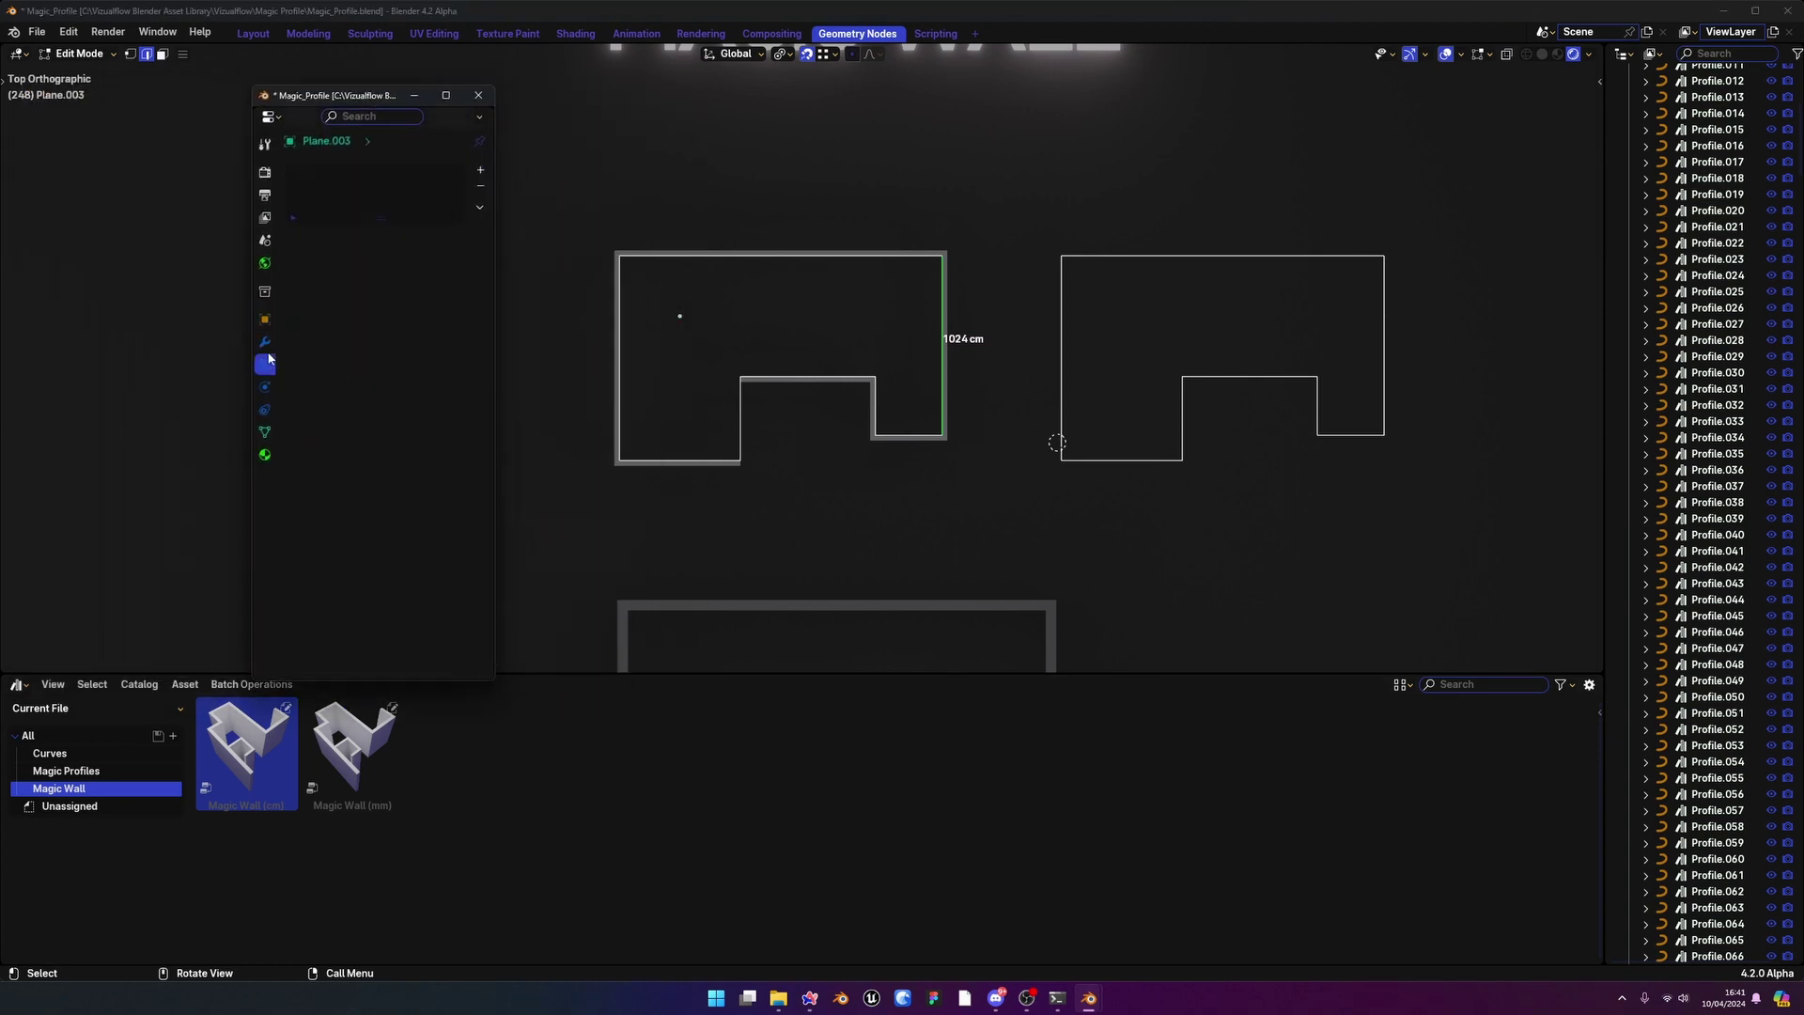
{"action": "left_click", "coordinate": [267, 342]}
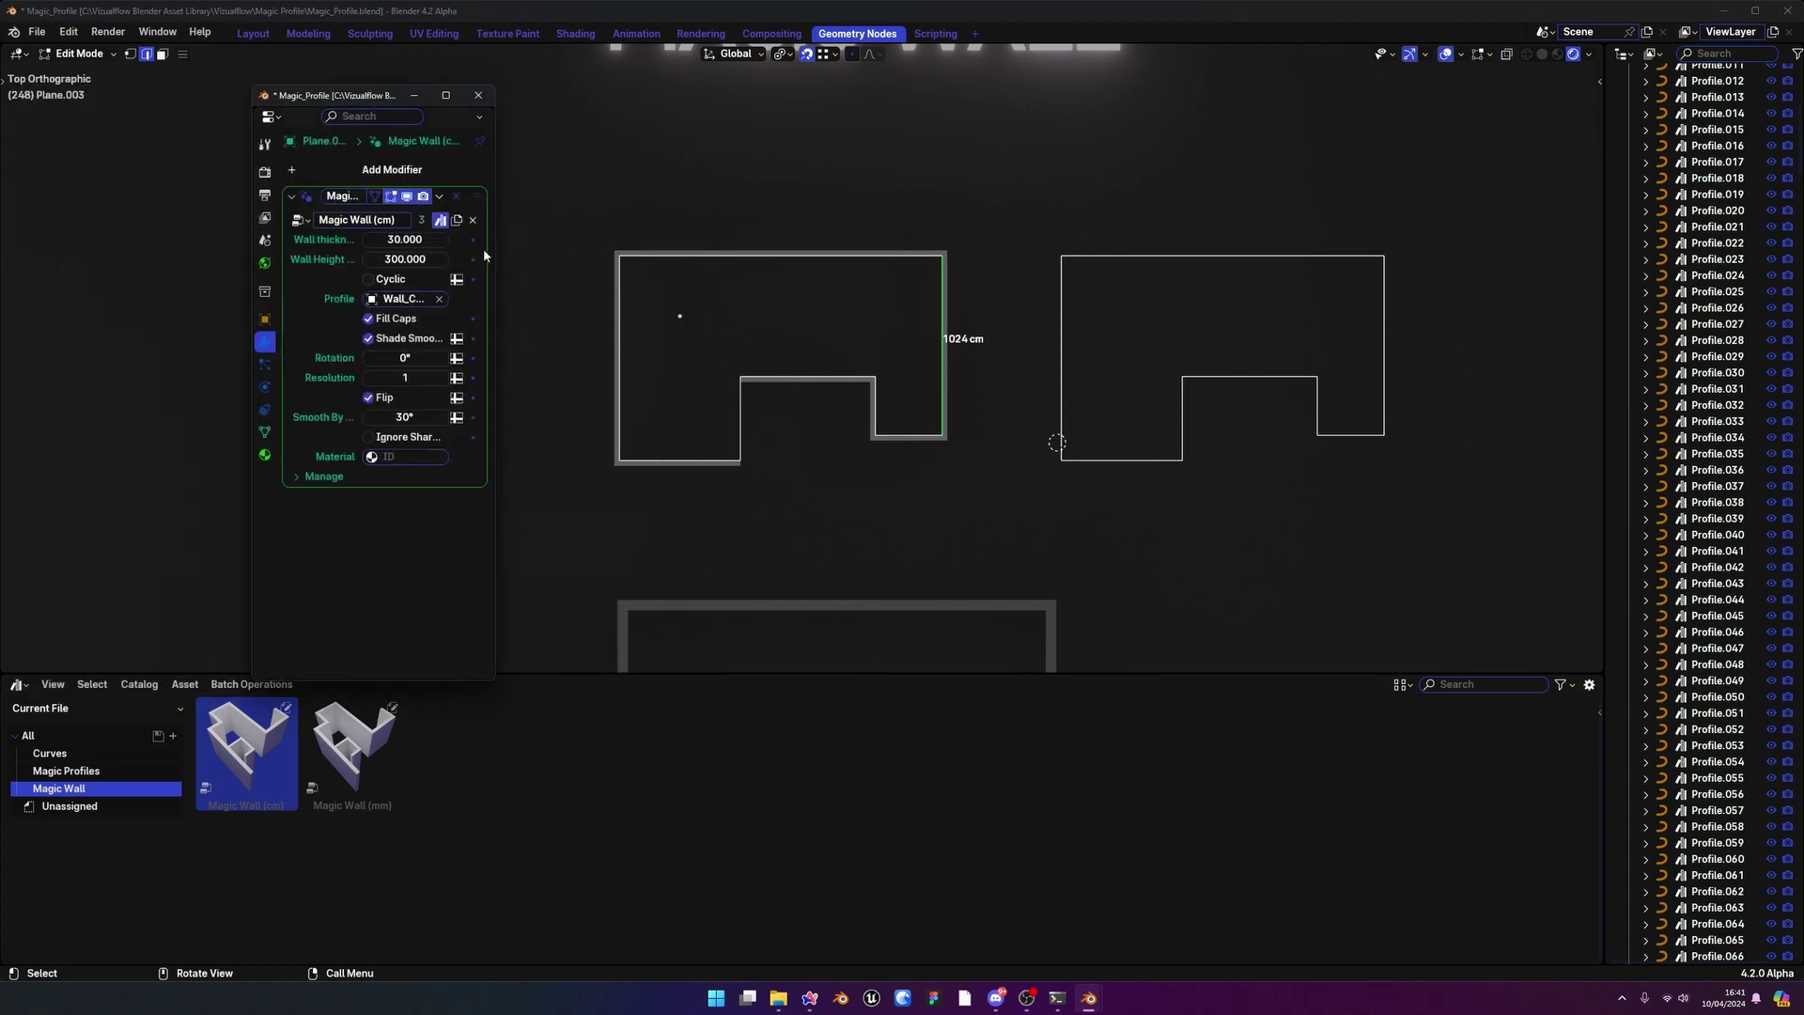
{"action": "left_click_drag", "start_coordinate": [486, 254], "coordinate": [639, 231]}
{"action": "left_click_drag", "start_coordinate": [477, 101], "coordinate": [309, 102]}
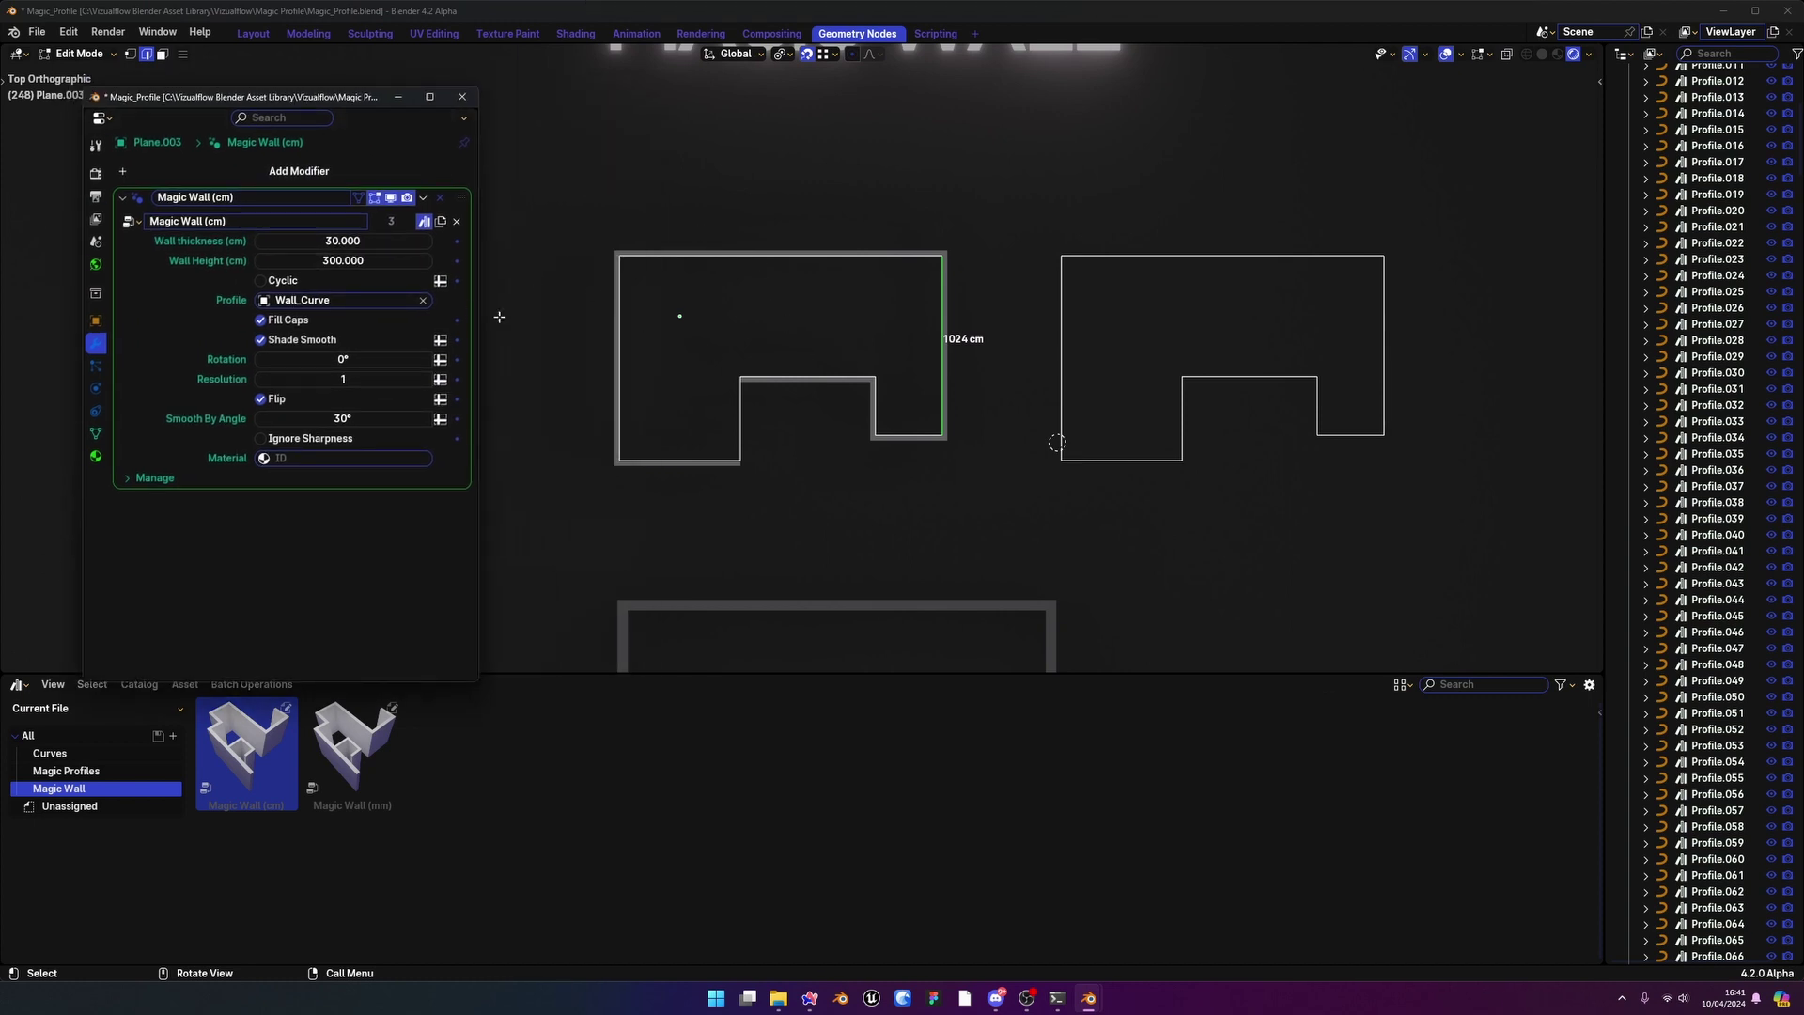
Return to Object Mode and examine the generated walls from the top and in perspective
{"action": "scroll", "coordinate": [888, 381], "scroll_direction": "up", "scroll_amount": 3}
{"action": "scroll", "coordinate": [897, 423], "scroll_direction": "down", "scroll_amount": 2}
{"action": "key", "text": "Tab"}
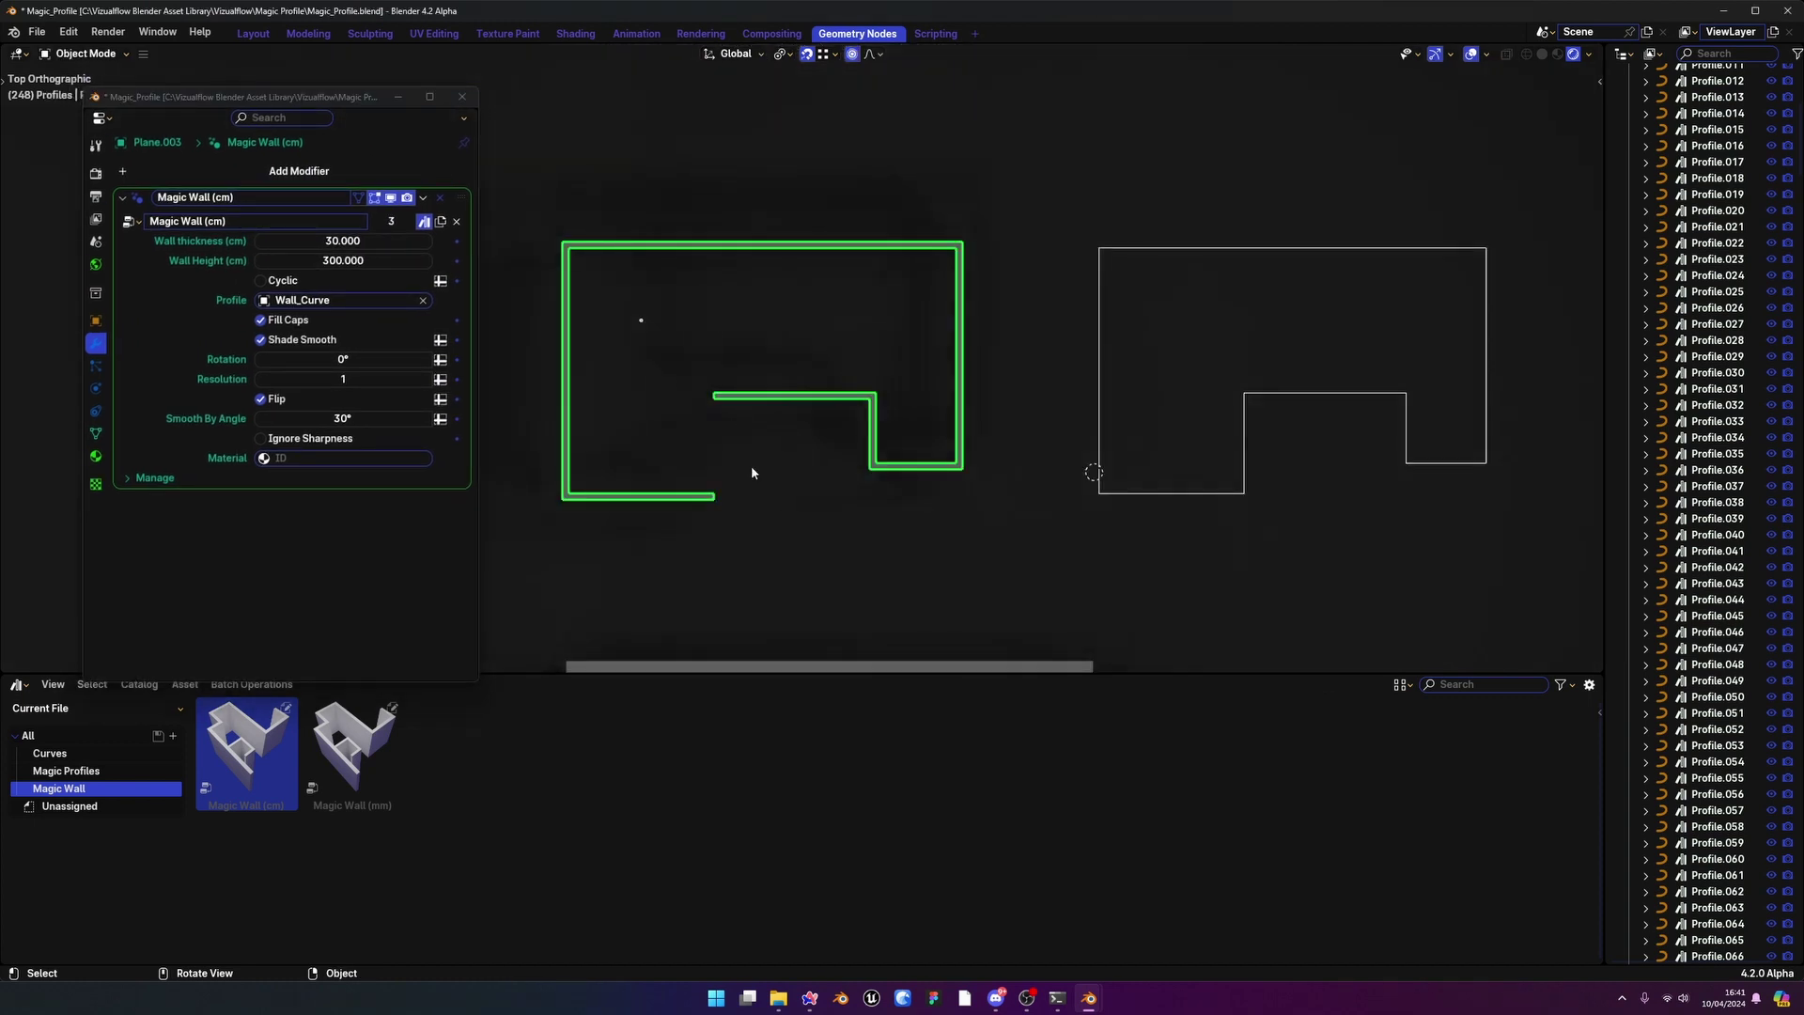
{"action": "scroll", "coordinate": [743, 441], "scroll_direction": "up", "scroll_amount": 4}
{"action": "middle_click_drag", "start_coordinate": [823, 387], "coordinate": [1040, 406], "text": "shift"}
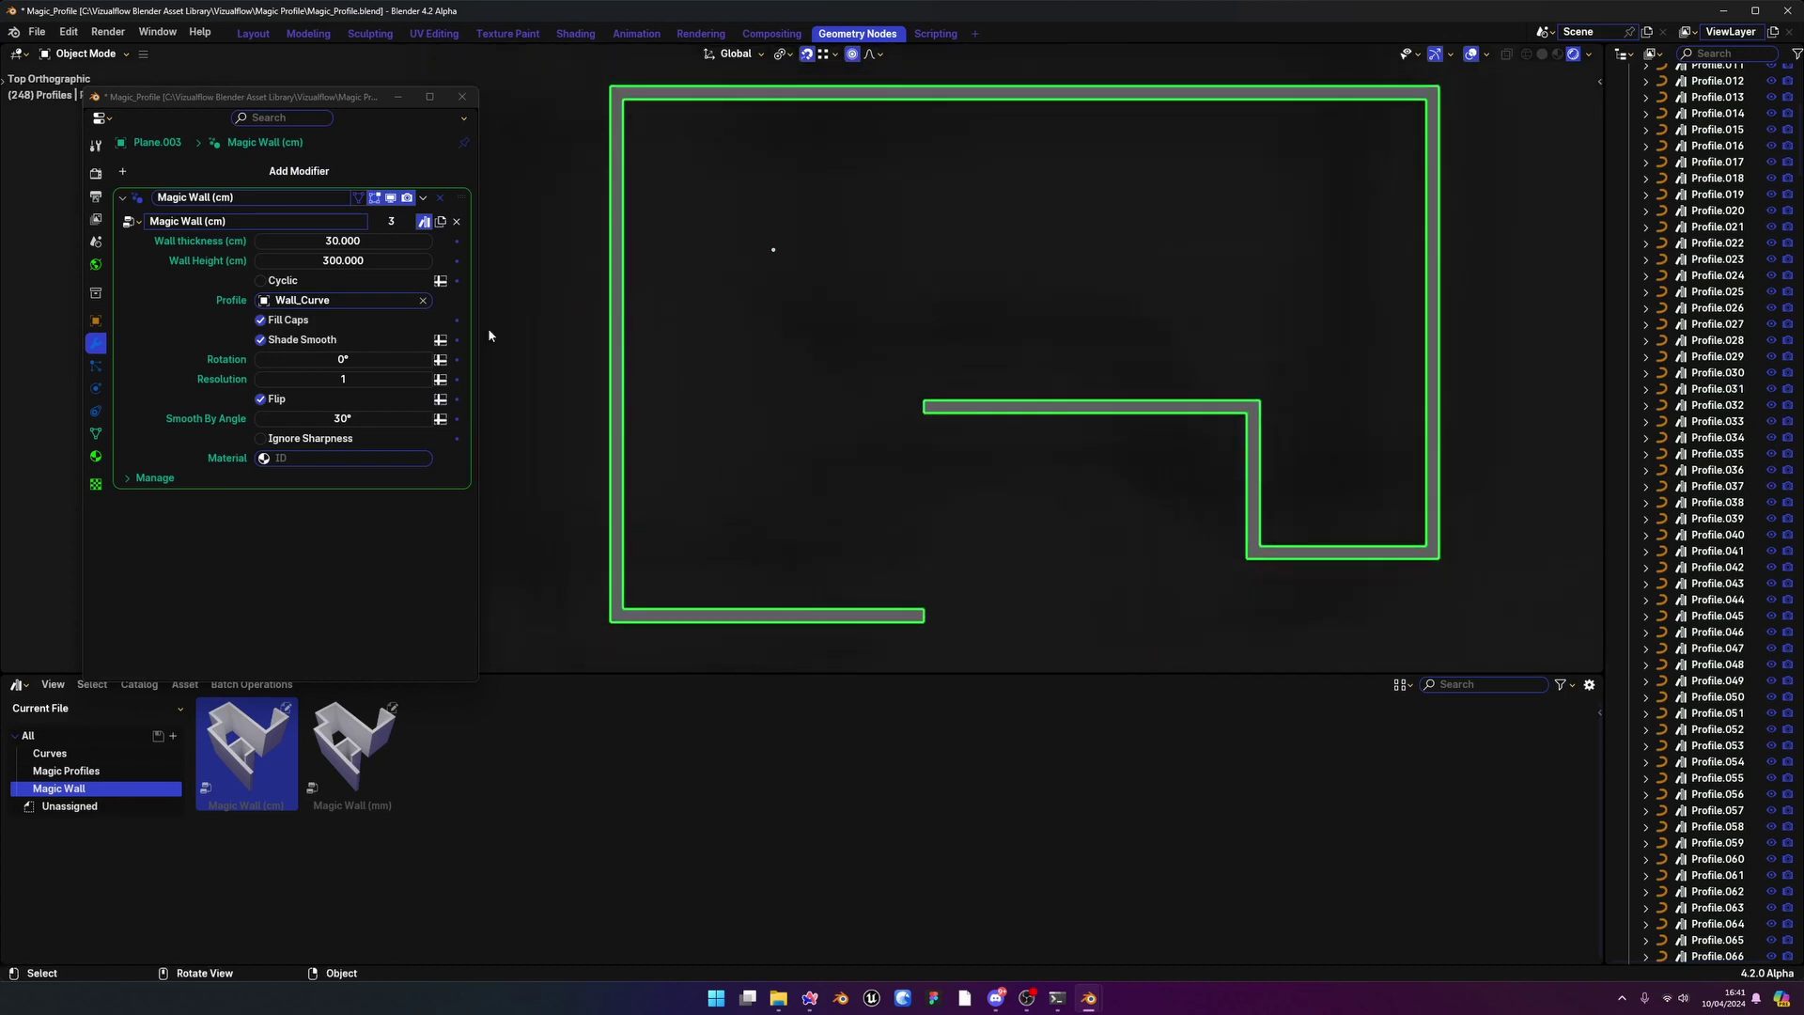
{"action": "scroll", "coordinate": [1081, 374], "scroll_direction": "down", "scroll_amount": 2}
{"action": "middle_click_drag", "start_coordinate": [1188, 430], "coordinate": [983, 334]}
{"action": "middle_click_drag", "start_coordinate": [1186, 580], "coordinate": [1007, 543]}
{"action": "scroll", "coordinate": [1120, 505], "scroll_direction": "up", "scroll_amount": 1}
{"action": "scroll", "coordinate": [1121, 499], "scroll_direction": "up", "scroll_amount": 3}
{"action": "scroll", "coordinate": [1002, 521], "scroll_direction": "down", "scroll_amount": 4}
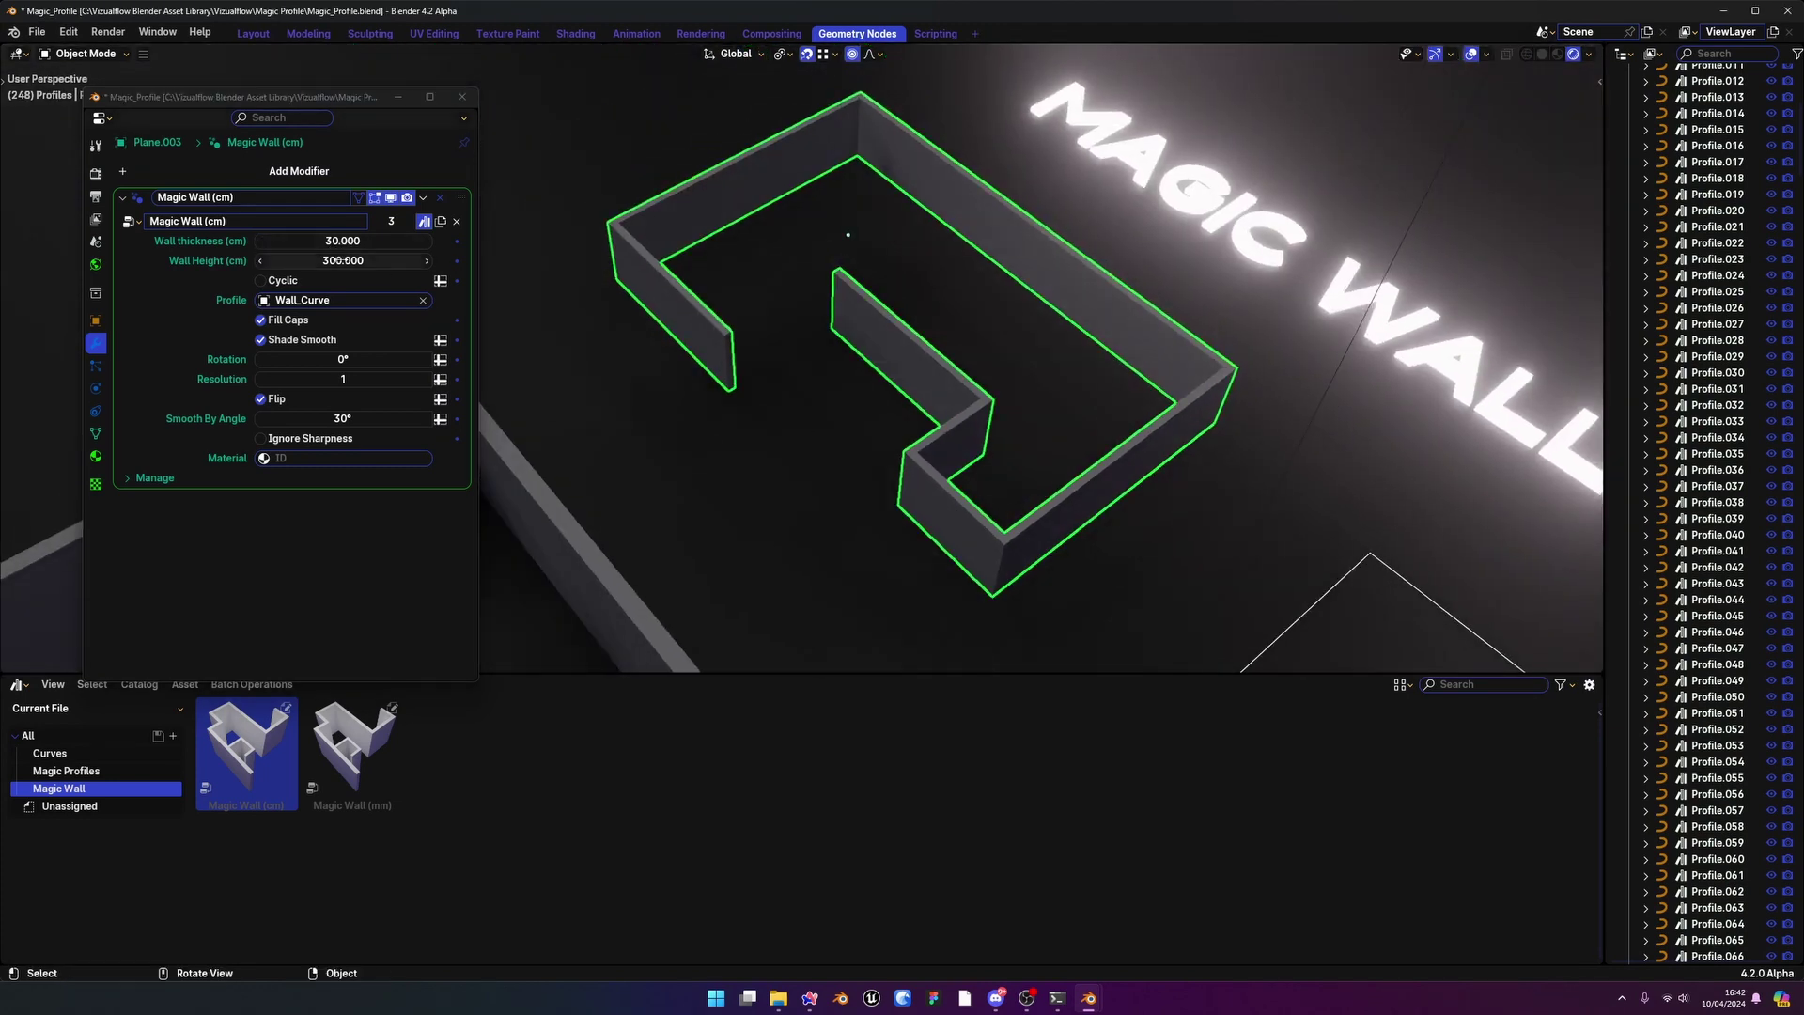
Set the Magic Wall height to 400 cm and the wall thickness to 67.74 cm
{"action": "left_click", "coordinate": [354, 269]}
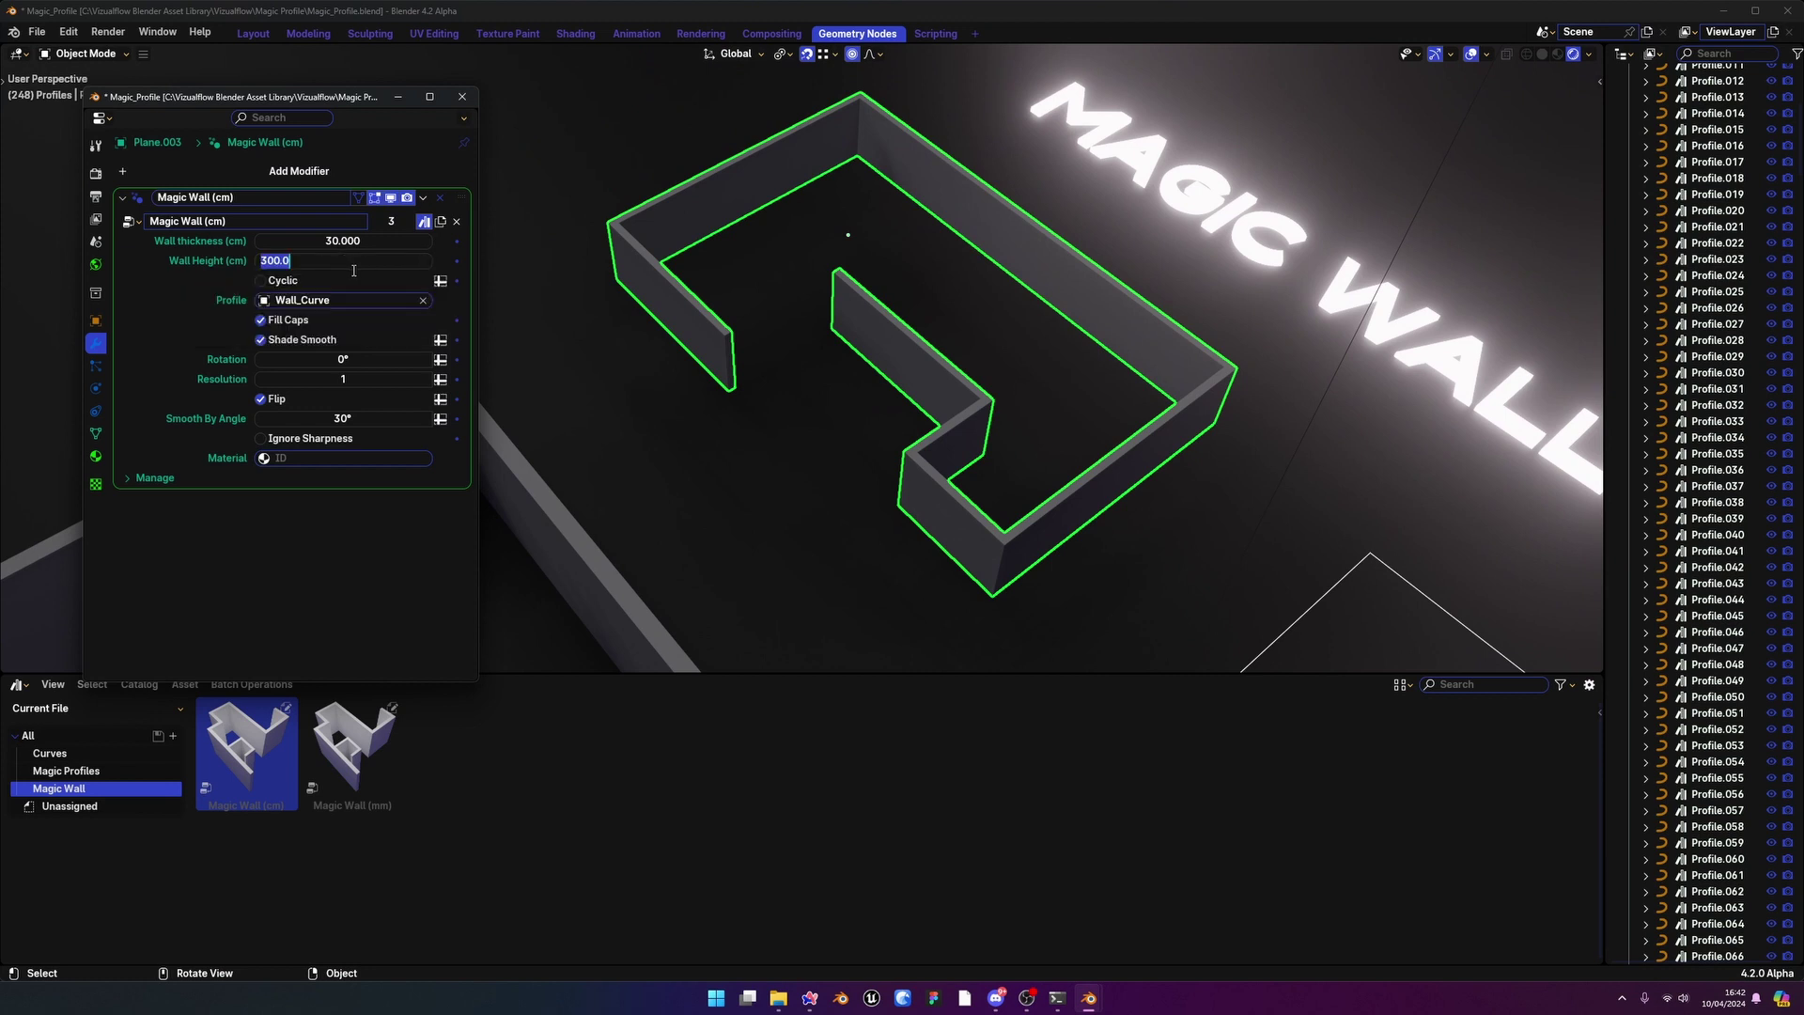
{"action": "type", "text": "400"}
{"action": "key", "text": "Return"}
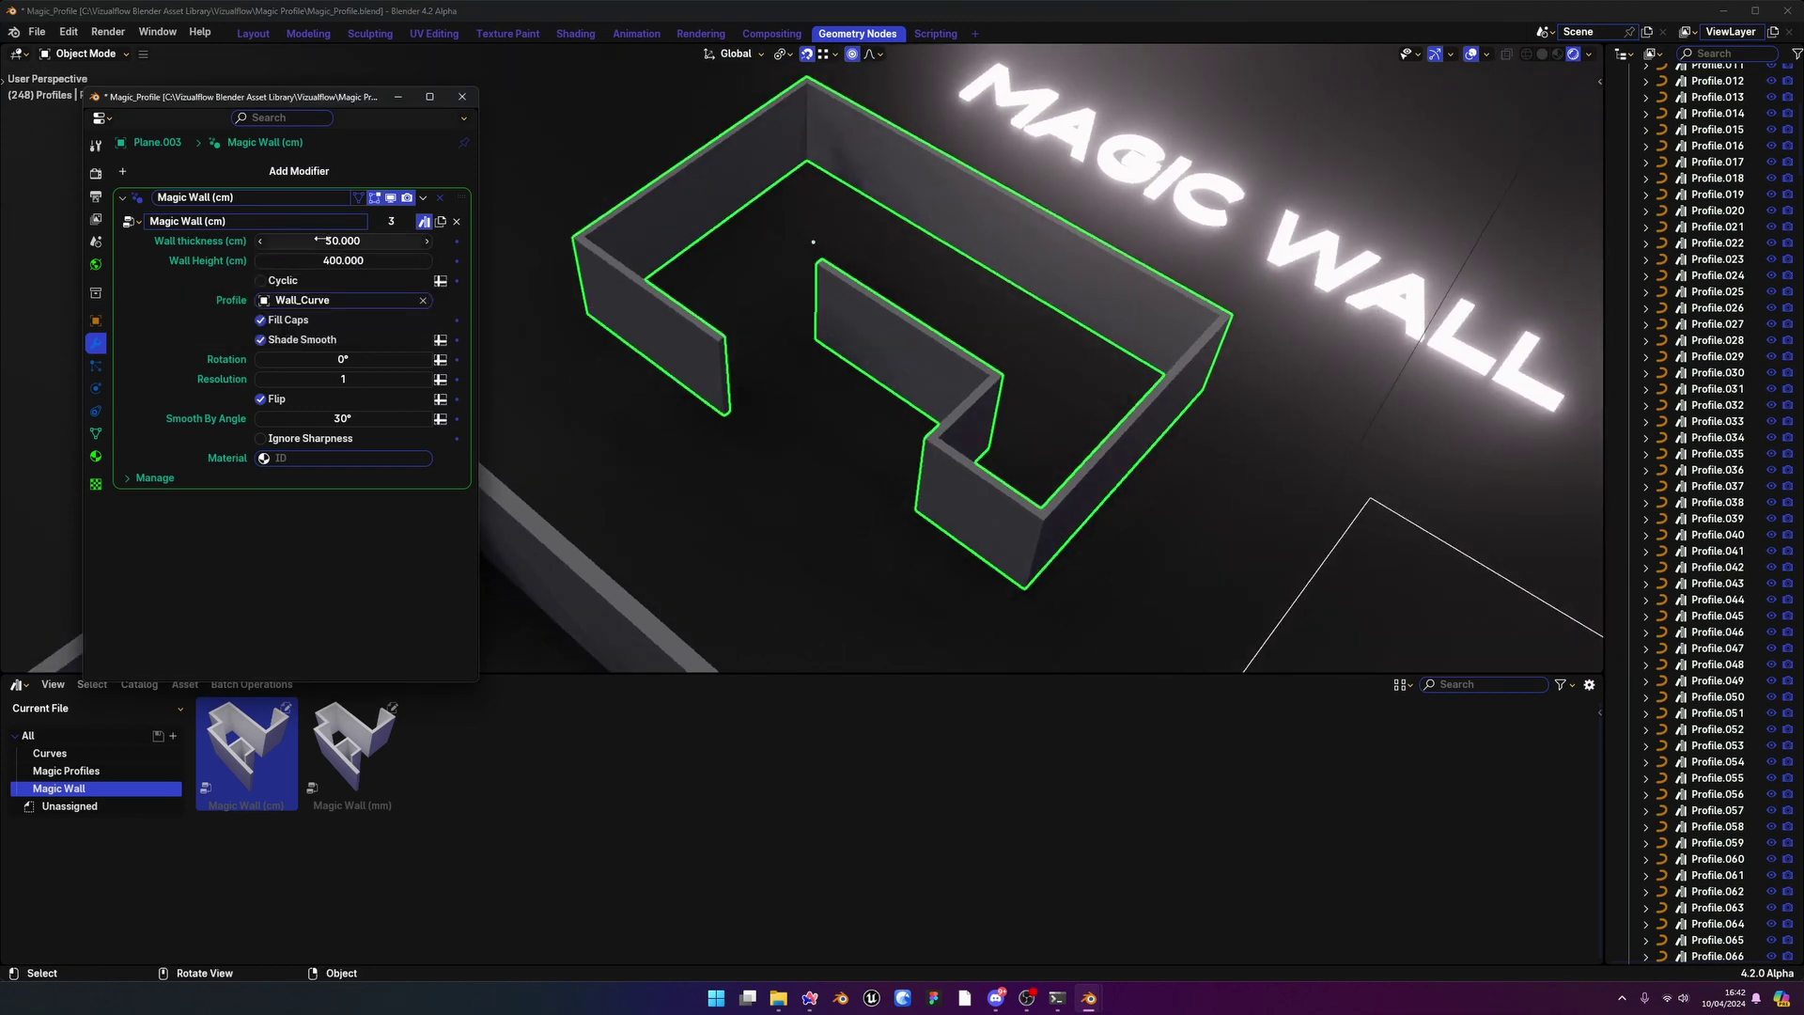
{"action": "left_click_drag", "start_coordinate": [343, 241], "coordinate": [398, 241]}
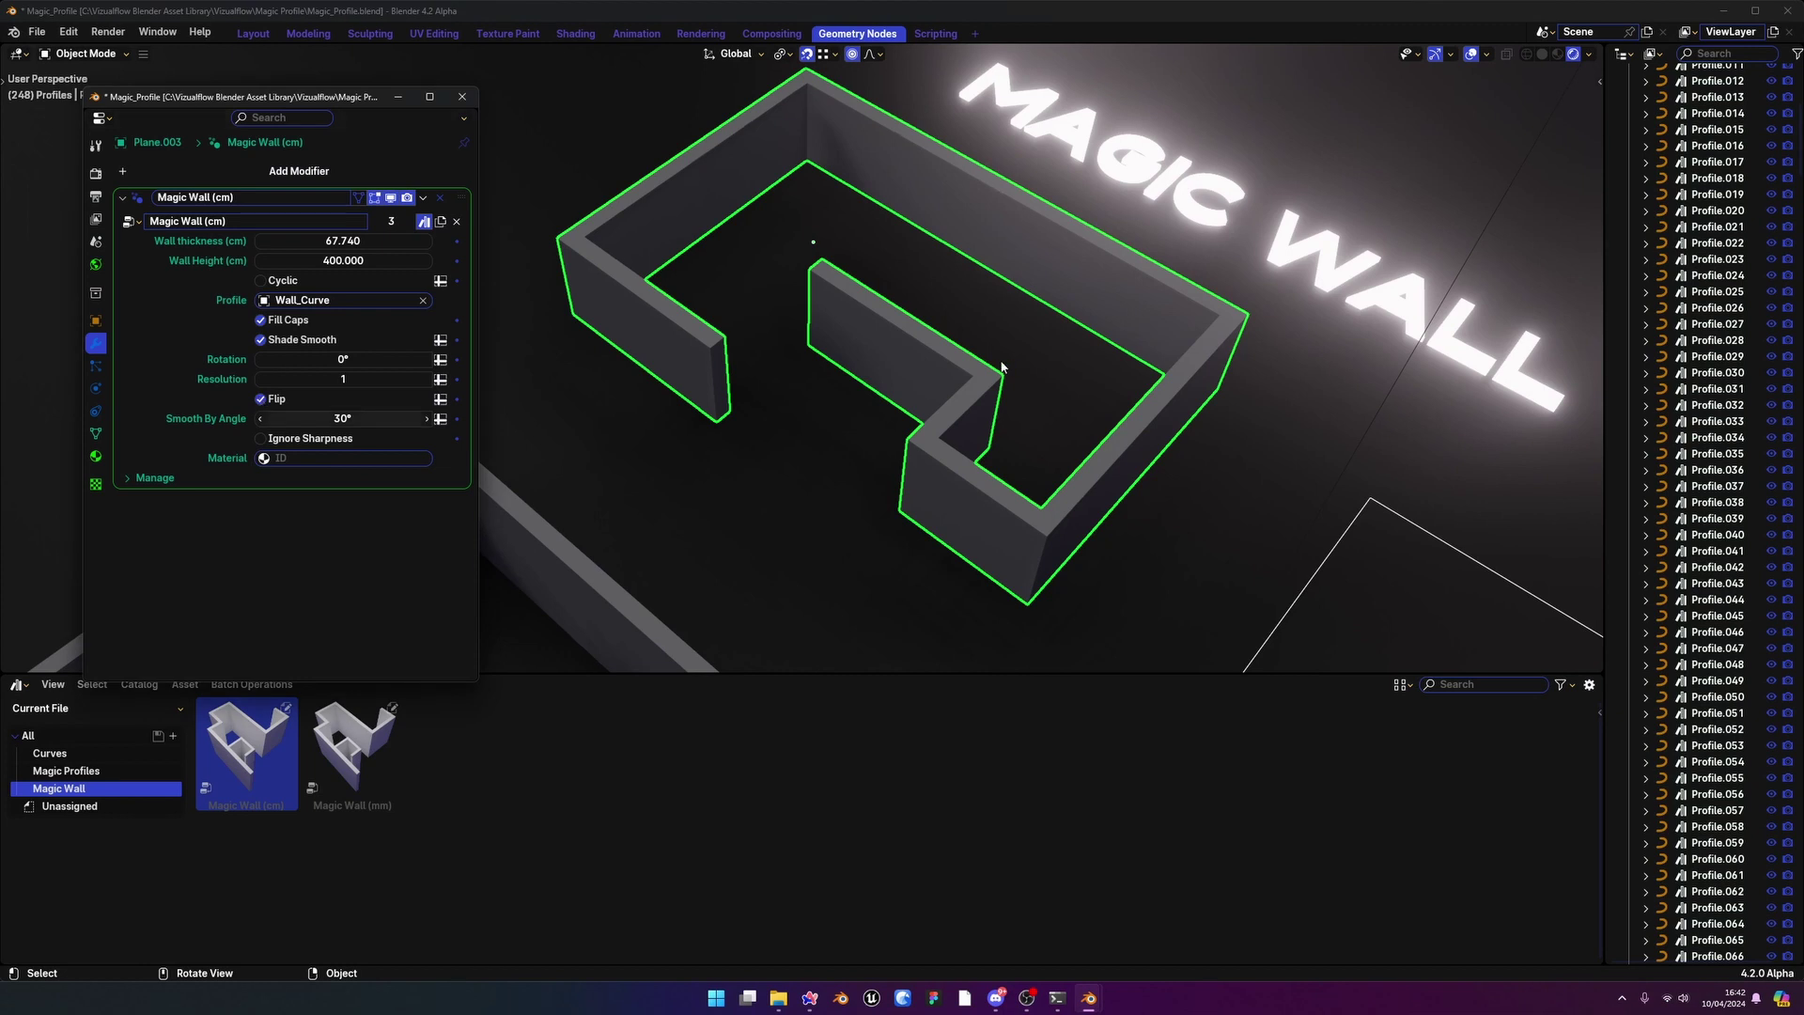
Enter Edit Mode on the wall outline in top view and turn off Flip in the Magic Wall modifier
{"action": "middle_click_drag", "start_coordinate": [1005, 362], "coordinate": [1074, 441], "text": "alt"}
{"action": "scroll", "coordinate": [1043, 456], "scroll_direction": "down", "scroll_amount": 3}
{"action": "scroll", "coordinate": [1037, 501], "scroll_direction": "up", "scroll_amount": 4}
{"action": "key", "text": "Tab"}
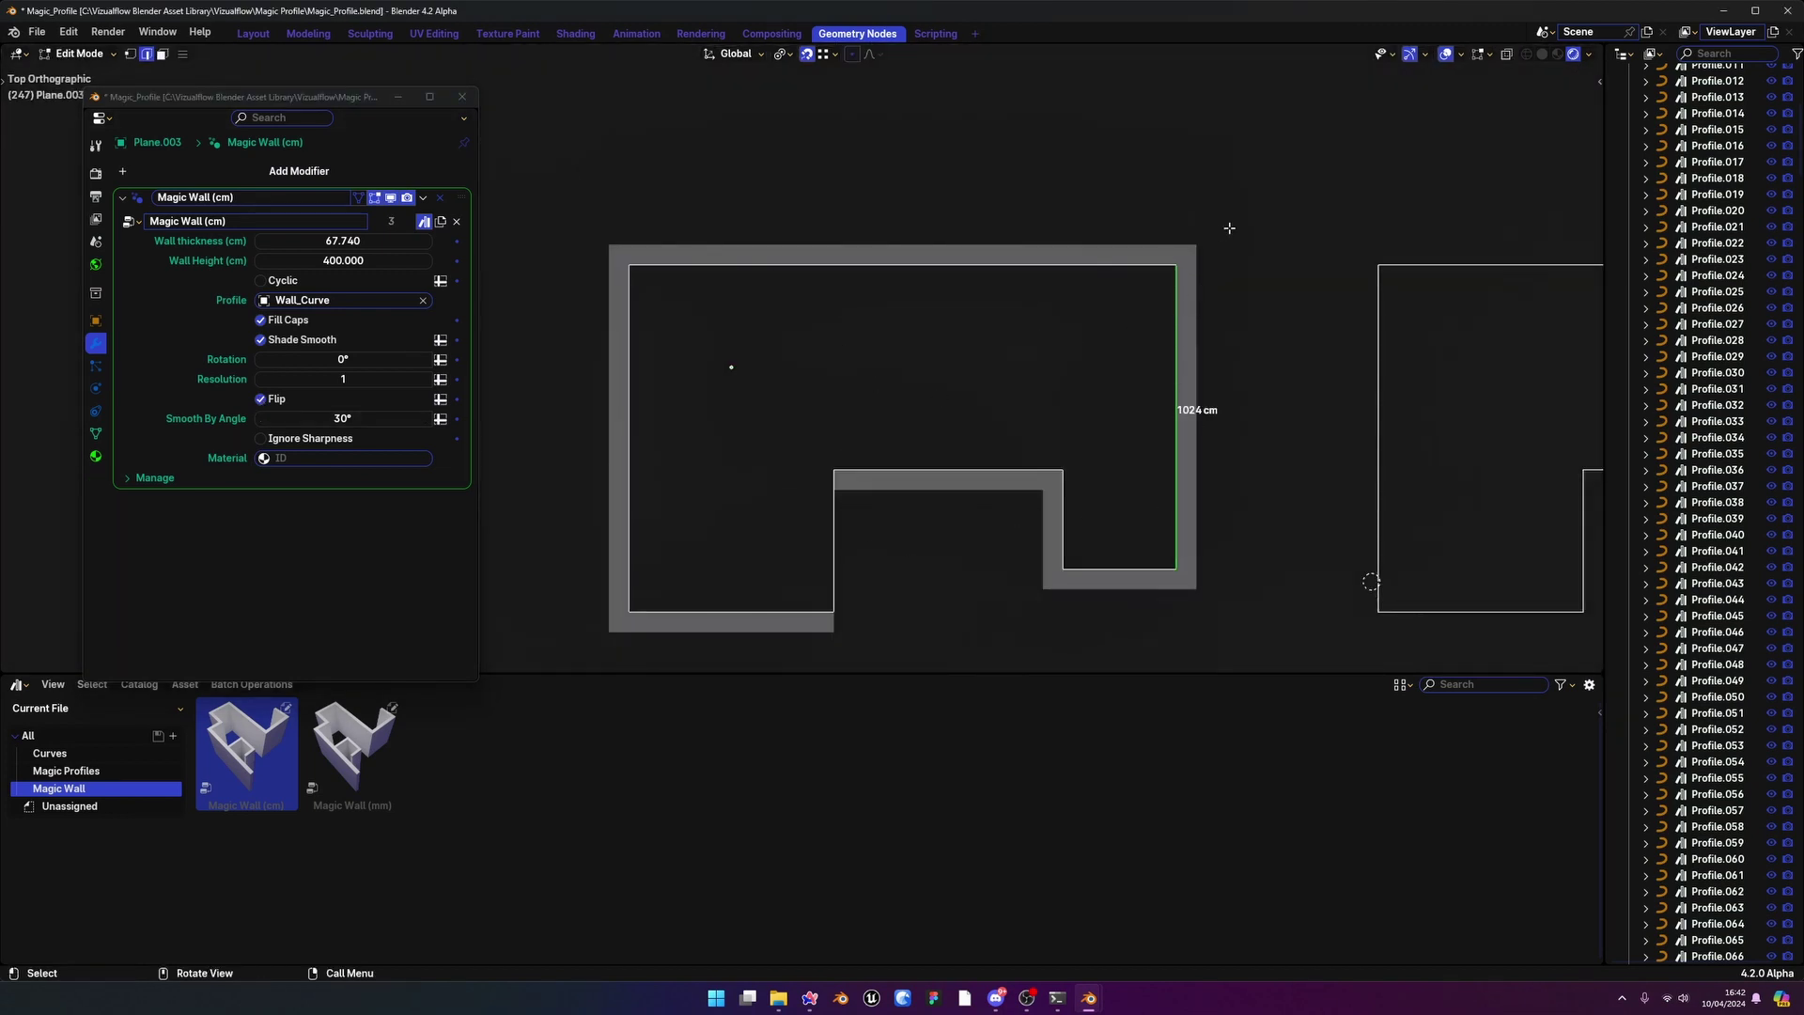
{"action": "left_click", "coordinate": [261, 399]}
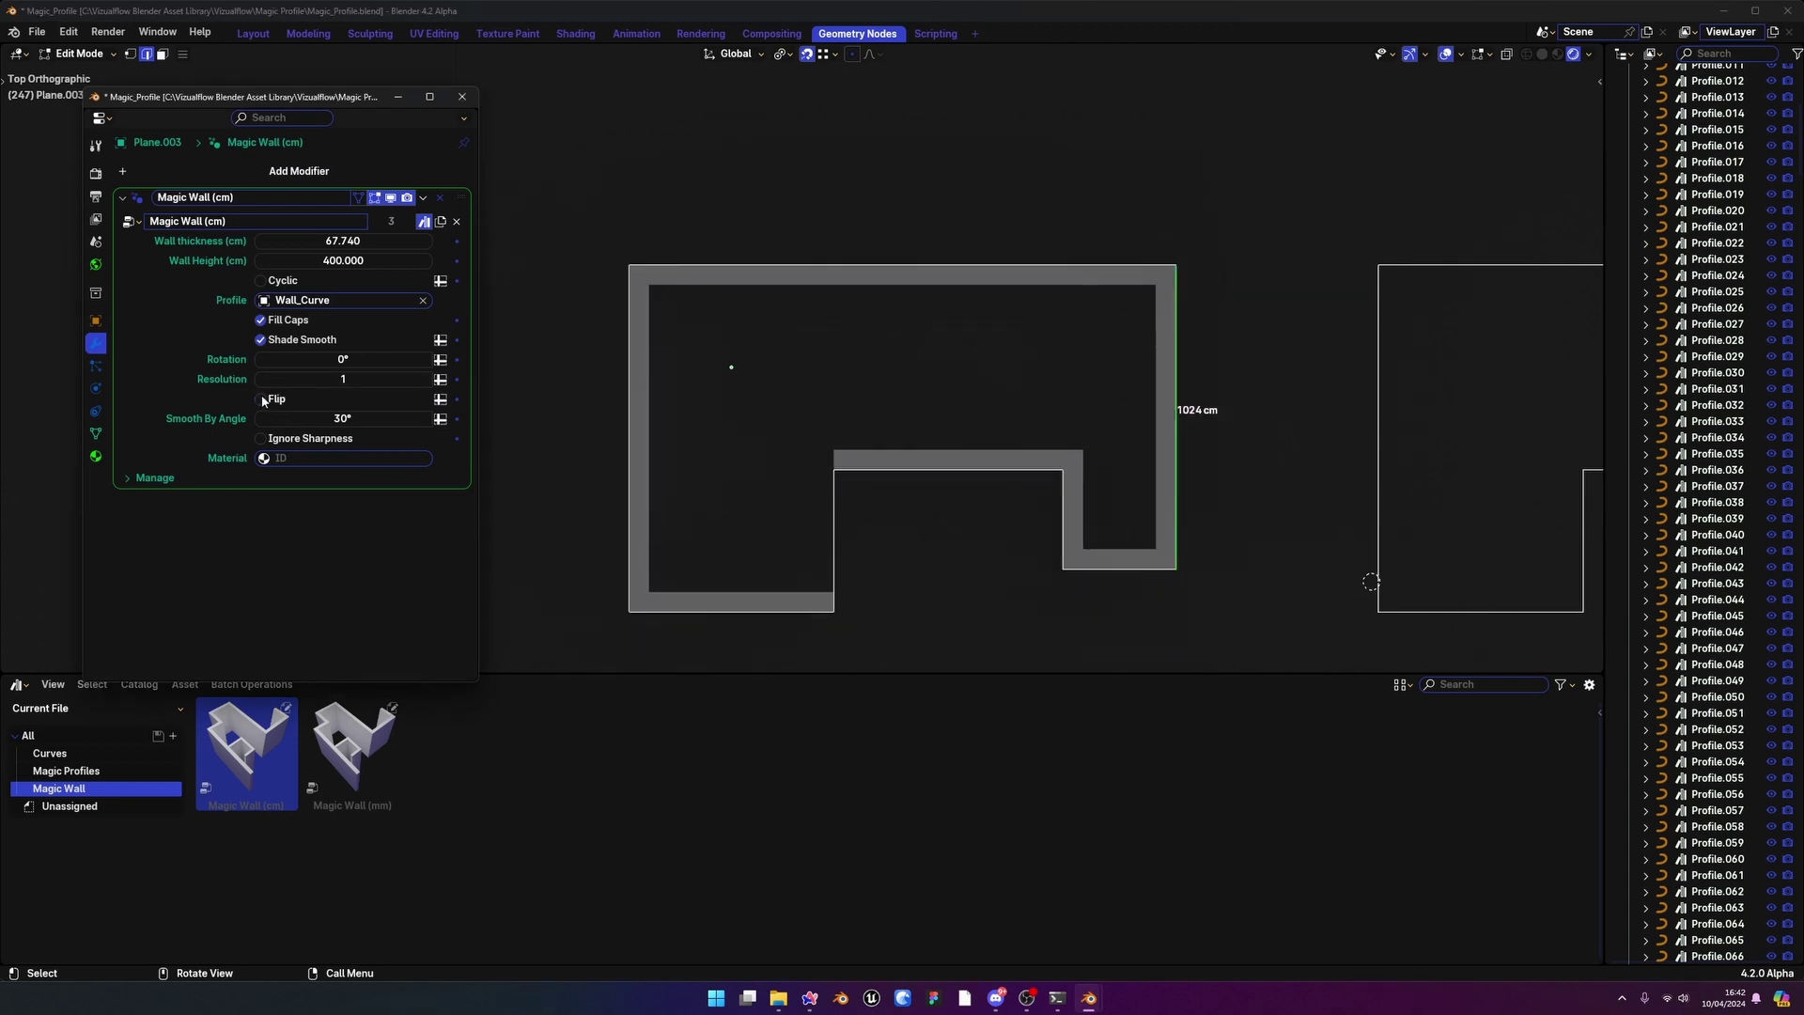
Check the lengths of the outline's top, left and lower-left edges with the walls unflipped
{"action": "left_click", "coordinate": [1096, 264]}
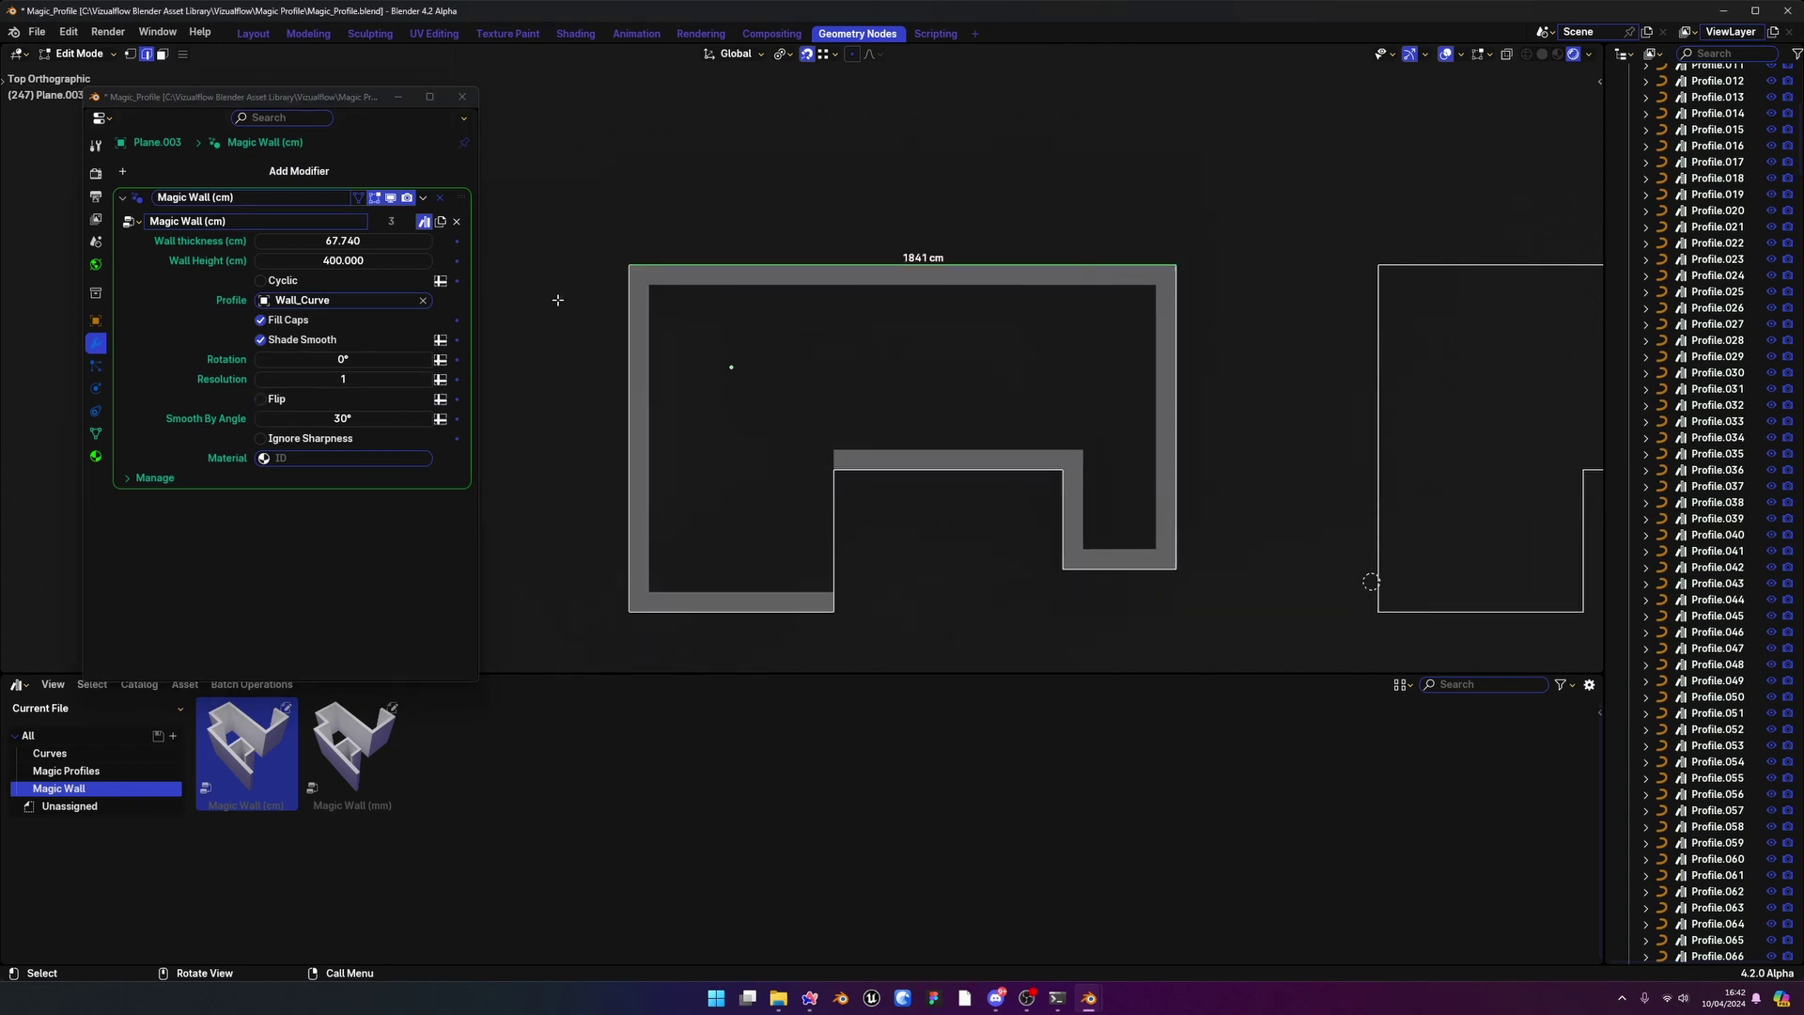
{"action": "left_click", "coordinate": [625, 304]}
{"action": "left_click", "coordinate": [805, 607]}
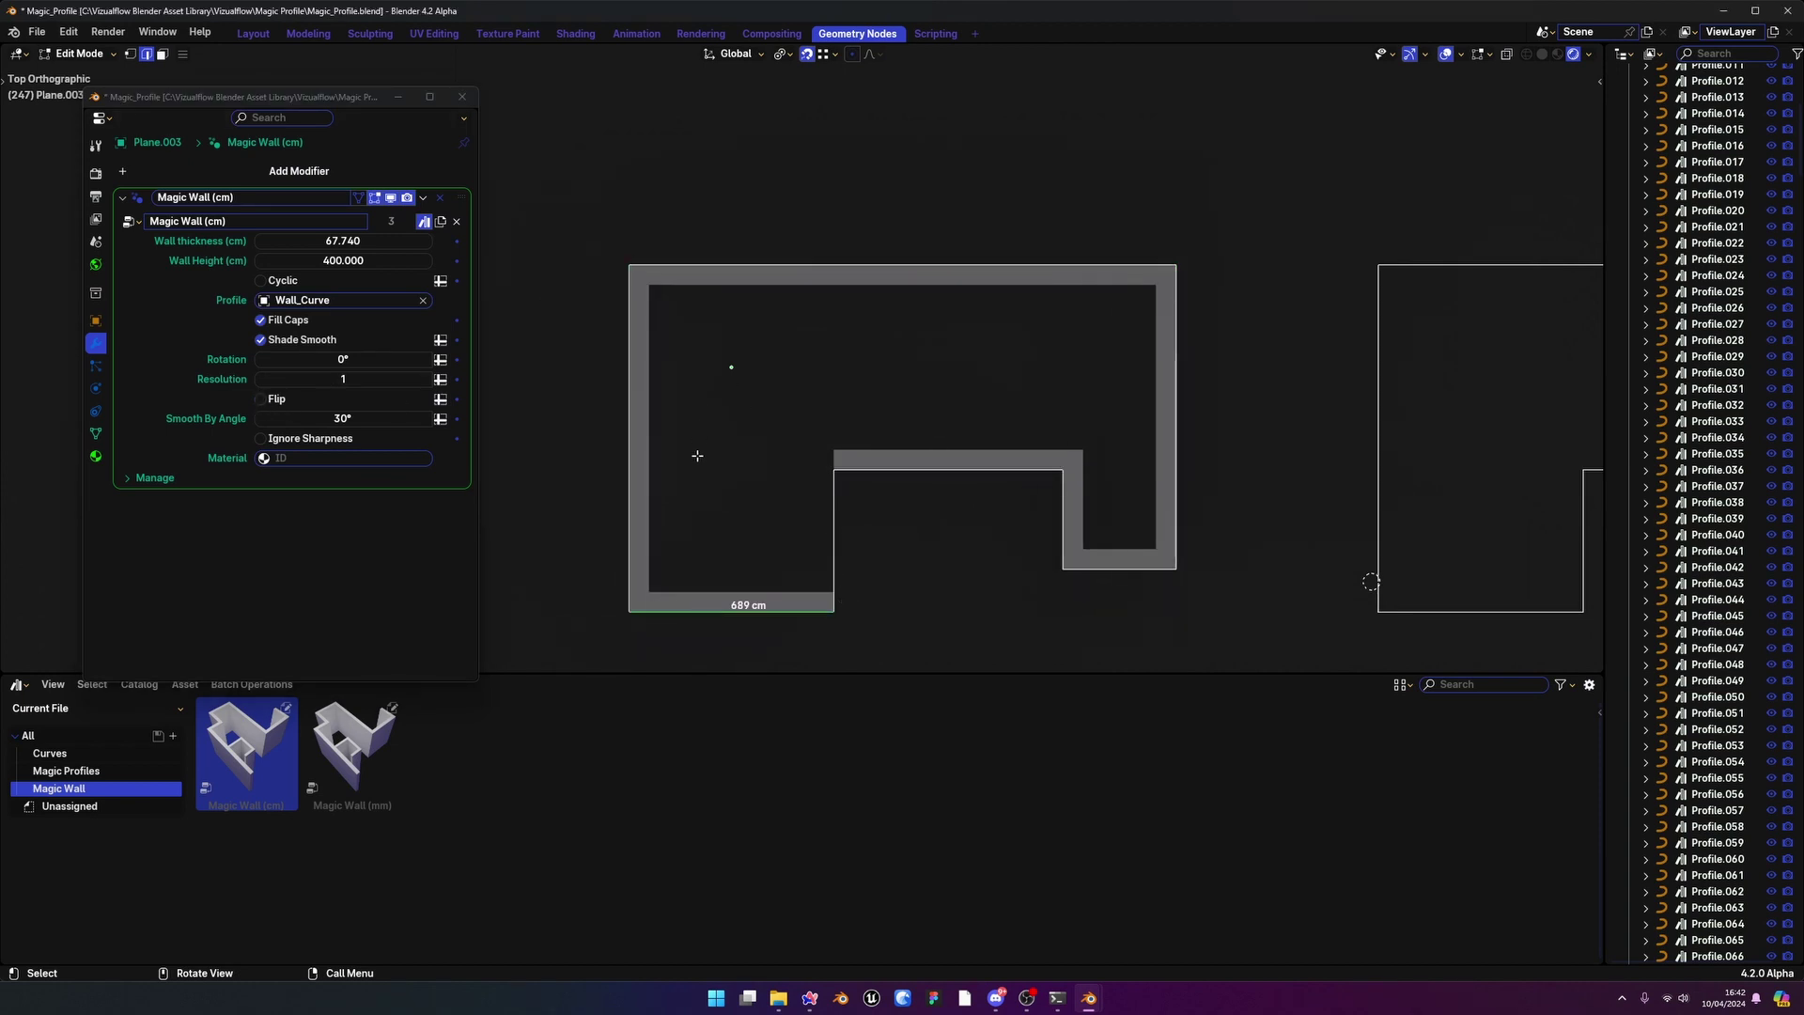
{"action": "scroll", "coordinate": [830, 415], "scroll_direction": "down", "scroll_amount": 3}
{"action": "scroll", "coordinate": [864, 431], "scroll_direction": "up", "scroll_amount": 2}
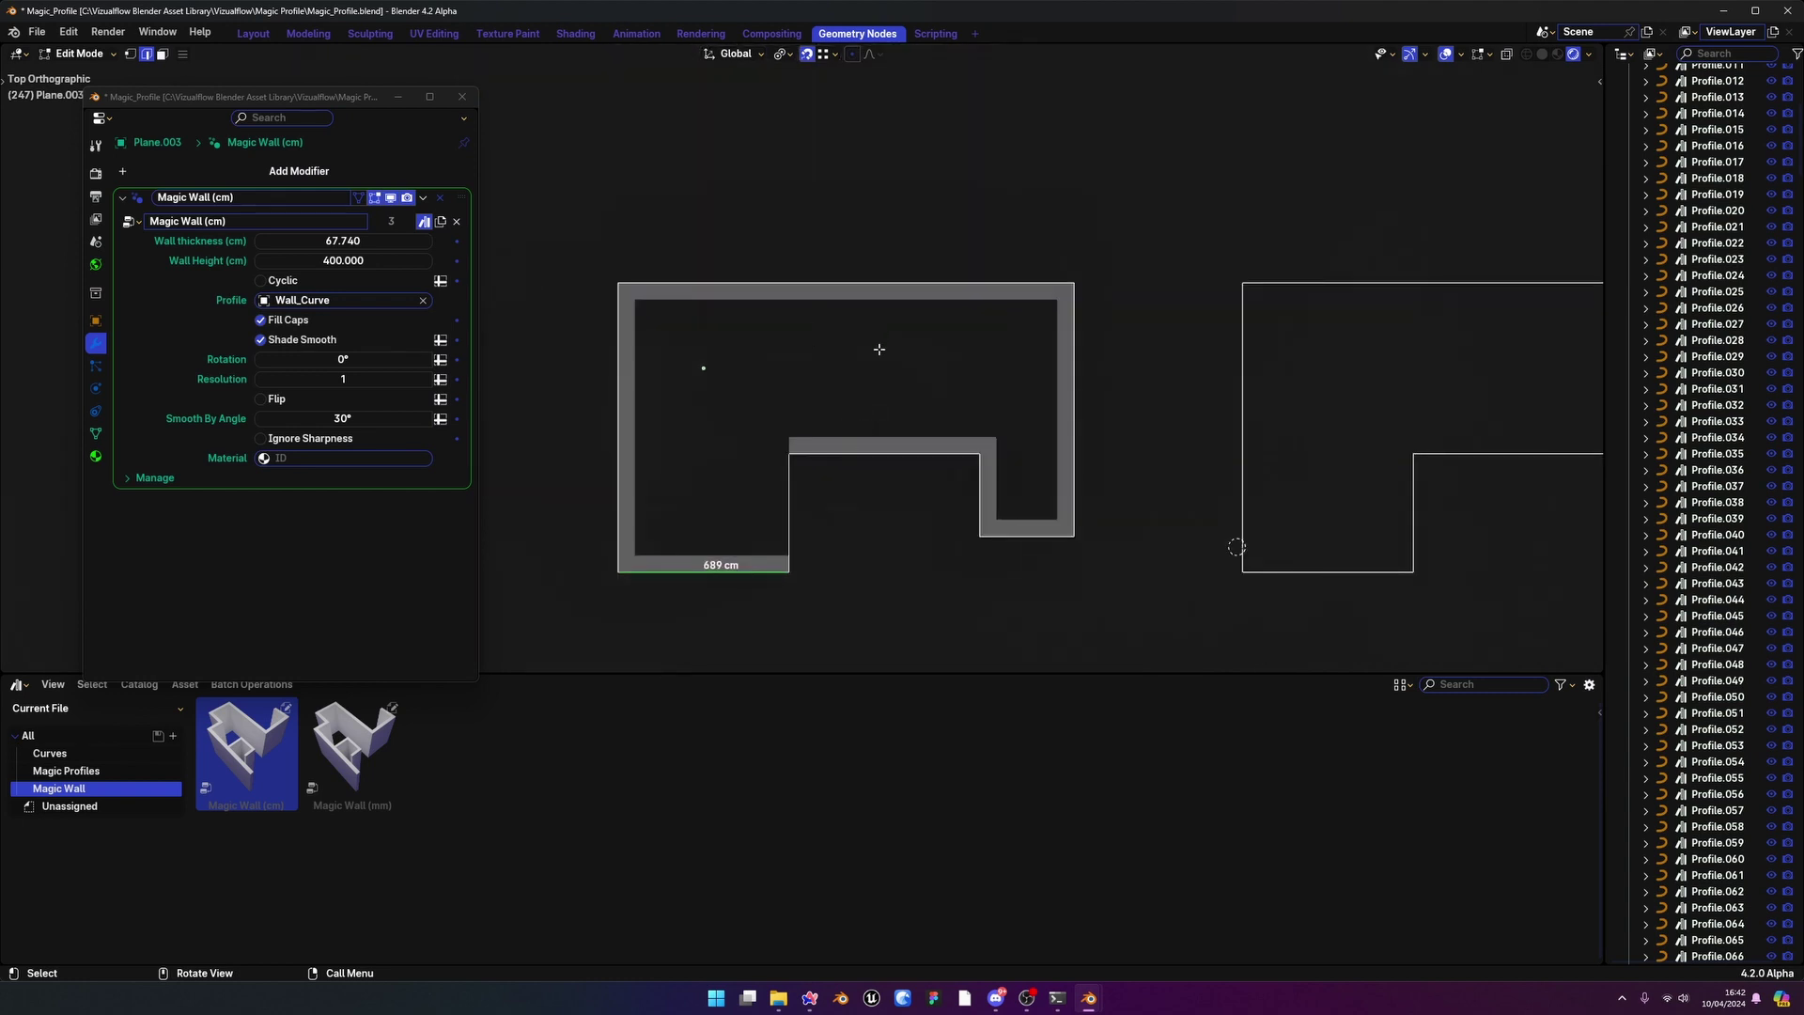
Turn on Cyclic in the Magic Wall modifier to close the gap in the outline's wall
{"action": "left_click", "coordinate": [213, 283]}
{"action": "scroll", "coordinate": [918, 374], "scroll_direction": "down", "scroll_amount": 3}
{"action": "scroll", "coordinate": [926, 423], "scroll_direction": "up", "scroll_amount": 3}
{"action": "key", "text": "Tab"}
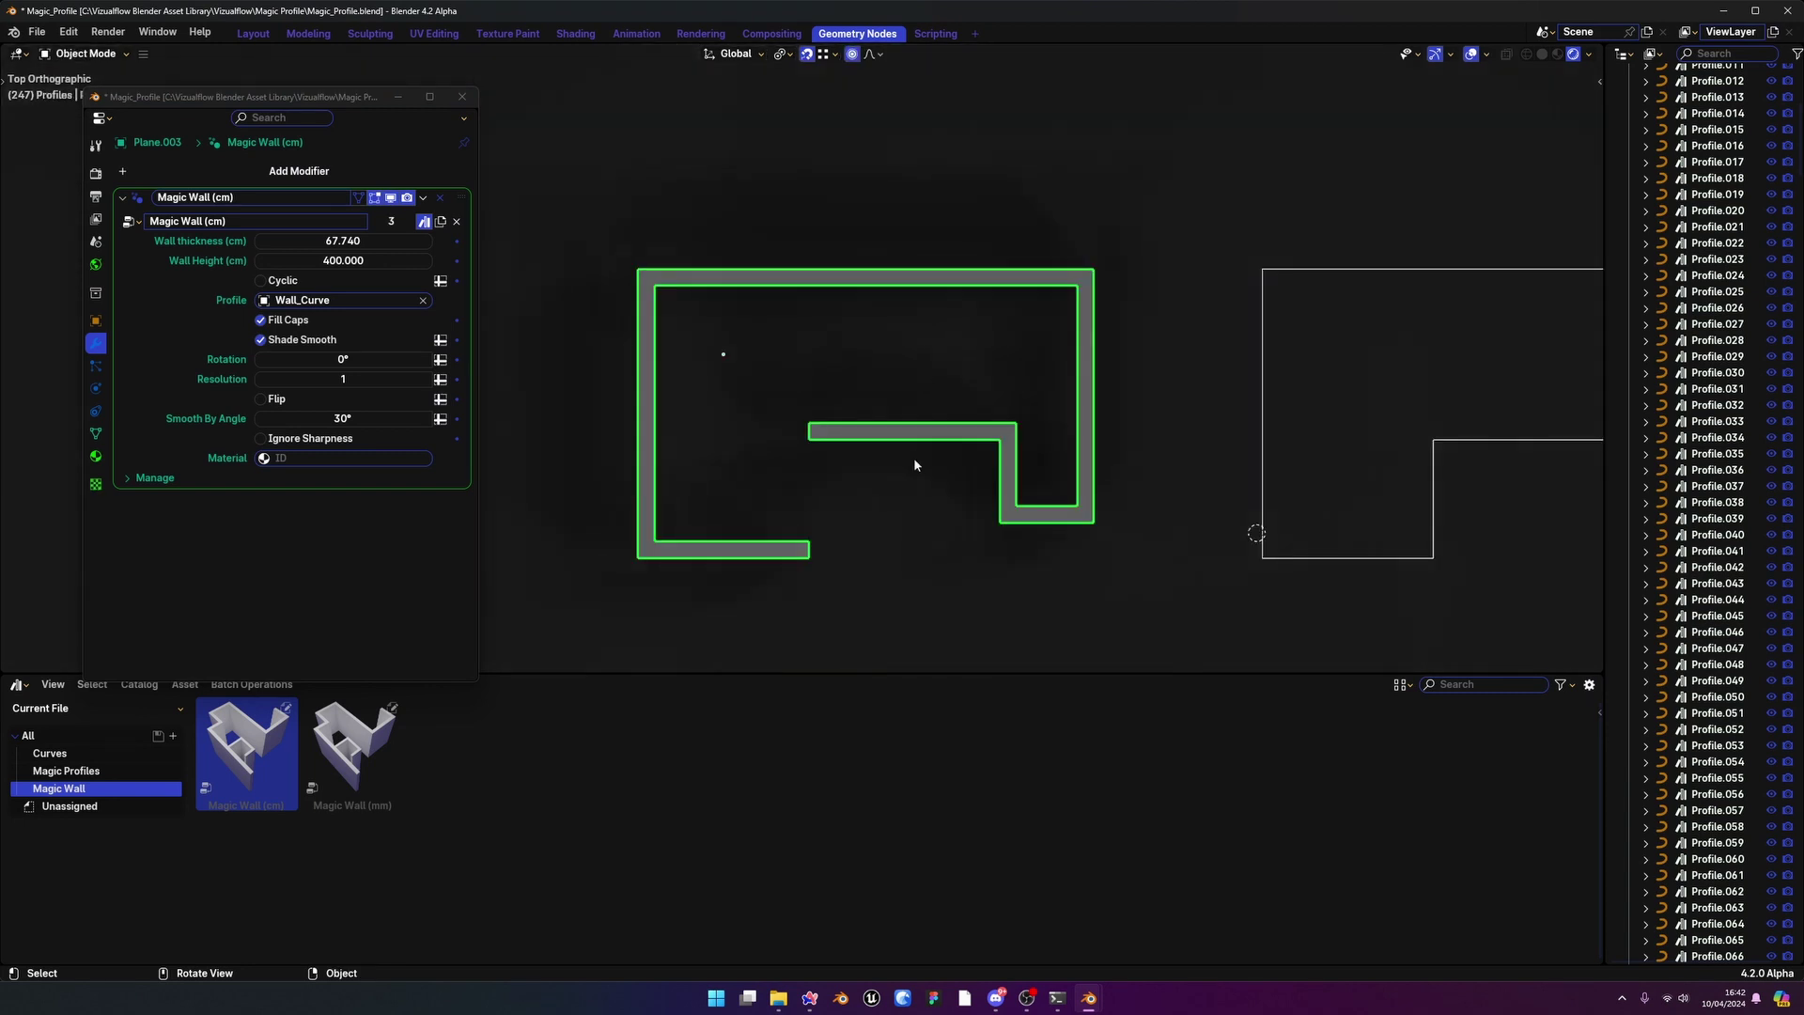
{"action": "key", "text": "Tab"}
{"action": "scroll", "coordinate": [803, 470], "scroll_direction": "up", "scroll_amount": 3}
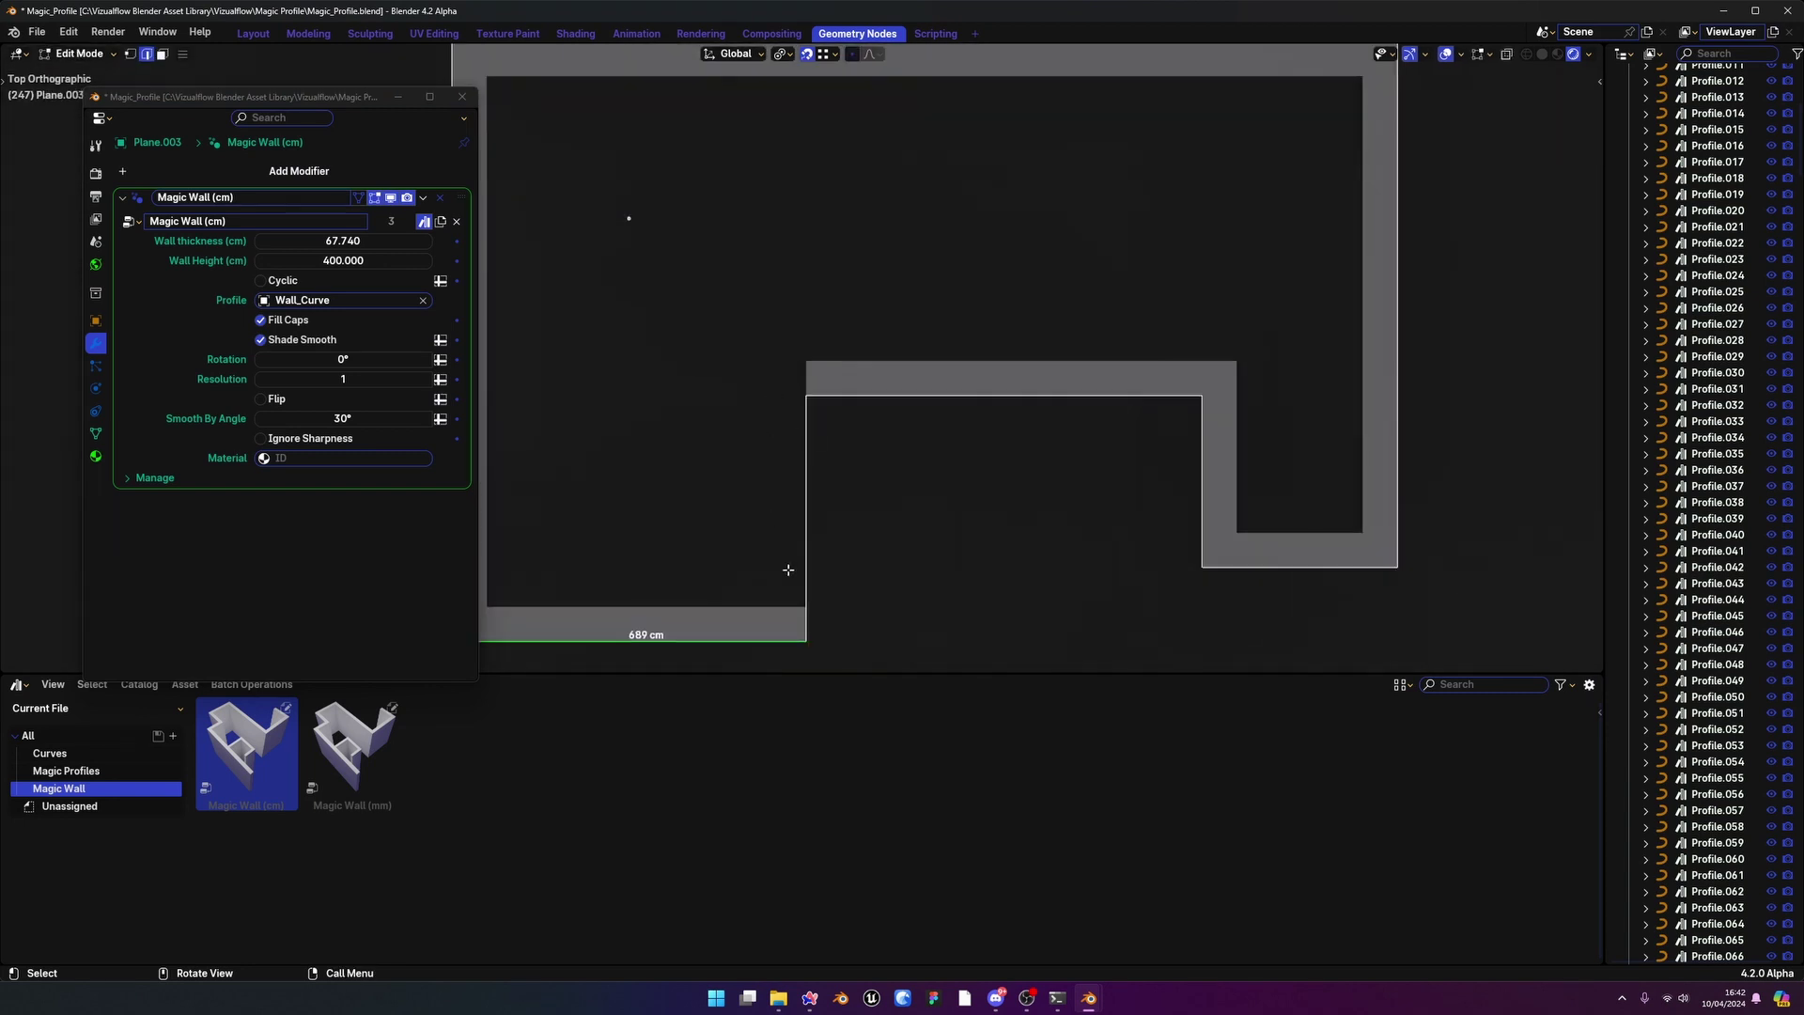
{"action": "left_click", "coordinate": [260, 280]}
{"action": "scroll", "coordinate": [906, 443], "scroll_direction": "down", "scroll_amount": 4}
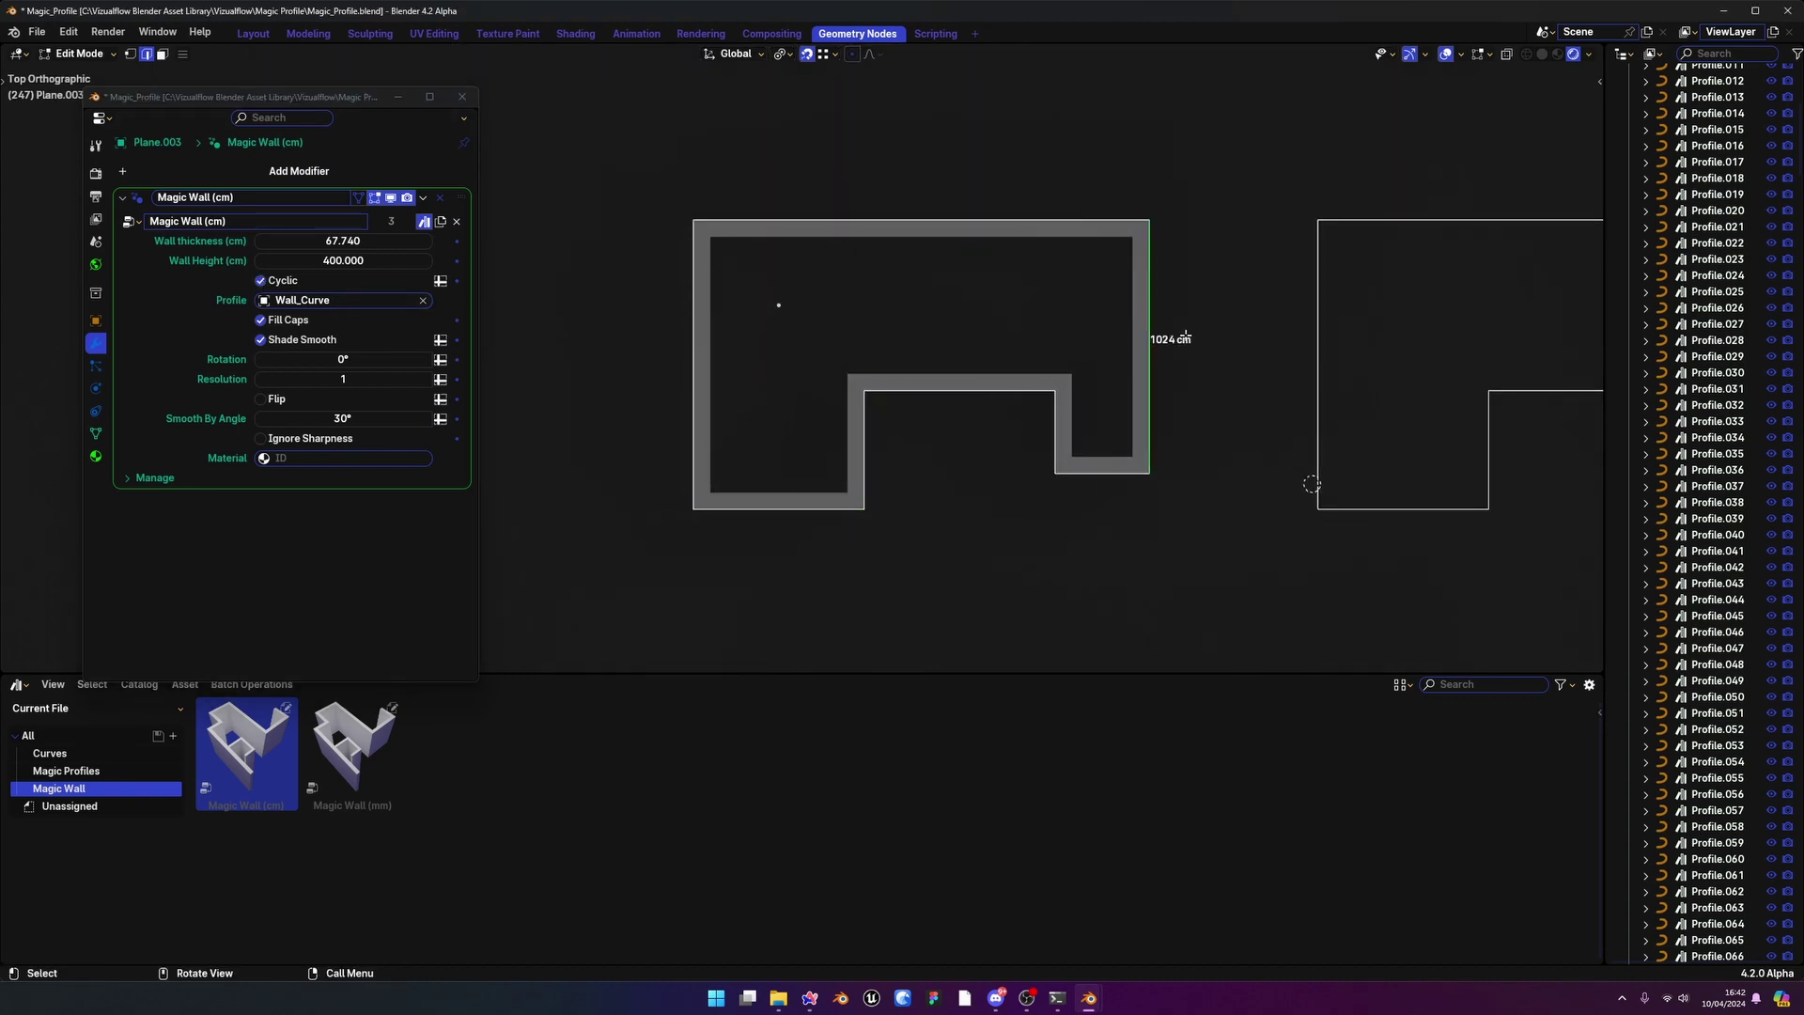
Move the outline's right, top and left edges outward to enlarge the room
{"action": "left_click_drag", "start_coordinate": [1186, 336], "coordinate": [1259, 339]}
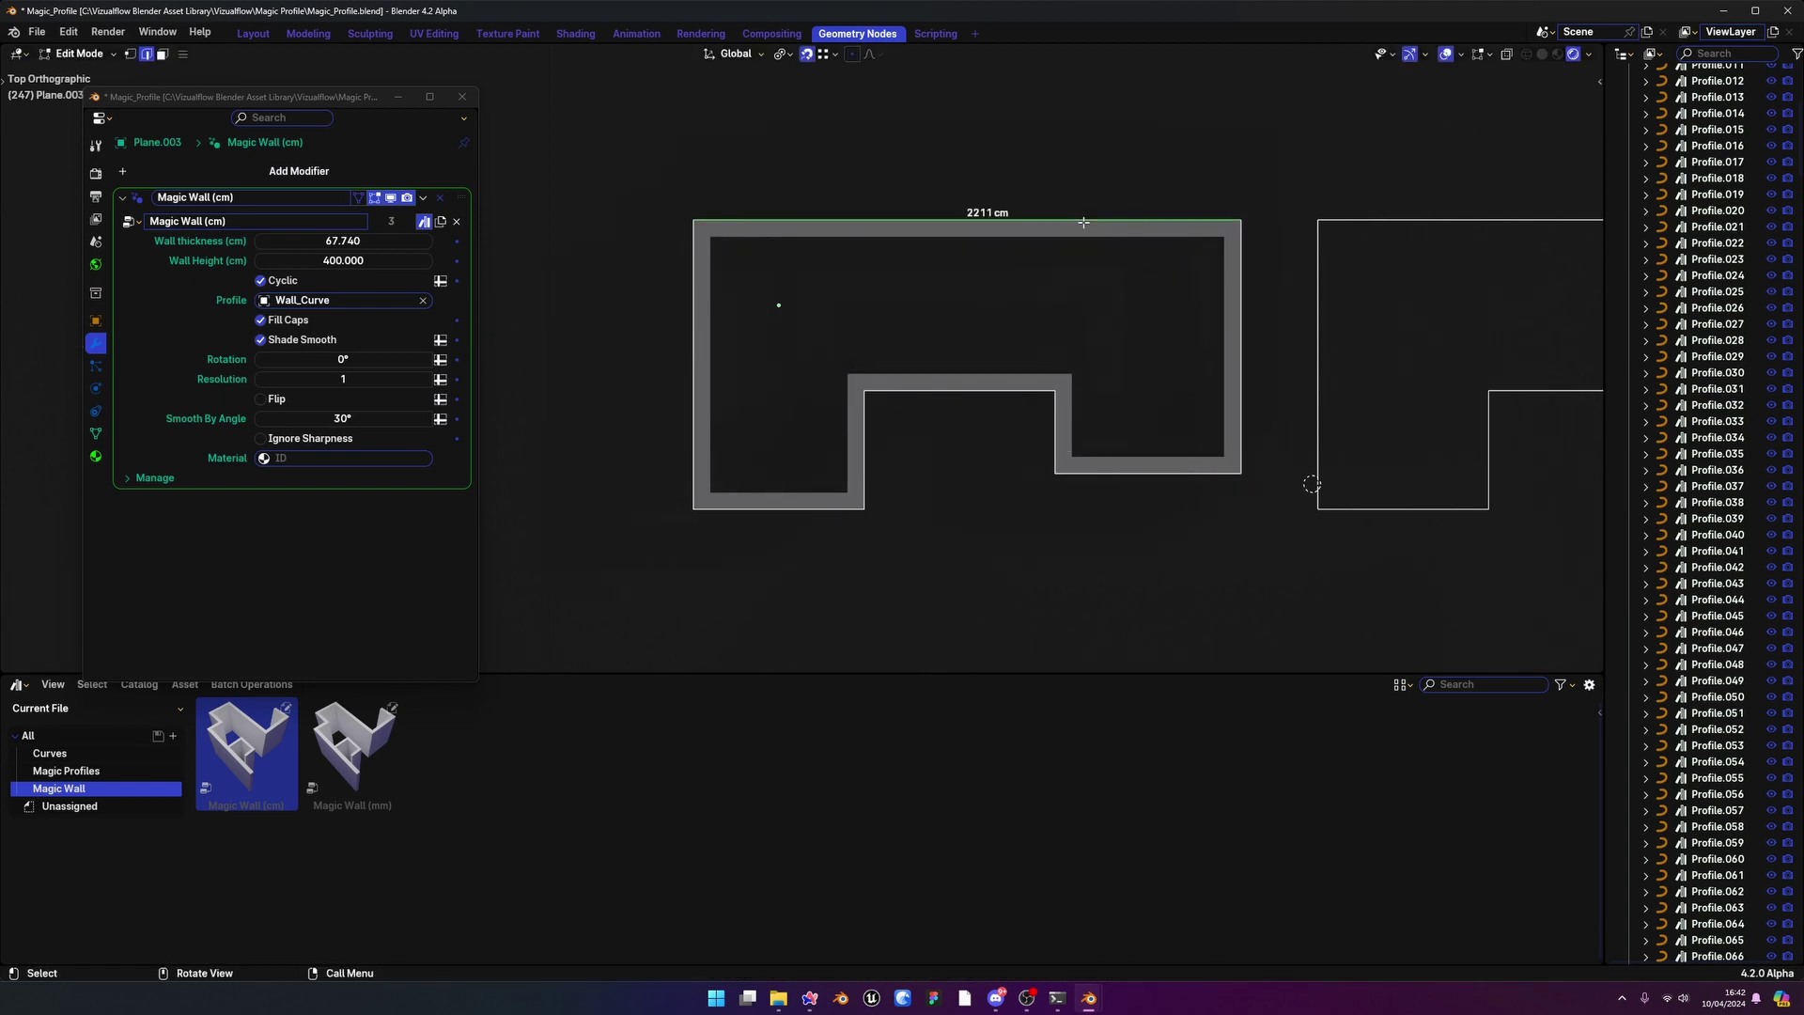
{"action": "left_click_drag", "start_coordinate": [1084, 222], "coordinate": [1080, 120]}
{"action": "left_click_drag", "start_coordinate": [688, 270], "coordinate": [635, 282]}
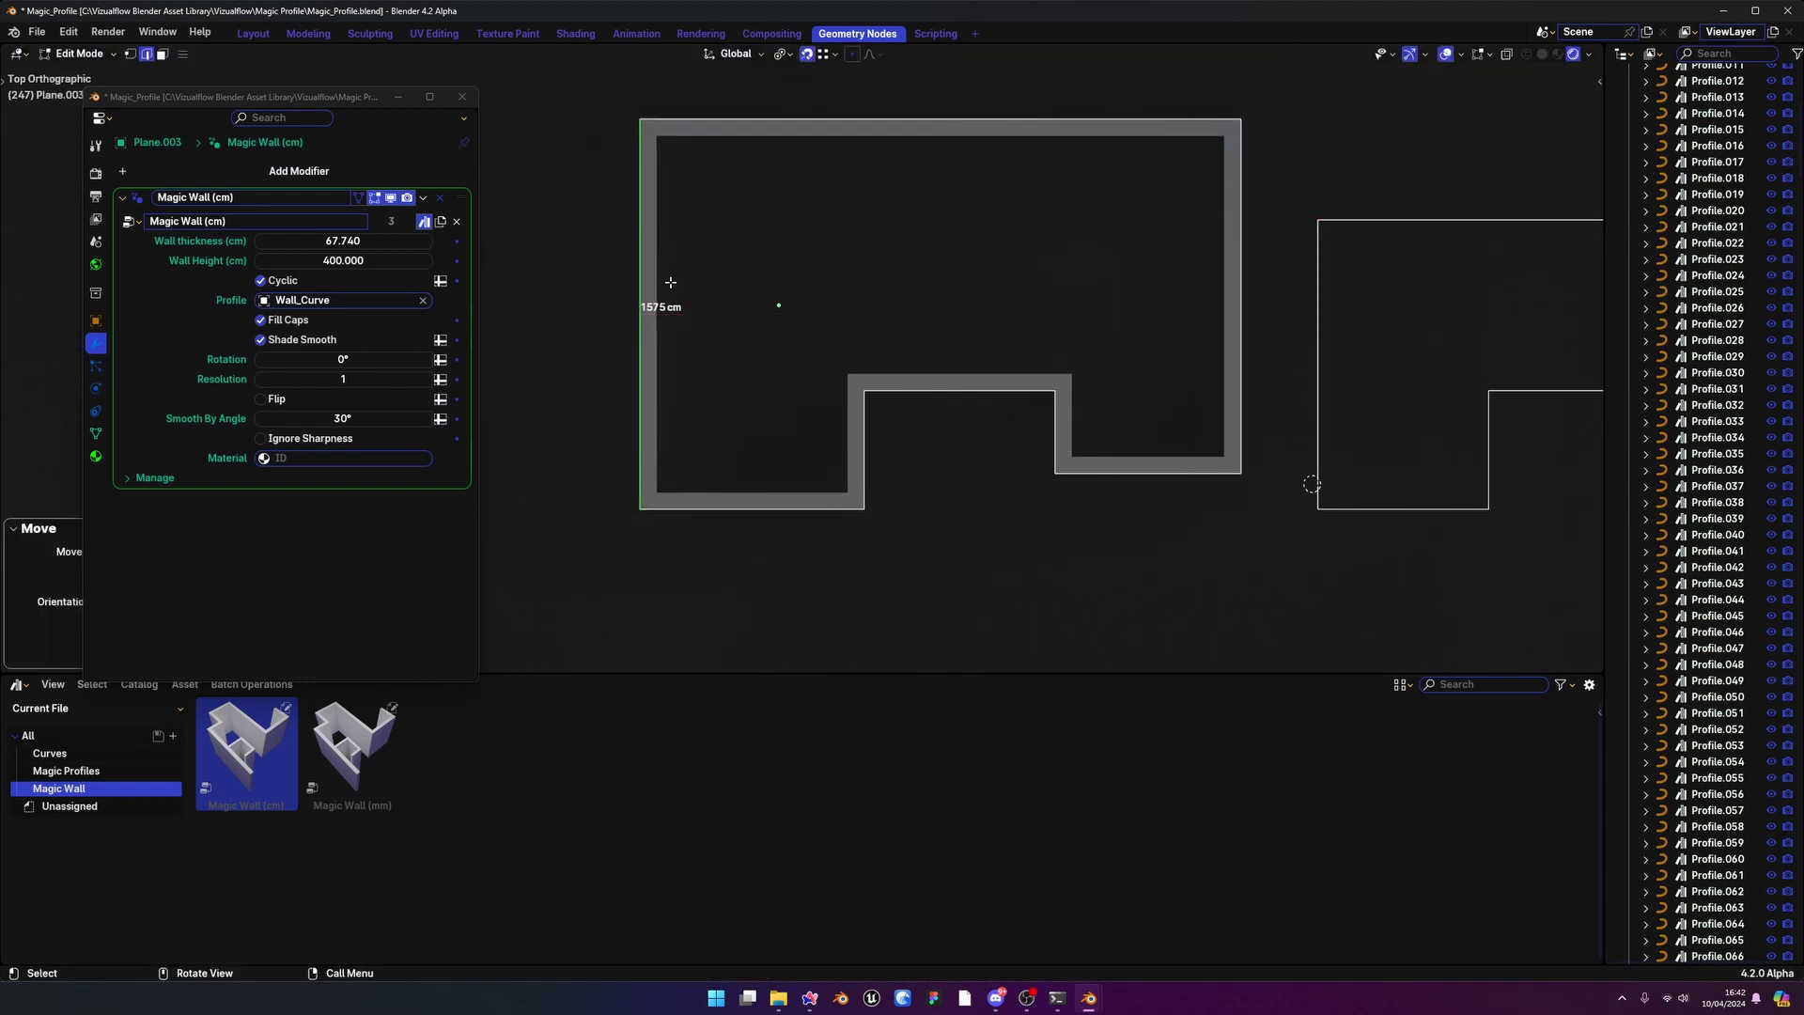
Turn on Flip in the Magic Wall modifier and check the walls in Object Mode and Edit Mode
{"action": "left_click", "coordinate": [261, 399]}
{"action": "scroll", "coordinate": [564, 382], "scroll_direction": "down", "scroll_amount": 2}
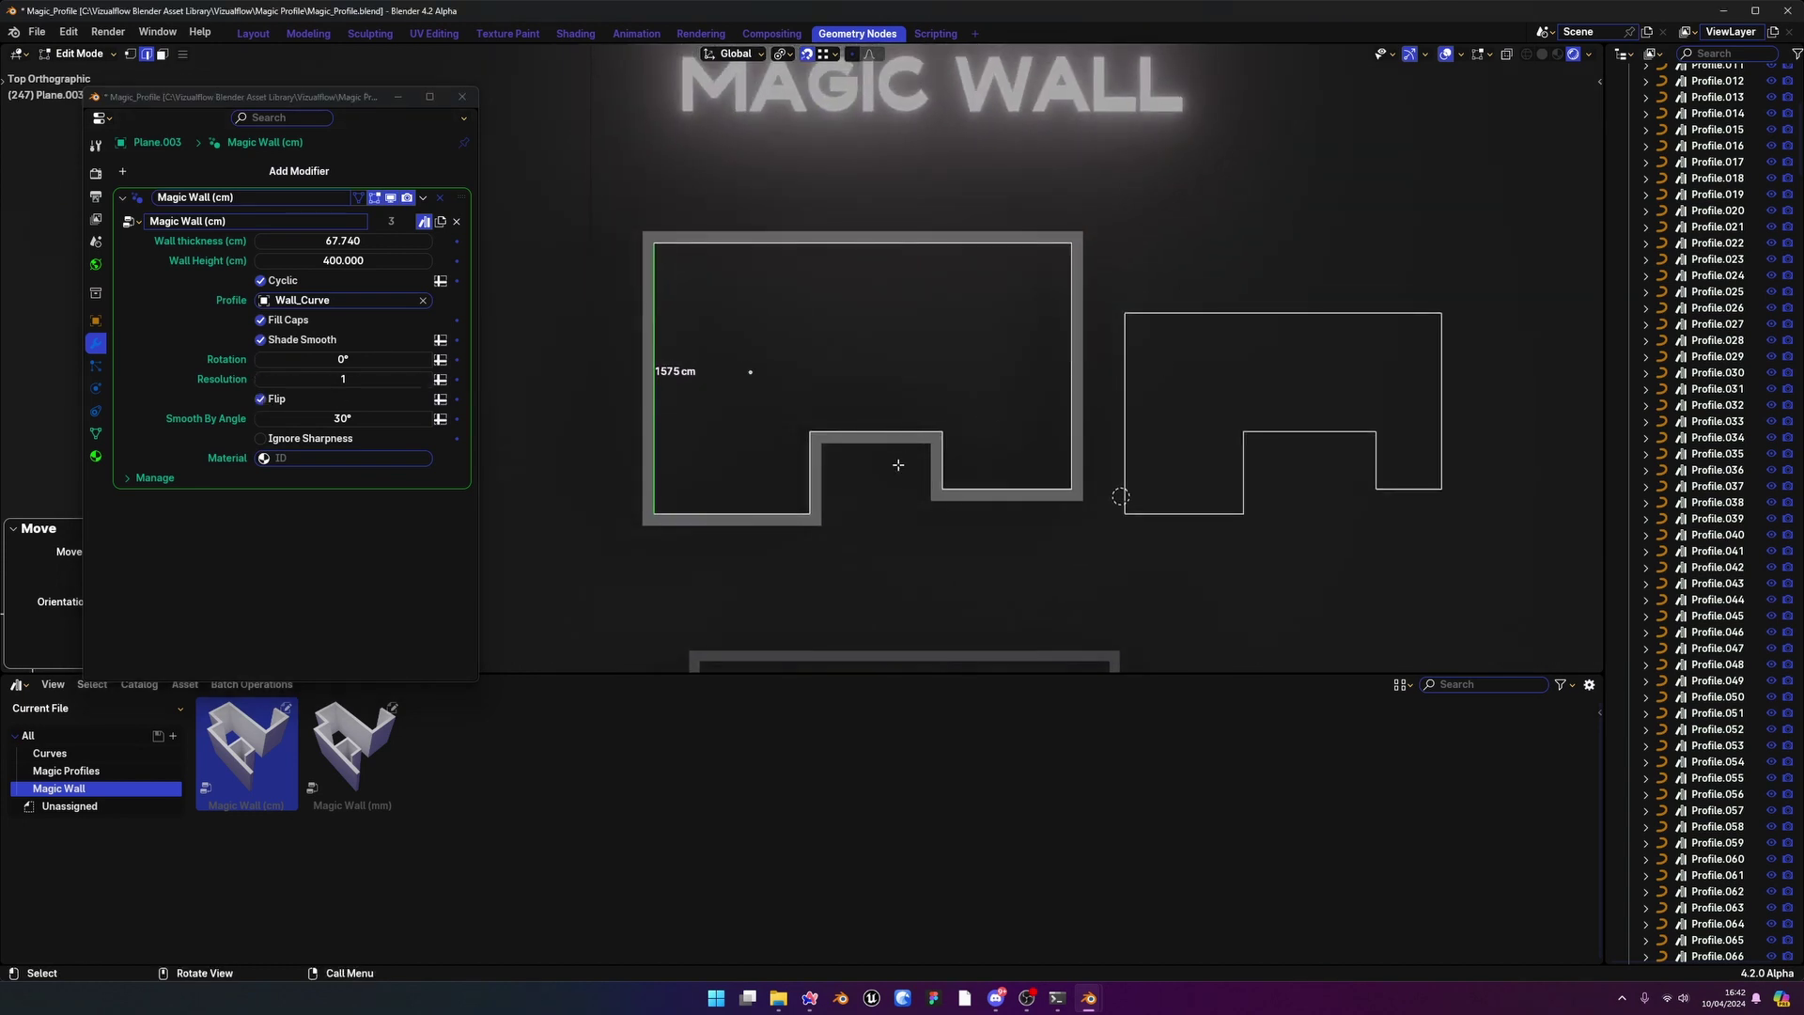
{"action": "key", "text": "Tab"}
{"action": "key", "text": "Tab"}
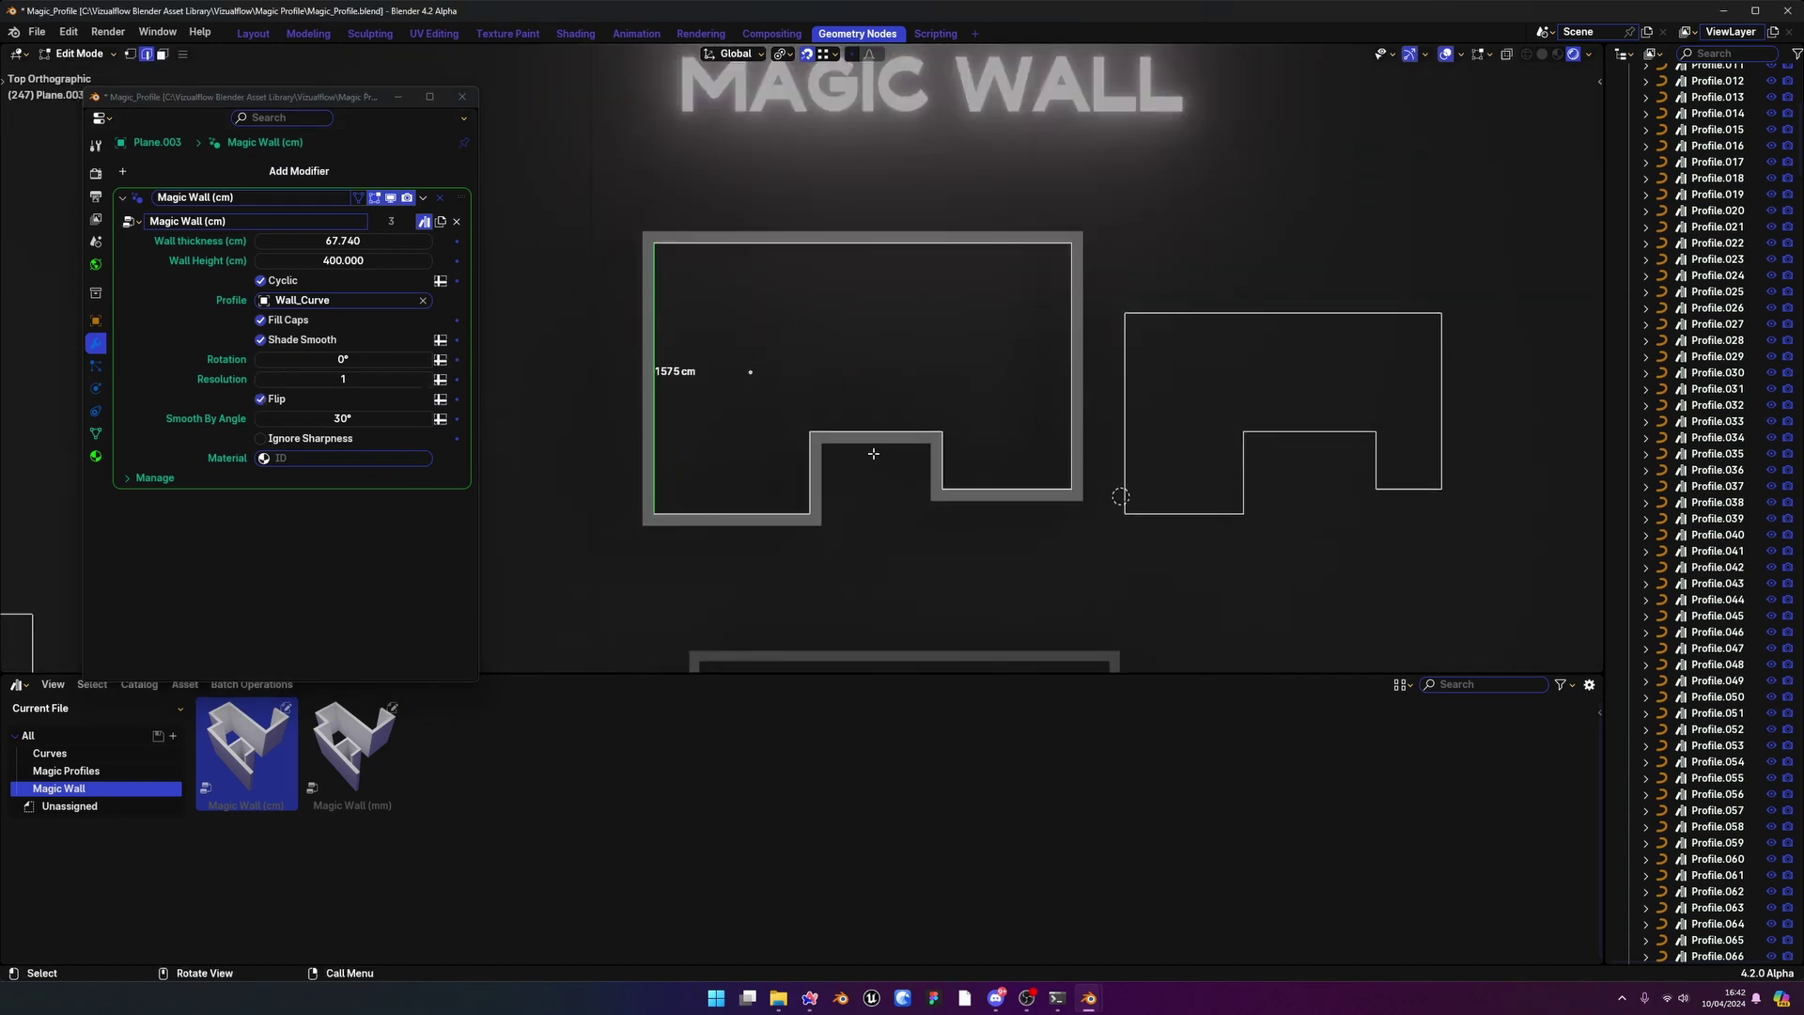
{"action": "scroll", "coordinate": [870, 455], "scroll_direction": "up", "scroll_amount": 2}
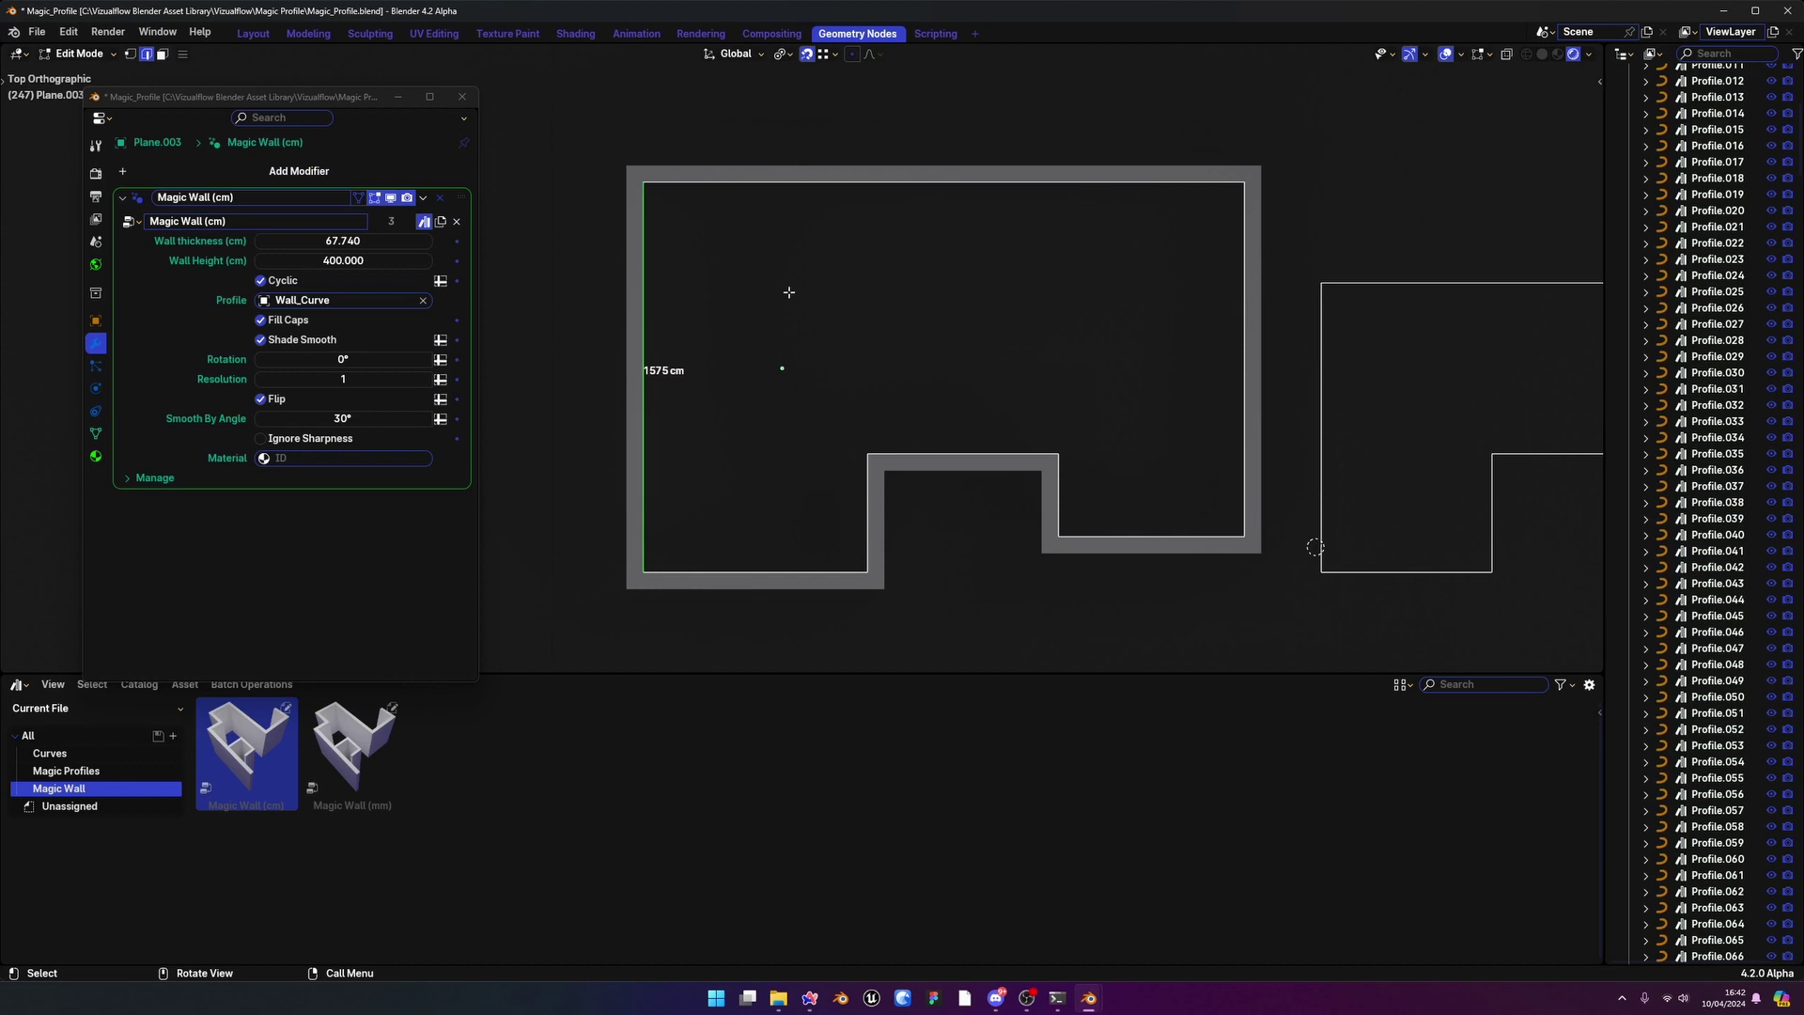
Return to Object Mode and view the closed walls in perspective
{"action": "key", "text": "Tab"}
{"action": "left_click", "coordinate": [872, 376]}
{"action": "middle_click_drag", "start_coordinate": [860, 411], "coordinate": [892, 371]}
{"action": "mouse_move", "coordinate": [893, 372]}
{"action": "middle_mouse_down"}
{"action": "mouse_move", "coordinate": [896, 413]}
{"action": "mouse_move", "coordinate": [916, 397]}
{"action": "middle_mouse_up"}
{"action": "key", "text": "Tab"}
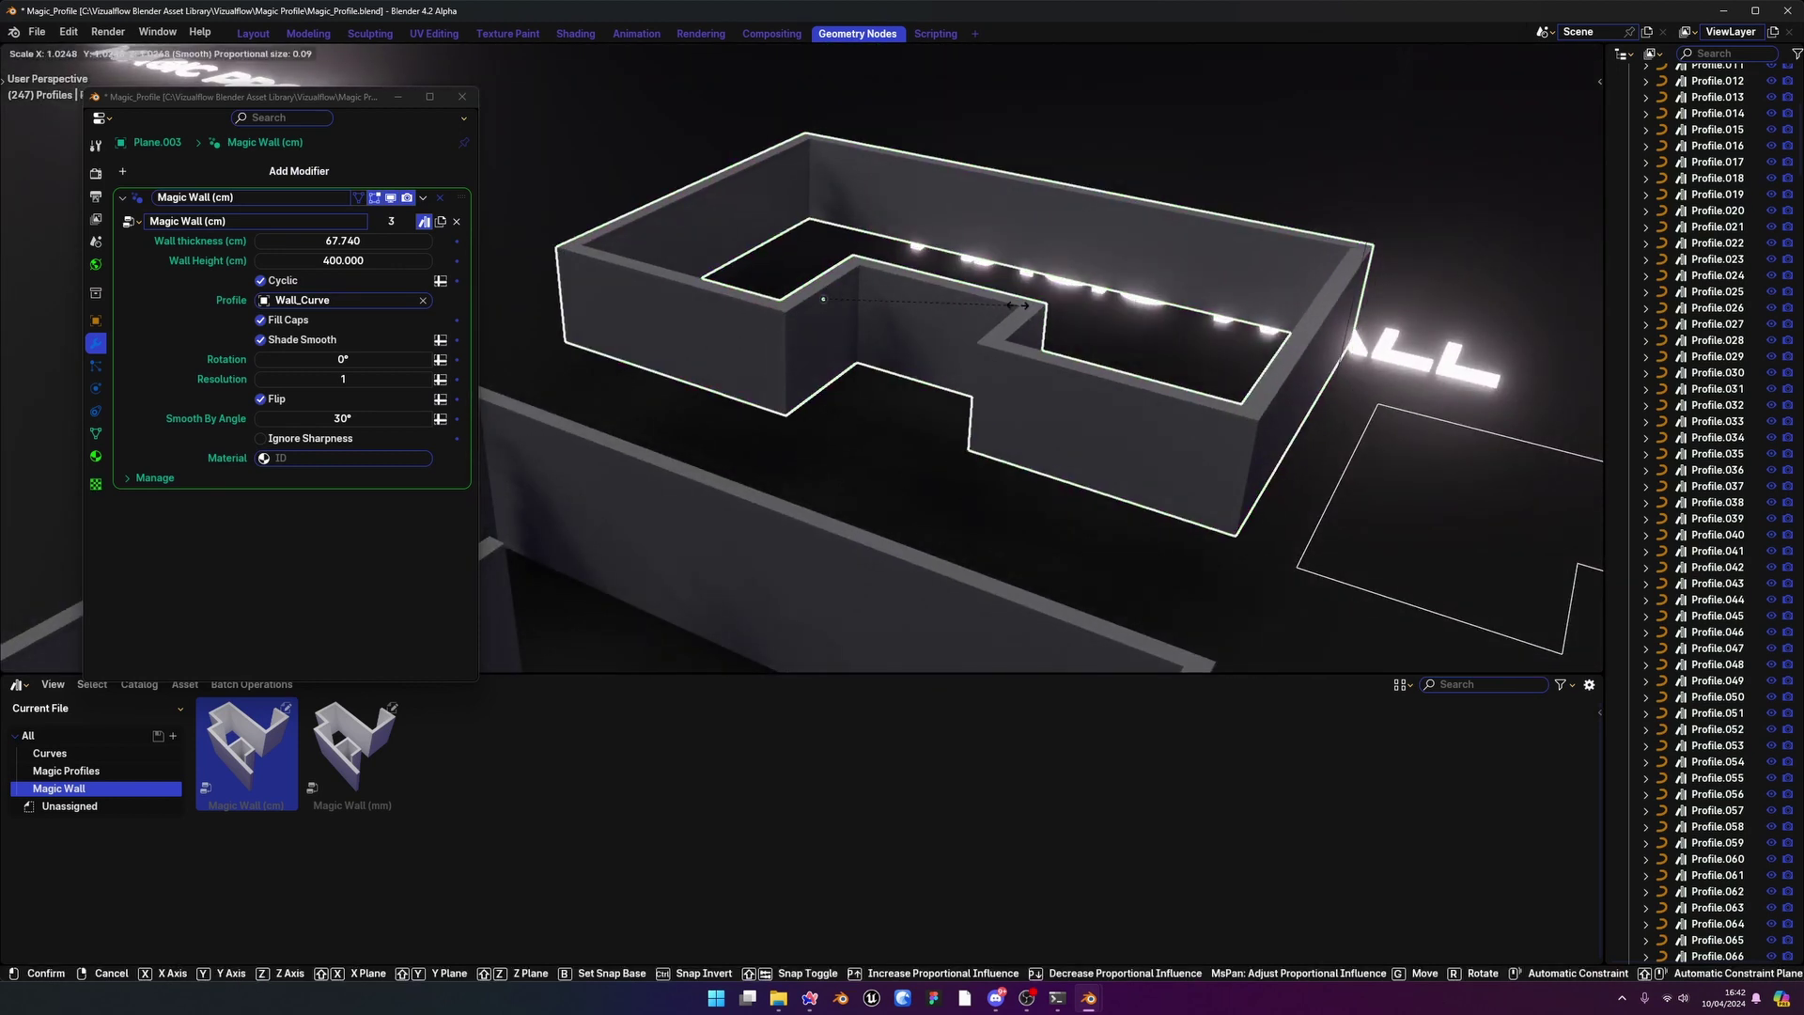
{"action": "key", "text": "s"}
{"action": "key", "text": "z"}
{"action": "right_click", "coordinate": [886, 361]}
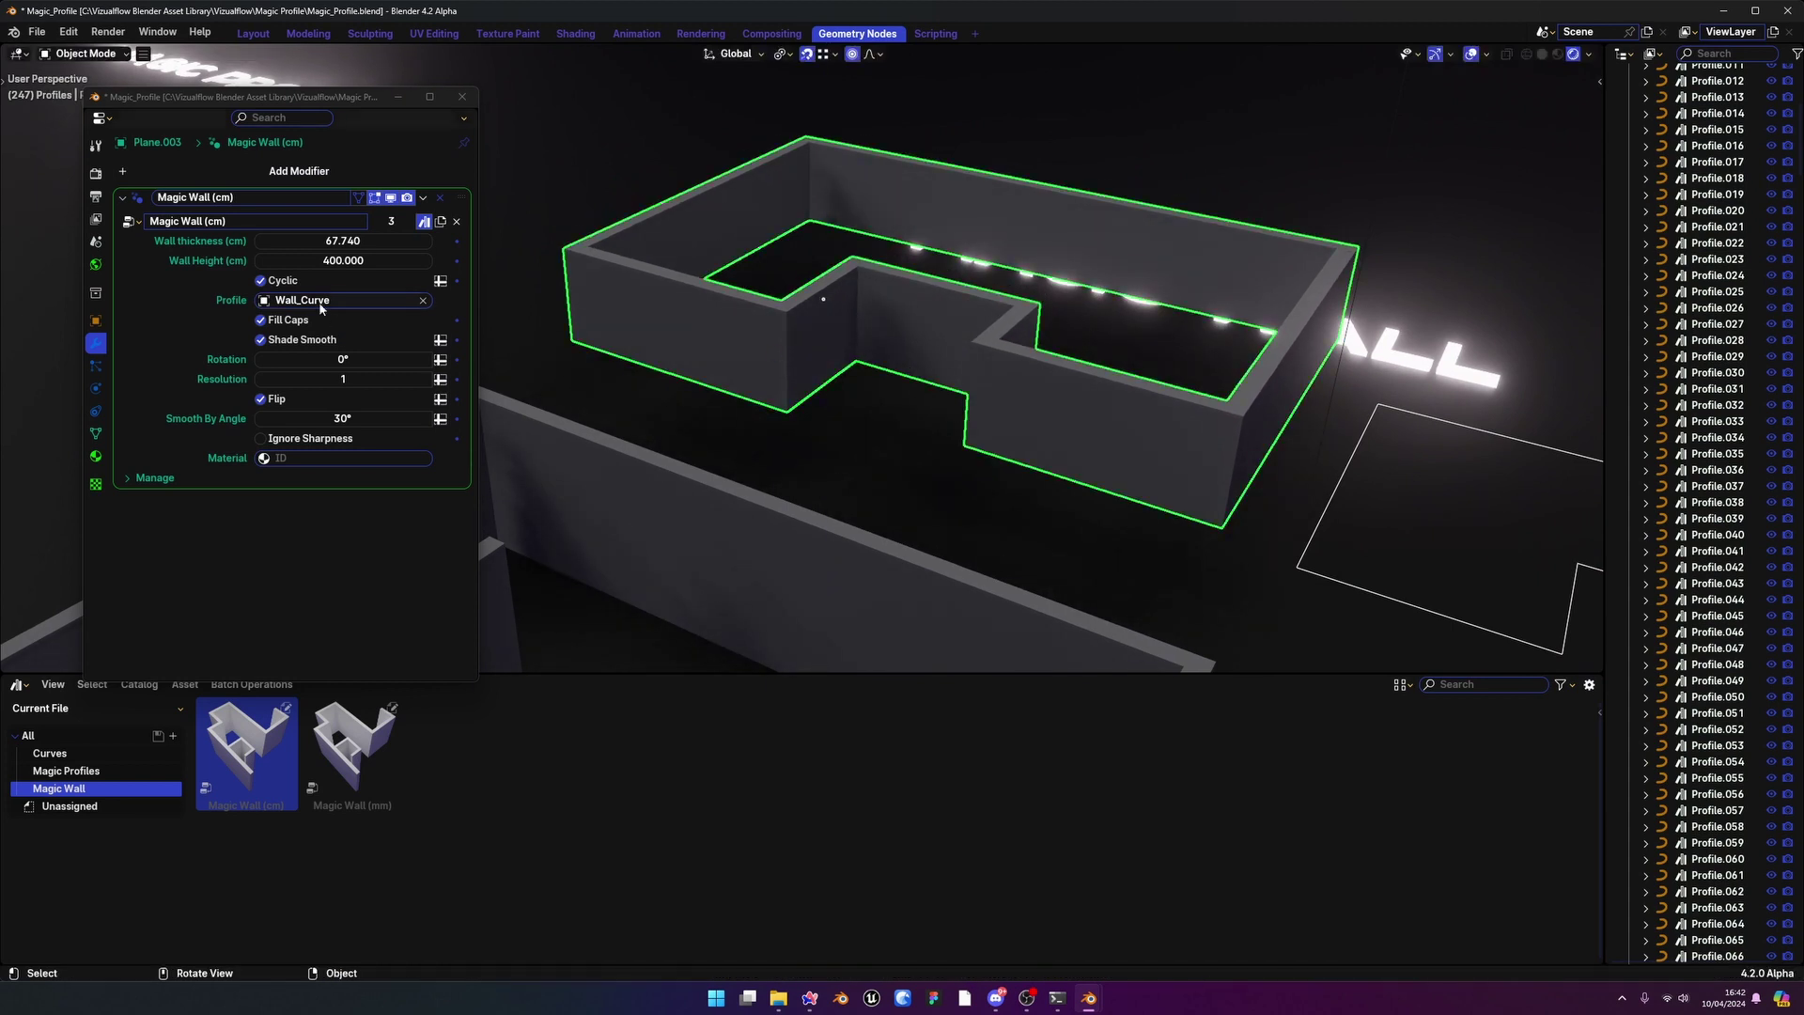
Set the Magic Wall height to 500 cm and inspect the raised walls up close
{"action": "left_click", "coordinate": [320, 260]}
{"action": "key", "text": "BackSpace"}
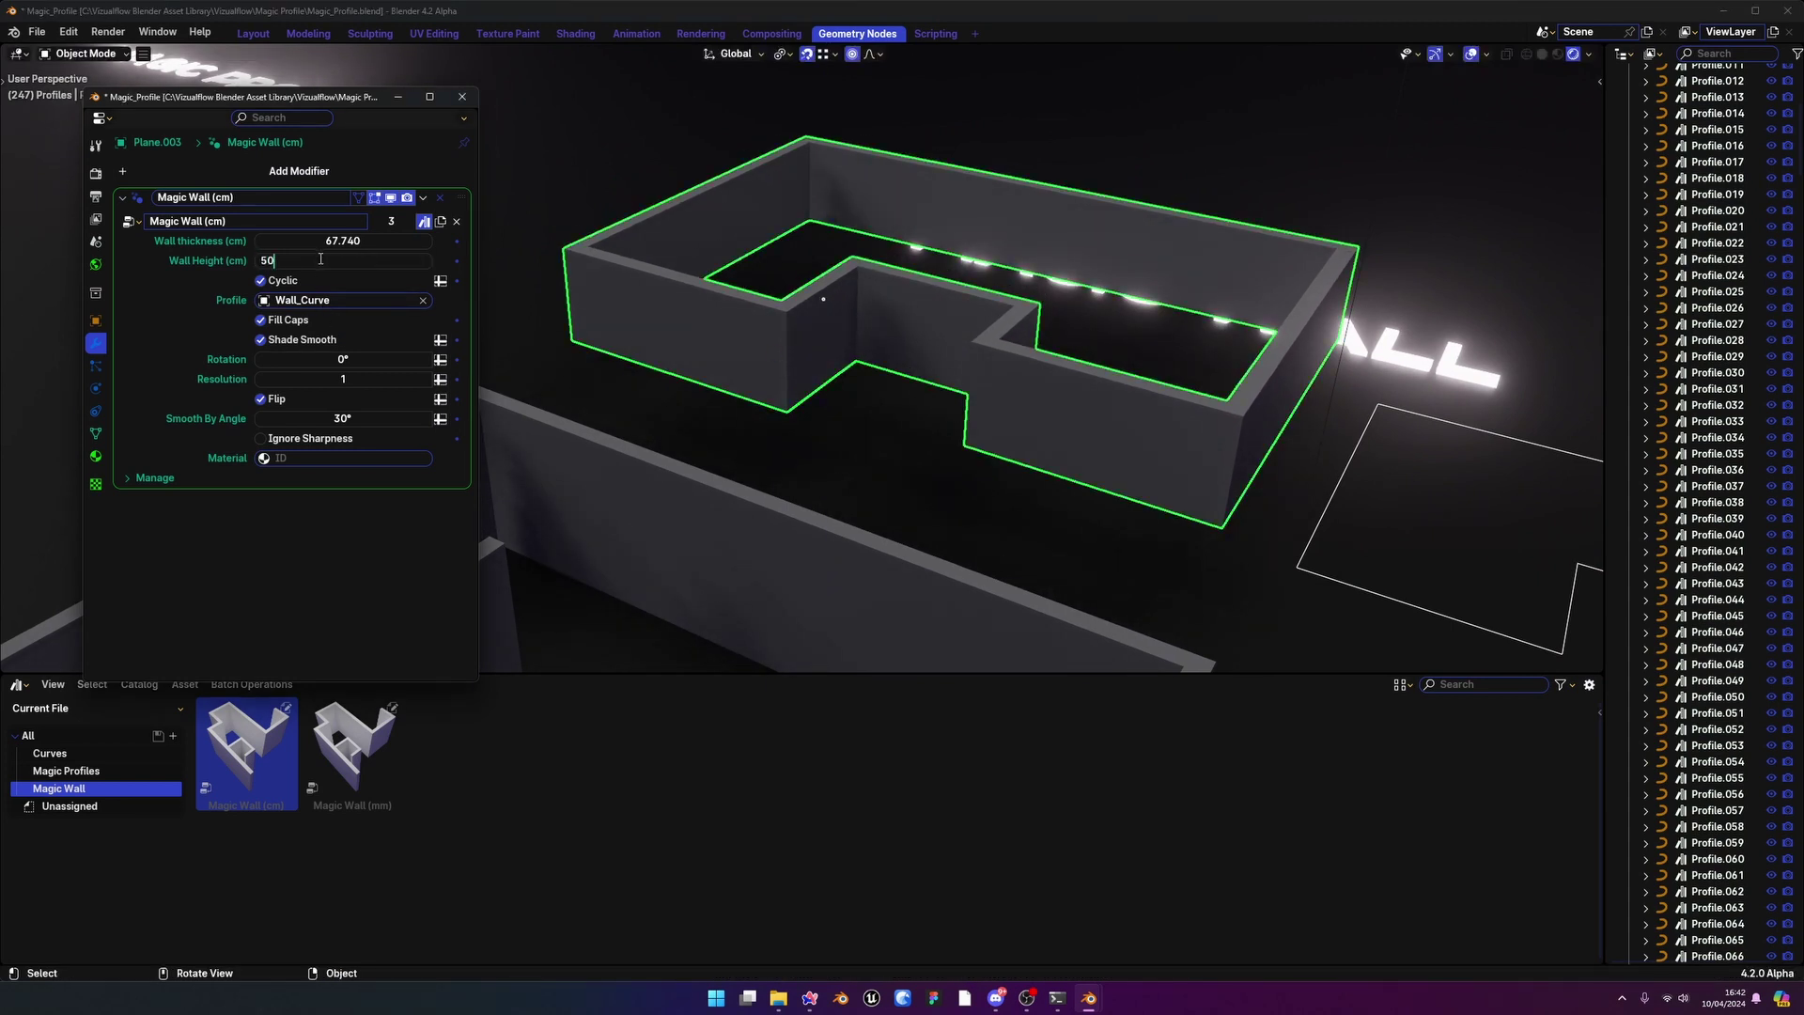
{"action": "key", "text": "Return"}
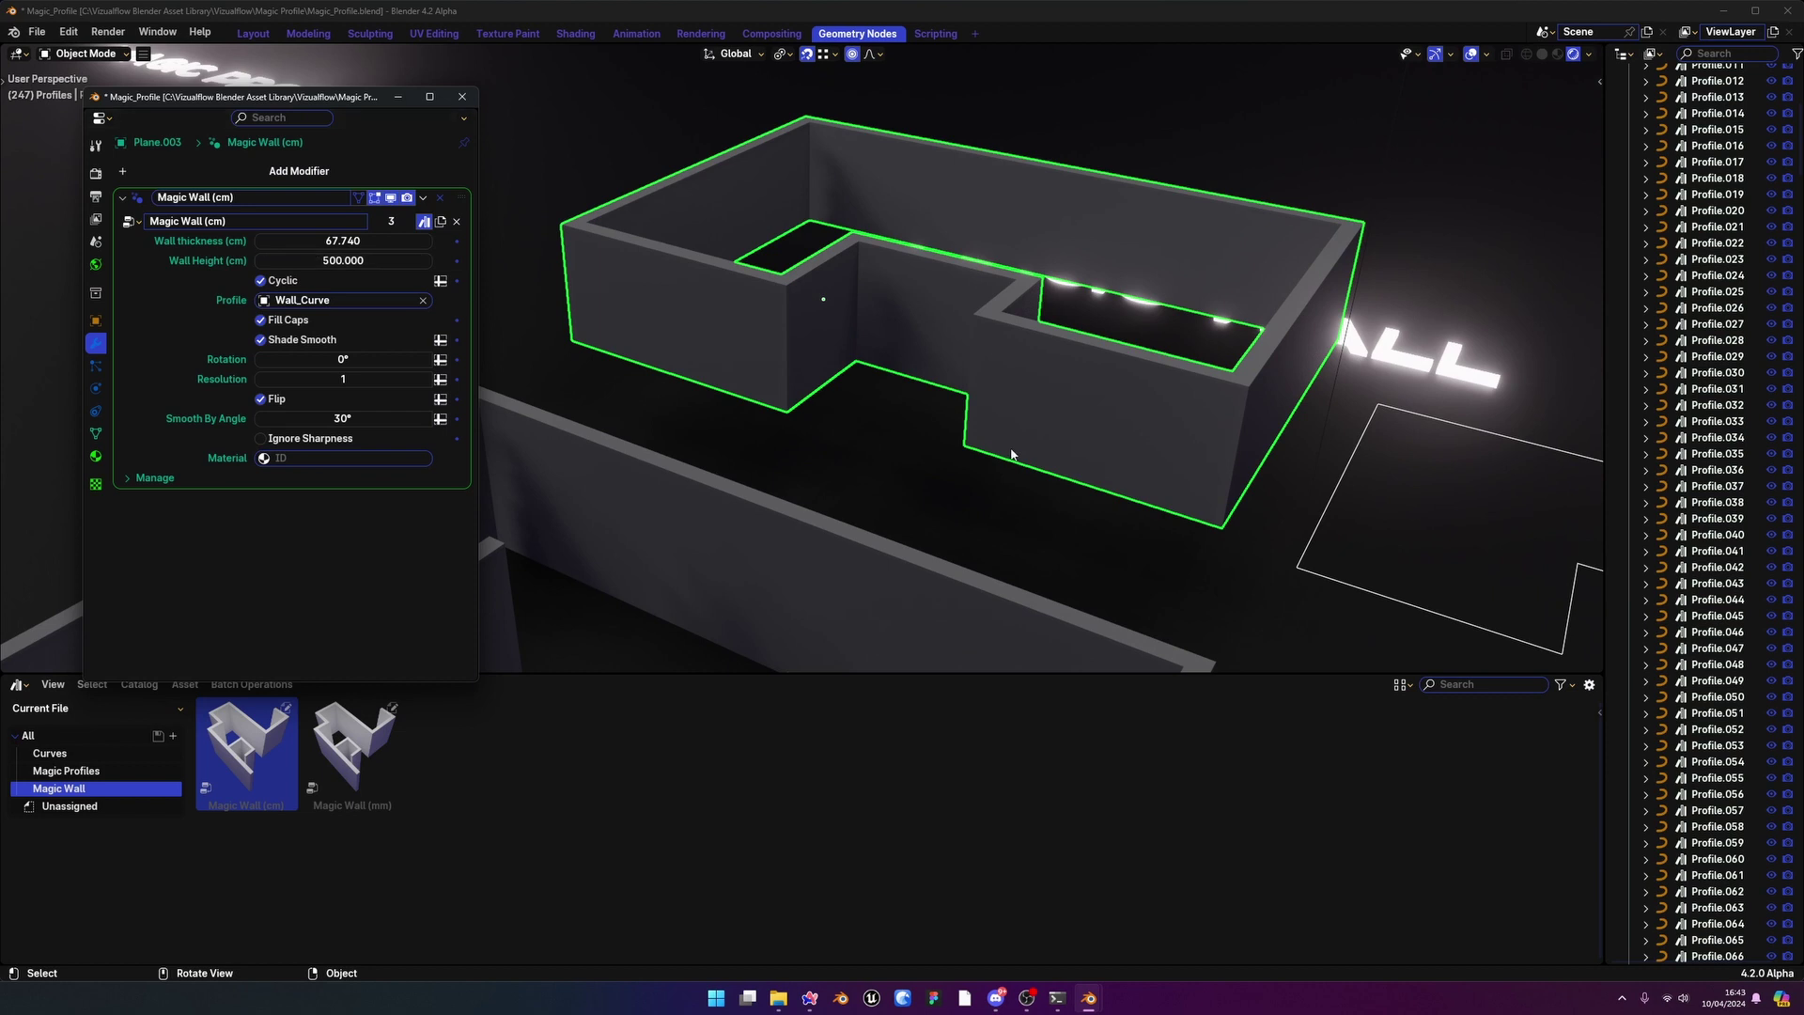
{"action": "scroll", "coordinate": [1013, 455], "scroll_direction": "up", "scroll_amount": 3}
{"action": "middle_click_drag", "start_coordinate": [1032, 329], "coordinate": [1081, 404]}
{"action": "scroll", "coordinate": [1015, 323], "scroll_direction": "down", "scroll_amount": 6}
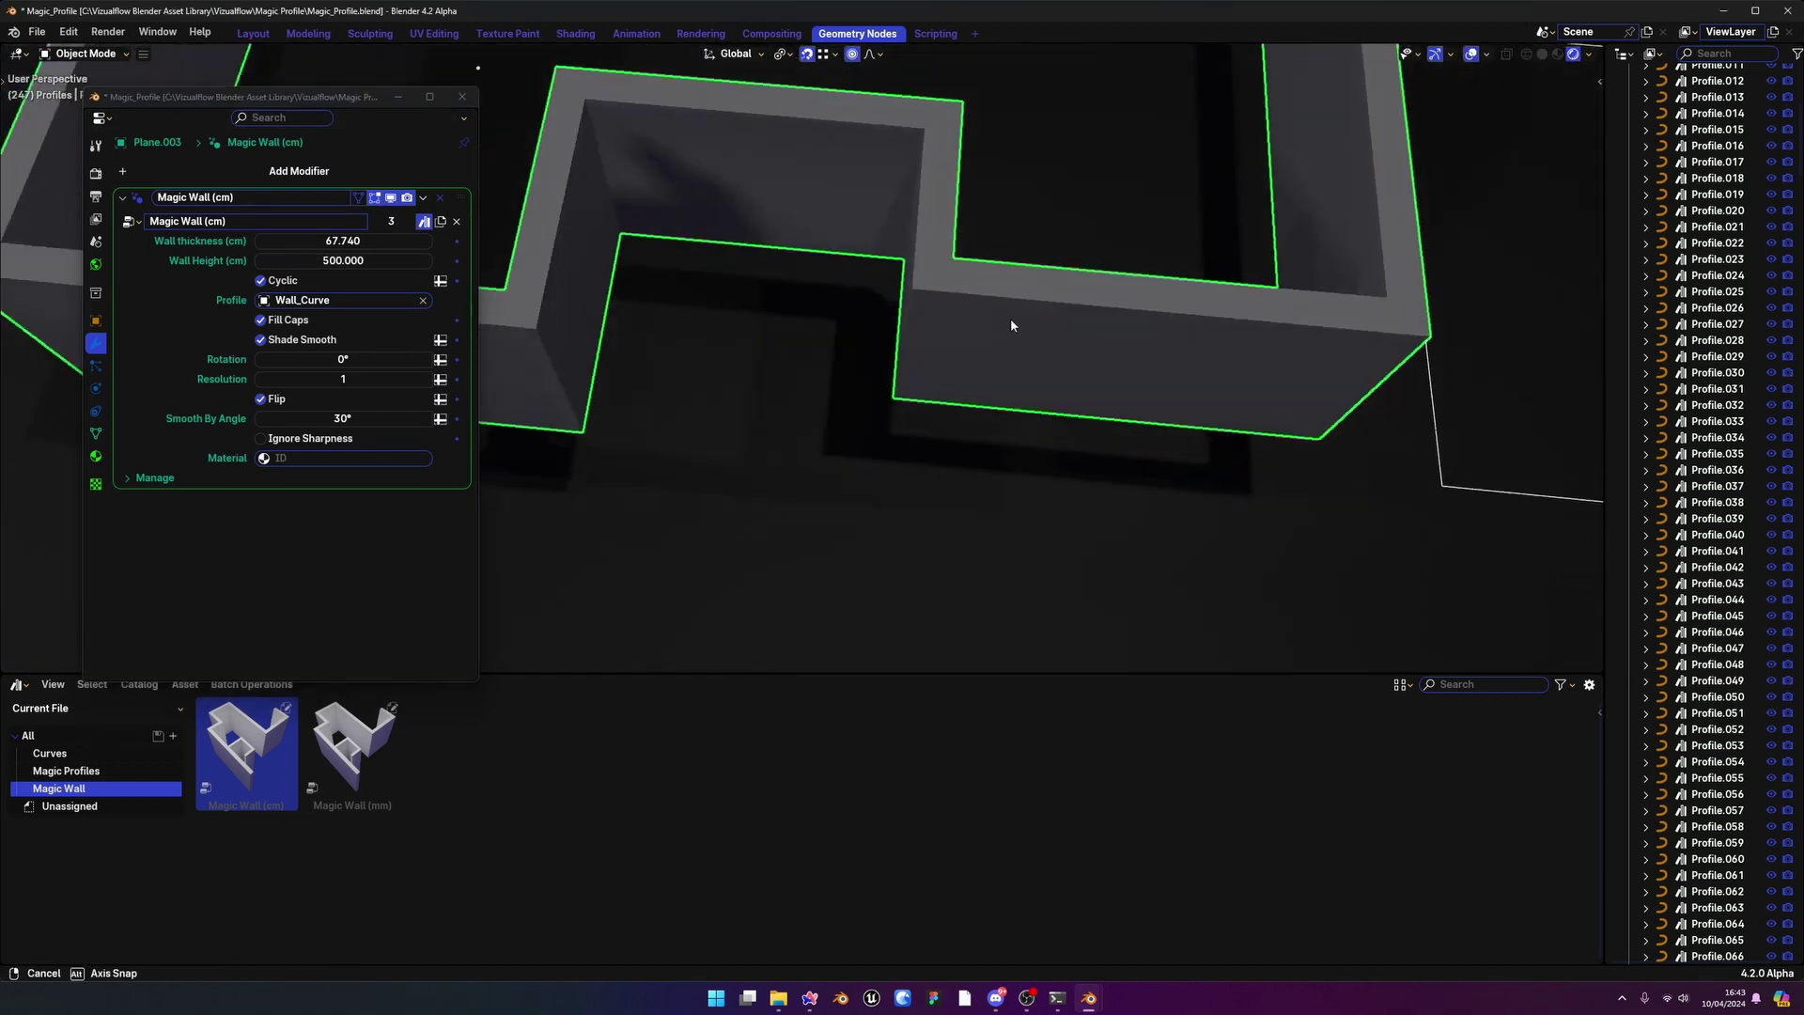
In top view Edit Mode, duplicate the vertical edge left of the recess and move the copy along Y into the room
{"action": "middle_click_drag", "start_coordinate": [976, 352], "coordinate": [996, 390], "text": "alt"}
{"action": "scroll", "coordinate": [996, 390], "scroll_direction": "down", "scroll_amount": 2}
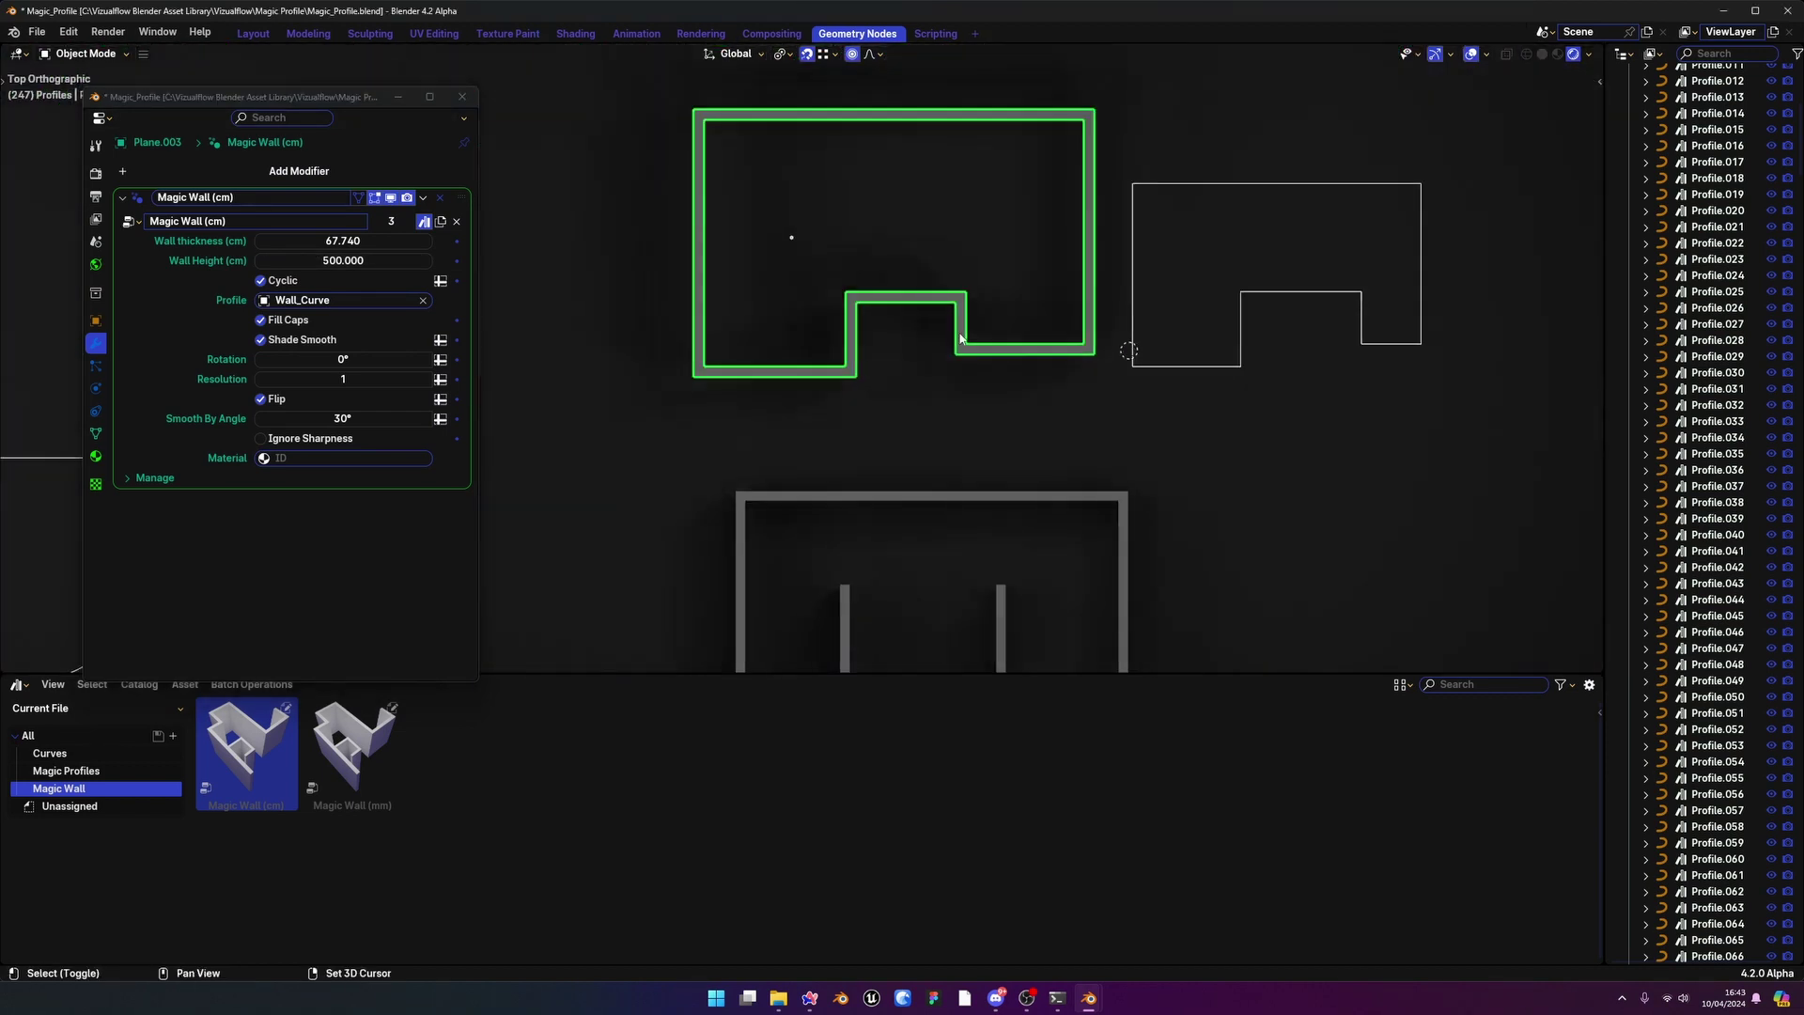
{"action": "middle_click_drag", "start_coordinate": [966, 315], "coordinate": [963, 412], "text": "shift"}
{"action": "key", "text": "Tab"}
{"action": "left_click", "coordinate": [855, 412]}
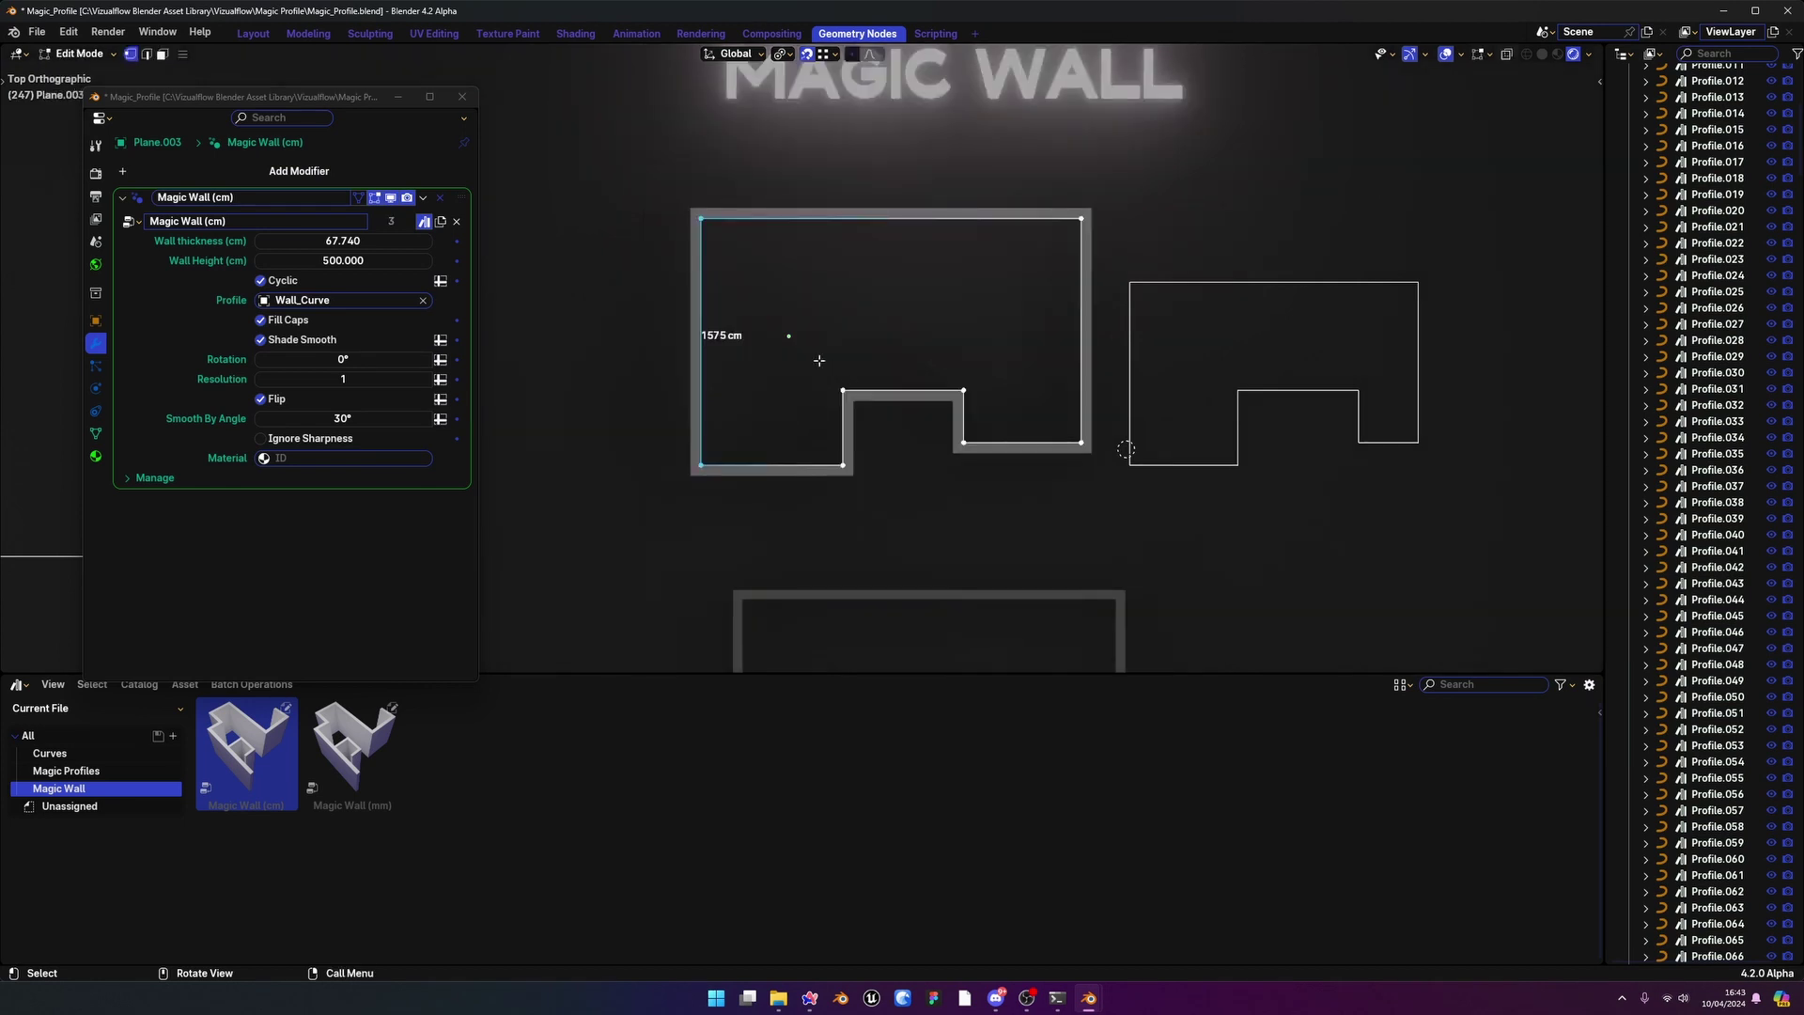
{"action": "left_click", "coordinate": [843, 430]}
{"action": "key", "text": "g"}
{"action": "key", "text": "y"}
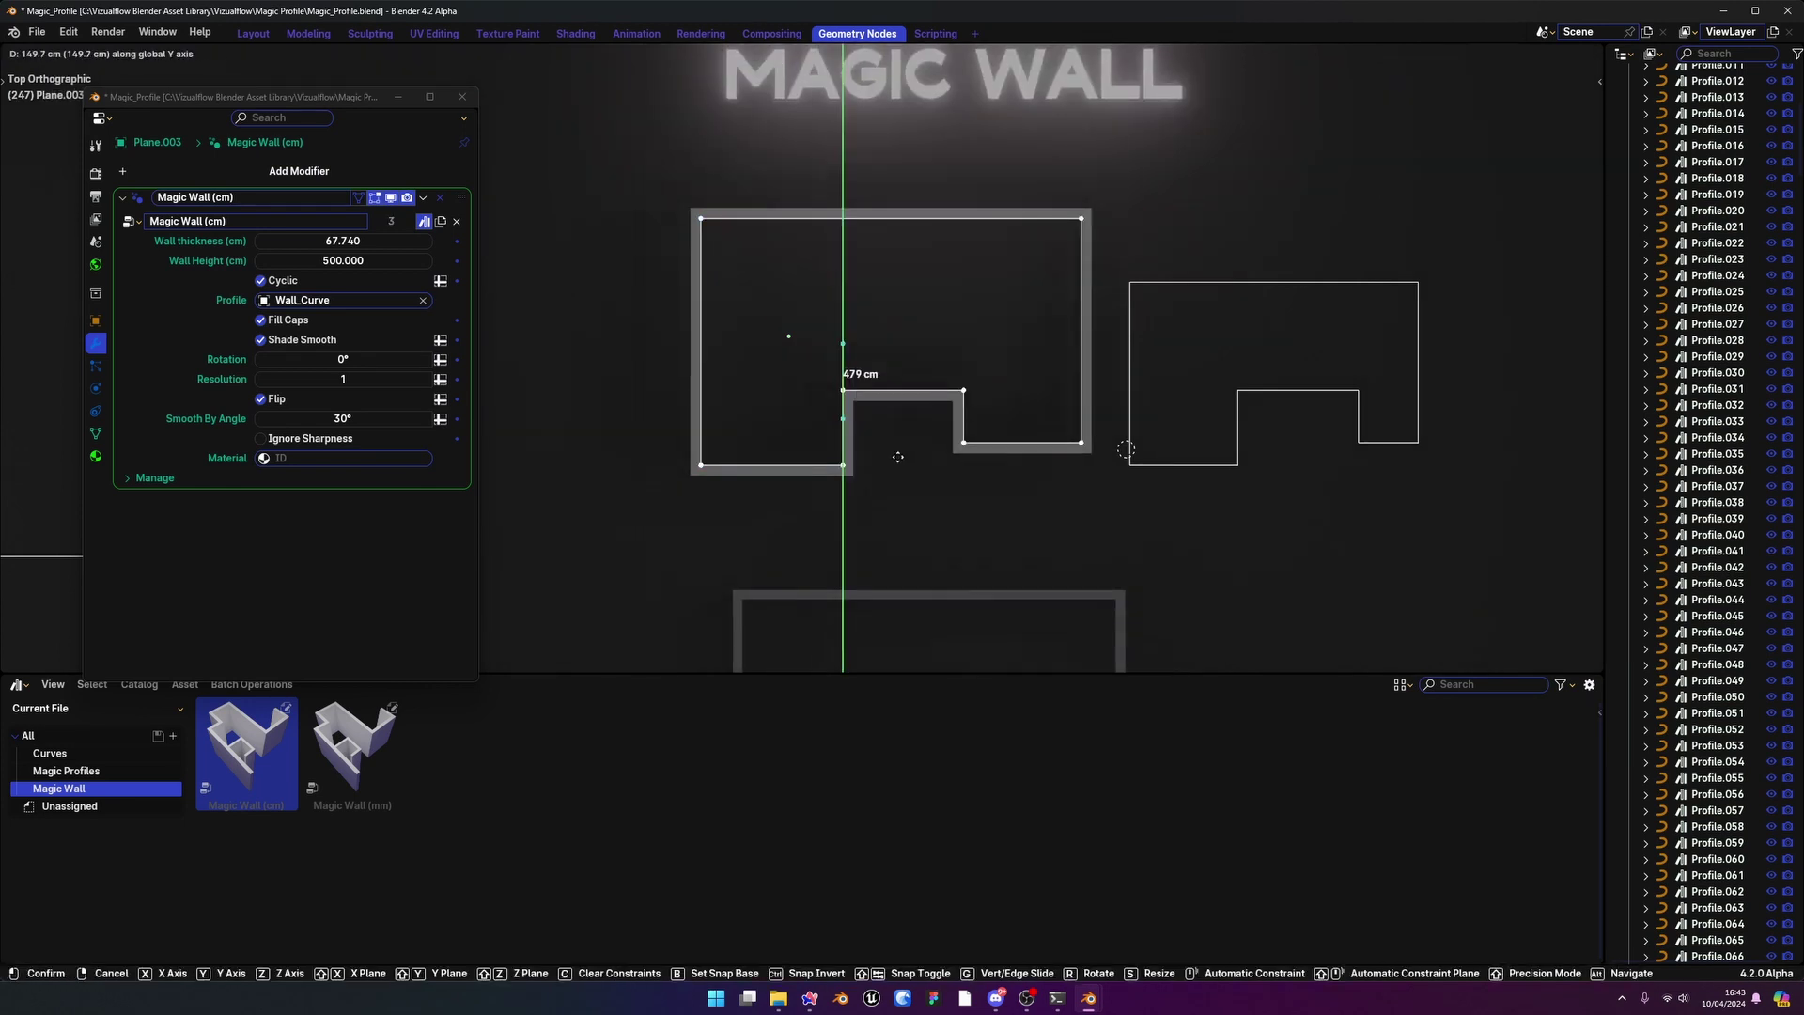
{"action": "left_click", "coordinate": [912, 390]}
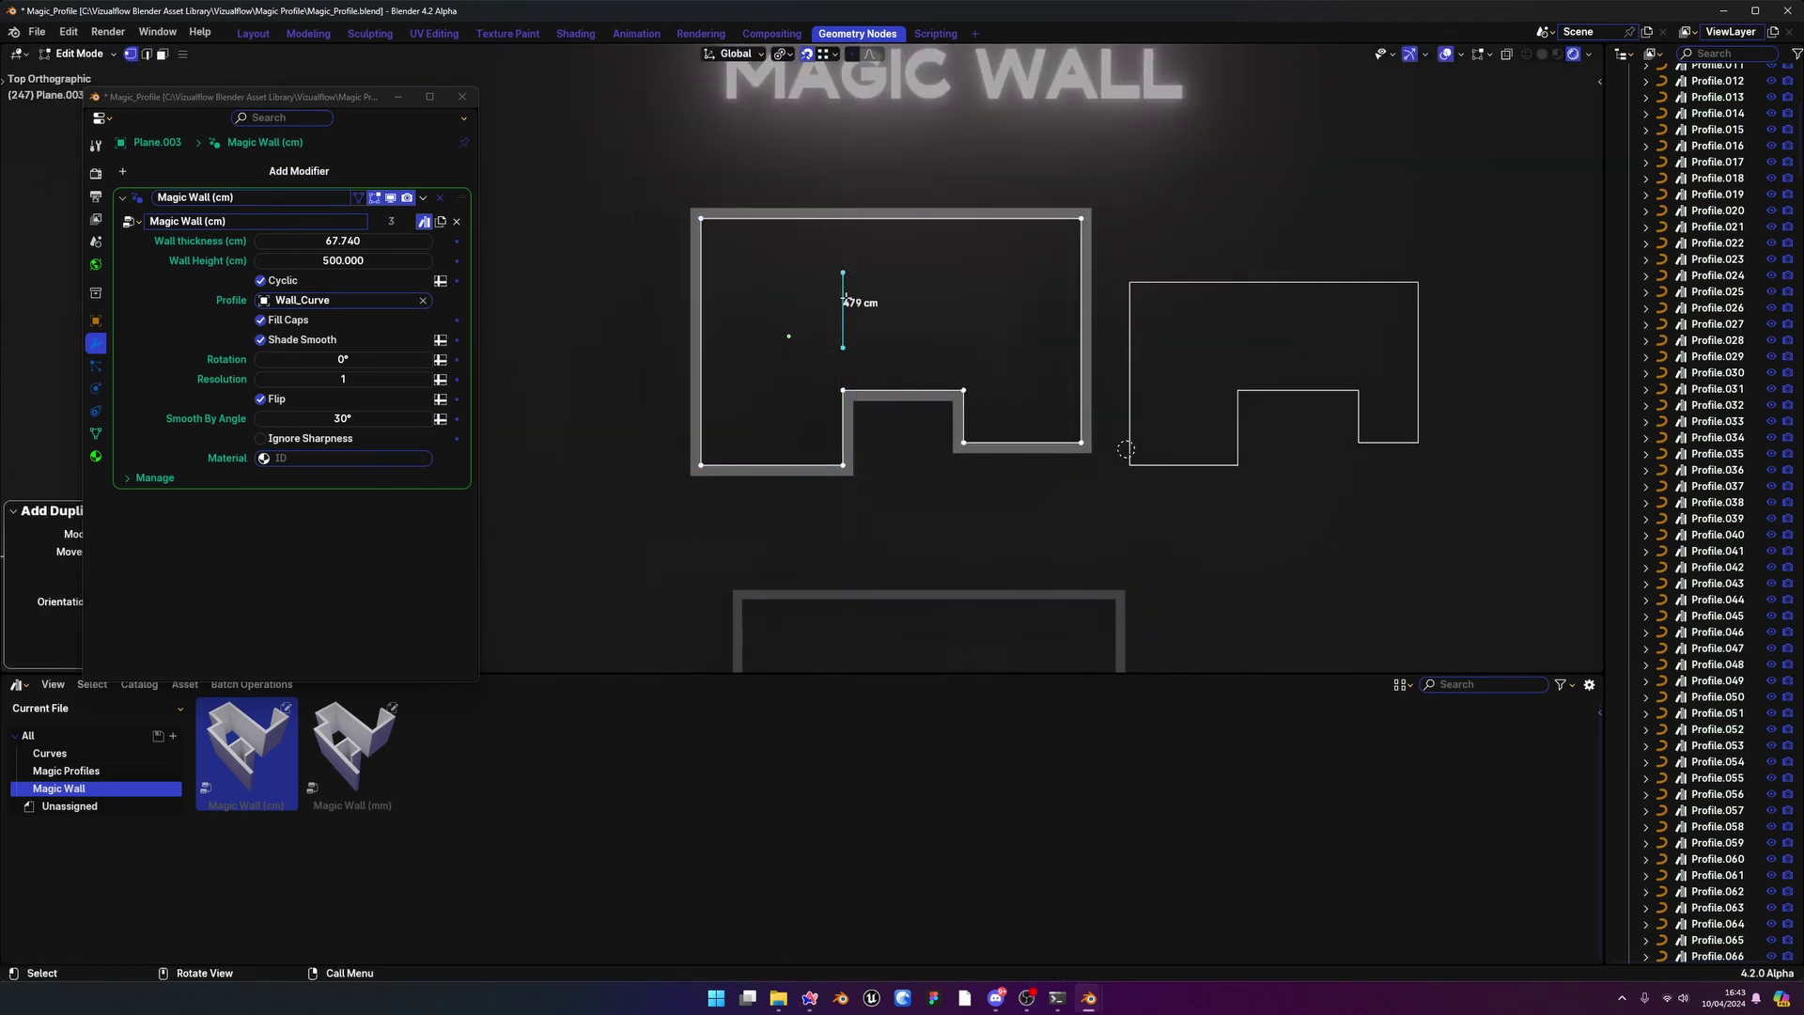
Turn Cyclic off and back on to compare its effect on the duplicated edge and the outer wall
{"action": "scroll", "coordinate": [814, 337], "scroll_direction": "up", "scroll_amount": 3}
{"action": "middle_click_drag", "start_coordinate": [814, 337], "coordinate": [857, 277]}
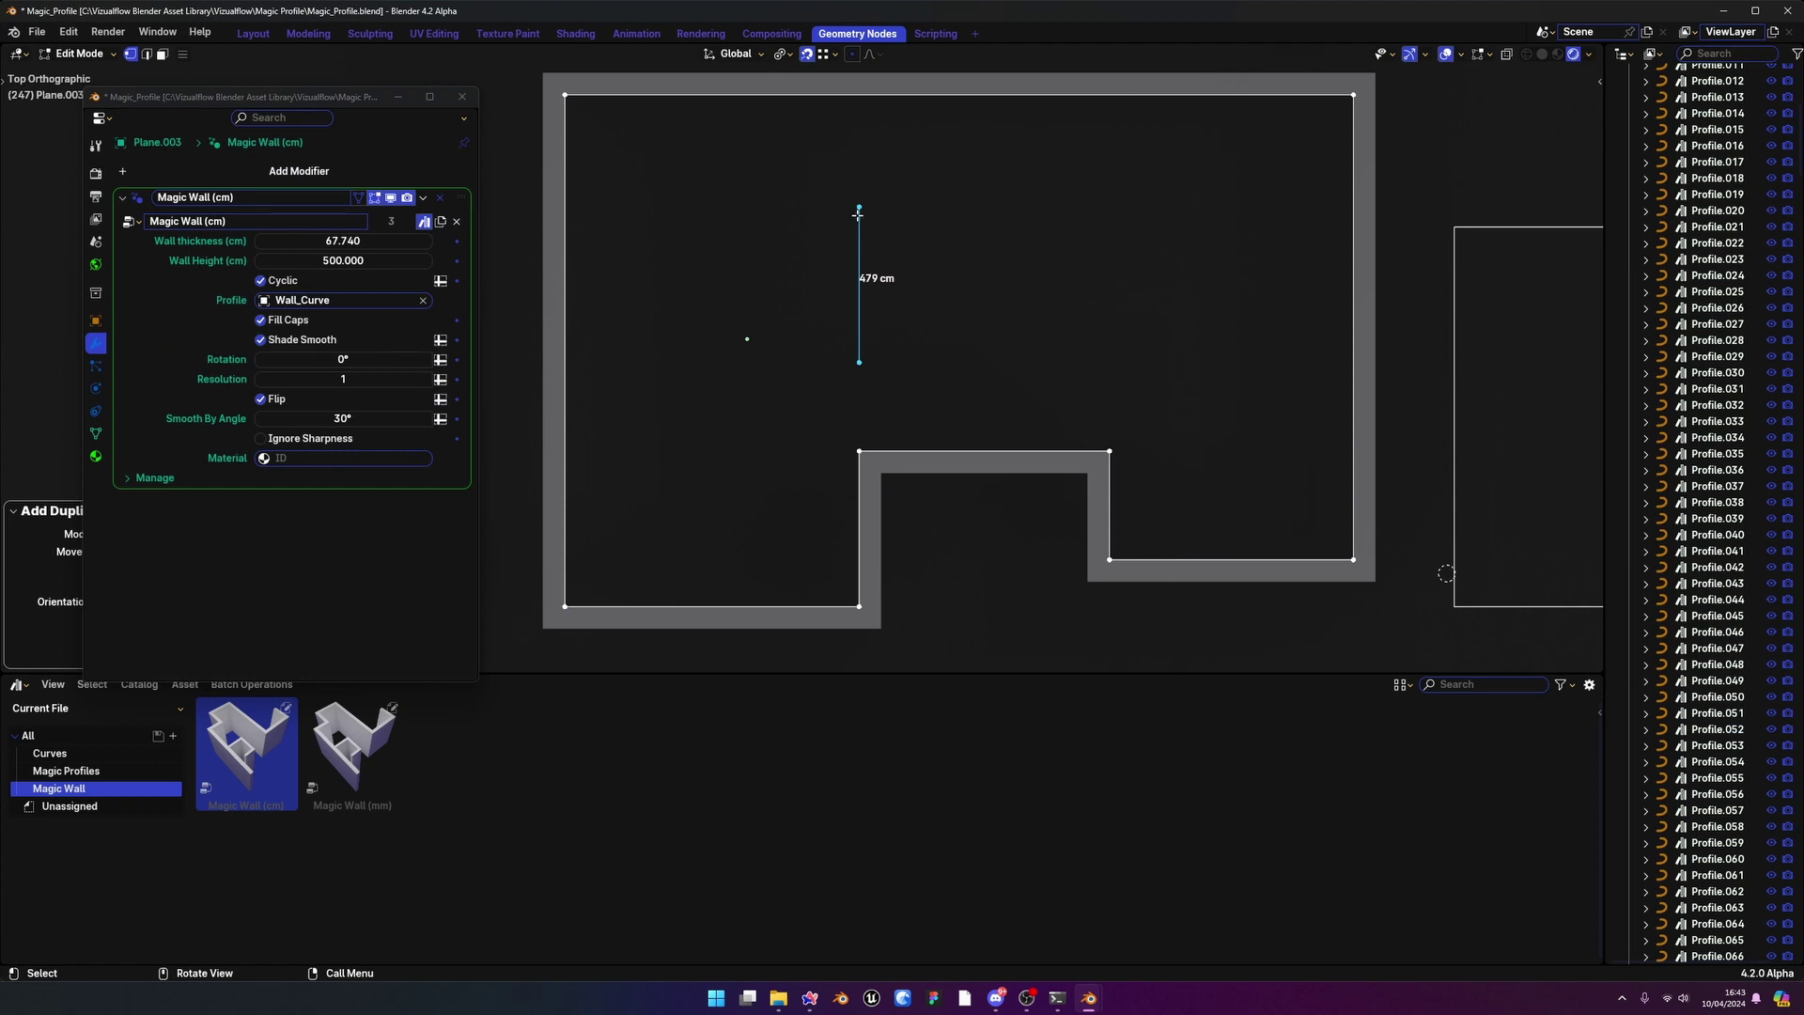
{"action": "left_click", "coordinate": [261, 282]}
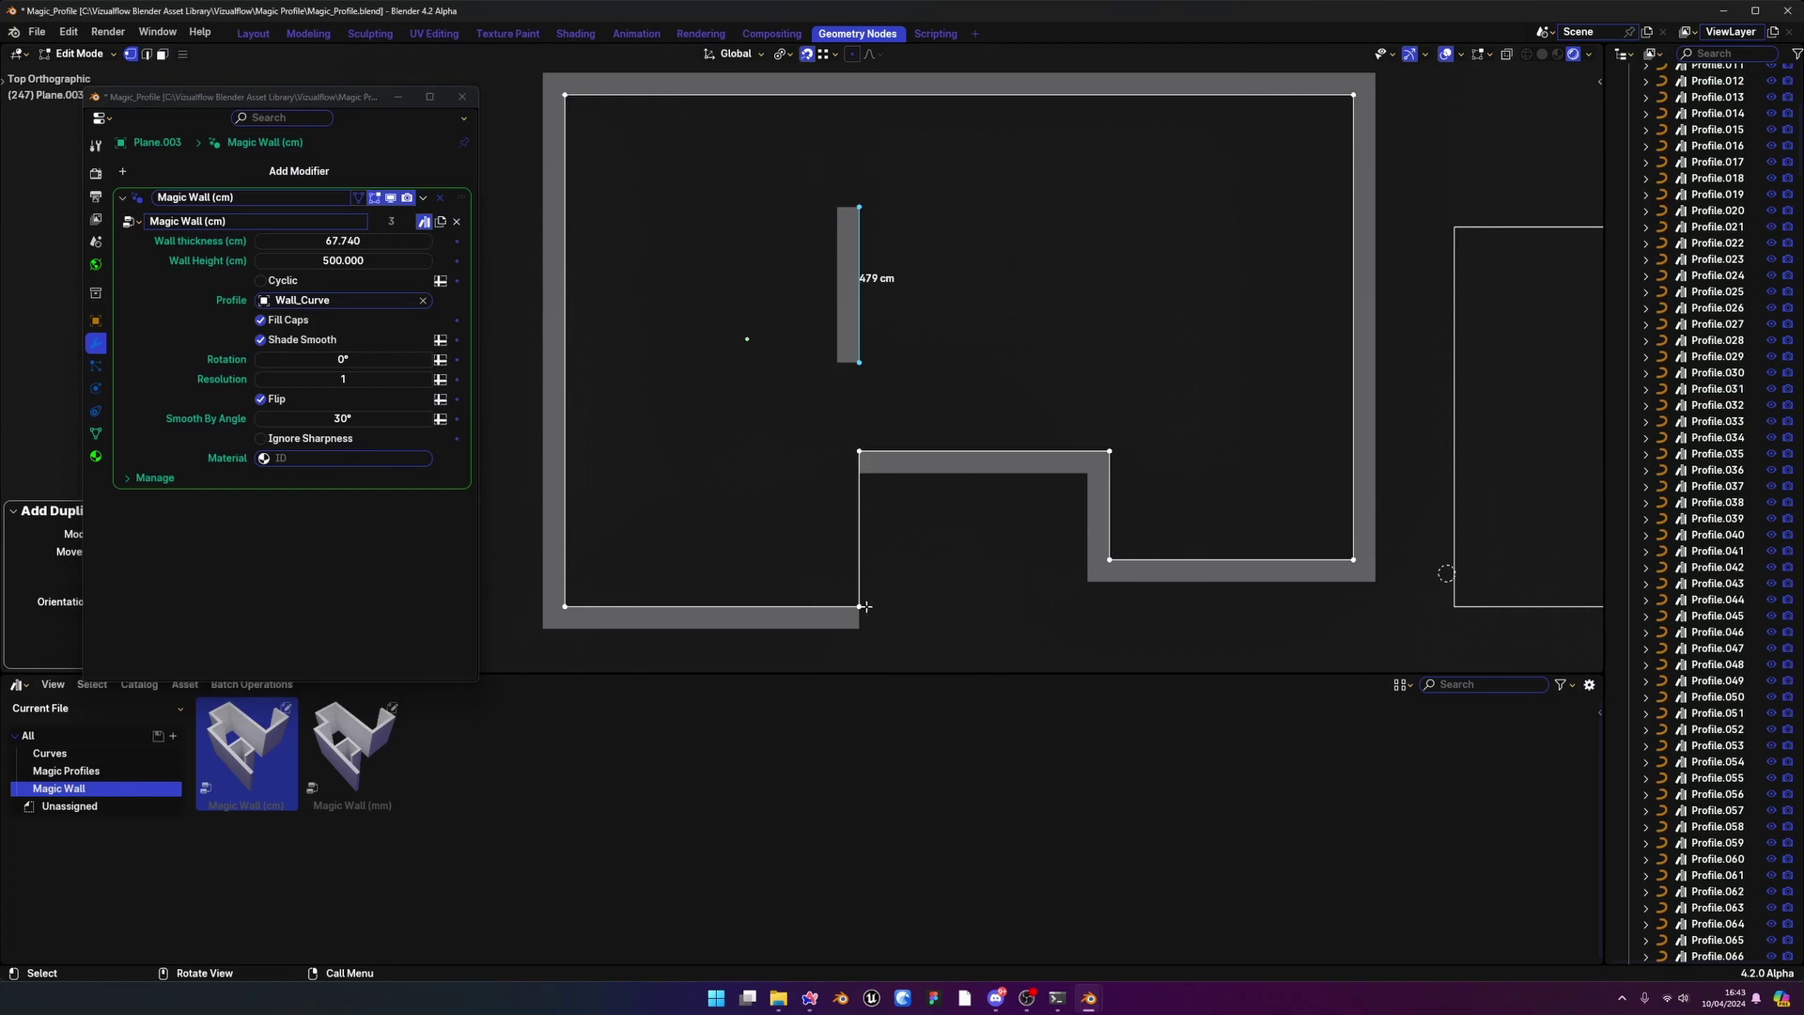
{"action": "left_click", "coordinate": [260, 281]}
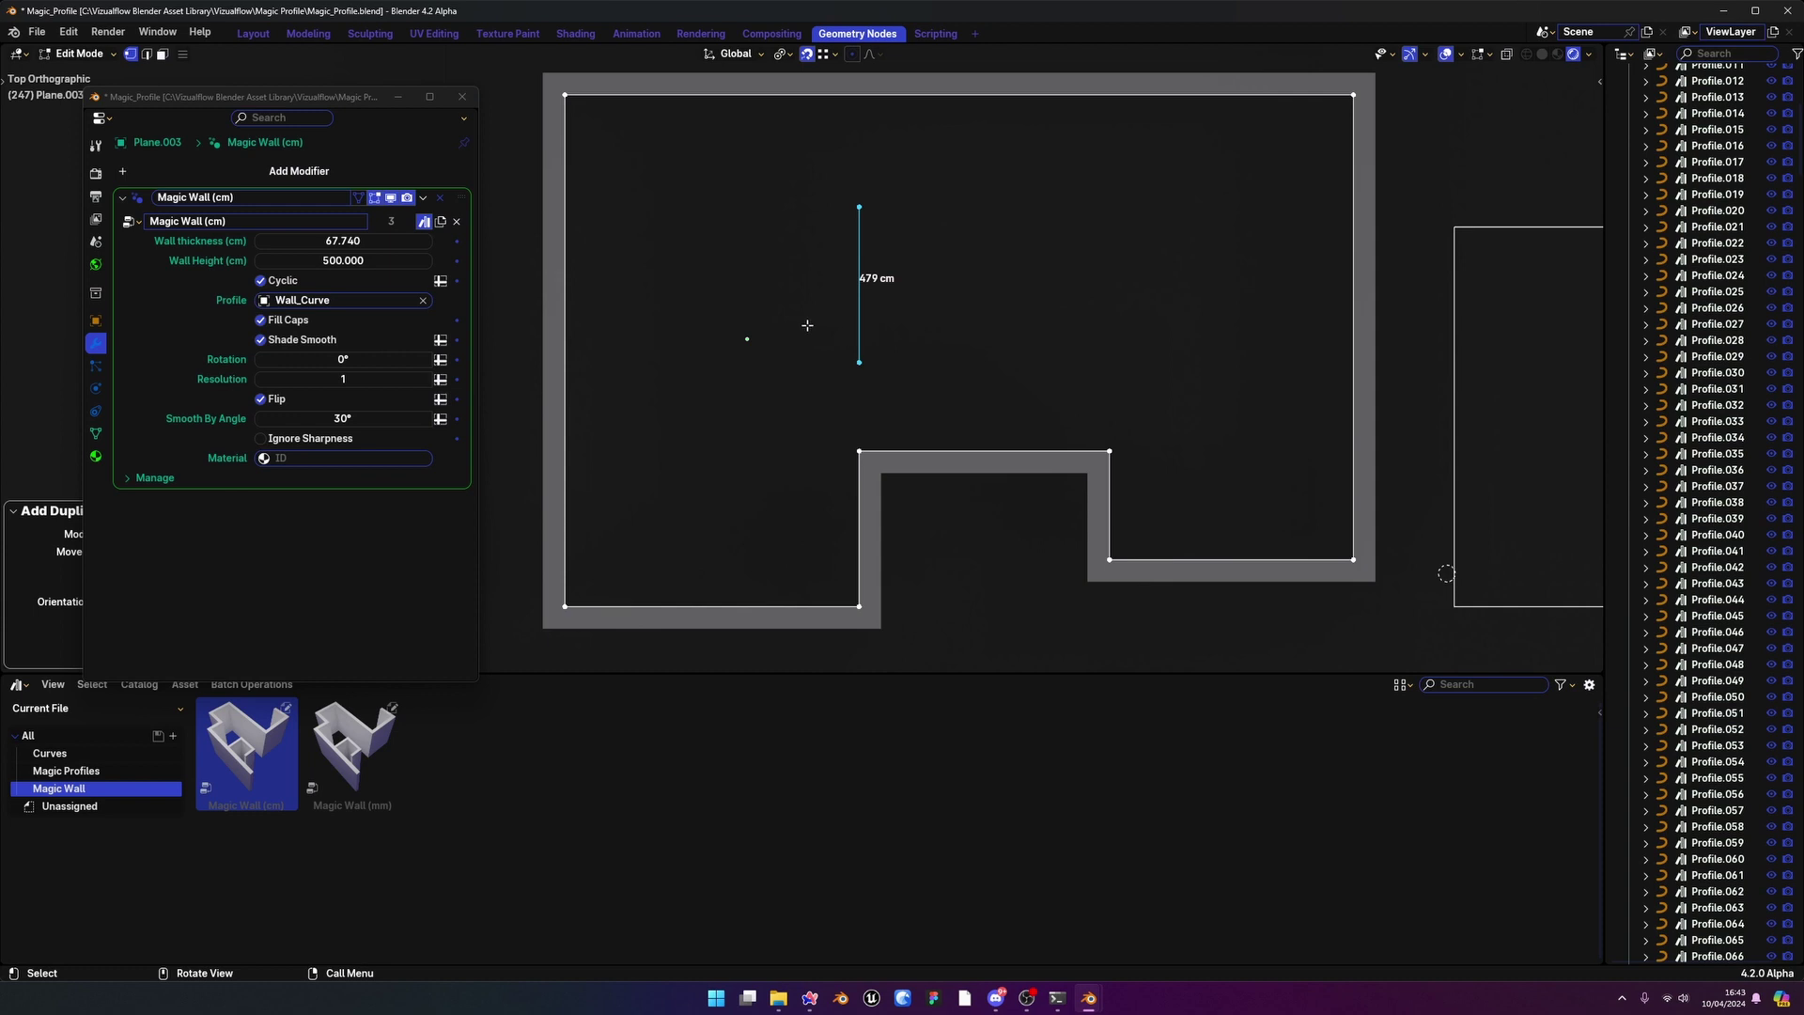
Separate the duplicated edge into its own object and turn off Cyclic on the outer wall in Object Mode
{"action": "key", "text": "p"}
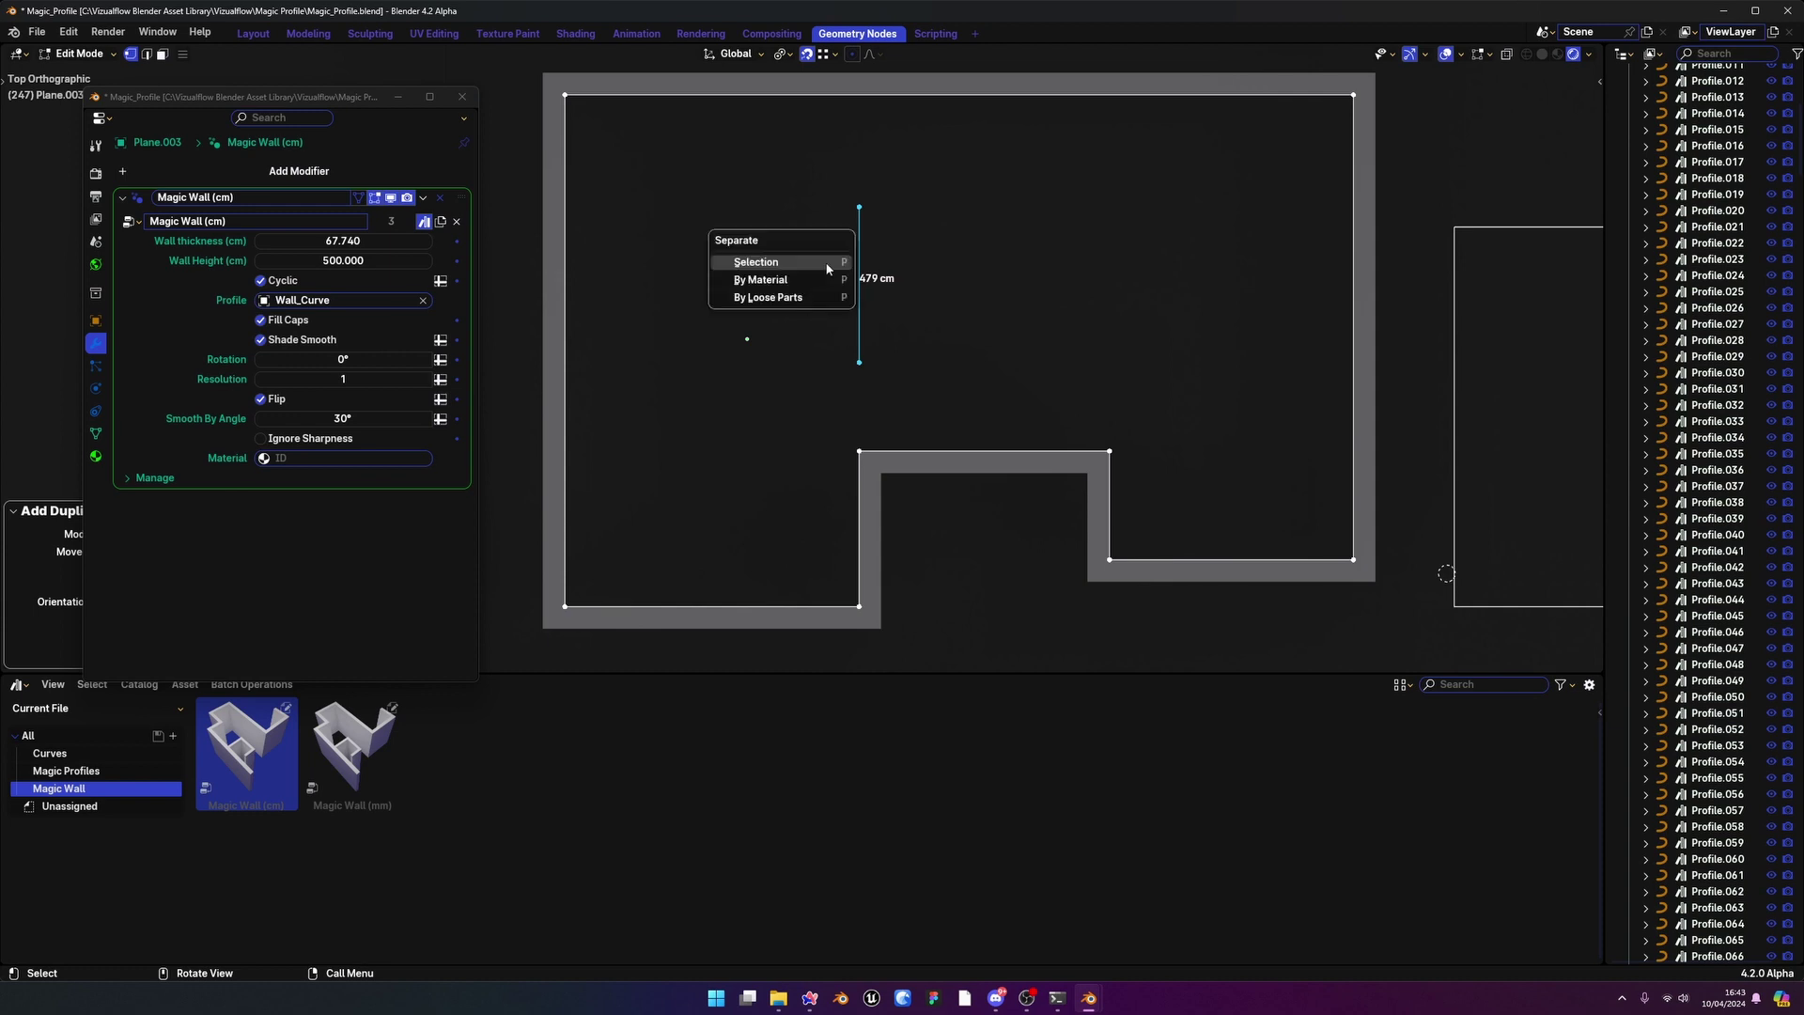
{"action": "left_click", "coordinate": [827, 264]}
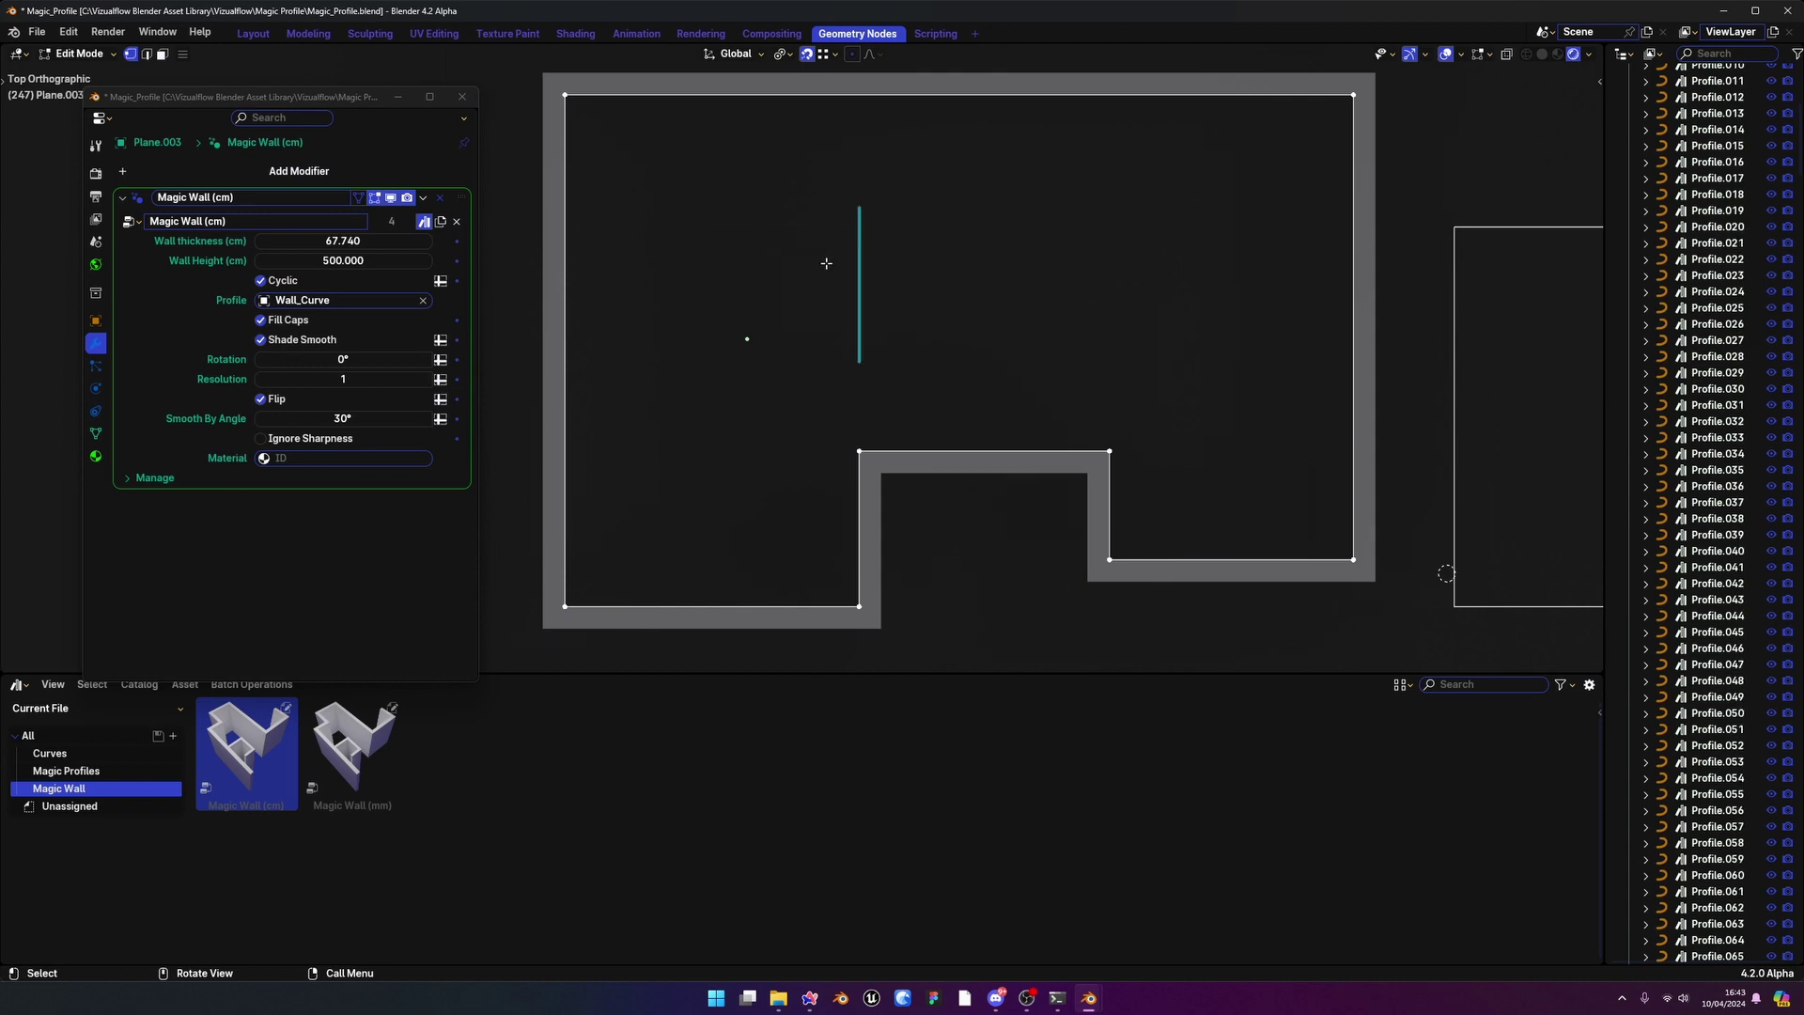
{"action": "key", "text": "Tab"}
{"action": "left_click", "coordinate": [879, 284]}
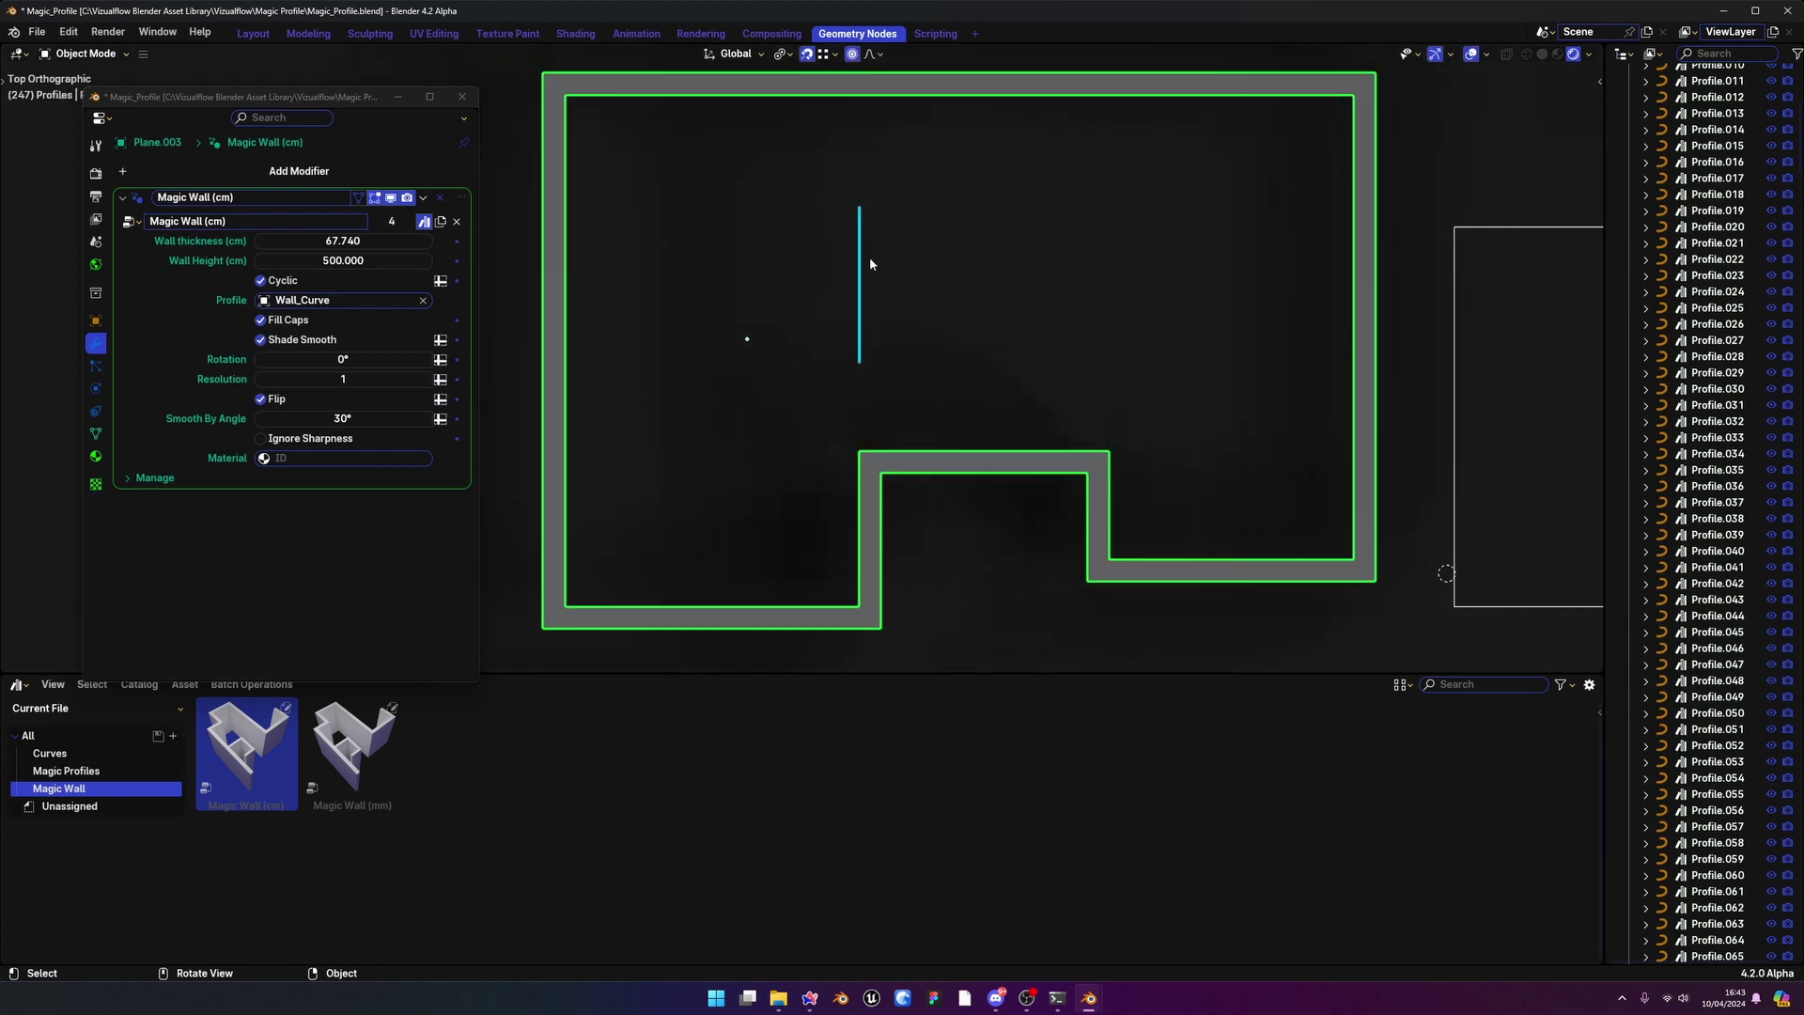
{"action": "left_click", "coordinate": [860, 288]}
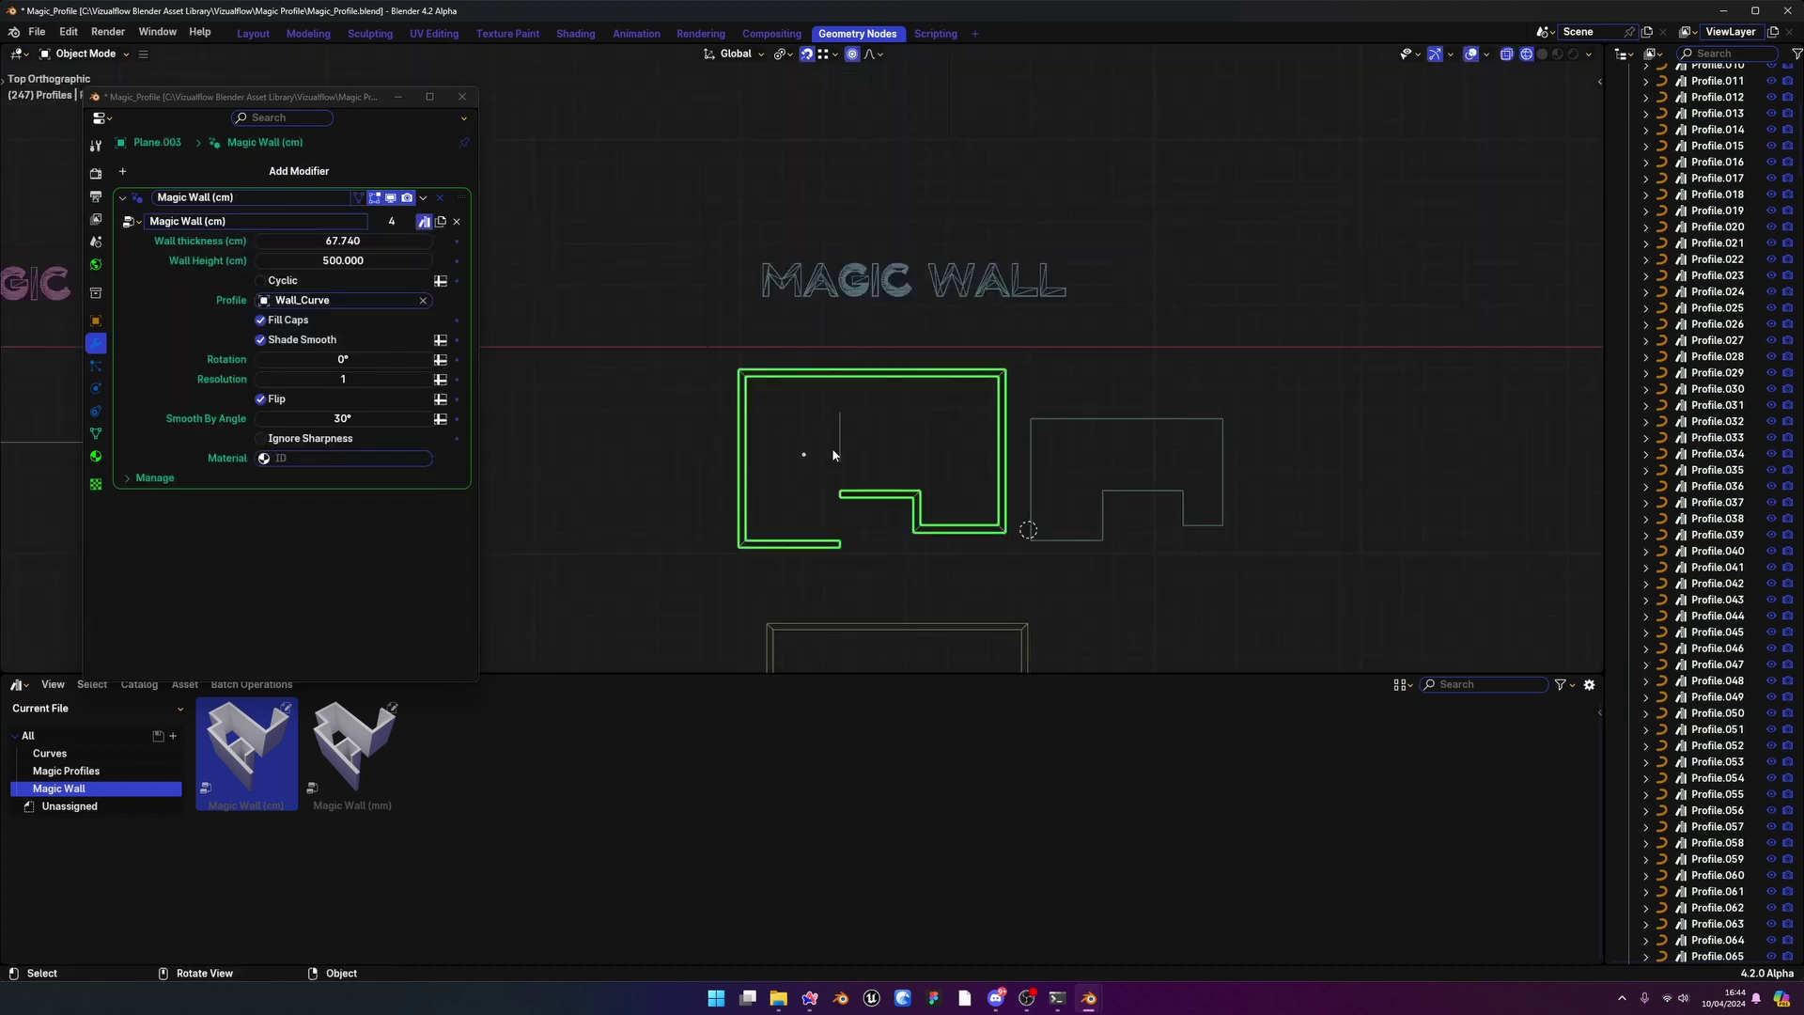
Remove the existing modifier from the separated edge and apply a fresh Magic Wall (cm) asset to it
{"action": "scroll", "coordinate": [836, 443], "scroll_direction": "up", "scroll_amount": 5}
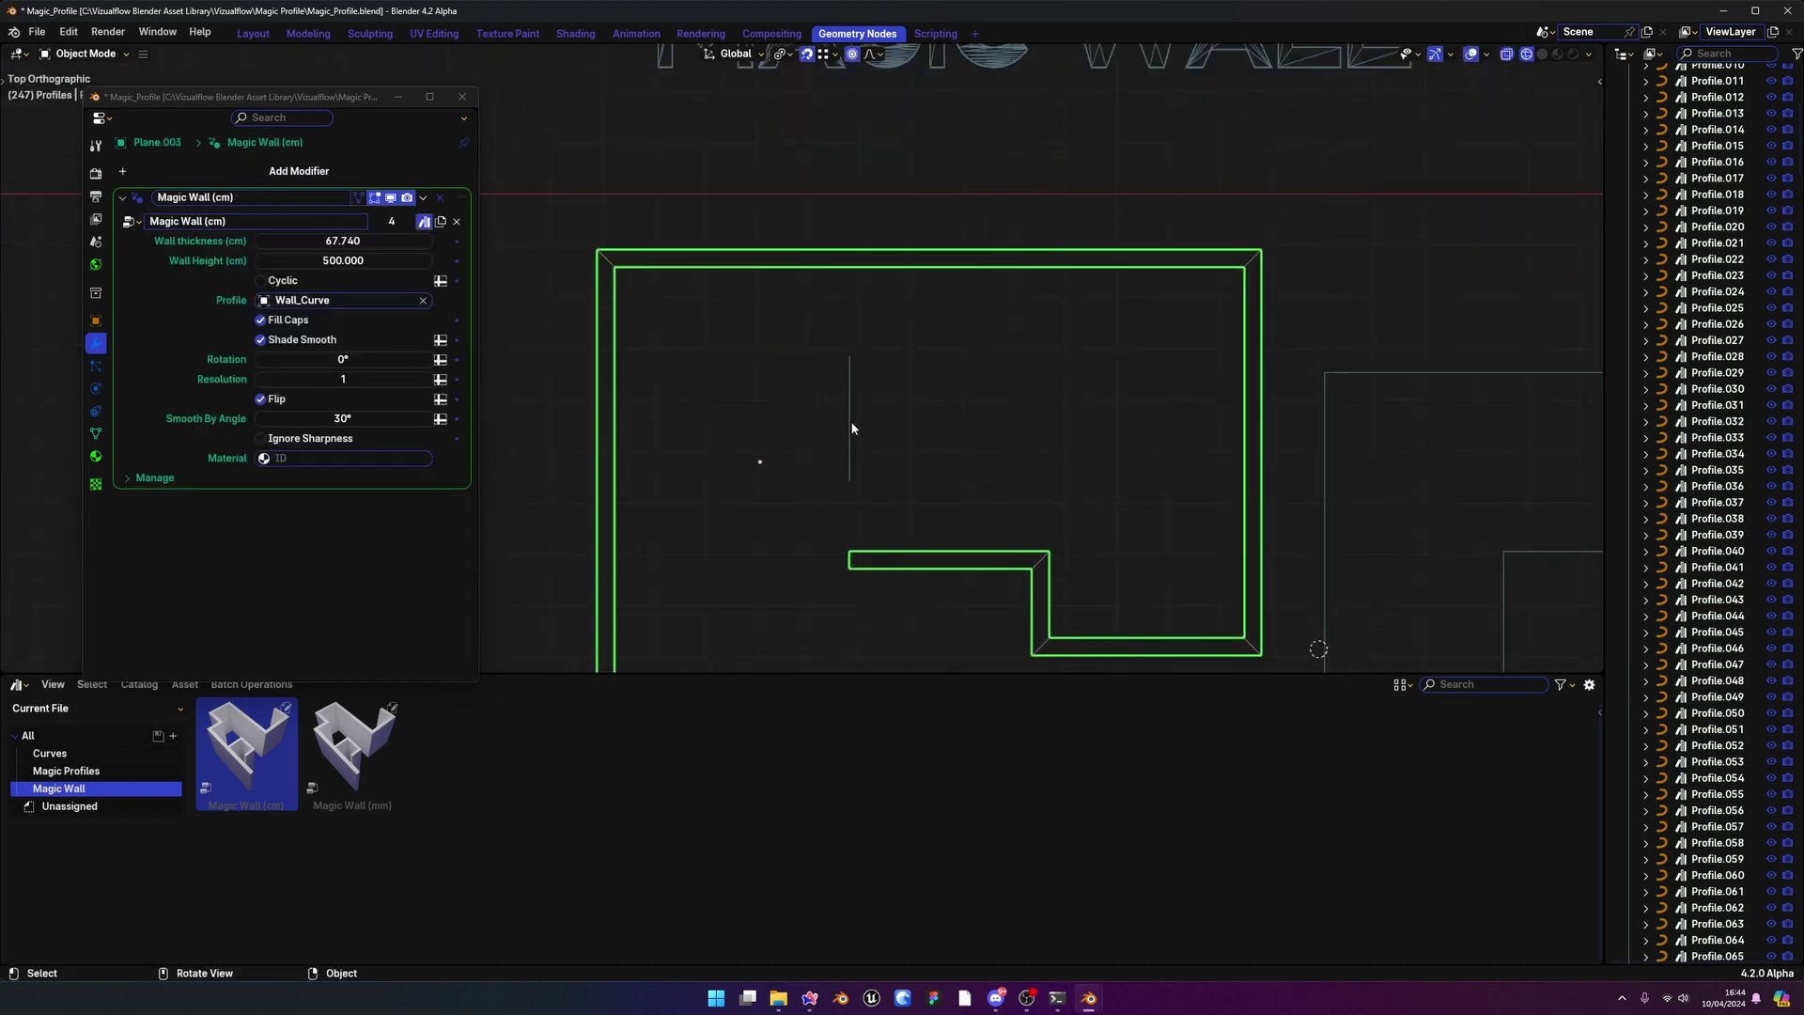
{"action": "left_click", "coordinate": [850, 427]}
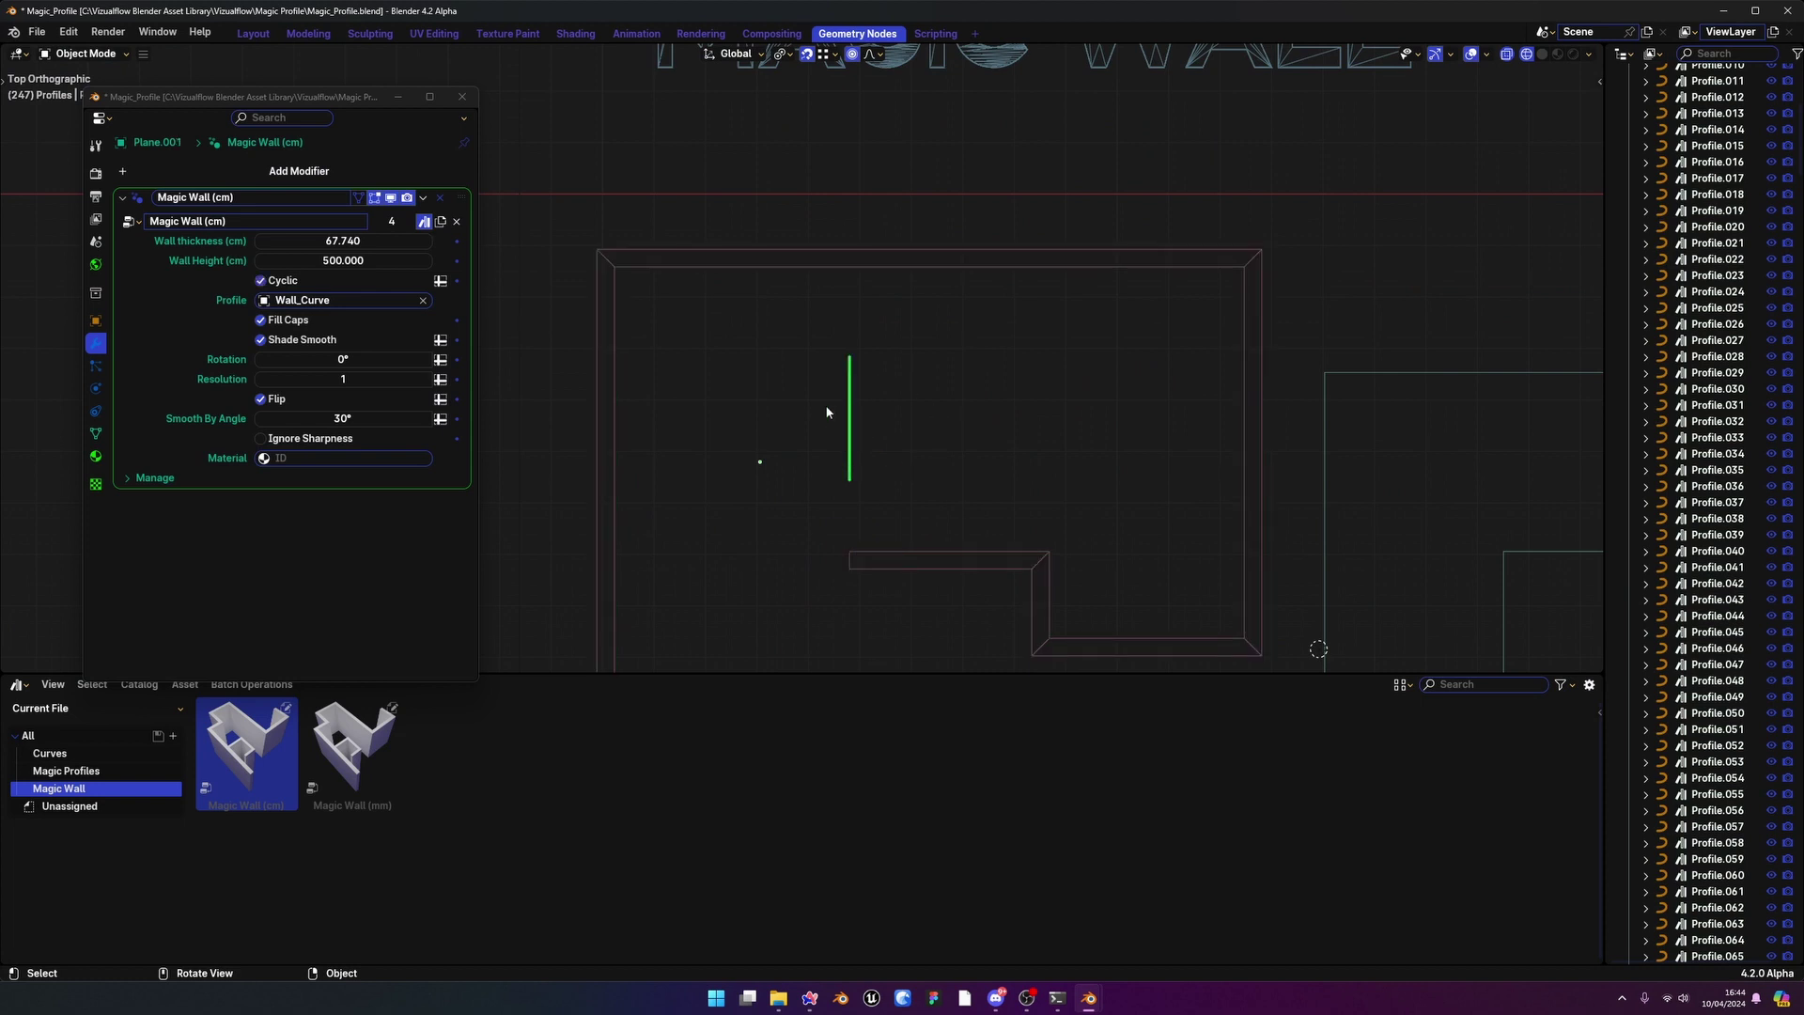
{"action": "left_click", "coordinate": [438, 199]}
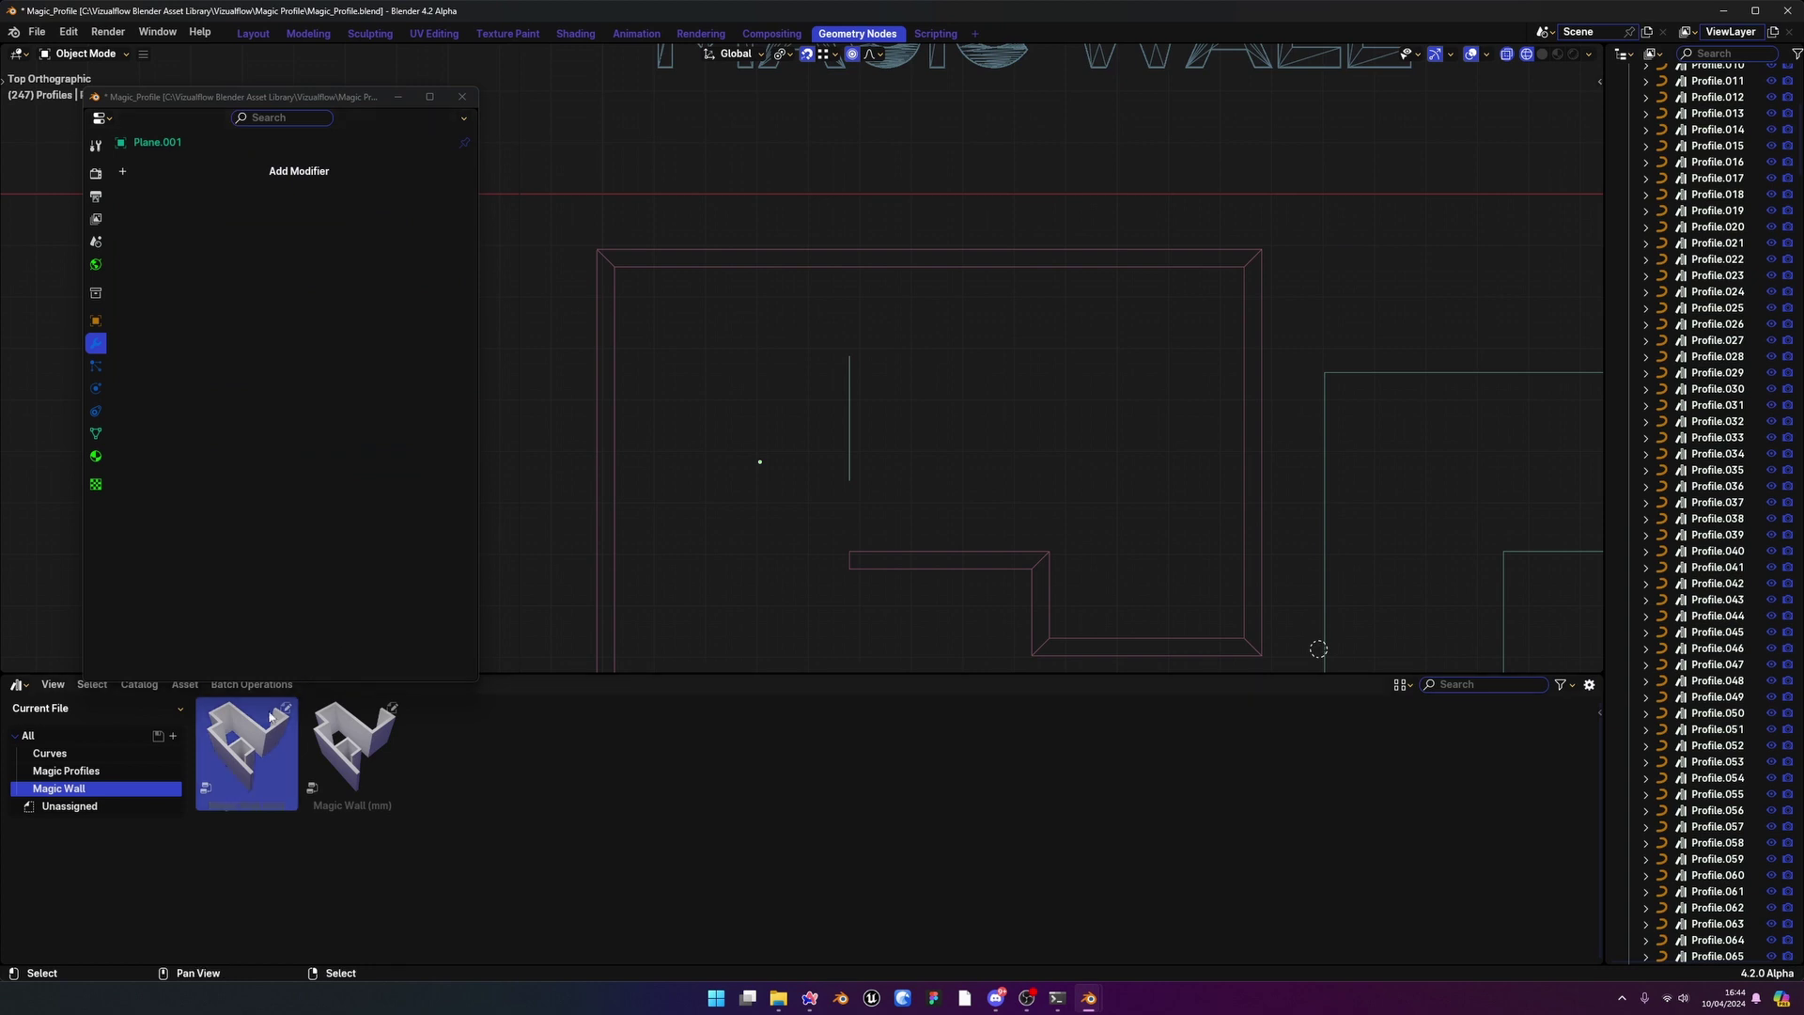
{"action": "left_click_drag", "start_coordinate": [246, 744], "coordinate": [851, 430]}
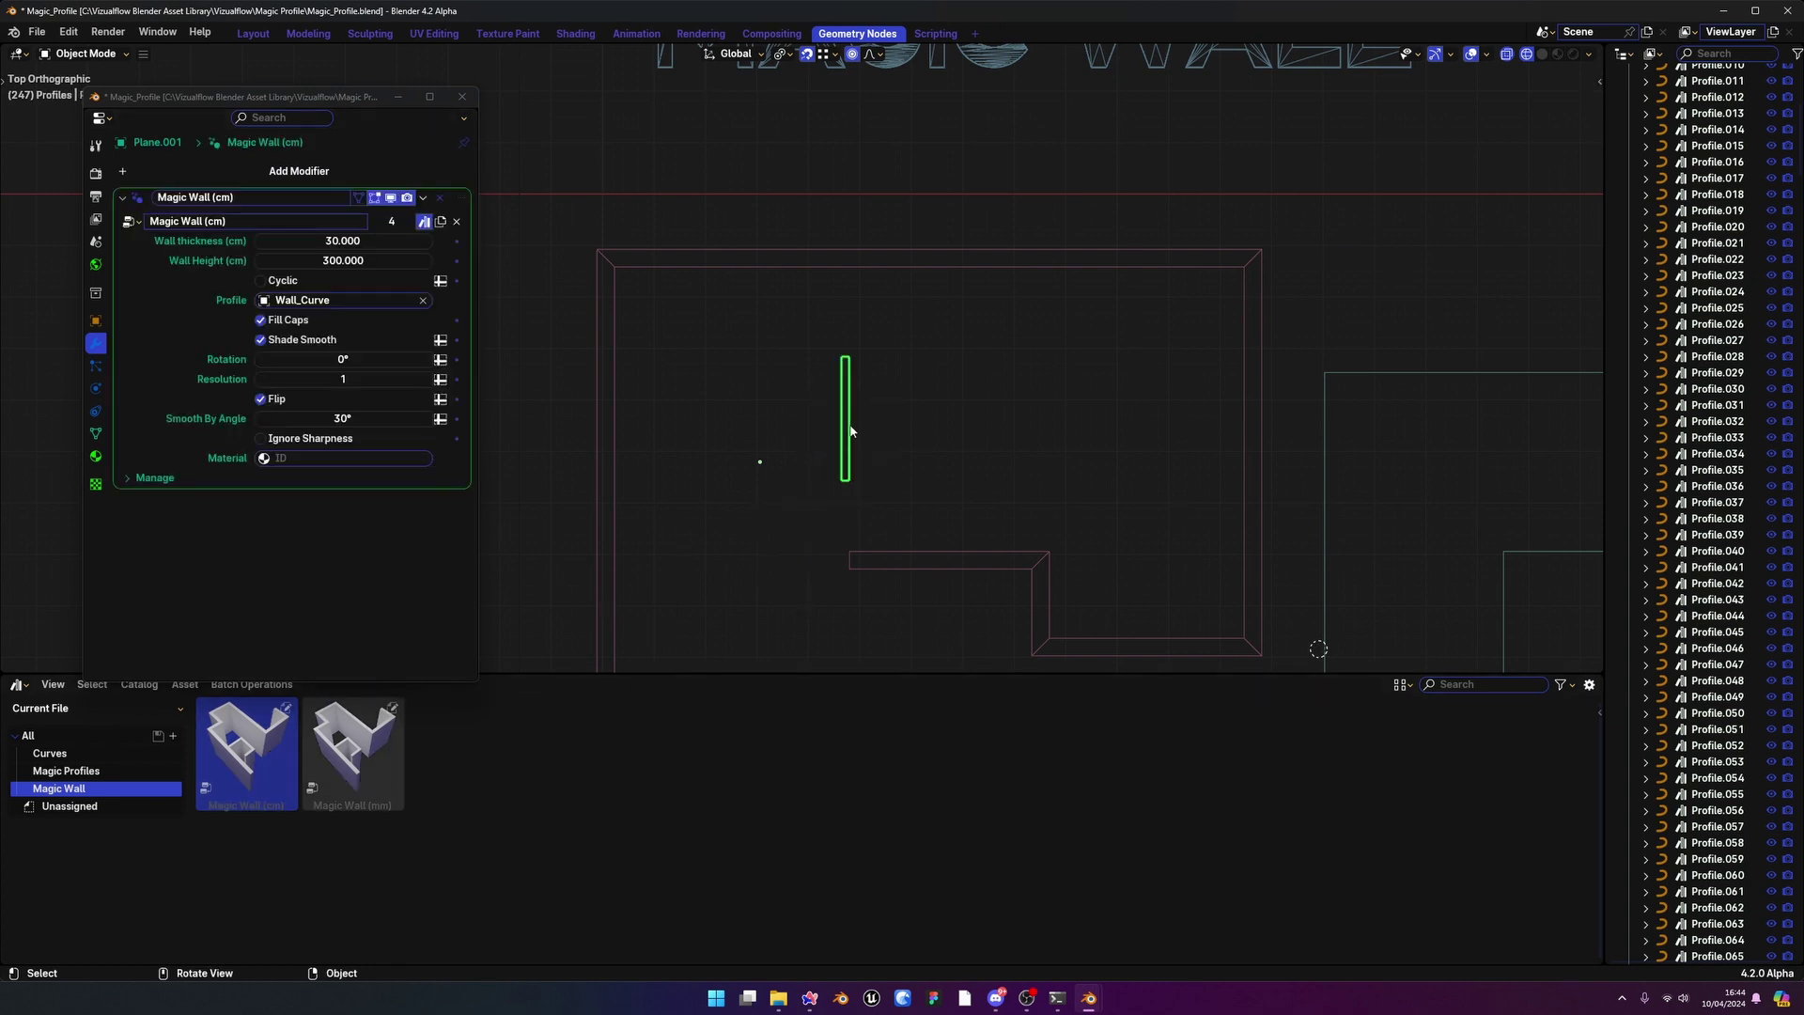
Set the inner wall's thickness to 15 cm, deselect it and switch back to rendered shading
{"action": "left_click", "coordinate": [343, 240]}
{"action": "type", "text": "15"}
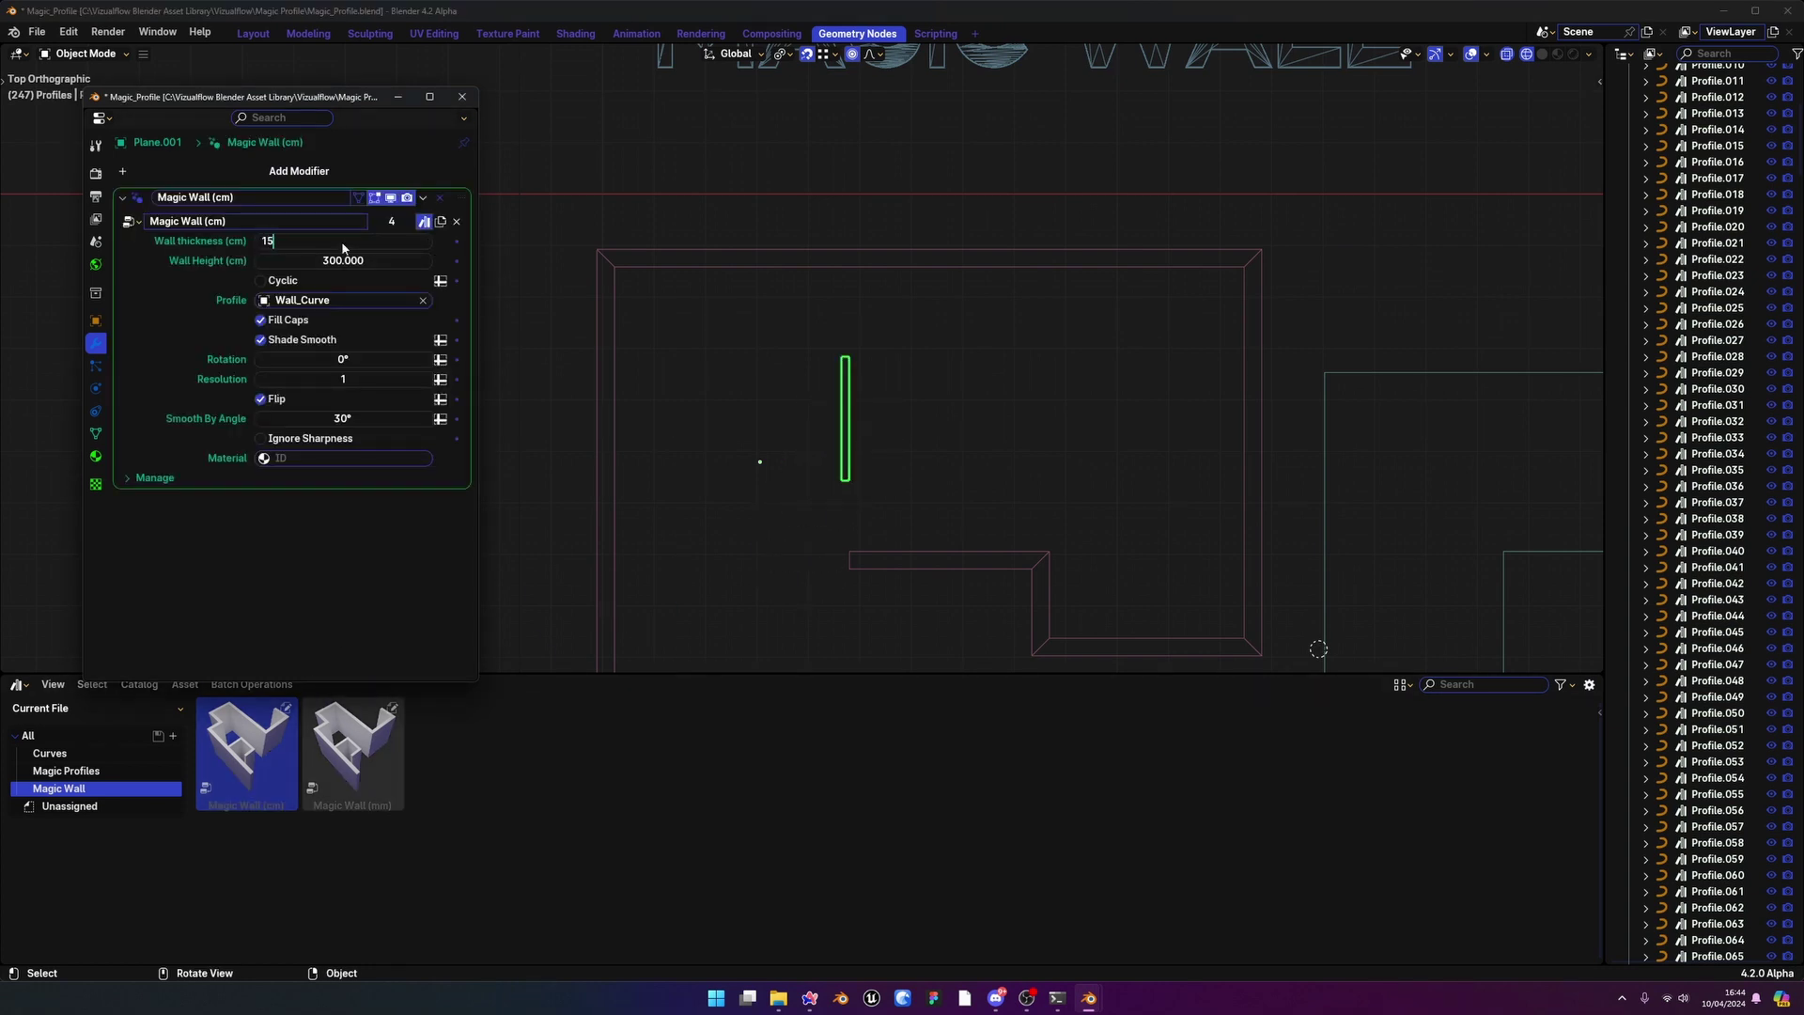
{"action": "key", "text": "Return"}
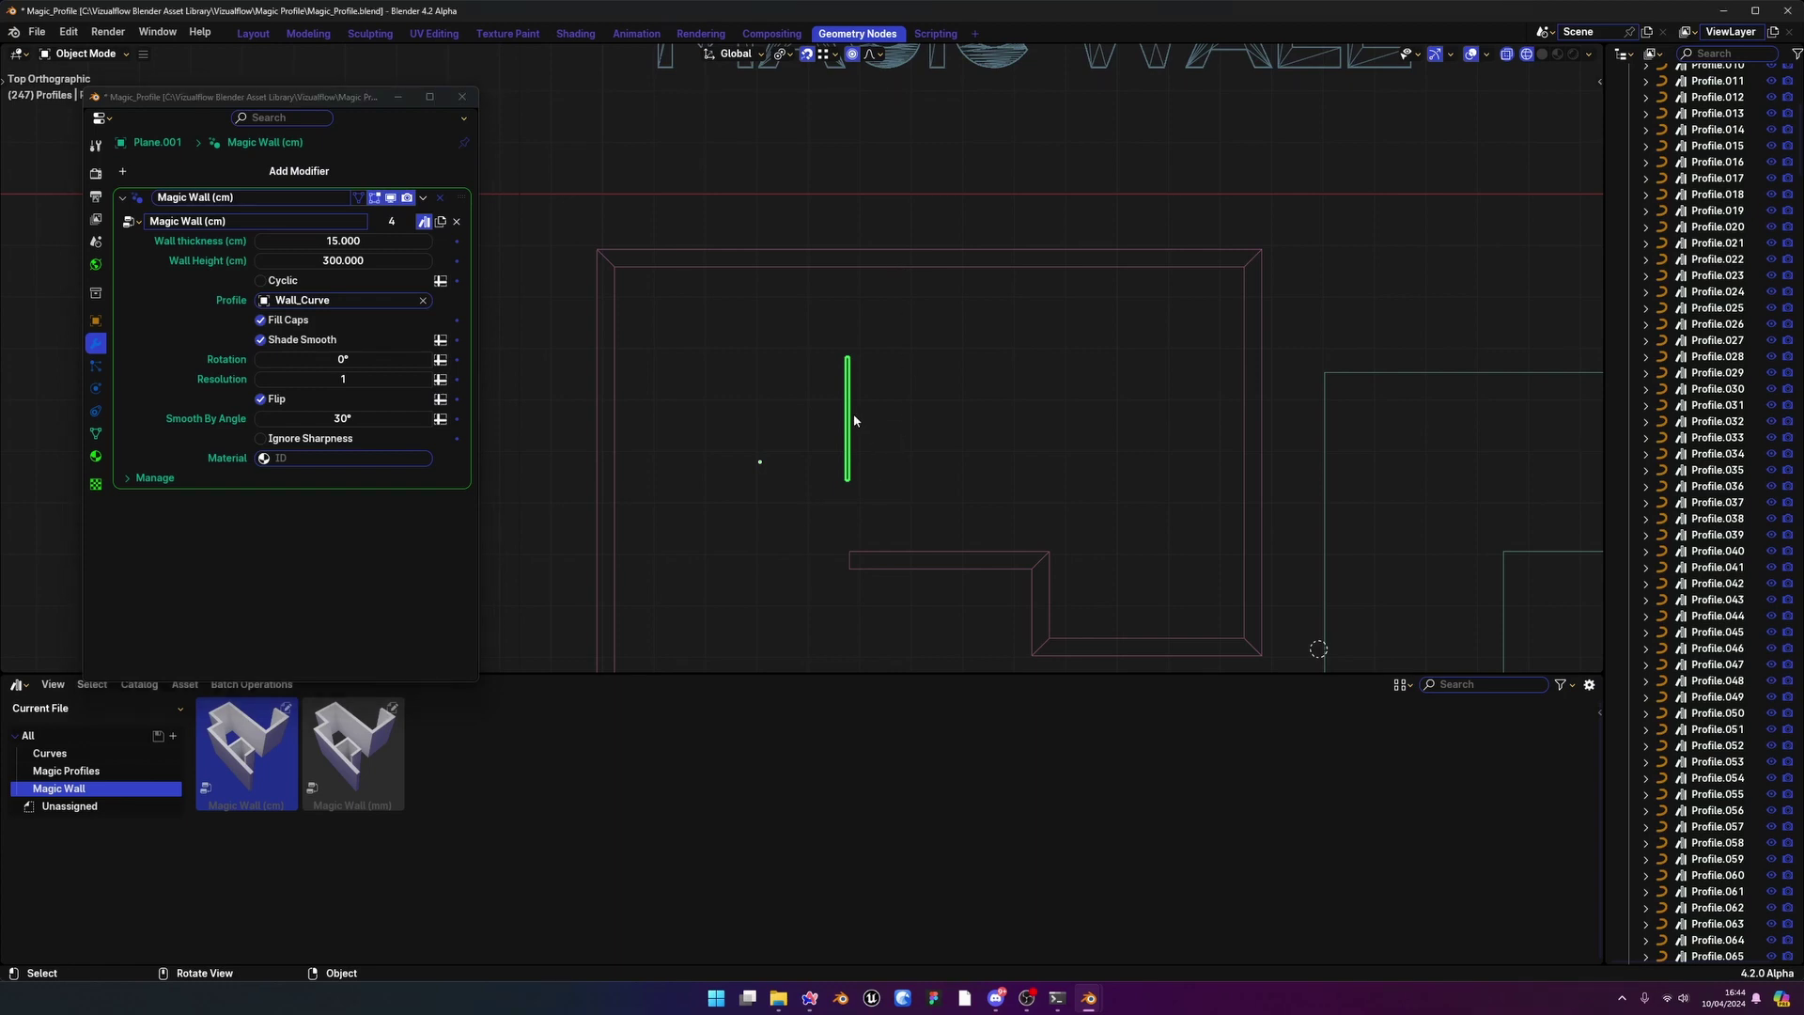
{"action": "left_click", "coordinate": [899, 366]}
{"action": "key", "text": "shift+z"}
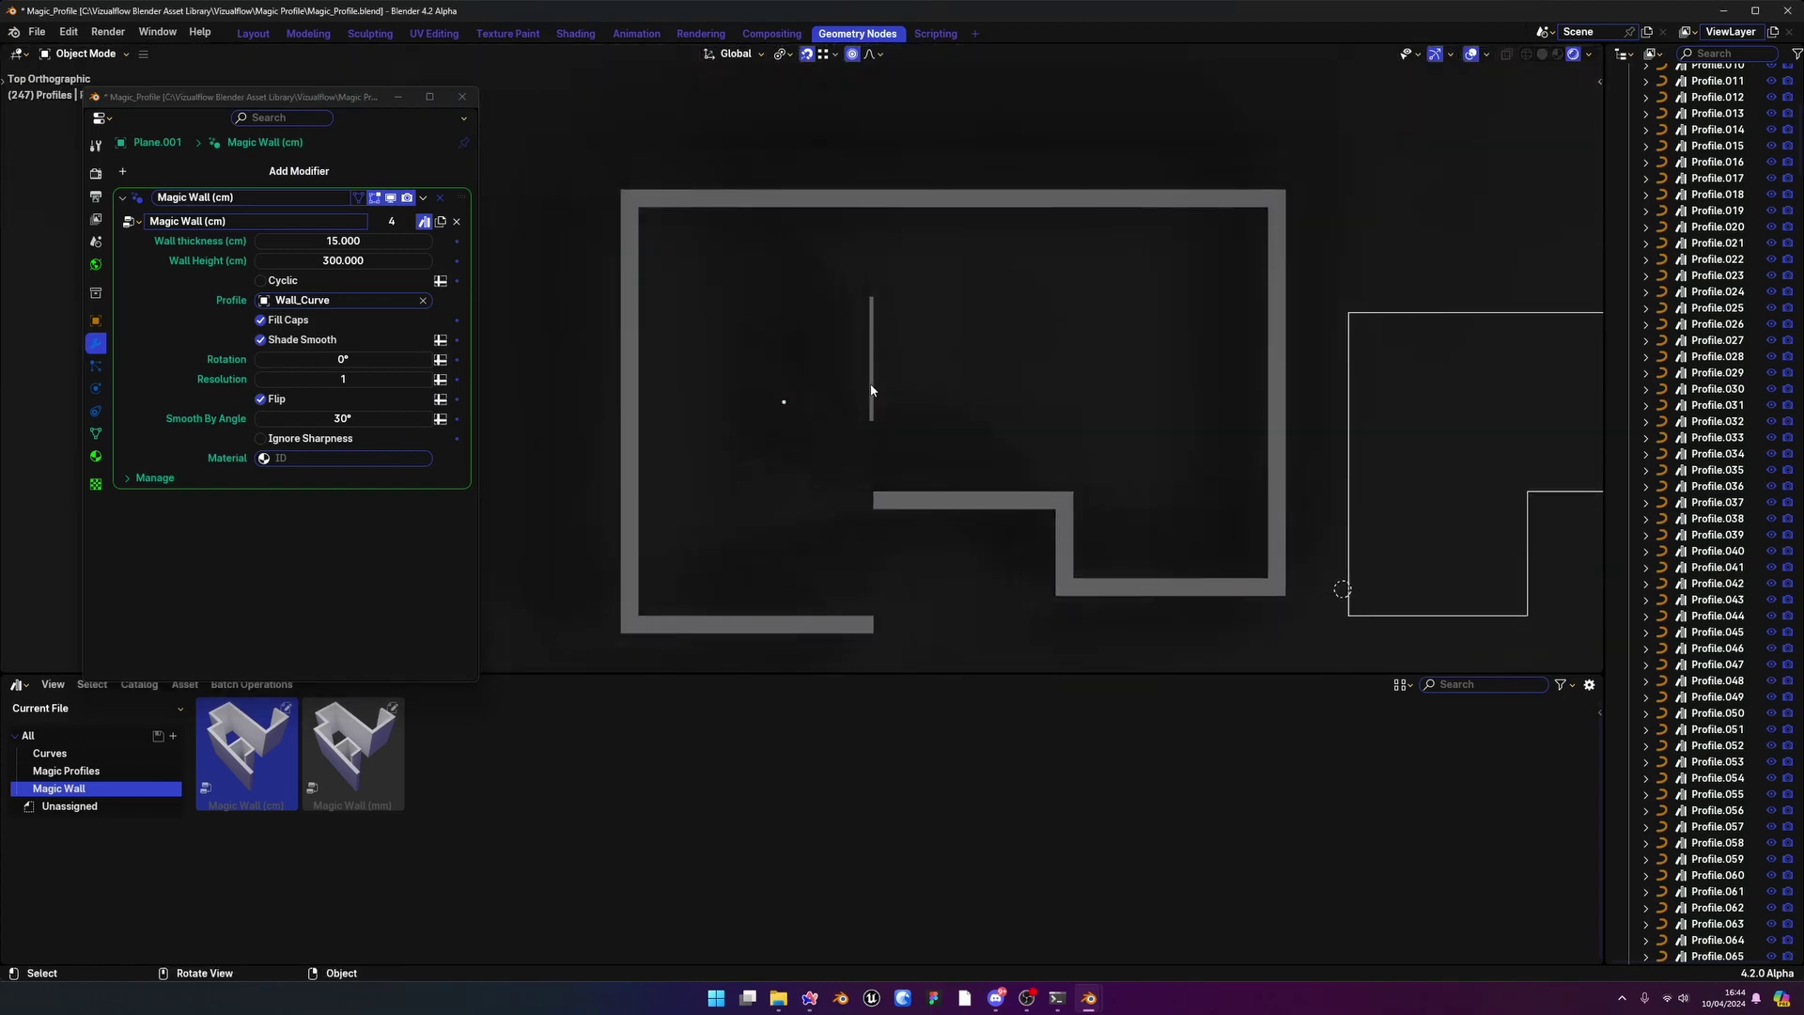
Enter Edit Mode on the inner wall and extrude its upper vertex to the right along X
{"action": "left_click", "coordinate": [869, 453]}
{"action": "key", "text": "ctrl+Tab"}
{"action": "left_click", "coordinate": [866, 364]}
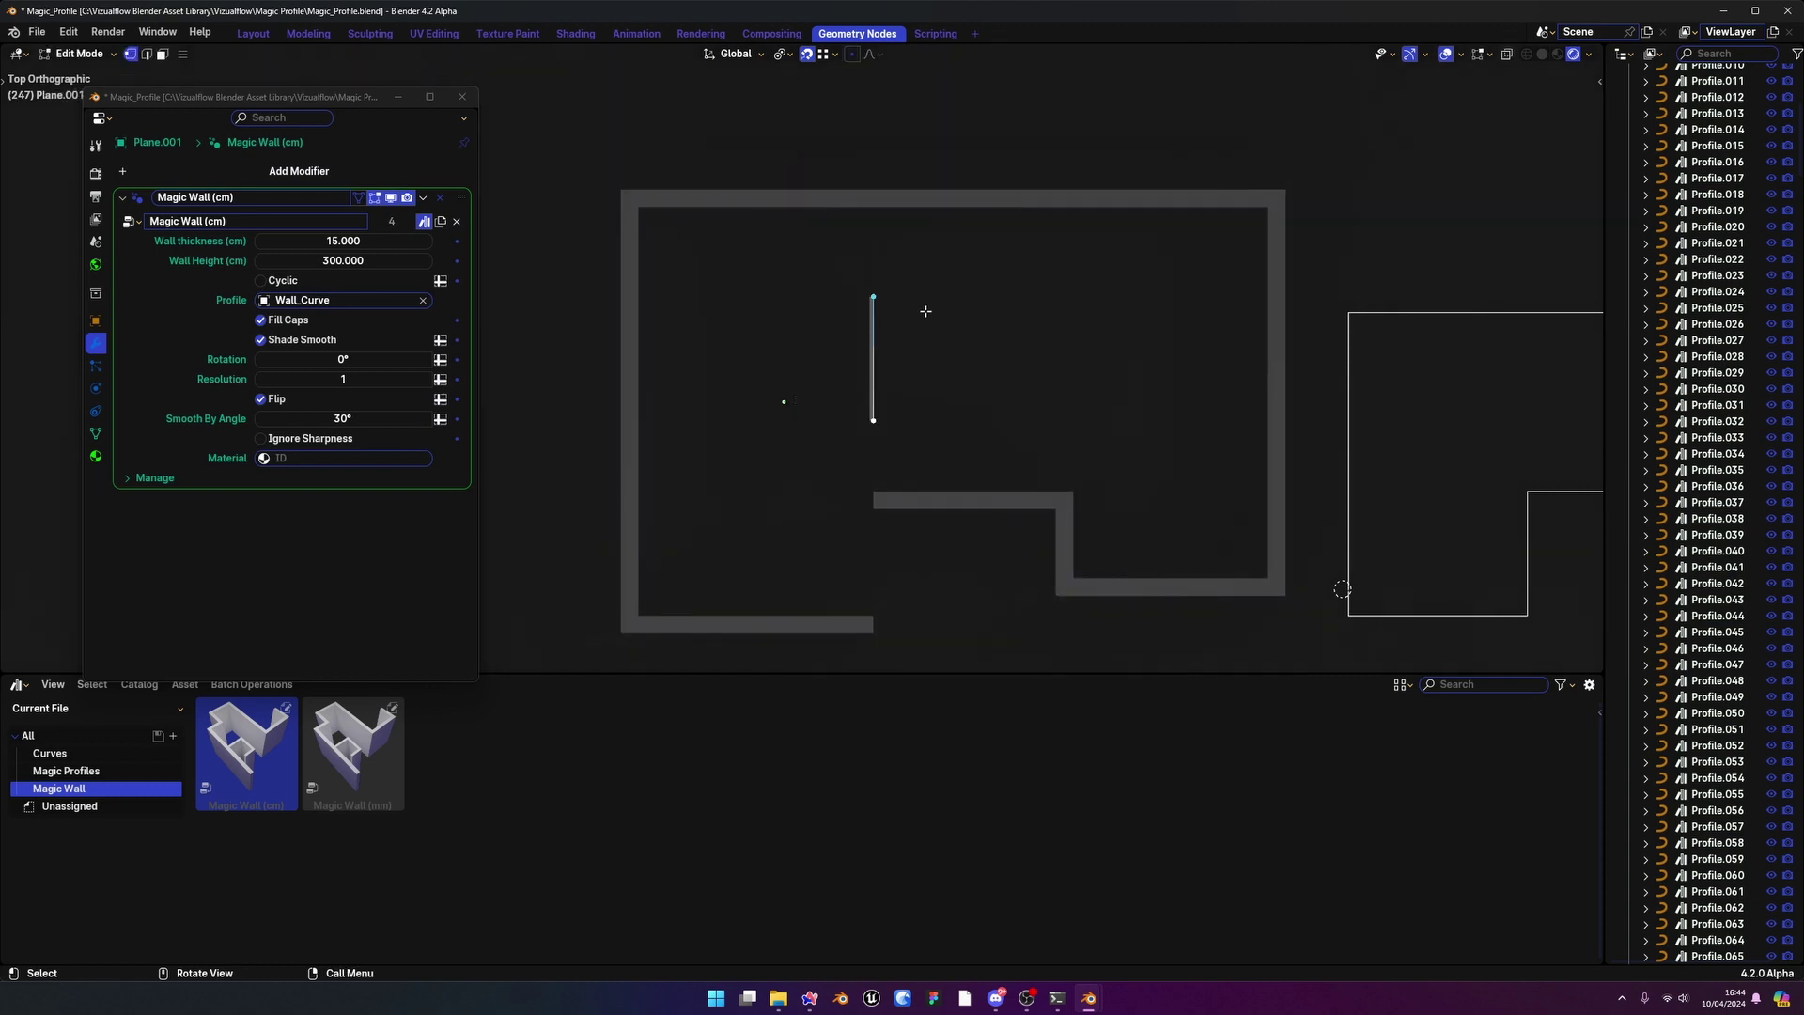
{"action": "key", "text": "e"}
{"action": "key", "text": "x"}
{"action": "left_click", "coordinate": [1086, 317]}
In top view, extrude the new corner vertex downward along Y, about level with the first segment's lower end
{"action": "middle_click_drag", "start_coordinate": [1087, 318], "coordinate": [1063, 302]}
{"action": "key", "text": "KP_7"}
{"action": "scroll", "coordinate": [1062, 306], "scroll_direction": "up", "scroll_amount": 1}
{"action": "key", "text": "e"}
{"action": "key", "text": "y"}
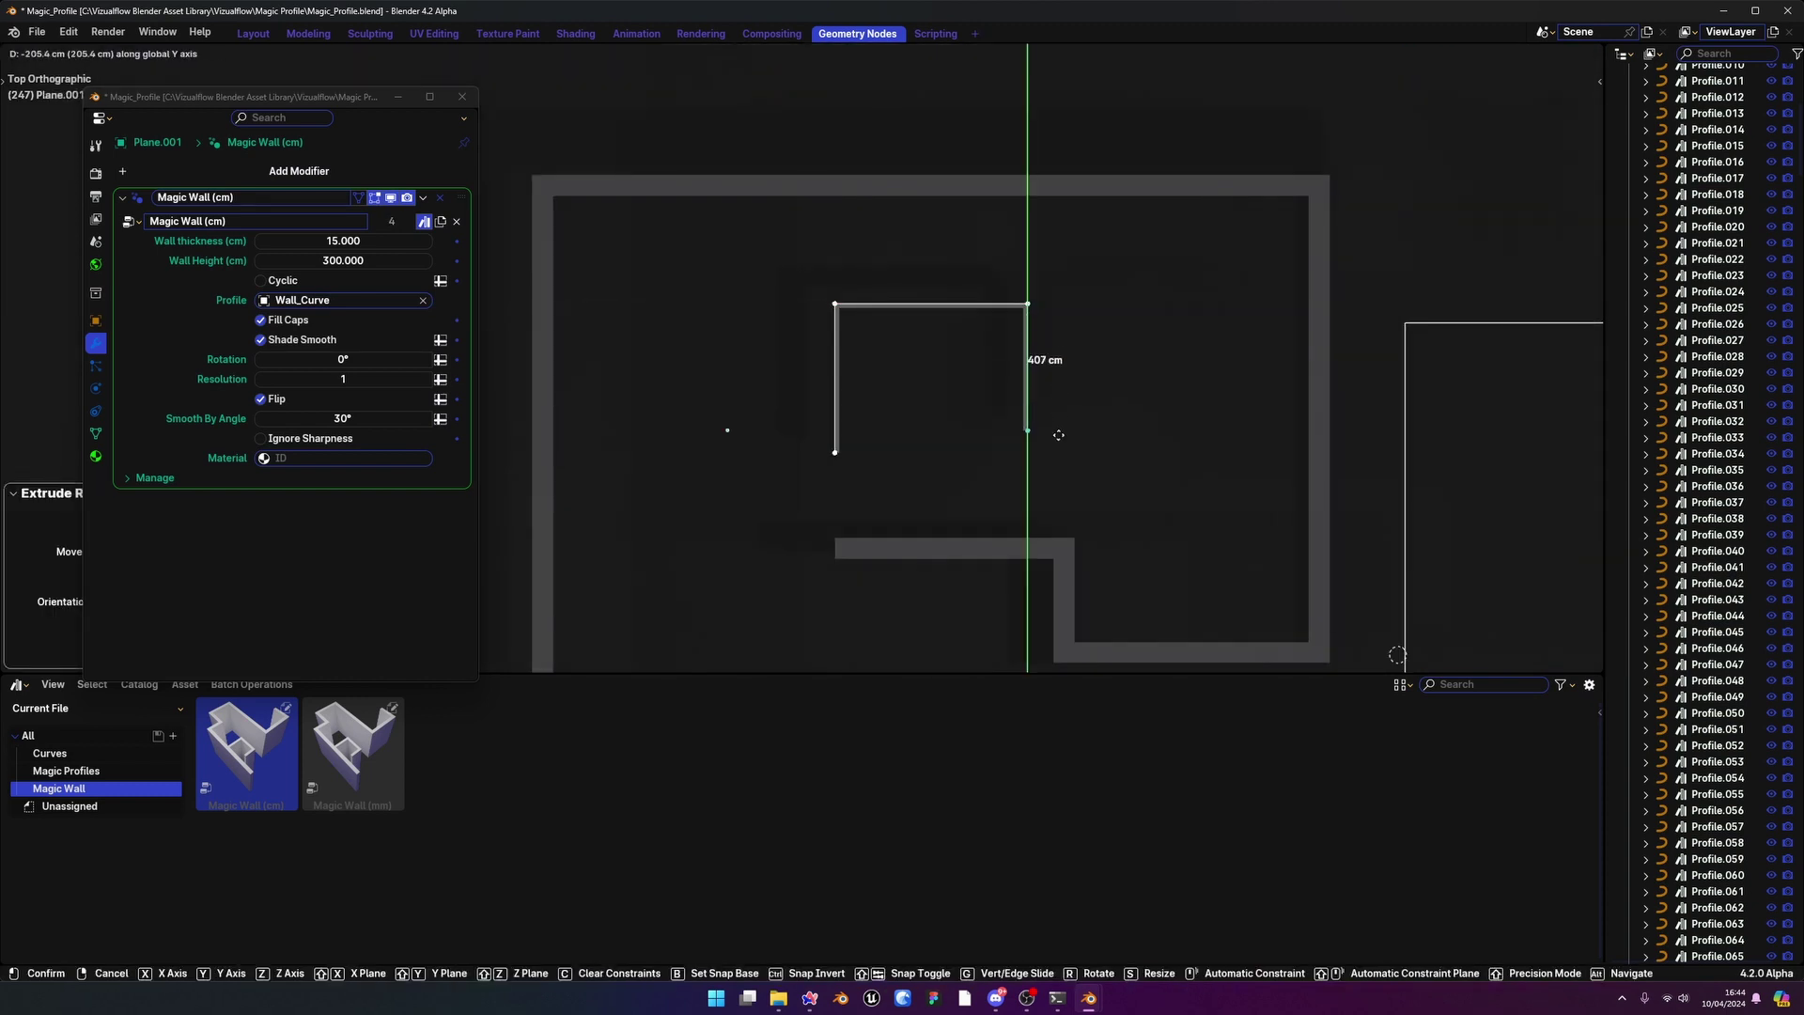
{"action": "left_click", "coordinate": [1034, 446]}
Extrude the last vertex back along X, leaving a gap before the first segment, and adjust the inner wall's thickness
{"action": "key", "text": "e"}
{"action": "key", "text": "x"}
{"action": "left_click", "coordinate": [899, 447]}
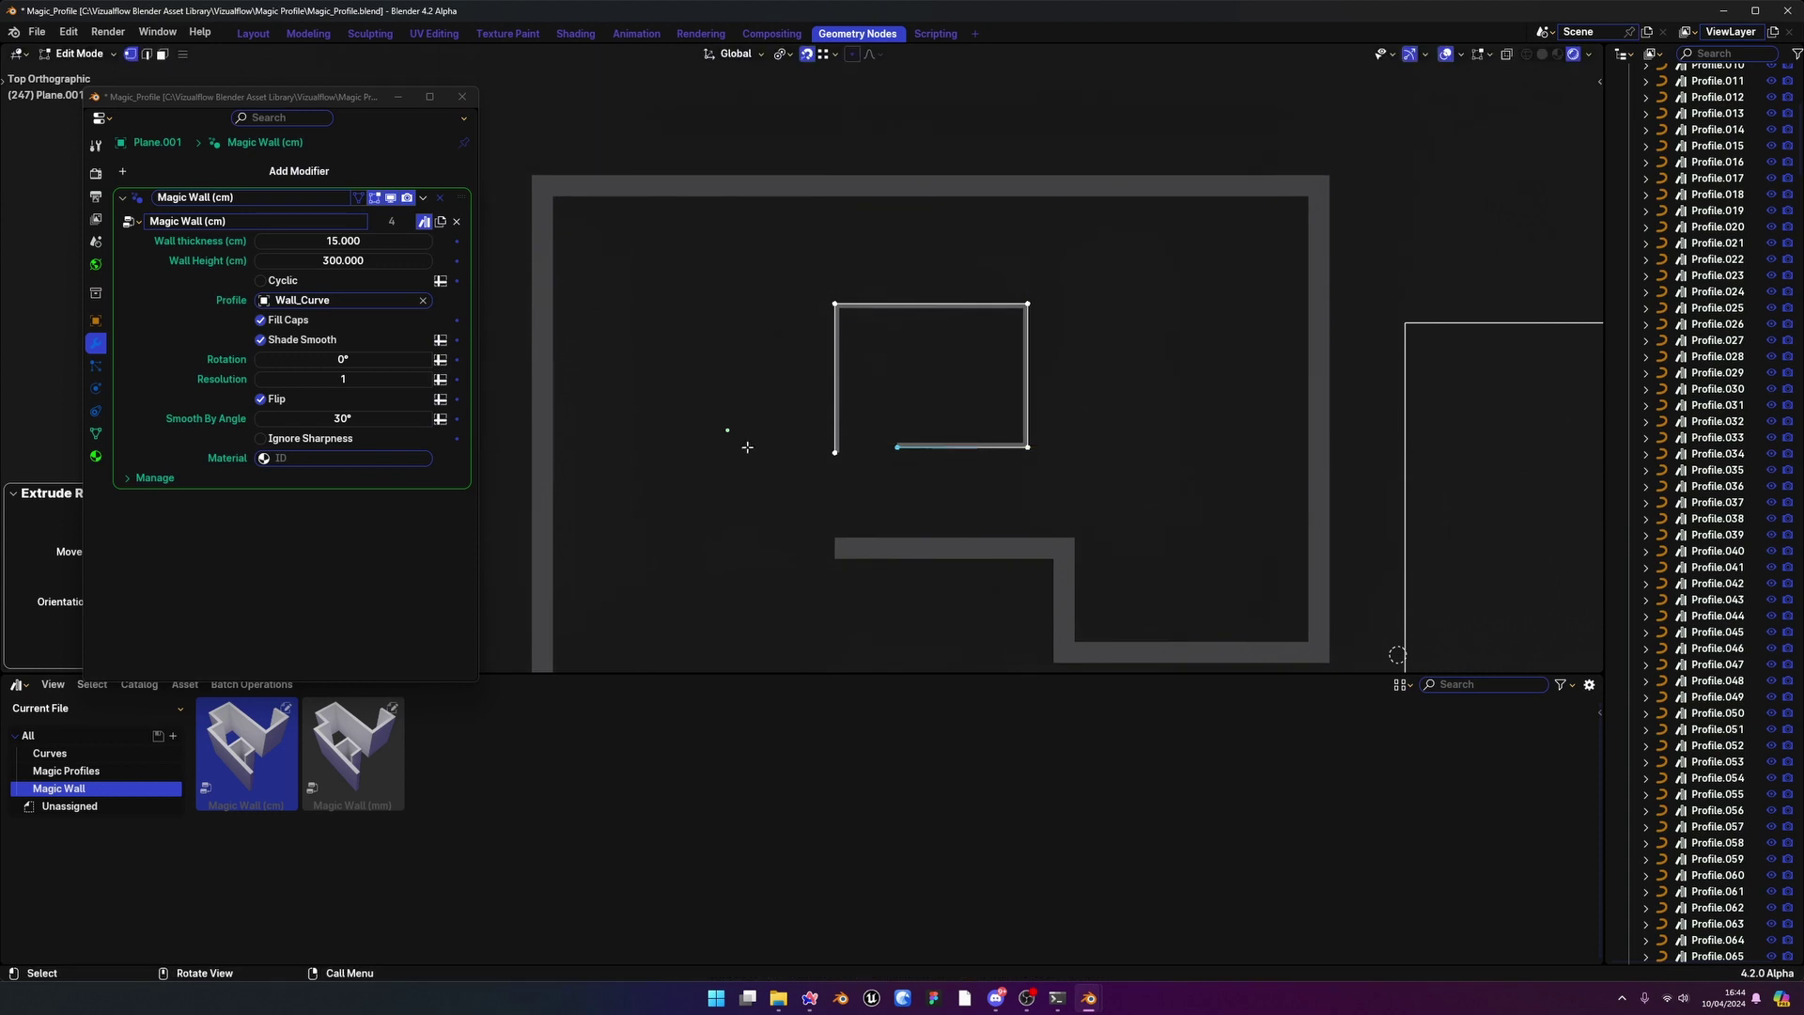
{"action": "mouse_move", "coordinate": [343, 240]}
{"action": "left_mouse_down"}
{"action": "mouse_move", "coordinate": [395, 241]}
{"action": "mouse_move", "coordinate": [372, 240]}
{"action": "left_mouse_up"}
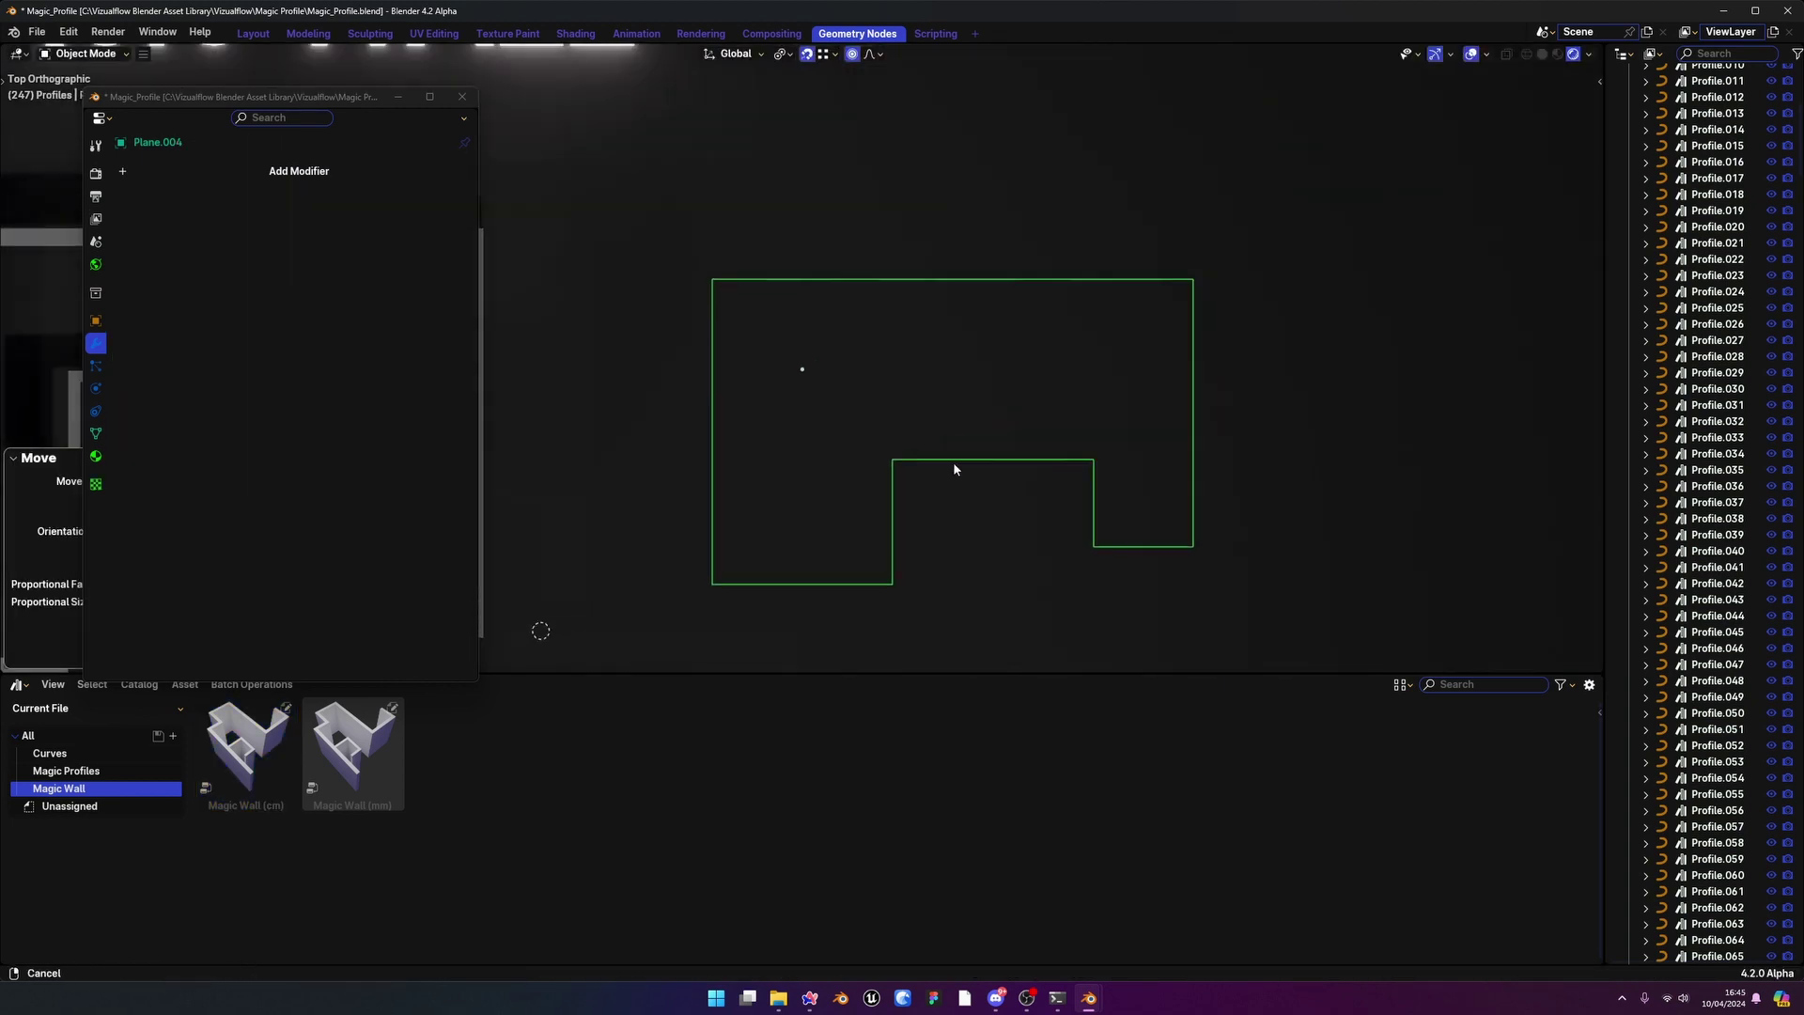
Apply the Magic Wall (mm) asset to the selected floor-plan outline
{"action": "middle_click_drag", "start_coordinate": [955, 467], "coordinate": [1074, 435]}
{"action": "middle_click_drag", "start_coordinate": [1011, 384], "coordinate": [1022, 455]}
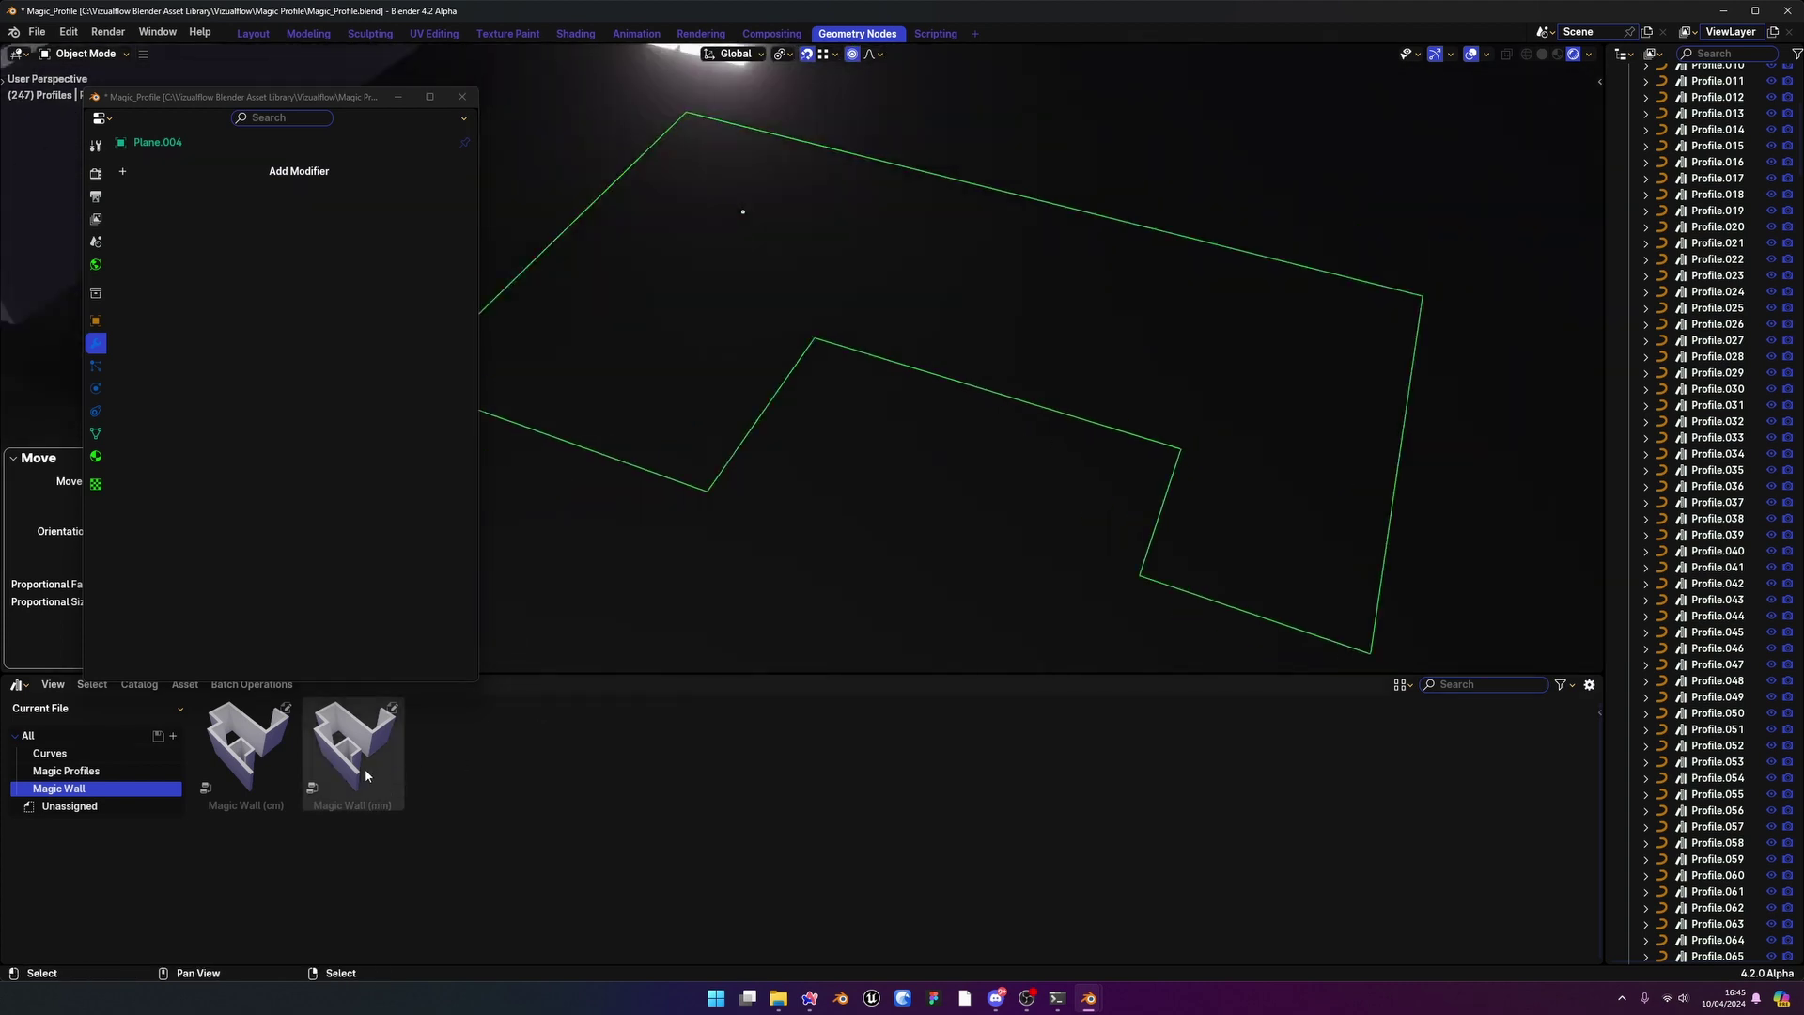
{"action": "left_click_drag", "start_coordinate": [352, 752], "coordinate": [1035, 412]}
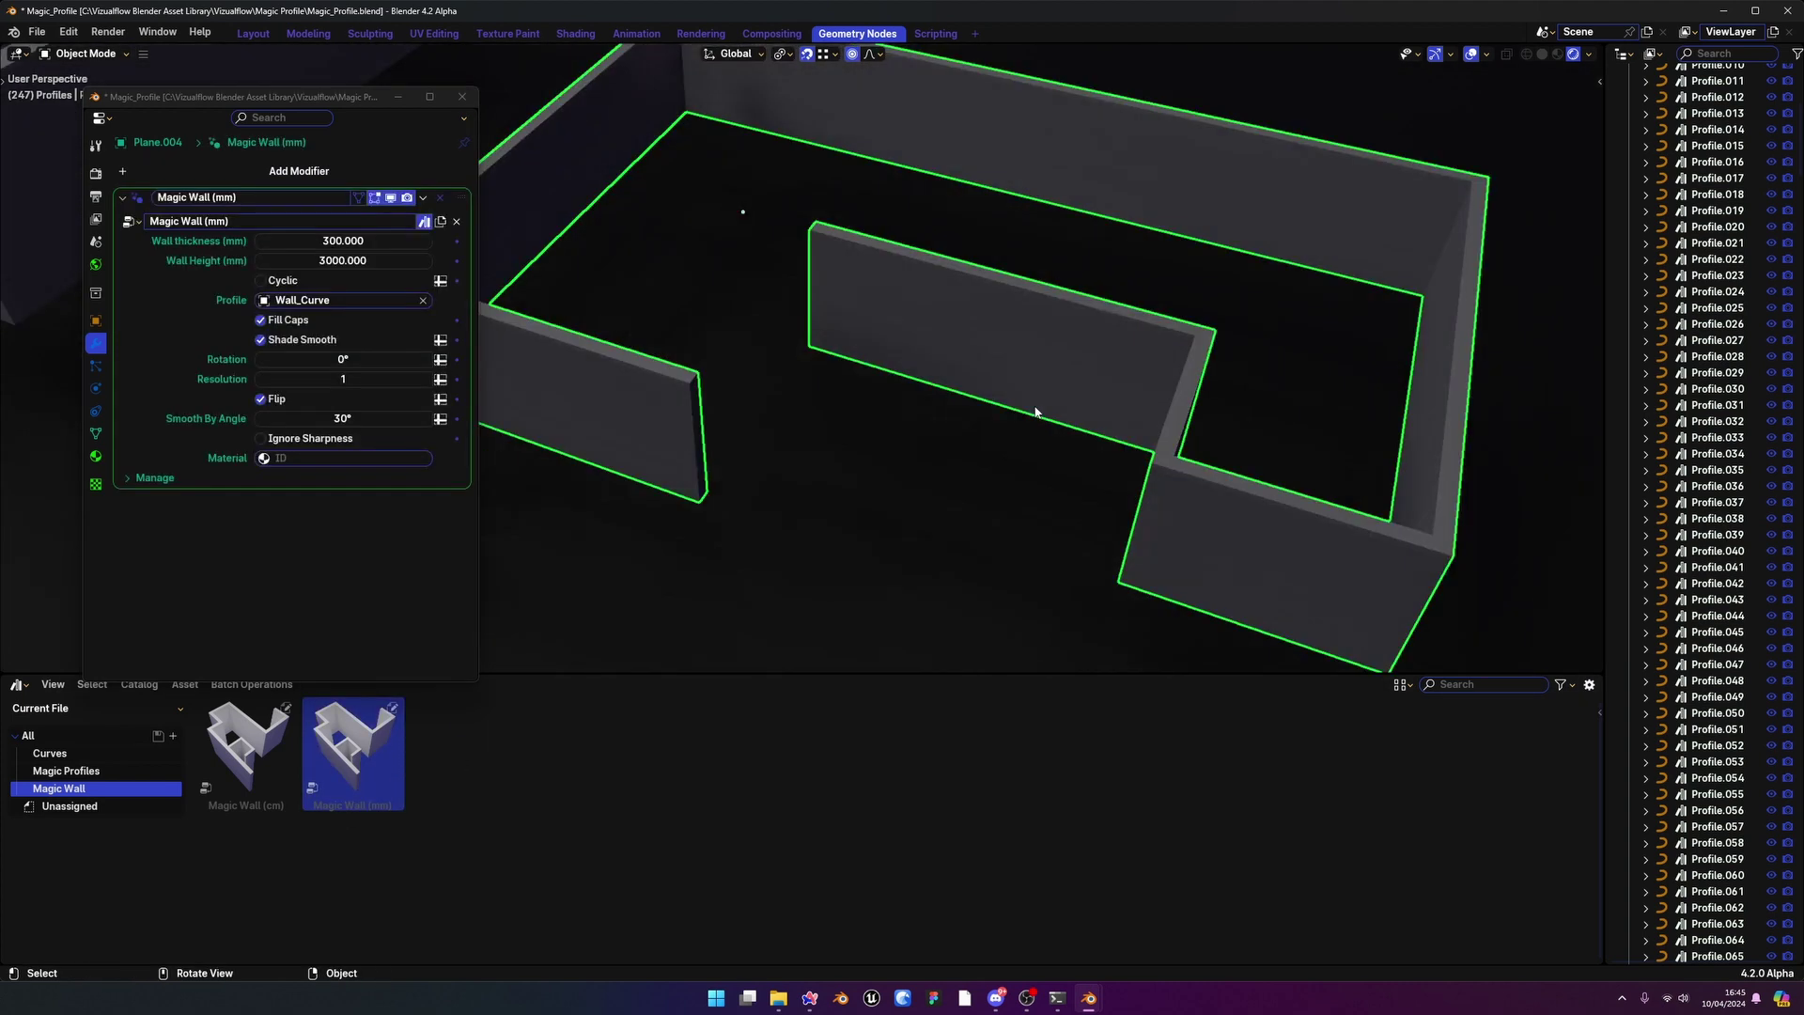
{"action": "mouse_move", "coordinate": [1234, 479]}
{"action": "middle_mouse_down"}
{"action": "mouse_move", "coordinate": [1068, 495]}
{"action": "mouse_move", "coordinate": [1233, 498]}
{"action": "middle_mouse_up"}
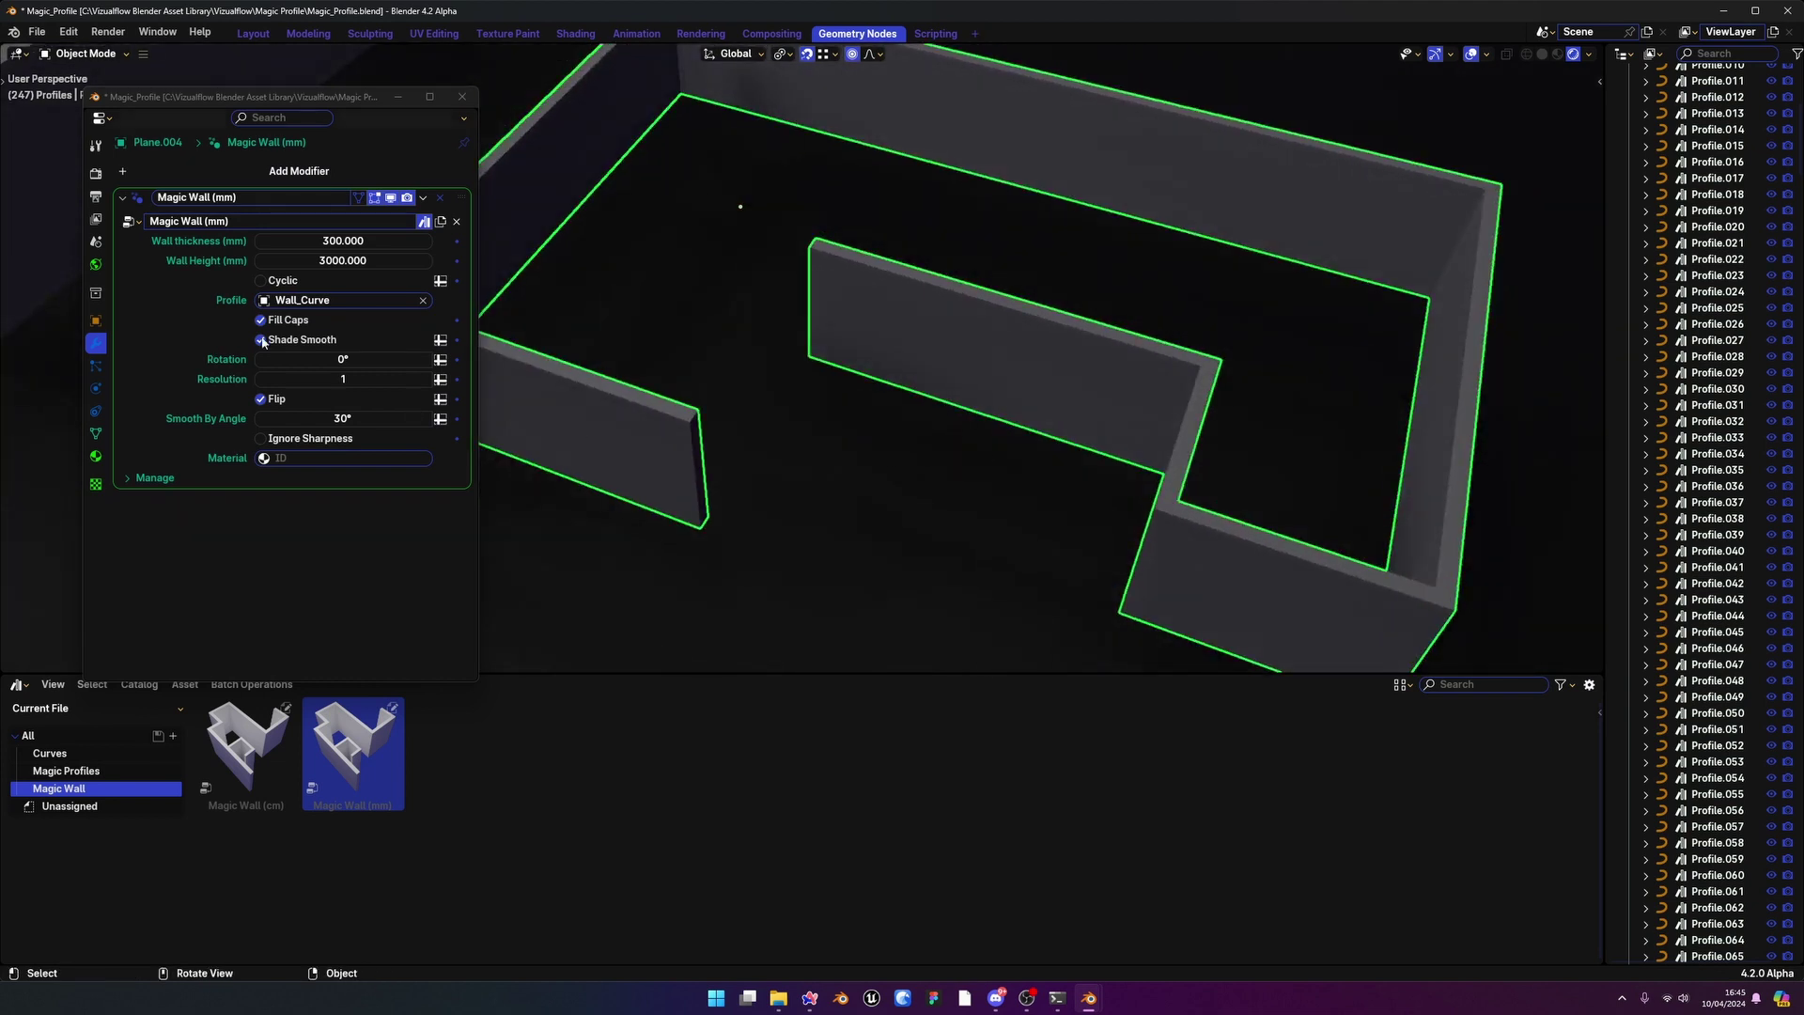
Set the wall thickness of the Magic Wall (mm) modifier to 500 mm
{"action": "left_click_drag", "start_coordinate": [353, 242], "coordinate": [378, 242]}
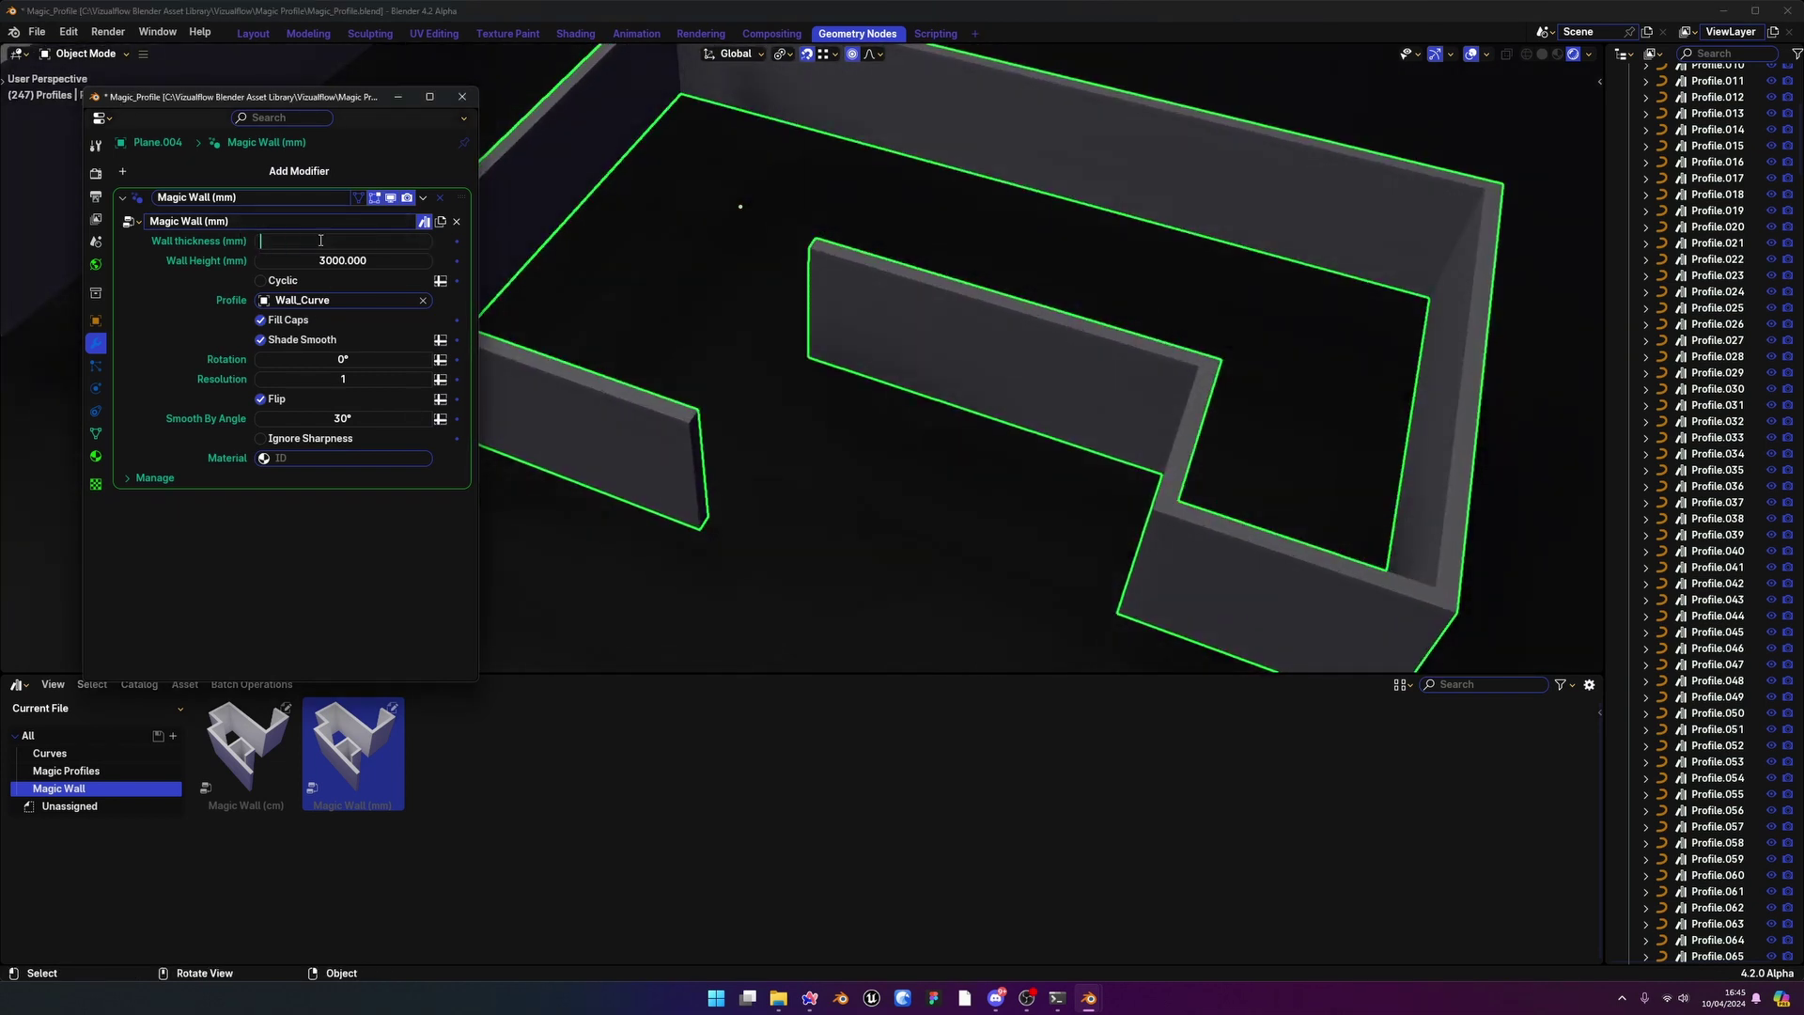
{"action": "key", "text": "Return"}
{"action": "middle_click_drag", "start_coordinate": [566, 325], "coordinate": [1115, 544]}
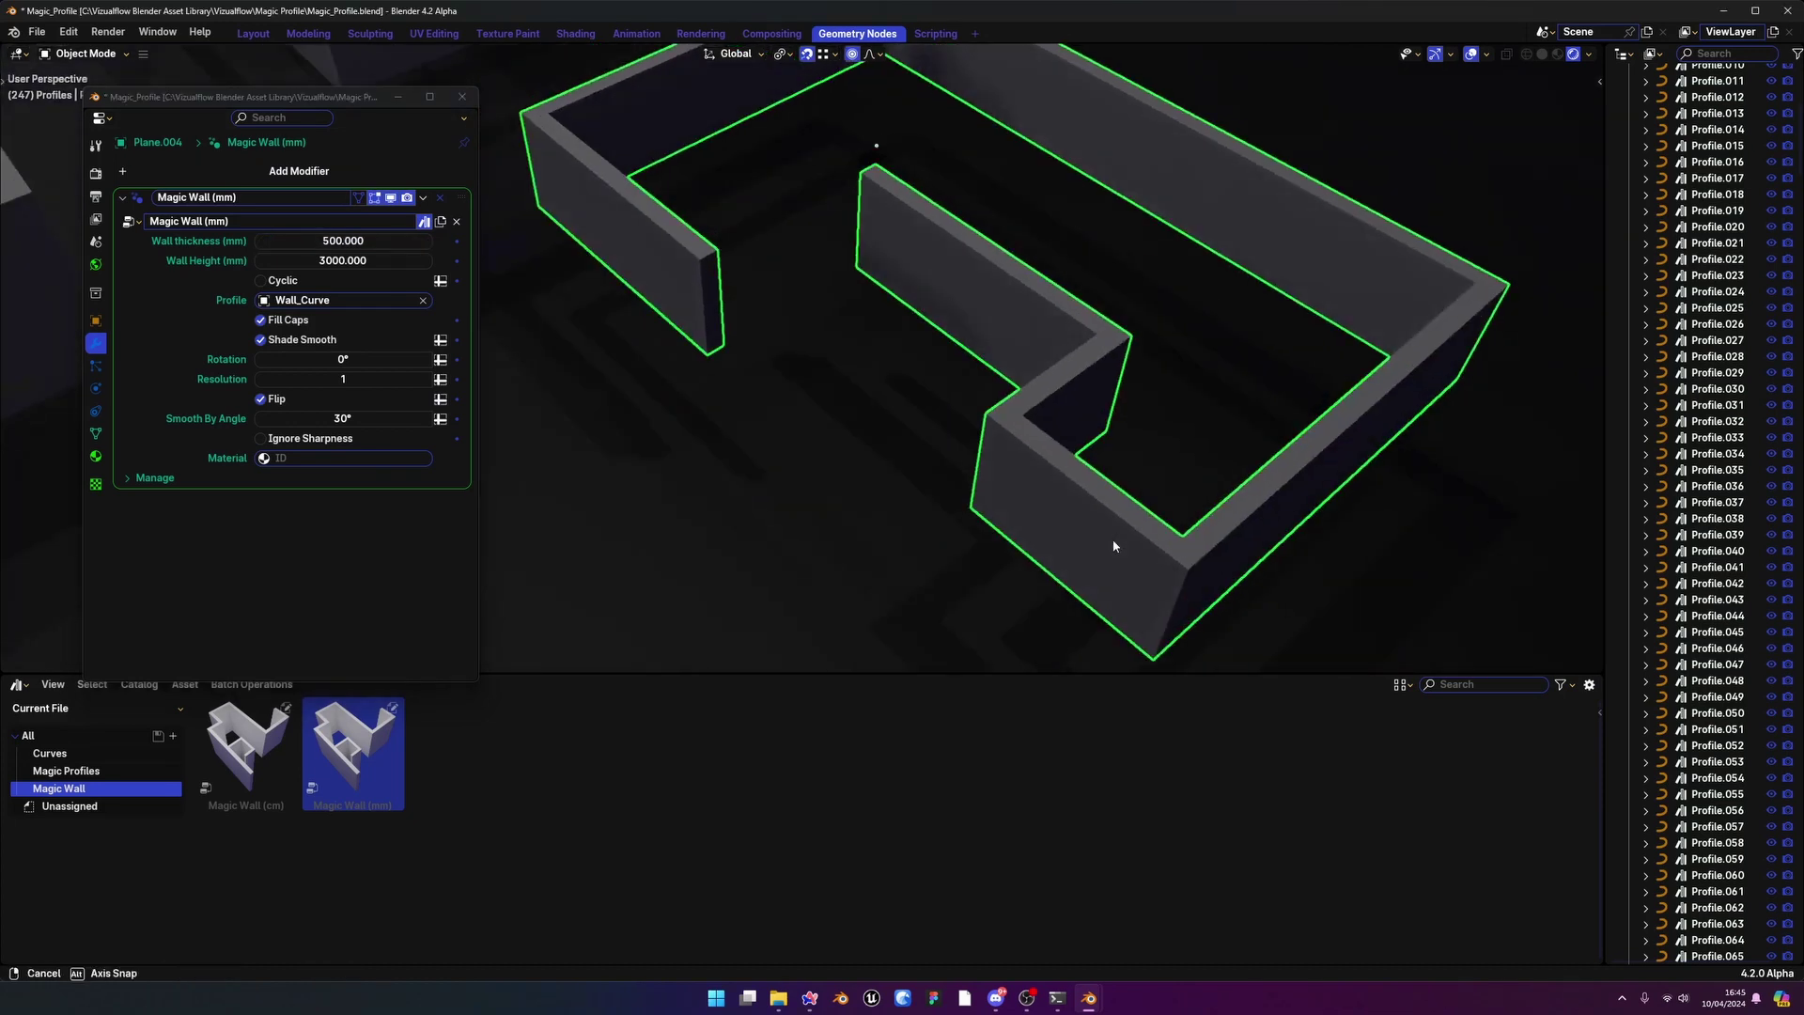
Try a wall height of 500 mm and settle on 5000 mm
{"action": "scroll", "coordinate": [1100, 531], "scroll_direction": "up", "scroll_amount": 4}
{"action": "scroll", "coordinate": [1090, 515], "scroll_direction": "up", "scroll_amount": 3}
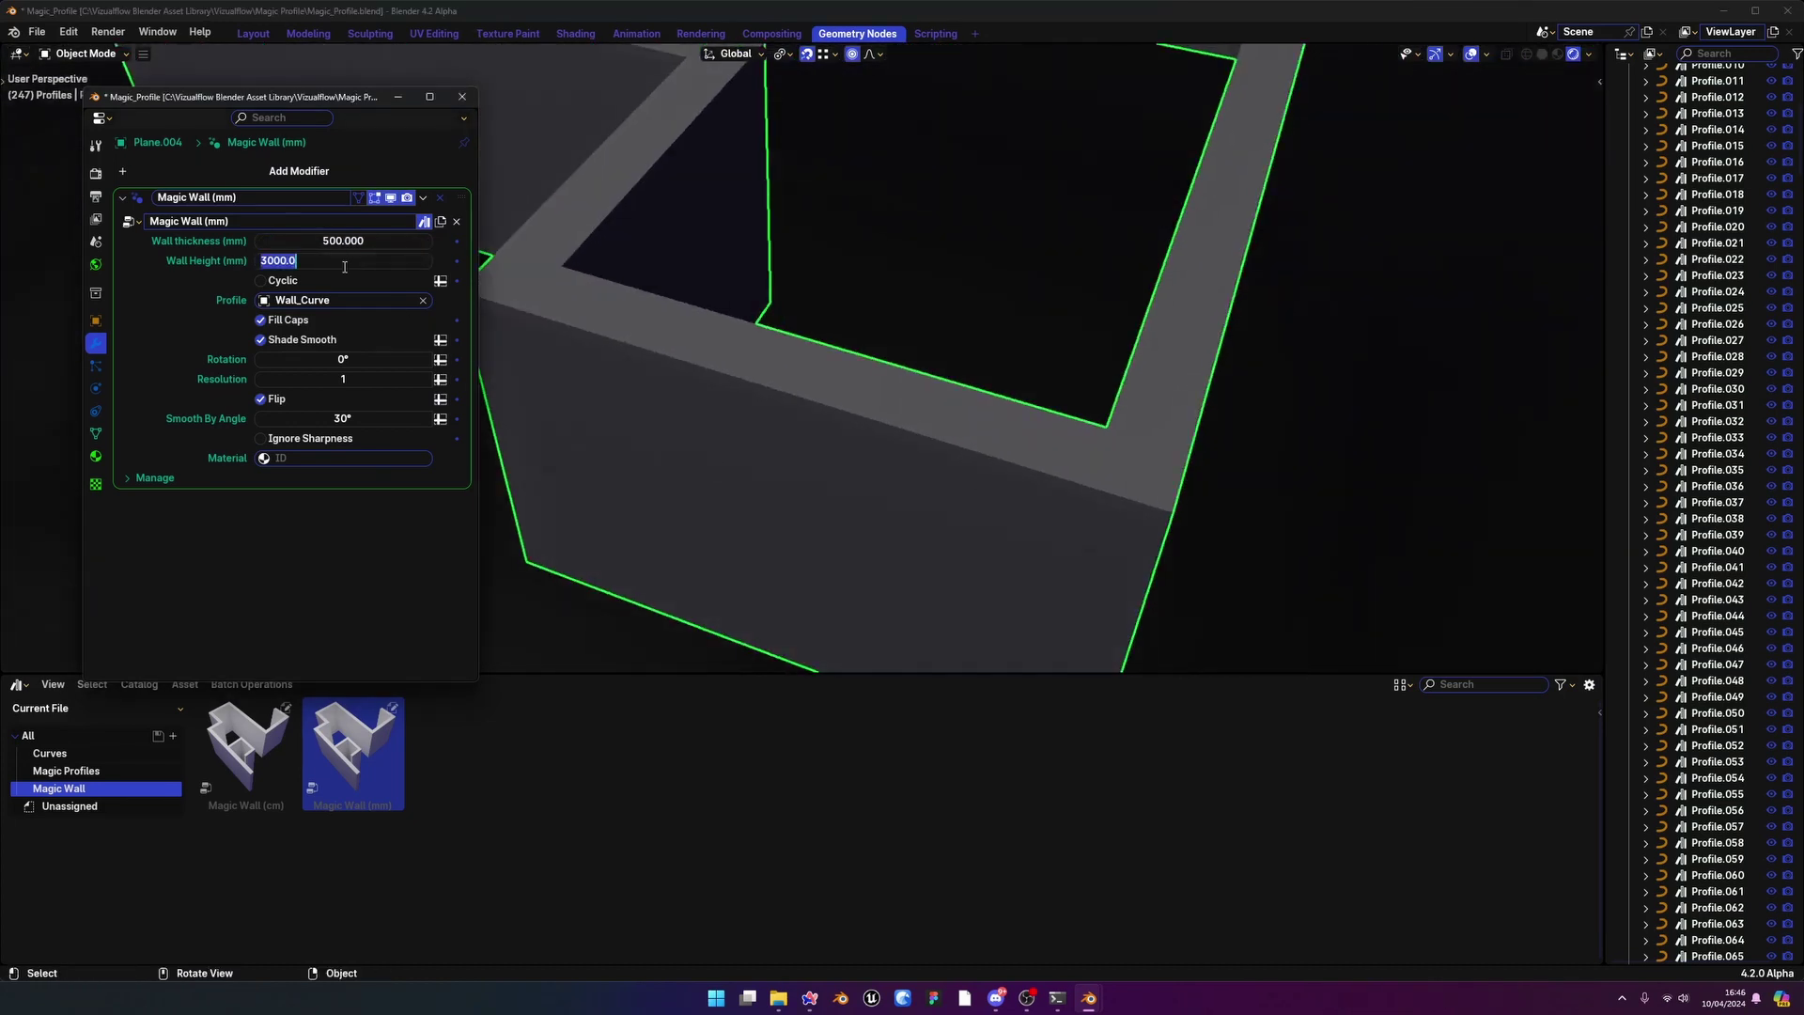
{"action": "key", "text": "Return"}
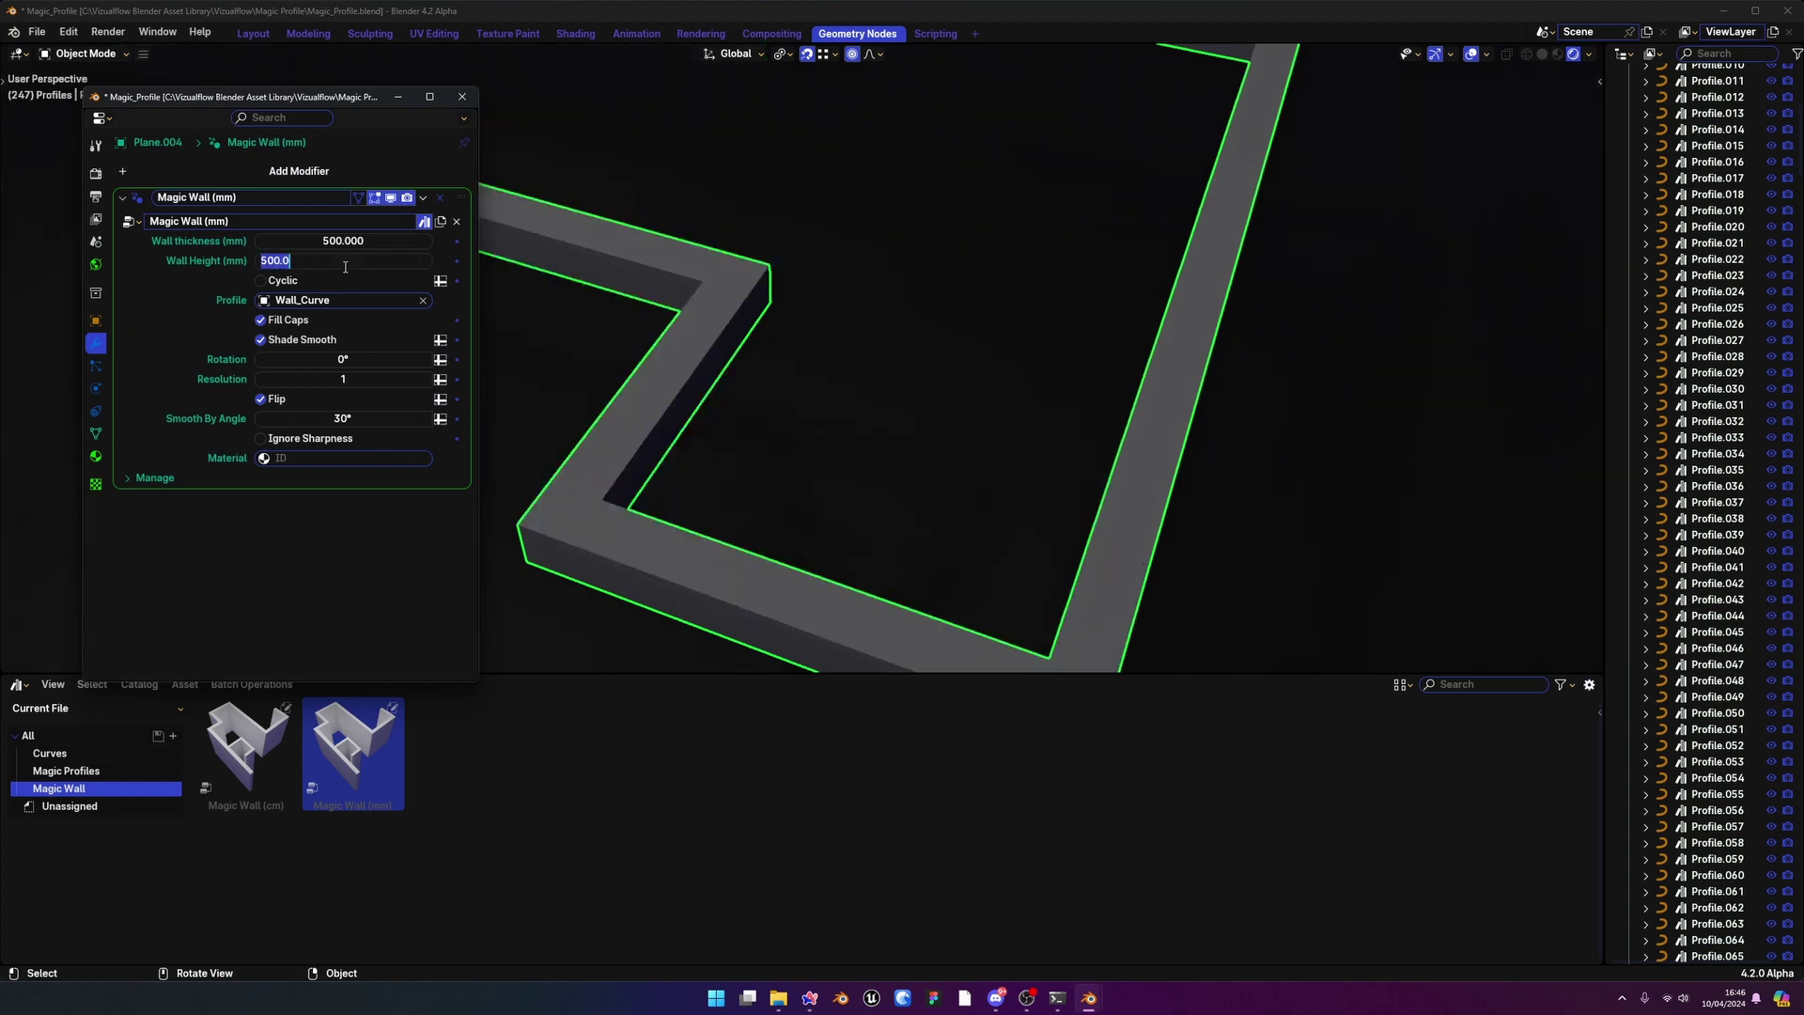
{"action": "key", "text": "Return"}
{"action": "scroll", "coordinate": [956, 413], "scroll_direction": "down", "scroll_amount": 5}
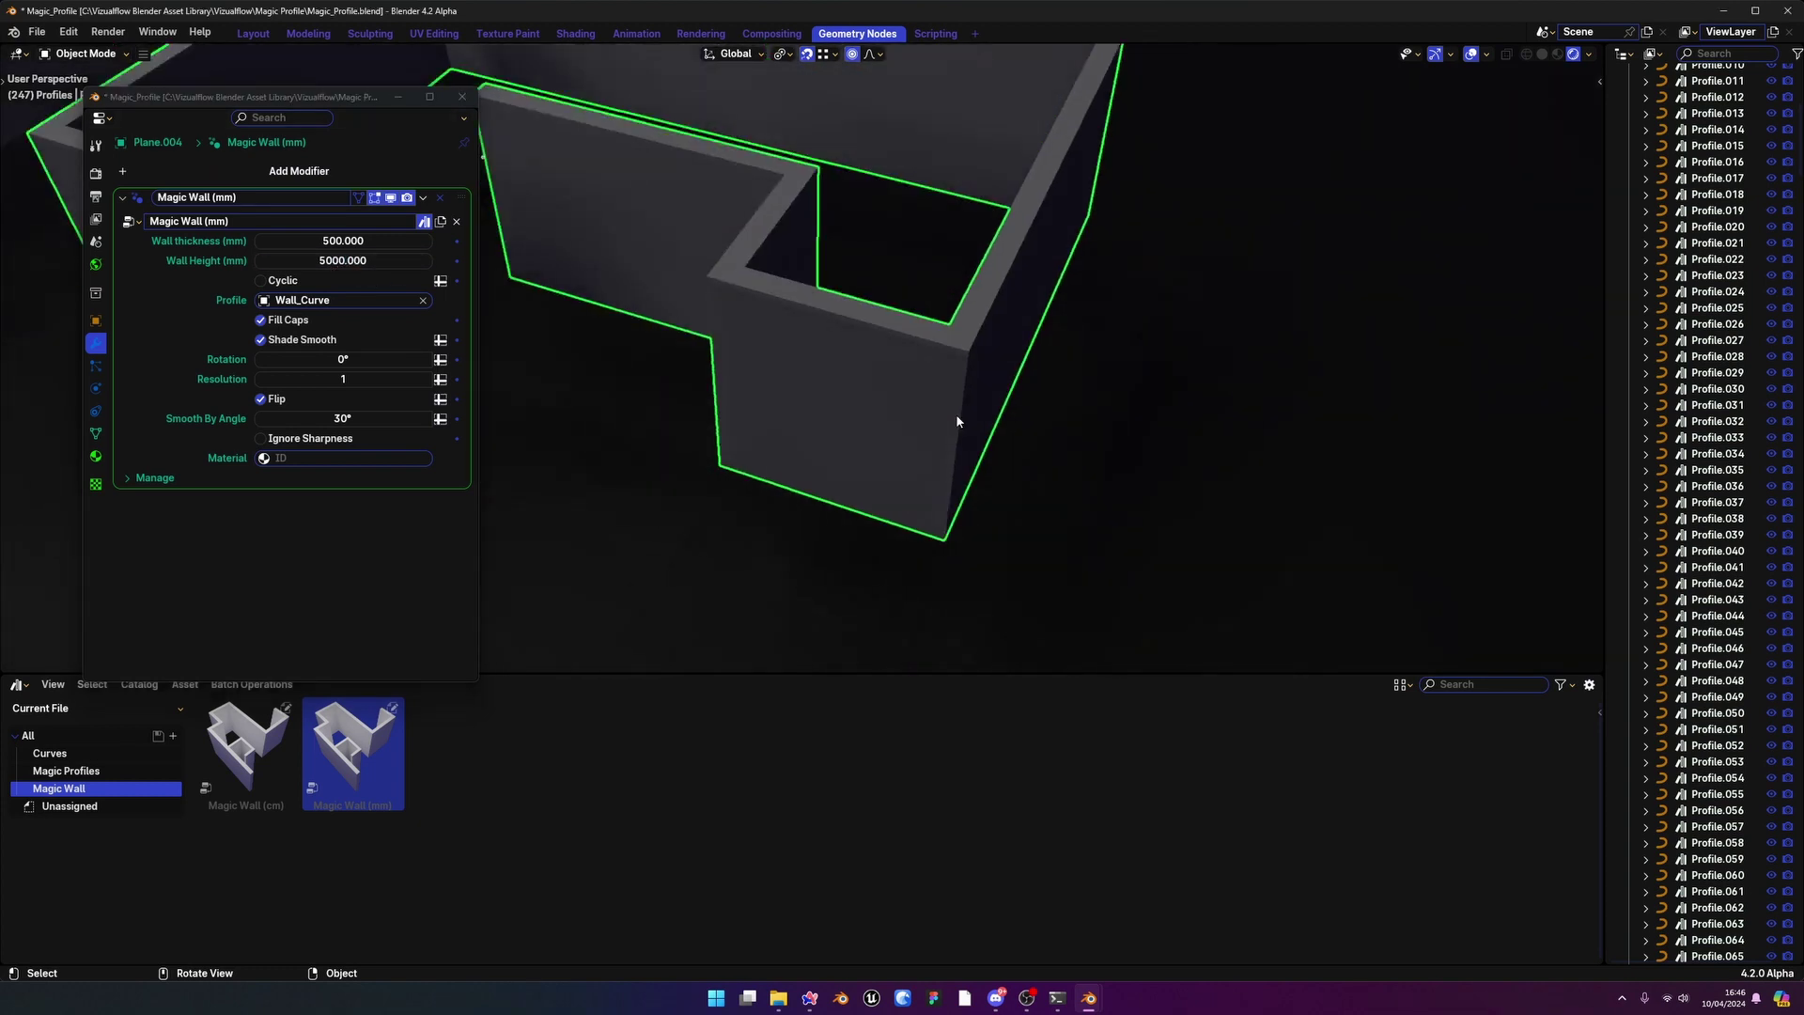
{"action": "middle_click_drag", "start_coordinate": [956, 414], "coordinate": [958, 510]}
{"action": "scroll", "coordinate": [933, 483], "scroll_direction": "up", "scroll_amount": 4}
{"action": "scroll", "coordinate": [979, 482], "scroll_direction": "down", "scroll_amount": 5}
{"action": "scroll", "coordinate": [979, 481], "scroll_direction": "up", "scroll_amount": 2}
{"action": "scroll", "coordinate": [948, 473], "scroll_direction": "up", "scroll_amount": 3}
Enter Edit Mode on the wall, view it from above and close the wall loop with the Cyclic option
{"action": "key", "text": "Tab"}
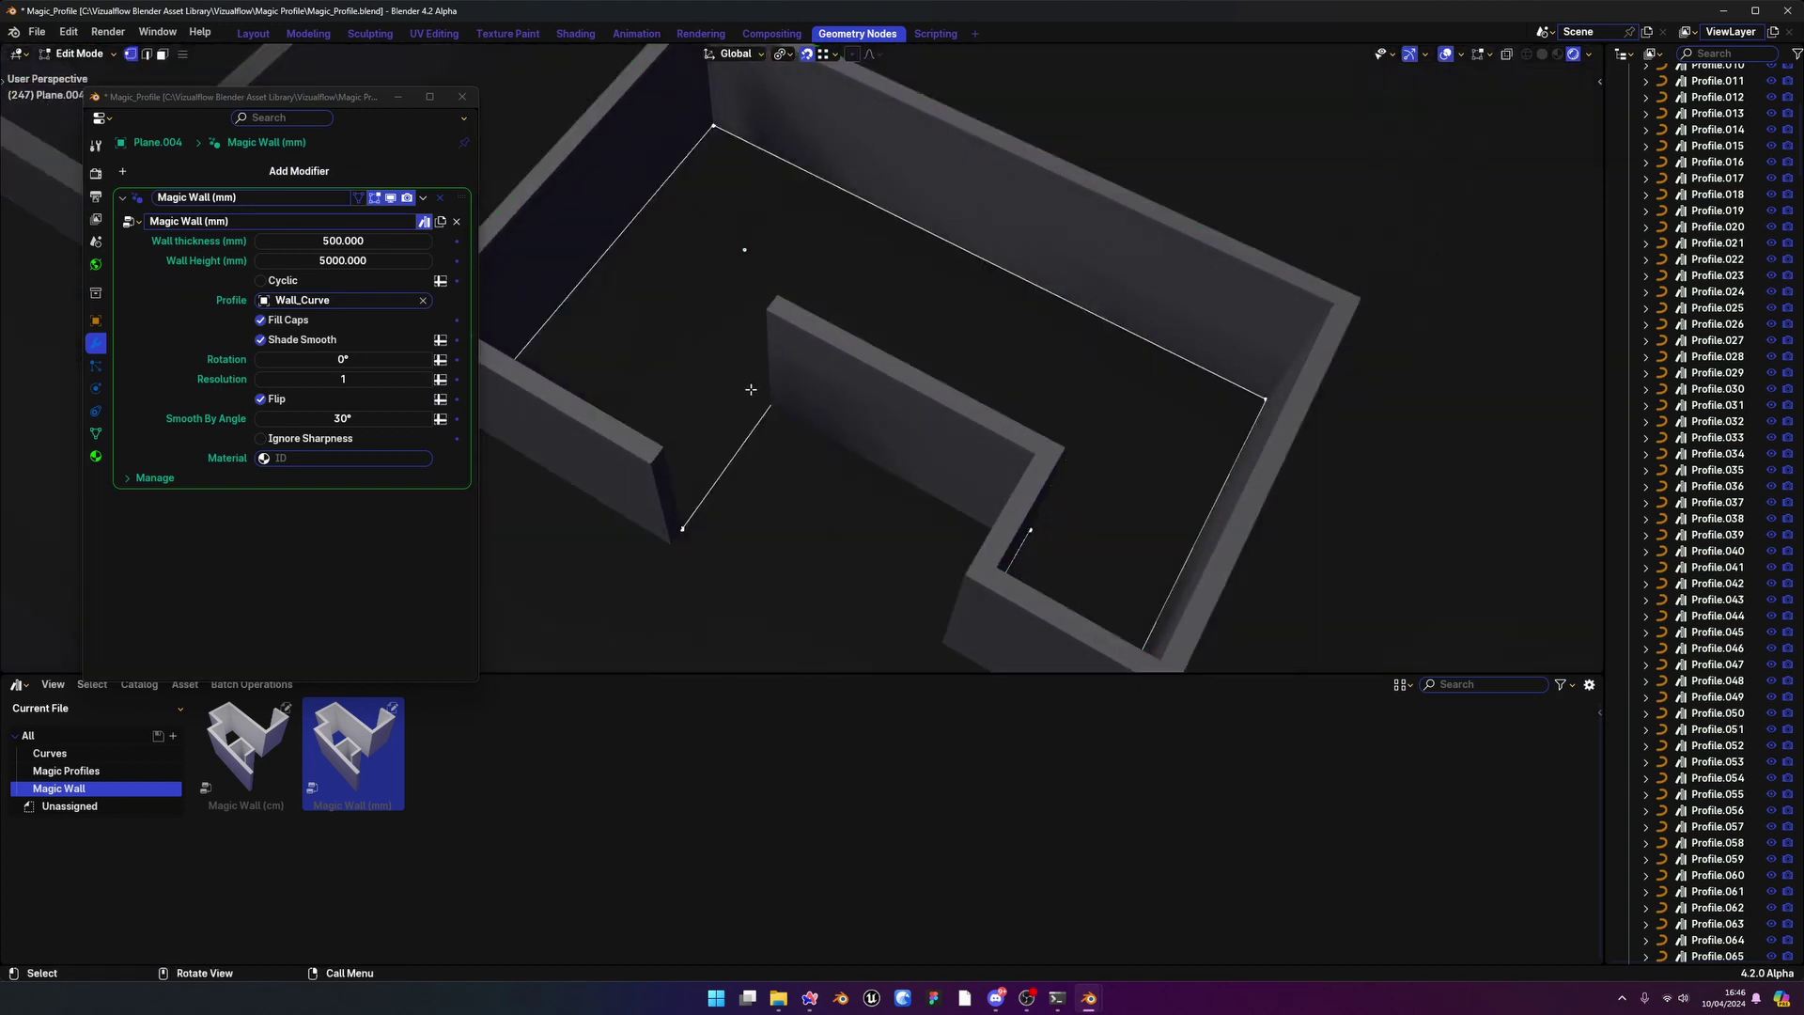
{"action": "mouse_move", "coordinate": [750, 391]}
{"action": "middle_mouse_down"}
{"action": "mouse_move", "coordinate": [834, 466]}
{"action": "mouse_move", "coordinate": [732, 381]}
{"action": "middle_mouse_up"}
{"action": "left_click", "coordinate": [260, 281]}
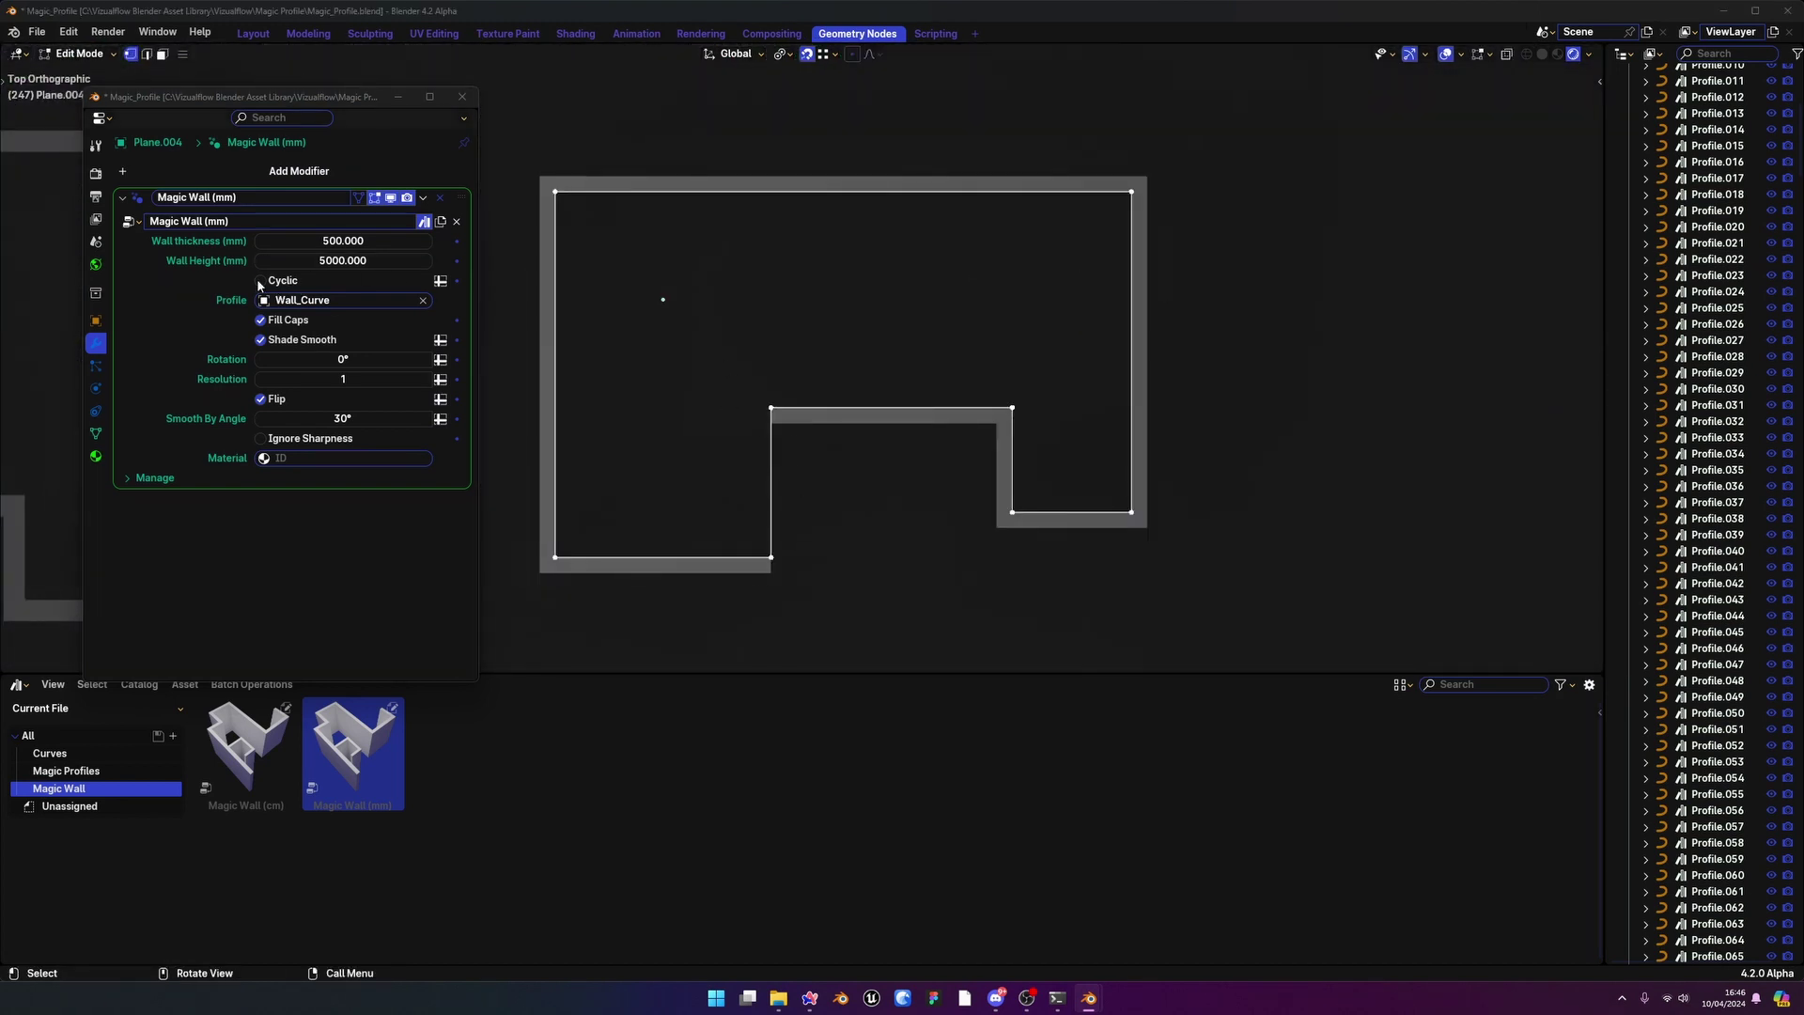
{"action": "scroll", "coordinate": [798, 445], "scroll_direction": "down", "scroll_amount": 4}
{"action": "scroll", "coordinate": [796, 440], "scroll_direction": "up", "scroll_amount": 6}
{"action": "scroll", "coordinate": [818, 474], "scroll_direction": "down", "scroll_amount": 2}
{"action": "left_click_drag", "start_coordinate": [748, 384], "coordinate": [834, 466]}
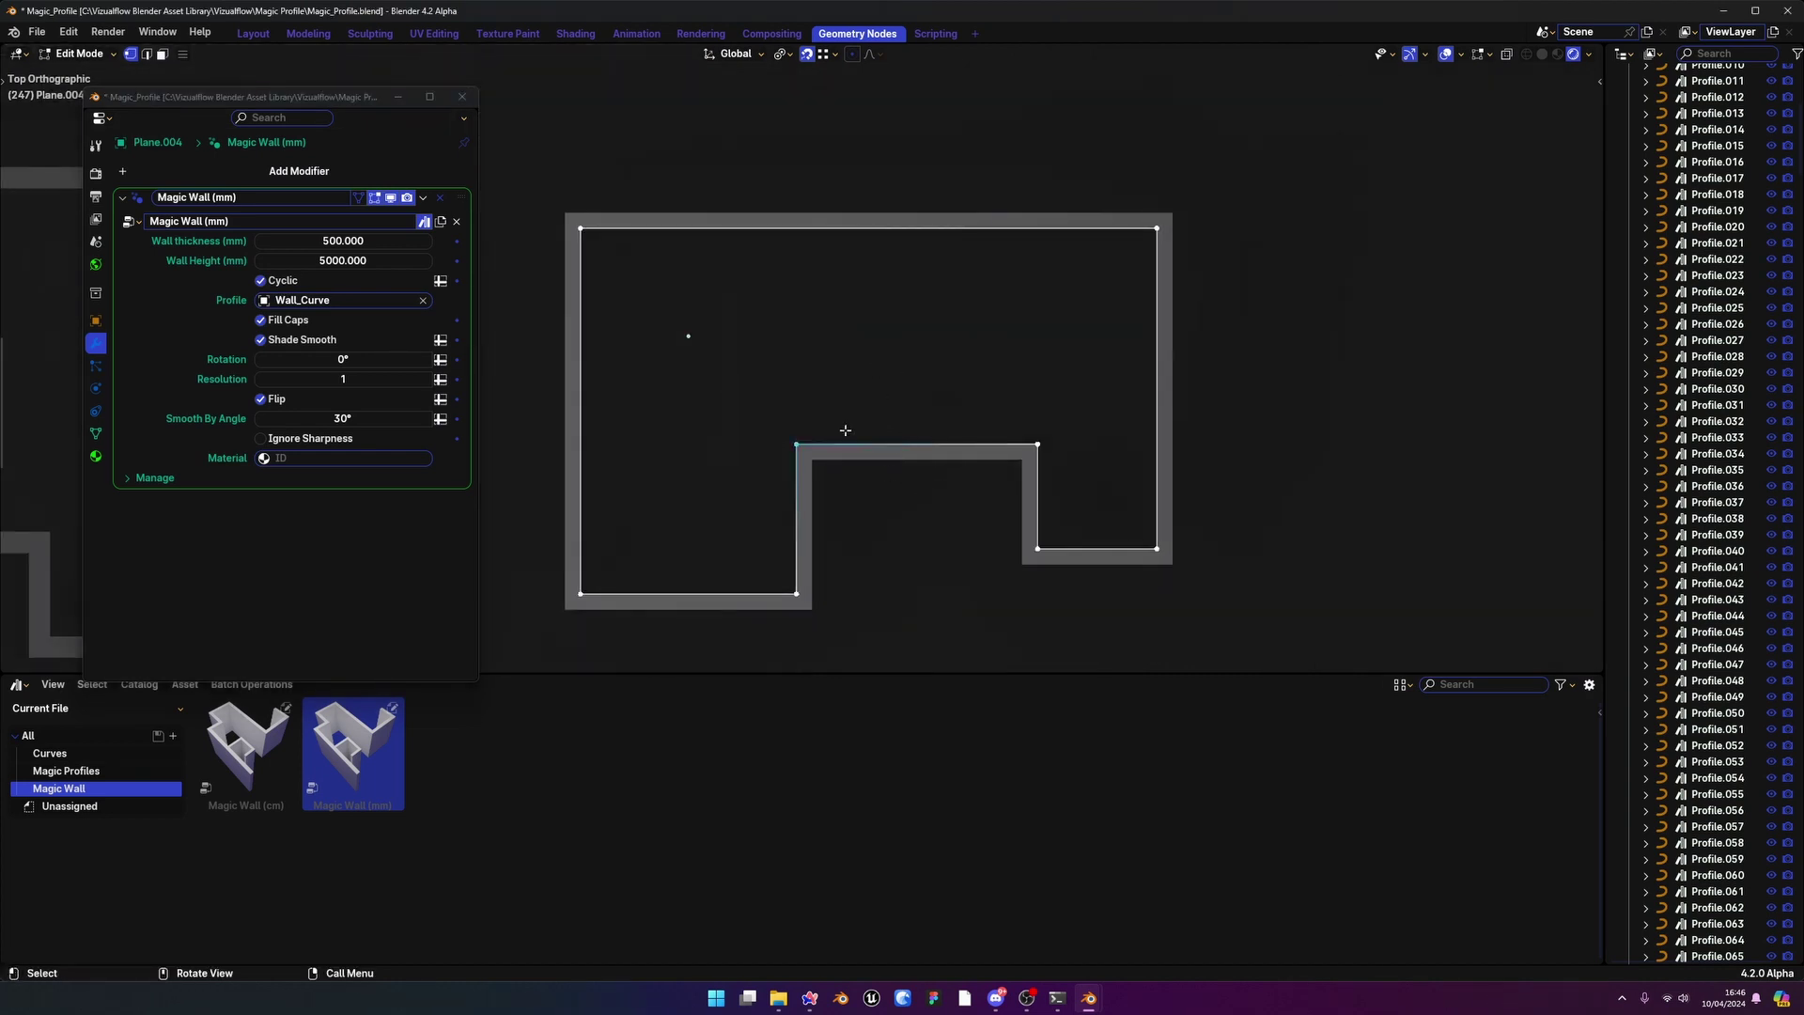
{"action": "key", "text": "g"}
{"action": "key", "text": "x"}
{"action": "key", "text": "Escape"}
Bevel the plan's lower-right corner vertex into a multi-segment curve, leave Edit Mode and deselect the wall
{"action": "key", "text": "ctrl+shift+b"}
{"action": "left_click", "coordinate": [1442, 561]}
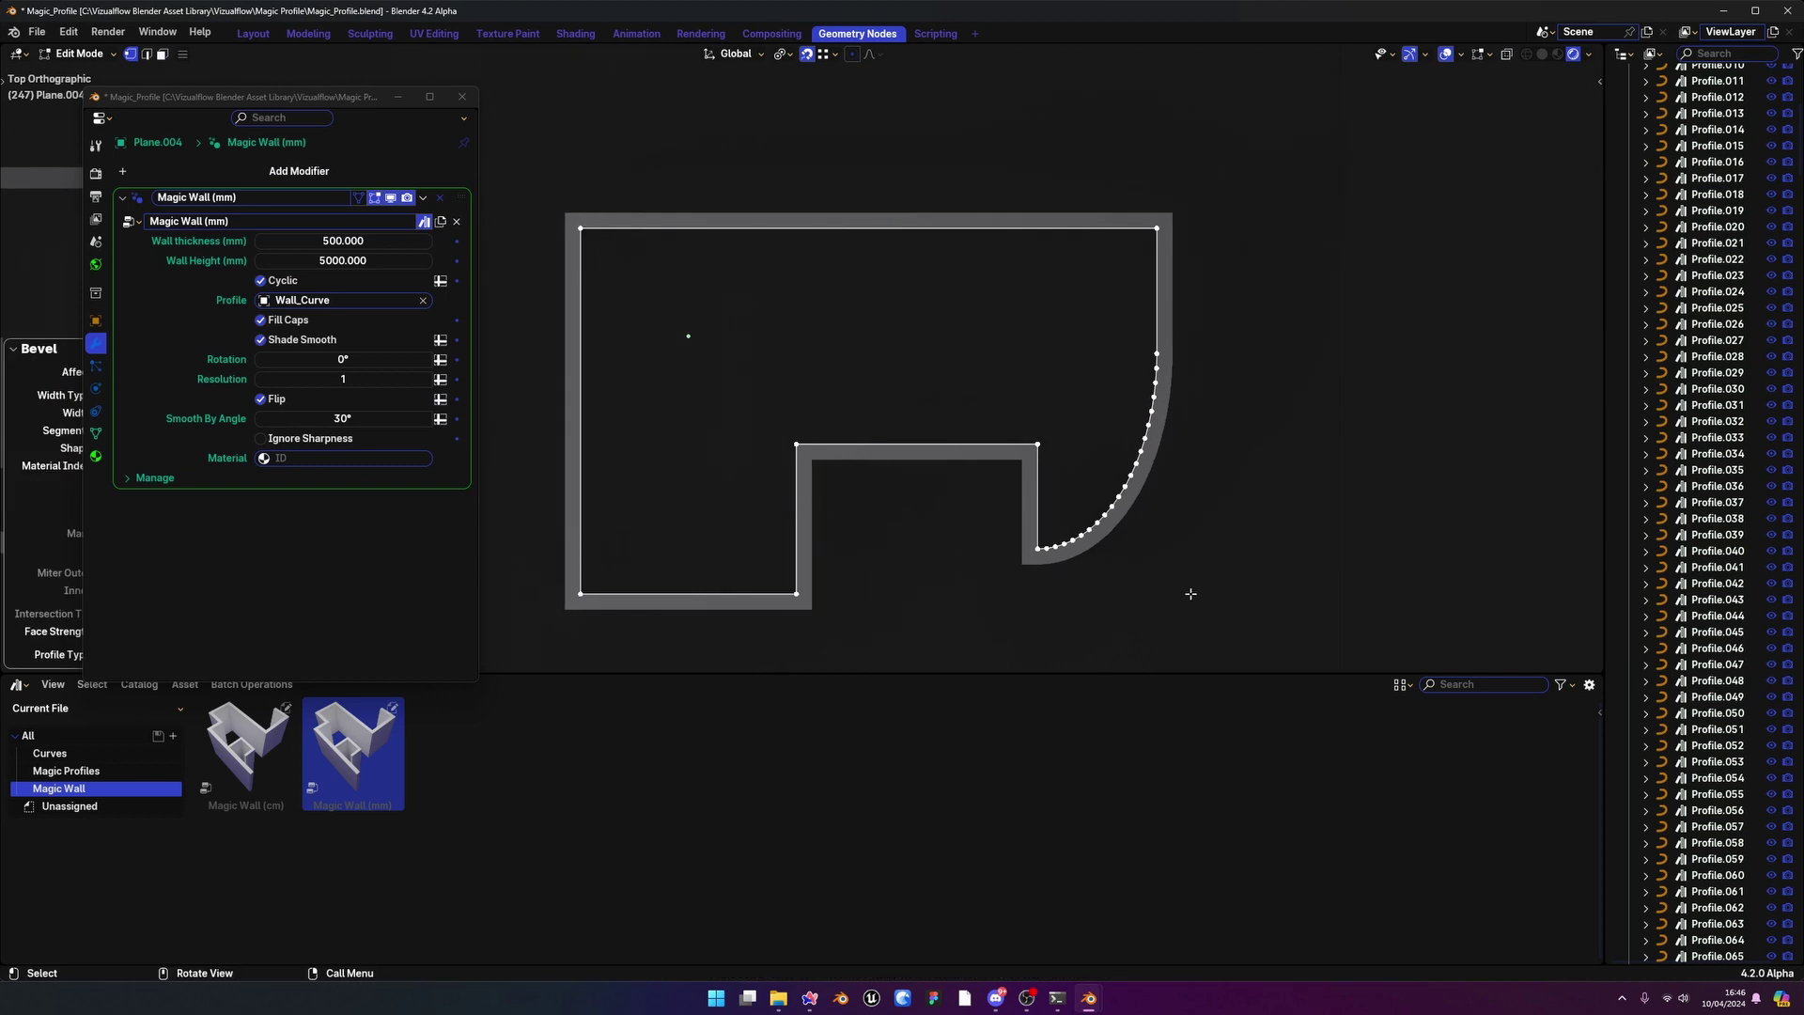
{"action": "key", "text": "Tab"}
{"action": "middle_click_drag", "start_coordinate": [1169, 541], "coordinate": [1133, 367]}
{"action": "middle_click_drag", "start_coordinate": [1132, 367], "coordinate": [1104, 515], "text": "shift"}
{"action": "key", "text": "Tab"}
{"action": "left_click", "coordinate": [1091, 302]}
{"action": "scroll", "coordinate": [1104, 515], "scroll_direction": "down", "scroll_amount": 6}
{"action": "key", "text": "z"}
{"action": "left_click", "coordinate": [1053, 485]}
{"action": "scroll", "coordinate": [985, 487], "scroll_direction": "up", "scroll_amount": 5}
{"action": "mouse_move", "coordinate": [985, 487]}
{"action": "middle_mouse_down"}
{"action": "mouse_move", "coordinate": [1019, 451]}
{"action": "mouse_move", "coordinate": [1025, 386]}
{"action": "middle_mouse_up"}
{"action": "key", "text": "grave"}
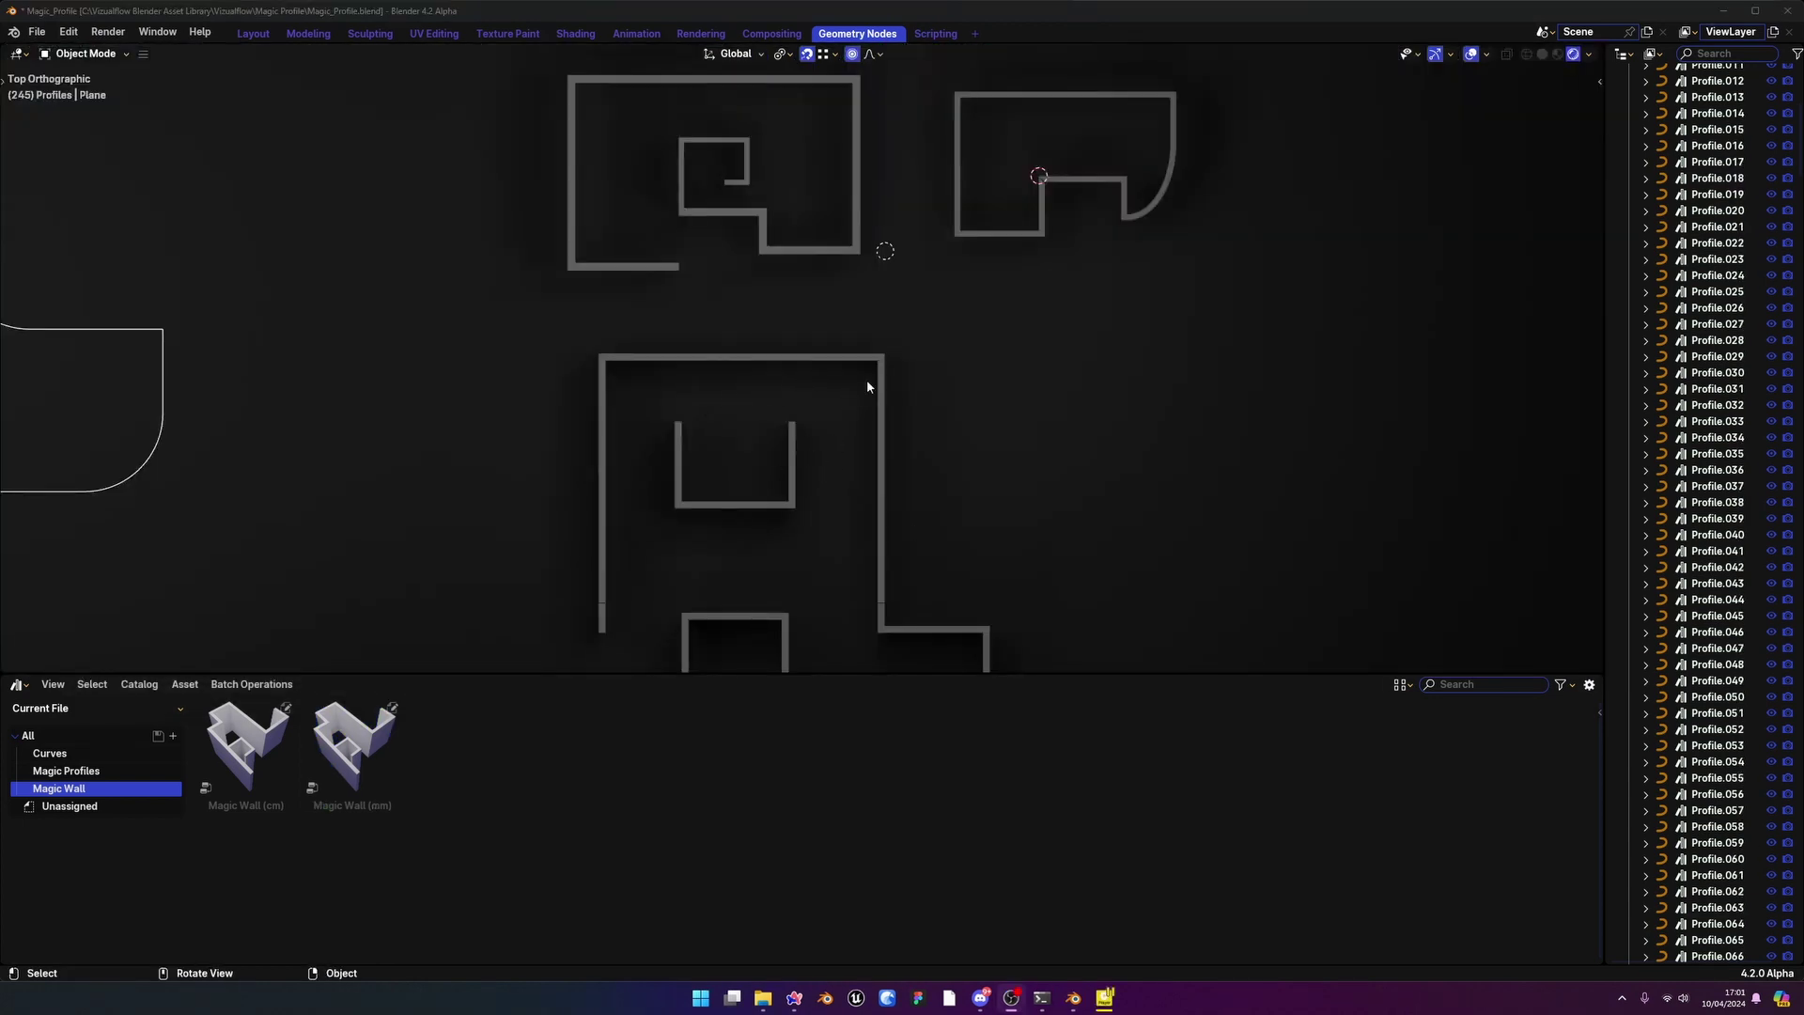
Place the 3D cursor in the empty area to the right of the Magic Wall examples
{"action": "scroll", "coordinate": [910, 406], "scroll_direction": "down", "scroll_amount": 4}
{"action": "middle_click_drag", "start_coordinate": [912, 404], "coordinate": [959, 430], "text": "shift"}
{"action": "scroll", "coordinate": [601, 391], "scroll_direction": "up", "scroll_amount": 6}
{"action": "scroll", "coordinate": [481, 413], "scroll_direction": "down", "scroll_amount": 6}
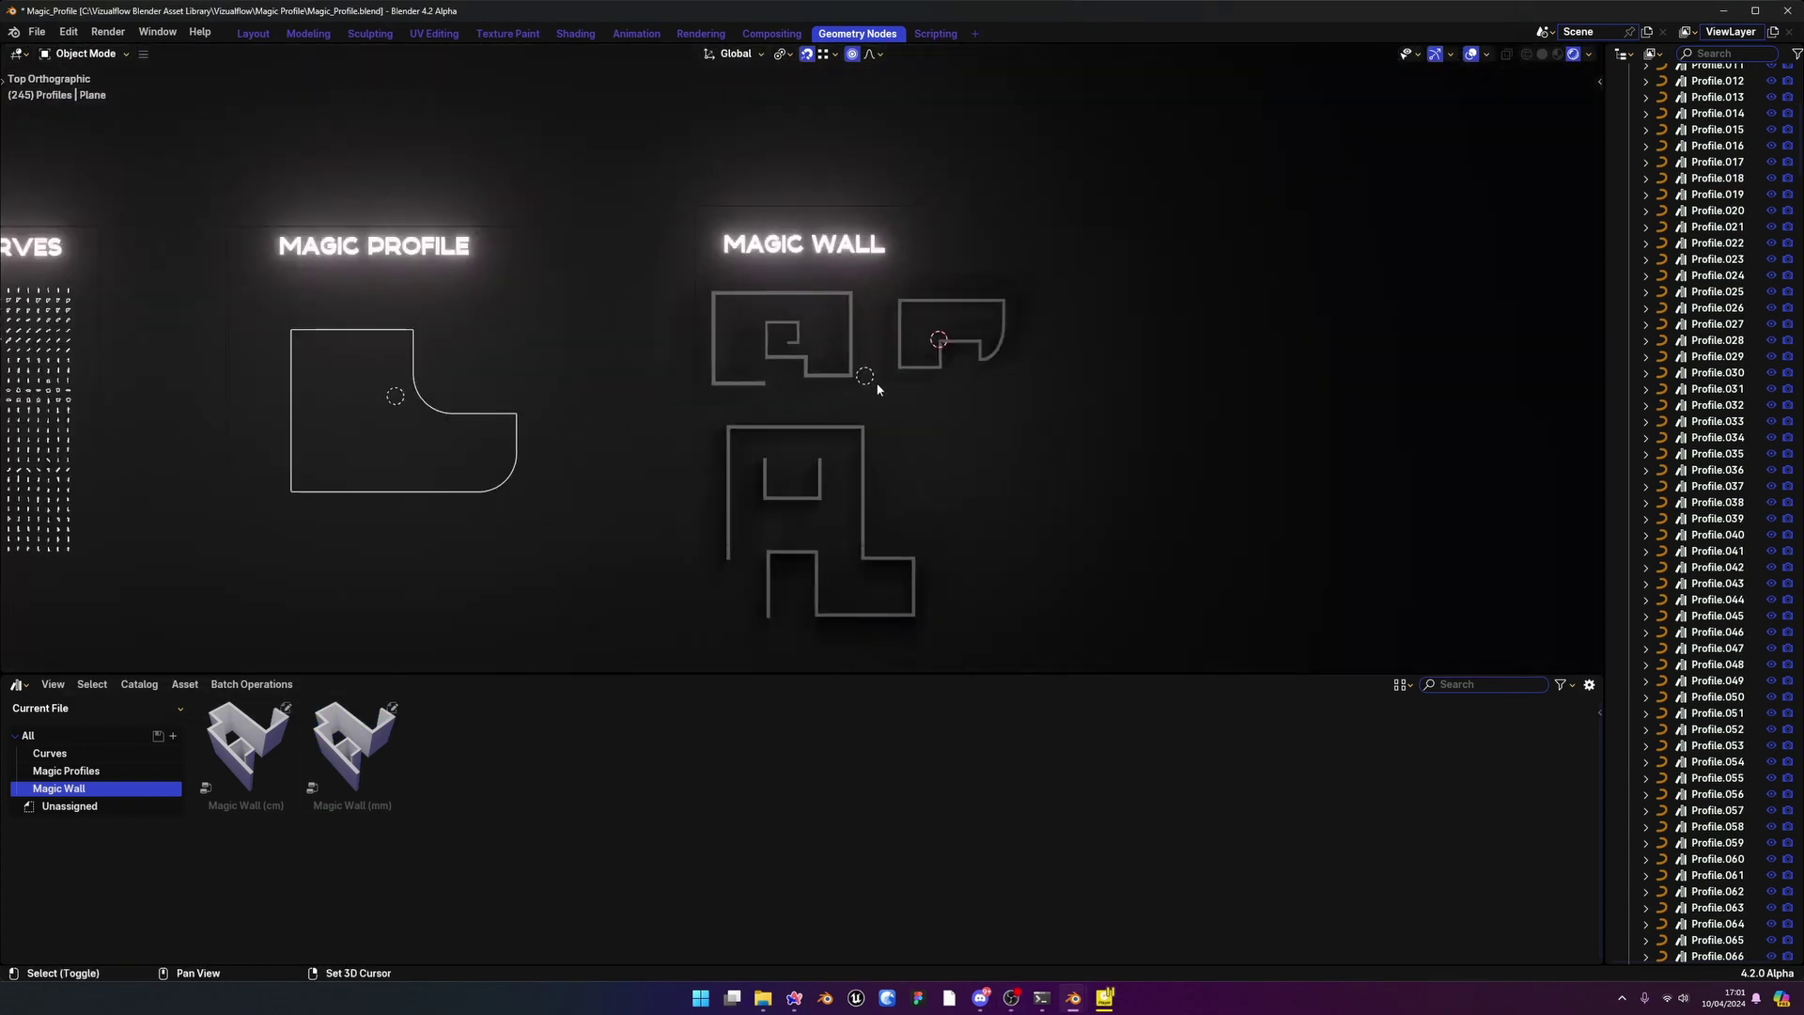
{"action": "middle_click_drag", "start_coordinate": [878, 389], "coordinate": [586, 393], "text": "shift"}
{"action": "scroll", "coordinate": [790, 385], "scroll_direction": "up", "scroll_amount": 5}
{"action": "middle_click_drag", "start_coordinate": [941, 434], "coordinate": [623, 263], "text": "shift"}
{"action": "middle_click_drag", "start_coordinate": [1032, 368], "coordinate": [584, 396], "text": "shift"}
{"action": "scroll", "coordinate": [588, 399], "scroll_direction": "down", "scroll_amount": 5}
{"action": "scroll", "coordinate": [639, 413], "scroll_direction": "left", "scroll_amount": 4, "text": "ctrl"}
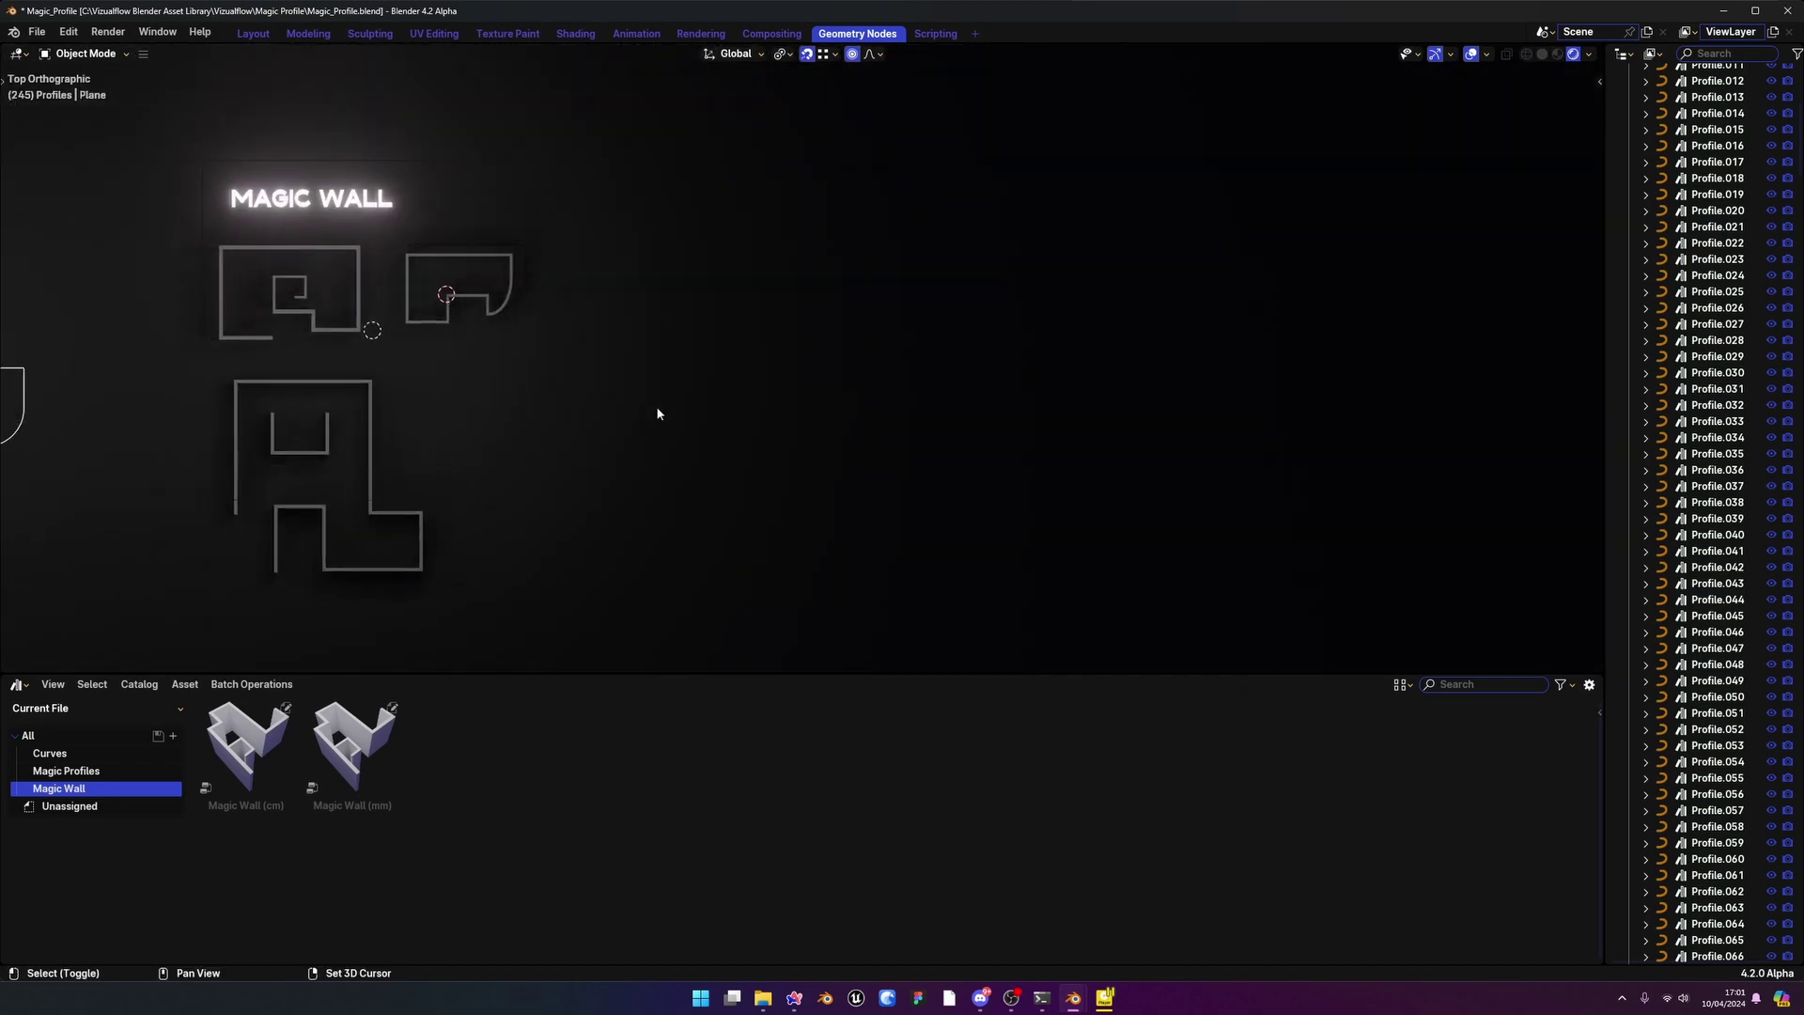
{"action": "scroll", "coordinate": [665, 413], "scroll_direction": "down", "scroll_amount": 6, "text": "shift"}
{"action": "scroll", "coordinate": [846, 435], "scroll_direction": "left", "scroll_amount": 4, "text": "ctrl"}
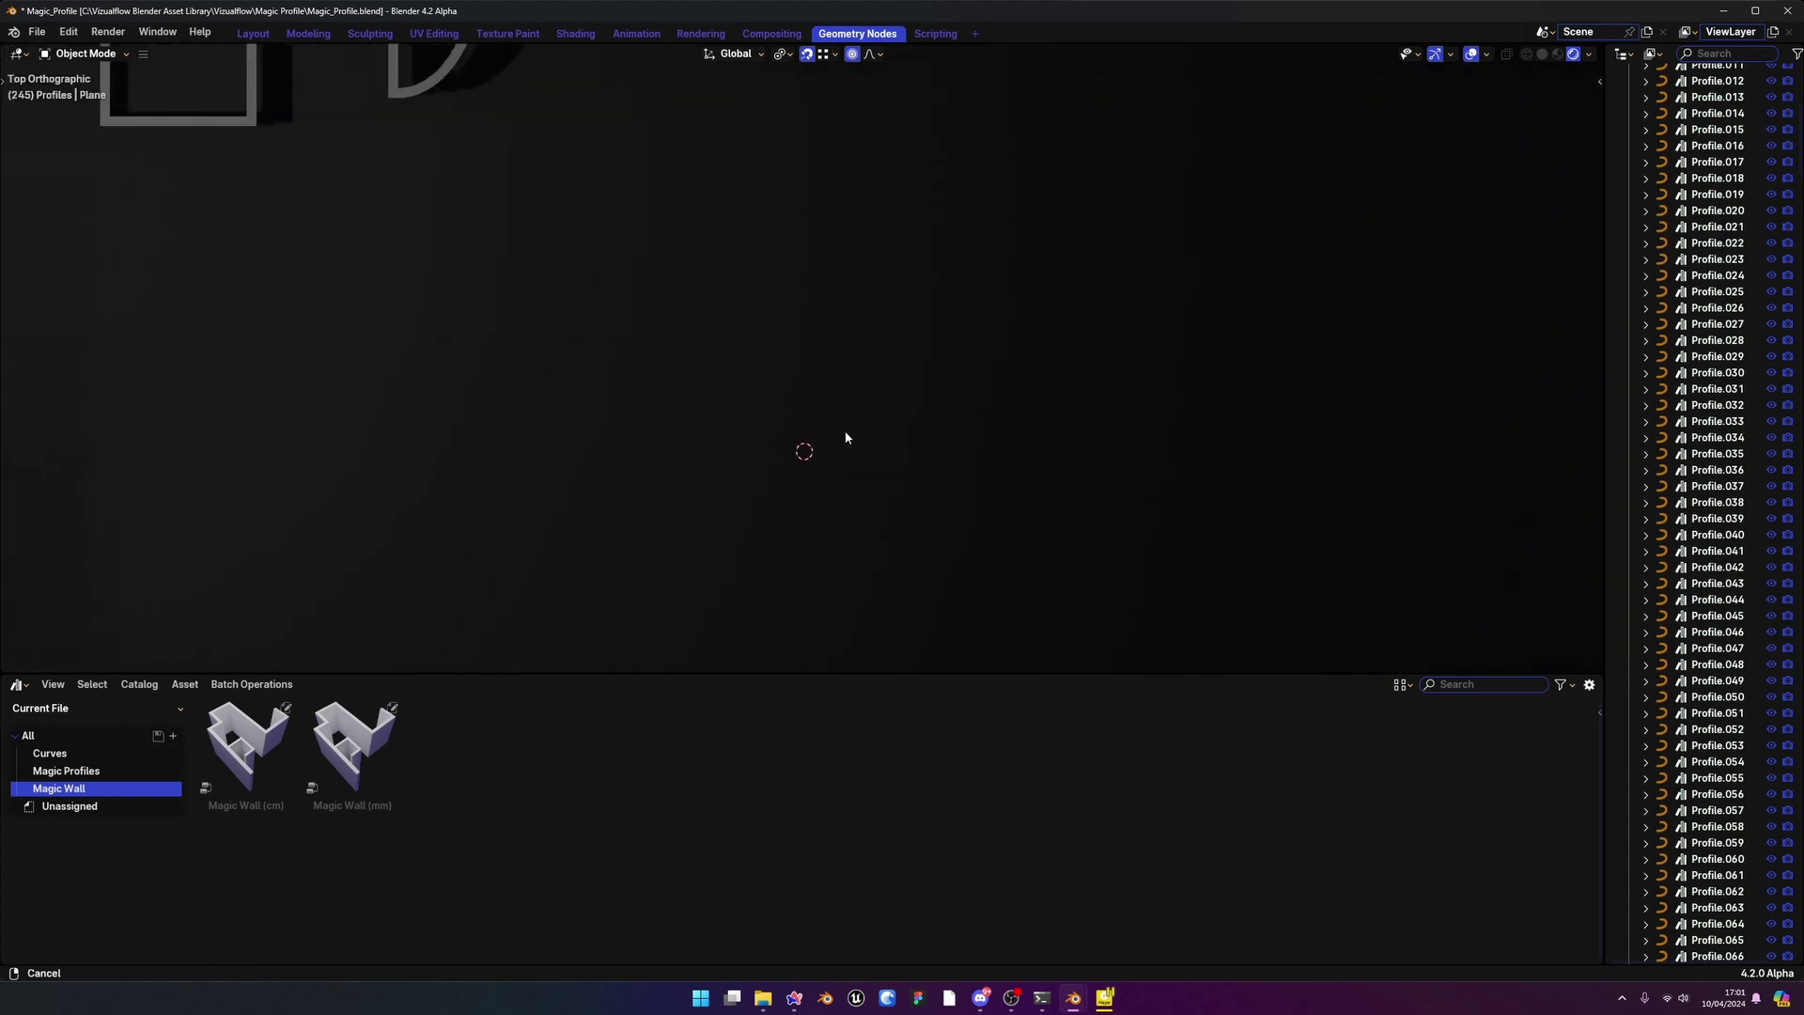
Add a single vertex mesh at the 3D cursor, ready for vertex editing in Edit Mode
{"action": "key", "text": "shift+a"}
{"action": "key", "text": "Escape"}
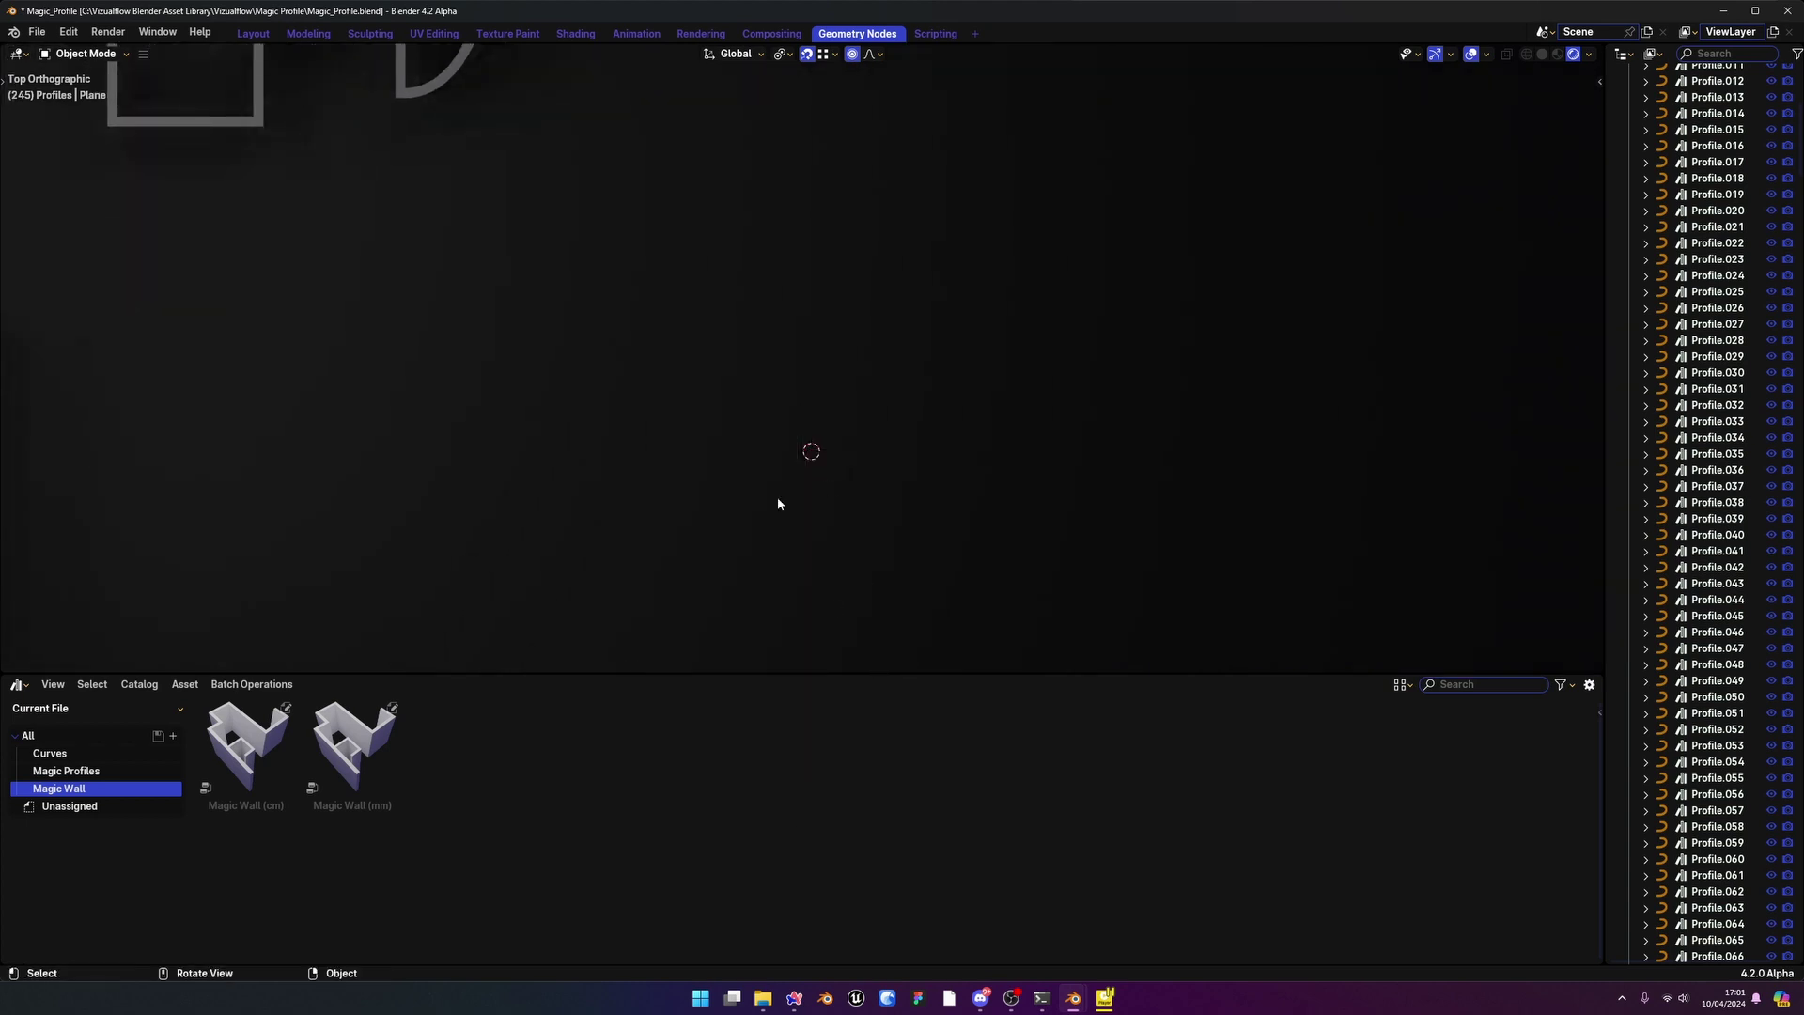
{"action": "key", "text": "shift+a"}
{"action": "mouse_move", "coordinate": [874, 641]}
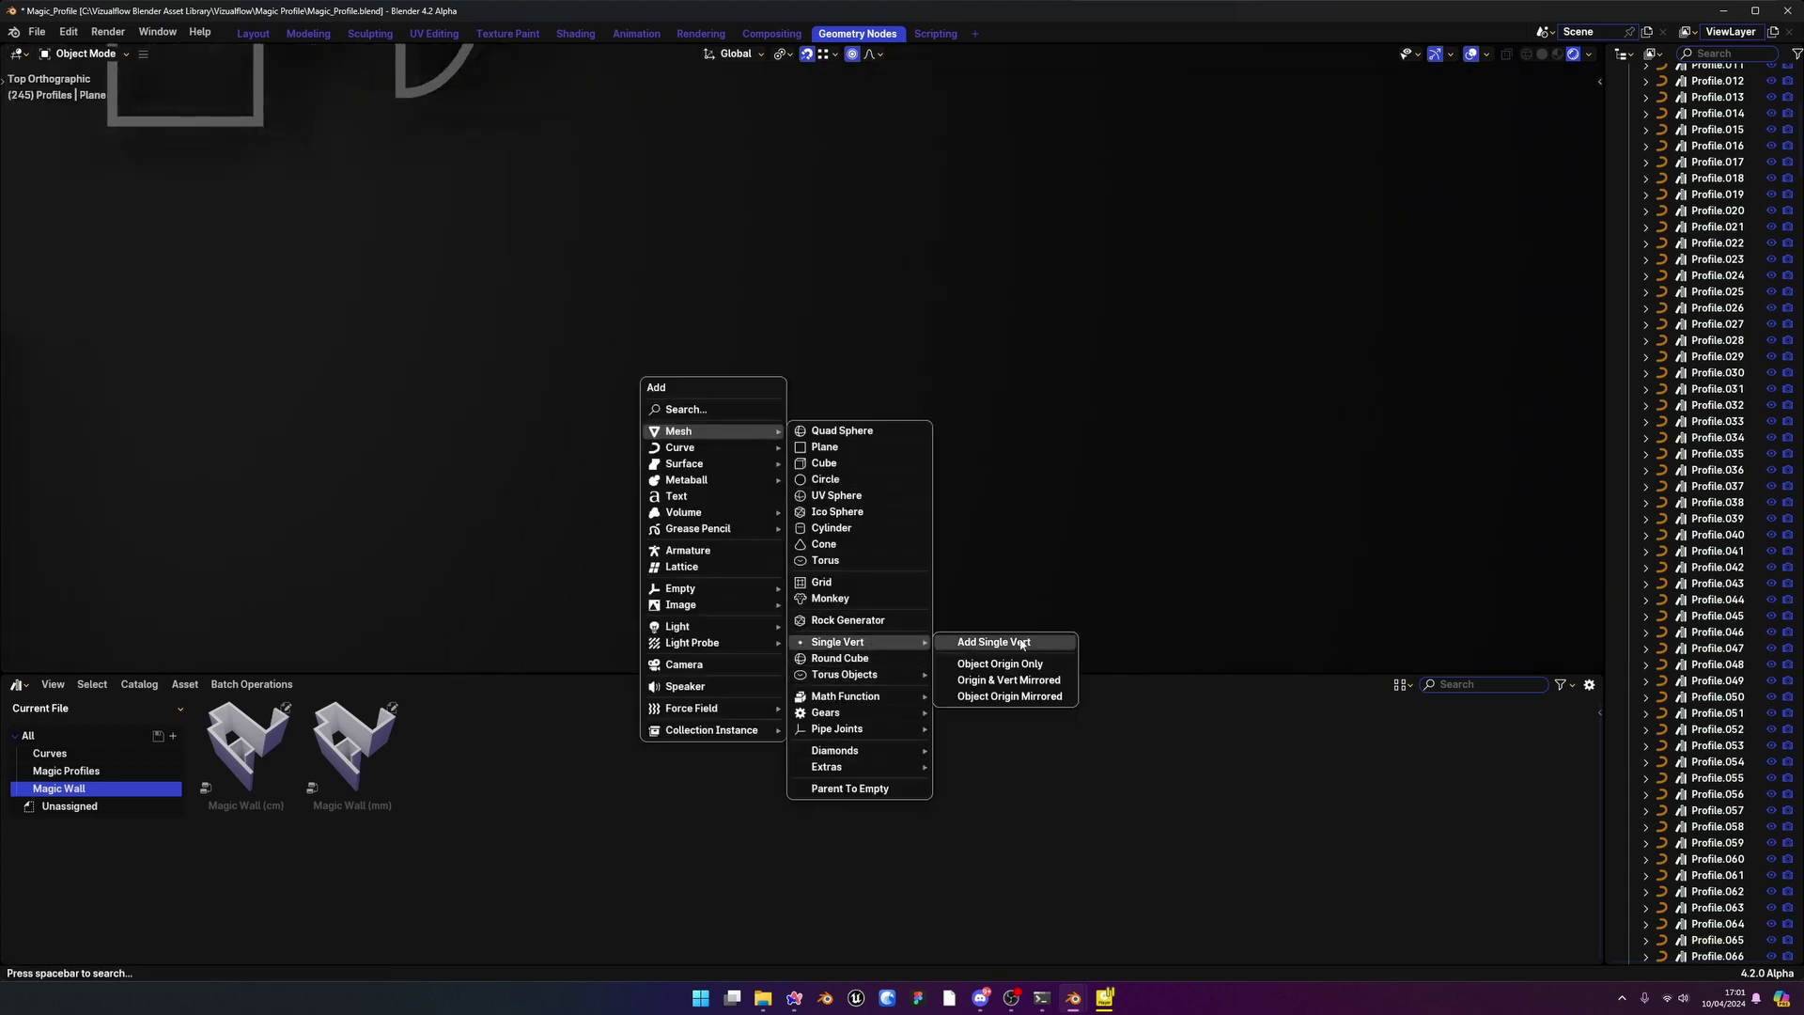
{"action": "left_click", "coordinate": [978, 642]}
{"action": "key", "text": "ctrl+Tab"}
{"action": "left_click", "coordinate": [972, 477]}
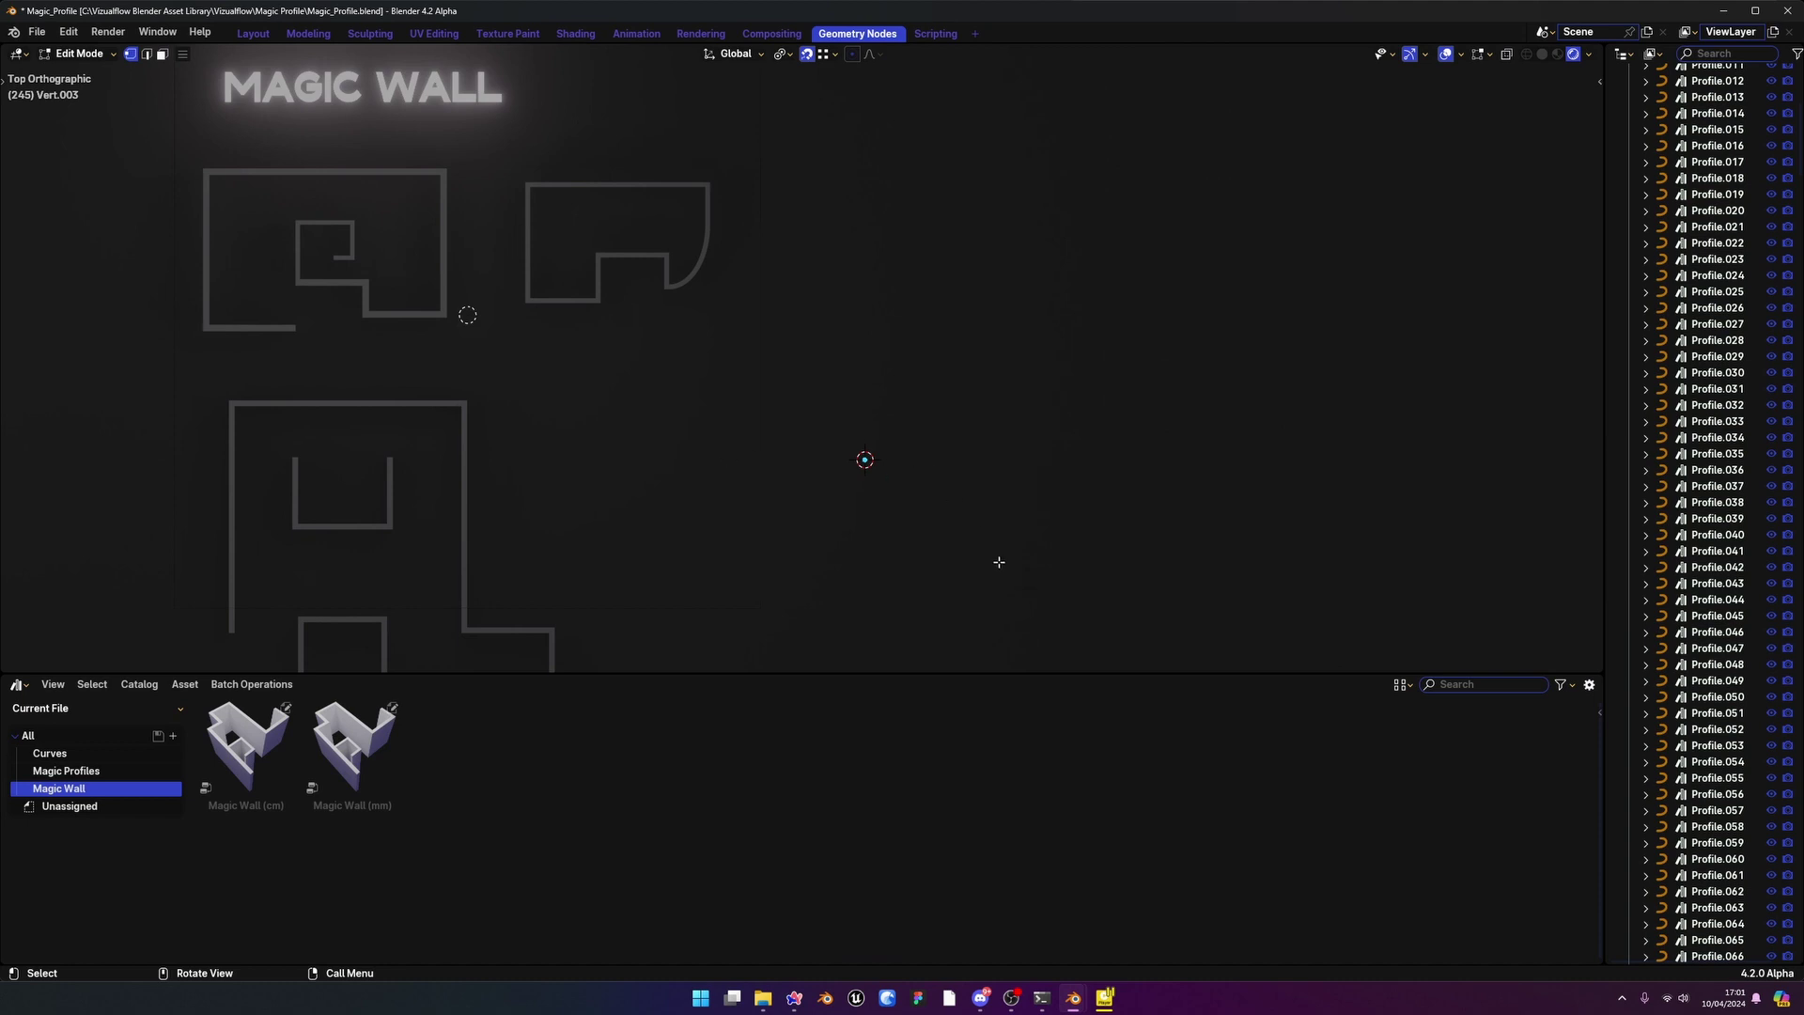
Extrude the vertex about 1478 cm upward along Y, and extend the outline to the right along X
{"action": "key", "text": "e"}
{"action": "key", "text": "y"}
{"action": "left_click", "coordinate": [996, 282]}
{"action": "middle_click_drag", "start_coordinate": [997, 282], "coordinate": [890, 364], "text": "shift"}
{"action": "key", "text": "e"}
{"action": "key", "text": "x"}
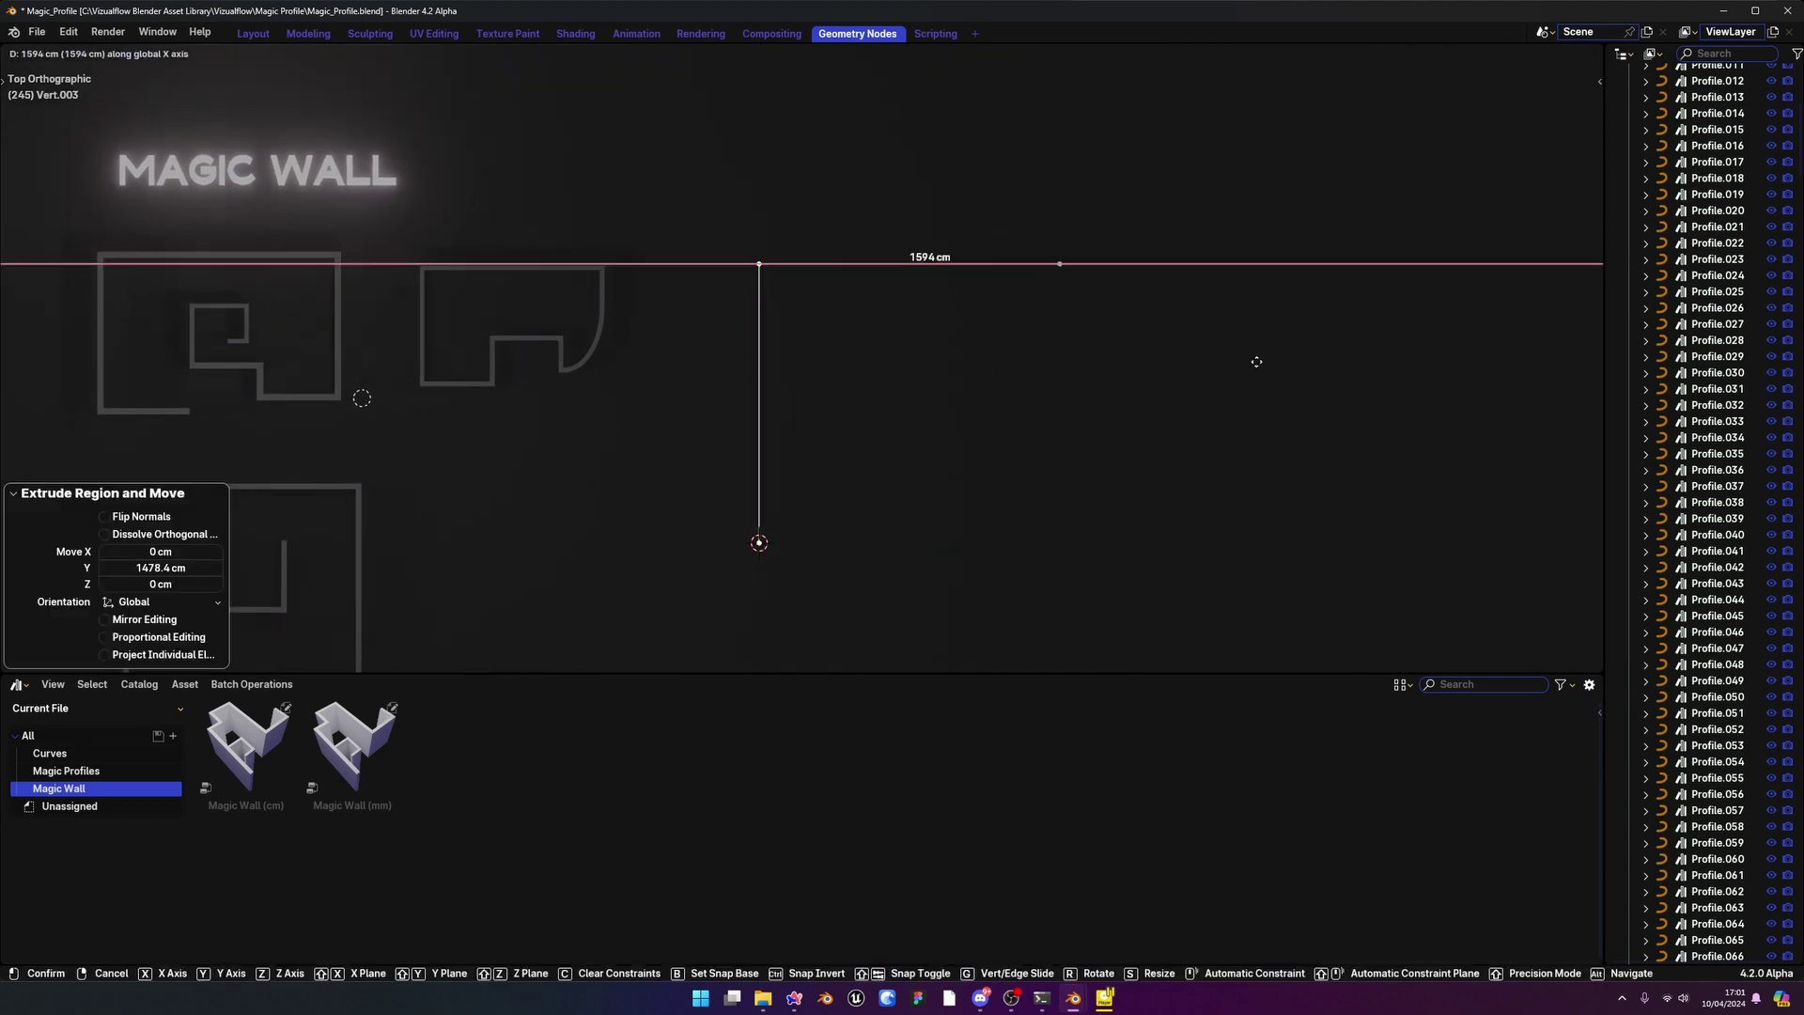
{"action": "left_click", "coordinate": [1268, 367]}
Extrude the end vertex about 874 cm downward along Y and continue the outline to the right along X
{"action": "key", "text": "e"}
{"action": "key", "text": "y"}
{"action": "left_click", "coordinate": [1237, 544]}
{"action": "middle_click_drag", "start_coordinate": [1048, 479], "coordinate": [822, 419], "text": "shift"}
{"action": "key", "text": "e"}
{"action": "key", "text": "x"}
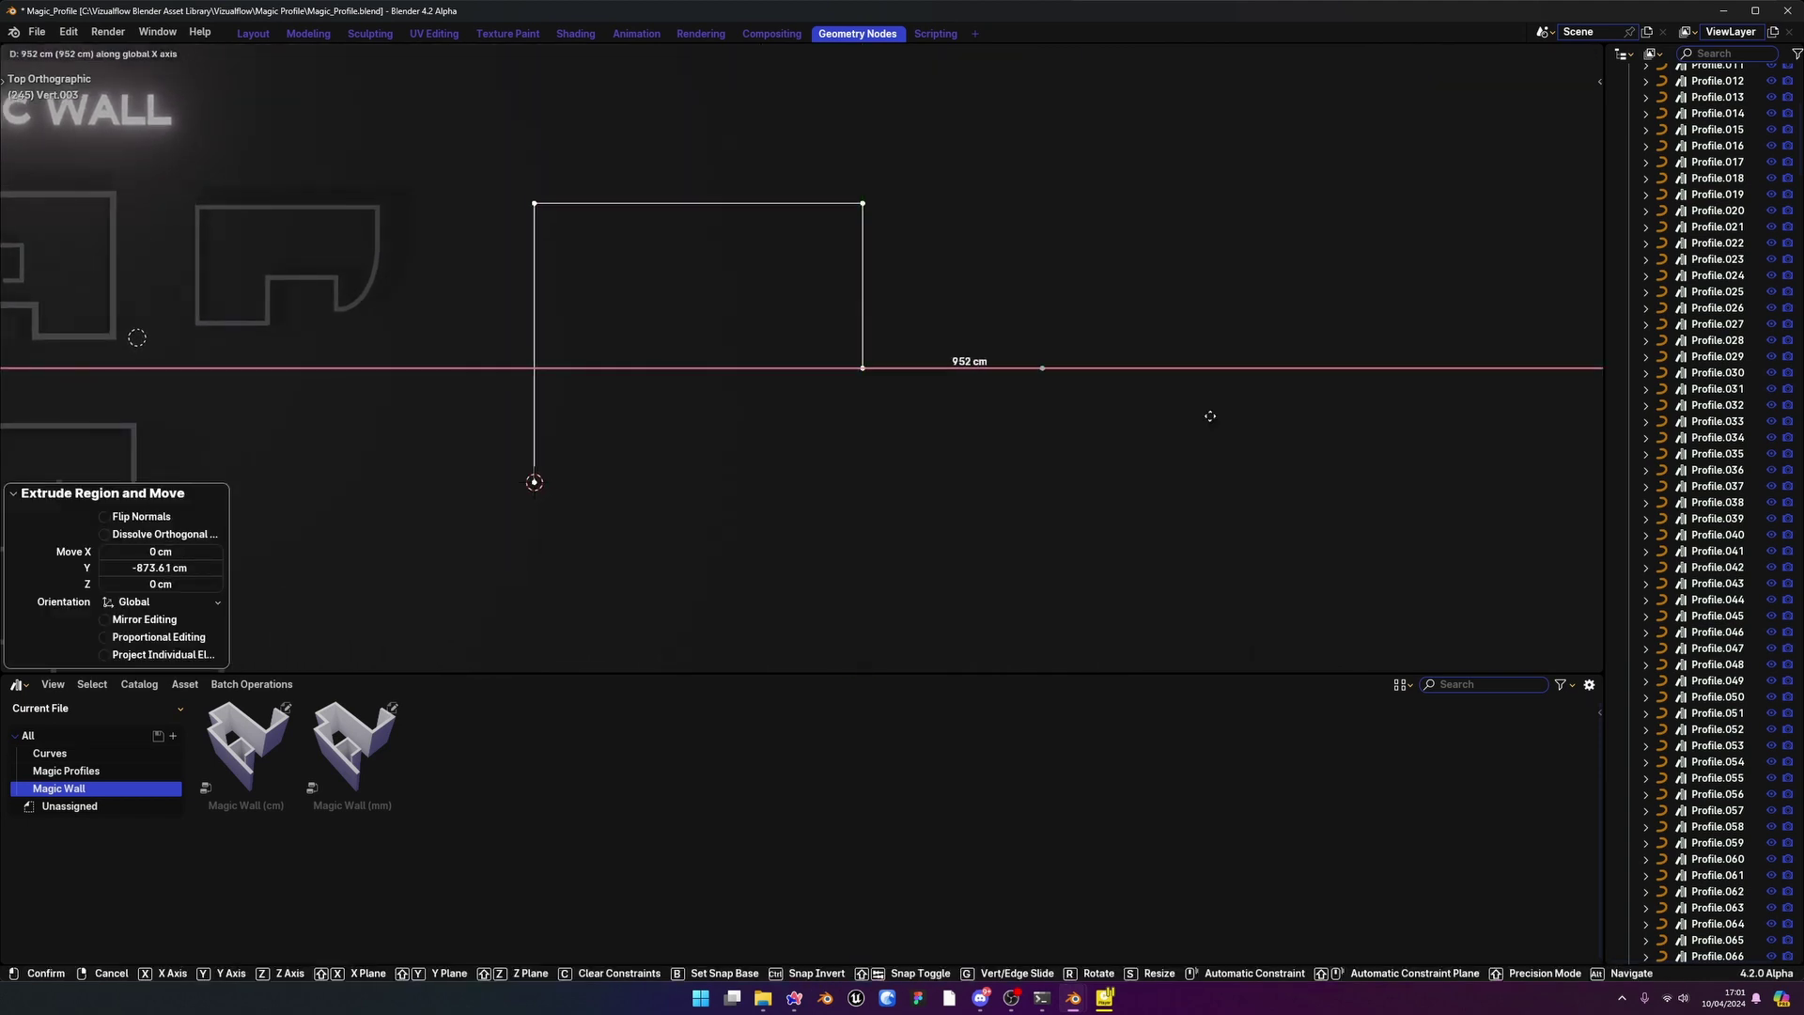
{"action": "left_click", "coordinate": [1192, 370]}
Extrude the end vertex about 978 cm downward along Y and bring the outline back to the left along X
{"action": "key", "text": "e"}
{"action": "key", "text": "y"}
{"action": "left_click", "coordinate": [1193, 551]}
{"action": "middle_click_drag", "start_coordinate": [1192, 552], "coordinate": [1288, 391], "text": "shift"}
{"action": "key", "text": "e"}
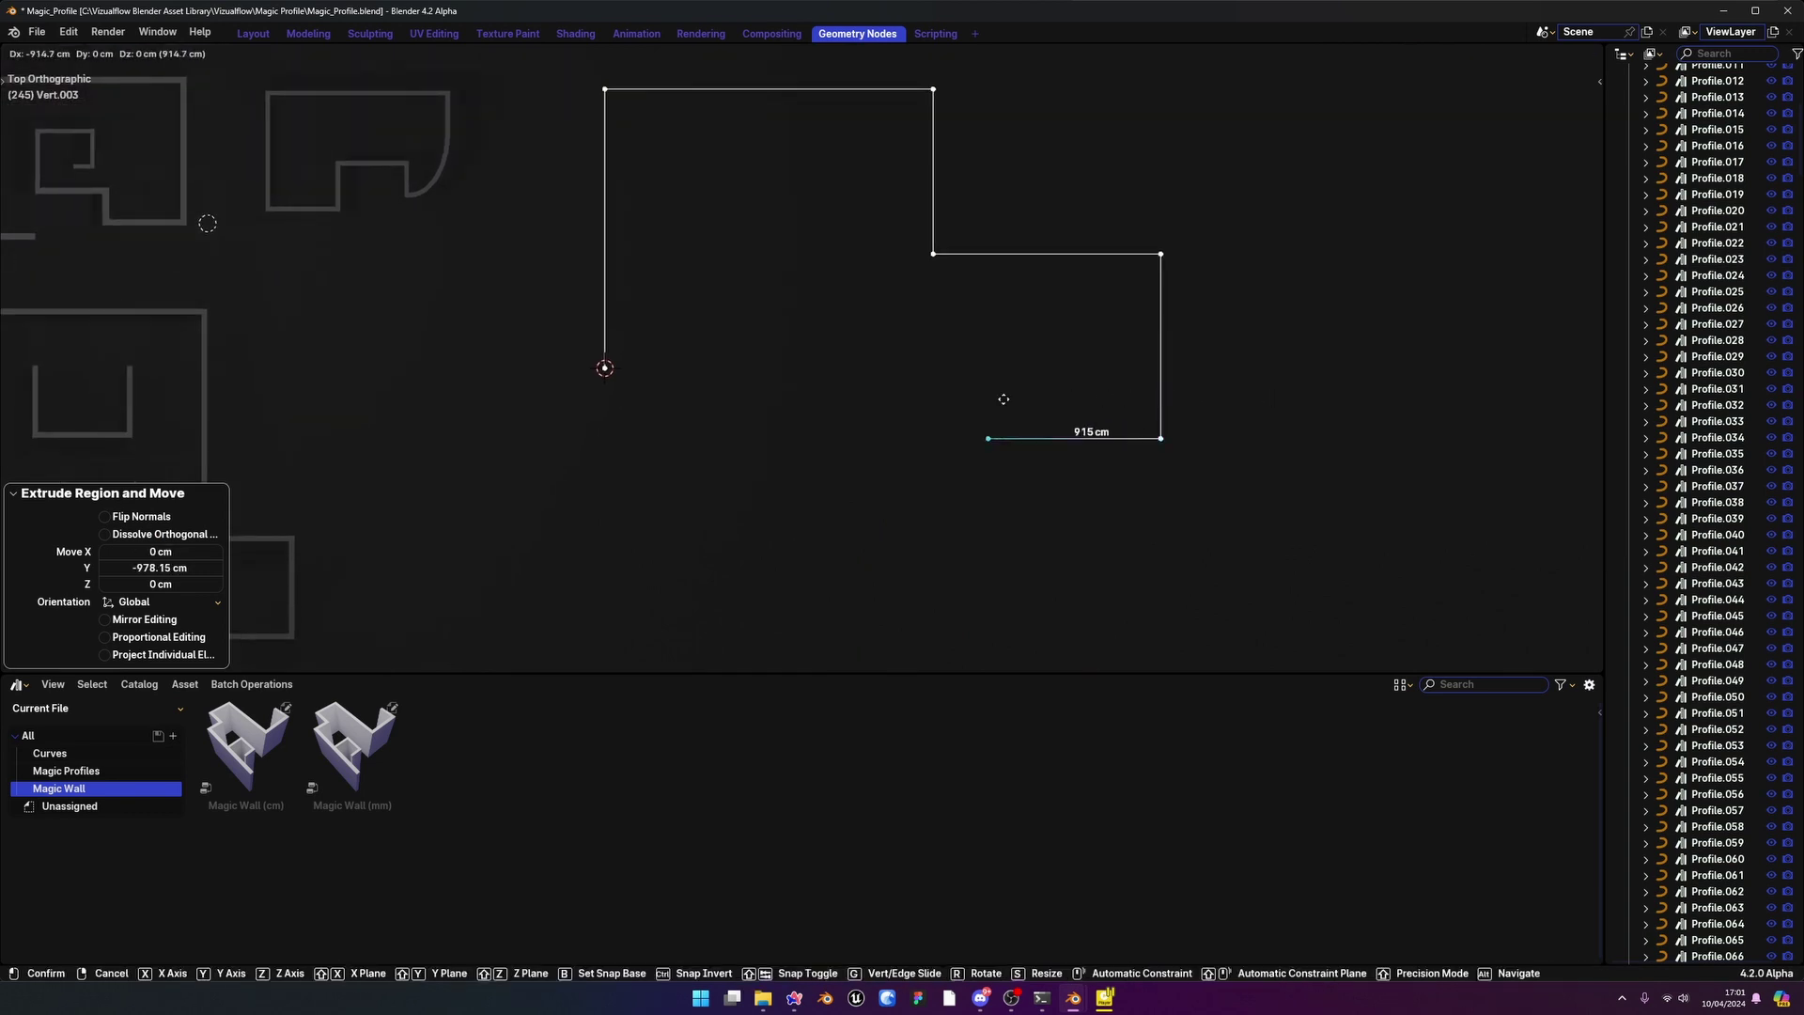
{"action": "key", "text": "x"}
{"action": "left_click", "coordinate": [1072, 427]}
Extrude about 709 cm downward along Y and about 567 cm right along X, snapping level with the corner above to form a recess
{"action": "key", "text": "e"}
{"action": "key", "text": "y"}
{"action": "left_click", "coordinate": [1098, 561]}
{"action": "middle_click_drag", "start_coordinate": [1098, 561], "coordinate": [1016, 393], "text": "shift"}
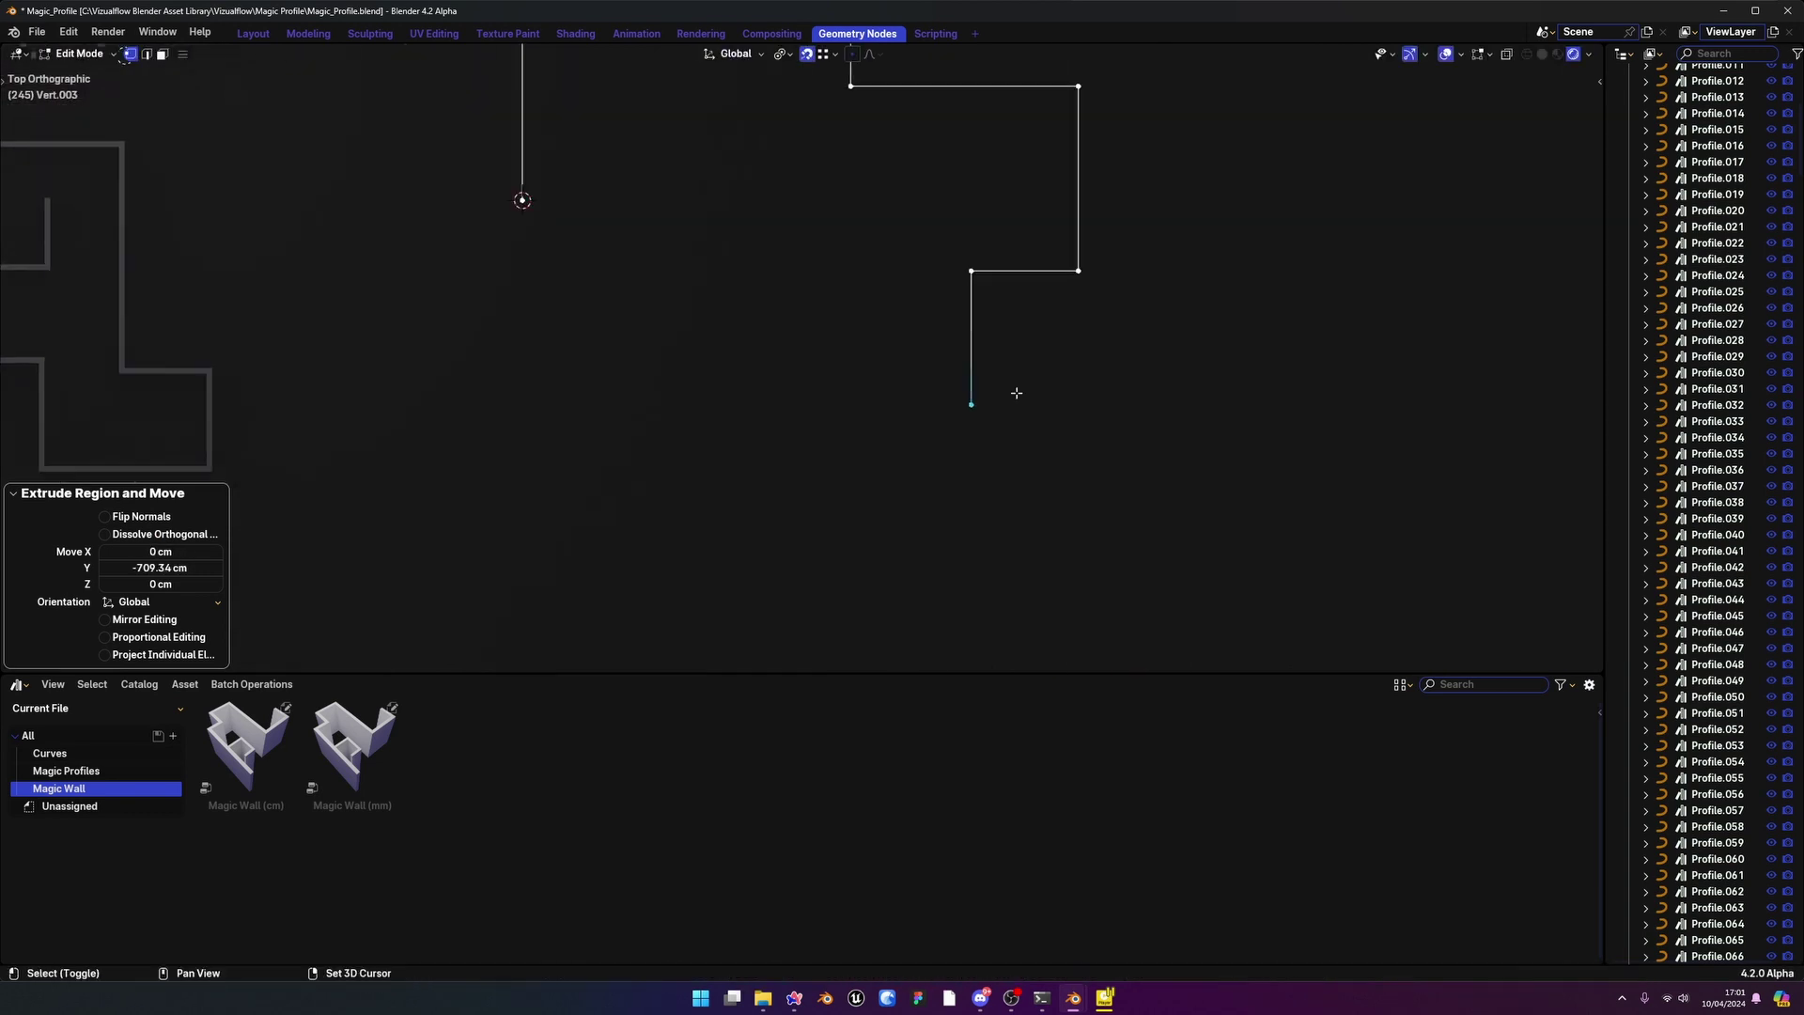
{"action": "scroll", "coordinate": [1015, 393], "scroll_direction": "up", "scroll_amount": 1}
{"action": "key", "text": "e"}
{"action": "key", "text": "x"}
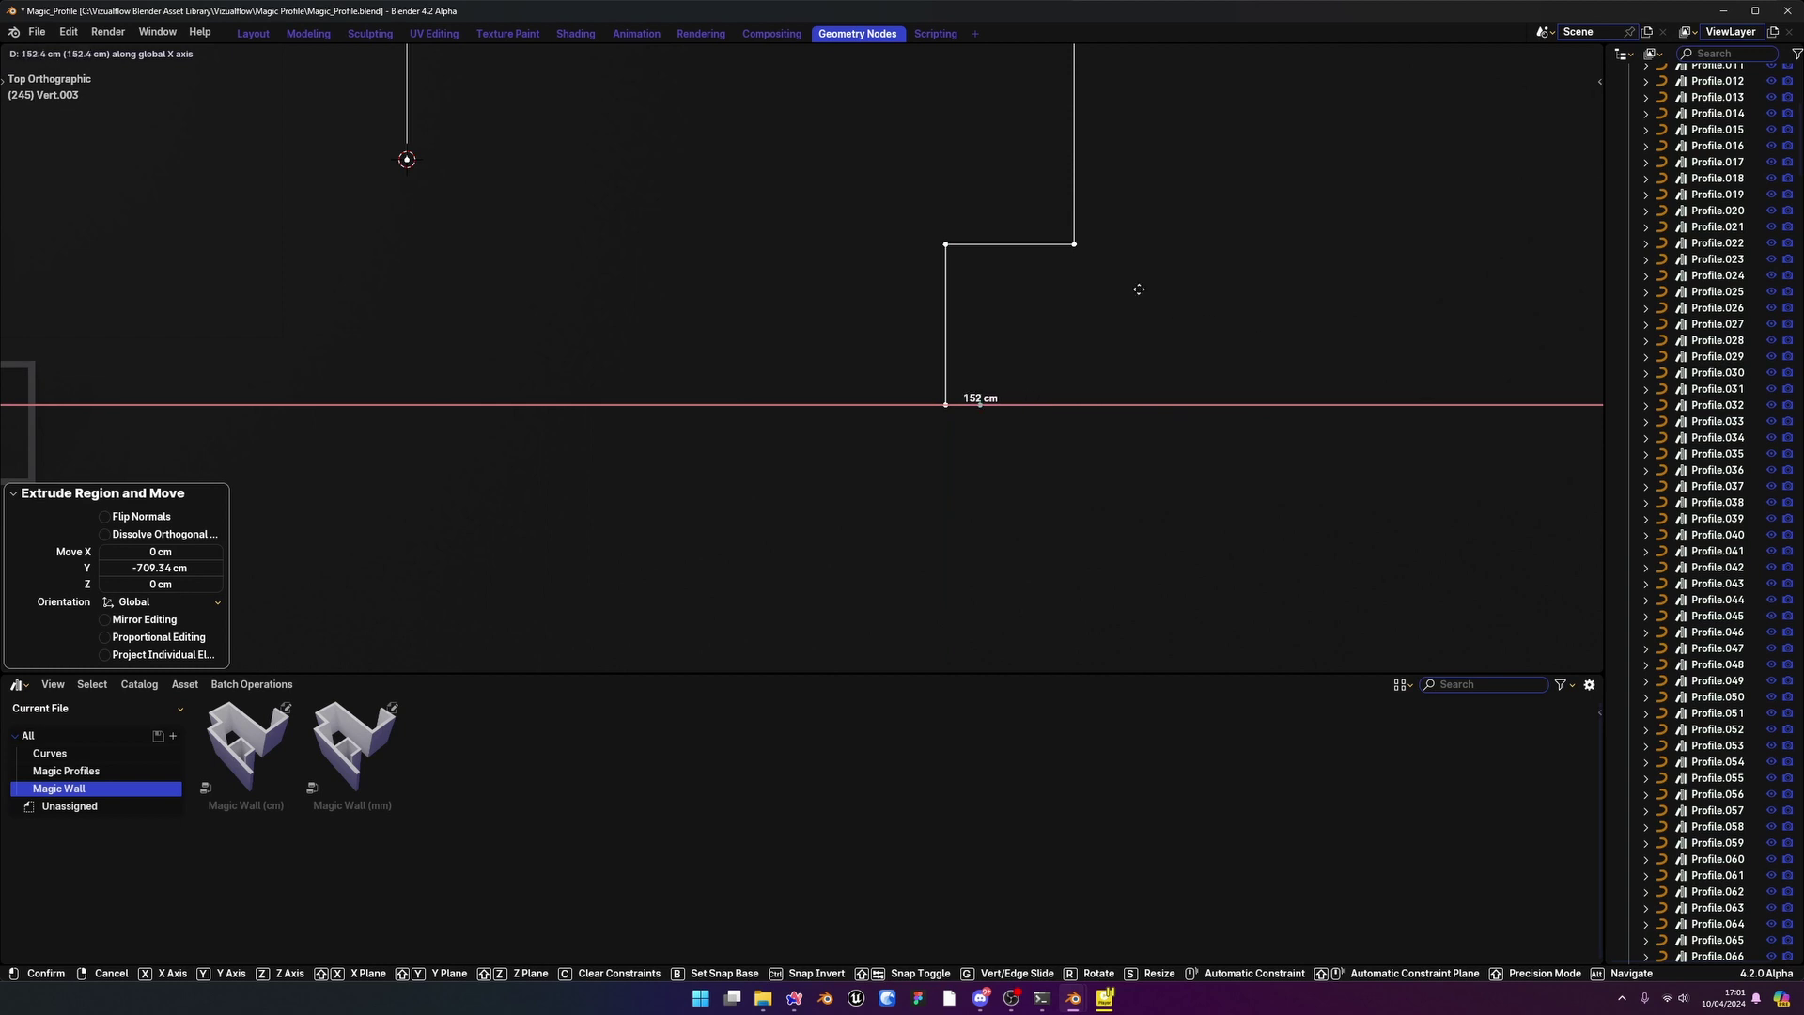
{"action": "key", "text": "ctrl"}
{"action": "left_click", "coordinate": [1076, 244]}
Extrude the end vertex downward along Y for the lower right side, and about 1942 cm to the left along X
{"action": "scroll", "coordinate": [1152, 442], "scroll_direction": "down", "scroll_amount": 5}
{"action": "key", "text": "e"}
{"action": "key", "text": "y"}
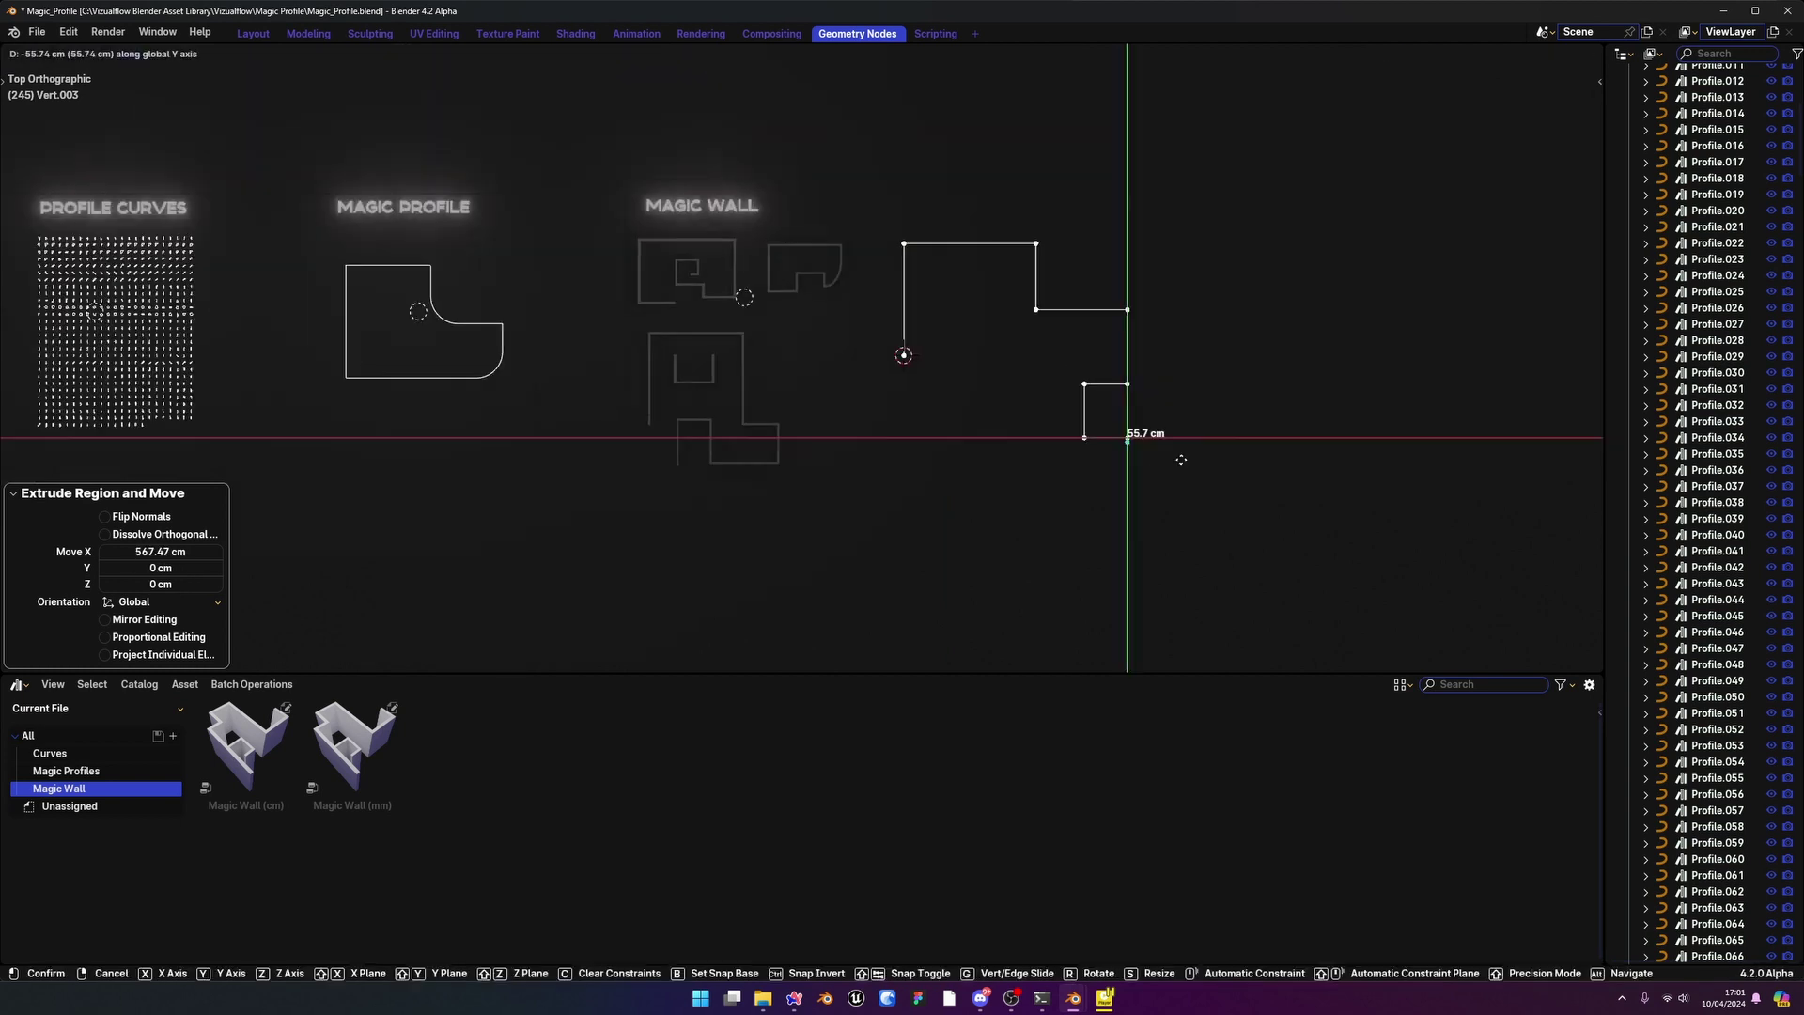
{"action": "left_click", "coordinate": [1187, 576]}
{"action": "key", "text": "e"}
{"action": "key", "text": "x"}
{"action": "left_click", "coordinate": [1045, 540]}
Extrude upward along Y and about 1004 cm left along X to end below the starting vertex, and leave Edit Mode
{"action": "key", "text": "e"}
{"action": "key", "text": "y"}
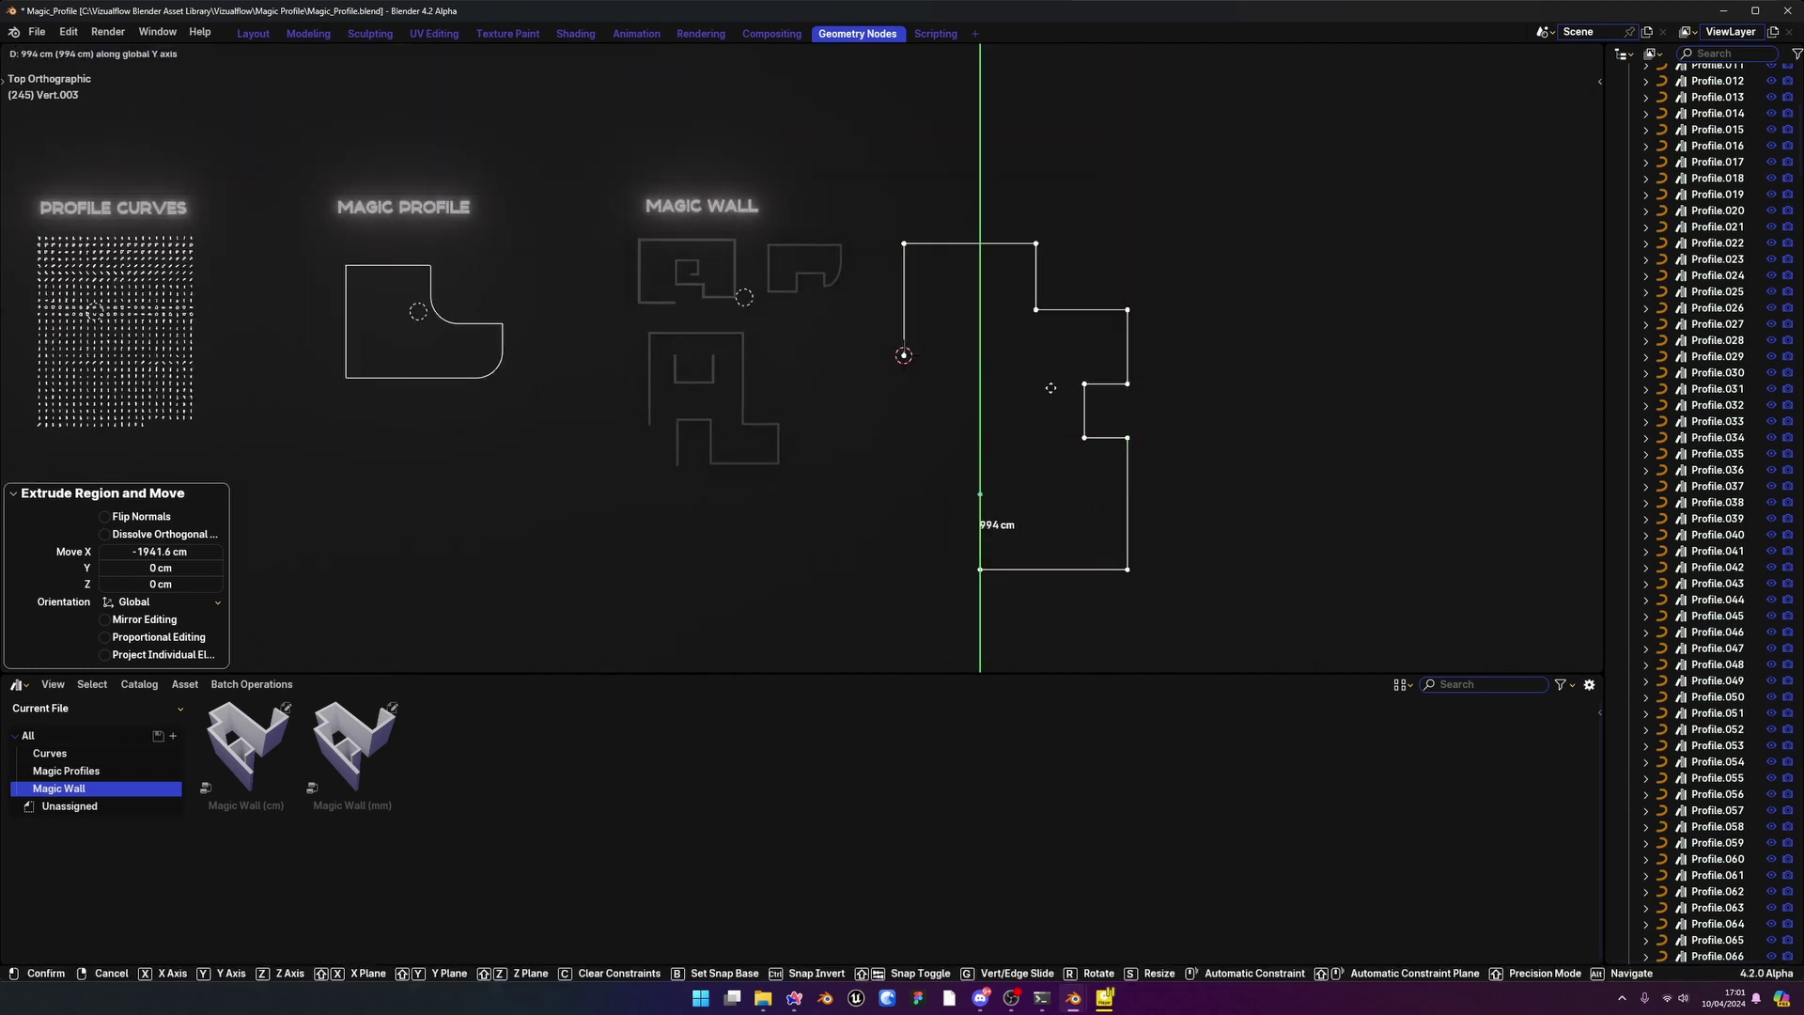
{"action": "left_click", "coordinate": [1047, 391]}
{"action": "key", "text": "e"}
{"action": "key", "text": "x"}
{"action": "left_click", "coordinate": [921, 393]}
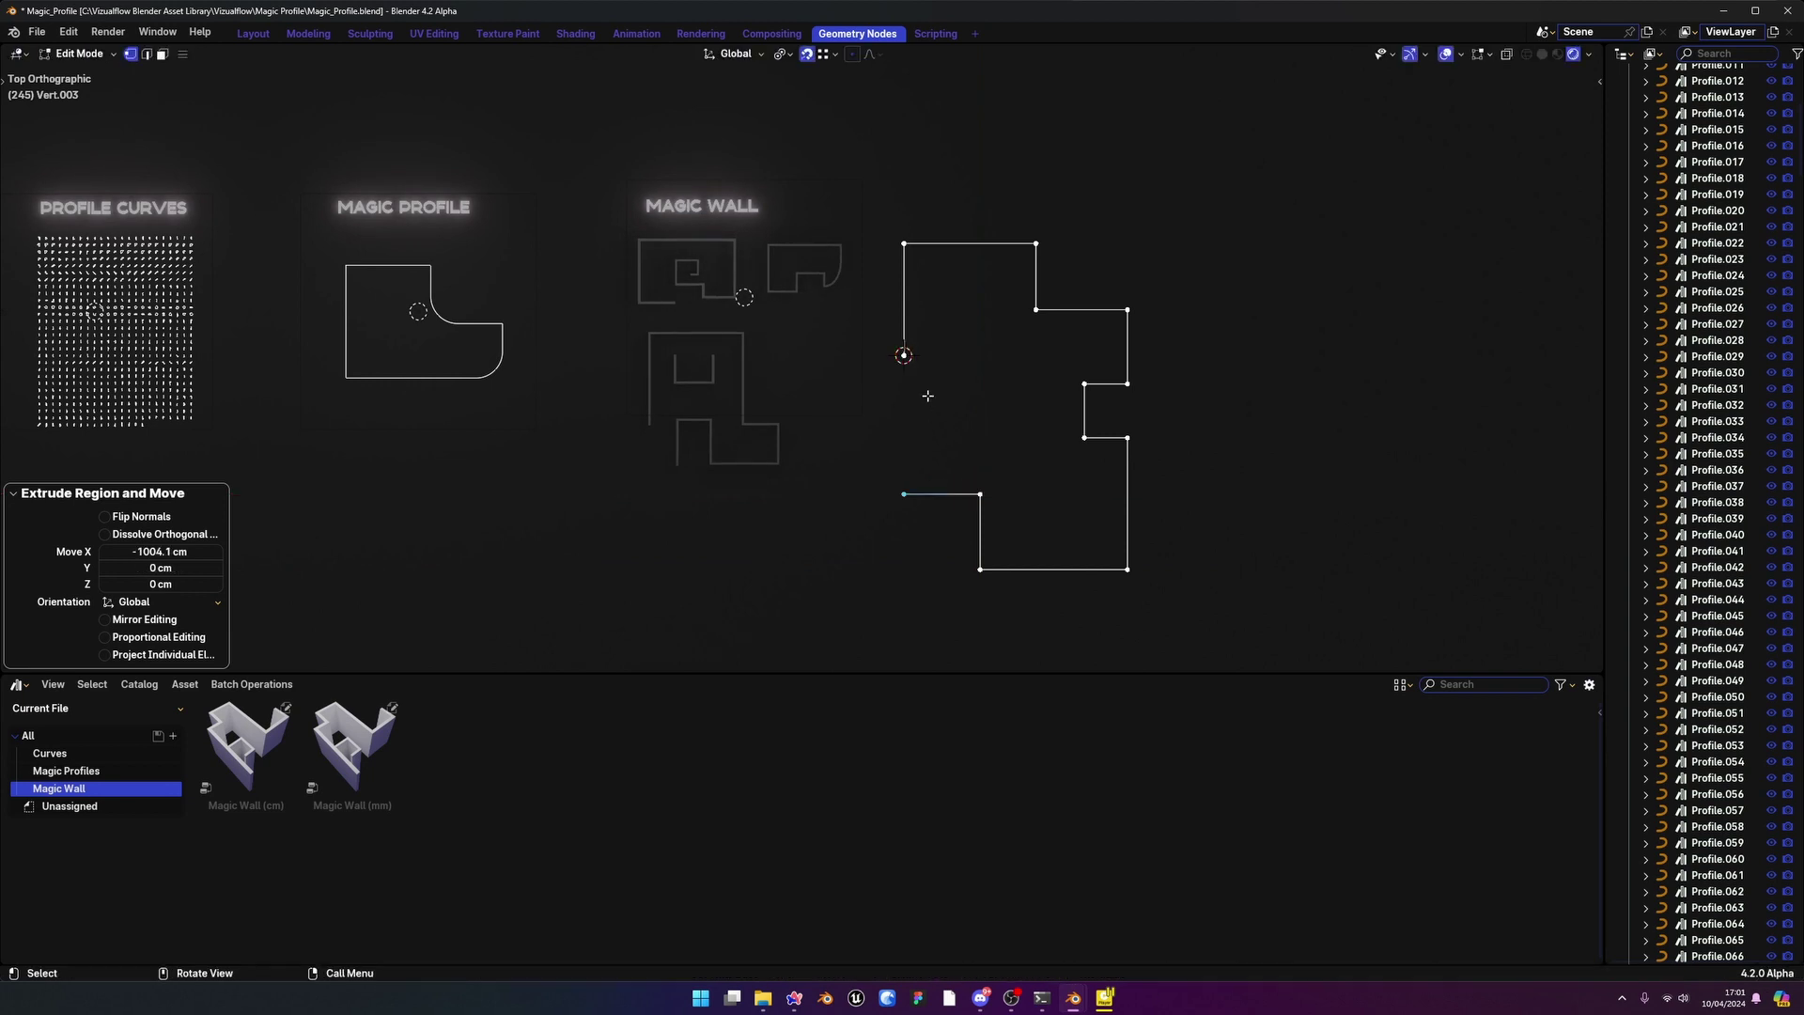
{"action": "scroll", "coordinate": [921, 393], "scroll_direction": "up", "scroll_amount": 2}
{"action": "key", "text": "Tab"}
Try applying the Magic Wall (mm) asset to the new outline in perspective view, and undo it
{"action": "left_click", "coordinate": [970, 237]}
{"action": "middle_click_drag", "start_coordinate": [987, 555], "coordinate": [1044, 441]}
{"action": "middle_click_drag", "start_coordinate": [1043, 413], "coordinate": [921, 334], "text": "shift"}
{"action": "left_click_drag", "start_coordinate": [365, 750], "coordinate": [734, 486]}
{"action": "key", "text": "ctrl+z"}
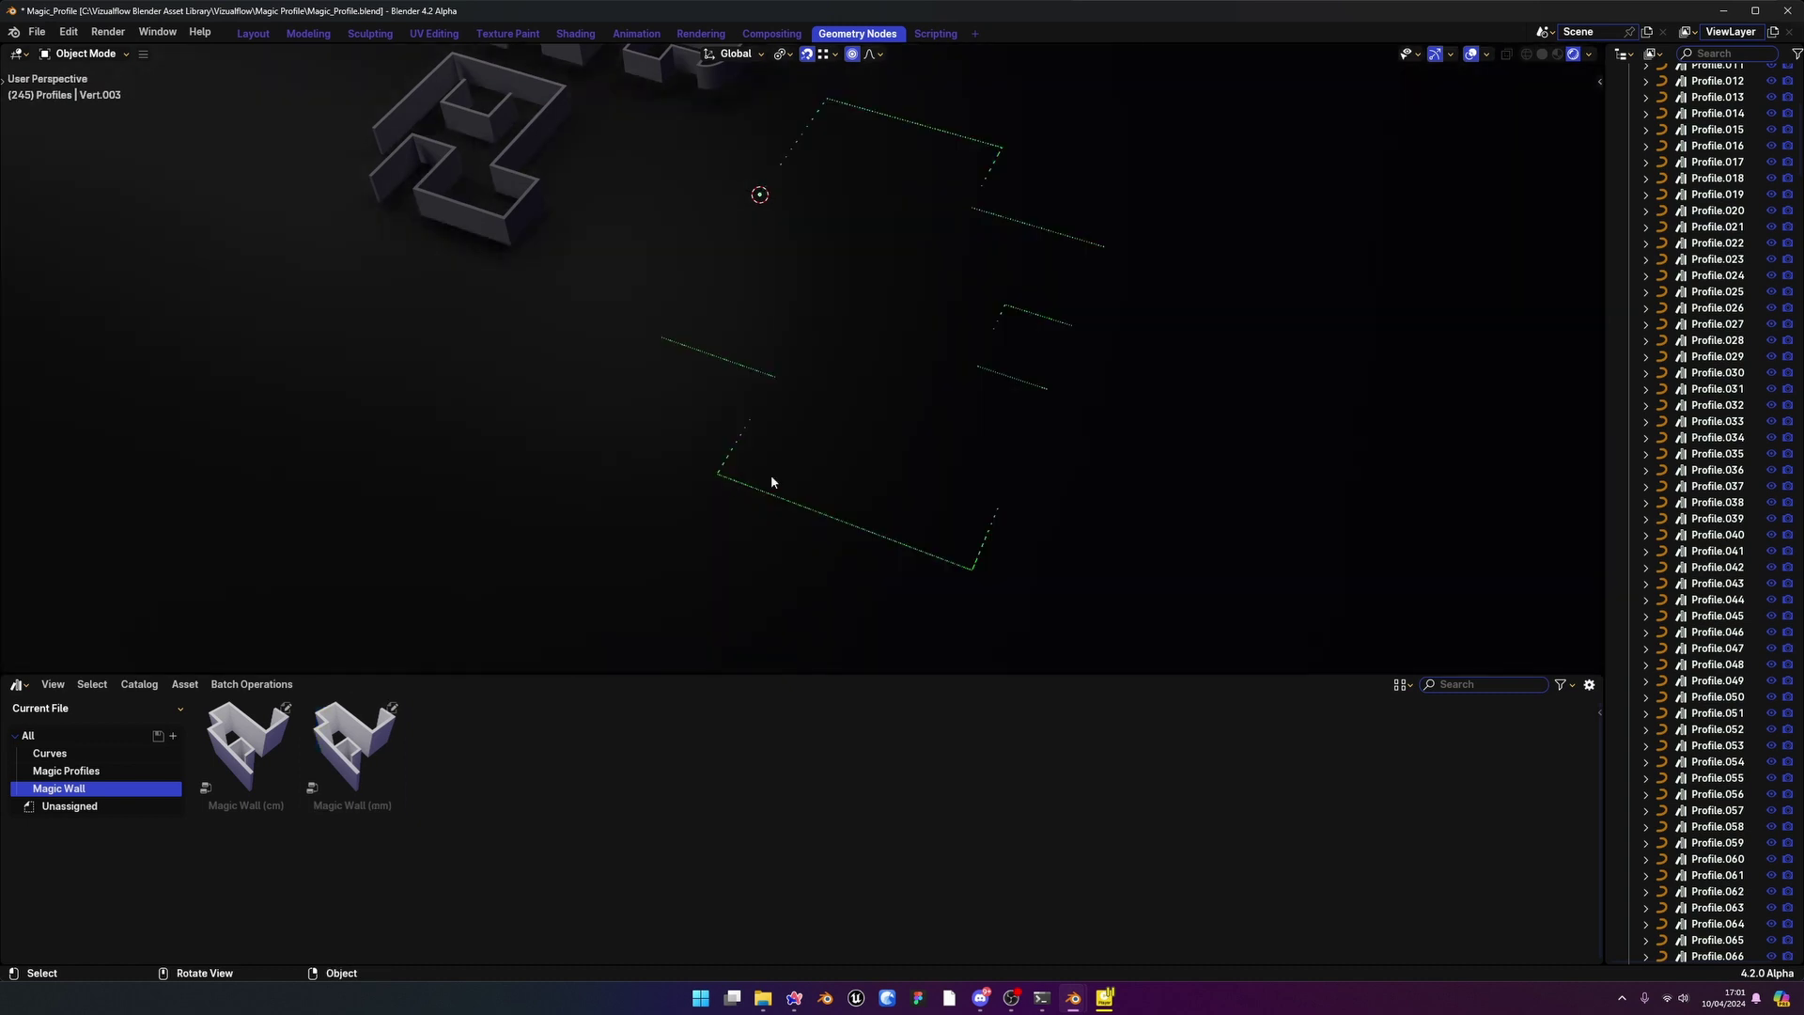
Hide all objects except the new outline and apply the Magic Wall (mm) asset to it
{"action": "mouse_move", "coordinate": [771, 478]}
{"action": "middle_mouse_down"}
{"action": "mouse_move", "coordinate": [744, 470]}
{"action": "mouse_move", "coordinate": [765, 494]}
{"action": "mouse_move", "coordinate": [751, 467]}
{"action": "mouse_move", "coordinate": [789, 465]}
{"action": "middle_mouse_up"}
{"action": "scroll", "coordinate": [760, 526], "scroll_direction": "up", "scroll_amount": 3}
{"action": "scroll", "coordinate": [802, 466], "scroll_direction": "up", "scroll_amount": 1}
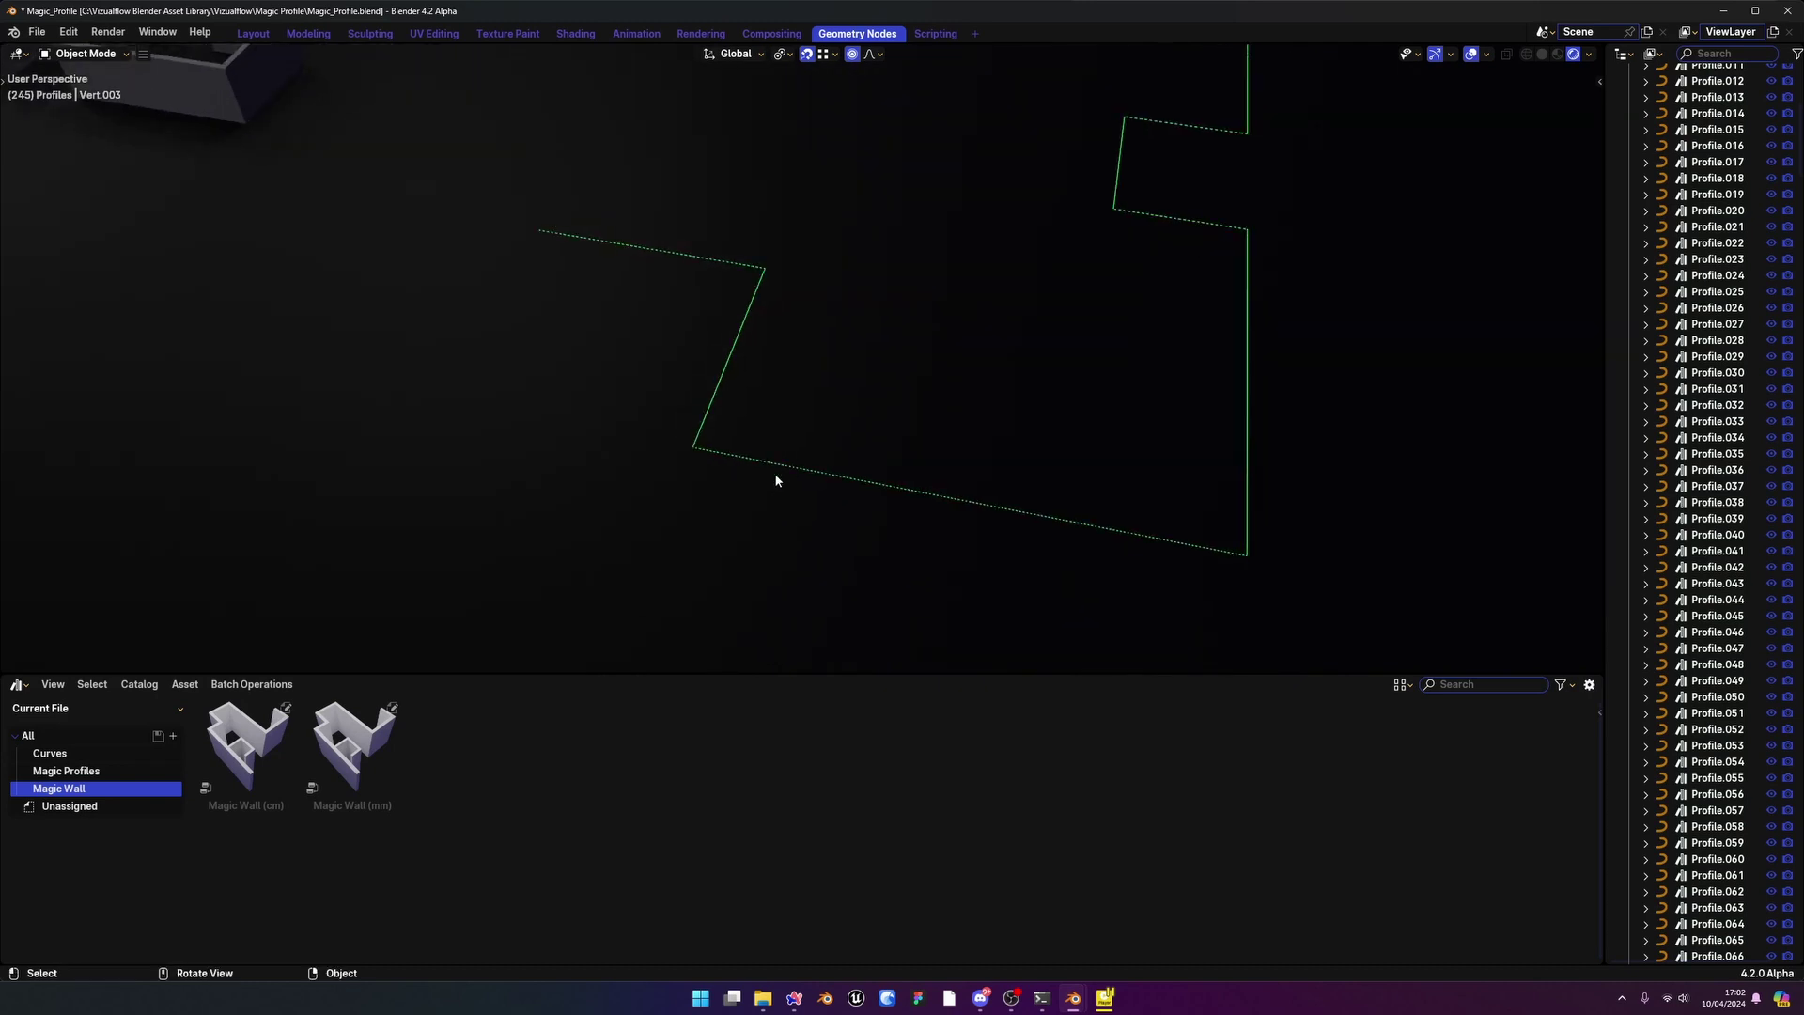
{"action": "key", "text": "shift+h"}
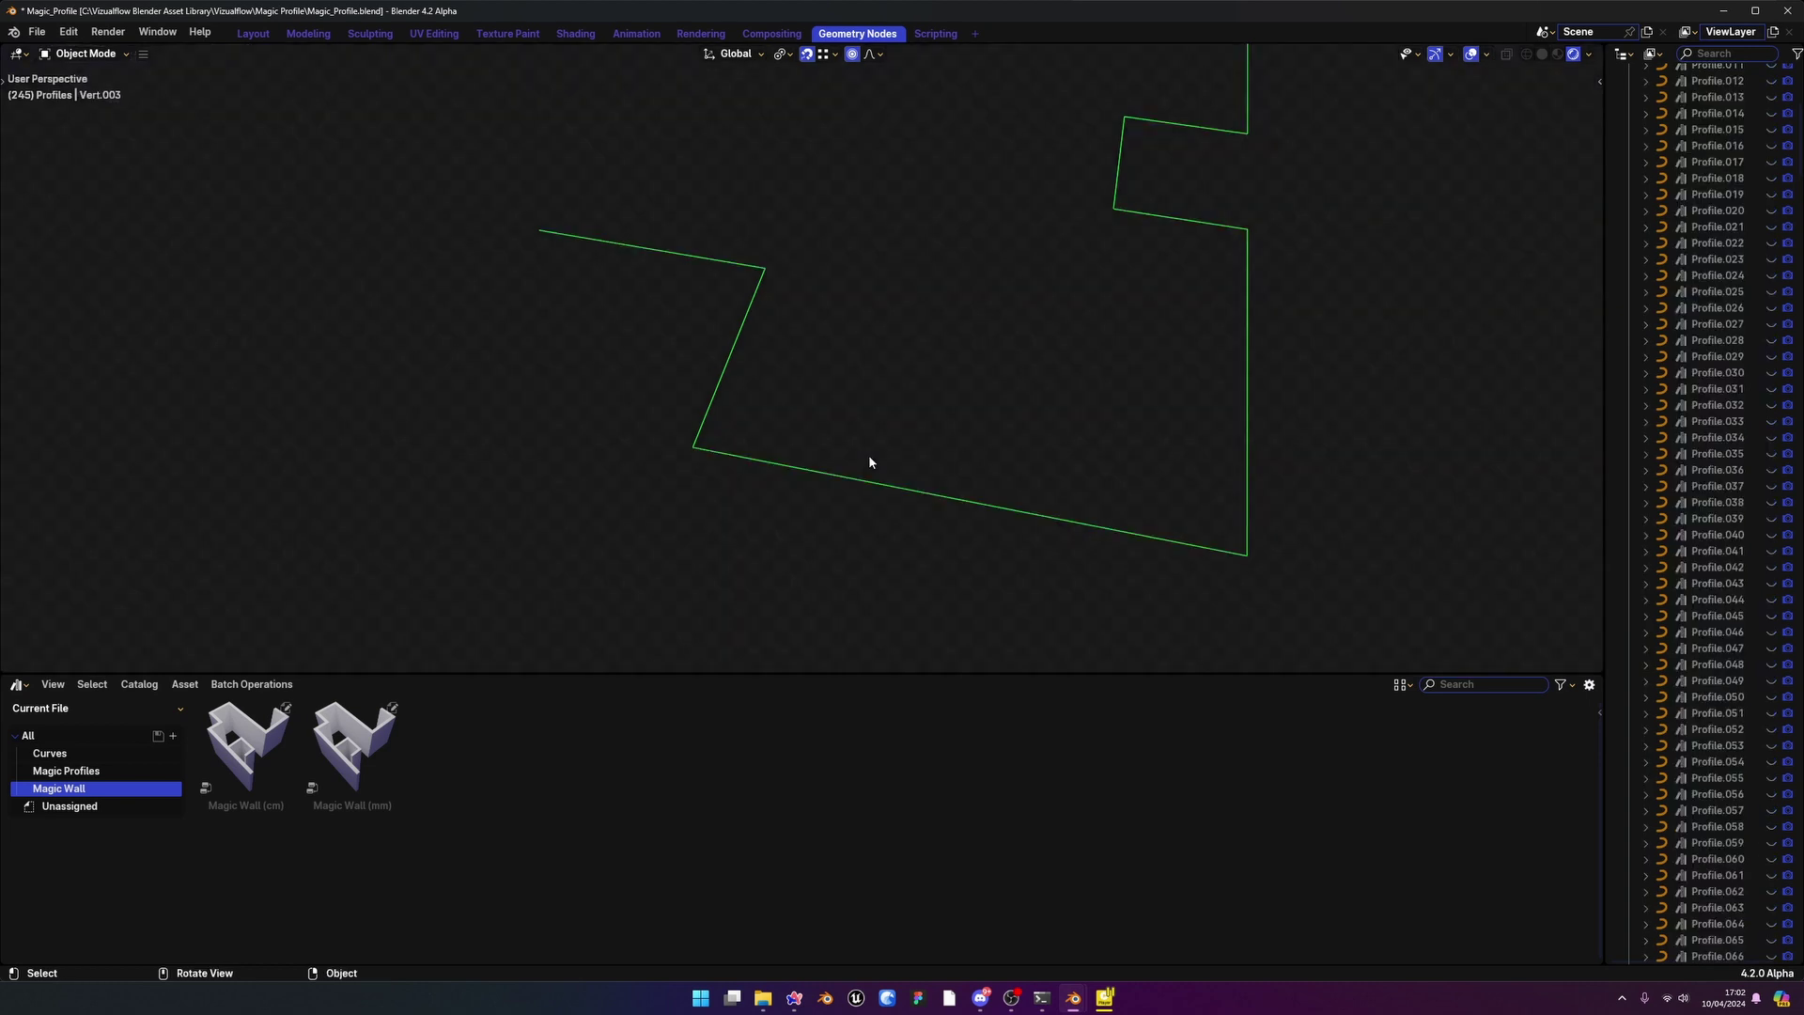
{"action": "left_click_drag", "start_coordinate": [352, 747], "coordinate": [792, 470]}
{"action": "middle_click_drag", "start_coordinate": [792, 470], "coordinate": [831, 381]}
Unhide the other objects and clear the selection
{"action": "key", "text": "alt+h"}
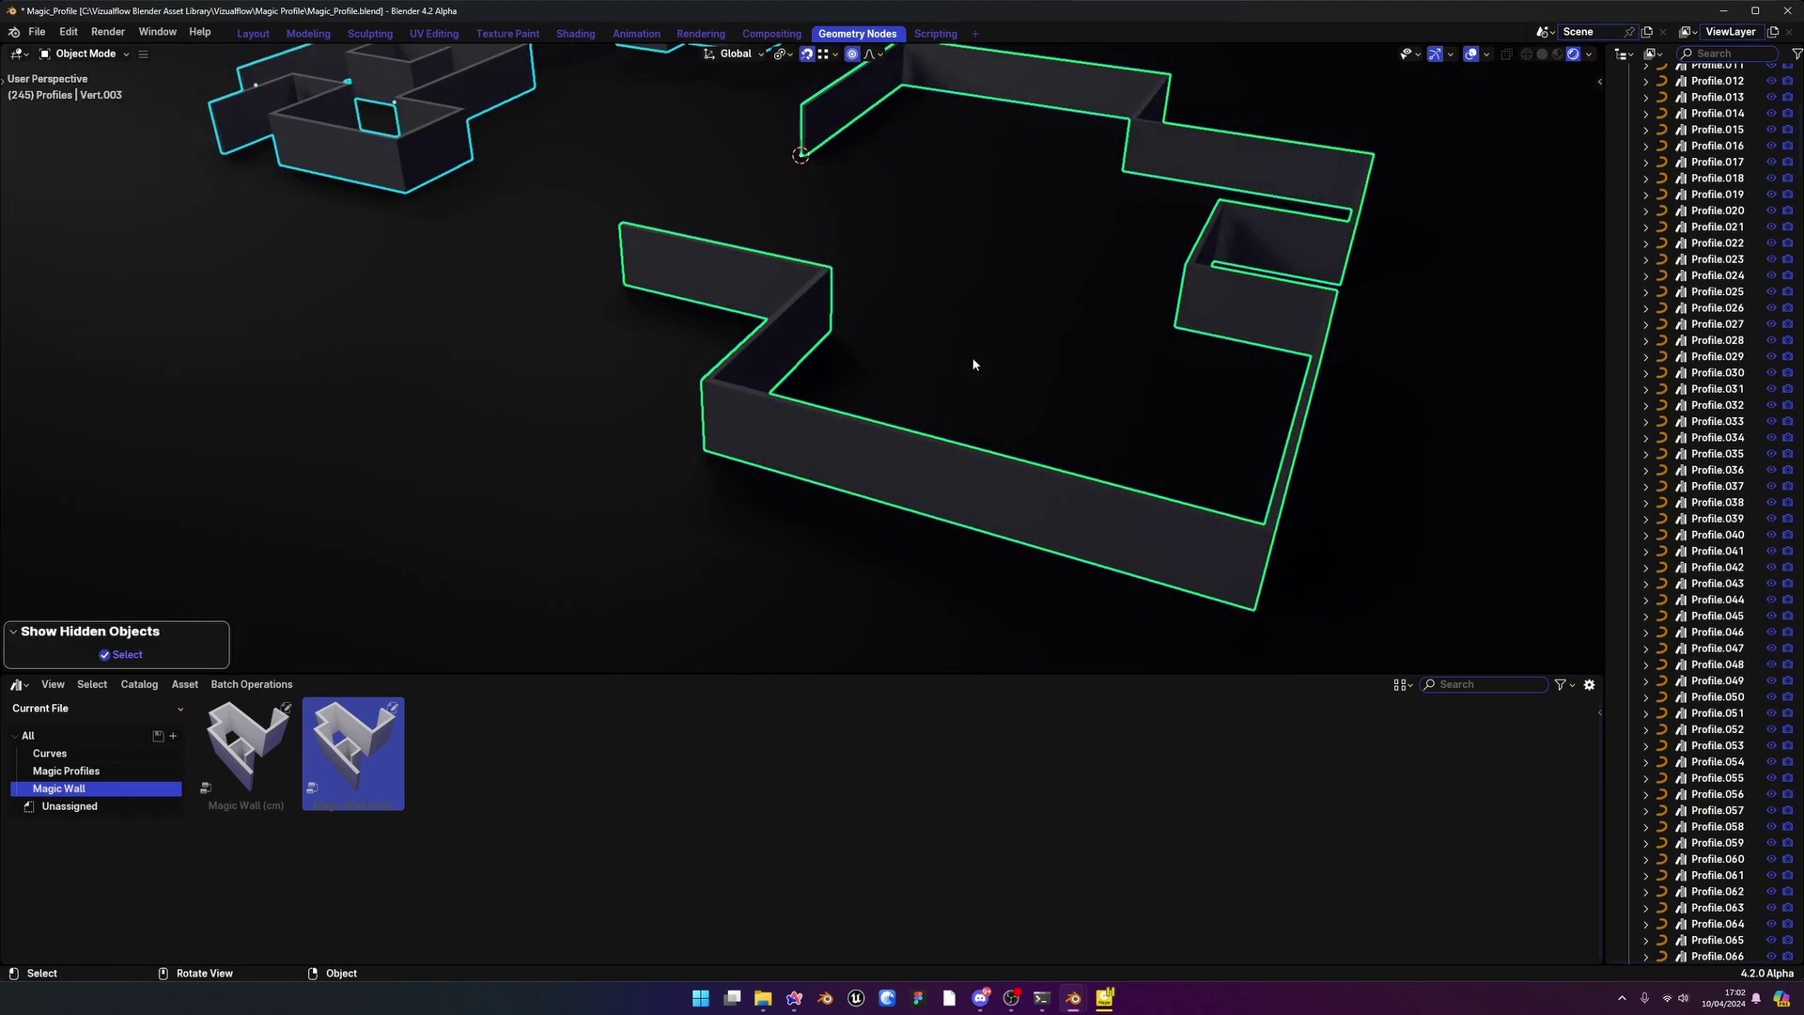
{"action": "left_click", "coordinate": [1347, 381]}
{"action": "middle_click_drag", "start_coordinate": [1347, 380], "coordinate": [827, 443]}
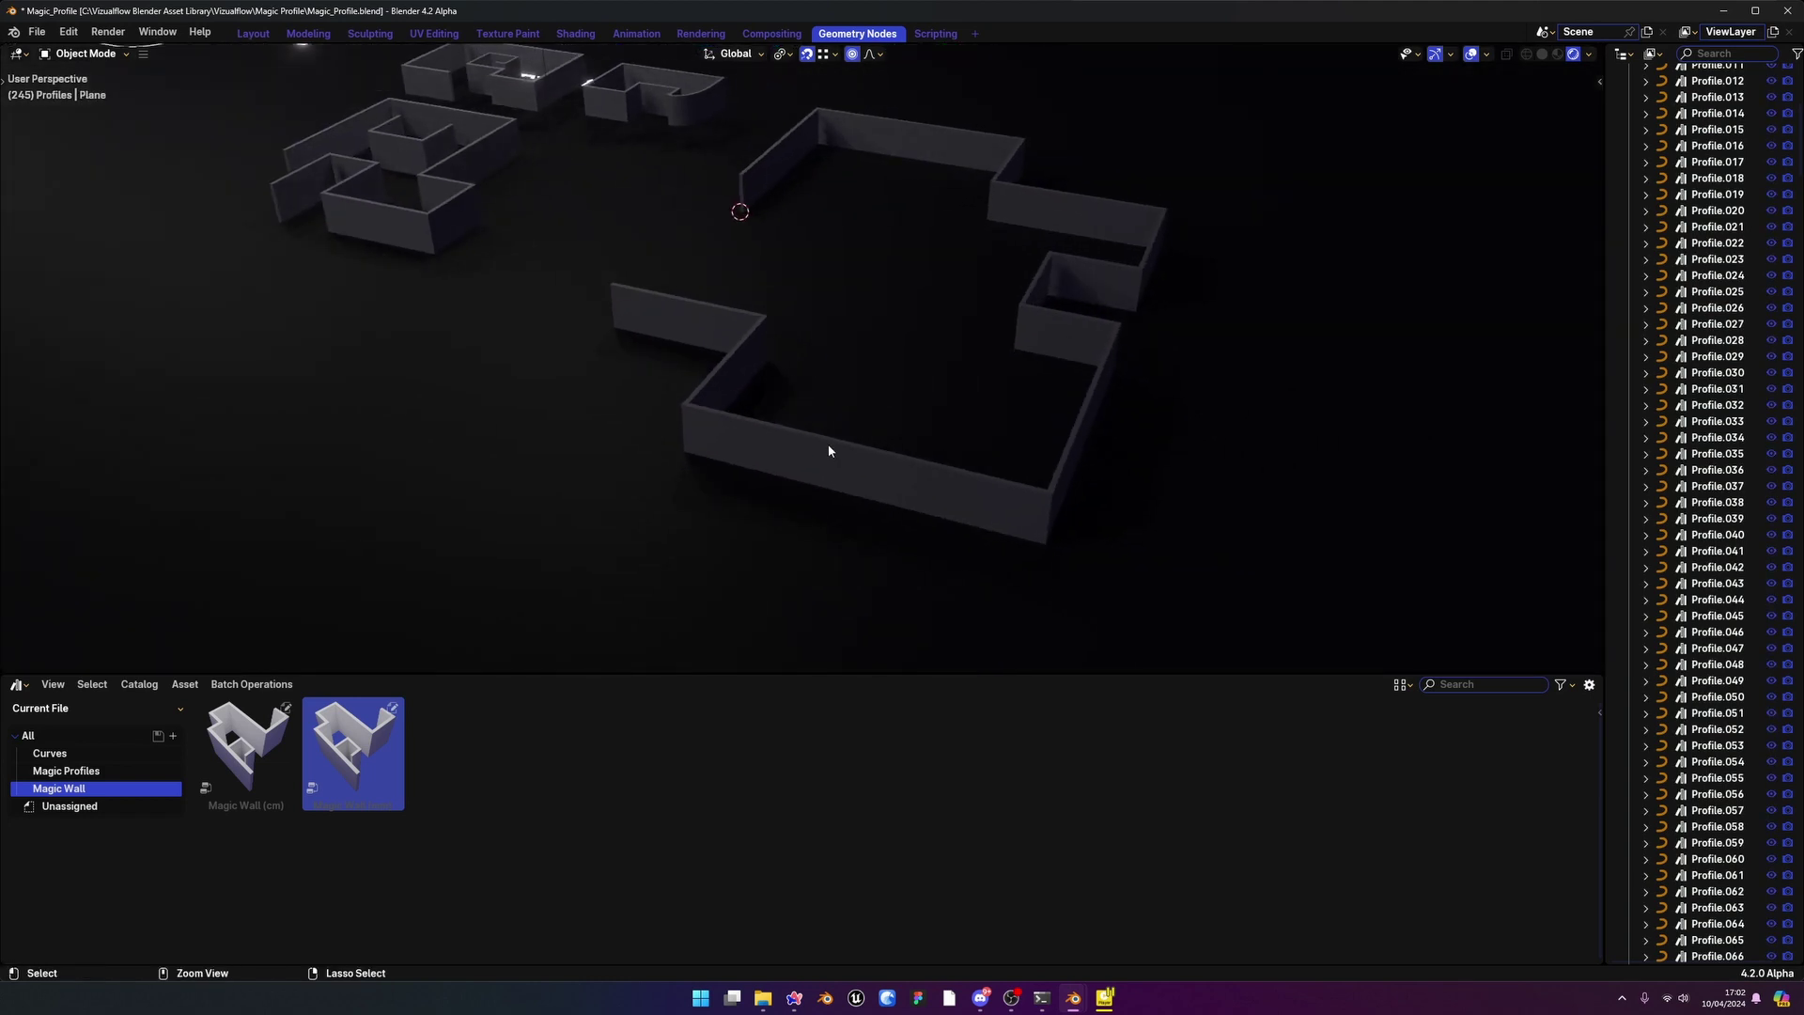
Undo the unhiding, the wall asset and the isolation to return to the bare outline
{"action": "key", "text": "ctrl+z"}
{"action": "key", "text": "ctrl+z"}
{"action": "key", "text": "ctrl+z"}
{"action": "key", "text": "ctrl+z"}
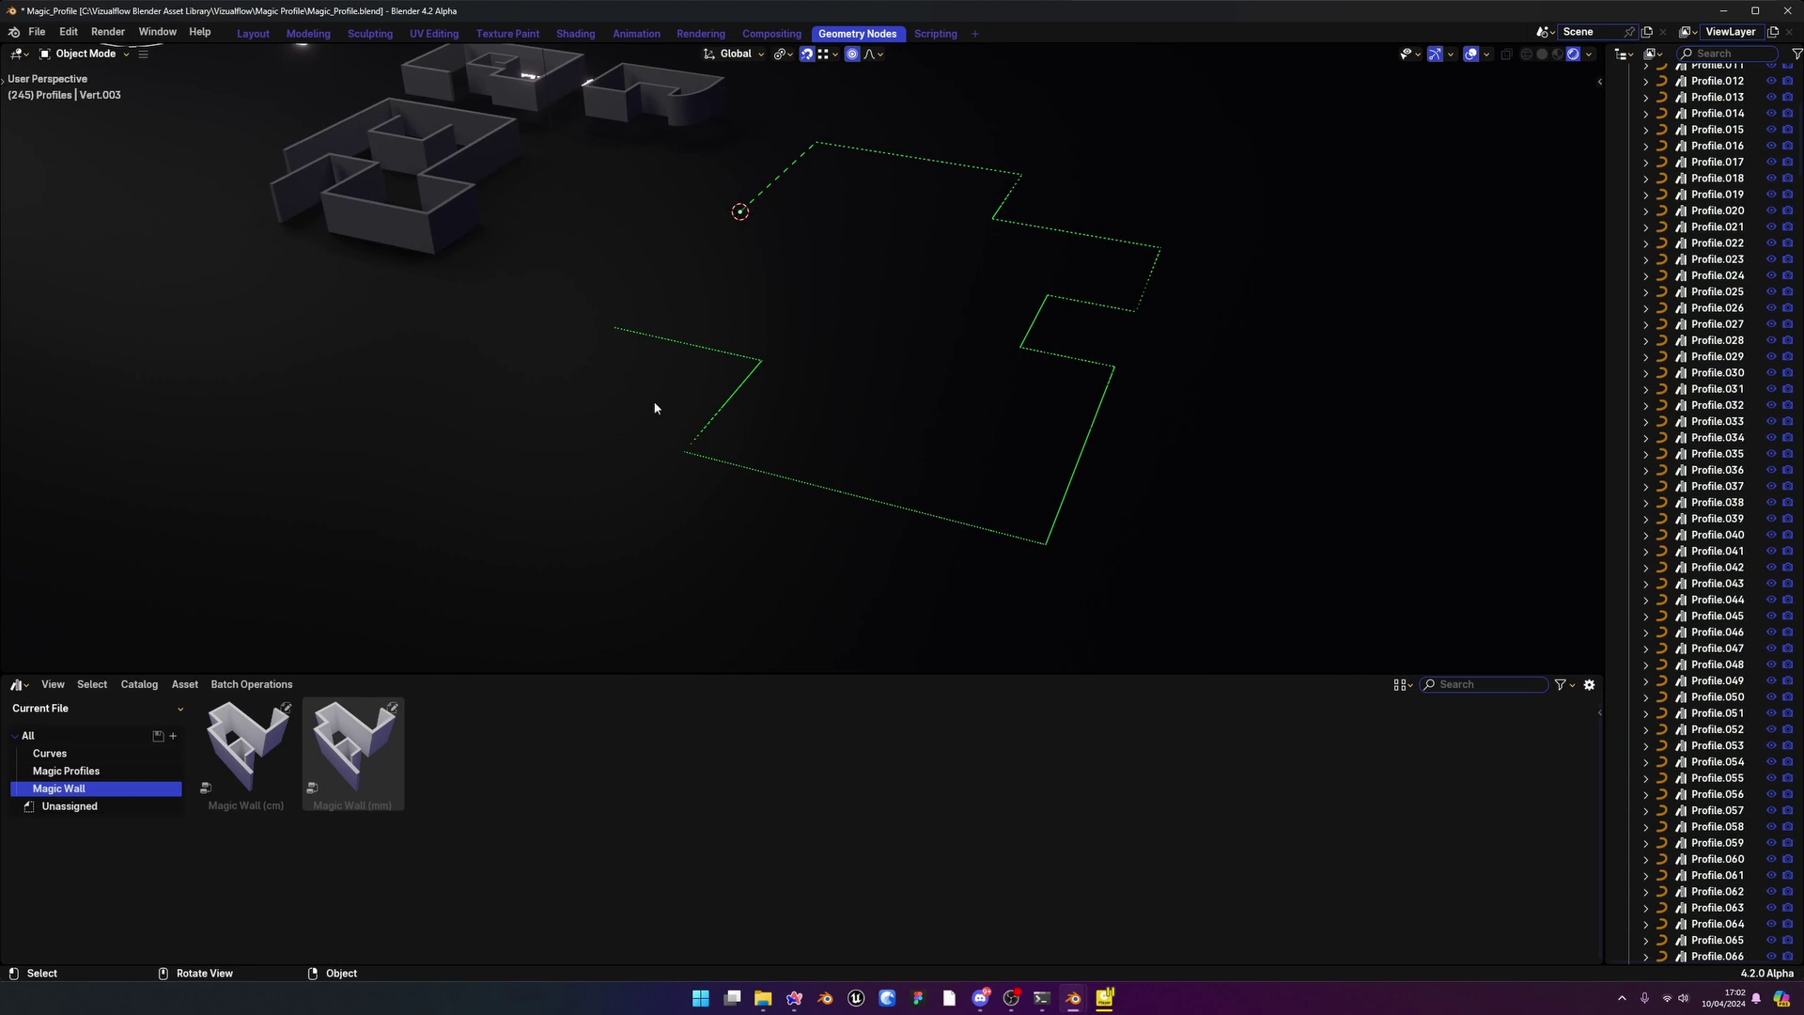
Add the Magic Wall (cm) modifier to the bare floor-plan outline
{"action": "left_click", "coordinate": [809, 484]}
{"action": "mouse_move", "coordinate": [1074, 998]}
{"action": "left_click", "coordinate": [1191, 923]}
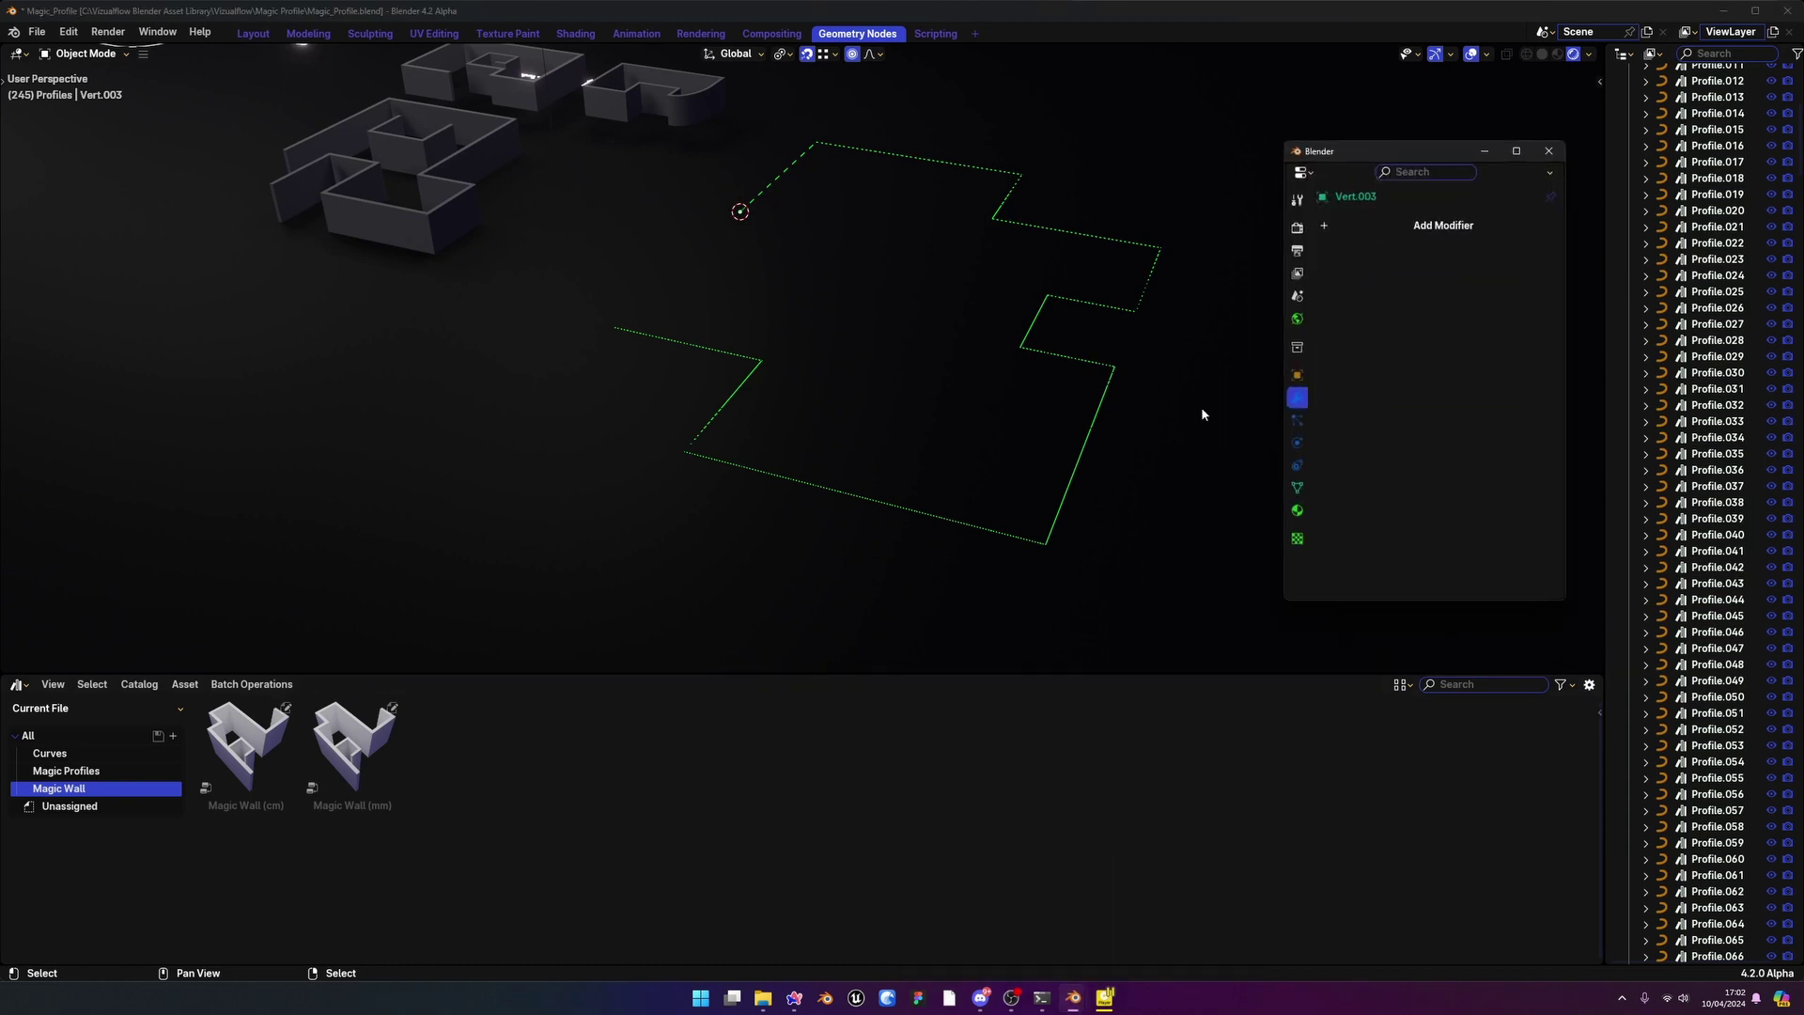
{"action": "left_click", "coordinate": [1425, 228]}
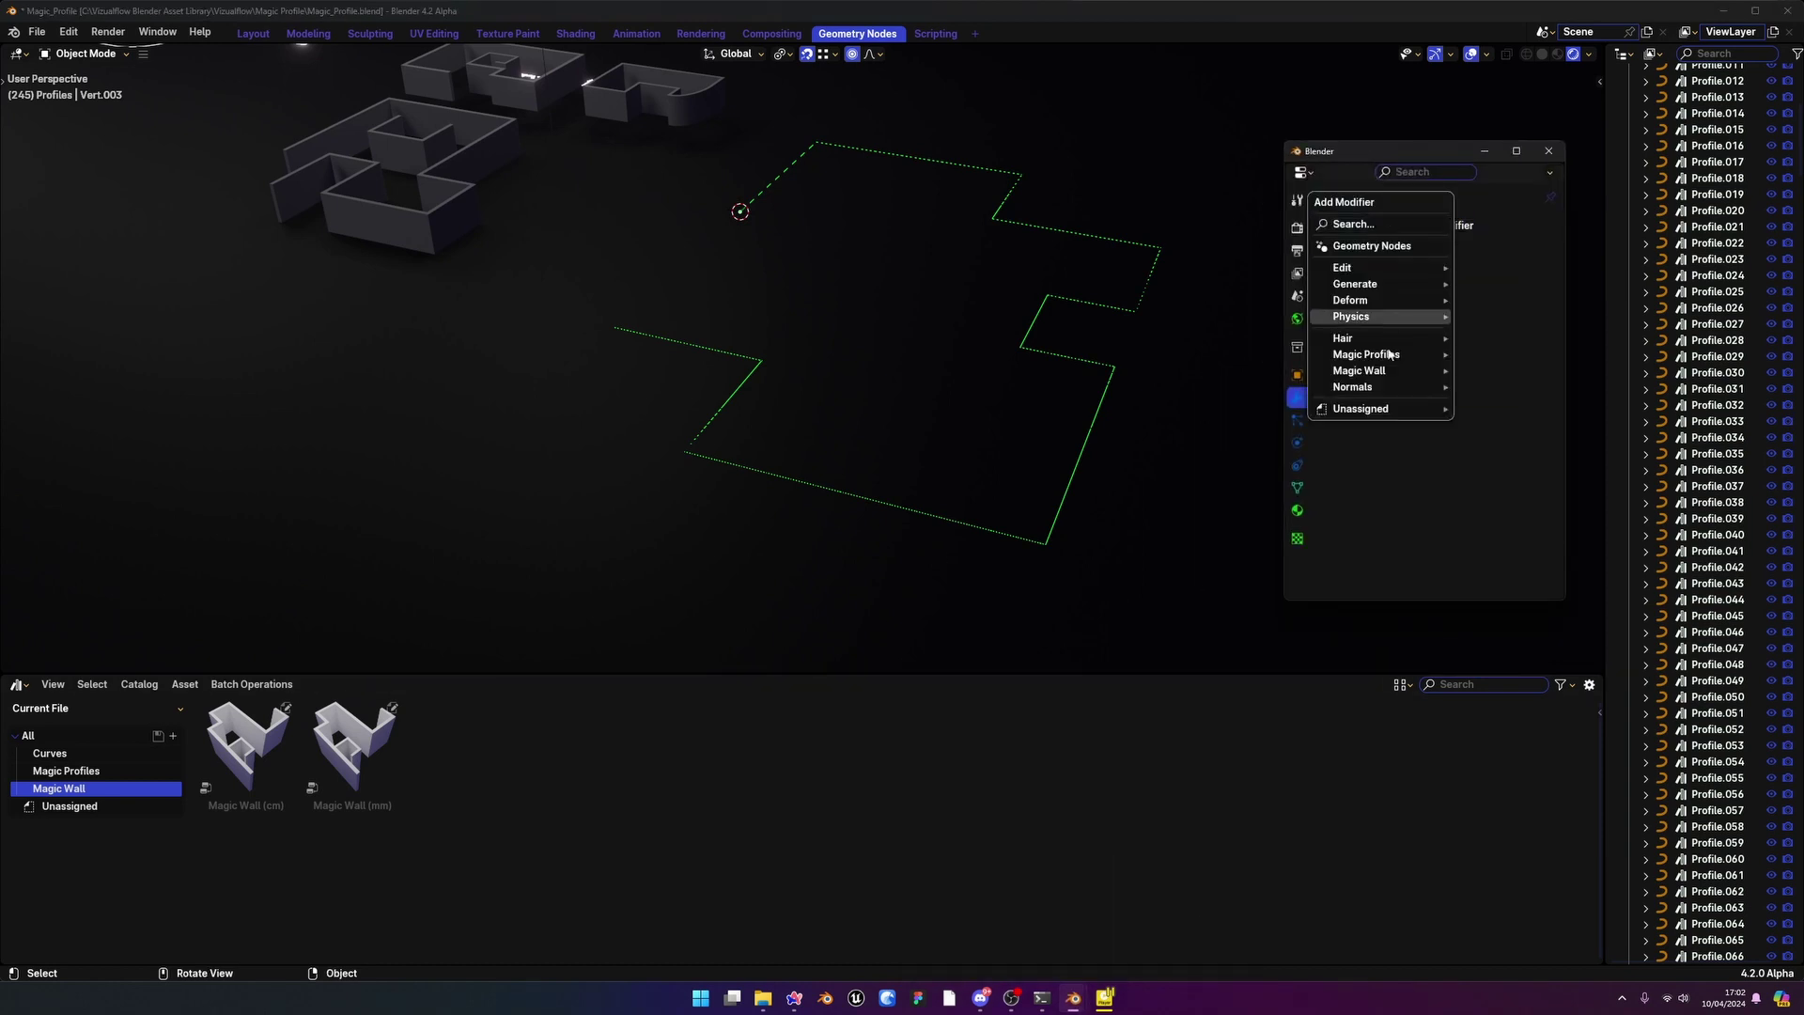
{"action": "mouse_move", "coordinate": [1376, 370]}
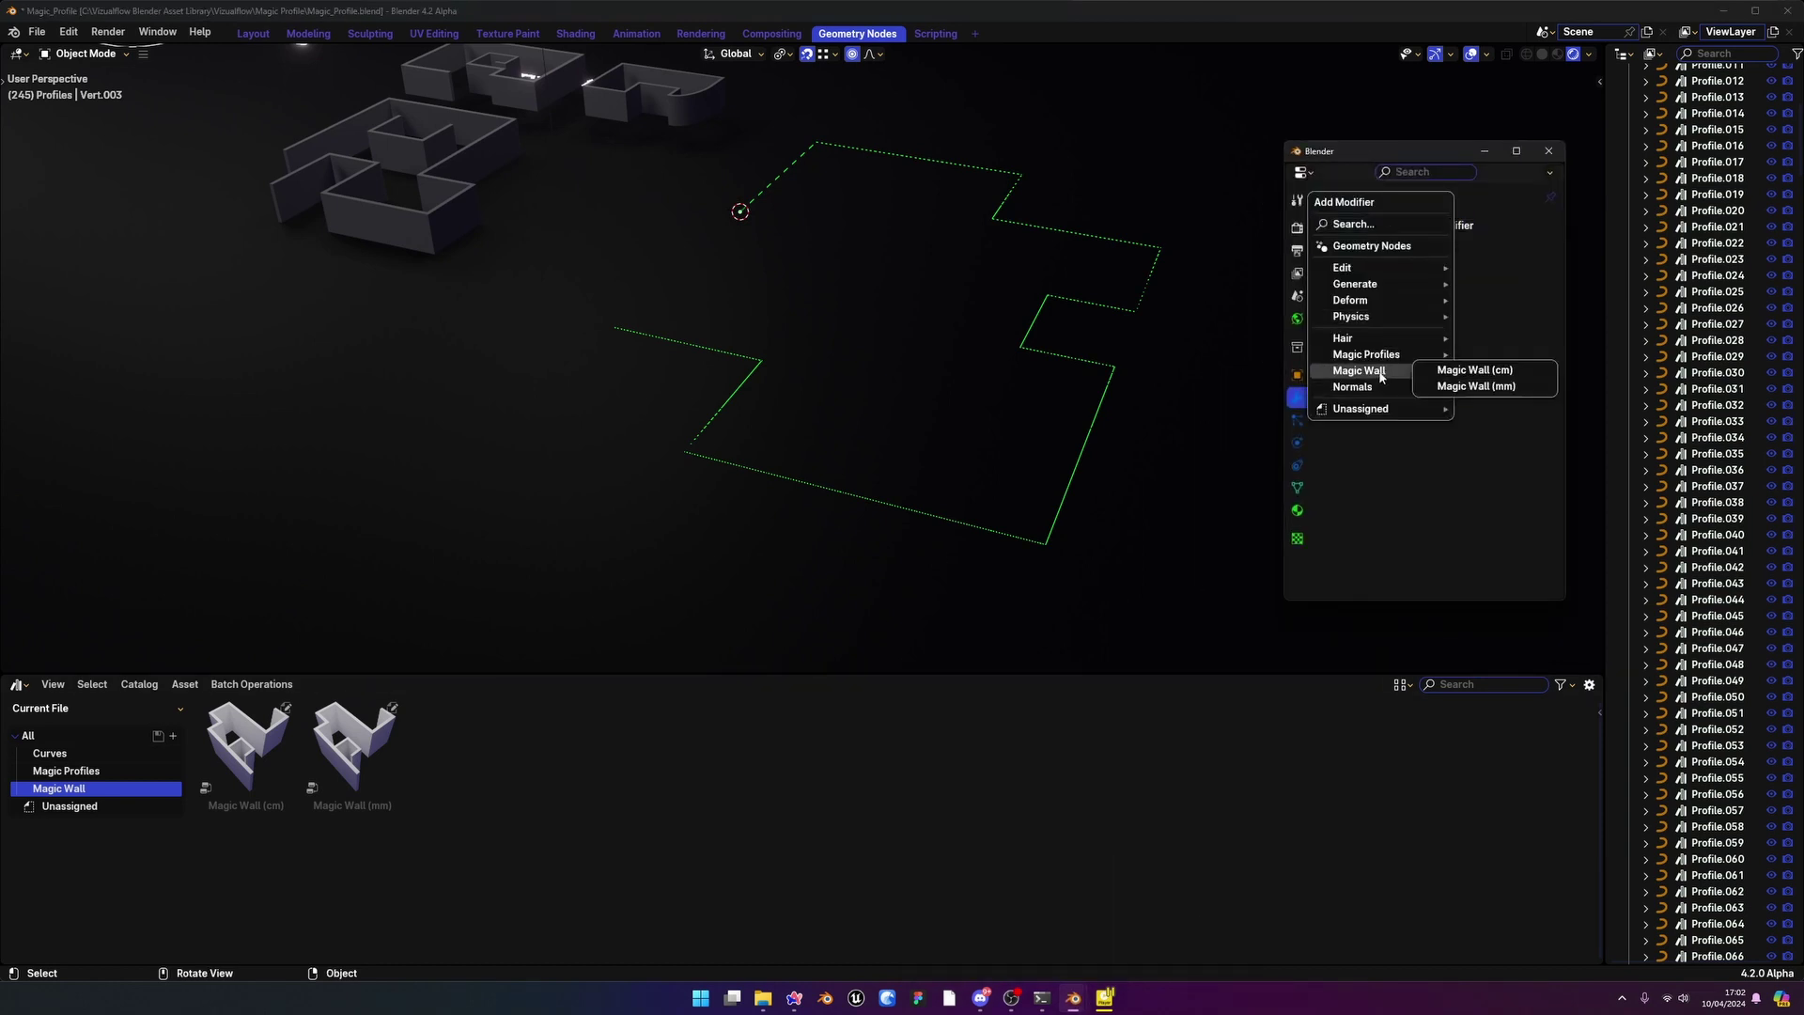
{"action": "left_click", "coordinate": [1479, 371]}
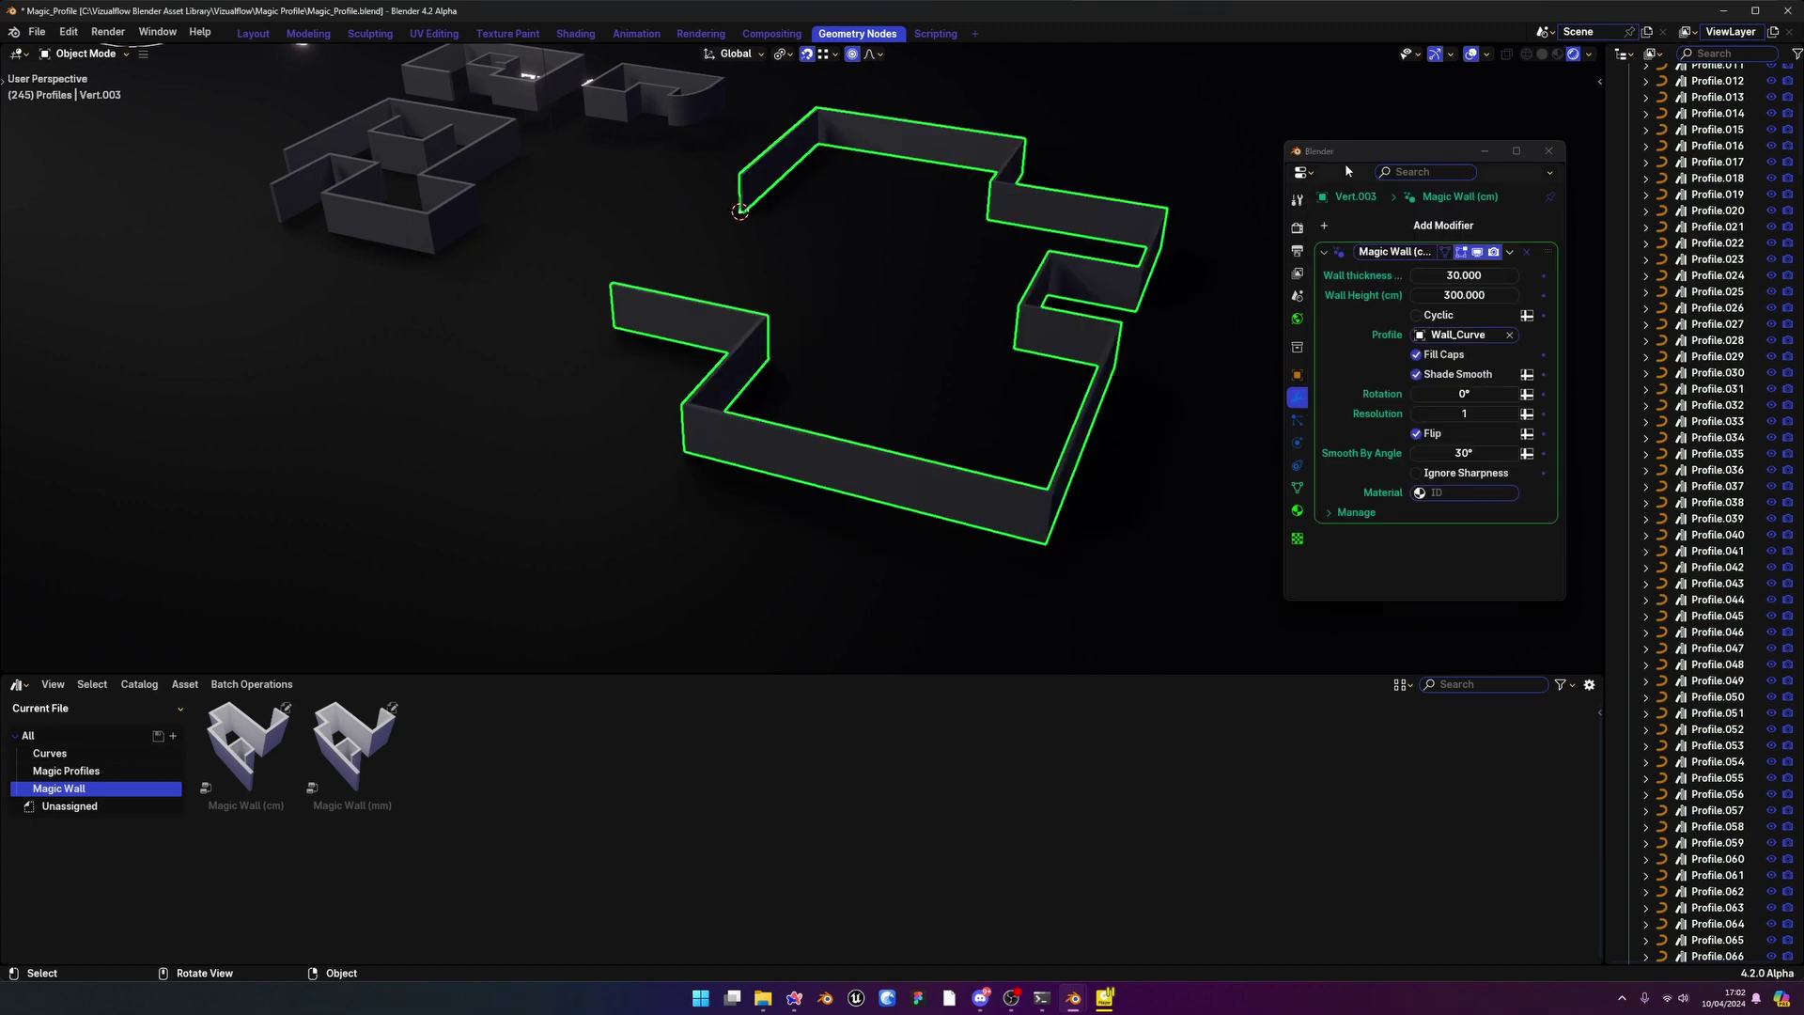
Enable Cyclic on the Magic Wall modifier to close the gap between the outline's two ends
{"action": "left_click_drag", "start_coordinate": [1372, 151], "coordinate": [1438, 131]}
{"action": "scroll", "coordinate": [1045, 501], "scroll_direction": "up", "scroll_amount": 3}
{"action": "middle_click_drag", "start_coordinate": [1071, 446], "coordinate": [1137, 473], "text": "shift"}
{"action": "middle_click_drag", "start_coordinate": [1100, 460], "coordinate": [1138, 523]}
{"action": "middle_click_drag", "start_coordinate": [1058, 259], "coordinate": [1107, 483], "text": "shift"}
{"action": "left_click", "coordinate": [1482, 295]}
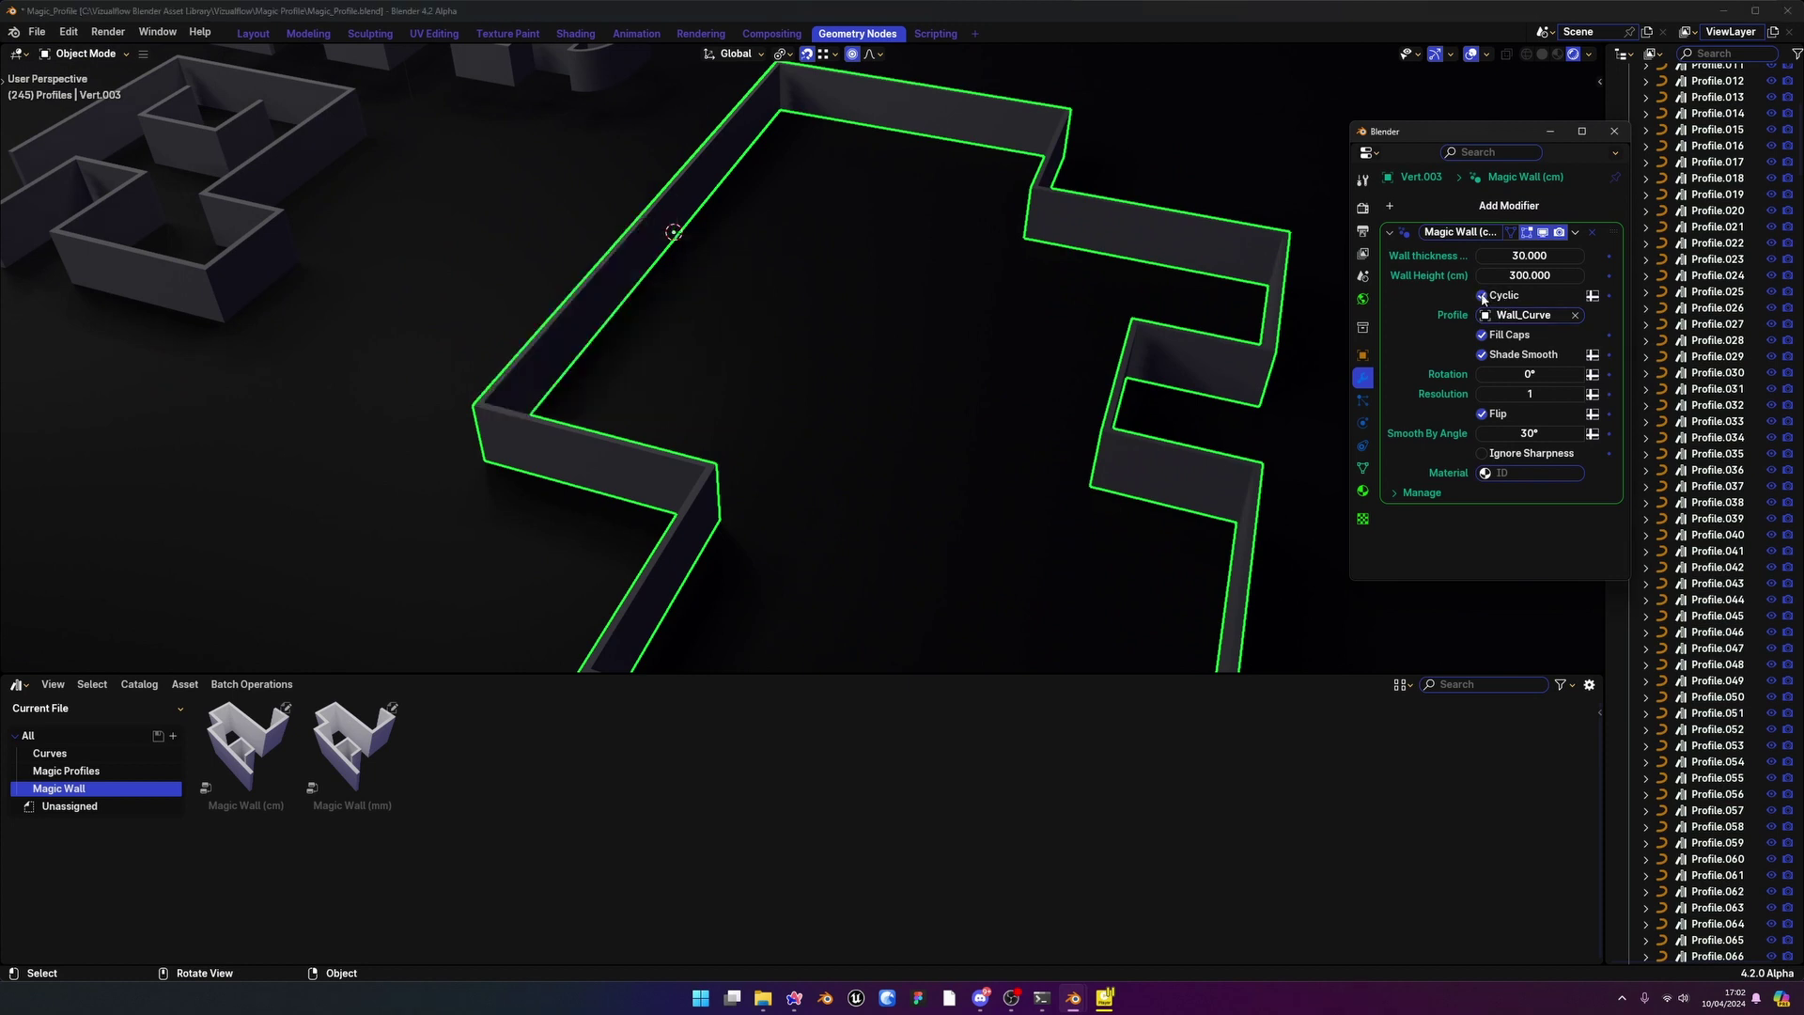
Set the Magic Wall thickness to 60 cm and examine the thicker walls
{"action": "scroll", "coordinate": [776, 336], "scroll_direction": "down", "scroll_amount": 3}
{"action": "middle_click_drag", "start_coordinate": [776, 336], "coordinate": [1034, 329]}
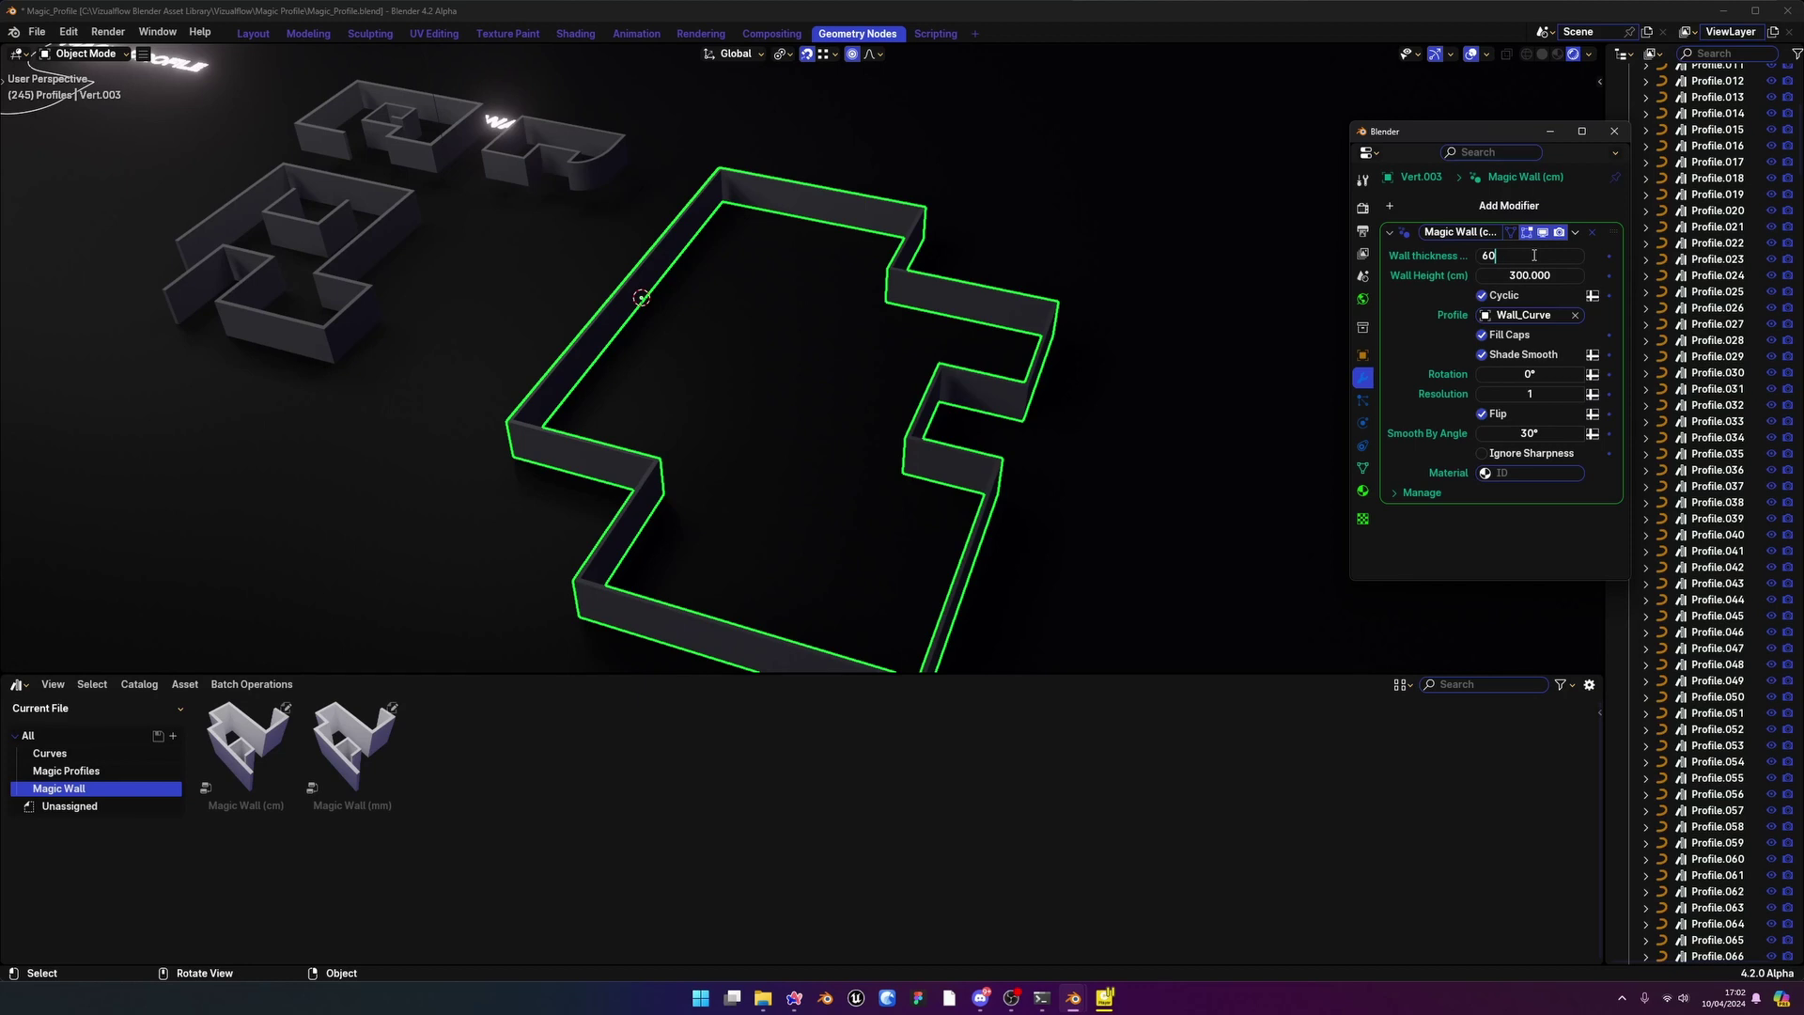
{"action": "key", "text": "Return"}
{"action": "scroll", "coordinate": [923, 560], "scroll_direction": "up", "scroll_amount": 2}
{"action": "middle_click_drag", "start_coordinate": [975, 437], "coordinate": [1014, 366], "text": "shift"}
{"action": "scroll", "coordinate": [973, 308], "scroll_direction": "up", "scroll_amount": 4}
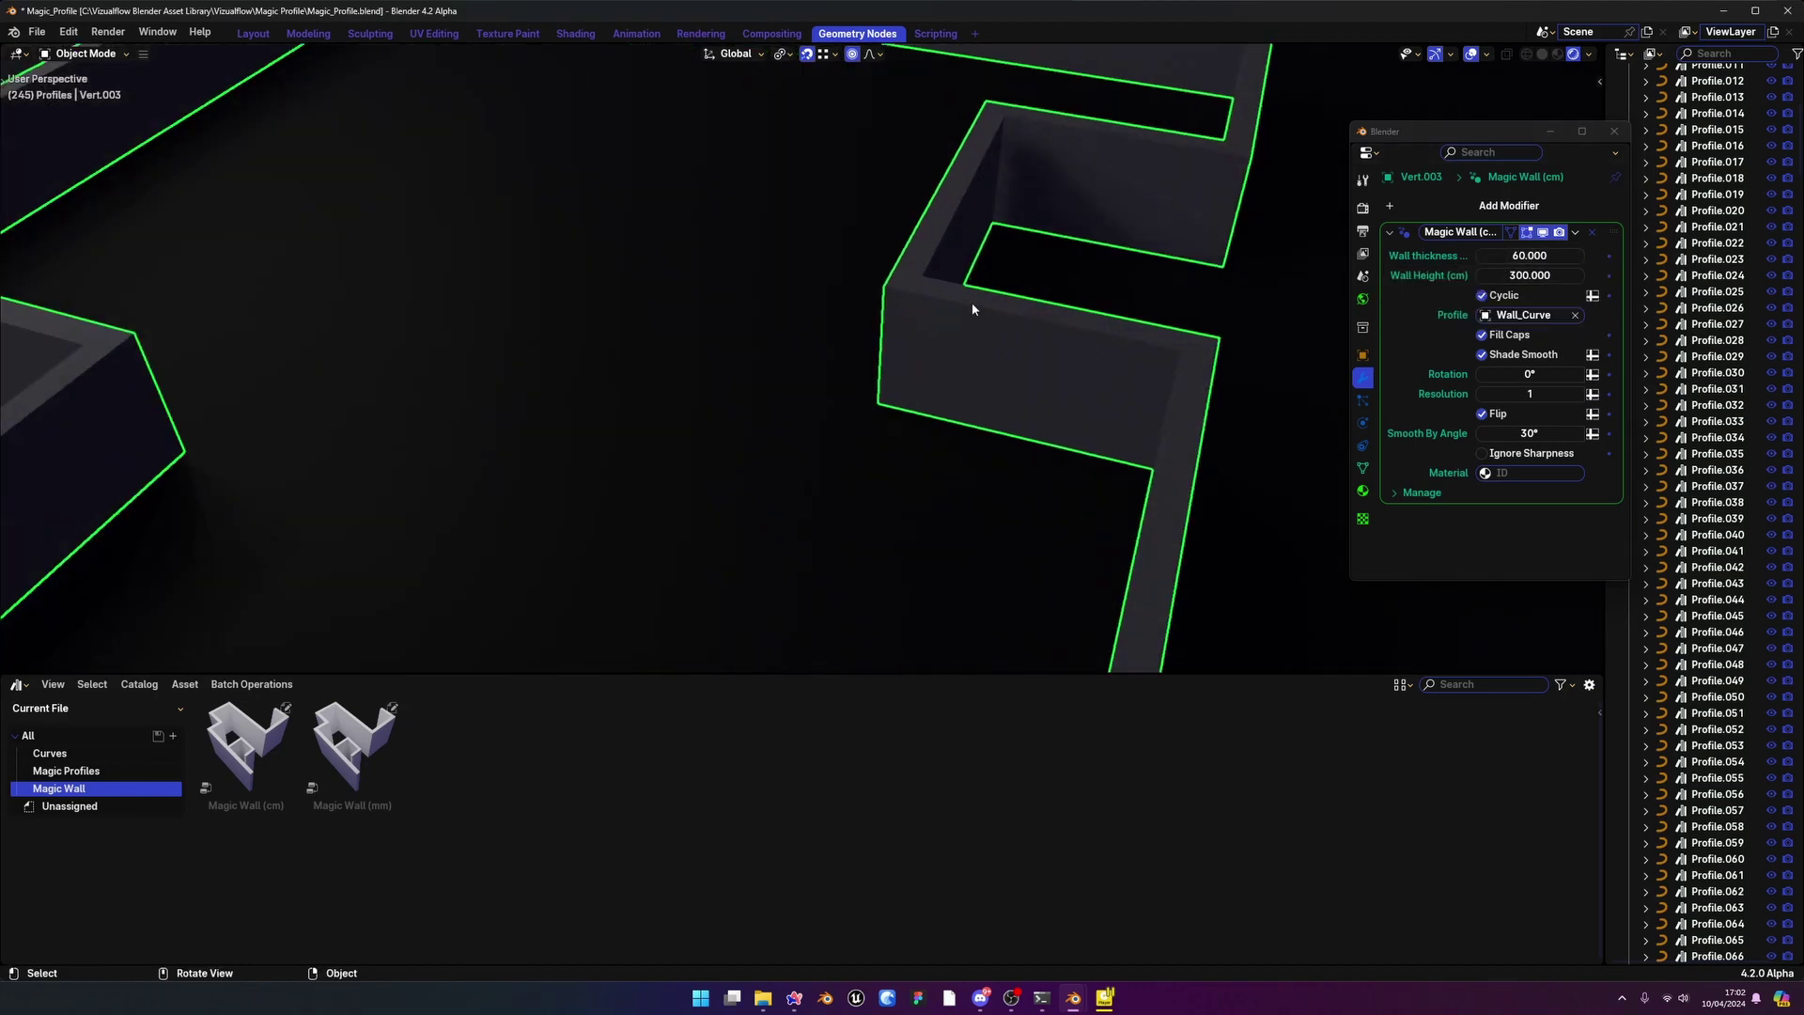
{"action": "middle_click_drag", "start_coordinate": [972, 308], "coordinate": [865, 338]}
{"action": "scroll", "coordinate": [752, 362], "scroll_direction": "down", "scroll_amount": 4}
{"action": "scroll", "coordinate": [689, 376], "scroll_direction": "up", "scroll_amount": 1}
Round the two front corners of the wall outline in Edit Mode with a multi-segment vertex bevel
{"action": "key", "text": "Tab"}
{"action": "middle_click_drag", "start_coordinate": [672, 428], "coordinate": [799, 357]}
{"action": "scroll", "coordinate": [713, 516], "scroll_direction": "up", "scroll_amount": 4}
{"action": "middle_click_drag", "start_coordinate": [713, 516], "coordinate": [888, 372]}
{"action": "left_click", "coordinate": [705, 614]}
{"action": "scroll", "coordinate": [793, 584], "scroll_direction": "down", "scroll_amount": 4}
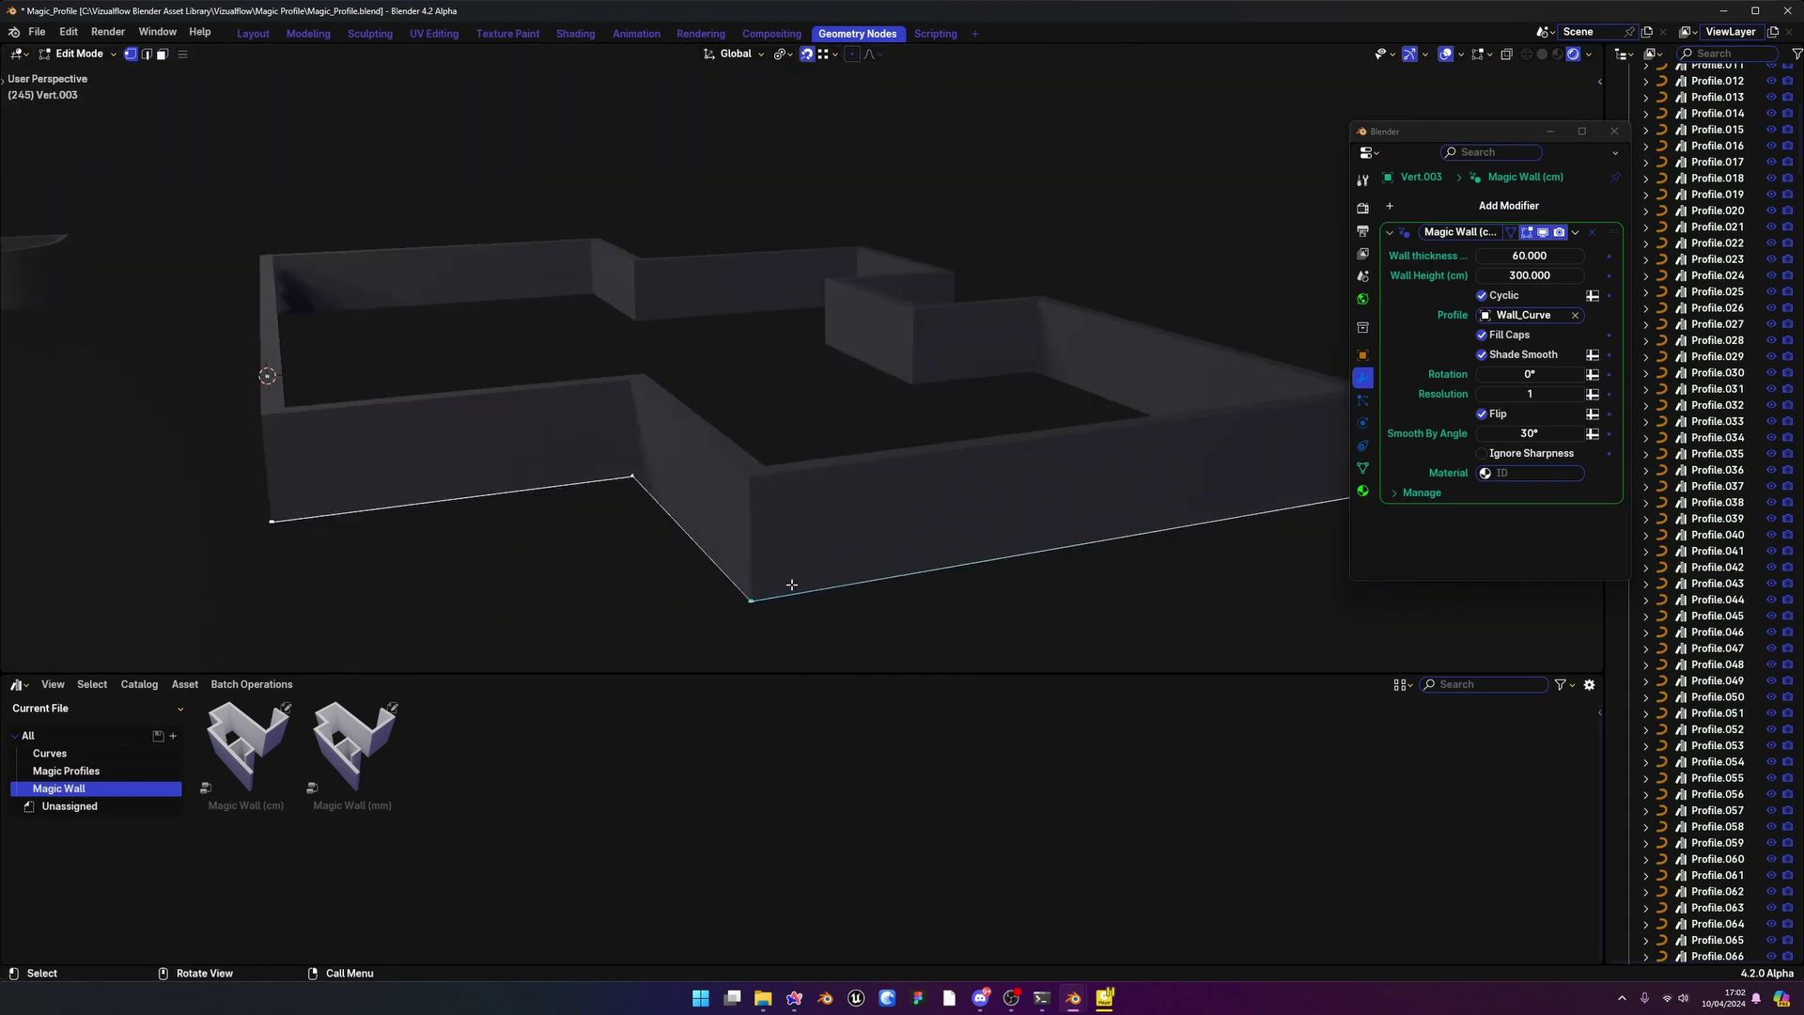
{"action": "key", "text": "ctrl+shift+b"}
{"action": "scroll", "coordinate": [963, 583], "scroll_direction": "up", "scroll_amount": 20}
{"action": "left_click", "coordinate": [994, 523]}
{"action": "middle_click_drag", "start_coordinate": [995, 524], "coordinate": [1072, 470]}
{"action": "middle_click_drag", "start_coordinate": [1213, 479], "coordinate": [781, 347]}
{"action": "middle_click_drag", "start_coordinate": [846, 488], "coordinate": [946, 539], "text": "shift"}
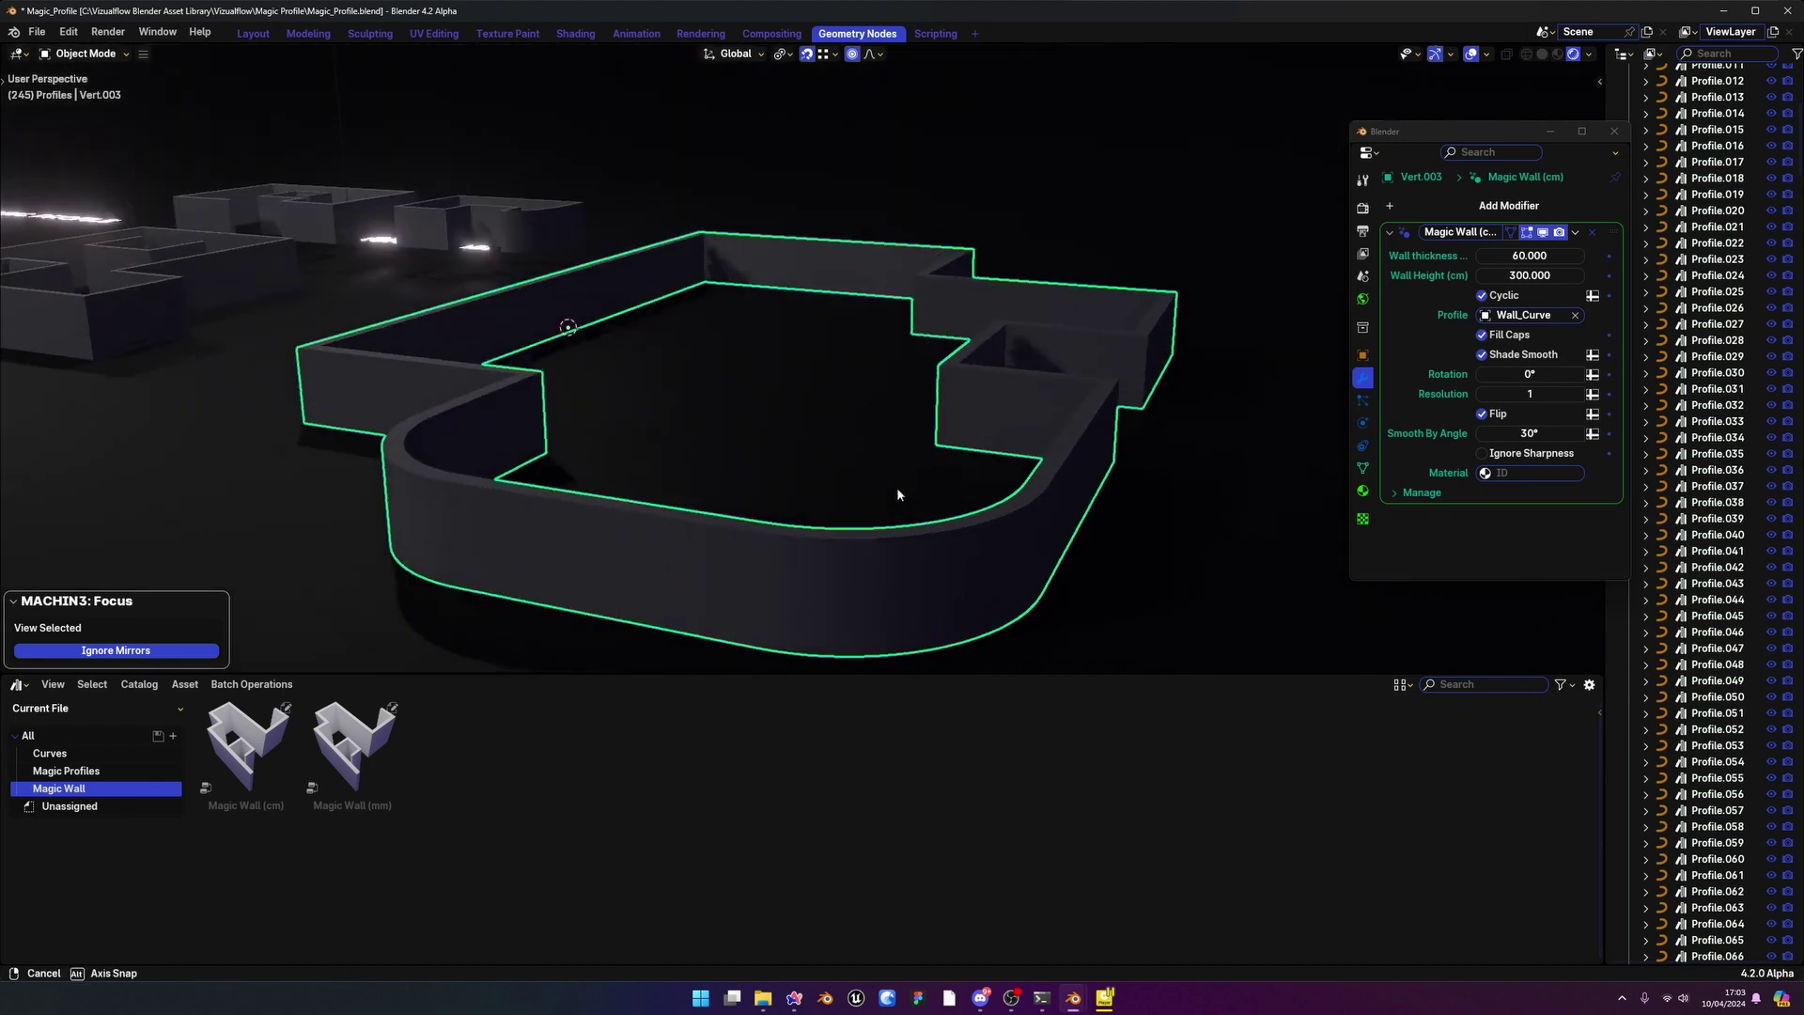
Set the Magic Wall height to 600 cm
{"action": "scroll", "coordinate": [859, 556], "scroll_direction": "down", "scroll_amount": 4}
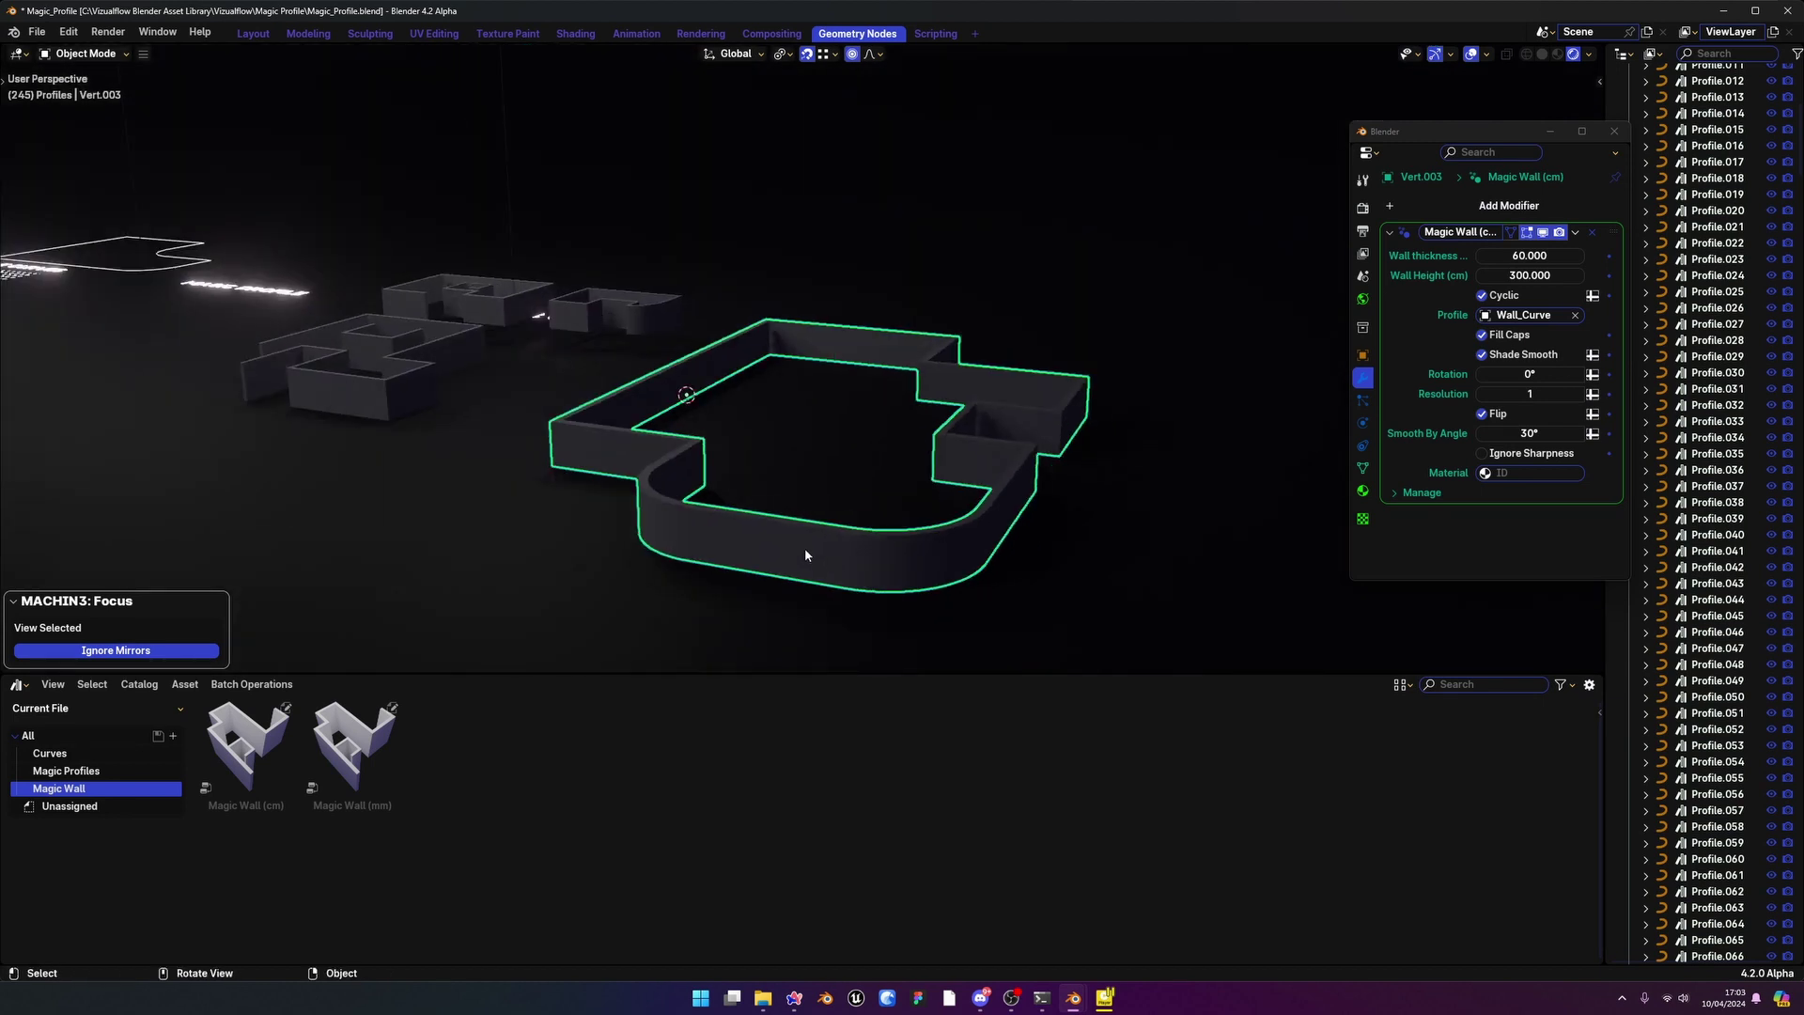
{"action": "left_click", "coordinate": [1528, 275]}
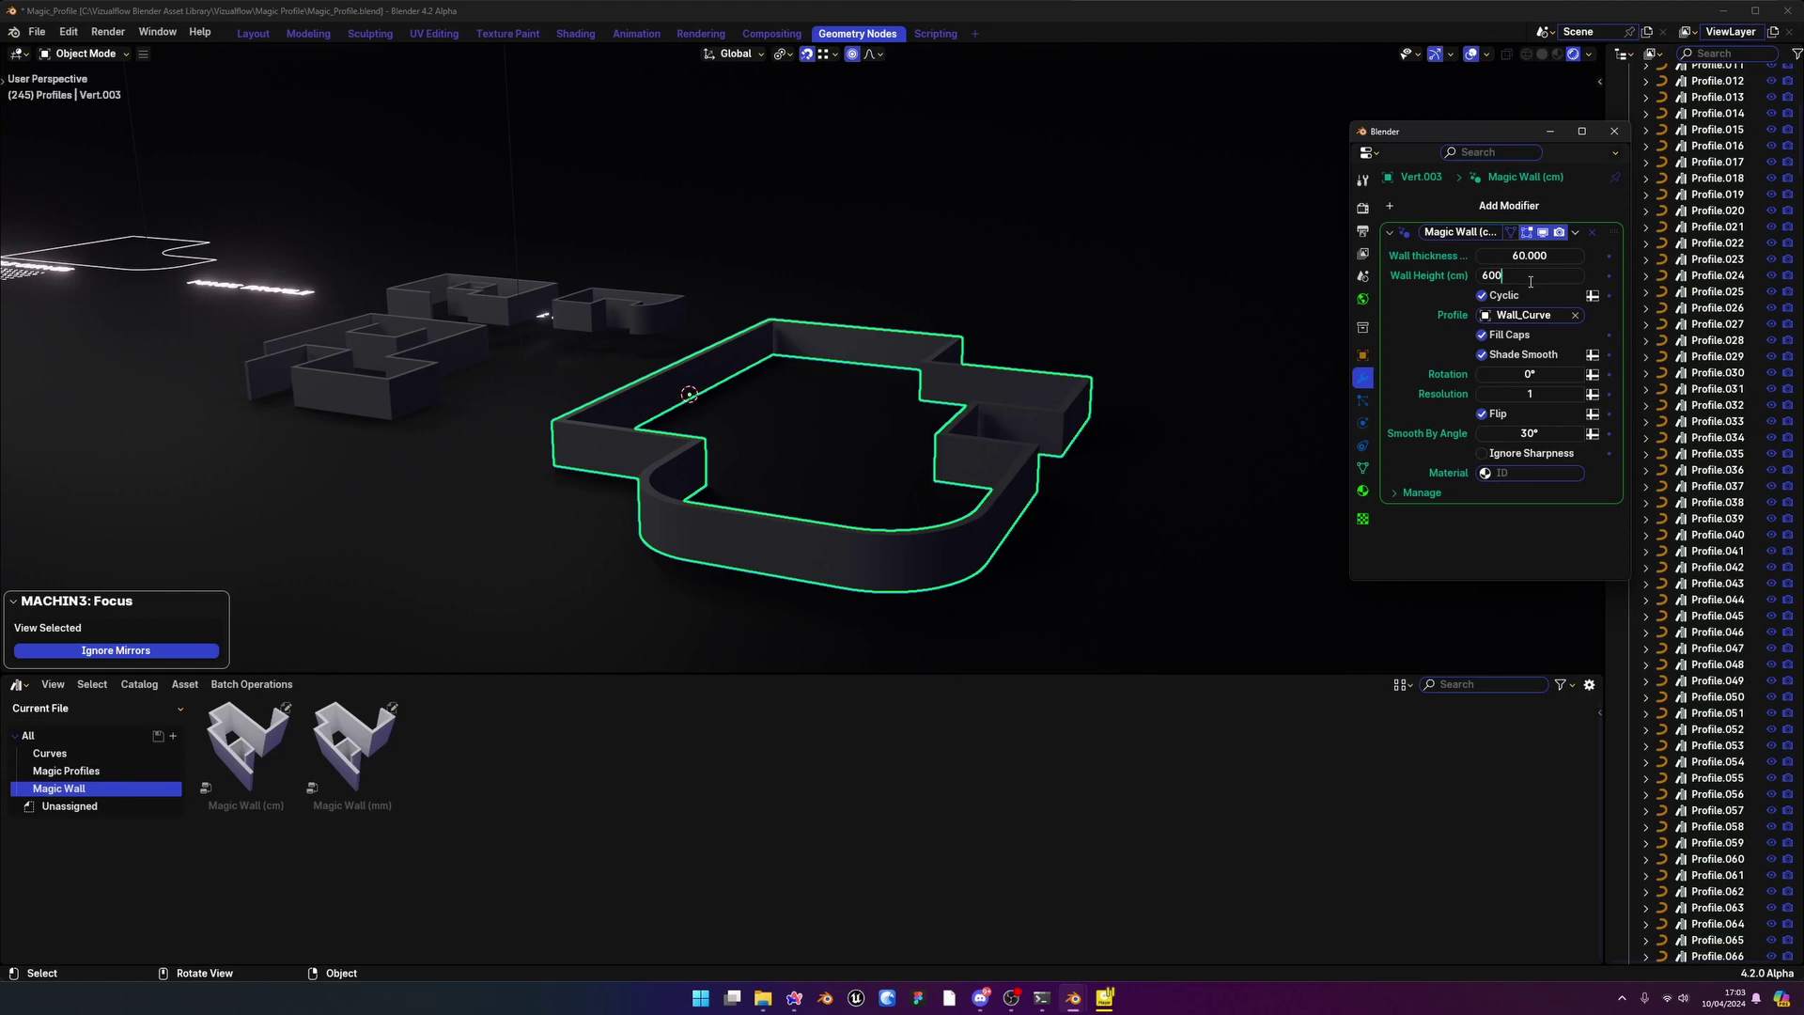
{"action": "key", "text": "Return"}
{"action": "middle_click_drag", "start_coordinate": [1080, 441], "coordinate": [840, 455]}
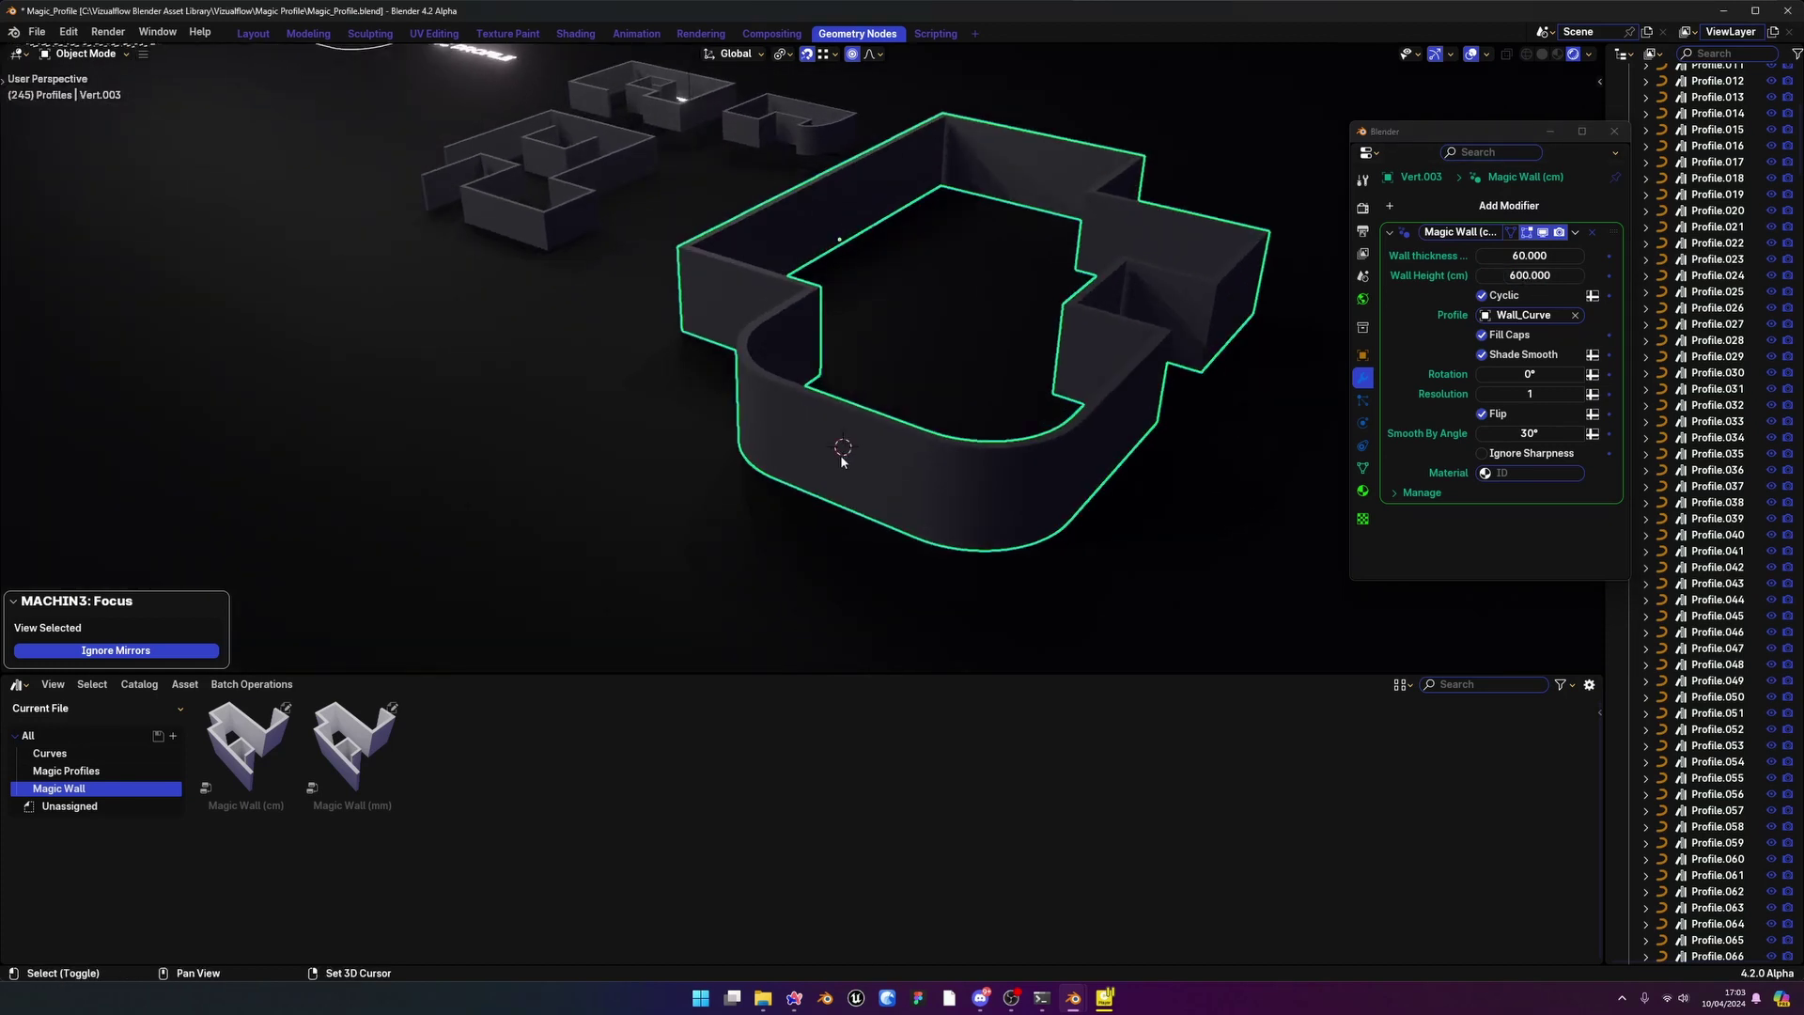
Add a 200 cm mesh cube at the 3D cursor on the front wall's outer face
{"action": "key", "text": "shift+a"}
{"action": "mouse_move", "coordinate": [840, 457]}
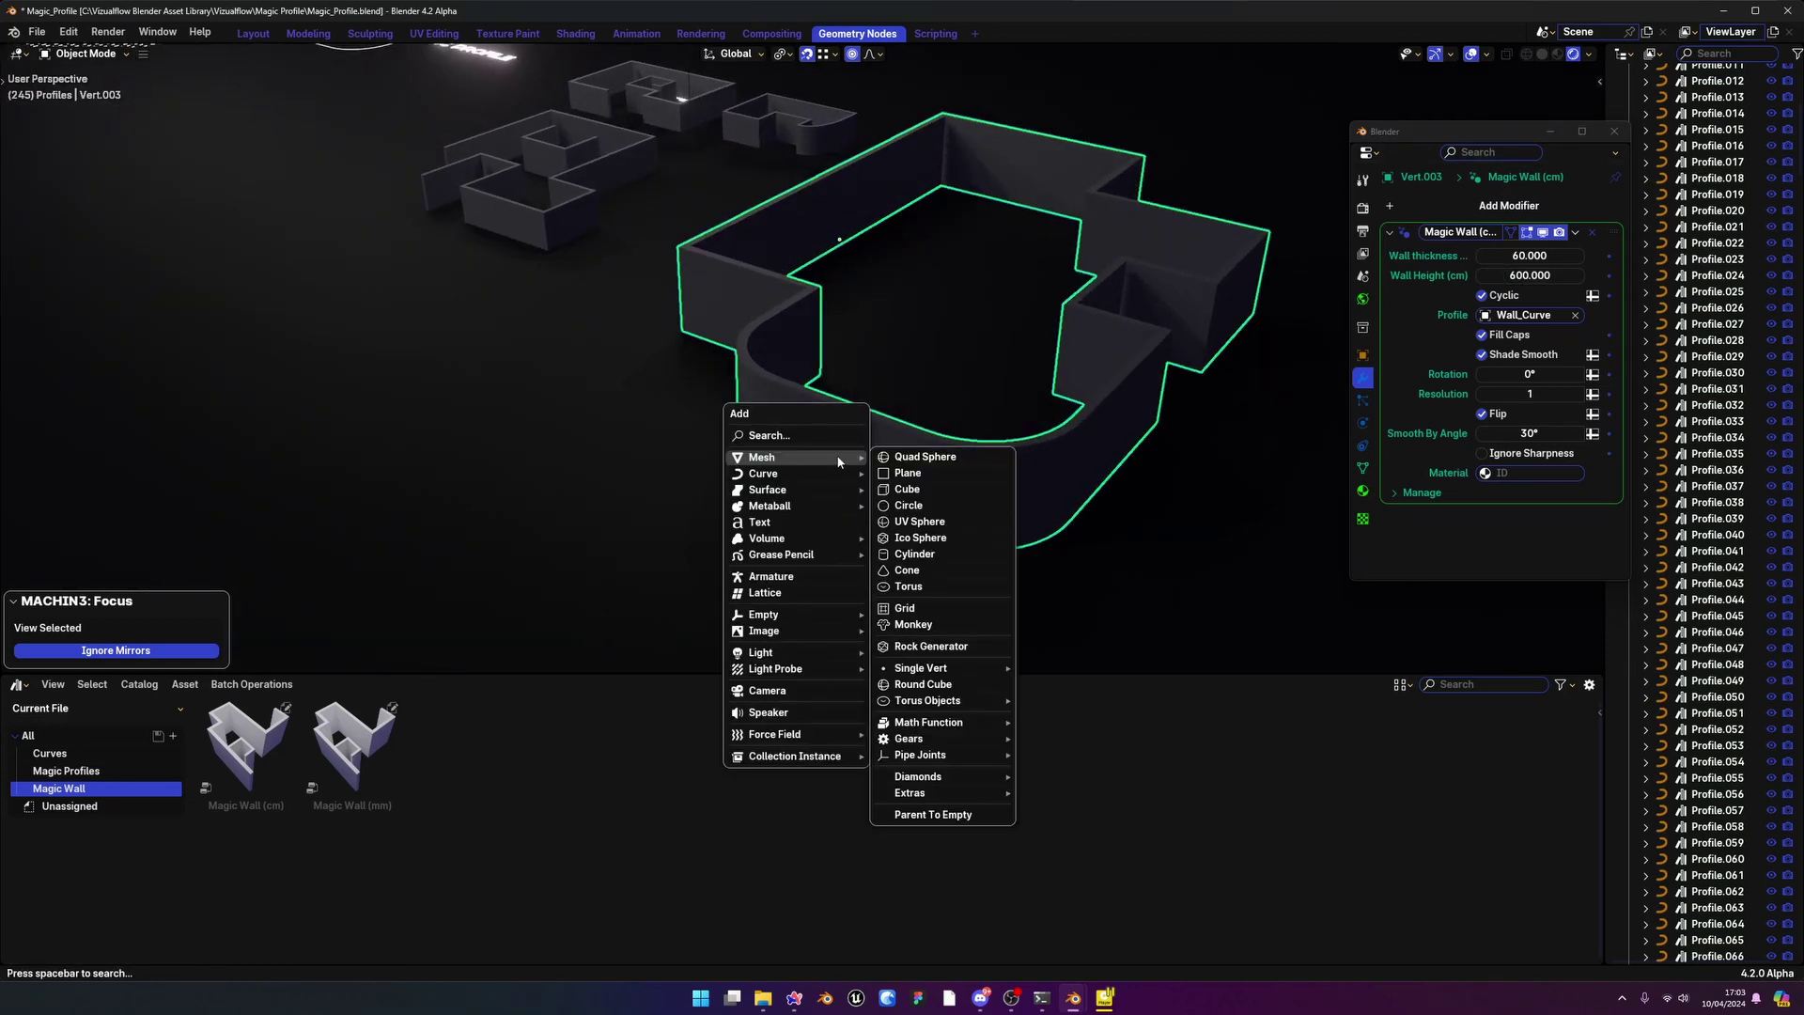
{"action": "left_click", "coordinate": [942, 490]}
{"action": "key", "text": "KP_Decimal"}
Stretch the cube along Z and lower it about 65 cm to make a door-shaped cutter near the wall's base
{"action": "key", "text": "s"}
{"action": "key", "text": "z"}
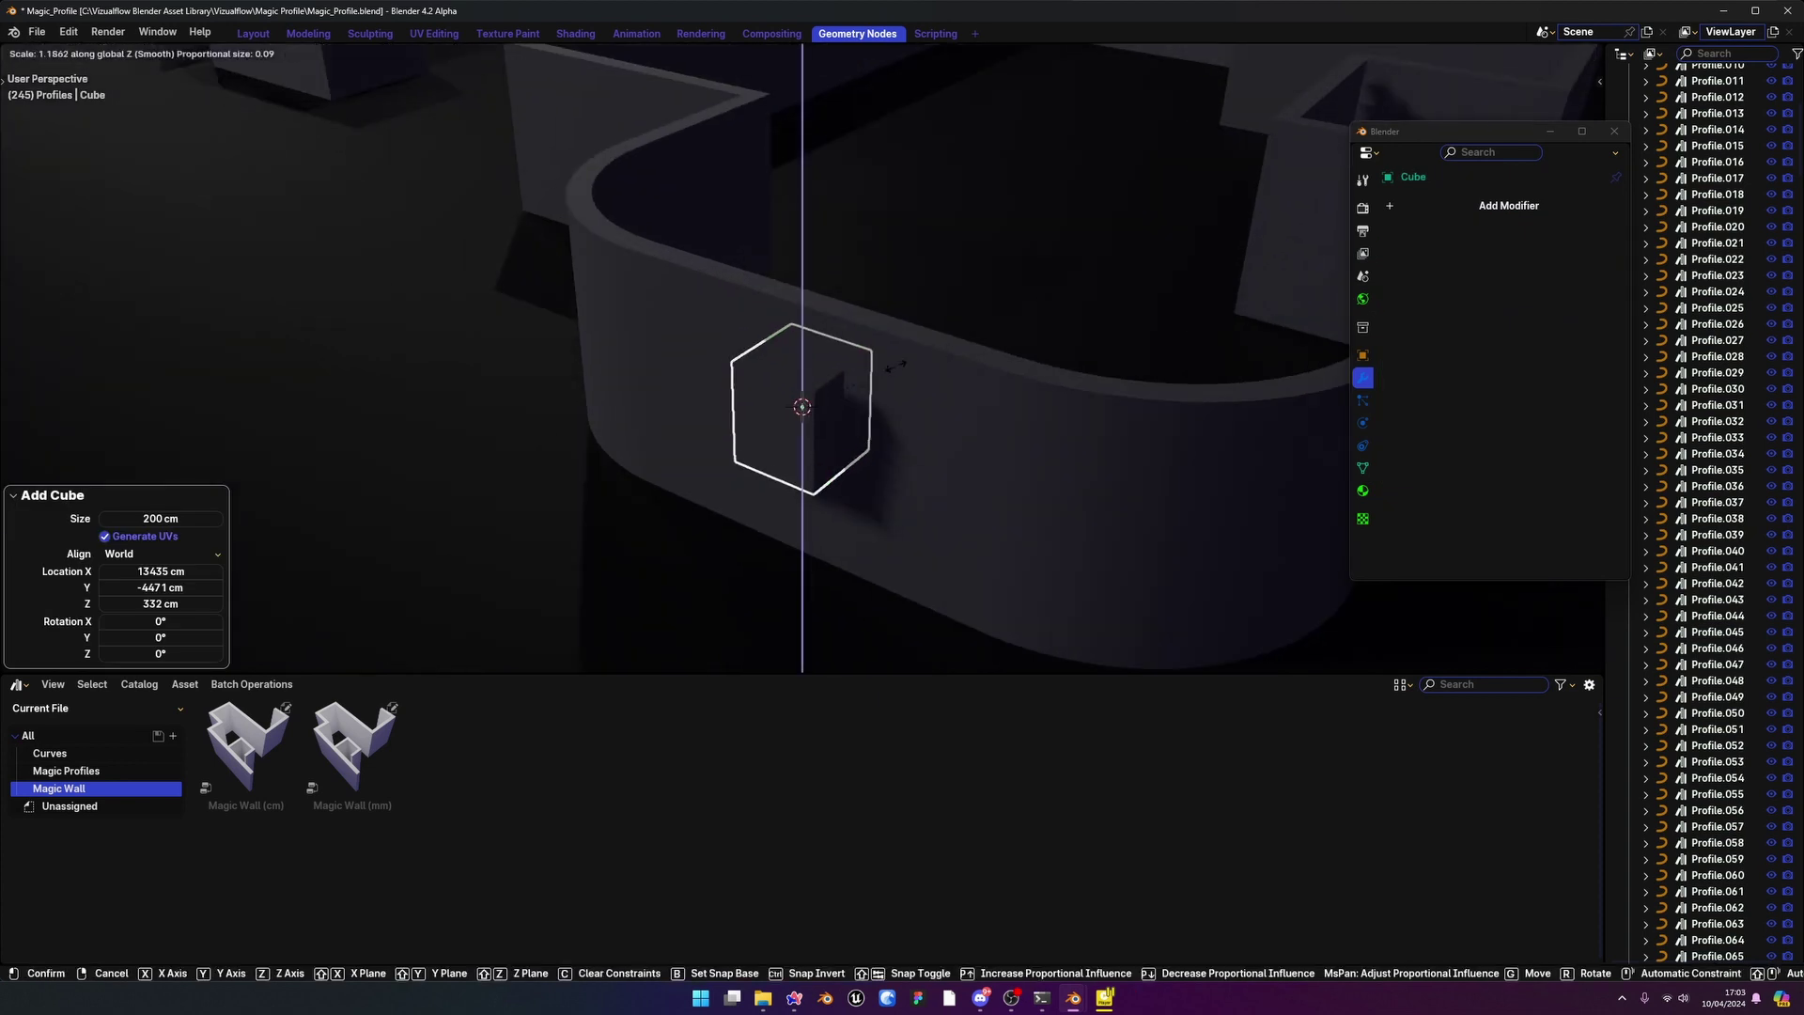
{"action": "left_click", "coordinate": [931, 319]}
{"action": "key", "text": "g"}
{"action": "key", "text": "z"}
{"action": "left_click", "coordinate": [690, 280]}
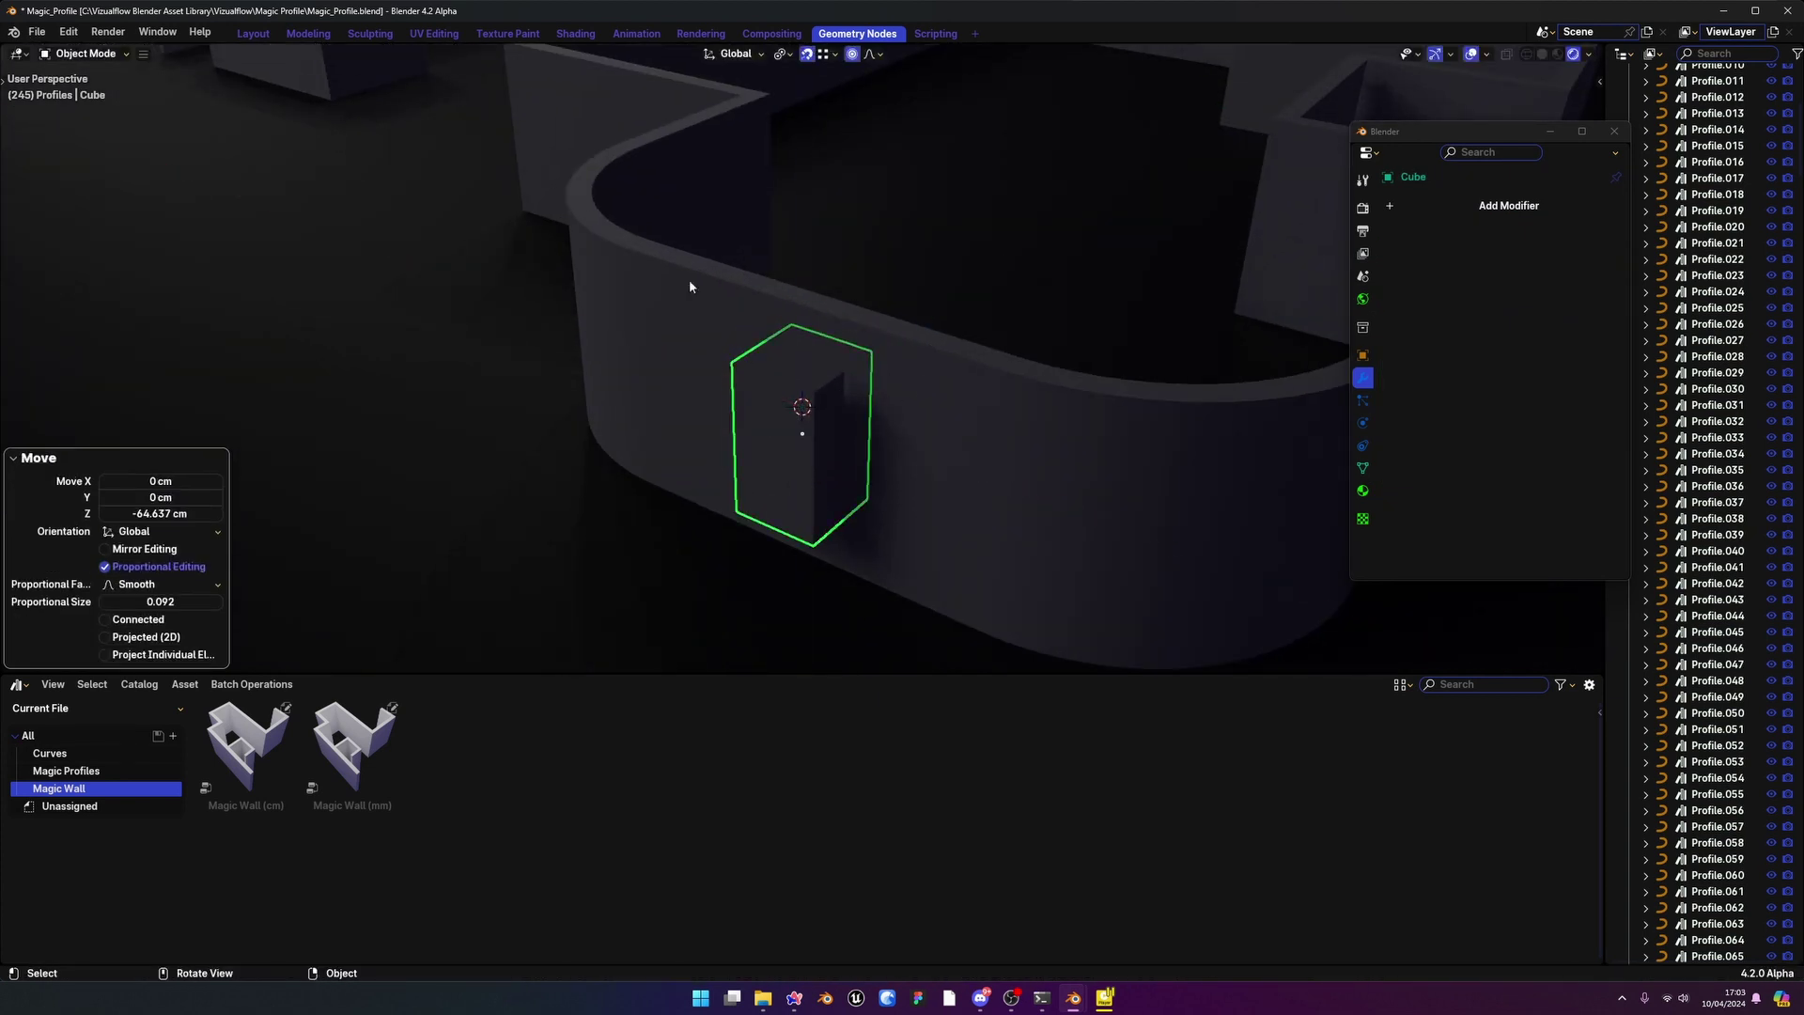
{"action": "middle_click_drag", "start_coordinate": [839, 370], "coordinate": [883, 409]}
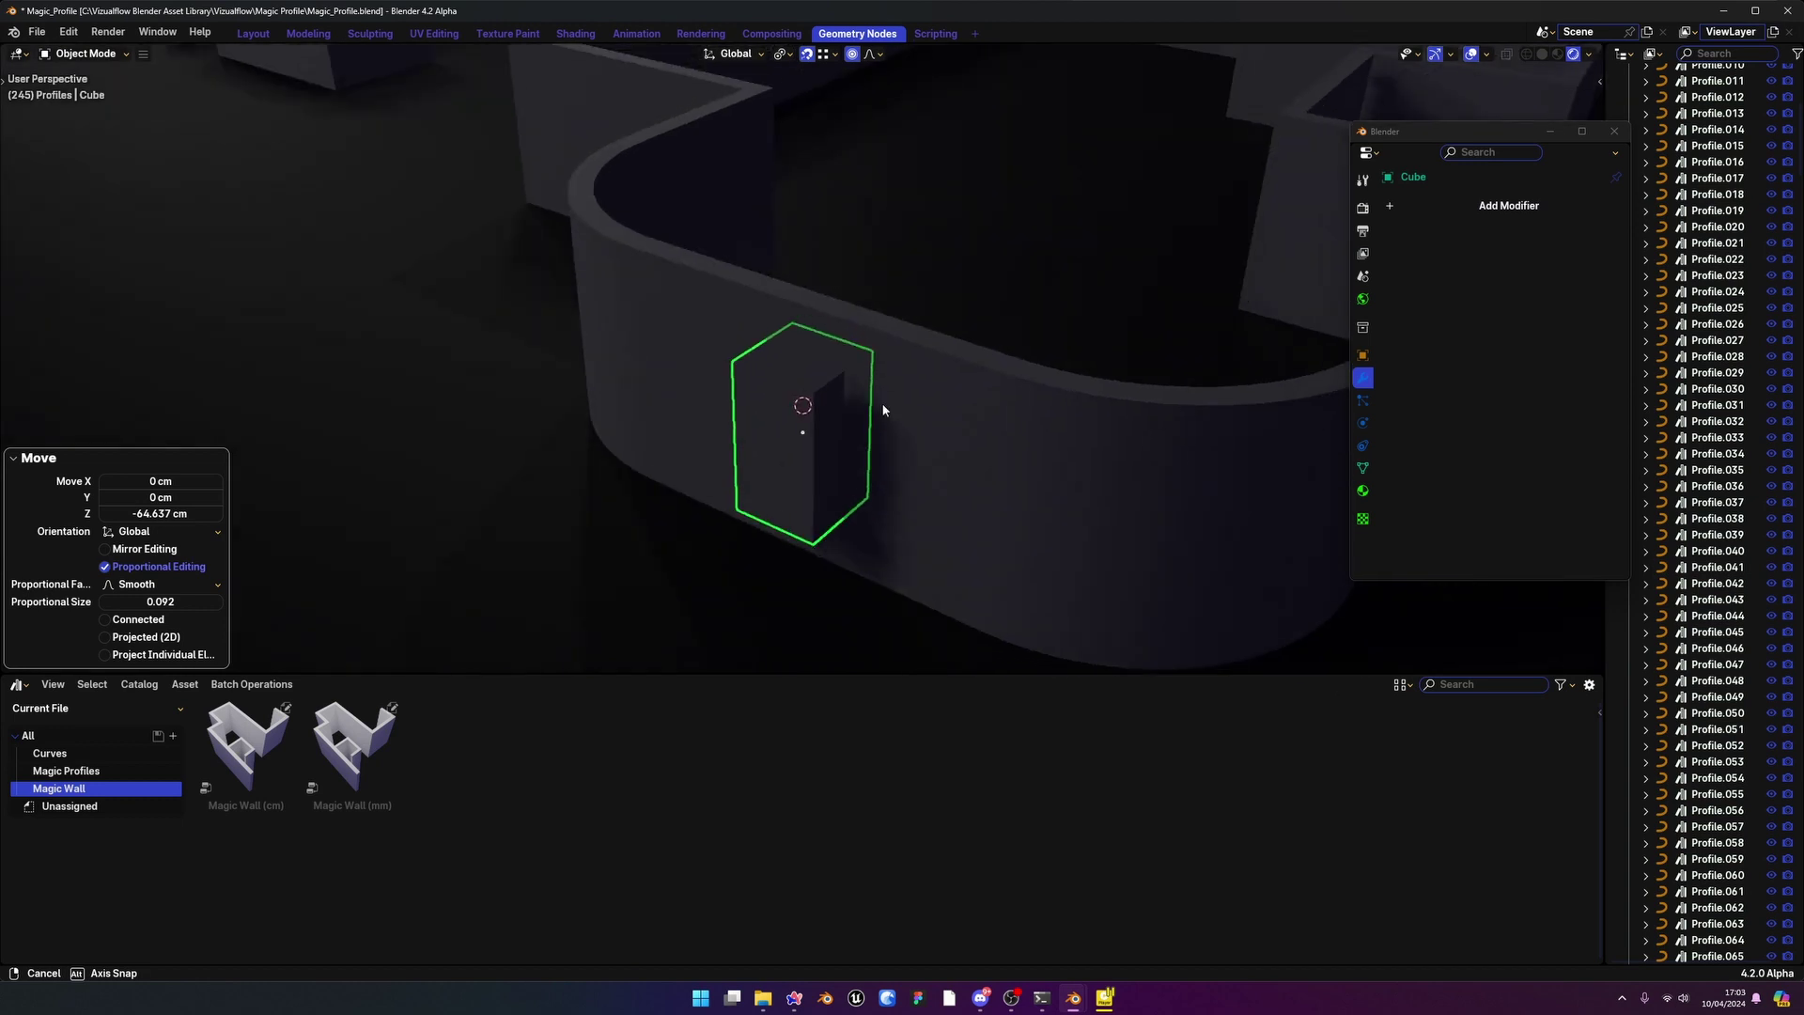
Cut the cube out of the wall with the Bool Tool's Brush Boolean Difference
{"action": "left_click", "coordinate": [944, 380], "text": "shift"}
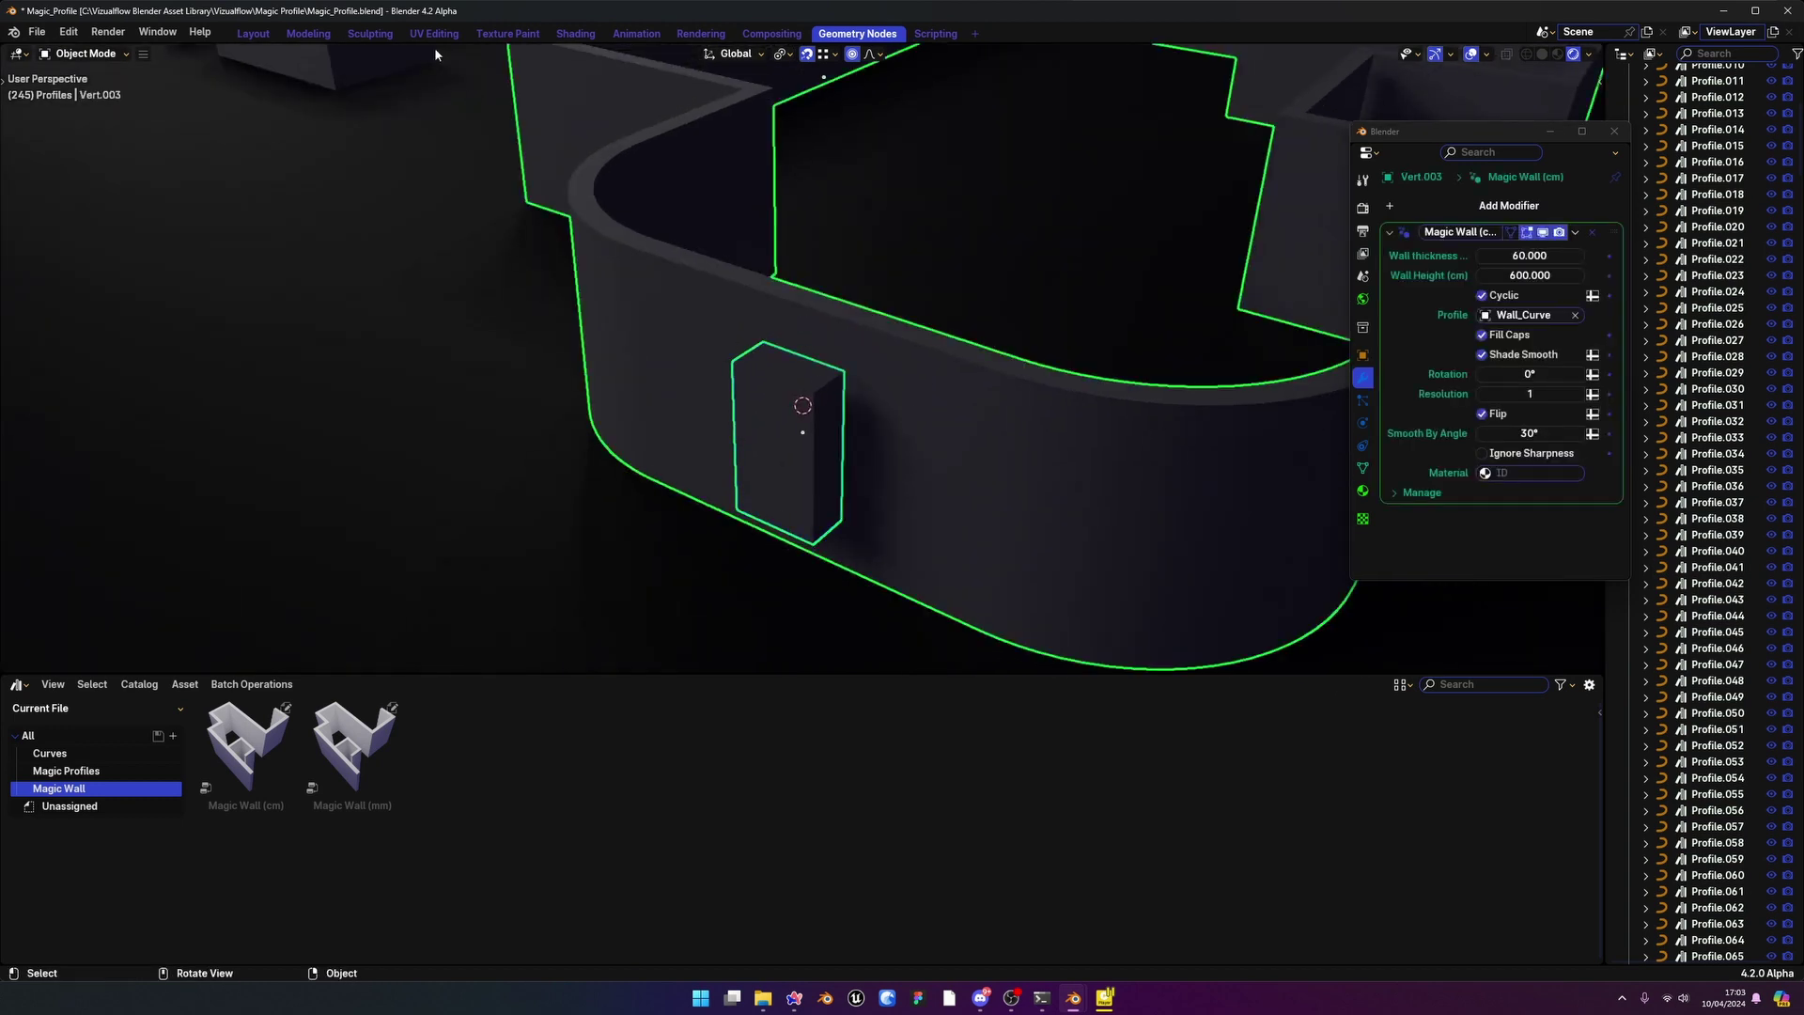
{"action": "left_click", "coordinate": [143, 54]}
{"action": "mouse_move", "coordinate": [175, 120]}
{"action": "mouse_move", "coordinate": [369, 663]}
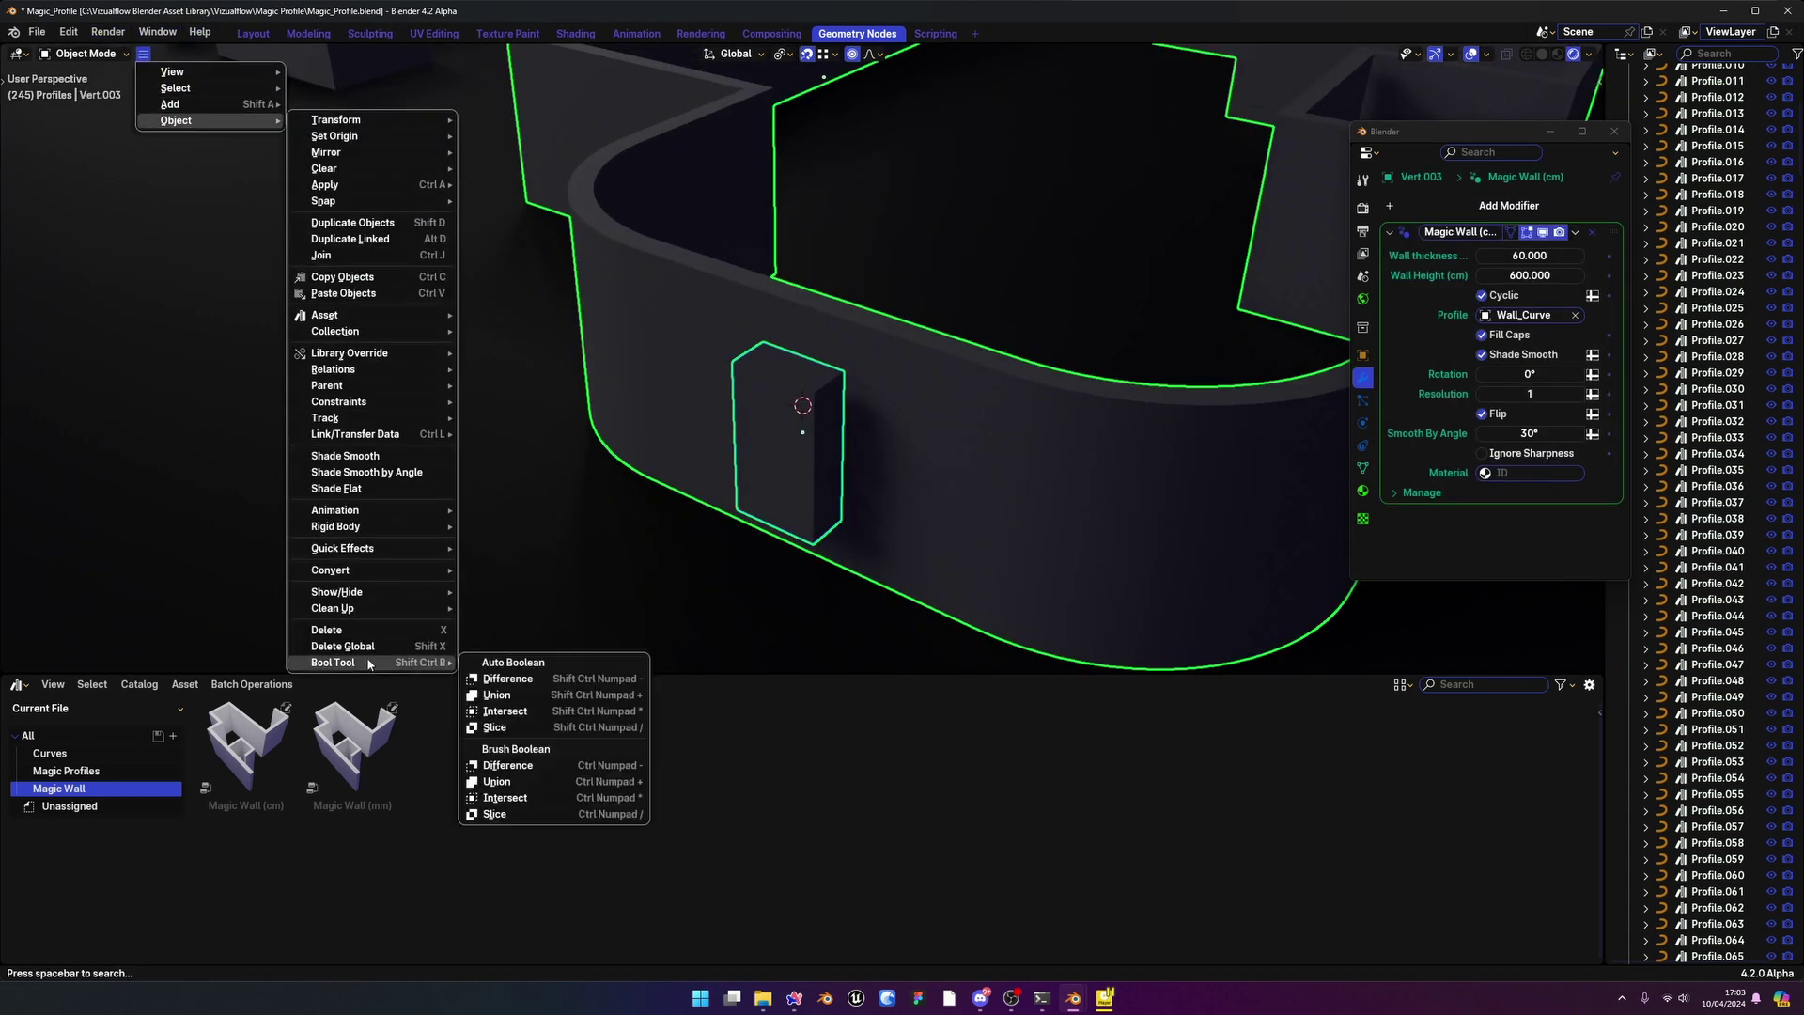
{"action": "left_click", "coordinate": [507, 765]}
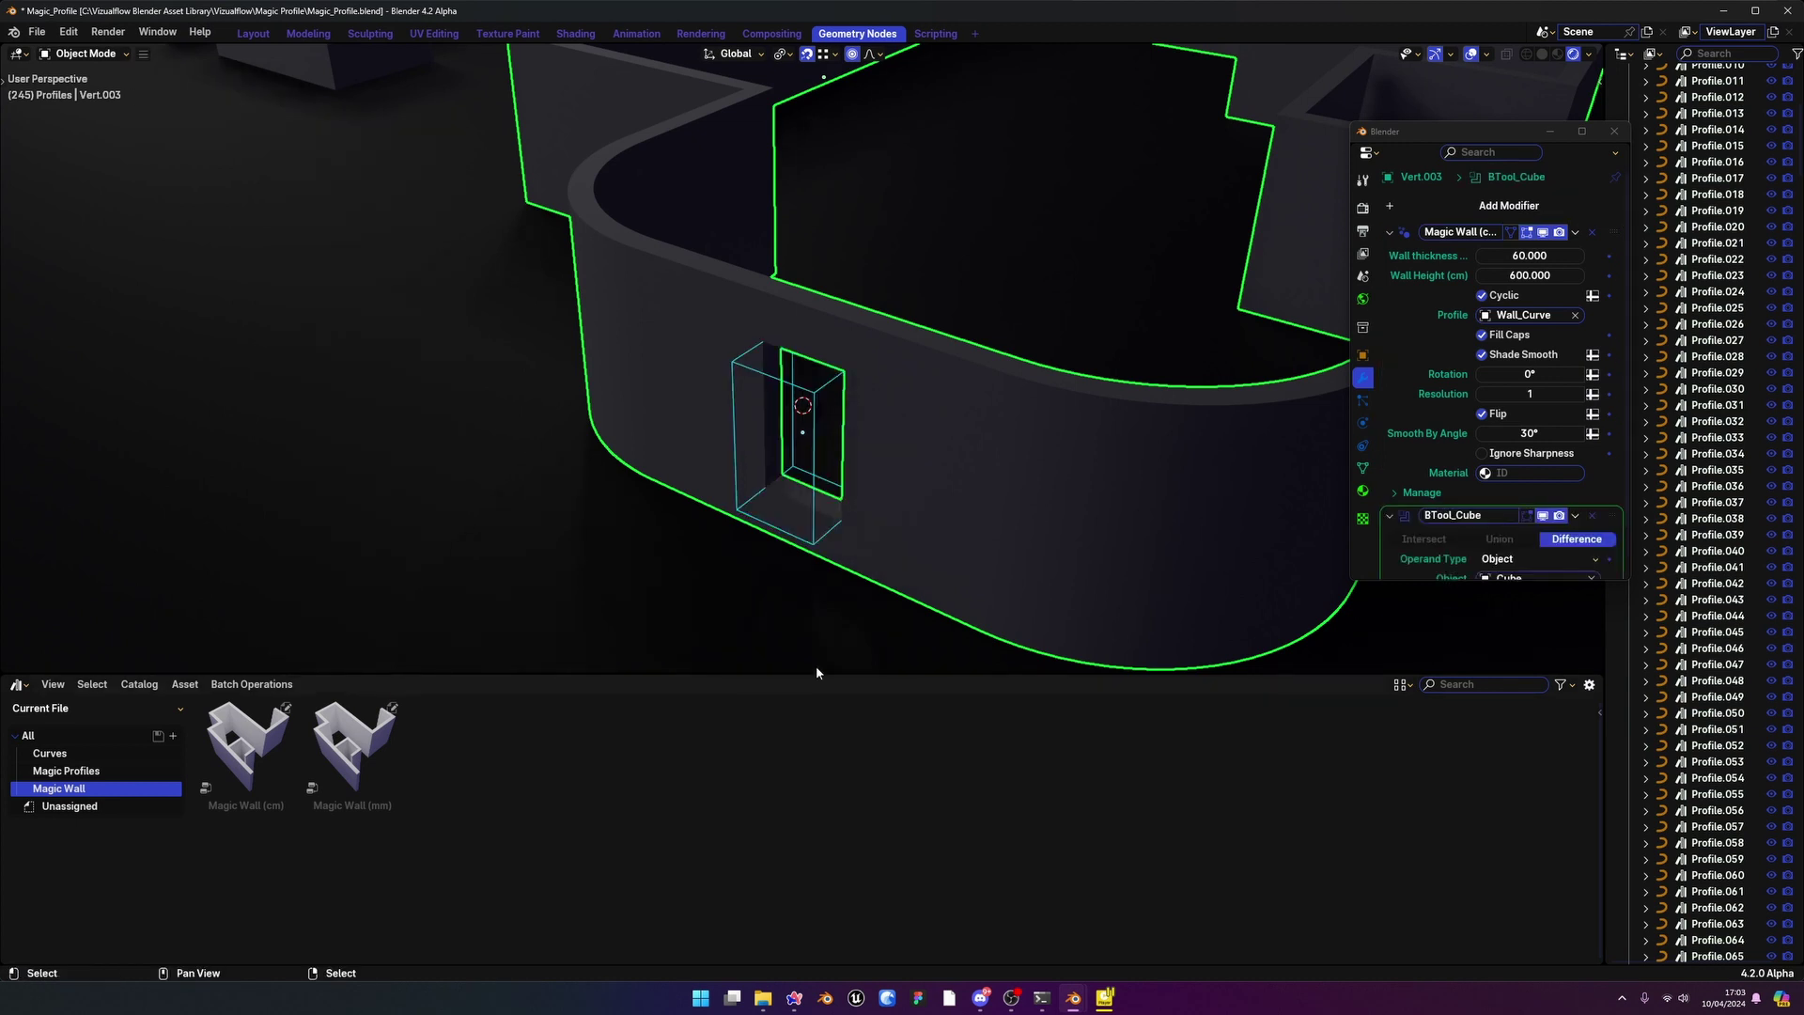
{"action": "middle_click_drag", "start_coordinate": [821, 378], "coordinate": [888, 386]}
{"action": "scroll", "coordinate": [893, 488], "scroll_direction": "down", "scroll_amount": 4}
Try moving the straight front edge of the wall outline in Edit Mode, and cancel the move
{"action": "left_click", "coordinate": [932, 486]}
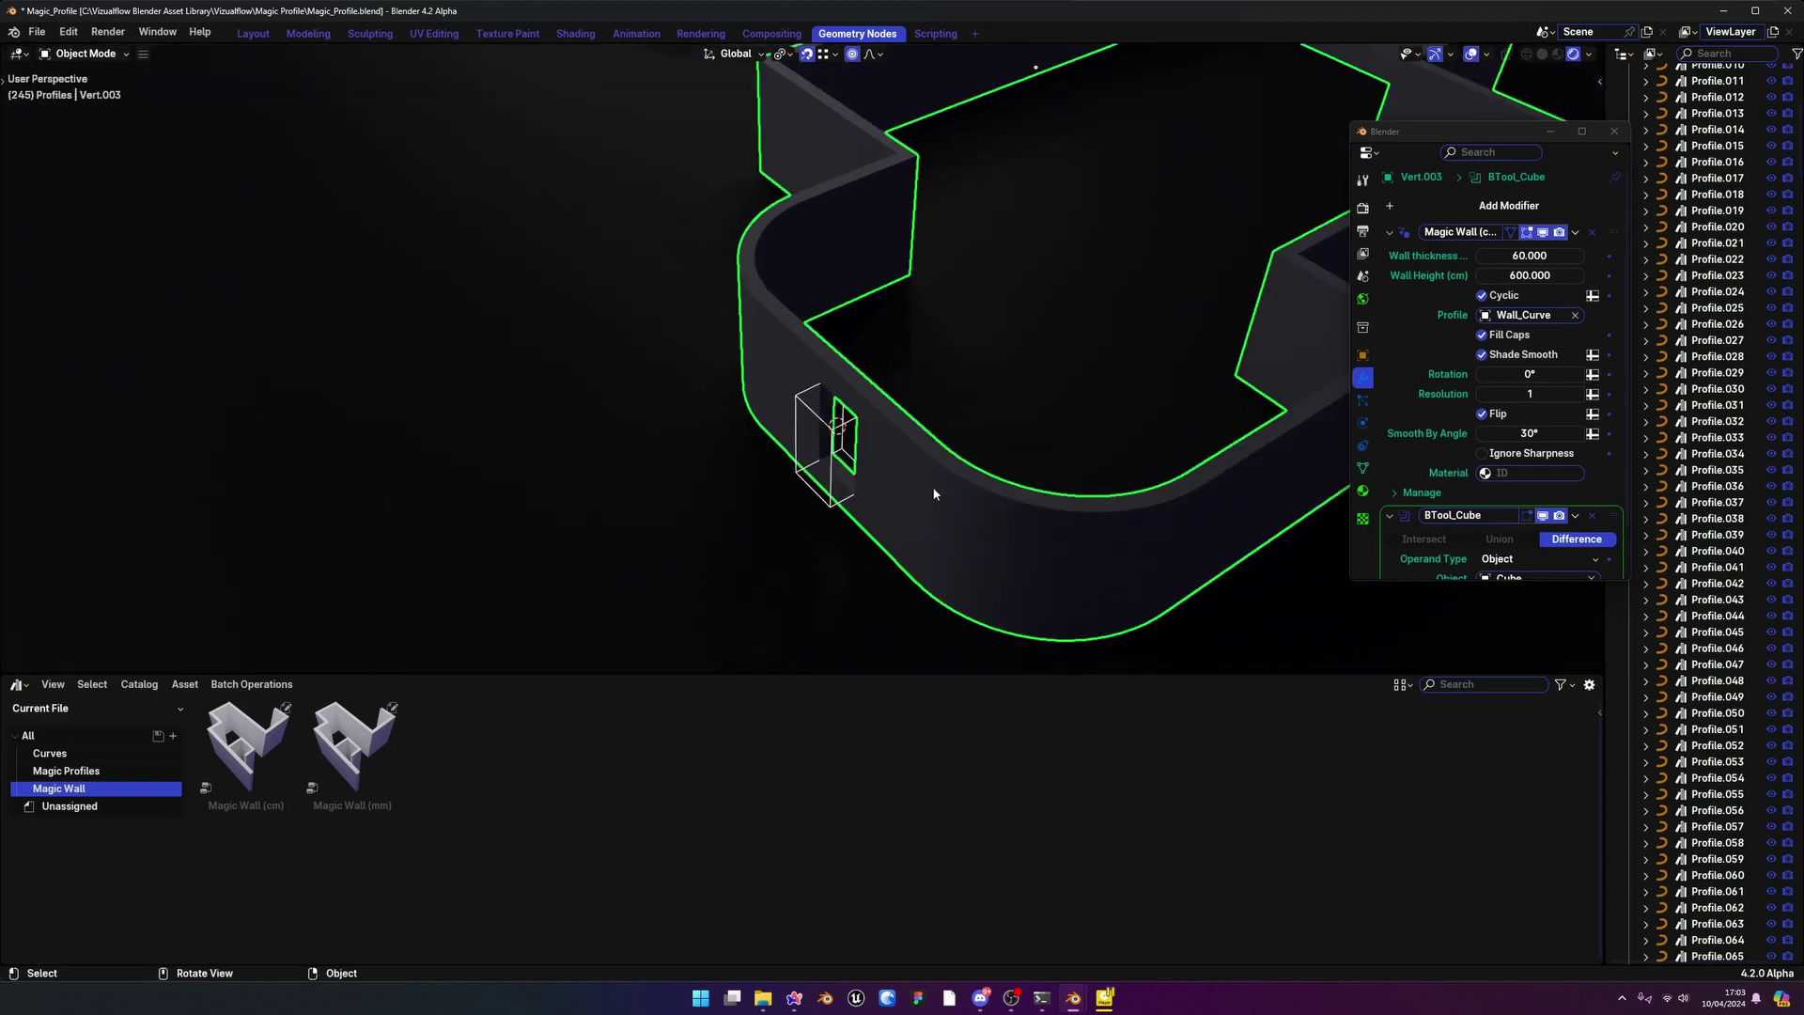
{"action": "key", "text": "Tab"}
{"action": "middle_click_drag", "start_coordinate": [919, 477], "coordinate": [941, 523]}
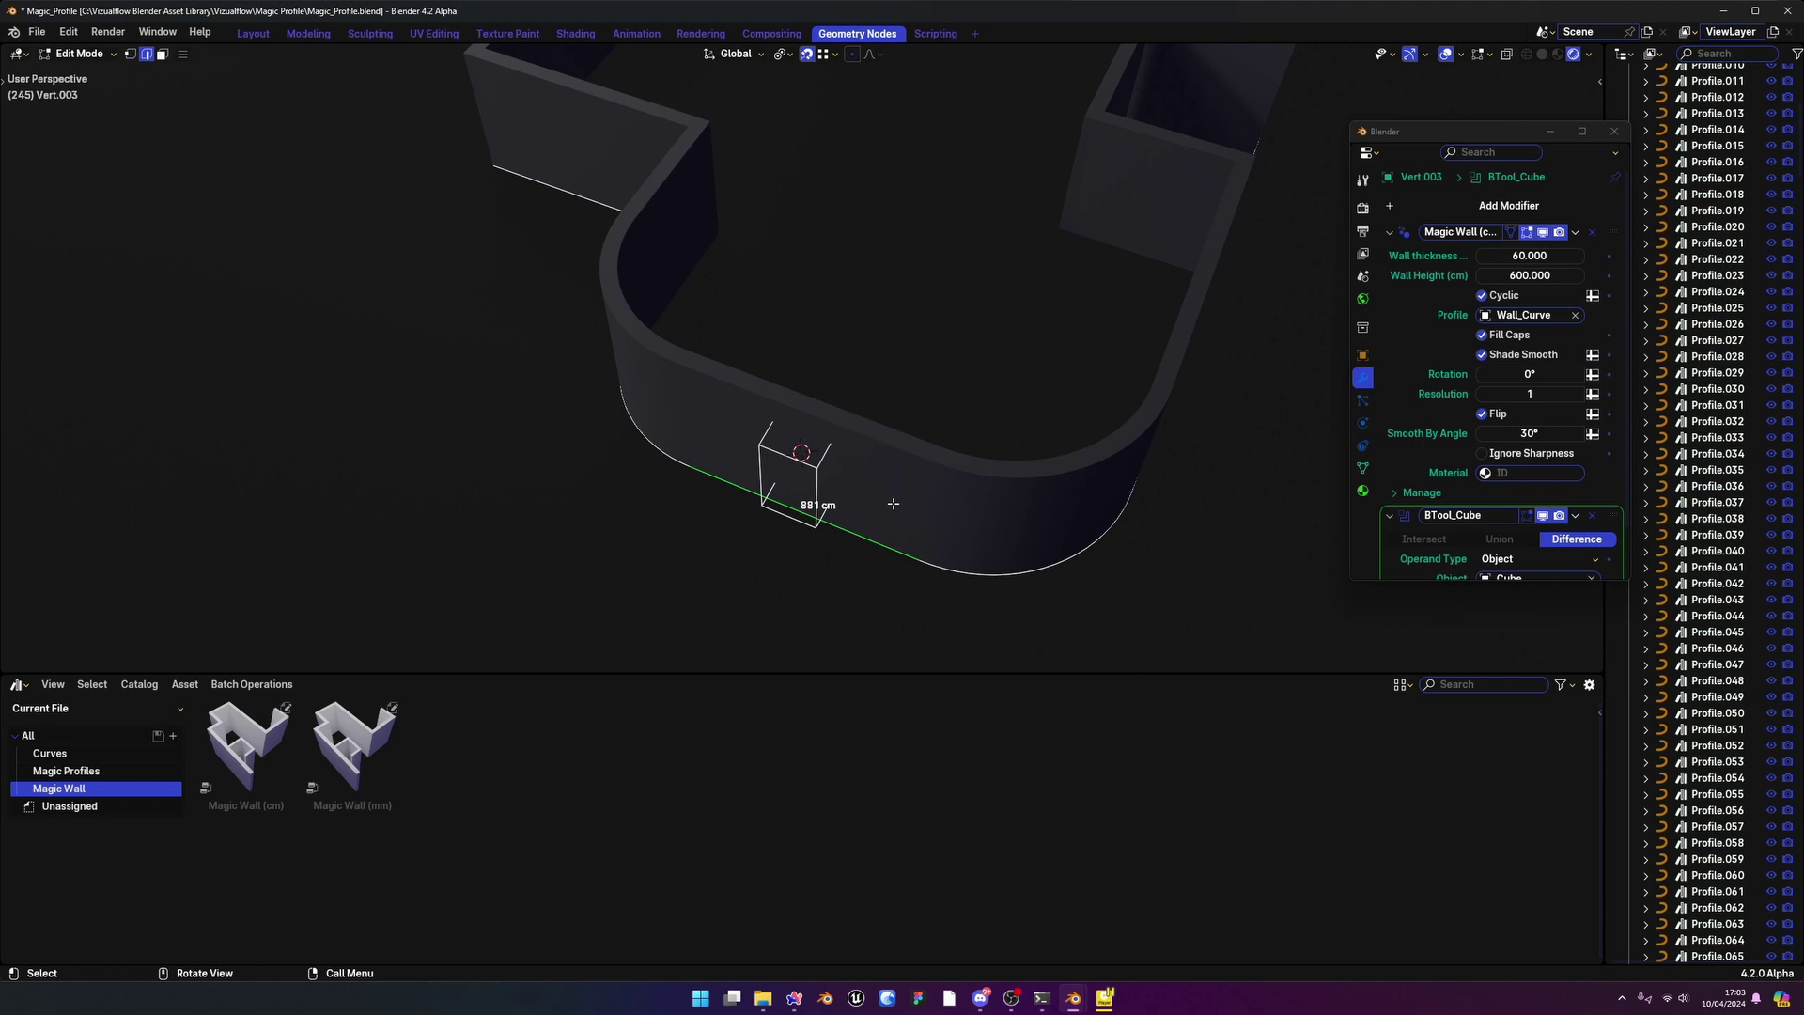
{"action": "key", "text": "g"}
{"action": "right_click", "coordinate": [926, 496]}
{"action": "key", "text": "Tab"}
Try sliding the door cutter cube along the front wall by about 541 cm in X, and undo the move
{"action": "scroll", "coordinate": [822, 477], "scroll_direction": "up", "scroll_amount": 5}
{"action": "middle_click_drag", "start_coordinate": [821, 477], "coordinate": [814, 422]}
{"action": "left_click", "coordinate": [814, 425]}
{"action": "scroll", "coordinate": [814, 425], "scroll_direction": "down", "scroll_amount": 6}
{"action": "key", "text": "g"}
{"action": "key", "text": "x"}
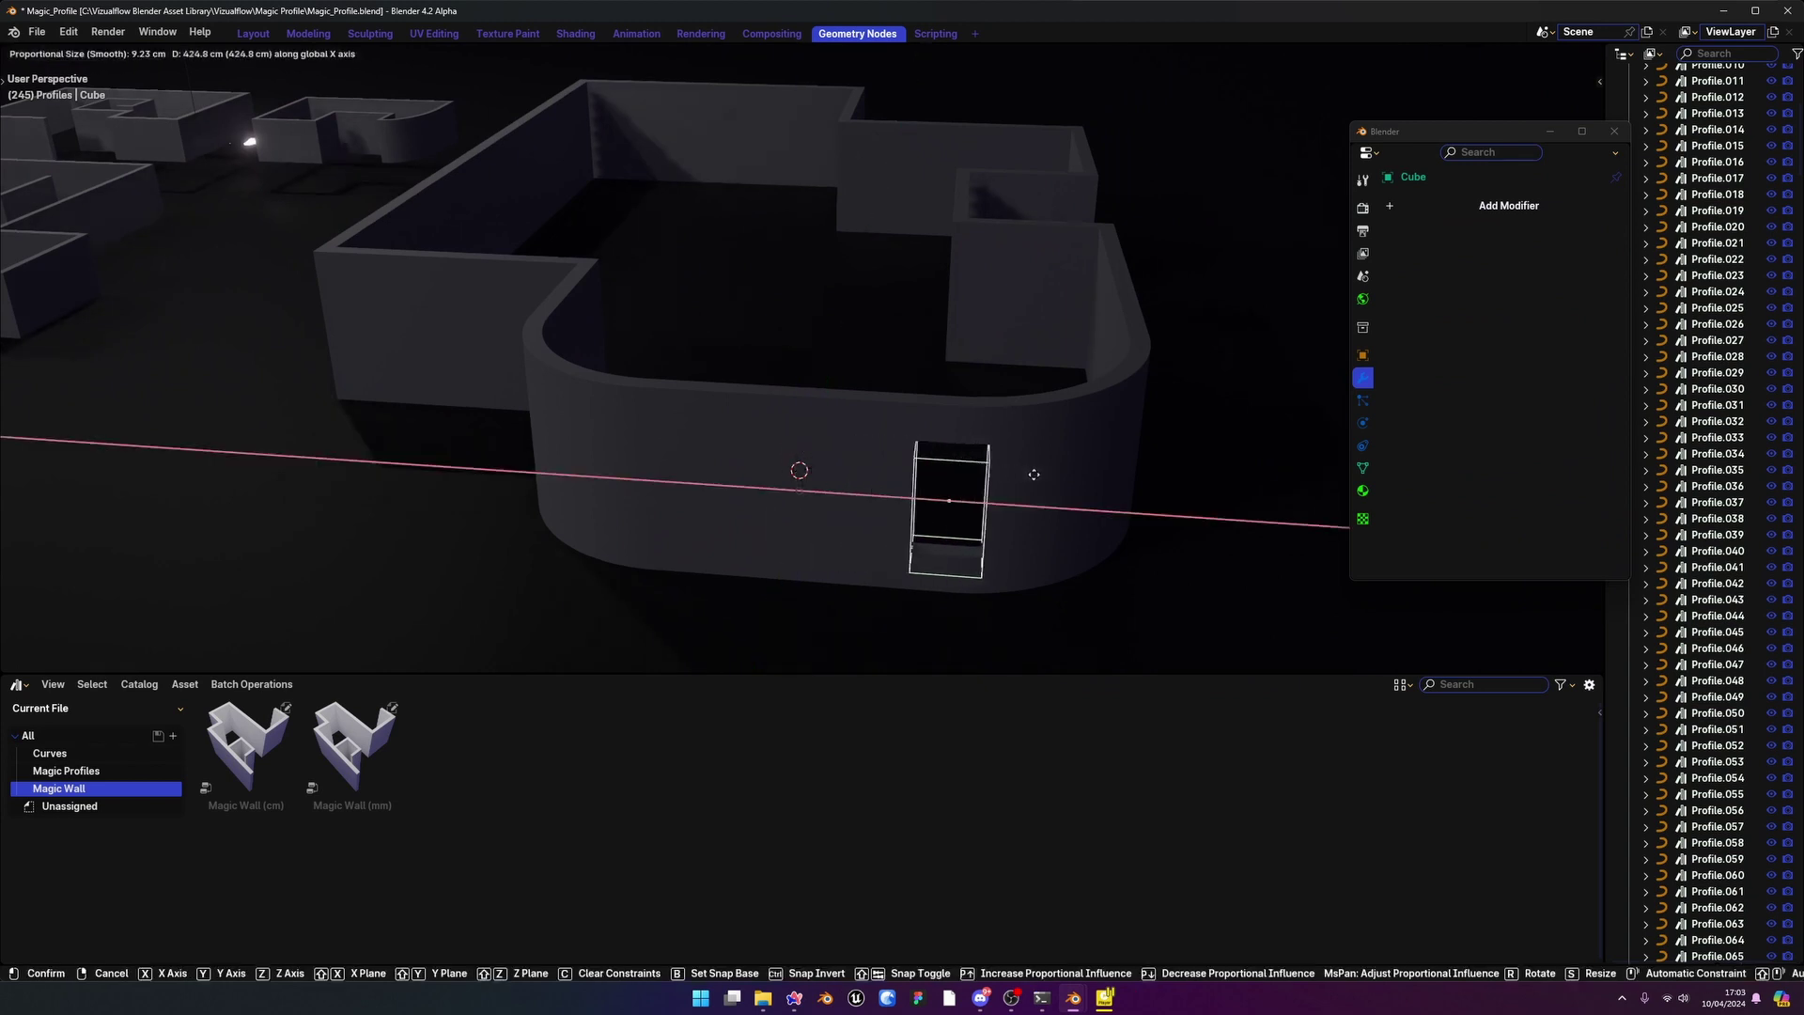
{"action": "key", "text": "x"}
{"action": "key", "text": "x"}
{"action": "left_click", "coordinate": [1067, 478]}
{"action": "scroll", "coordinate": [1051, 499], "scroll_direction": "up", "scroll_amount": 4}
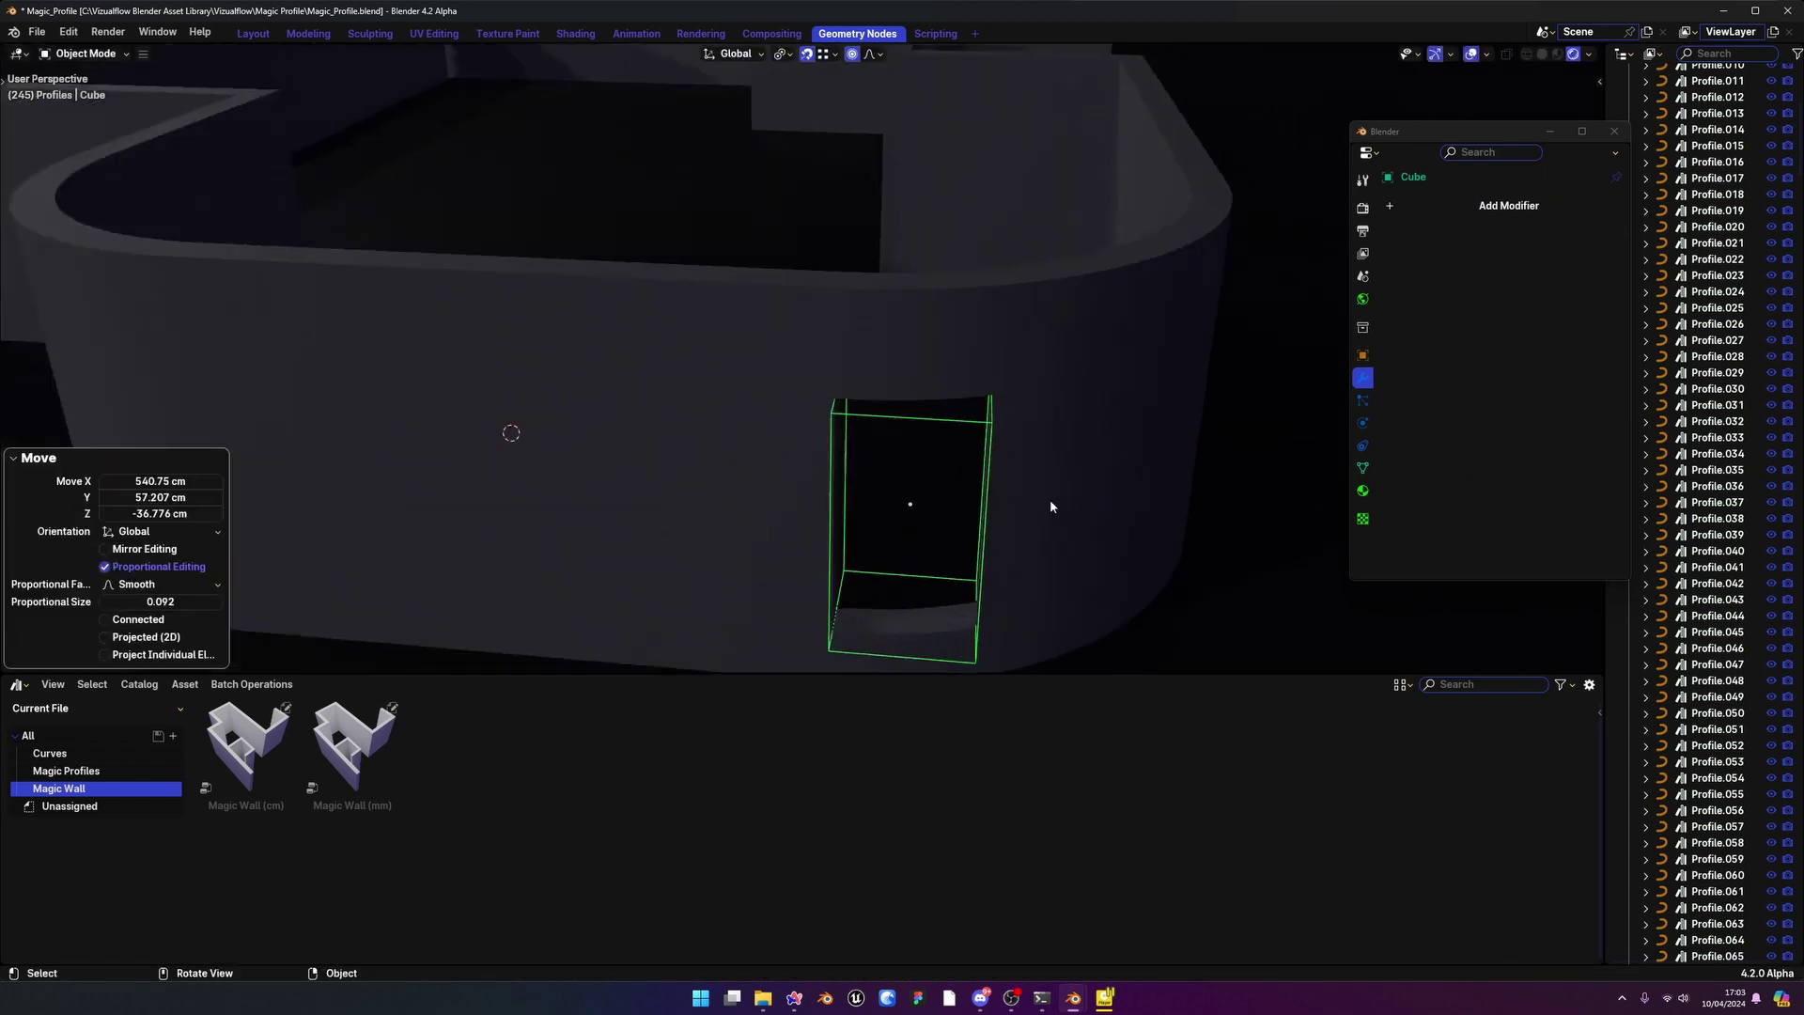
{"action": "scroll", "coordinate": [1040, 508], "scroll_direction": "down", "scroll_amount": 3}
{"action": "key", "text": "ctrl+z"}
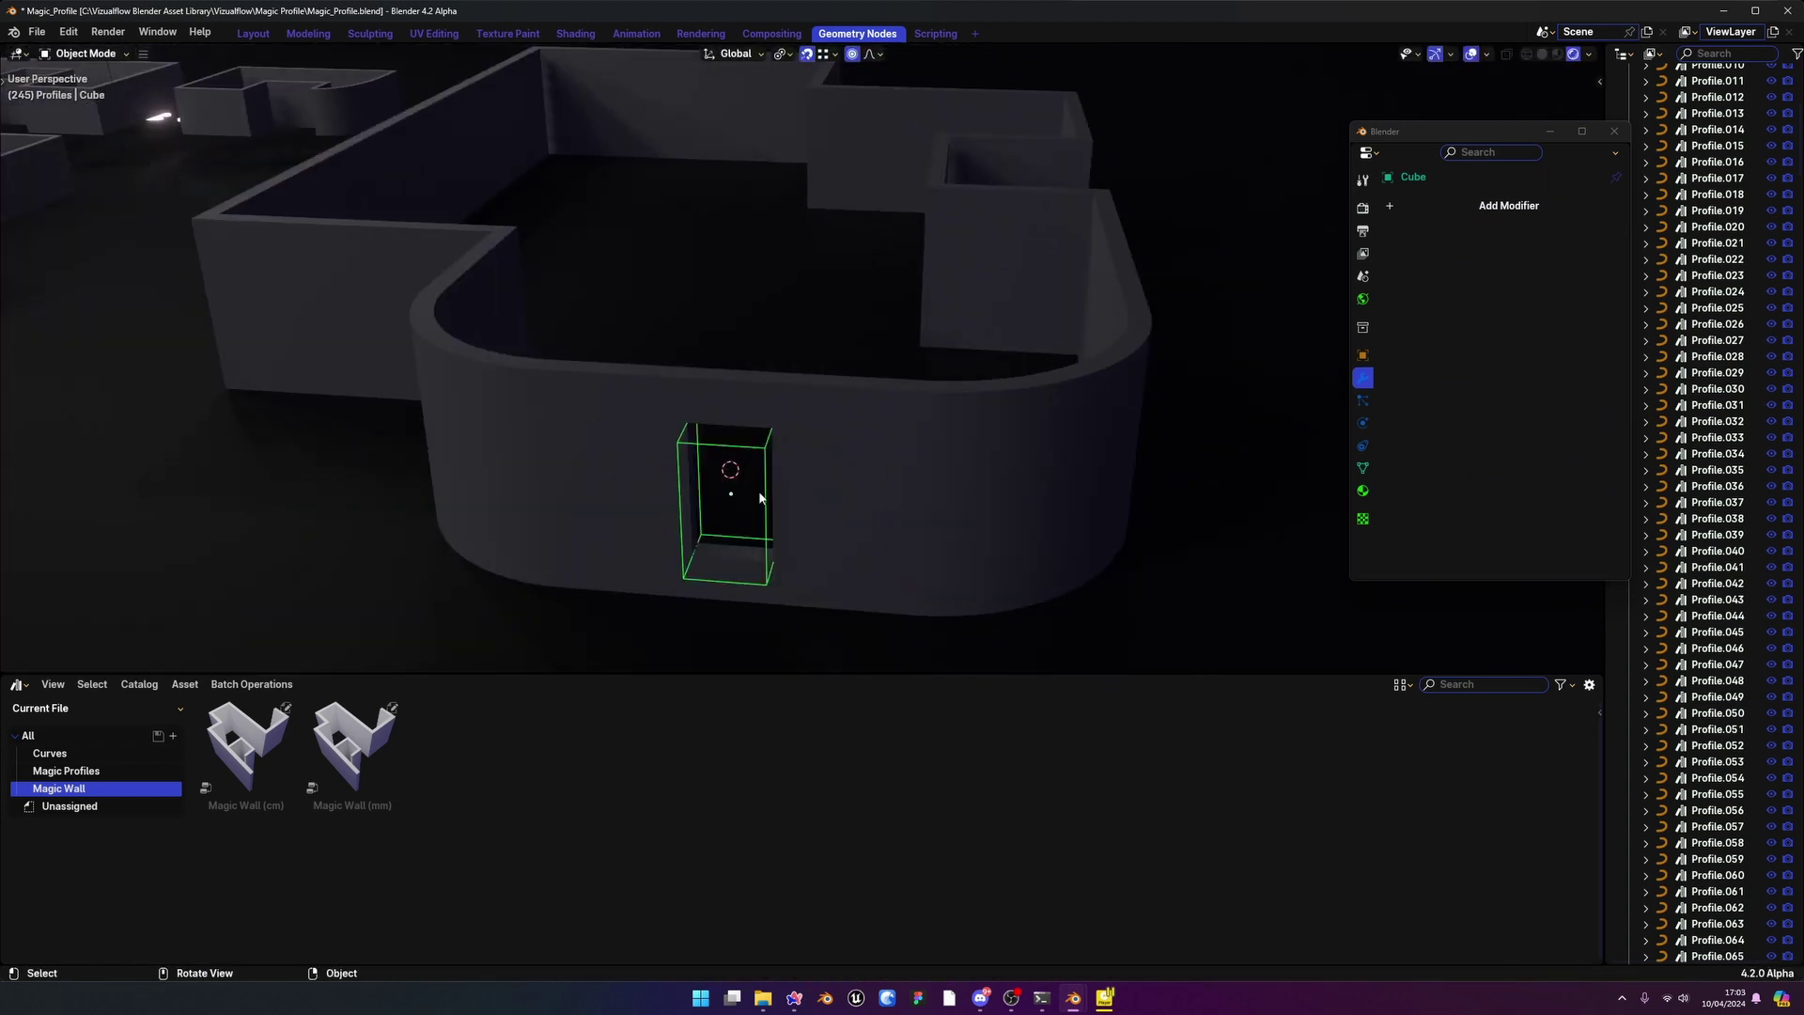
Duplicate the door cutter cube and offset the copy about 285 cm along X on the front wall
{"action": "middle_click_drag", "start_coordinate": [759, 496], "coordinate": [835, 485]}
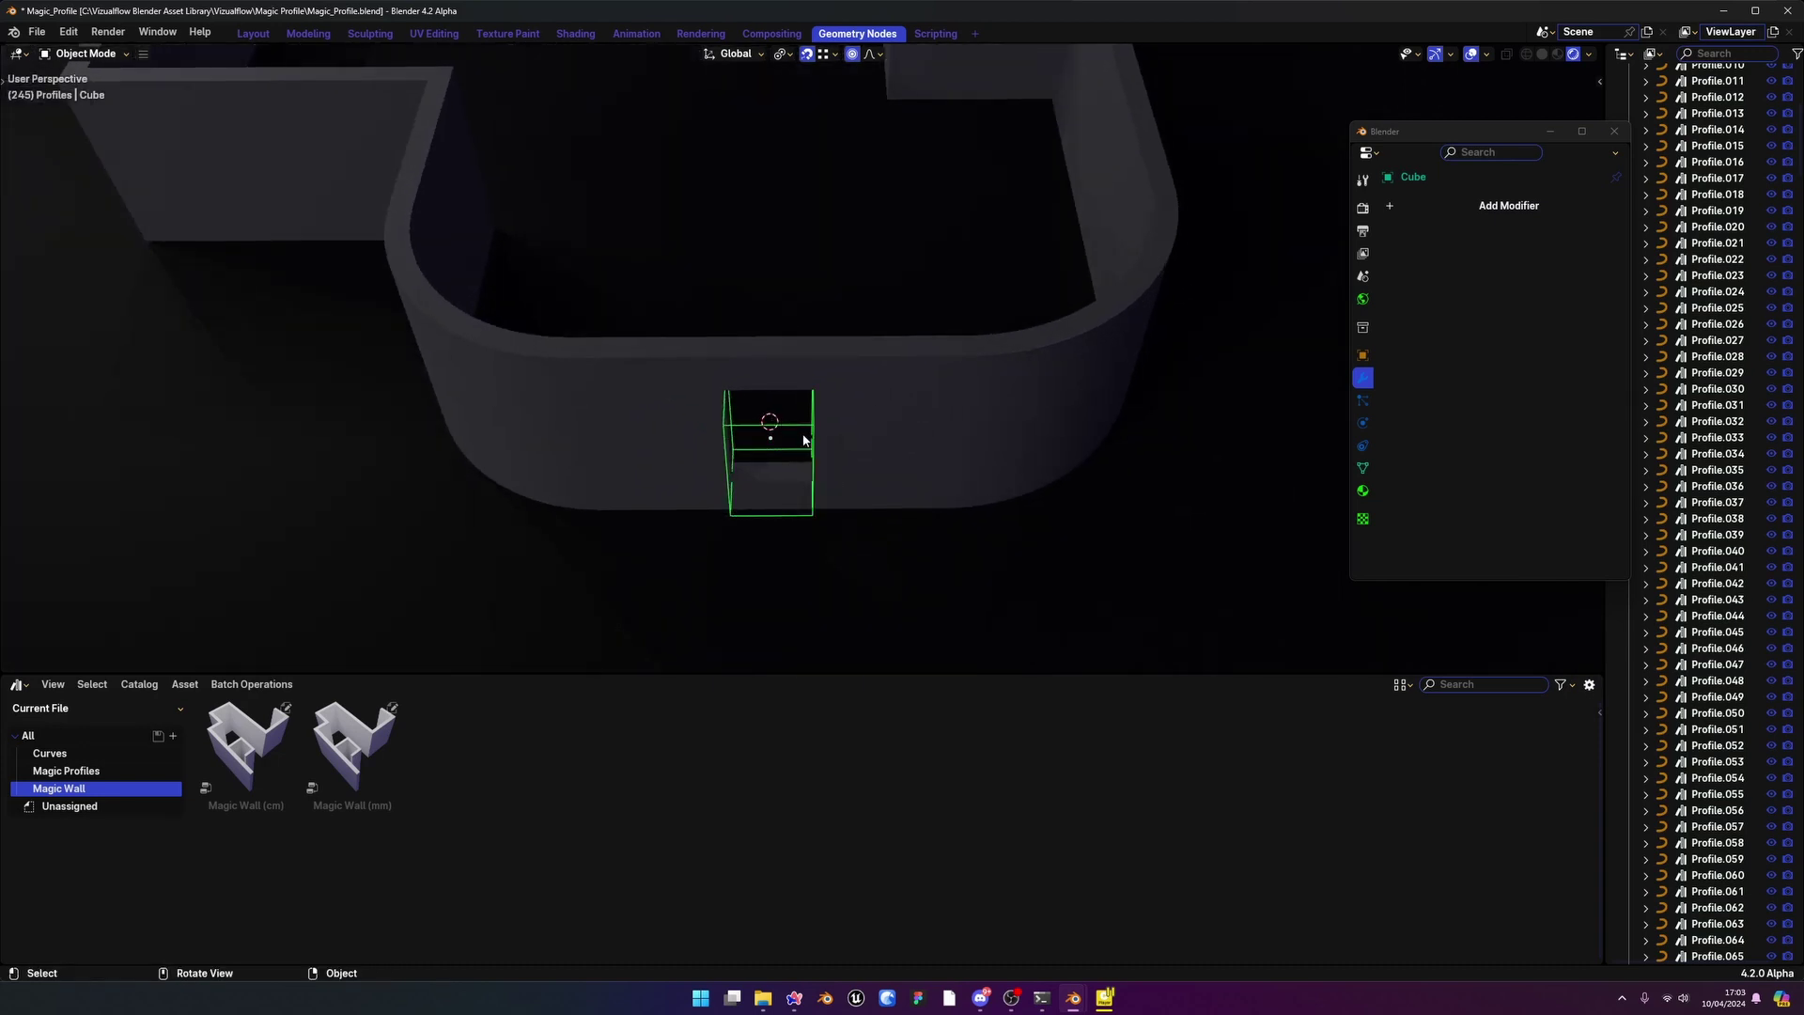
{"action": "key", "text": "shift+d"}
{"action": "key", "text": "x"}
{"action": "left_click", "coordinate": [865, 451]}
{"action": "mouse_move", "coordinate": [866, 452]}
{"action": "middle_mouse_down"}
{"action": "mouse_move", "coordinate": [827, 435]}
{"action": "mouse_move", "coordinate": [842, 383]}
{"action": "mouse_move", "coordinate": [972, 457]}
{"action": "mouse_move", "coordinate": [855, 447]}
{"action": "middle_mouse_up"}
{"action": "scroll", "coordinate": [842, 383], "scroll_direction": "up", "scroll_amount": 4}
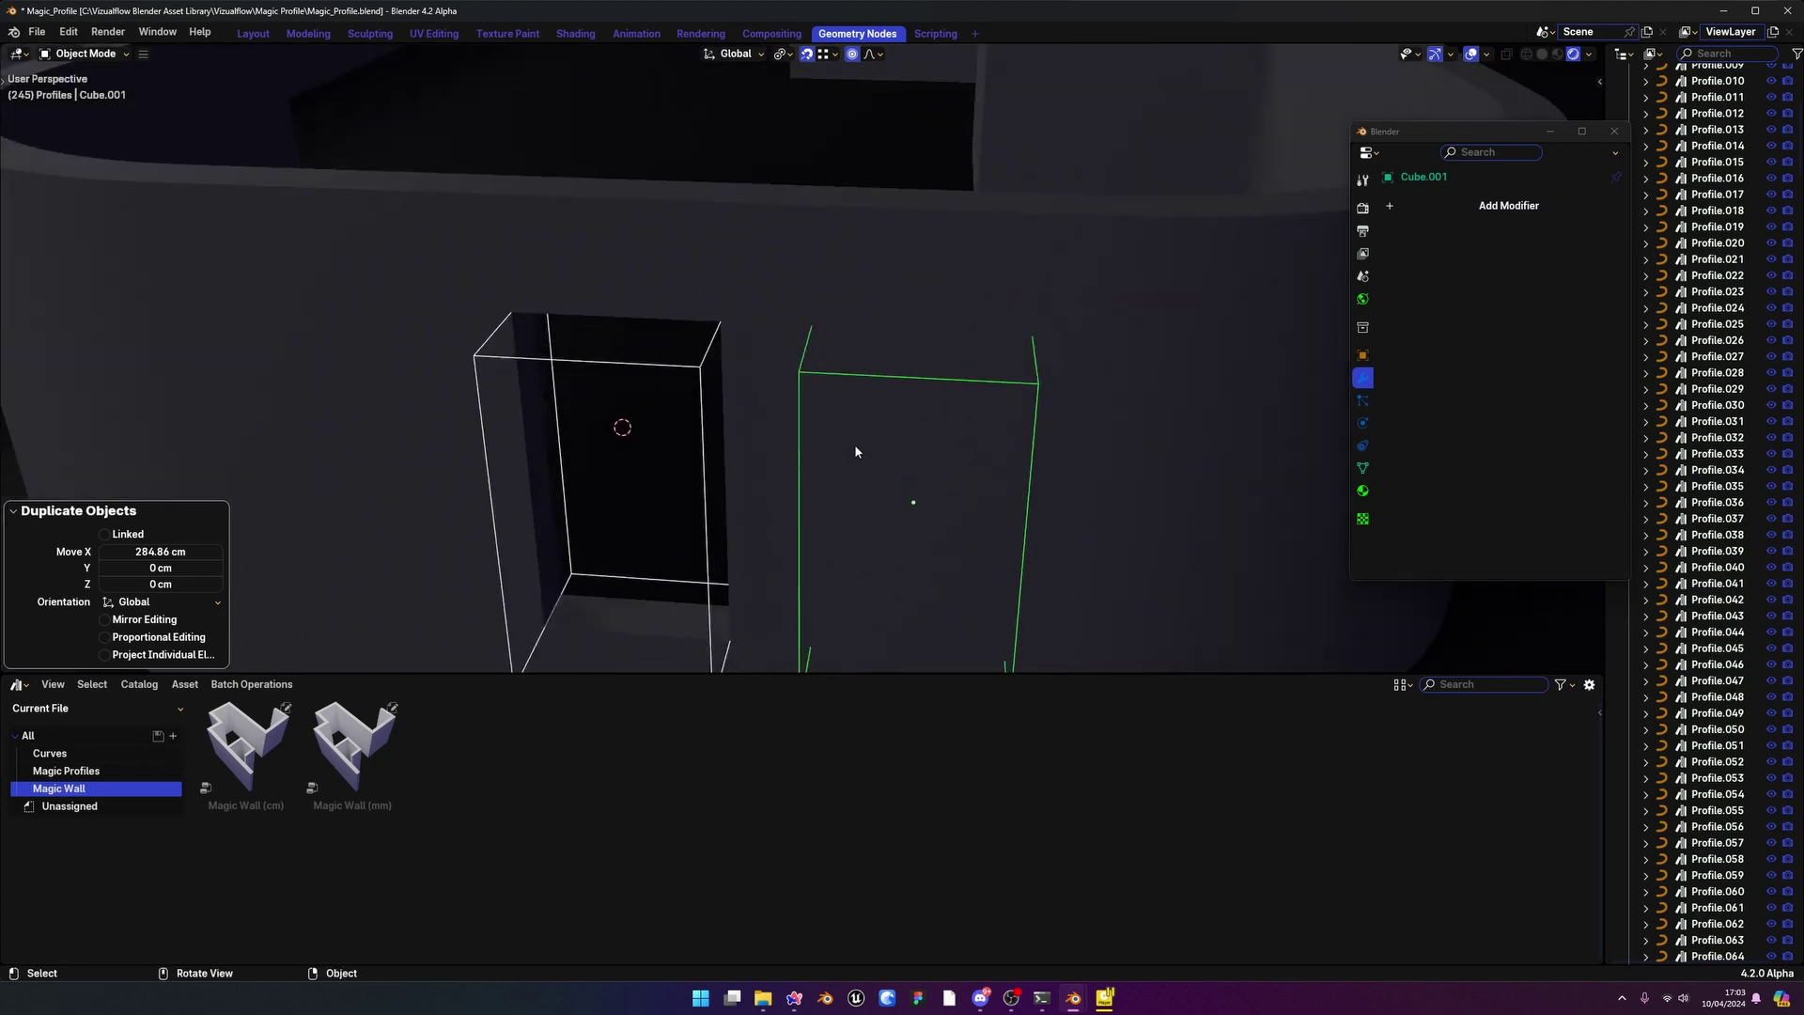
Try joining the two cutter cubes with the duplicate as the active object, and undo it
{"action": "left_click", "coordinate": [679, 368]}
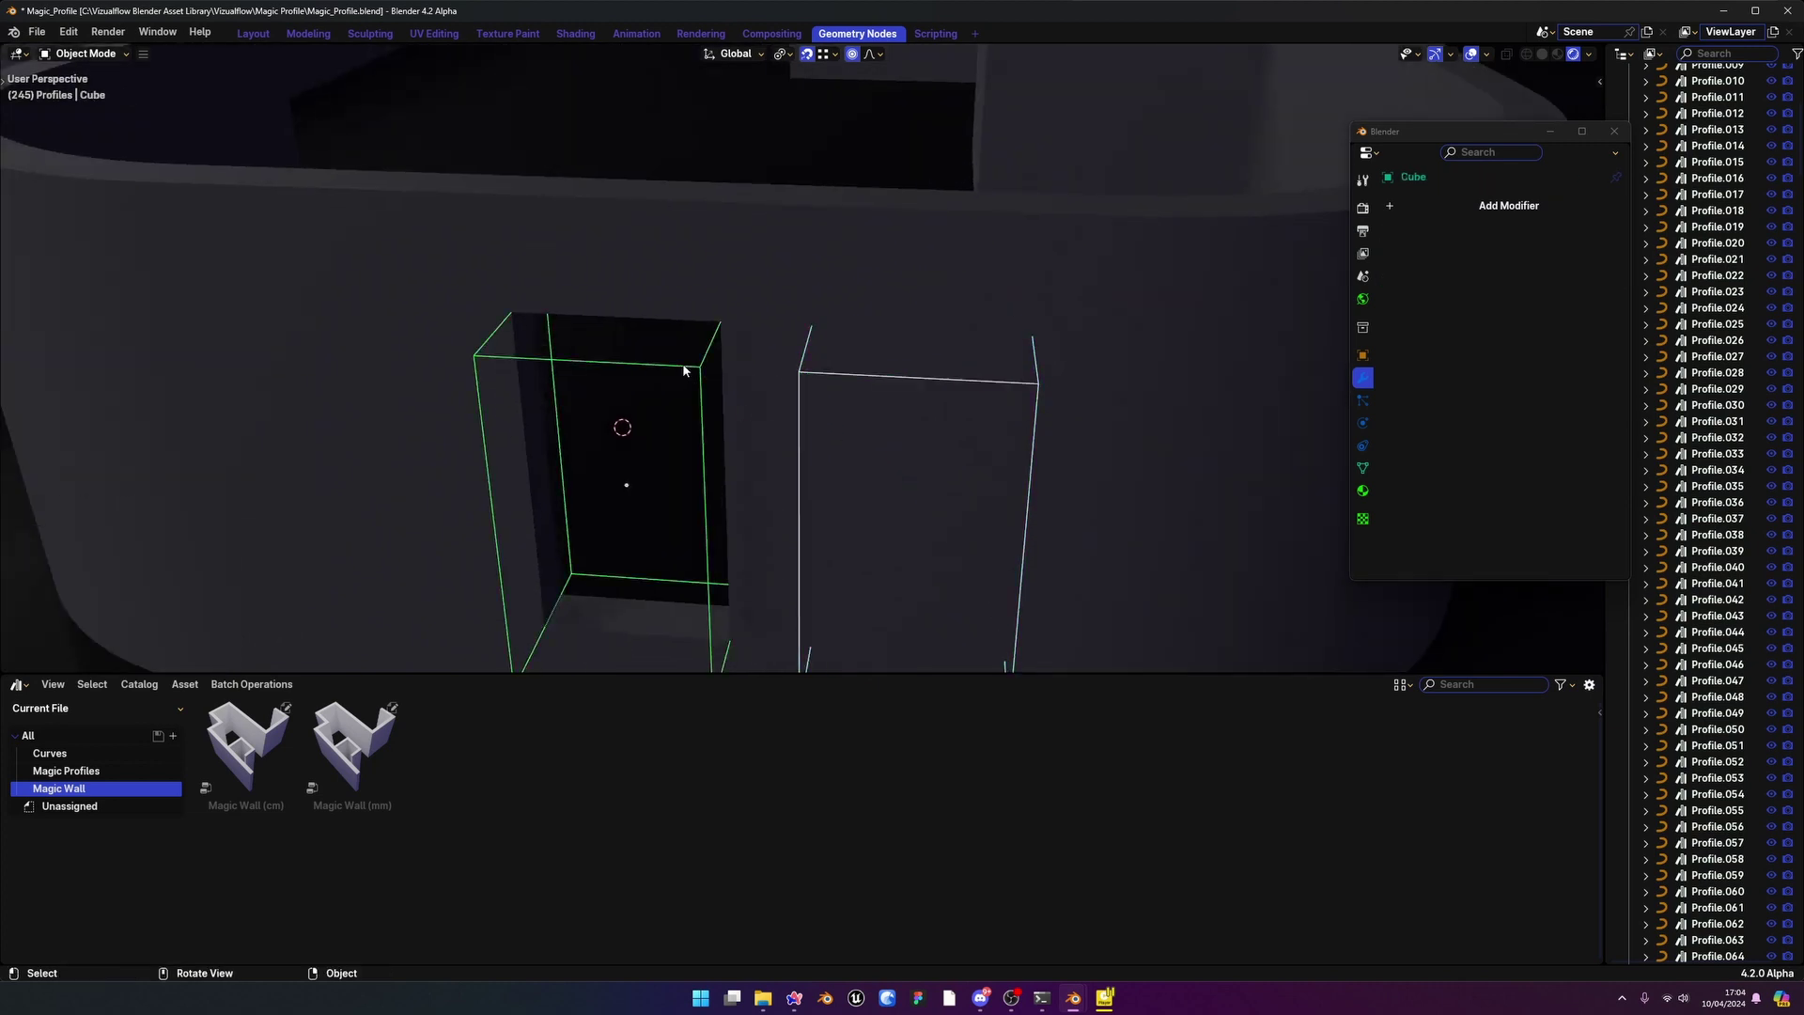
{"action": "left_click", "coordinate": [834, 379], "text": "shift"}
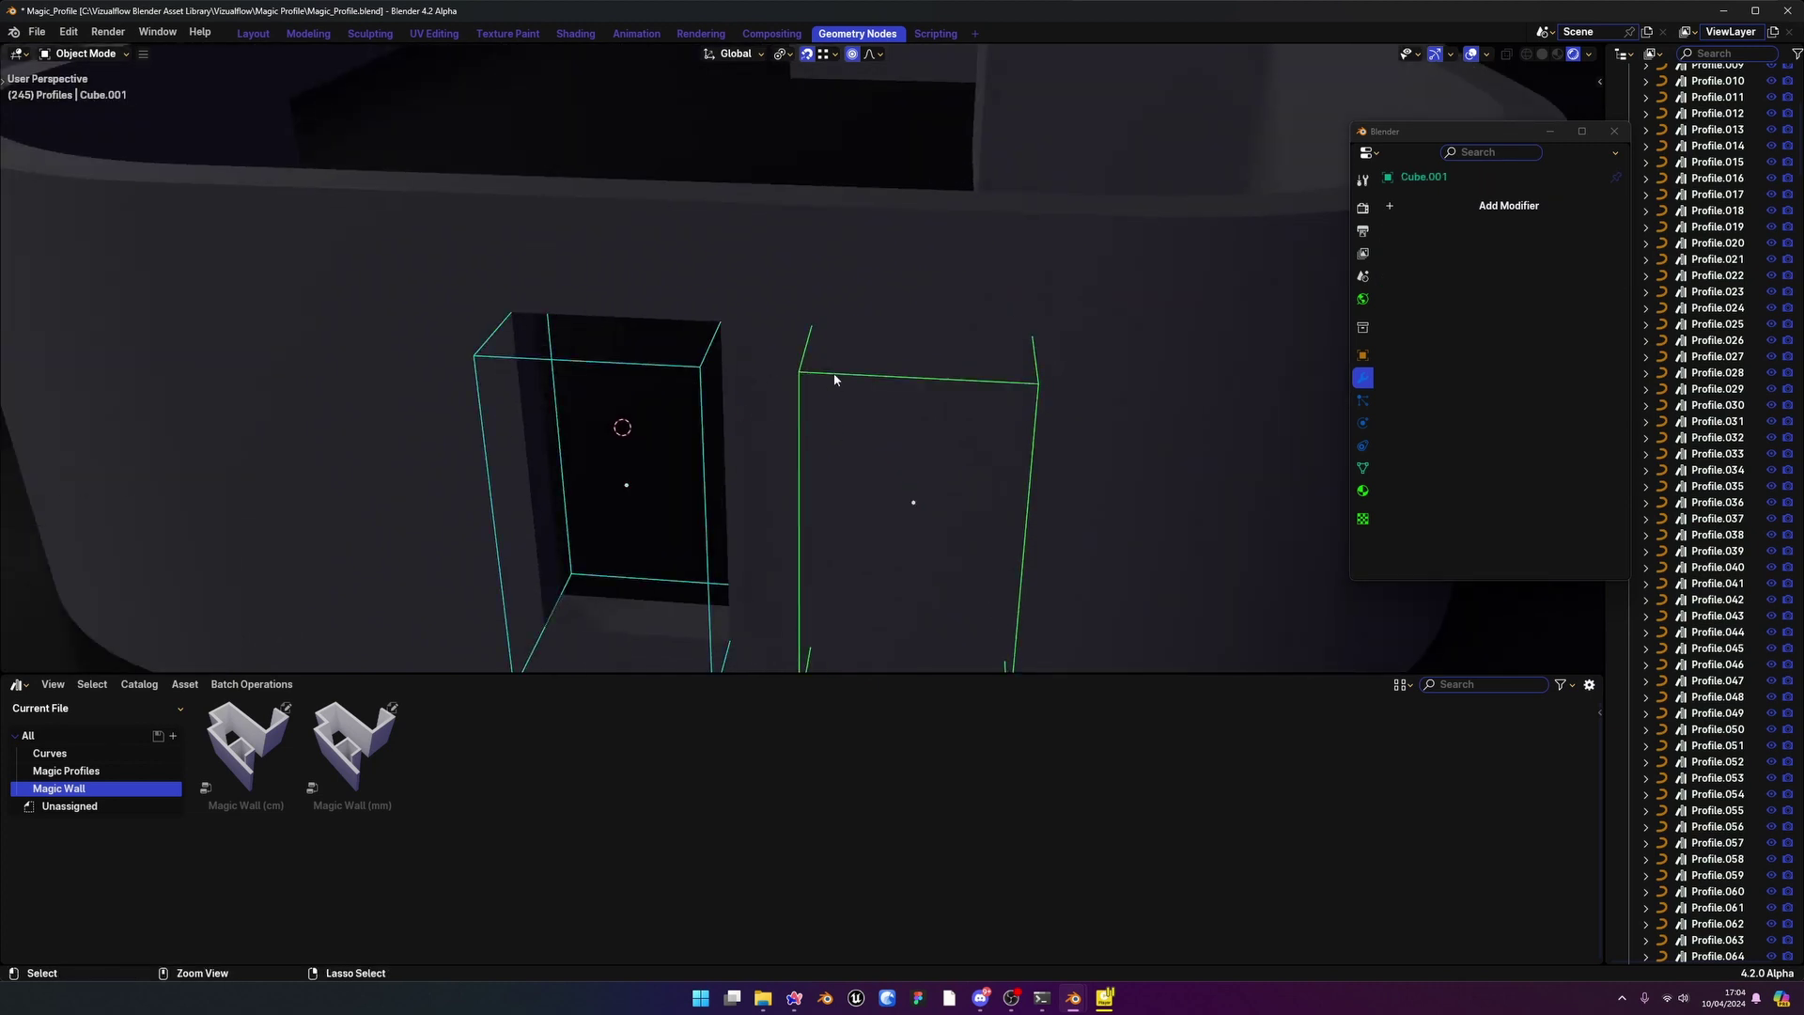
{"action": "key", "text": "ctrl+j"}
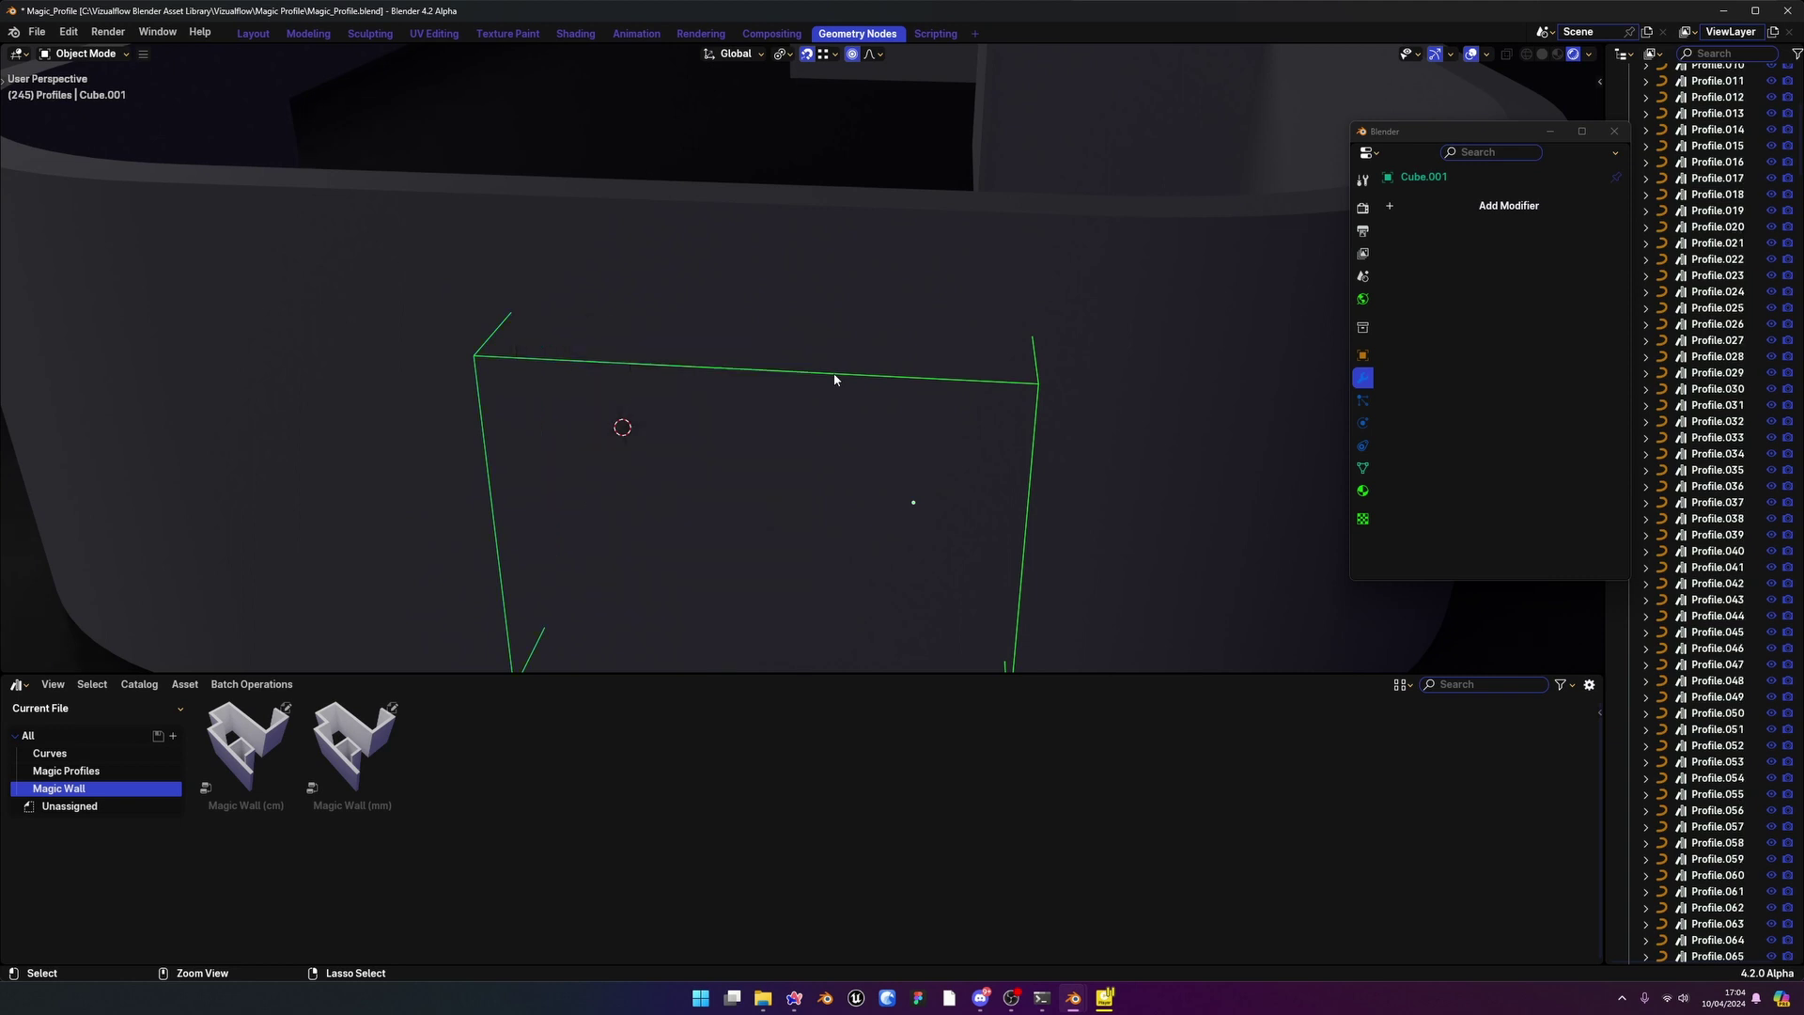
{"action": "key", "text": "ctrl+z"}
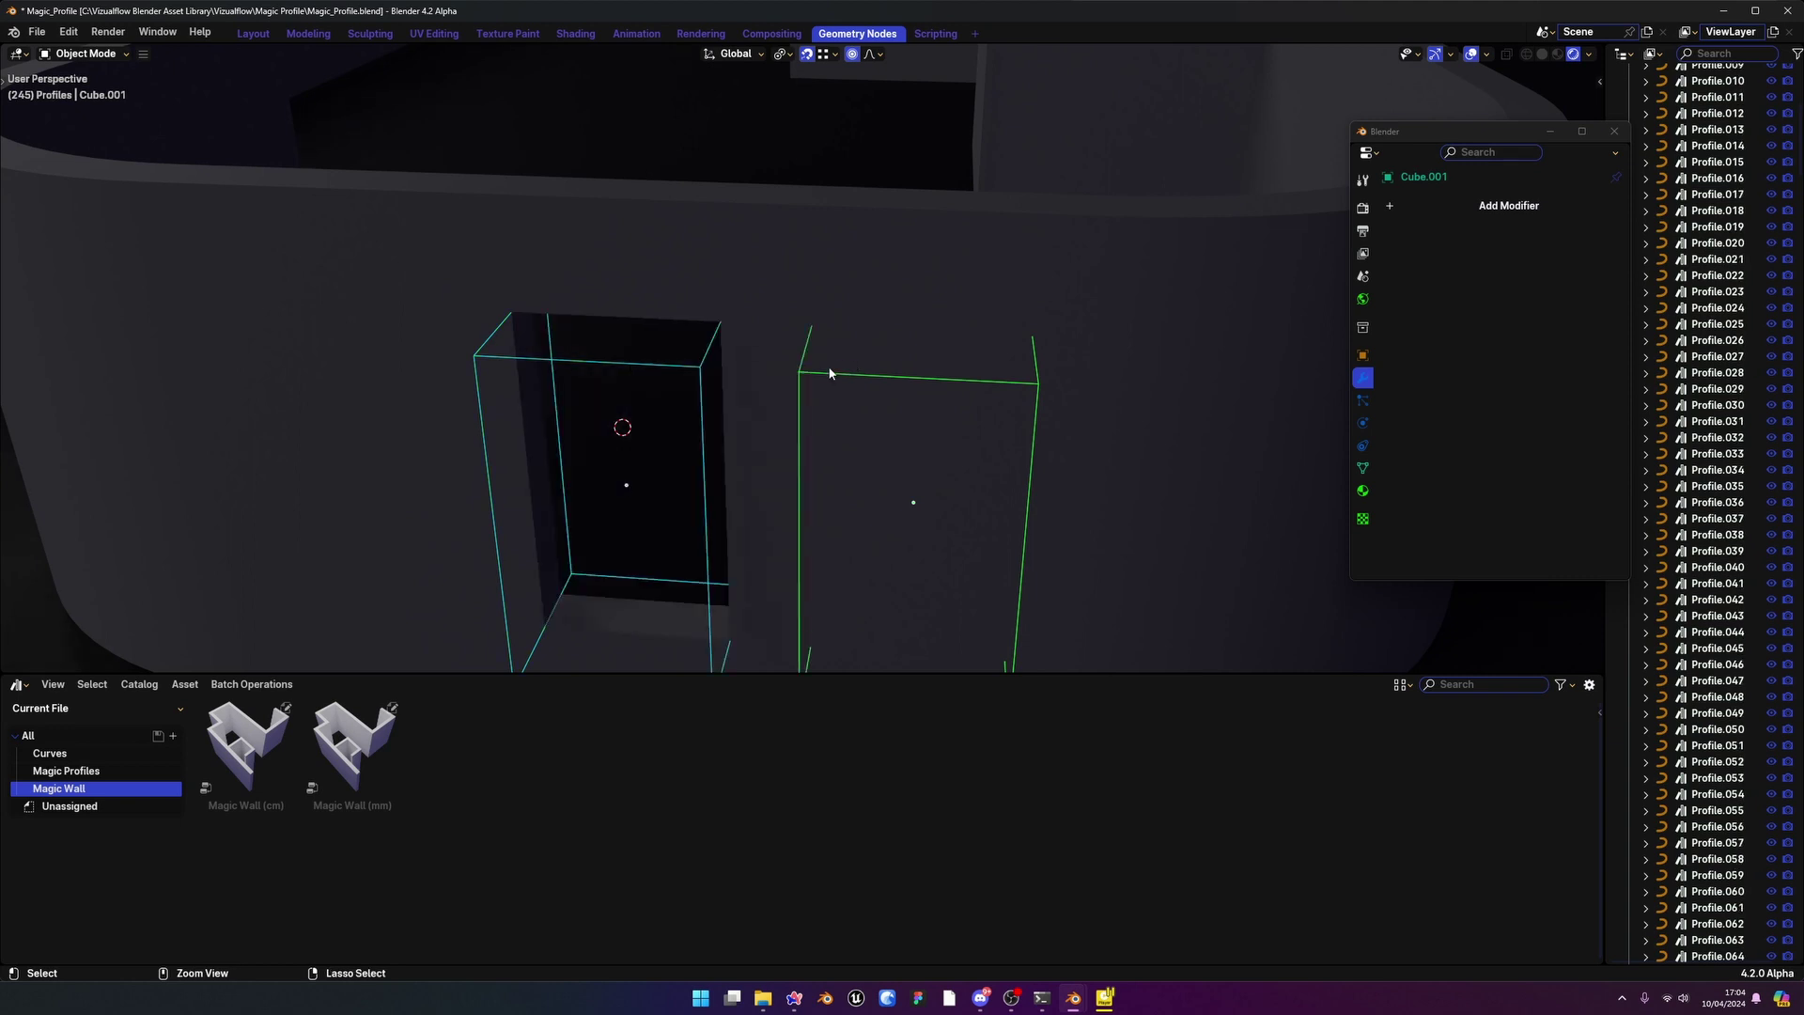
{"action": "key", "text": "ctrl+z"}
Try joining the two cutter cubes with the original boolean cutter as the active object, and undo it
{"action": "left_click", "coordinate": [929, 379]}
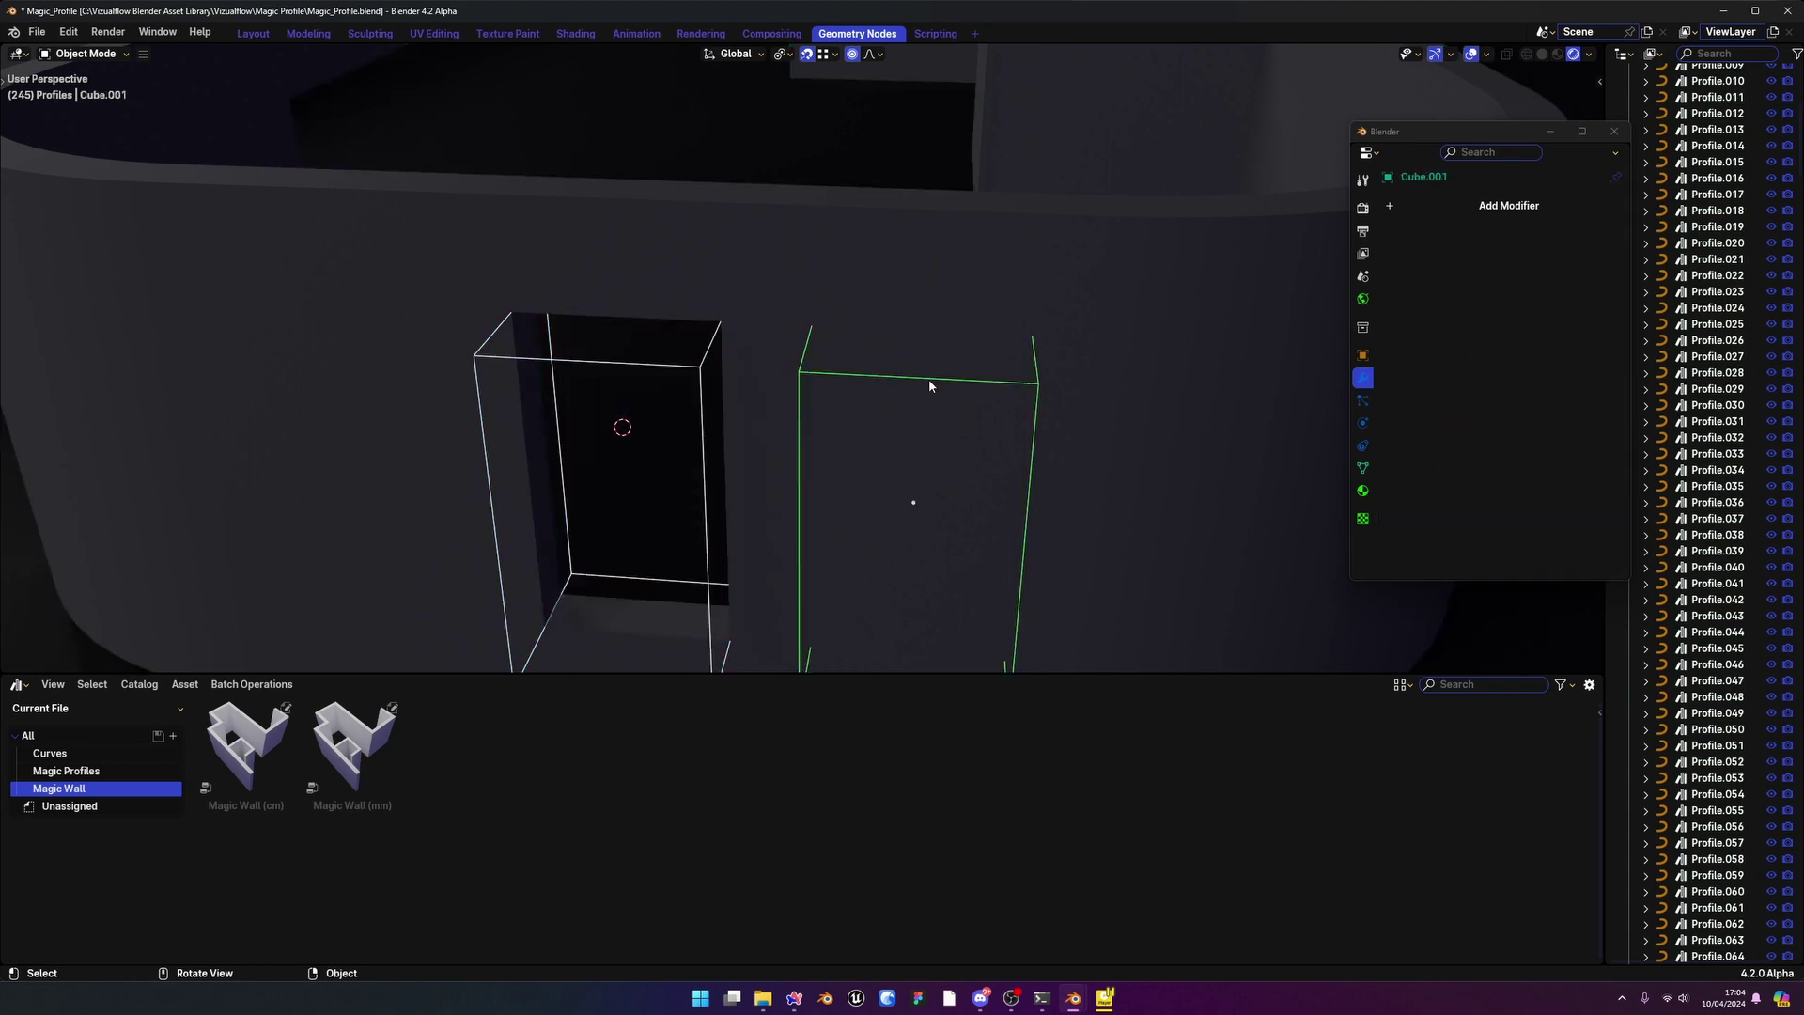
{"action": "left_click", "coordinate": [624, 368], "text": "shift"}
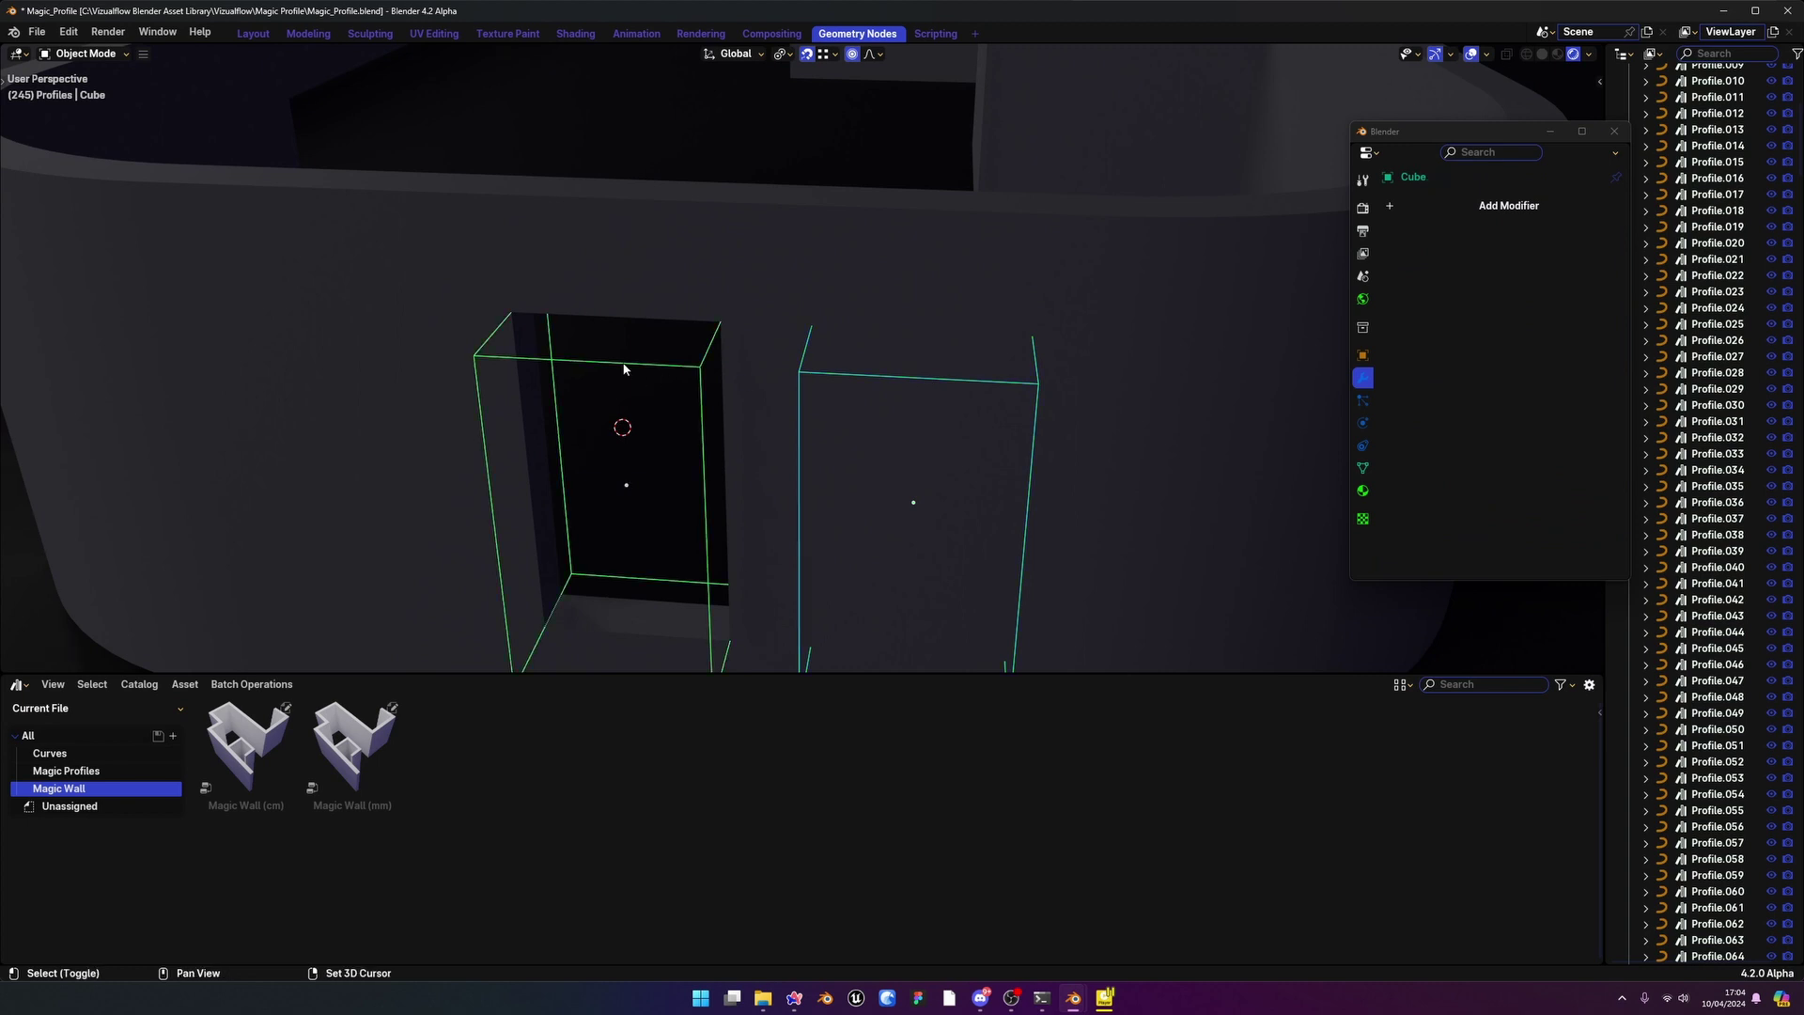
{"action": "key", "text": "ctrl+j"}
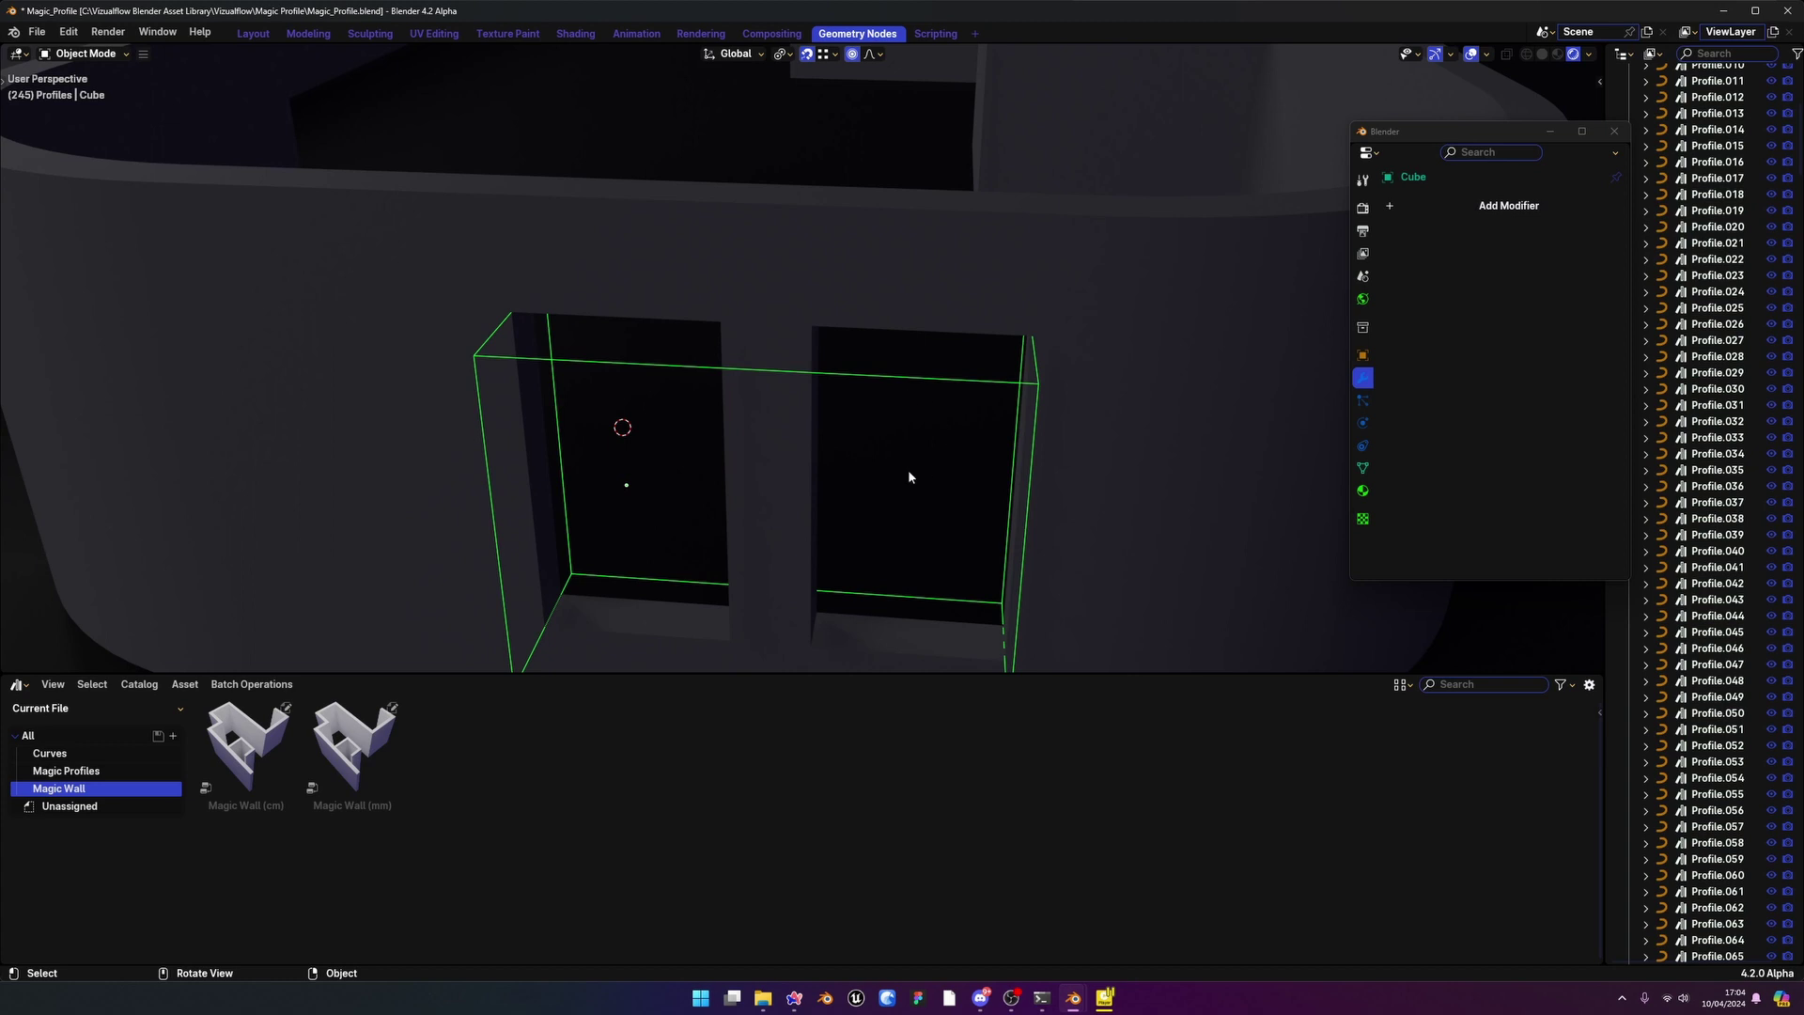
{"action": "middle_click_drag", "start_coordinate": [908, 470], "coordinate": [916, 389]}
{"action": "key", "text": "ctrl+z"}
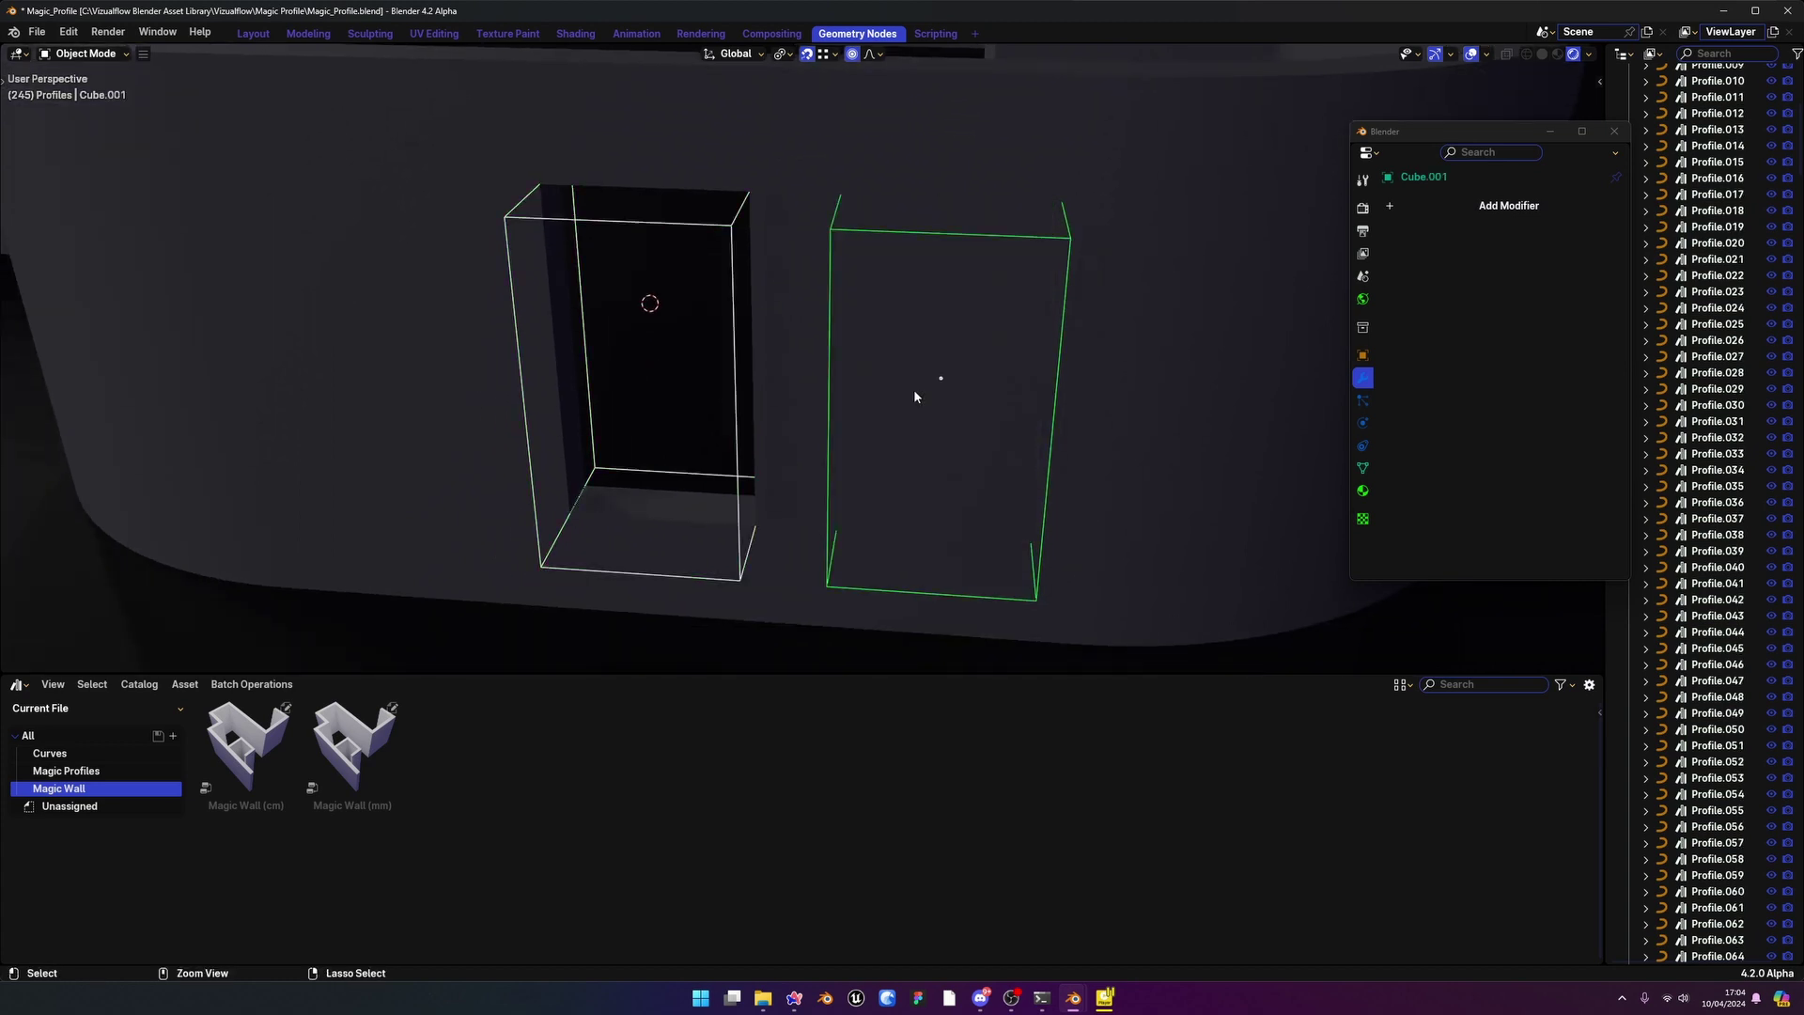
Join the original cutter cube into its duplicate, with the duplicate as the active object
{"action": "left_click", "coordinate": [700, 227]}
{"action": "left_click", "coordinate": [928, 234], "text": "shift"}
{"action": "key", "text": "ctrl+j"}
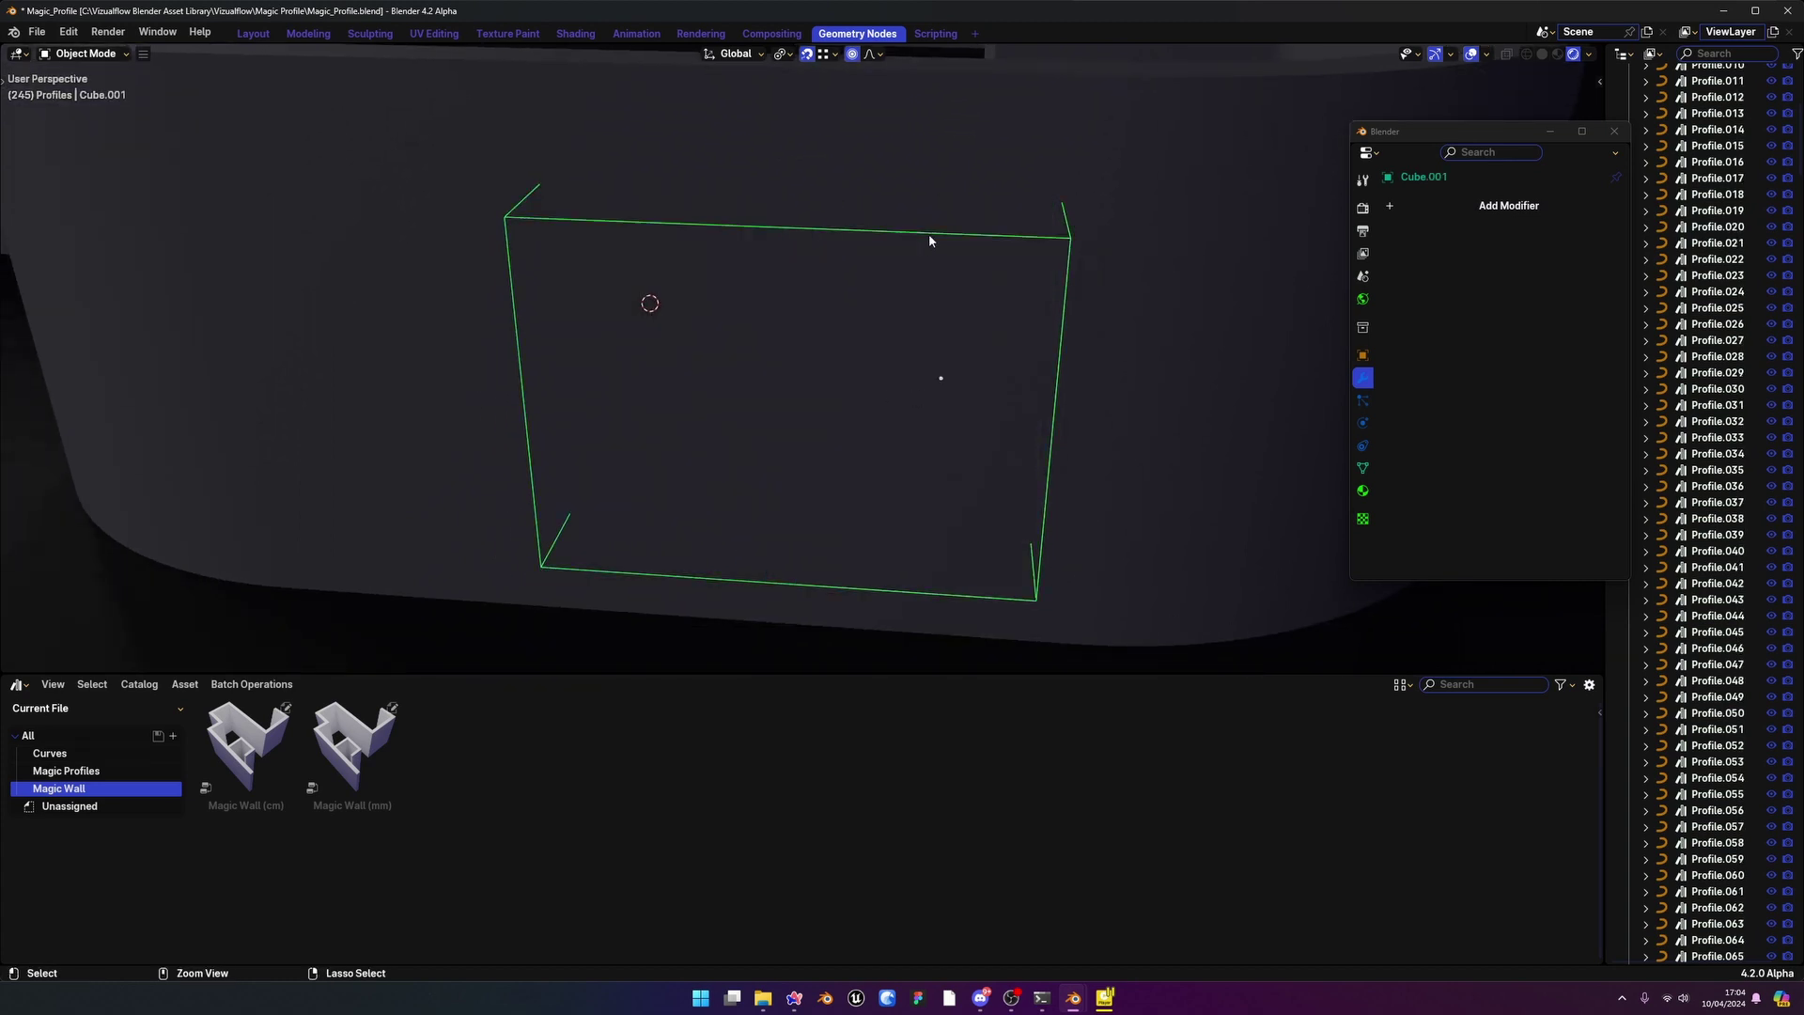
Undo the last join and join the duplicate cutter into the original boolean cube, keeping the original as the active object
{"action": "middle_click_drag", "start_coordinate": [1012, 391], "coordinate": [906, 417]}
{"action": "key", "text": "ctrl+z"}
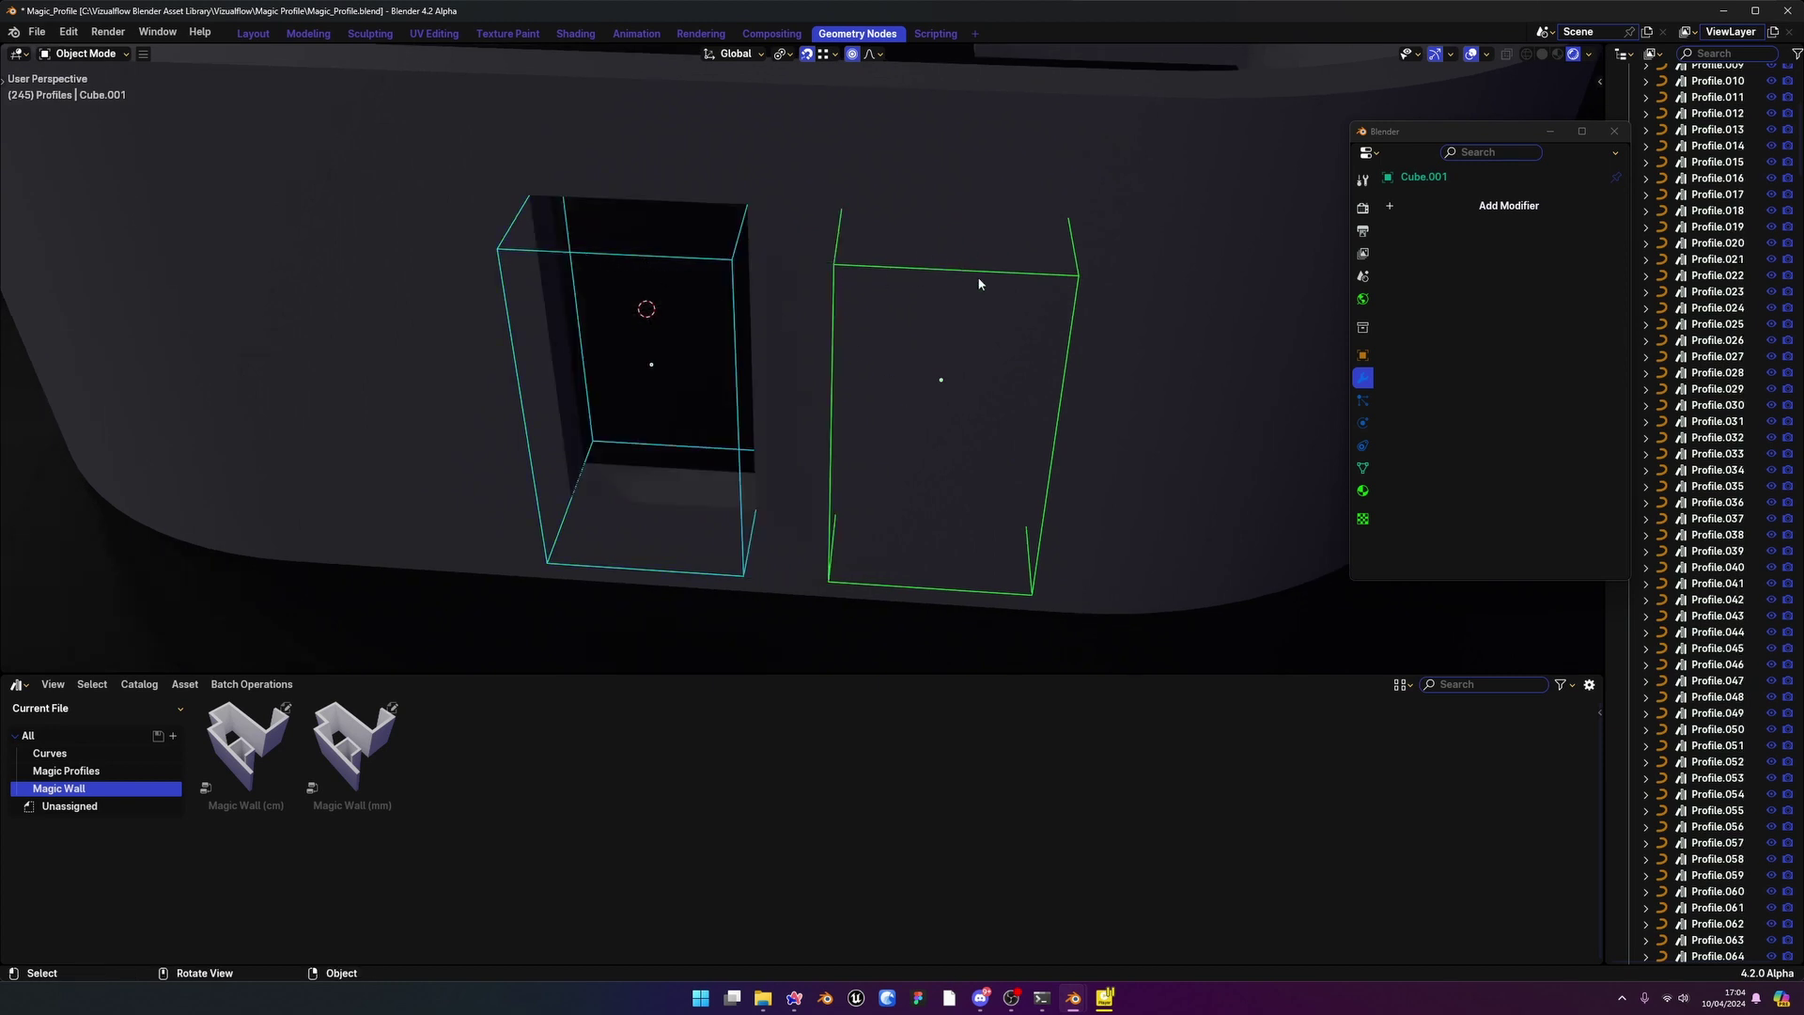
{"action": "left_click", "coordinate": [887, 267]}
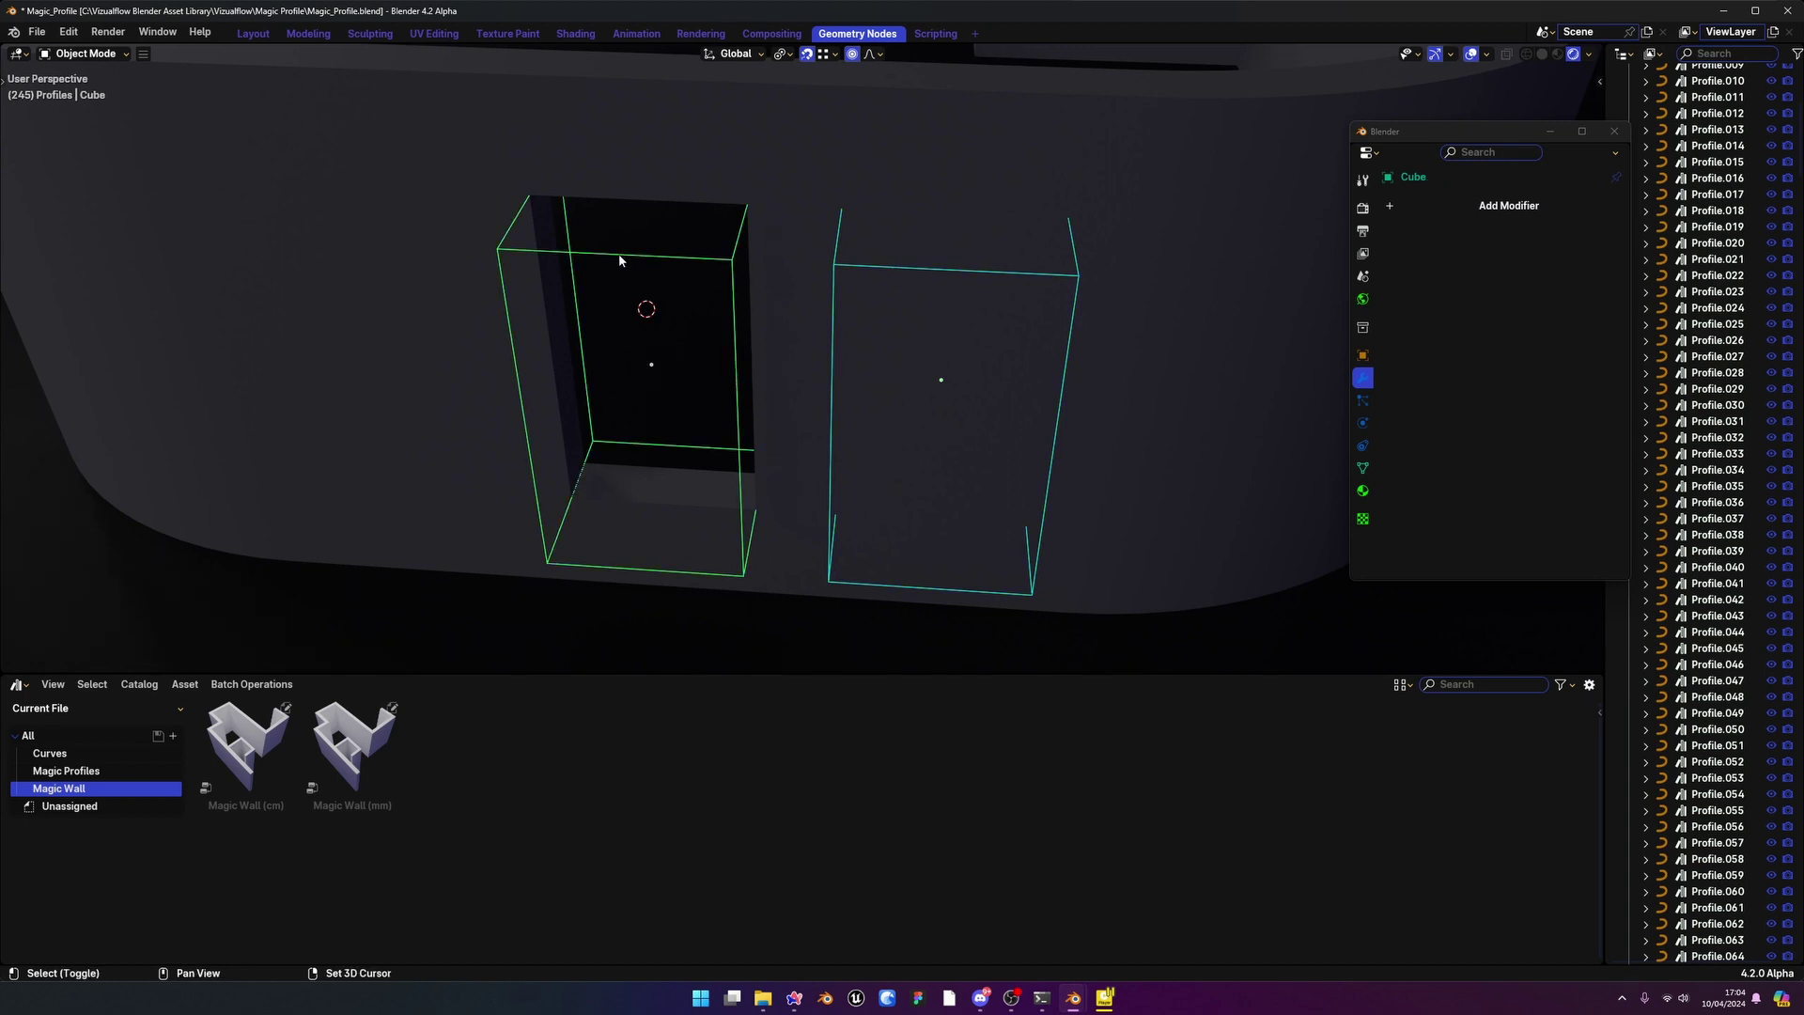
{"action": "key", "text": "ctrl+j"}
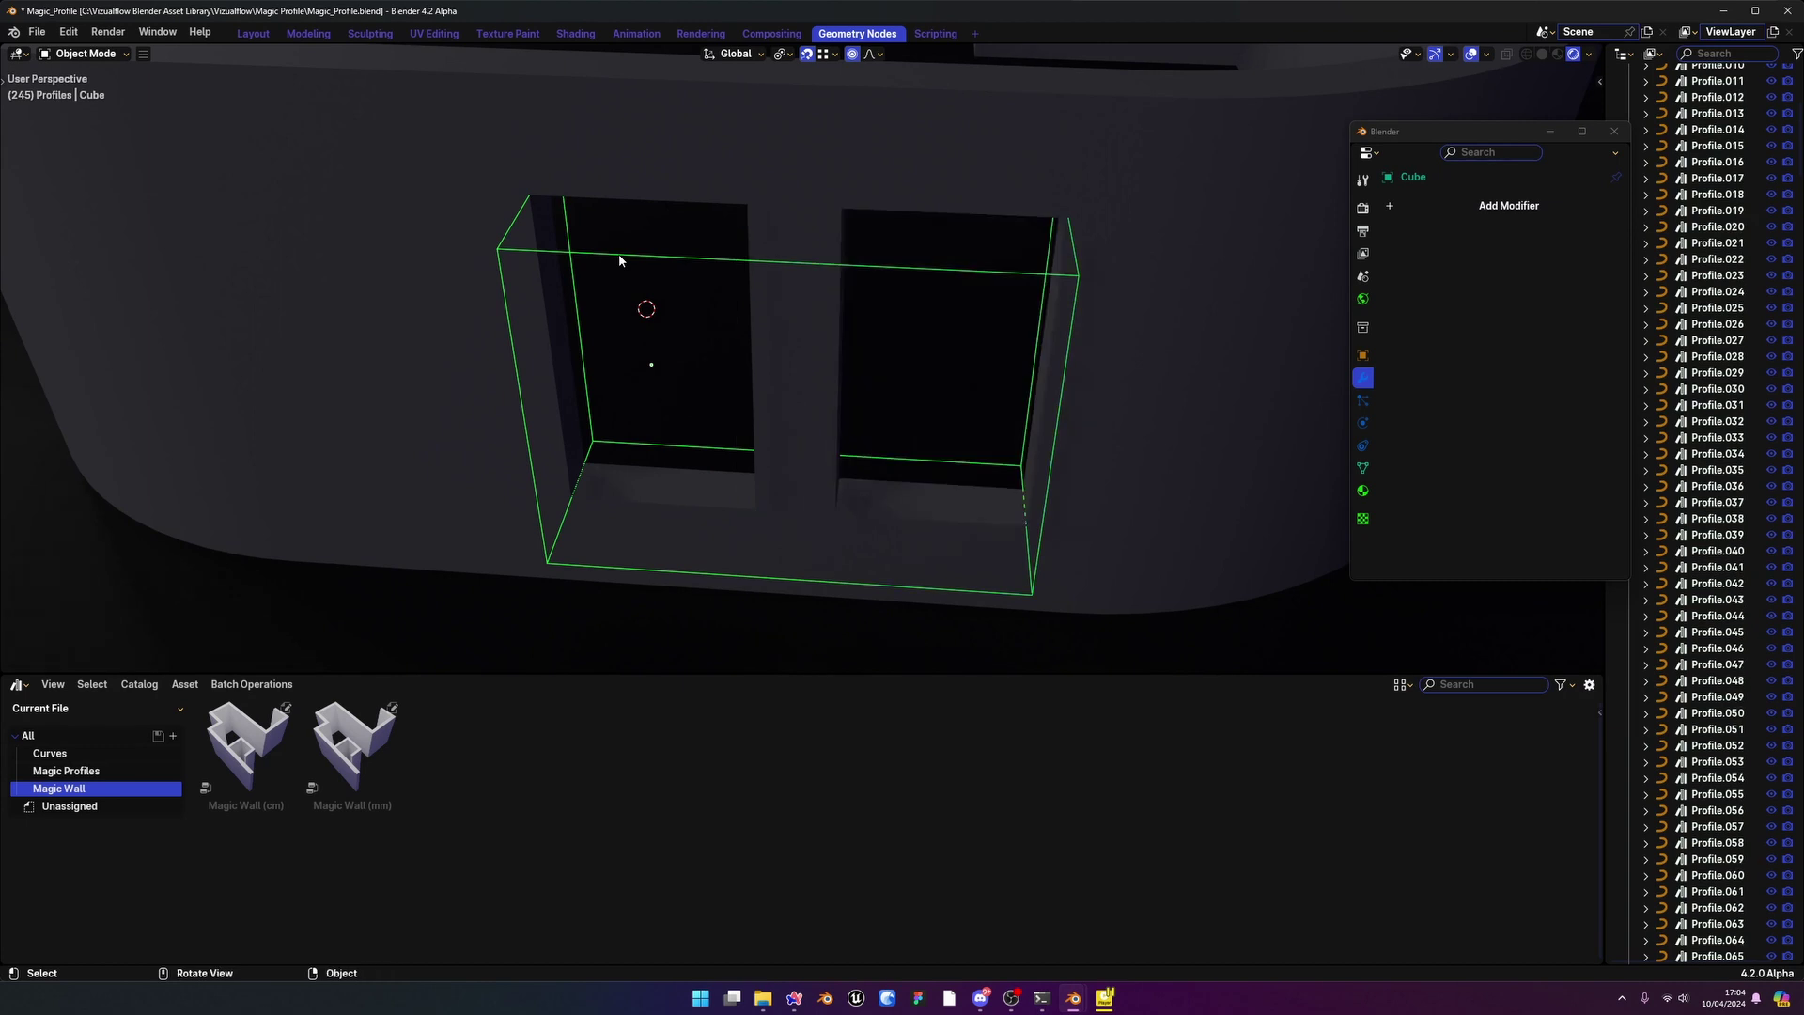
Duplicate the joined two-opening cutter and offset the copy about -554 cm along X on the front wall
{"action": "scroll", "coordinate": [848, 310], "scroll_direction": "down", "scroll_amount": 6}
{"action": "middle_click_drag", "start_coordinate": [927, 322], "coordinate": [797, 317], "text": "shift"}
{"action": "scroll", "coordinate": [797, 316], "scroll_direction": "up", "scroll_amount": 3}
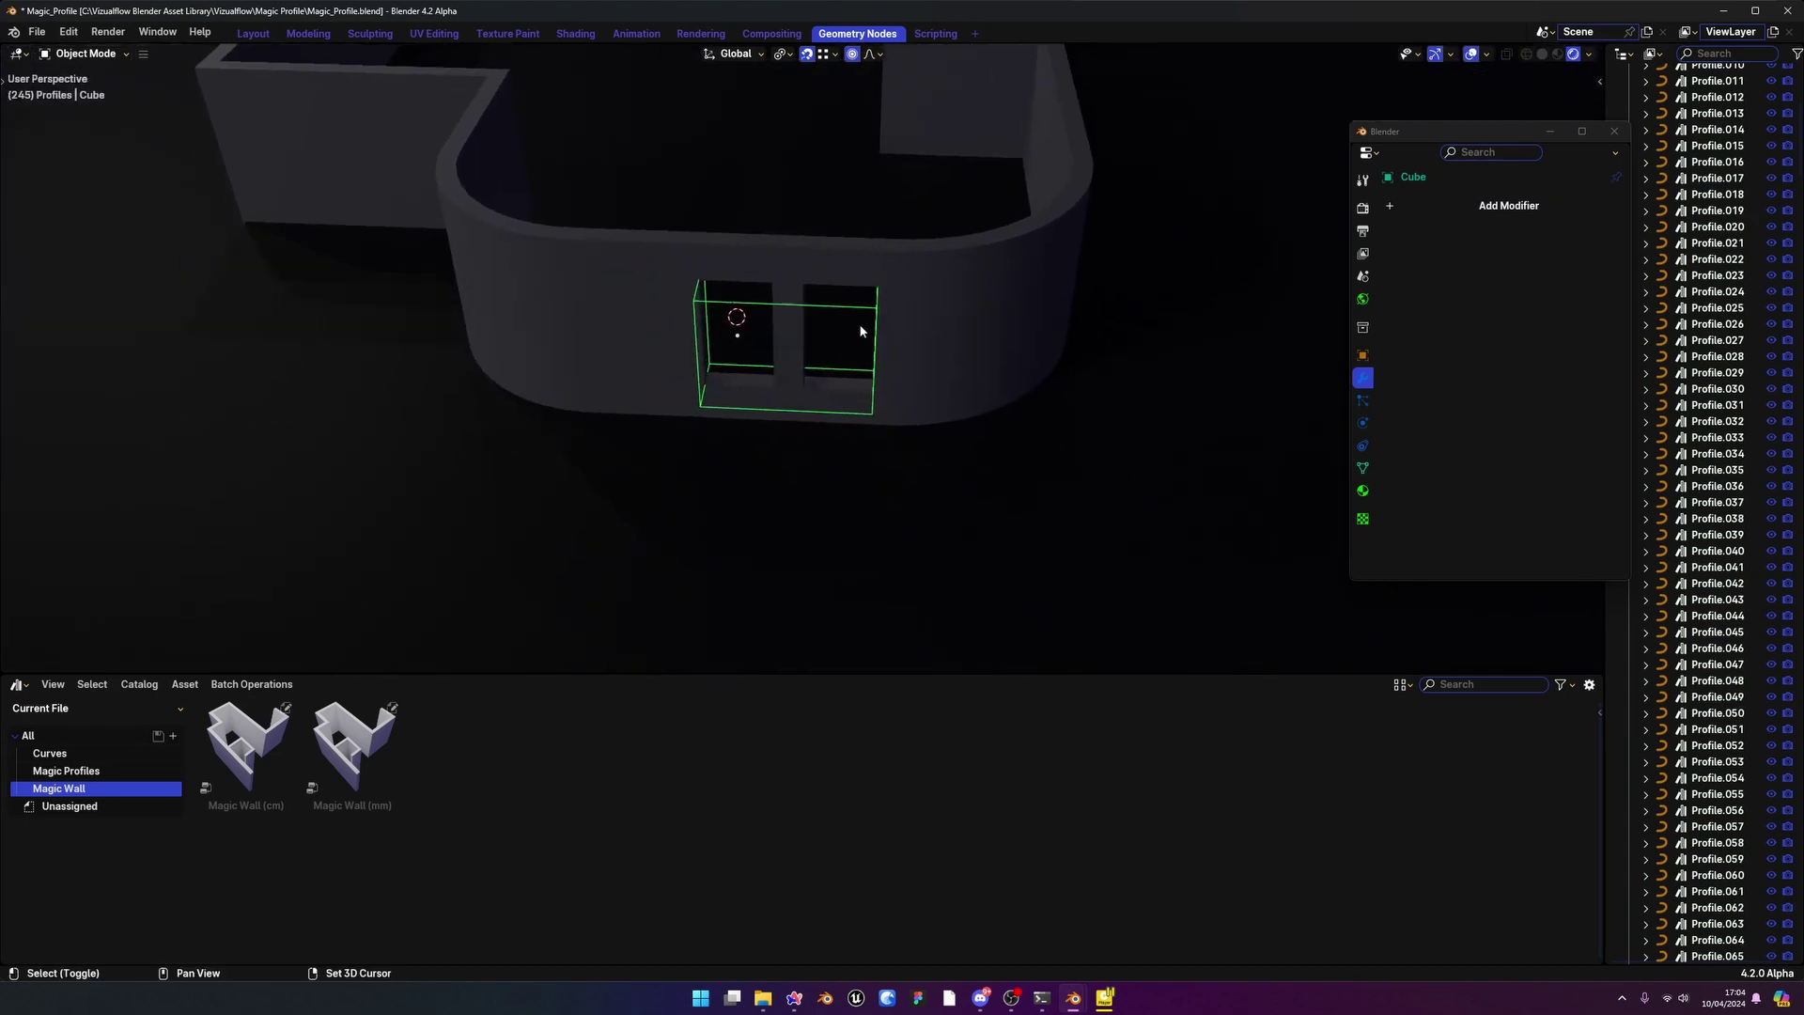
{"action": "key", "text": "shift+d"}
{"action": "key", "text": "x"}
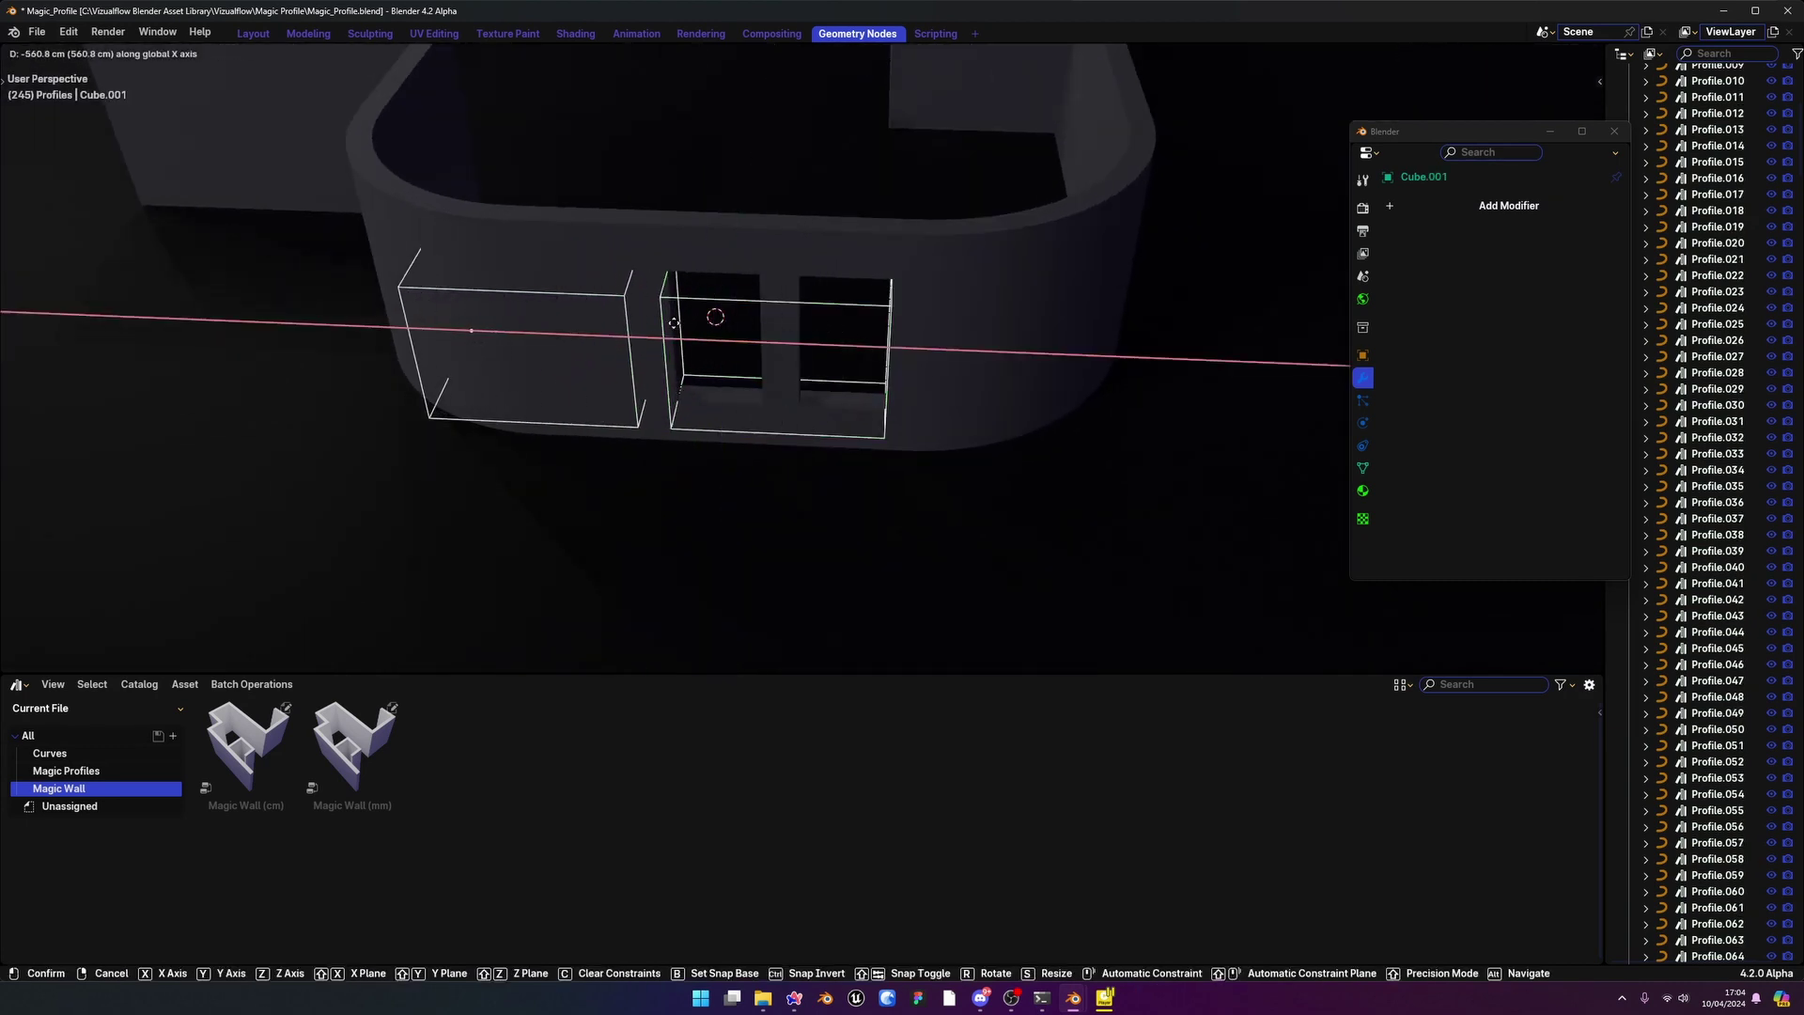
{"action": "left_click", "coordinate": [674, 323]}
Join the new pair of cutters into the original boolean cutter, with the original as the active object
{"action": "scroll", "coordinate": [831, 320], "scroll_direction": "up", "scroll_amount": 4}
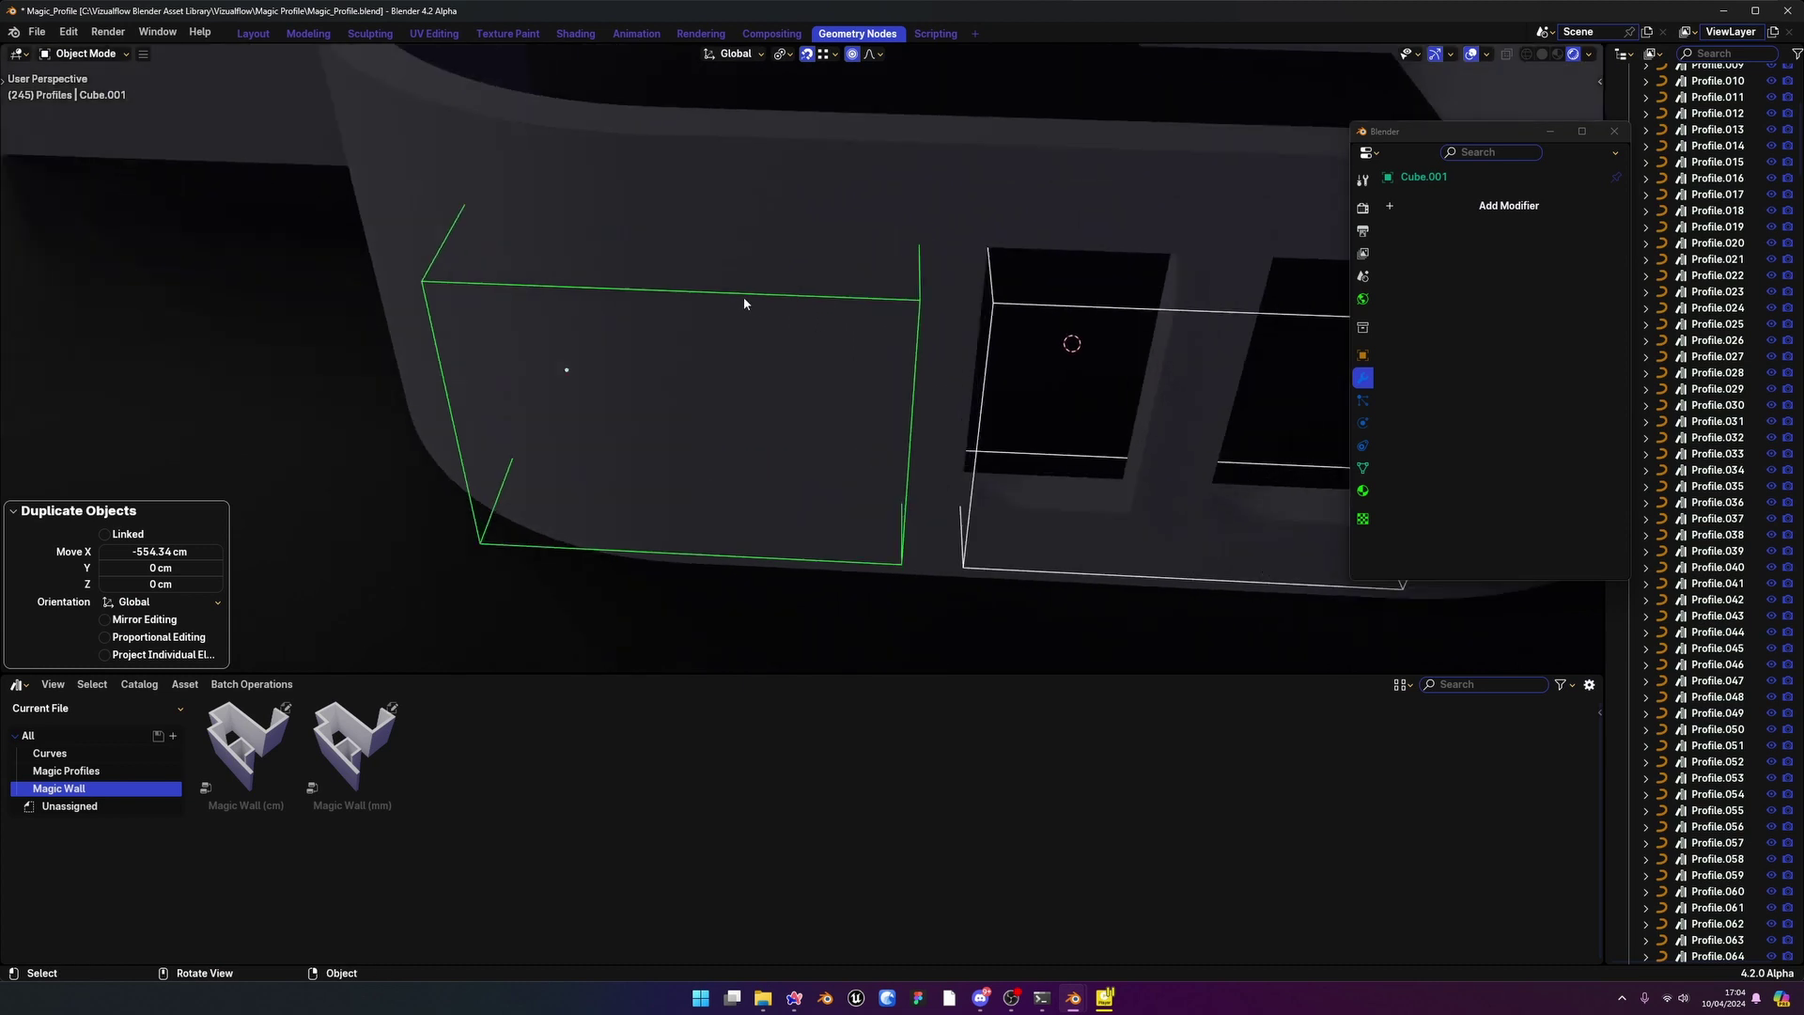
{"action": "left_click", "coordinate": [1023, 311], "text": "shift"}
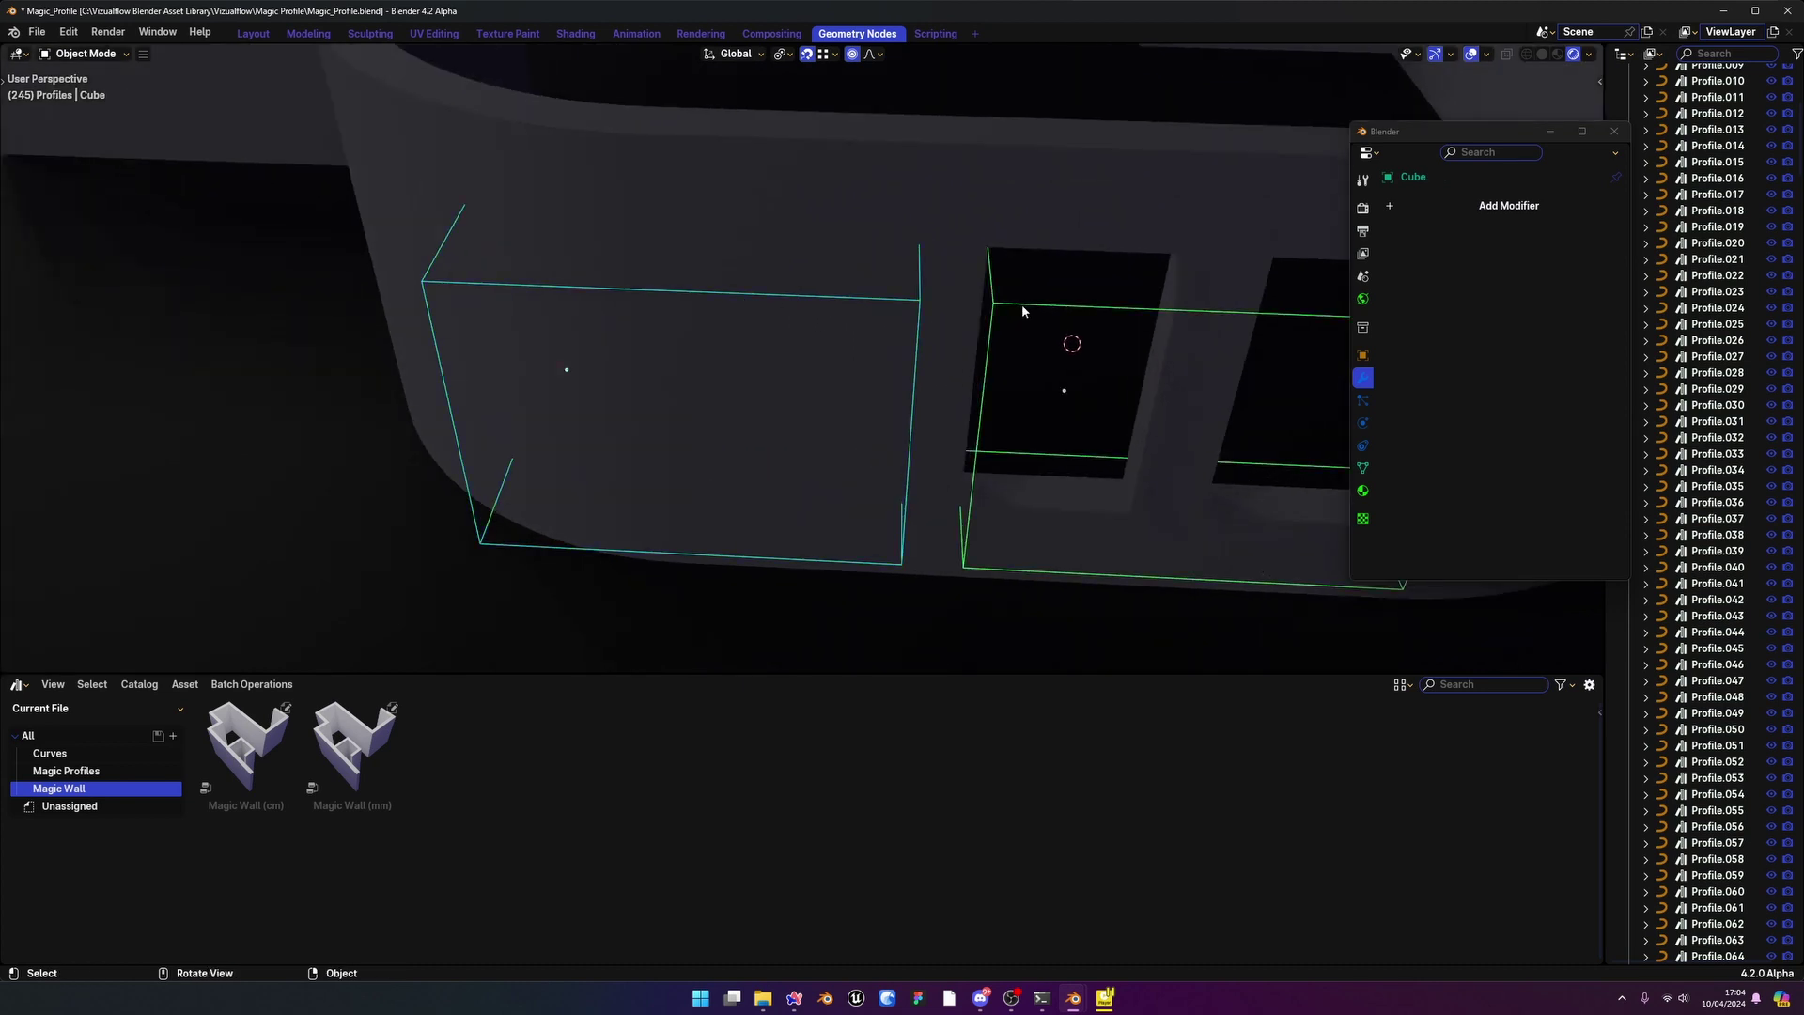
{"action": "key", "text": "ctrl+j"}
{"action": "middle_click_drag", "start_coordinate": [1022, 311], "coordinate": [1013, 478]}
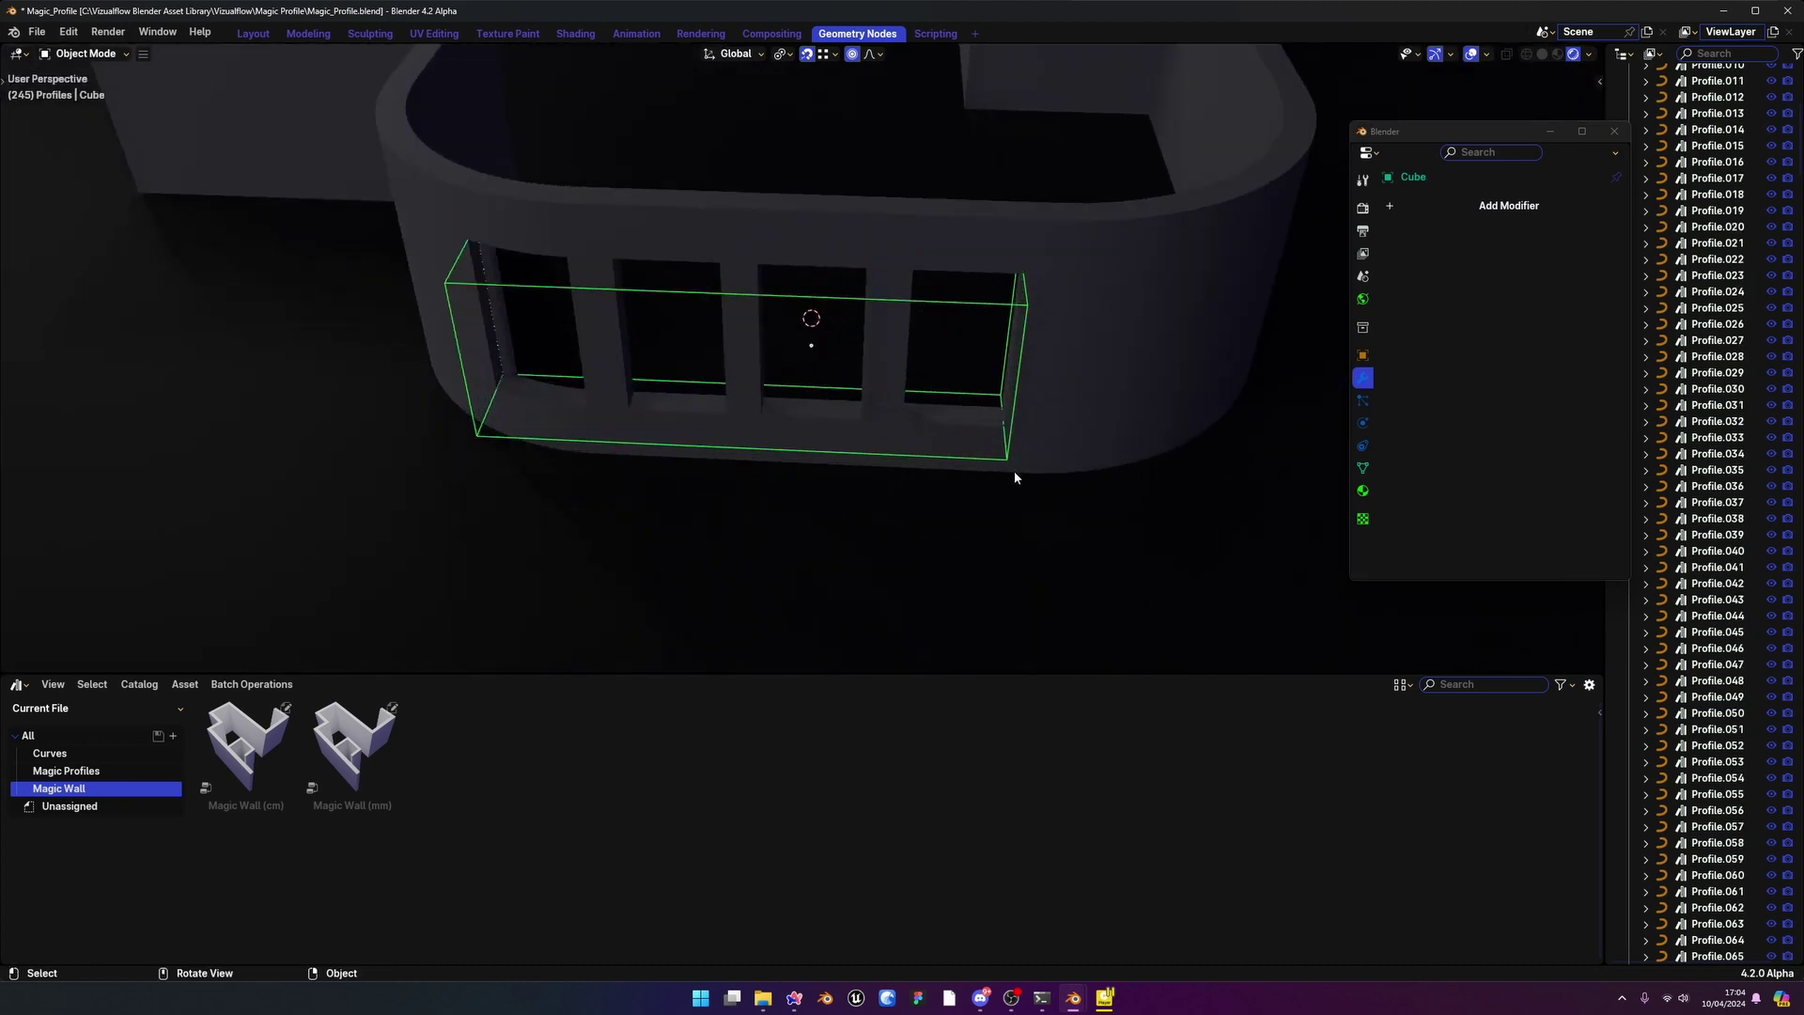
Shift the joined four-opening cutter along X toward the middle of the front wall
{"action": "left_click", "coordinate": [817, 442]}
{"action": "middle_click_drag", "start_coordinate": [817, 443], "coordinate": [816, 256]}
{"action": "left_click", "coordinate": [971, 269]}
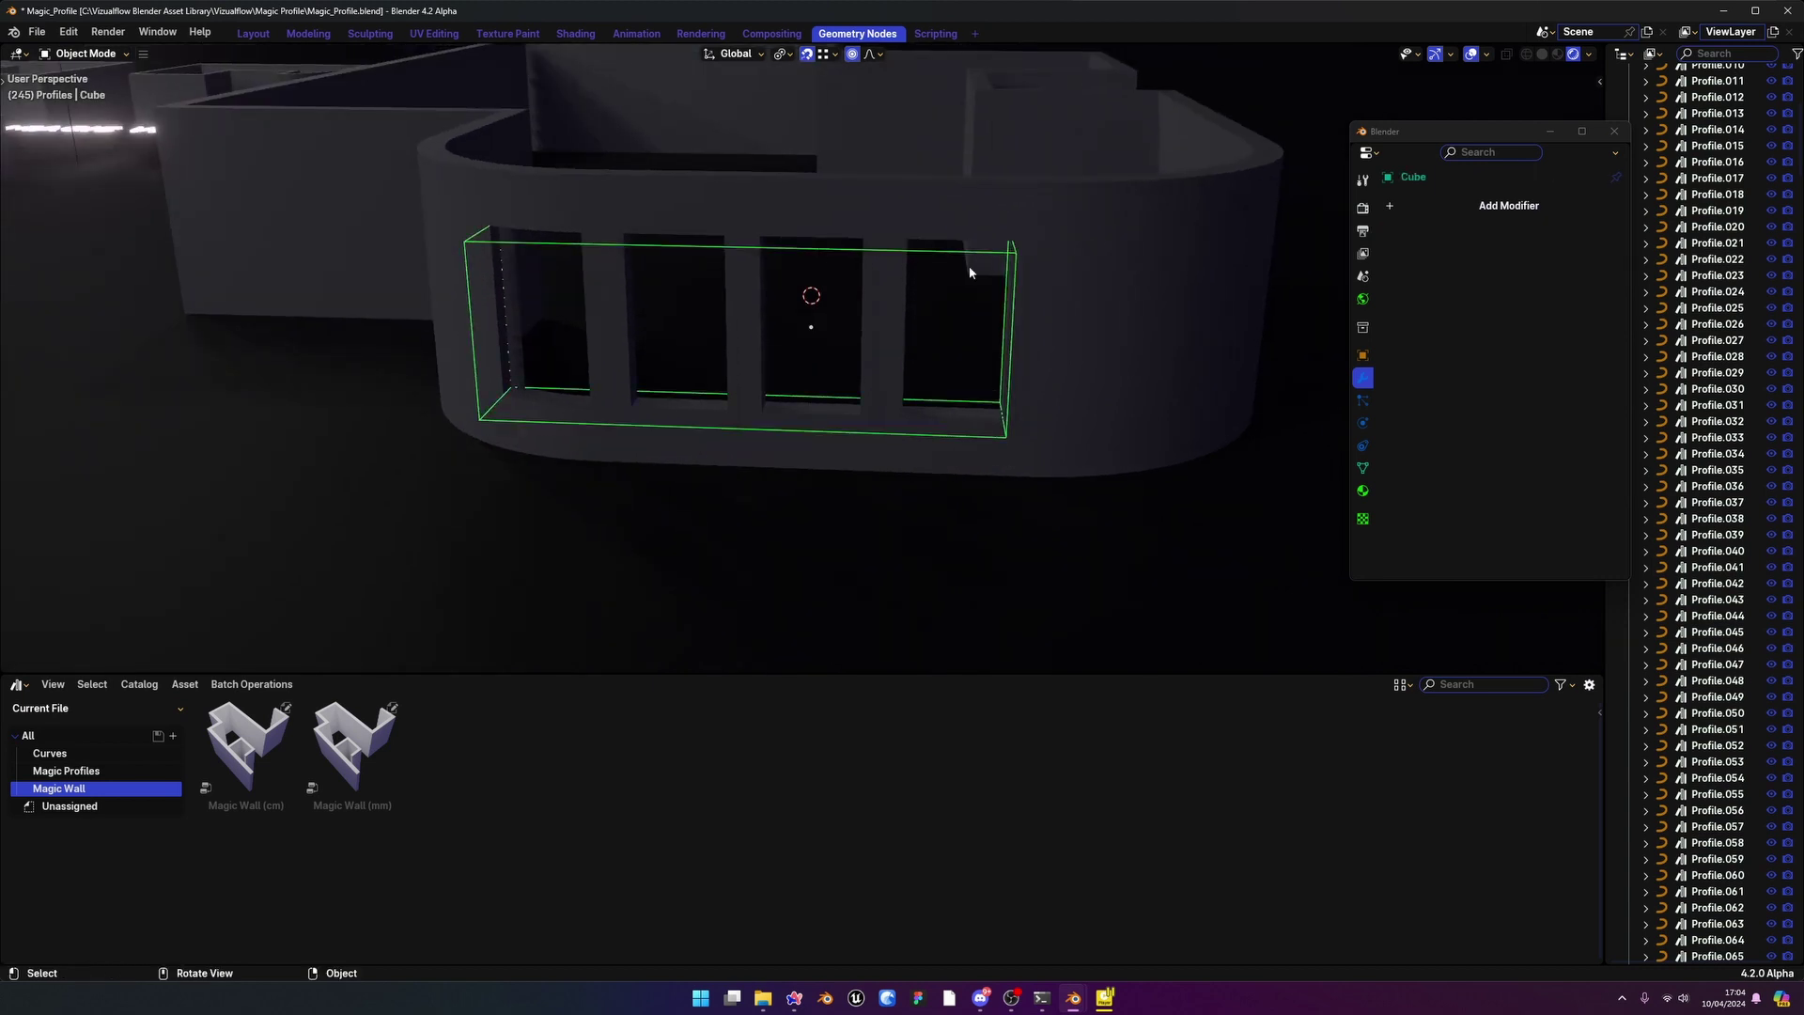
{"action": "key", "text": "g"}
{"action": "key", "text": "x"}
{"action": "left_click", "coordinate": [1008, 303]}
{"action": "left_click", "coordinate": [989, 513]}
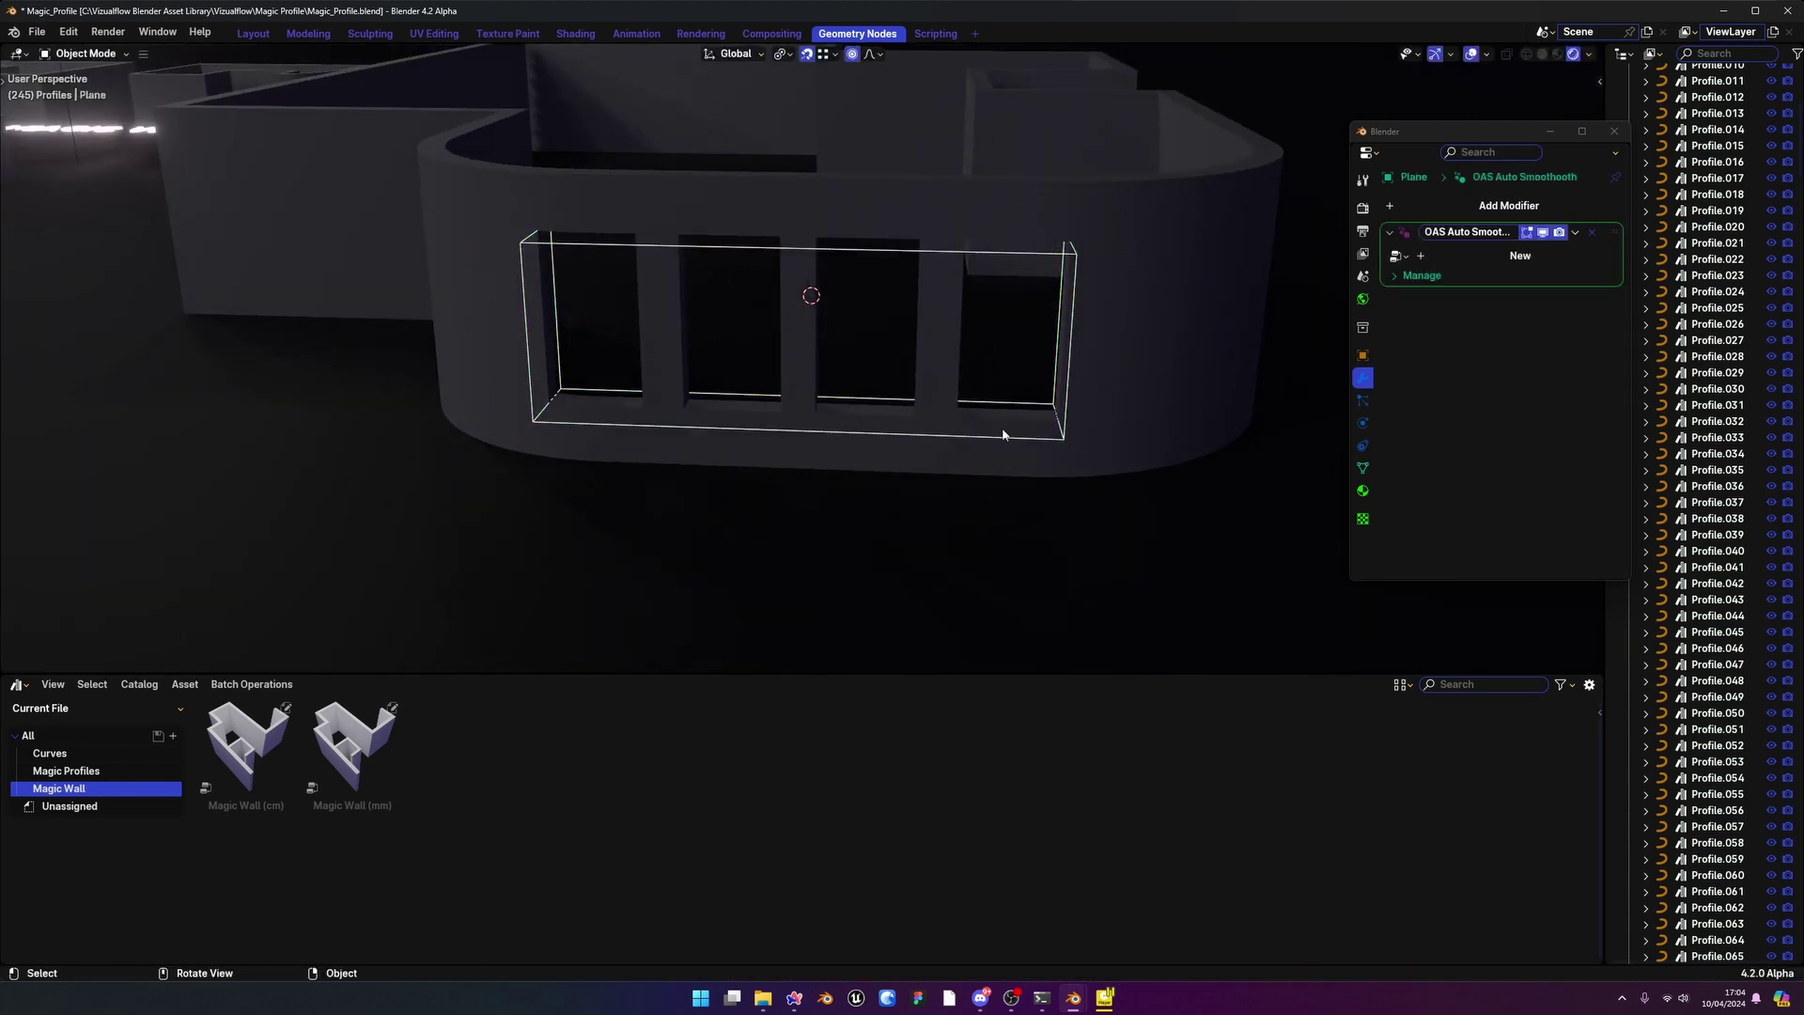
{"action": "middle_click_drag", "start_coordinate": [1003, 432], "coordinate": [882, 481], "text": "shift"}
{"action": "middle_click_drag", "start_coordinate": [919, 338], "coordinate": [880, 406]}
{"action": "scroll", "coordinate": [823, 369], "scroll_direction": "up", "scroll_amount": 3}
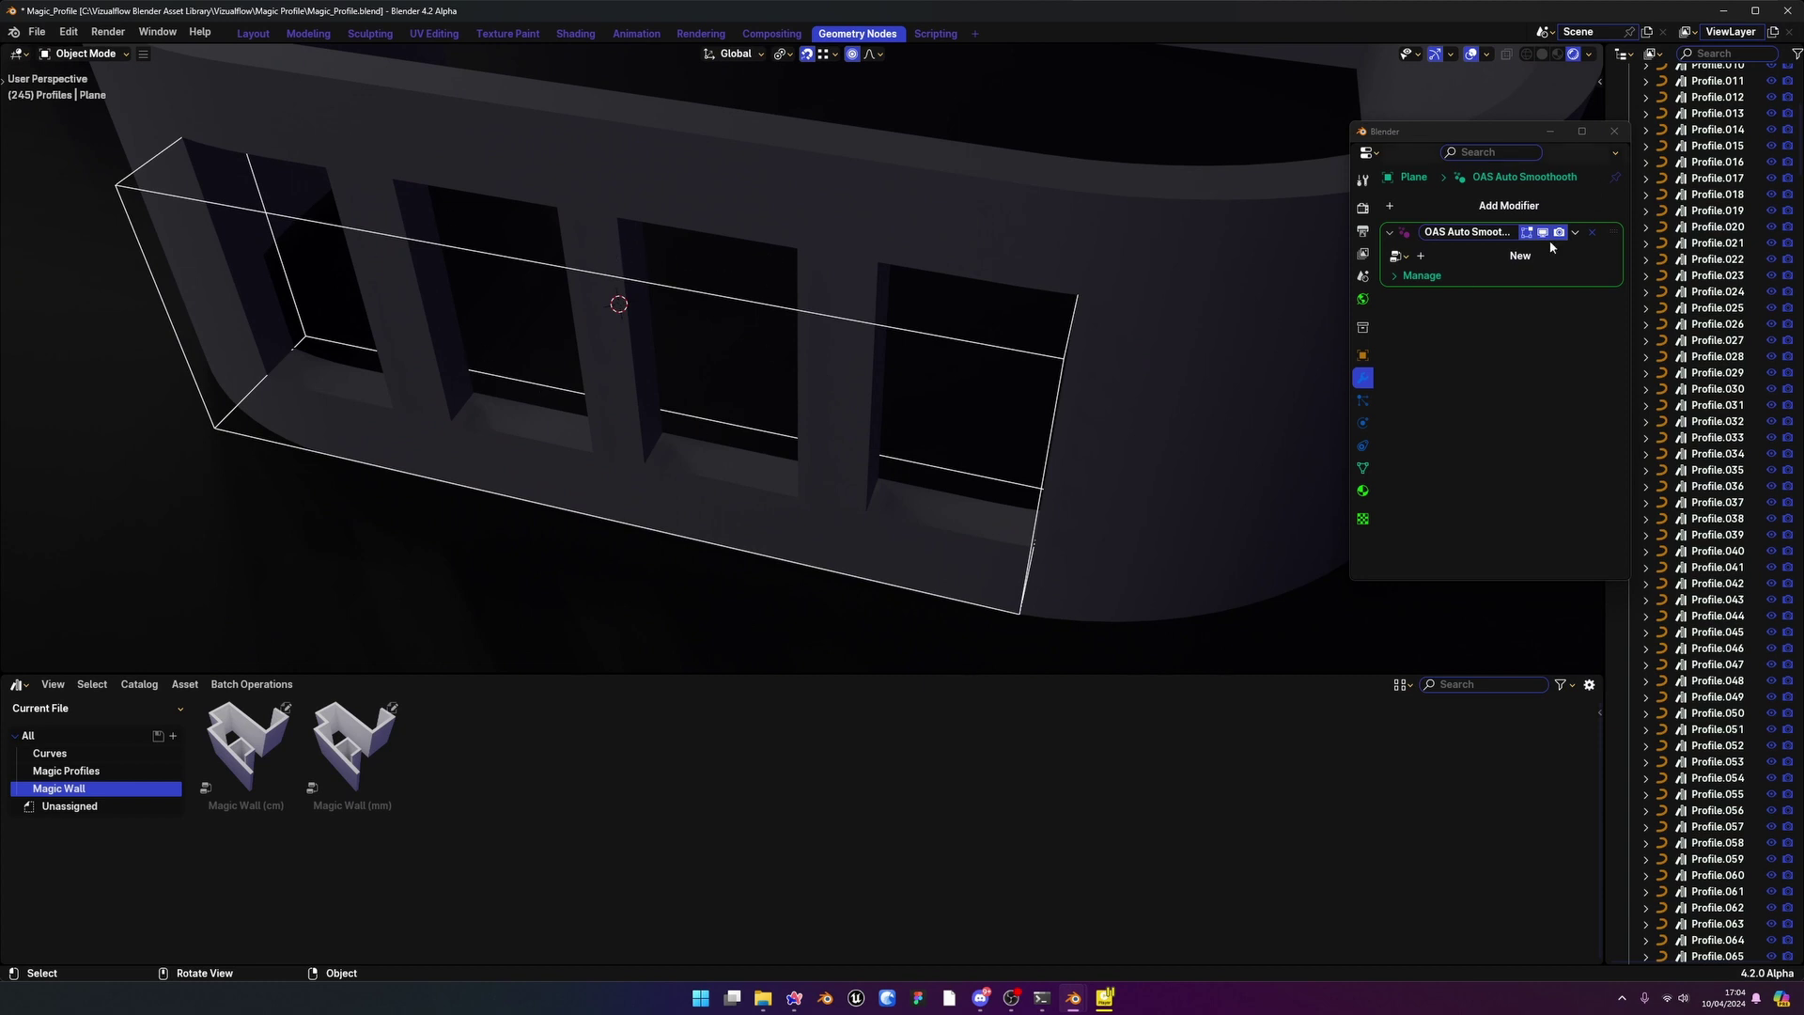
{"action": "left_click_drag", "start_coordinate": [1443, 133], "coordinate": [1381, 101]}
{"action": "scroll", "coordinate": [1007, 354], "scroll_direction": "down", "scroll_amount": 5}
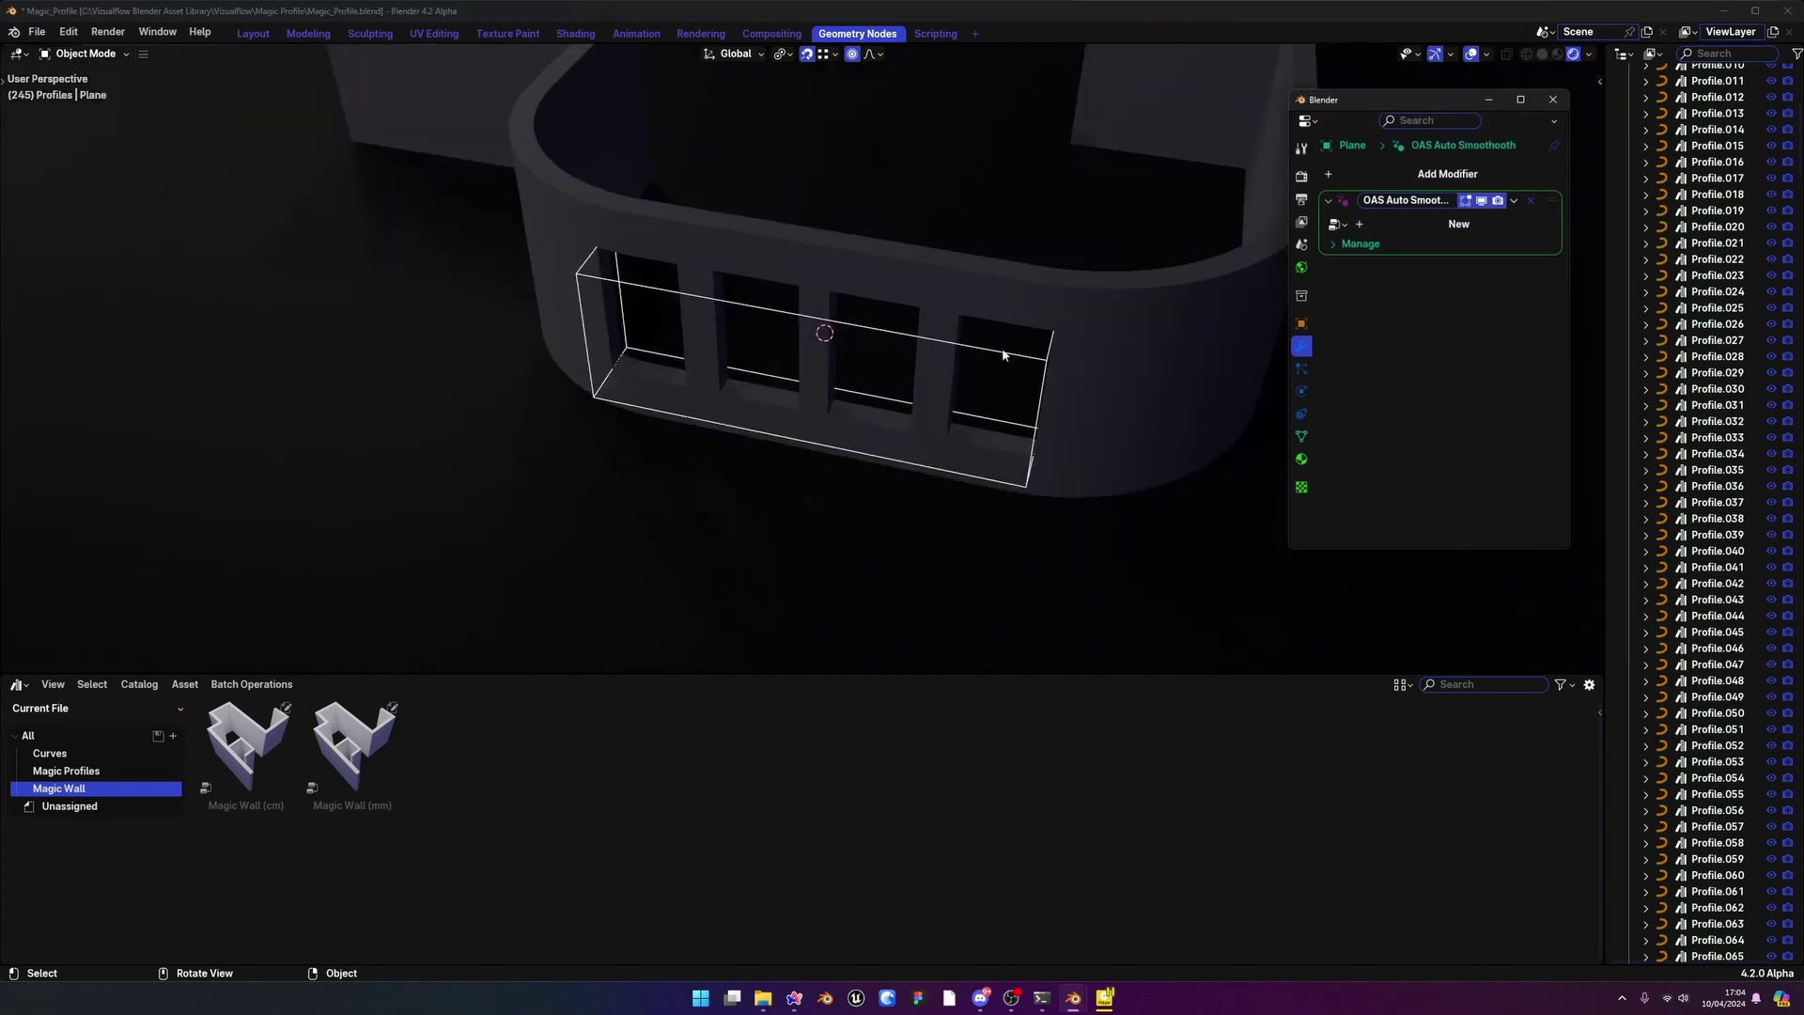
{"action": "middle_click_drag", "start_coordinate": [1007, 355], "coordinate": [843, 480]}
{"action": "scroll", "coordinate": [963, 370], "scroll_direction": "down", "scroll_amount": 6}
{"action": "key", "text": "shift+d"}
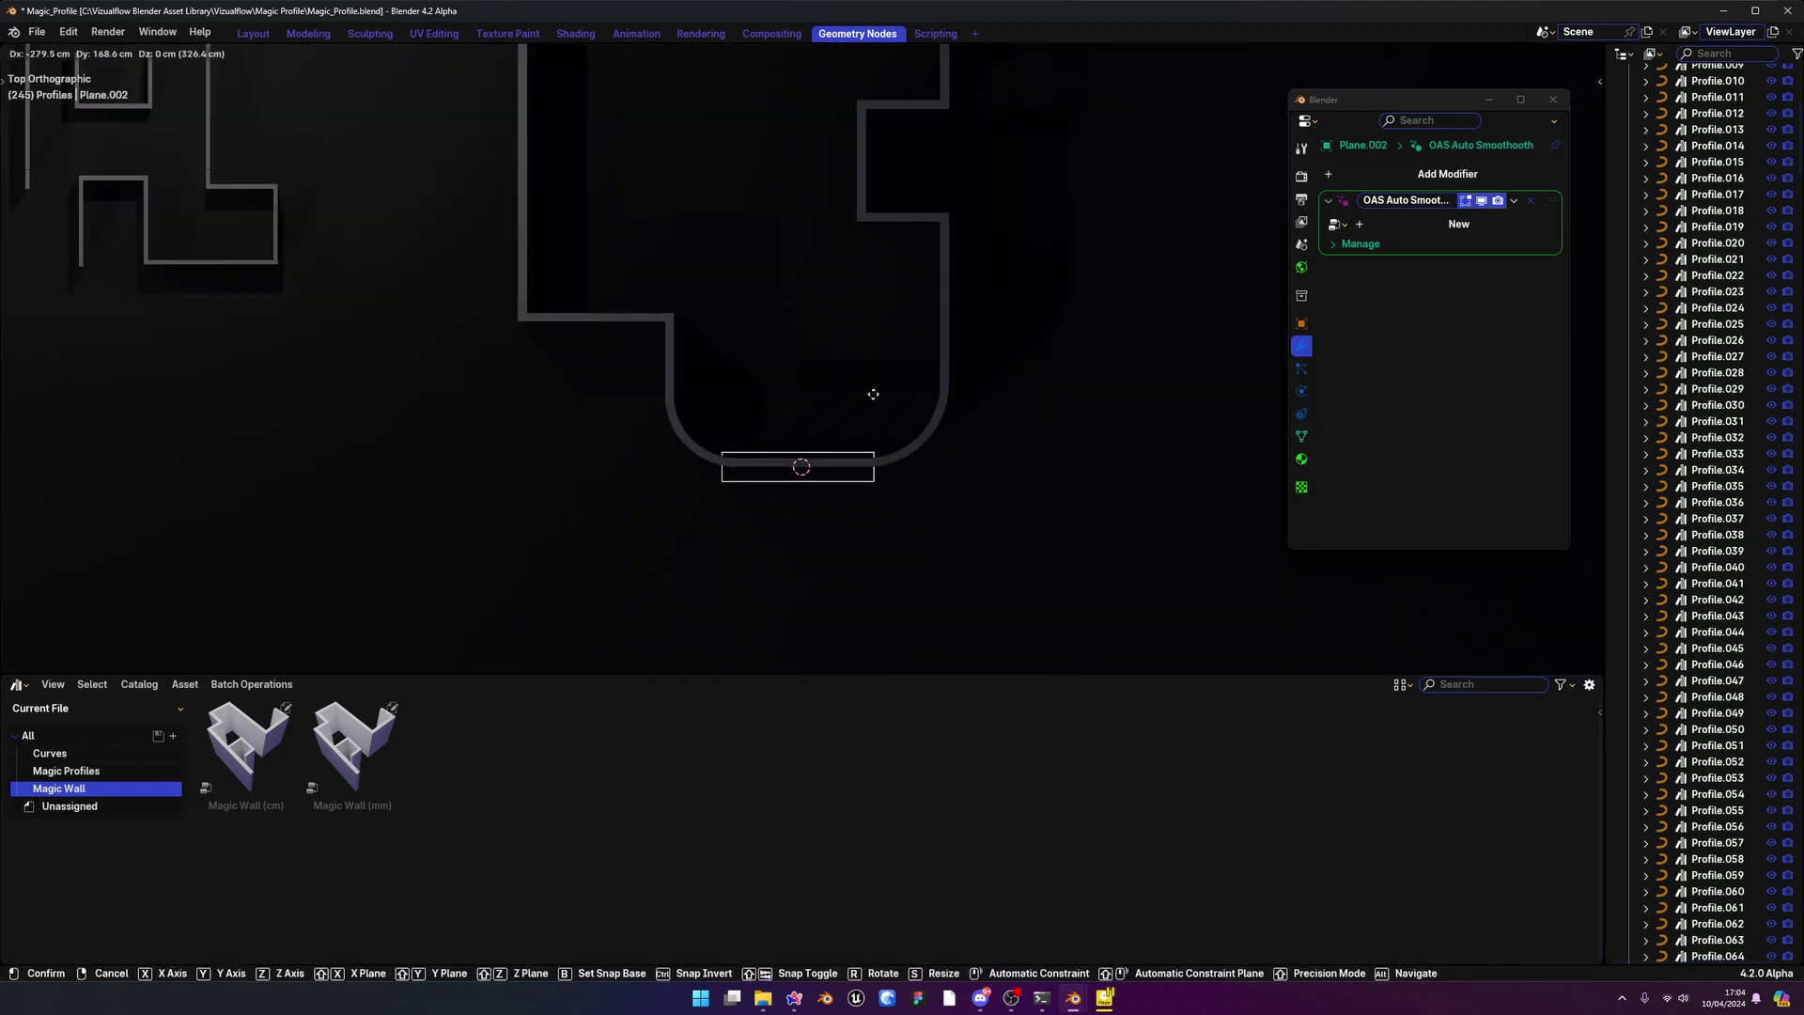
{"action": "right_click", "coordinate": [827, 451]}
Duplicate the four-opening cutter onto the adjacent side wall, offset about 862 cm in X and 1060 cm in Y, and rotate it 90°
{"action": "left_click", "coordinate": [824, 454]}
{"action": "left_click", "coordinate": [827, 458]}
{"action": "left_click", "coordinate": [829, 457]}
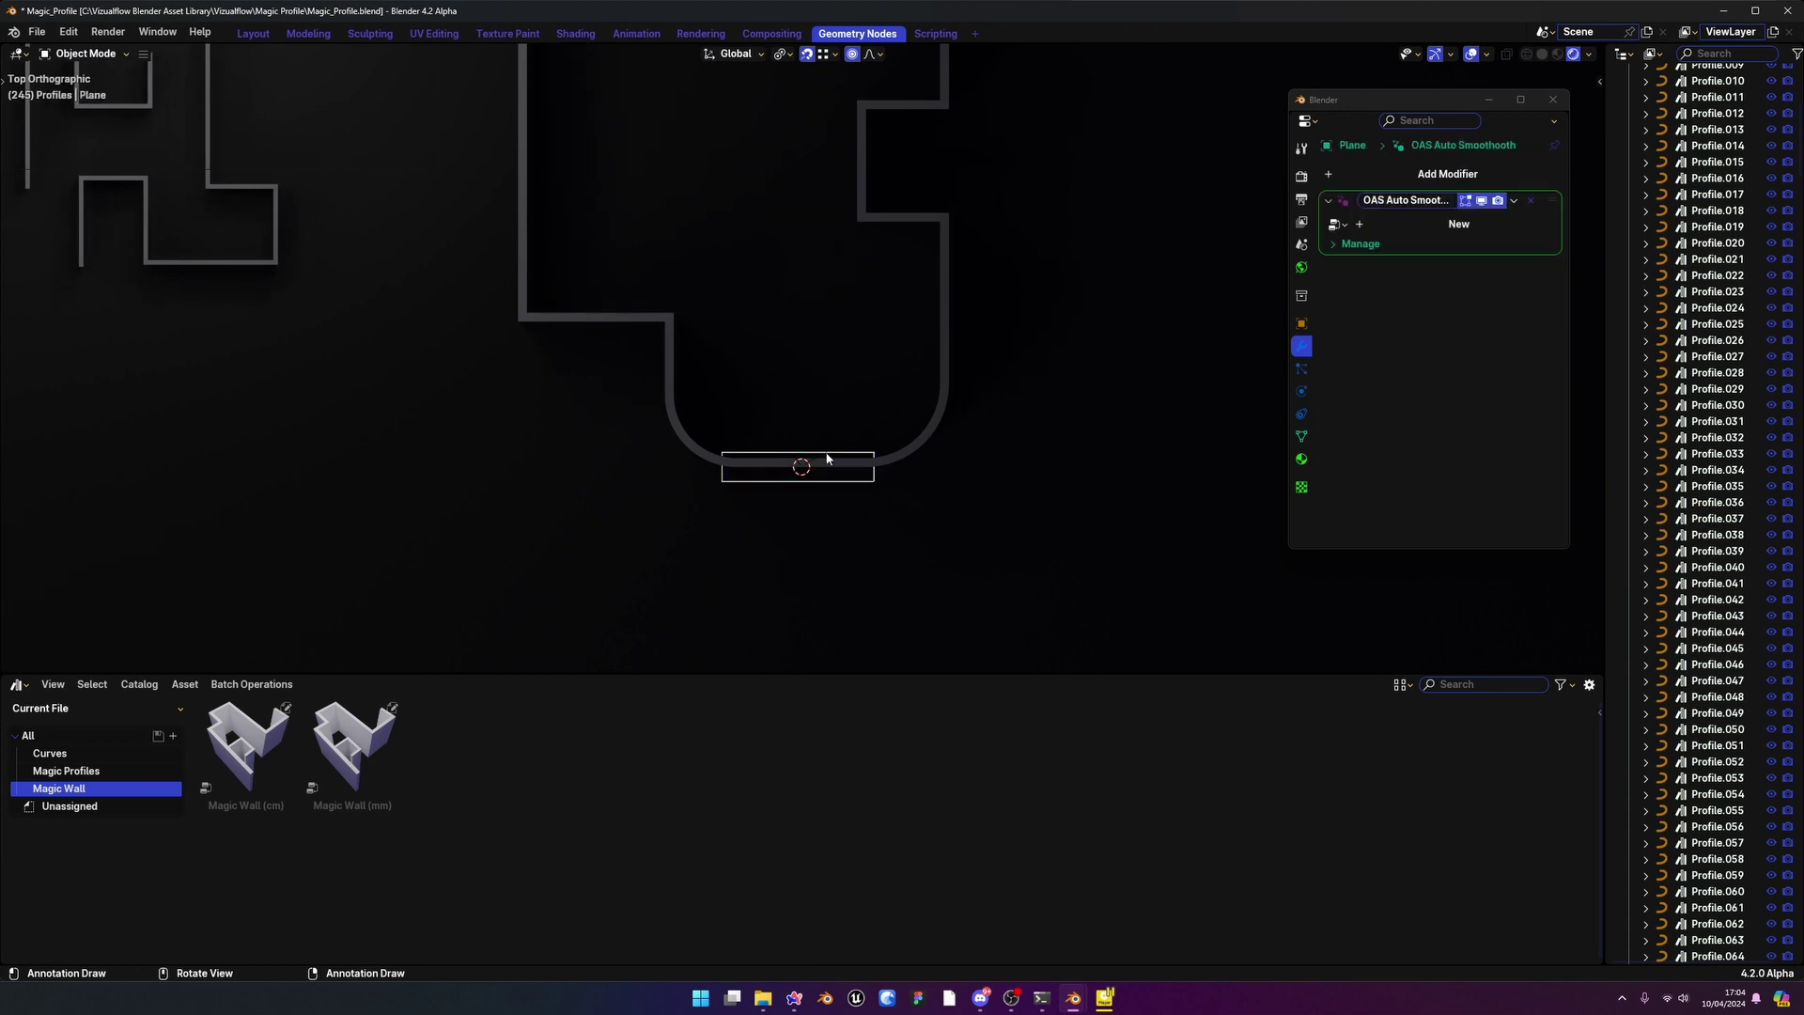
{"action": "left_click", "coordinate": [833, 456]}
{"action": "key", "text": "shift+d"}
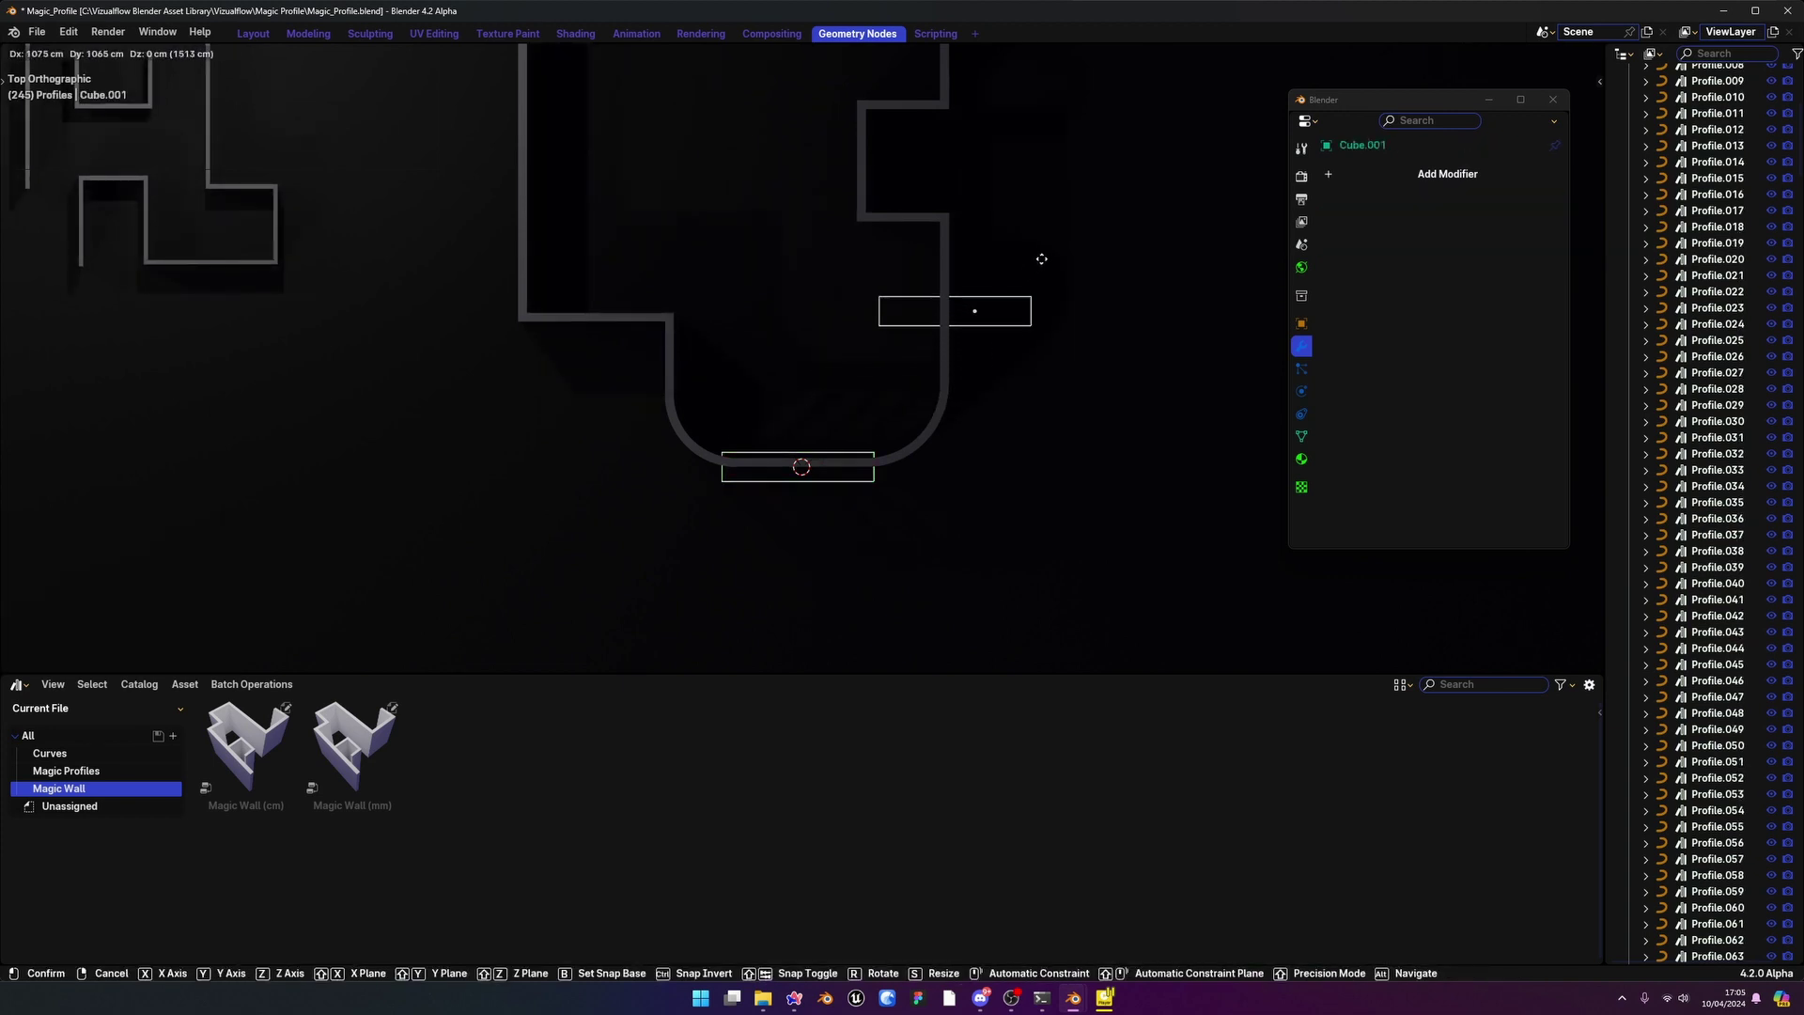
{"action": "left_click", "coordinate": [1010, 259]}
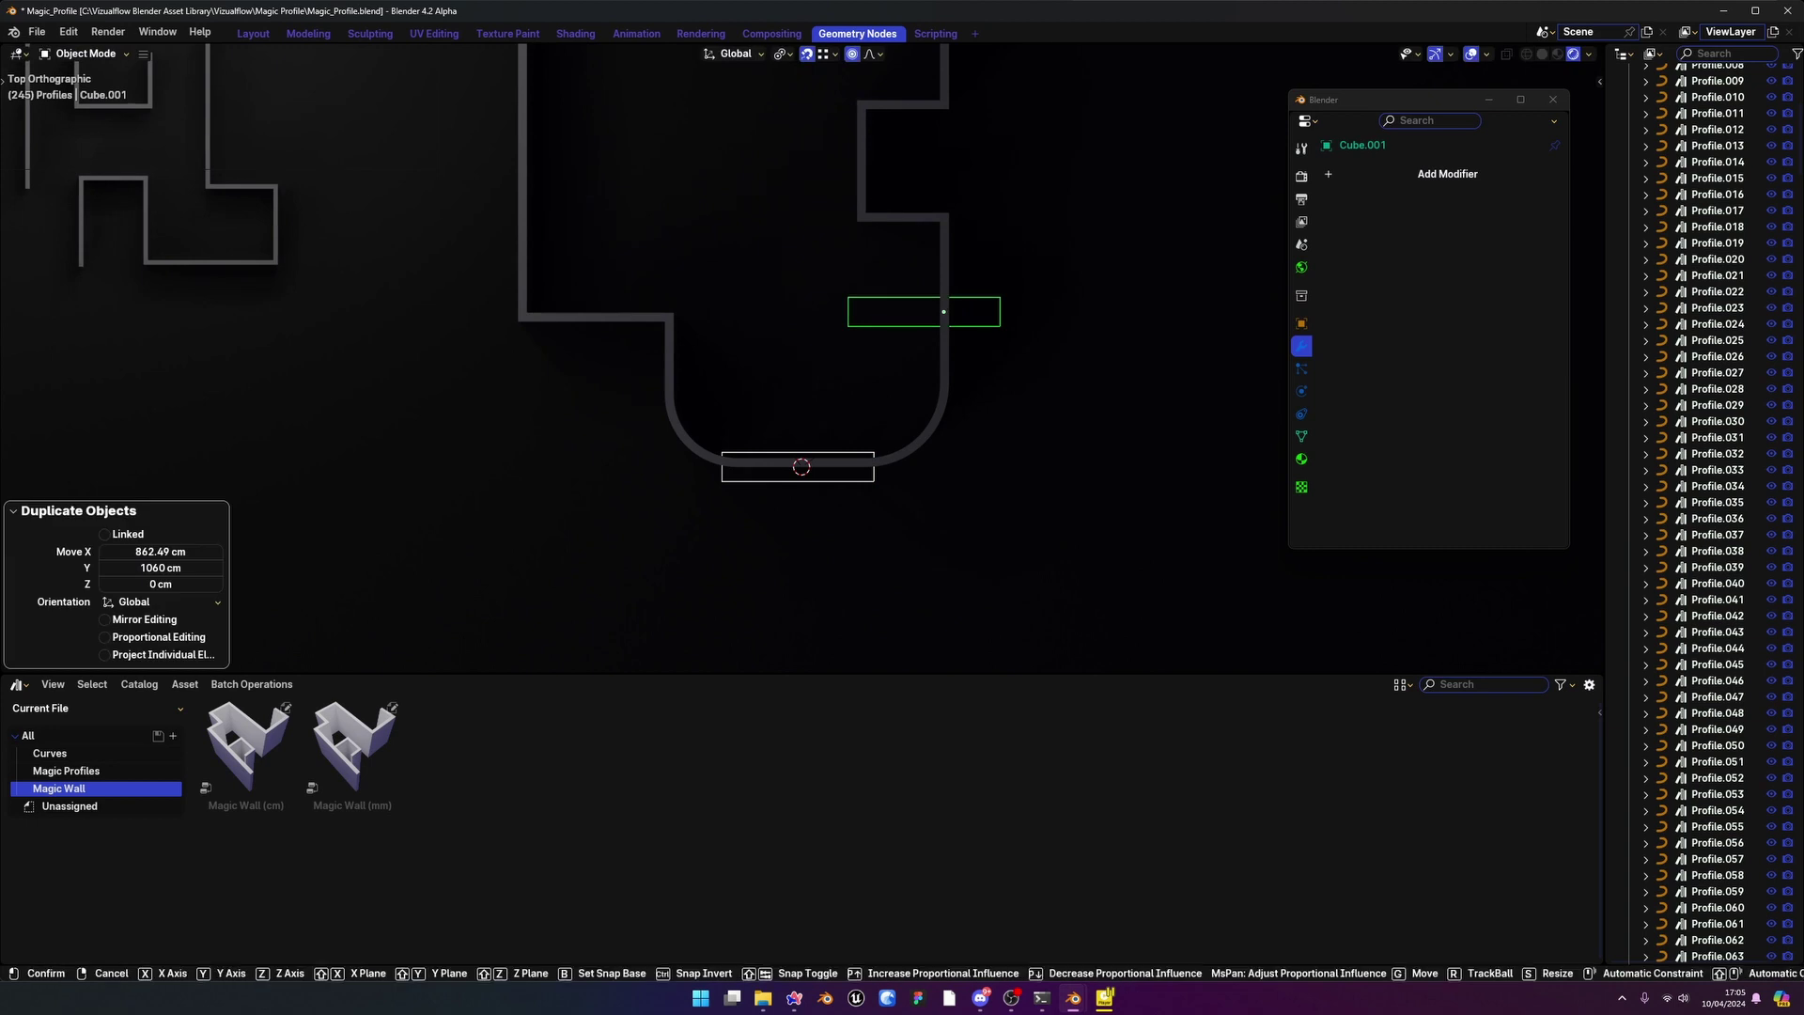
{"action": "key", "text": "r"}
{"action": "key", "text": "Return"}
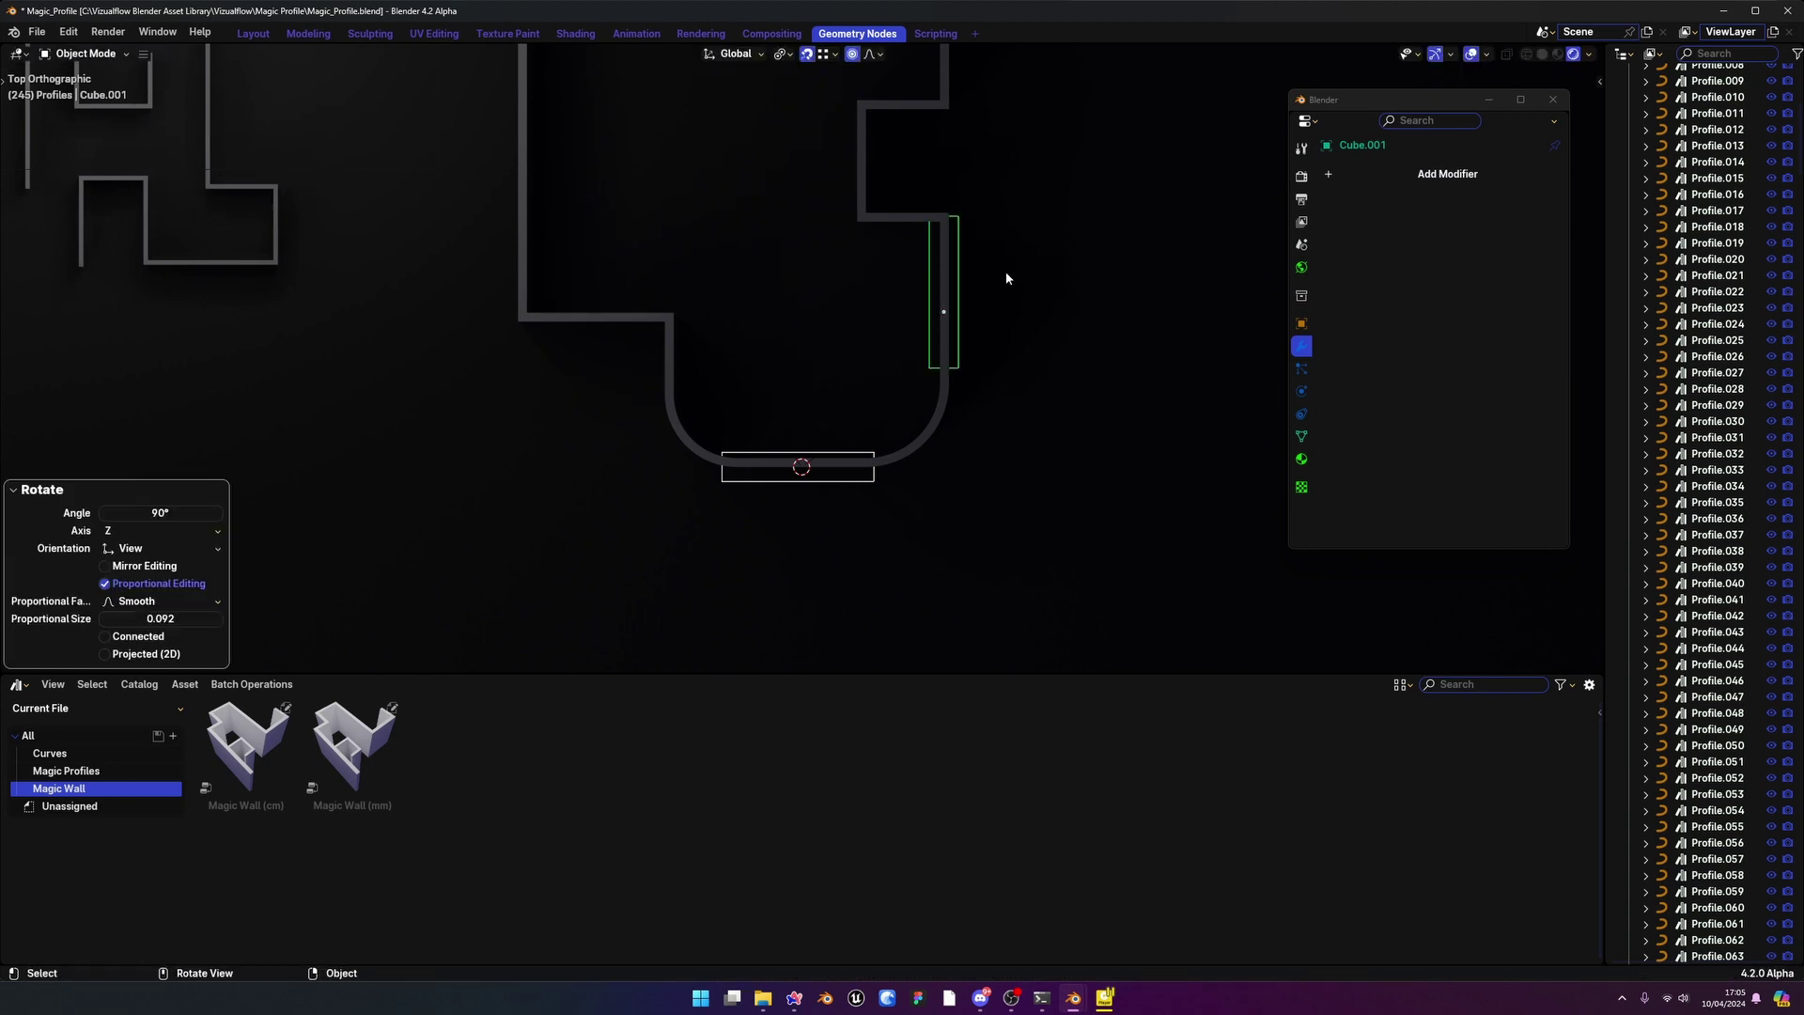
Slide the rotated cutter along Y on the side wall and join it into the original boolean cutter
{"action": "key", "text": "g"}
{"action": "key", "text": "y"}
{"action": "left_click", "coordinate": [938, 361]}
{"action": "middle_click_drag", "start_coordinate": [937, 362], "coordinate": [928, 402]}
{"action": "left_click", "coordinate": [682, 428], "text": "shift"}
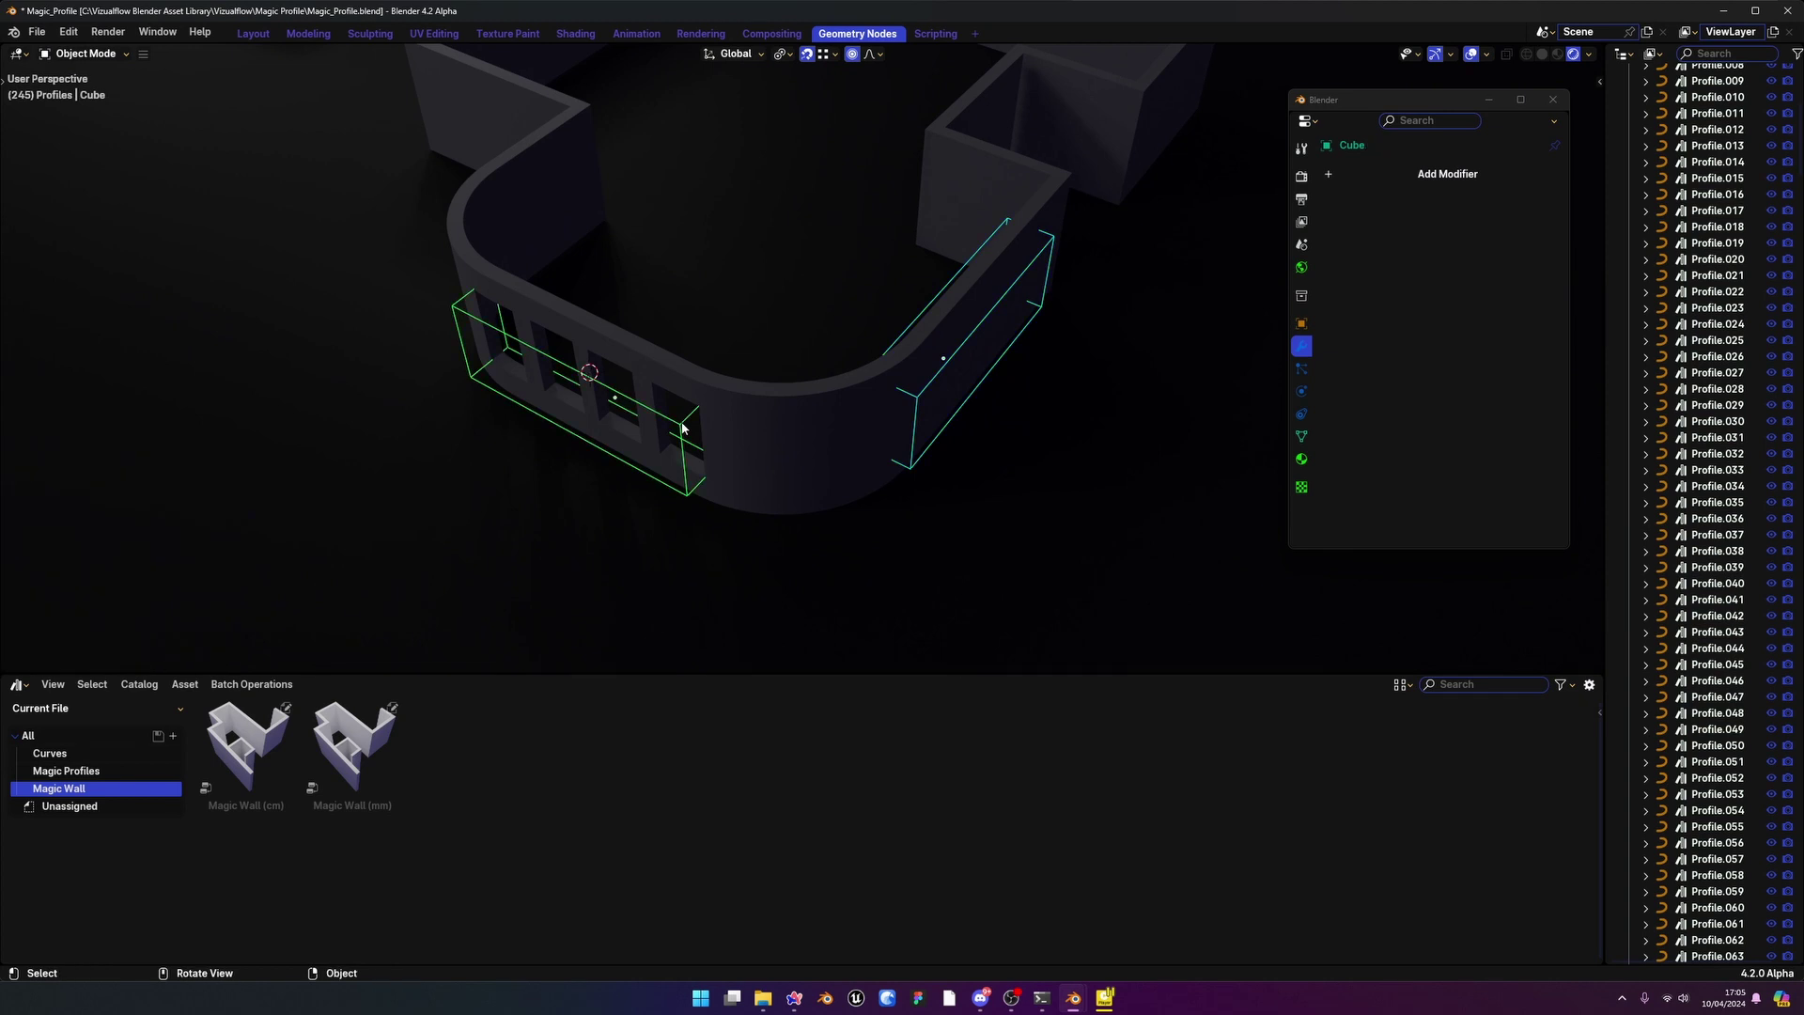
{"action": "key", "text": "ctrl+j"}
{"action": "middle_click_drag", "start_coordinate": [977, 538], "coordinate": [946, 446]}
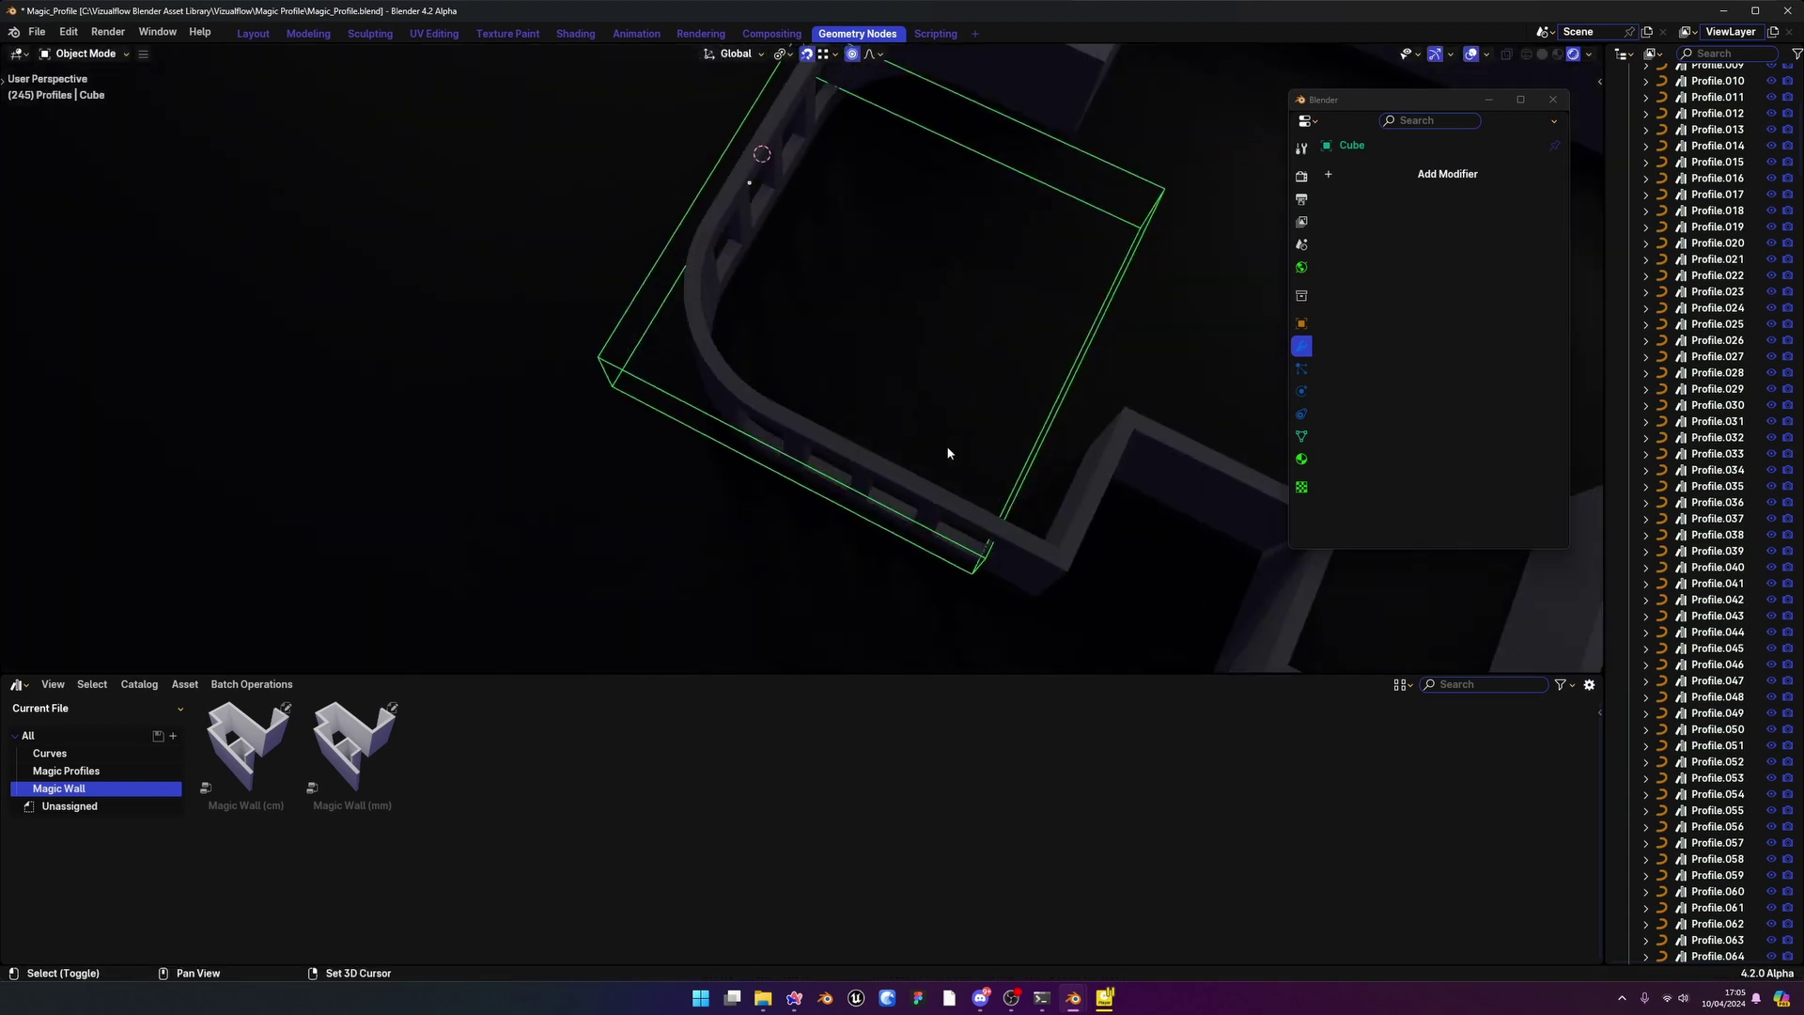
Examine the openings in the front and side walls and the wall object's modifier stack
{"action": "left_click", "coordinate": [926, 503], "text": "shift"}
{"action": "middle_click_drag", "start_coordinate": [766, 310], "coordinate": [1136, 398], "text": "shift"}
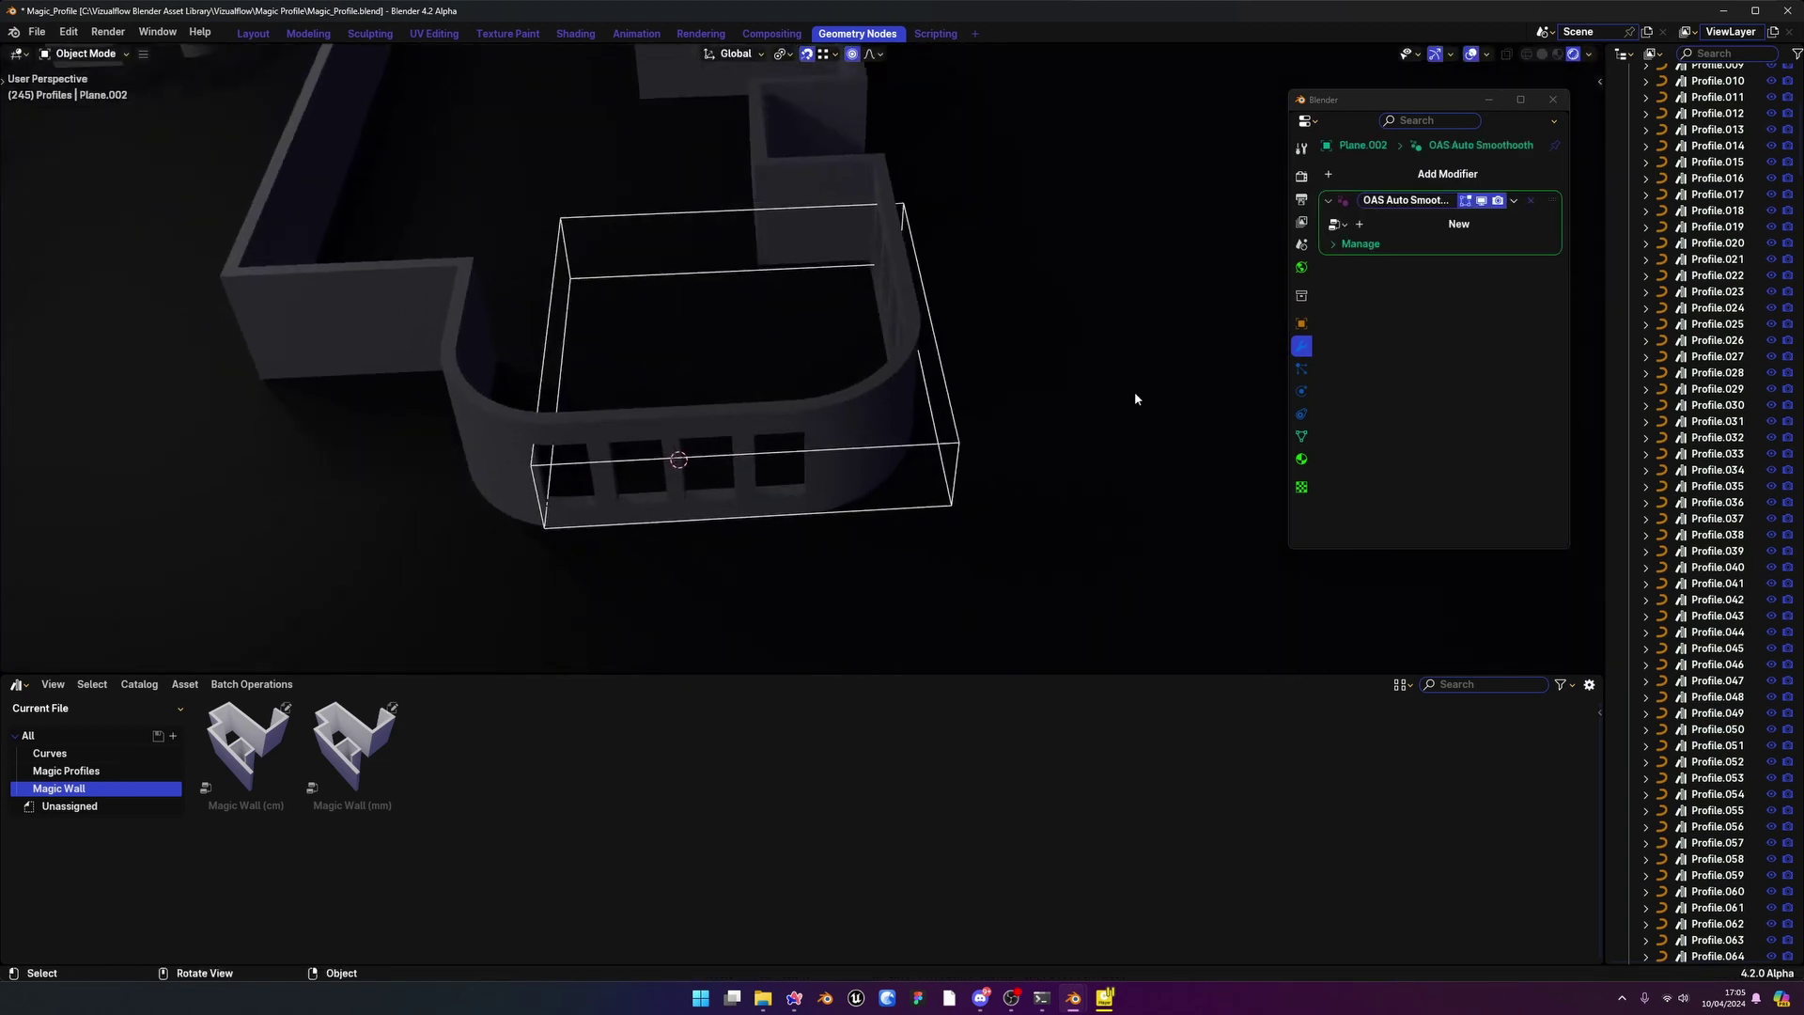
{"action": "middle_click_drag", "start_coordinate": [843, 470], "coordinate": [1026, 406]}
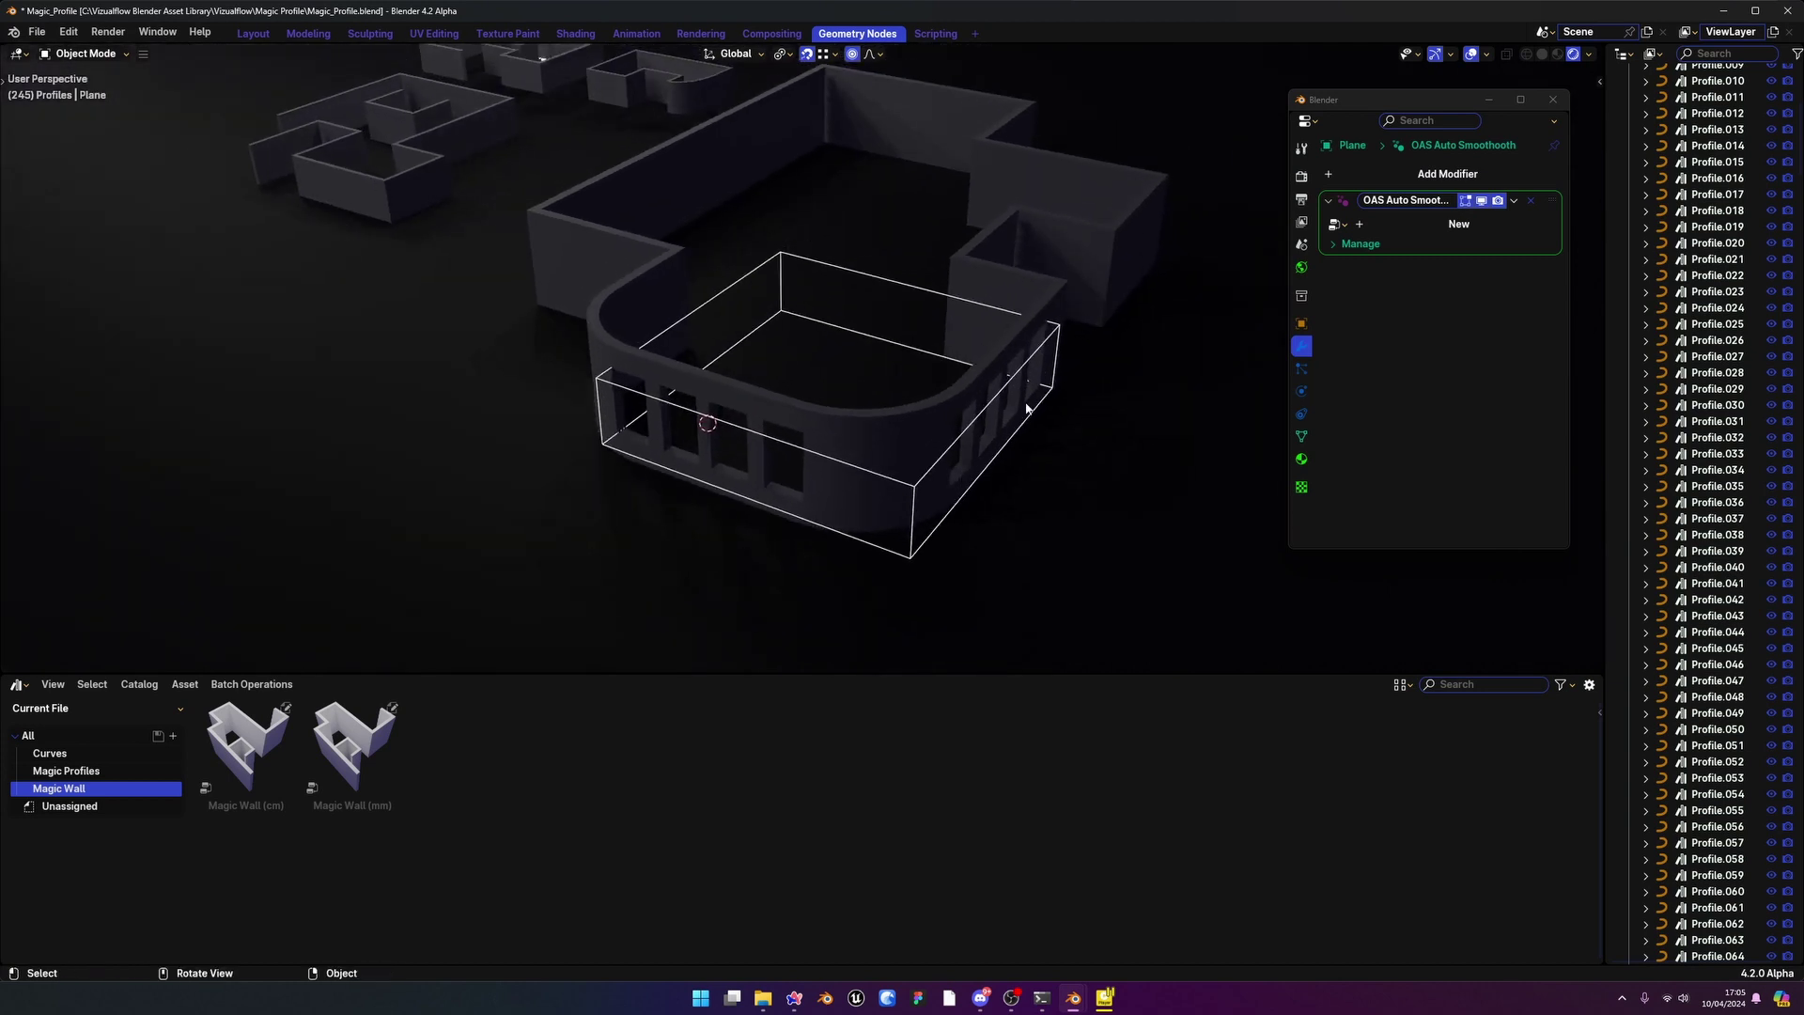
{"action": "left_click", "coordinate": [868, 427]}
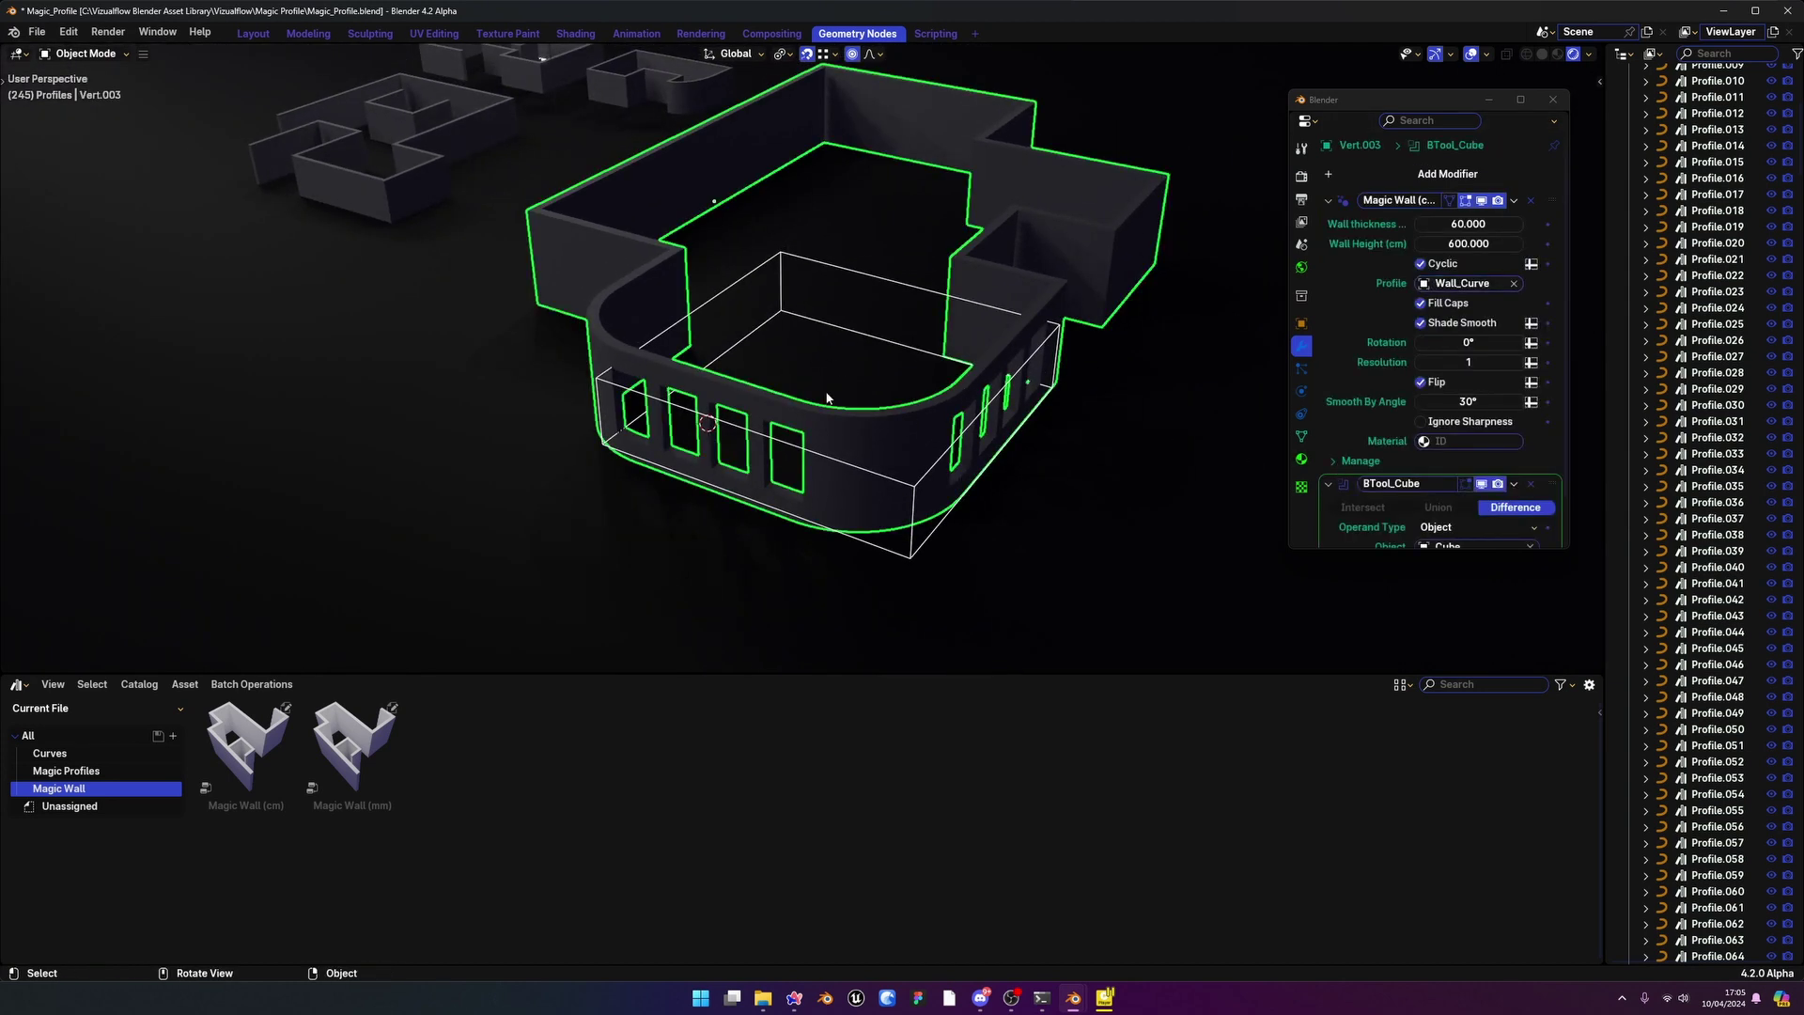
{"action": "middle_click_drag", "start_coordinate": [827, 398], "coordinate": [869, 427]}
{"action": "right_click", "coordinate": [869, 428]}
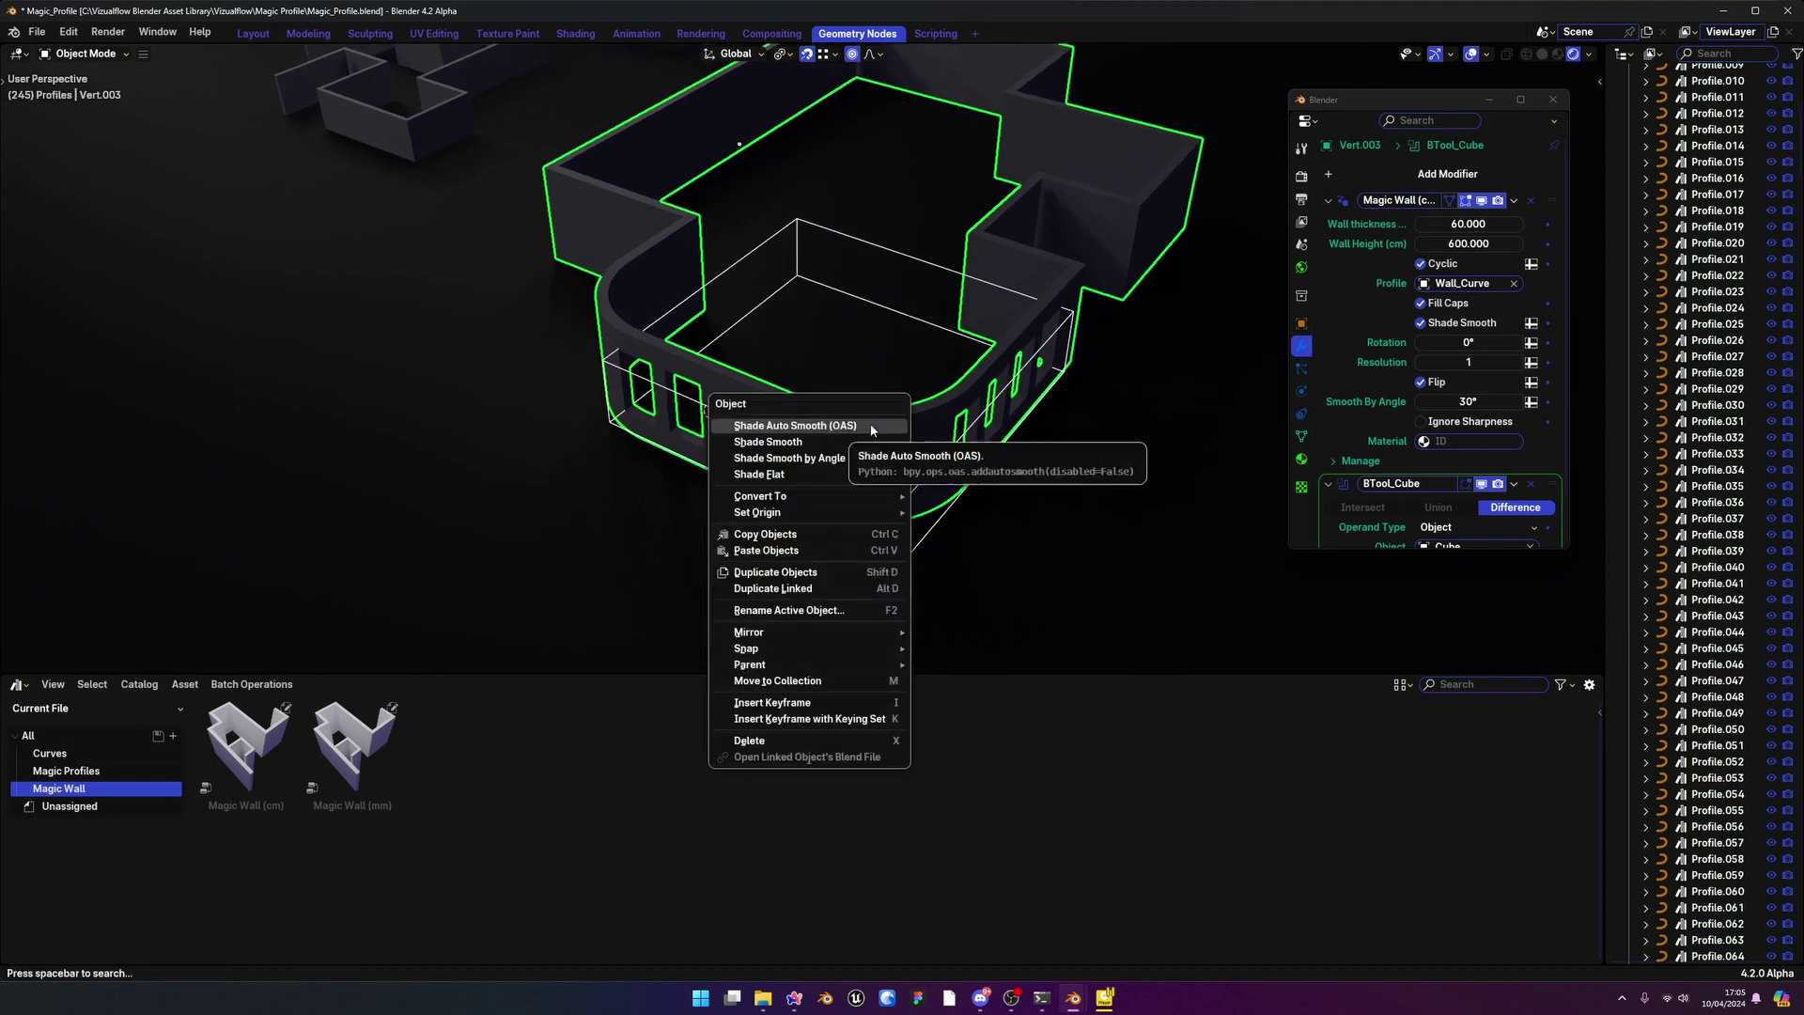
{"action": "left_click", "coordinate": [871, 426]}
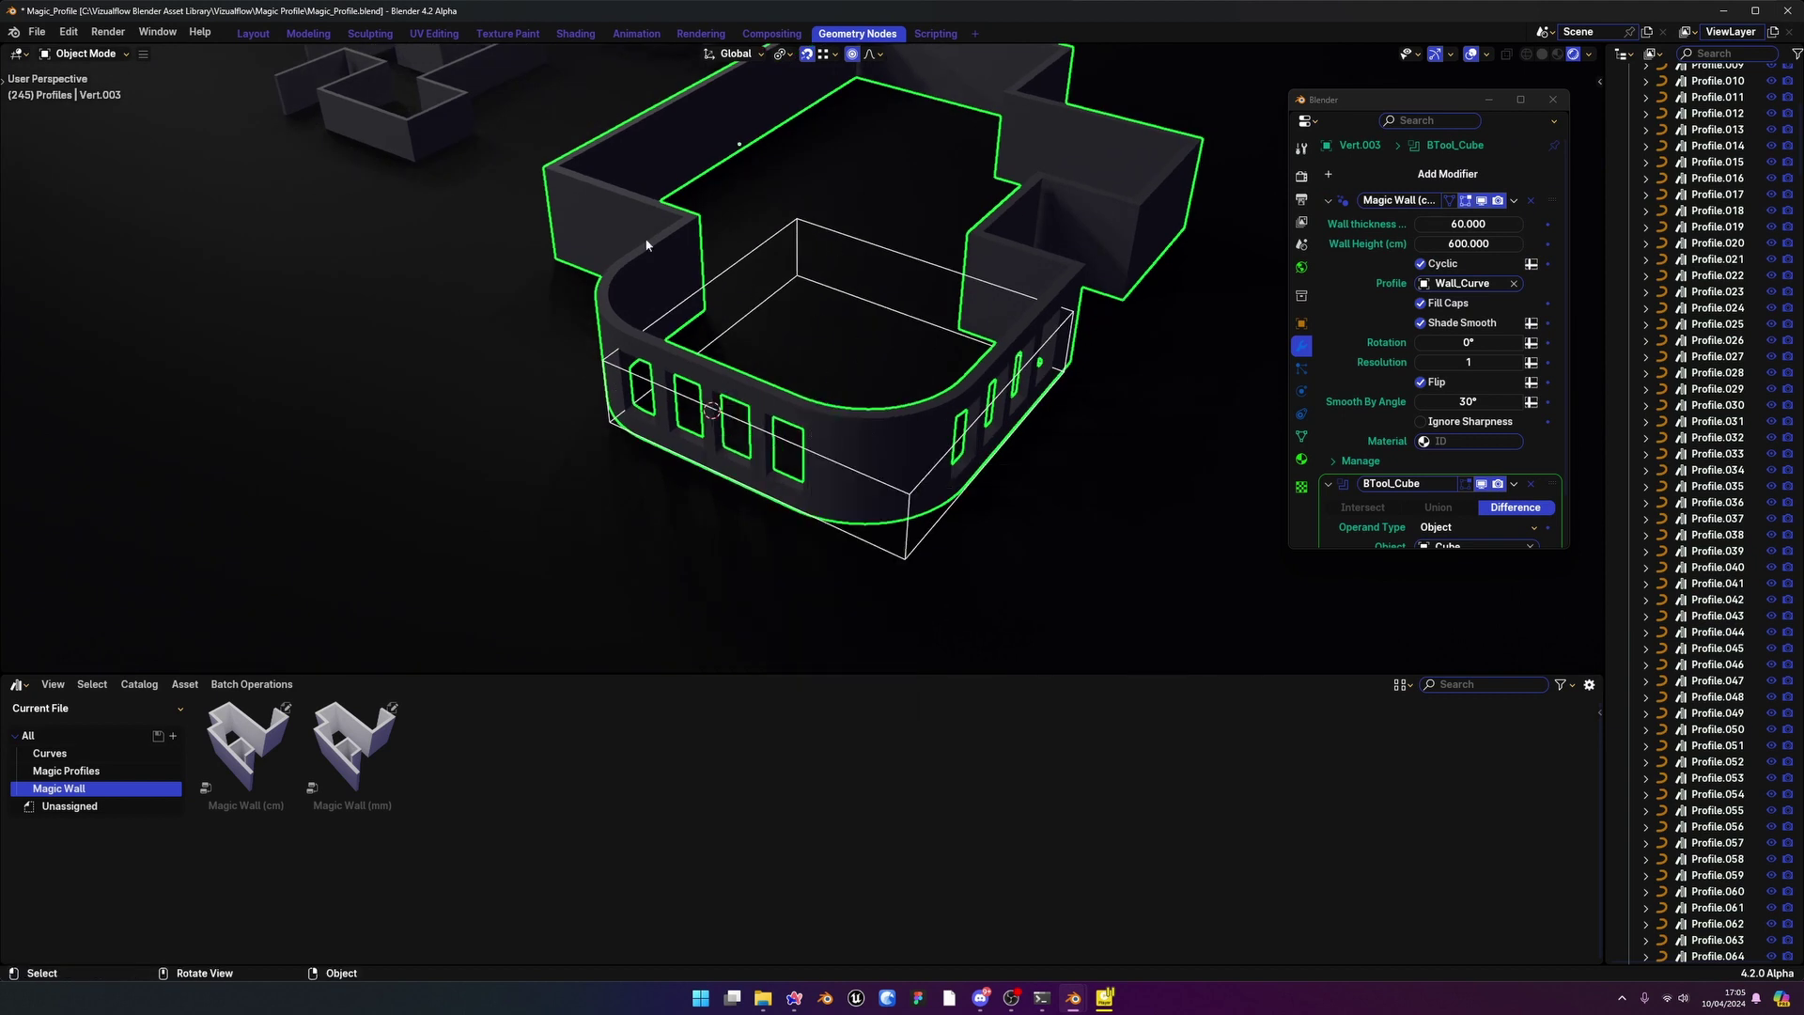
{"action": "middle_click_drag", "start_coordinate": [647, 245], "coordinate": [859, 364]}
{"action": "key", "text": "Tab"}
{"action": "key", "text": "Tab"}
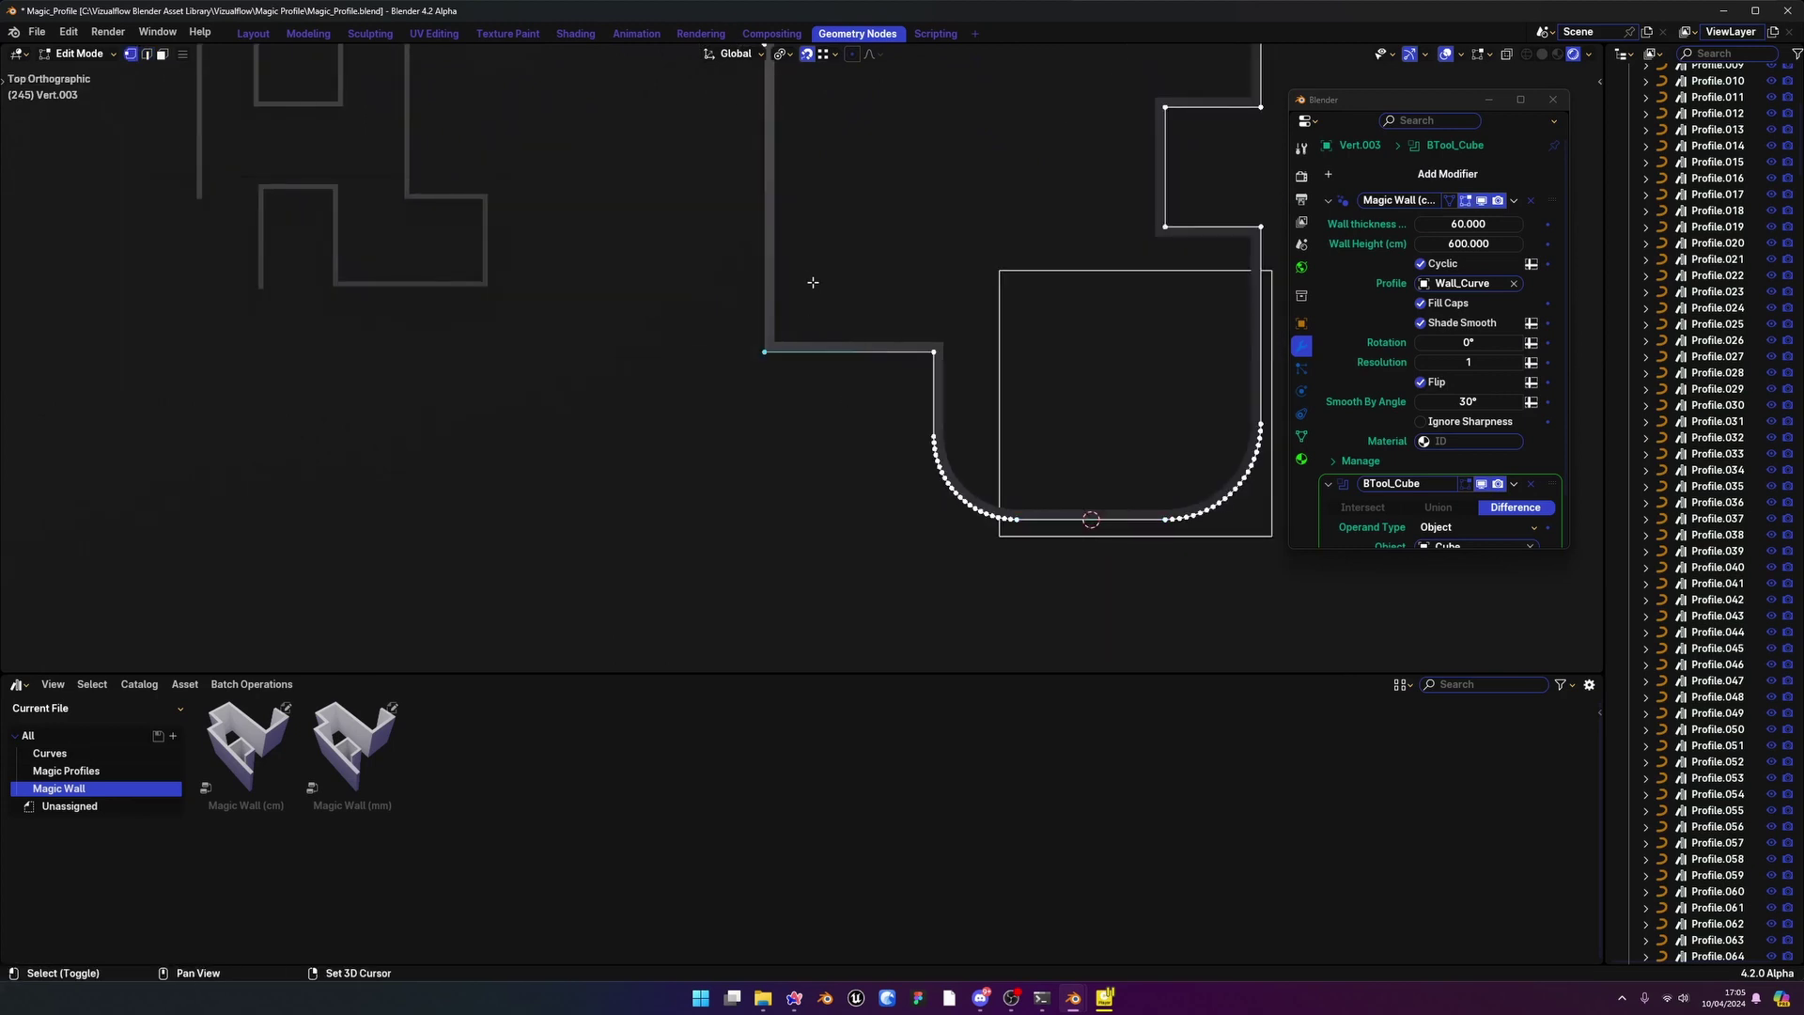
{"action": "middle_click_drag", "start_coordinate": [813, 281], "coordinate": [790, 429], "text": "shift"}
{"action": "key", "text": "g"}
{"action": "key", "text": "y"}
{"action": "right_click", "coordinate": [778, 360]}
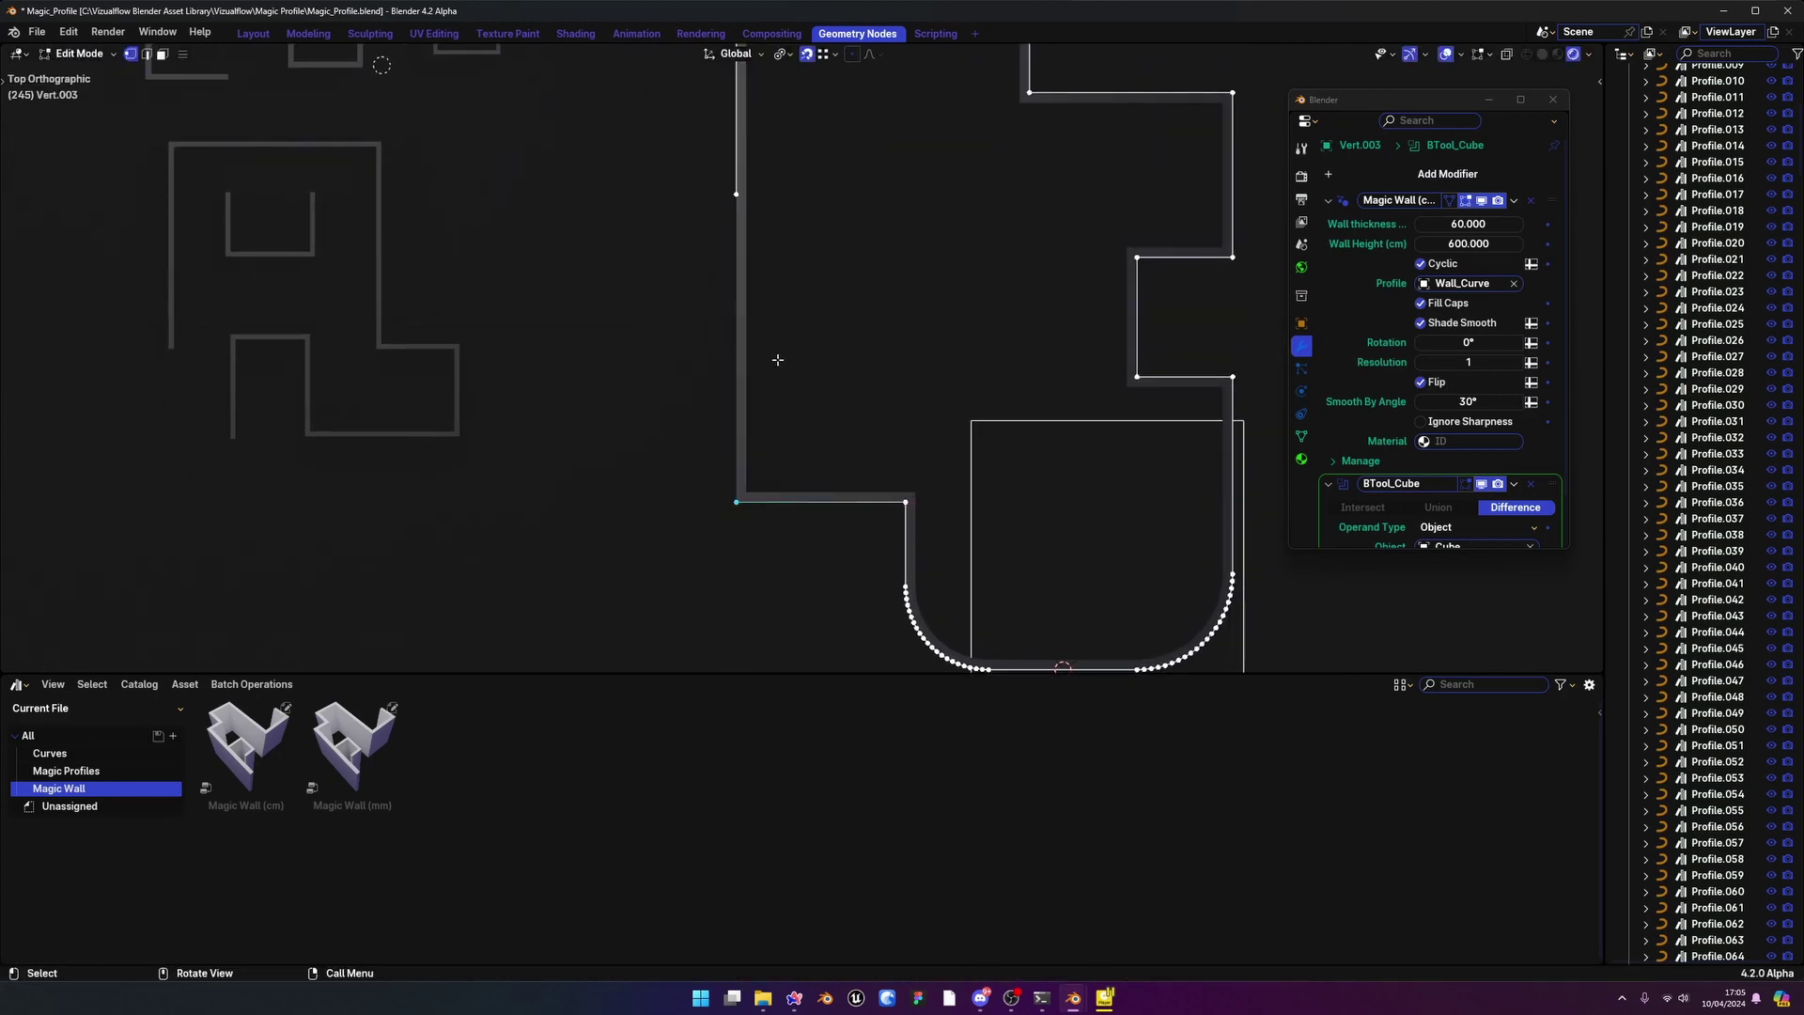
{"action": "middle_click_drag", "start_coordinate": [777, 360], "coordinate": [736, 310]}
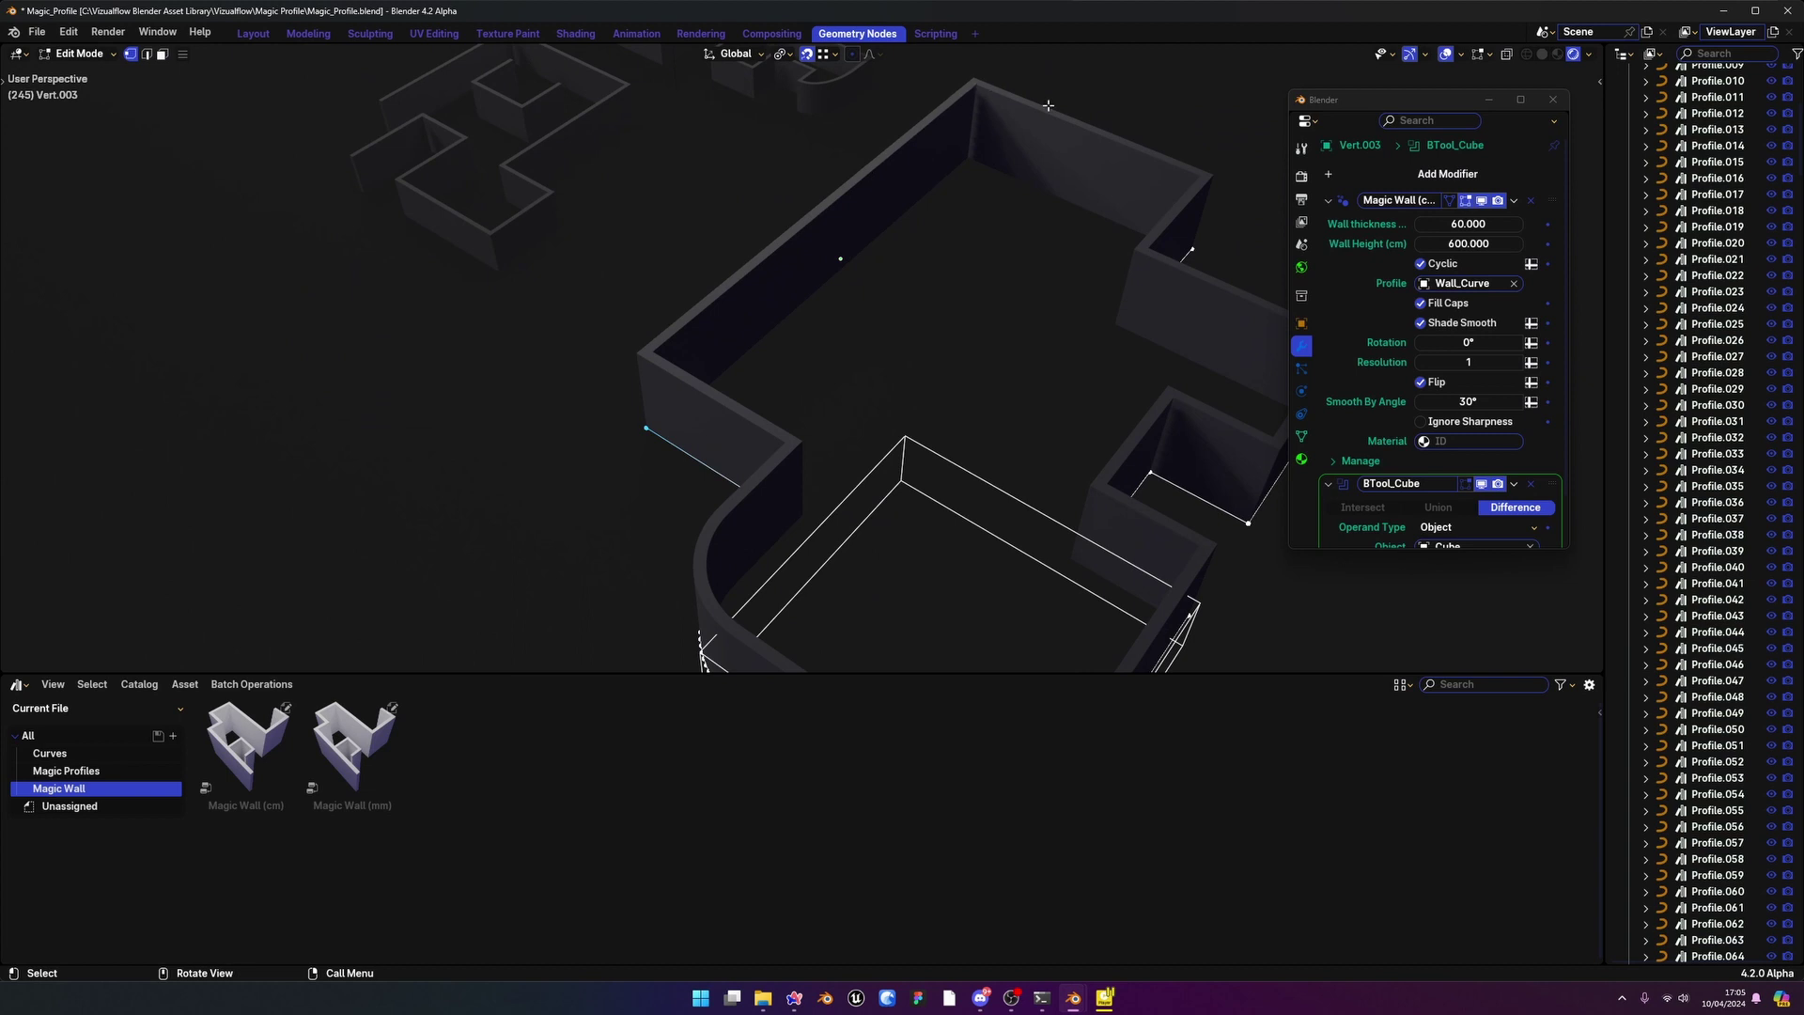
{"action": "middle_click_drag", "start_coordinate": [880, 436], "coordinate": [778, 407]}
{"action": "key", "text": "Tab"}
Apply Visual Geometry to Mesh on the wall object and check the resulting mesh in Edit Mode
{"action": "key", "text": "ctrl+a"}
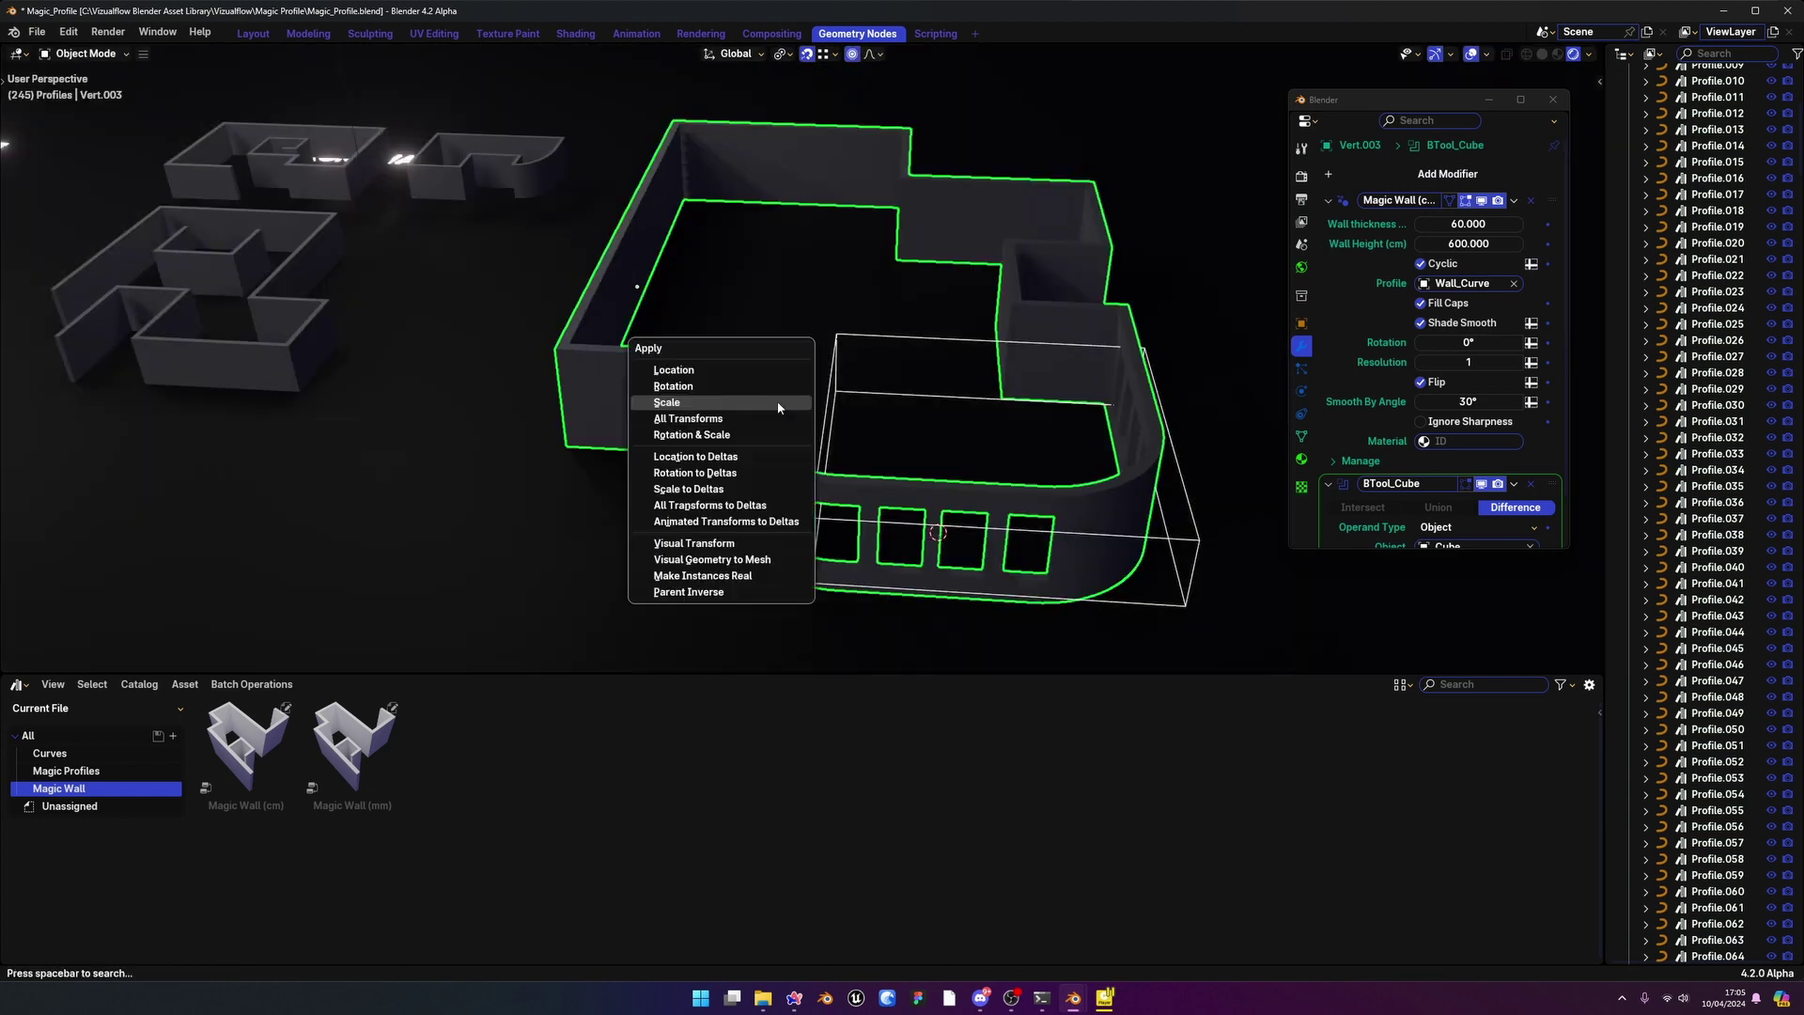
{"action": "left_click", "coordinate": [712, 560]}
{"action": "key", "text": "Tab"}
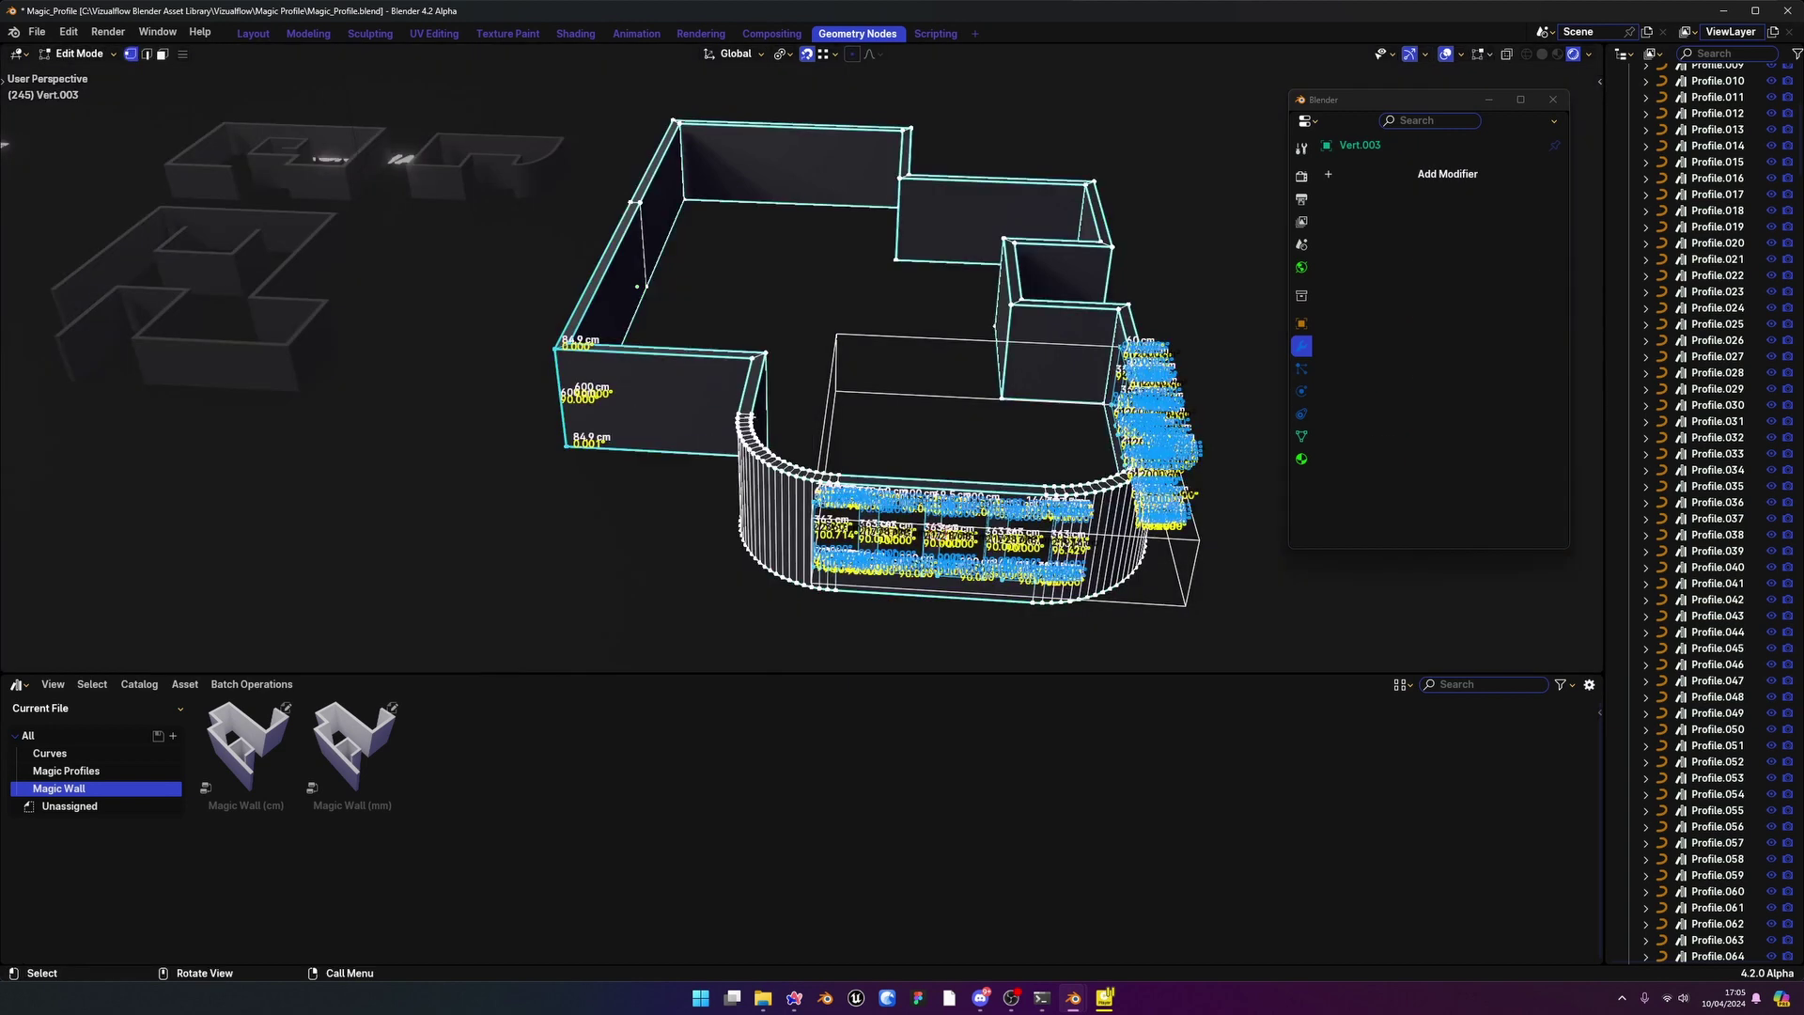
{"action": "mouse_move", "coordinate": [939, 442]}
{"action": "middle_mouse_down"}
{"action": "mouse_move", "coordinate": [914, 374]}
{"action": "mouse_move", "coordinate": [968, 440]}
{"action": "middle_mouse_up"}
Remove the cutter cube from around the wall and open the wall mesh for editing
{"action": "key", "text": "Tab"}
{"action": "left_click", "coordinate": [974, 374]}
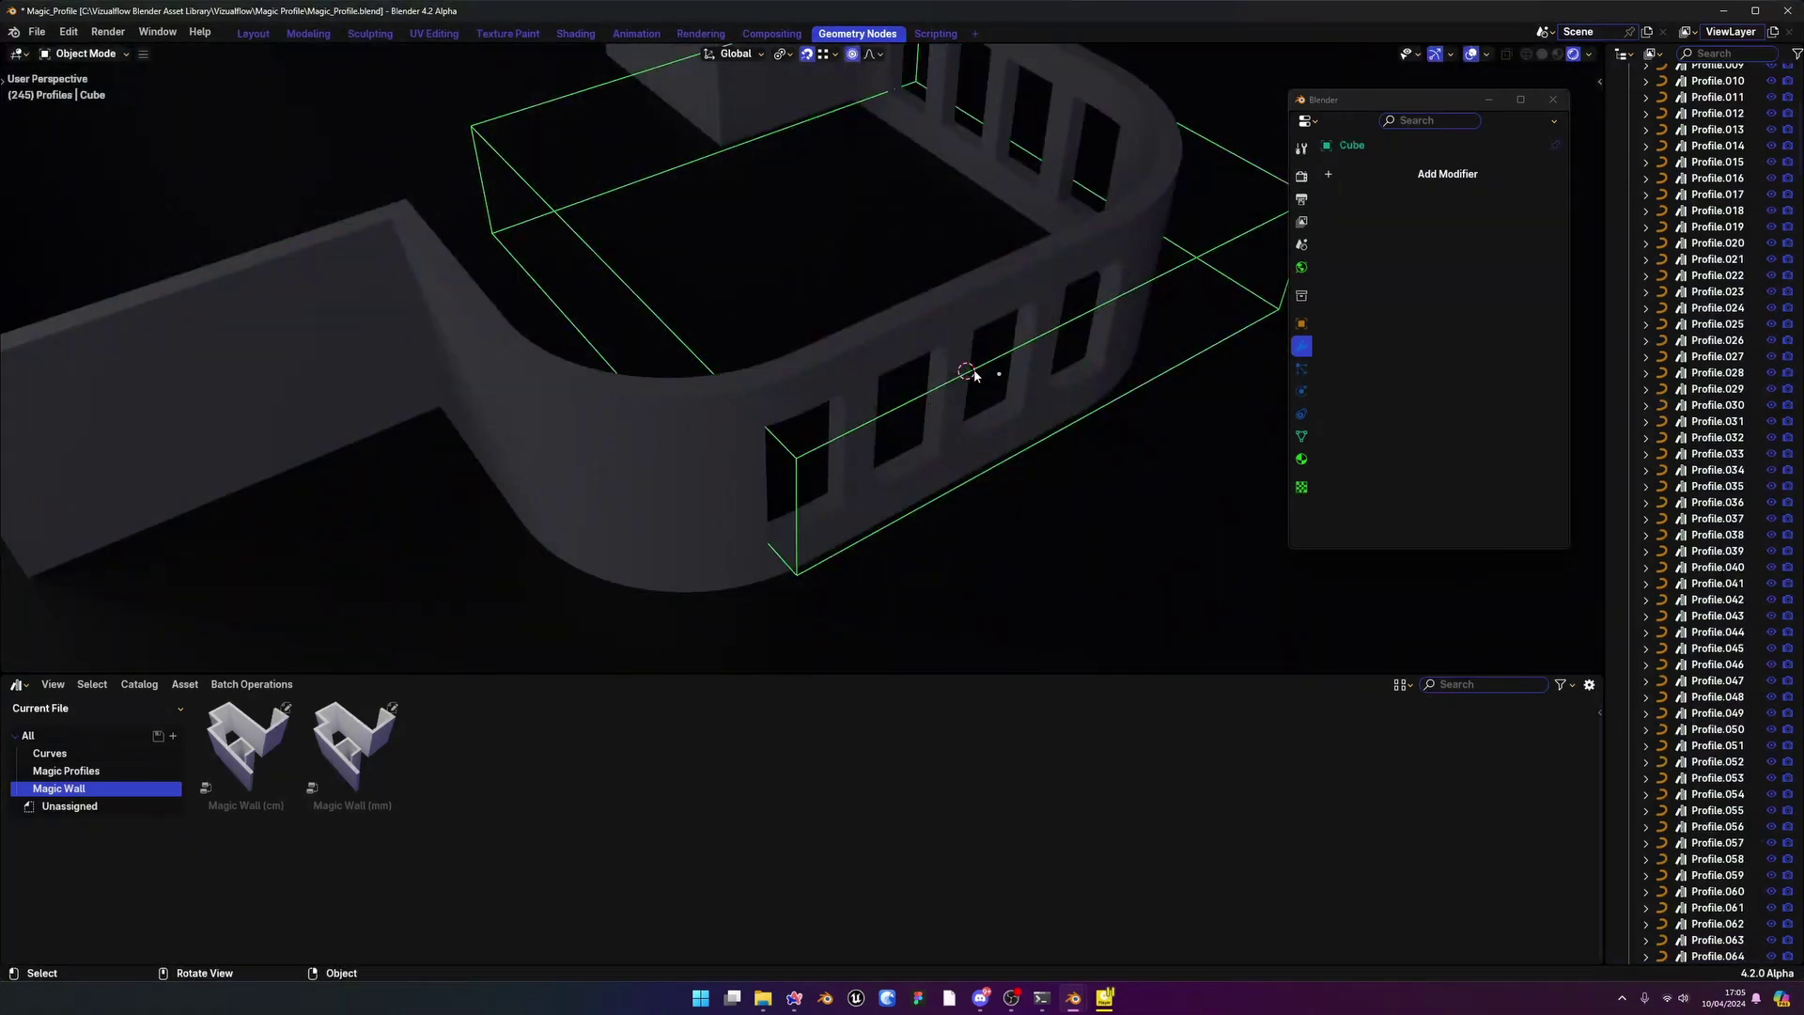
{"action": "scroll", "coordinate": [973, 375], "scroll_direction": "down", "scroll_amount": 5}
{"action": "left_click", "coordinate": [978, 475]}
{"action": "key", "text": "Tab"}
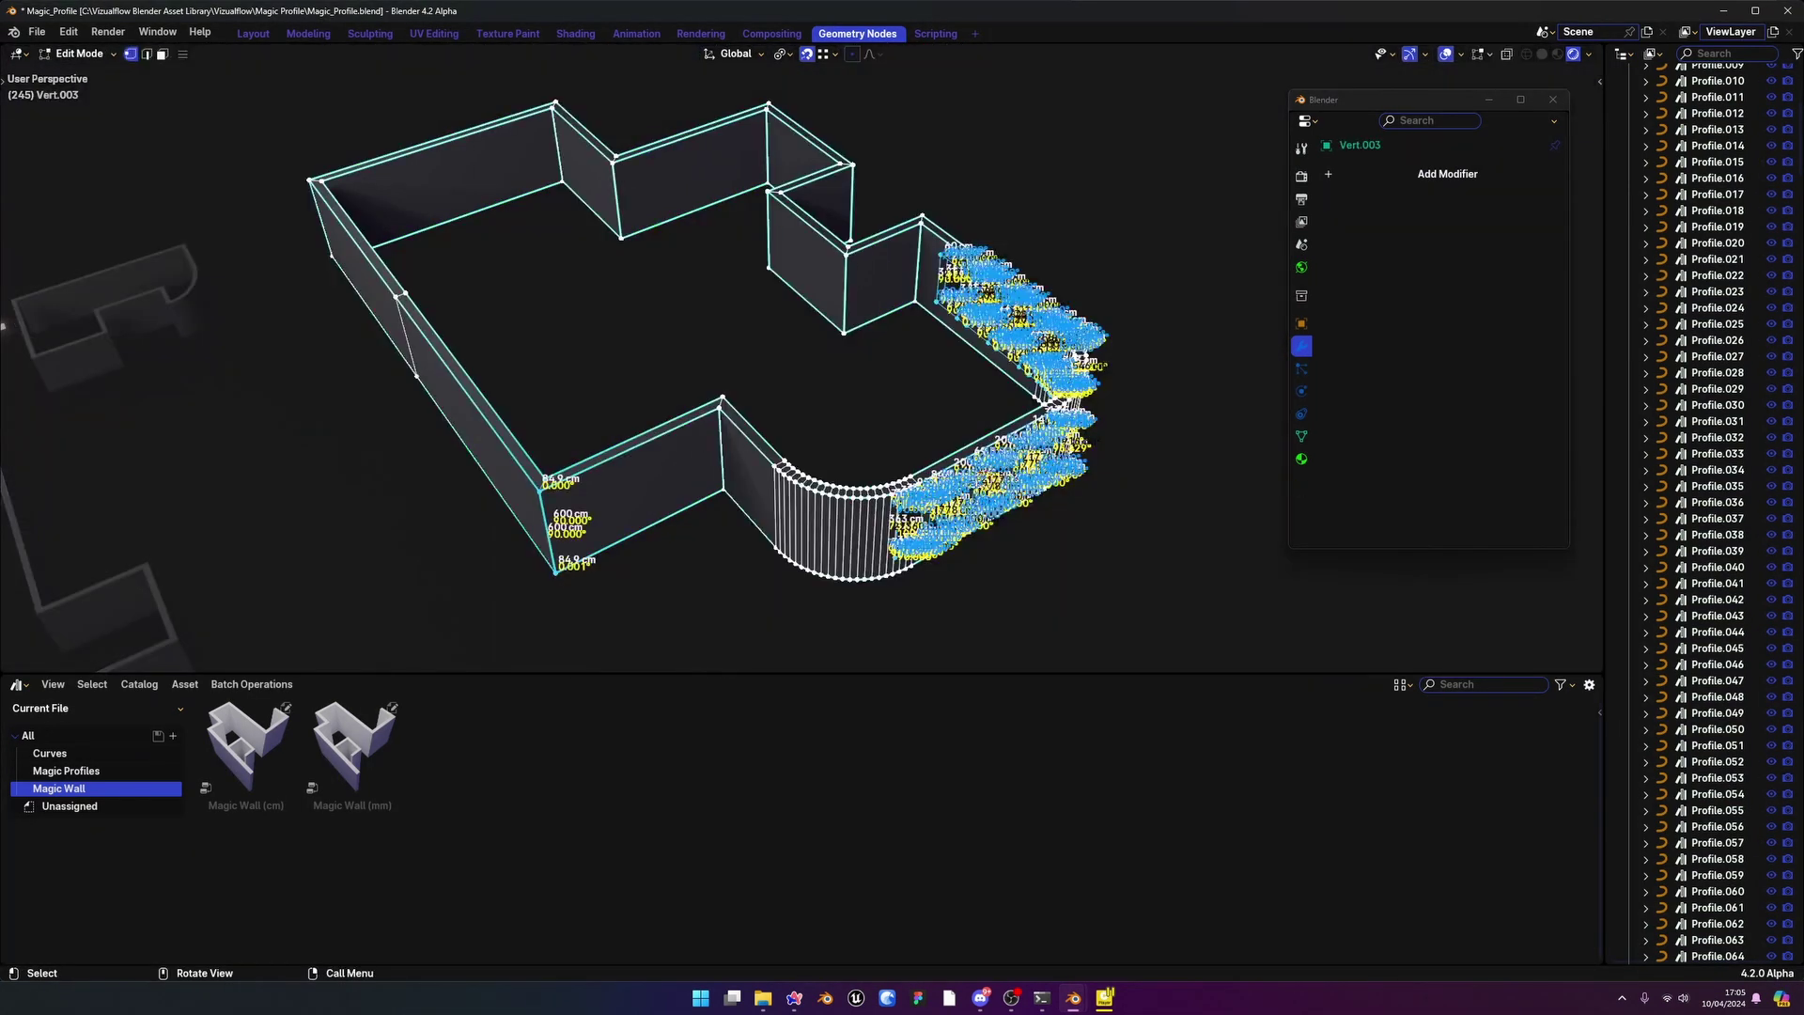
Examine the converted wall mesh's topology around the curved corners and the cut openings
{"action": "middle_click_drag", "start_coordinate": [982, 474], "coordinate": [926, 413]}
{"action": "scroll", "coordinate": [968, 441], "scroll_direction": "up", "scroll_amount": 5}
{"action": "mouse_move", "coordinate": [958, 517]}
{"action": "middle_mouse_down"}
{"action": "mouse_move", "coordinate": [1011, 583]}
{"action": "mouse_move", "coordinate": [1047, 593]}
{"action": "mouse_move", "coordinate": [984, 473]}
{"action": "mouse_move", "coordinate": [966, 512]}
{"action": "middle_mouse_up"}
{"action": "scroll", "coordinate": [984, 474], "scroll_direction": "down", "scroll_amount": 4}
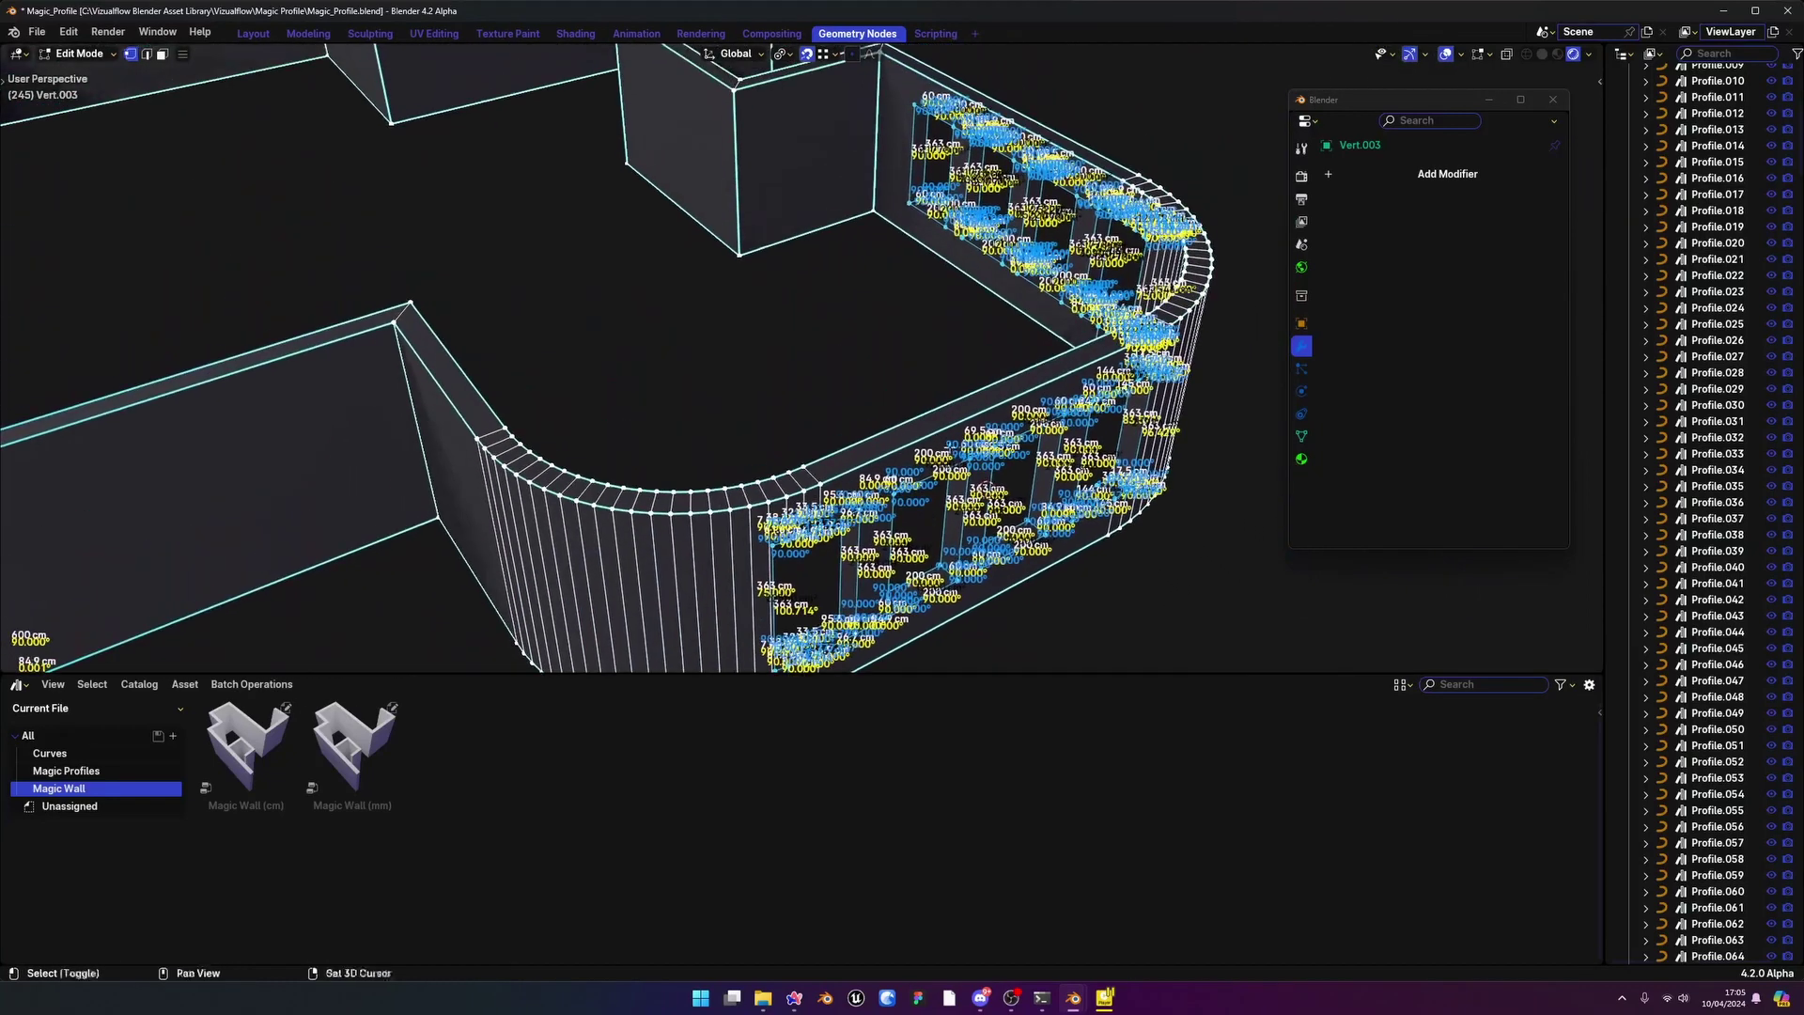
{"action": "middle_click_drag", "start_coordinate": [966, 293], "coordinate": [1113, 456], "text": "shift"}
{"action": "middle_click_drag", "start_coordinate": [855, 443], "coordinate": [1153, 277], "text": "shift"}
{"action": "key", "text": "Tab"}
{"action": "middle_click_drag", "start_coordinate": [837, 240], "coordinate": [785, 298]}
{"action": "scroll", "coordinate": [893, 359], "scroll_direction": "down", "scroll_amount": 5}
Select the wall mesh's inner top edge loop and duplicate it in place
{"action": "key", "text": "Tab"}
{"action": "middle_click_drag", "start_coordinate": [818, 451], "coordinate": [873, 379]}
{"action": "left_click", "coordinate": [741, 462], "text": "alt"}
{"action": "scroll", "coordinate": [789, 439], "scroll_direction": "up", "scroll_amount": 3}
{"action": "scroll", "coordinate": [802, 431], "scroll_direction": "down", "scroll_amount": 3}
{"action": "key", "text": "g"}
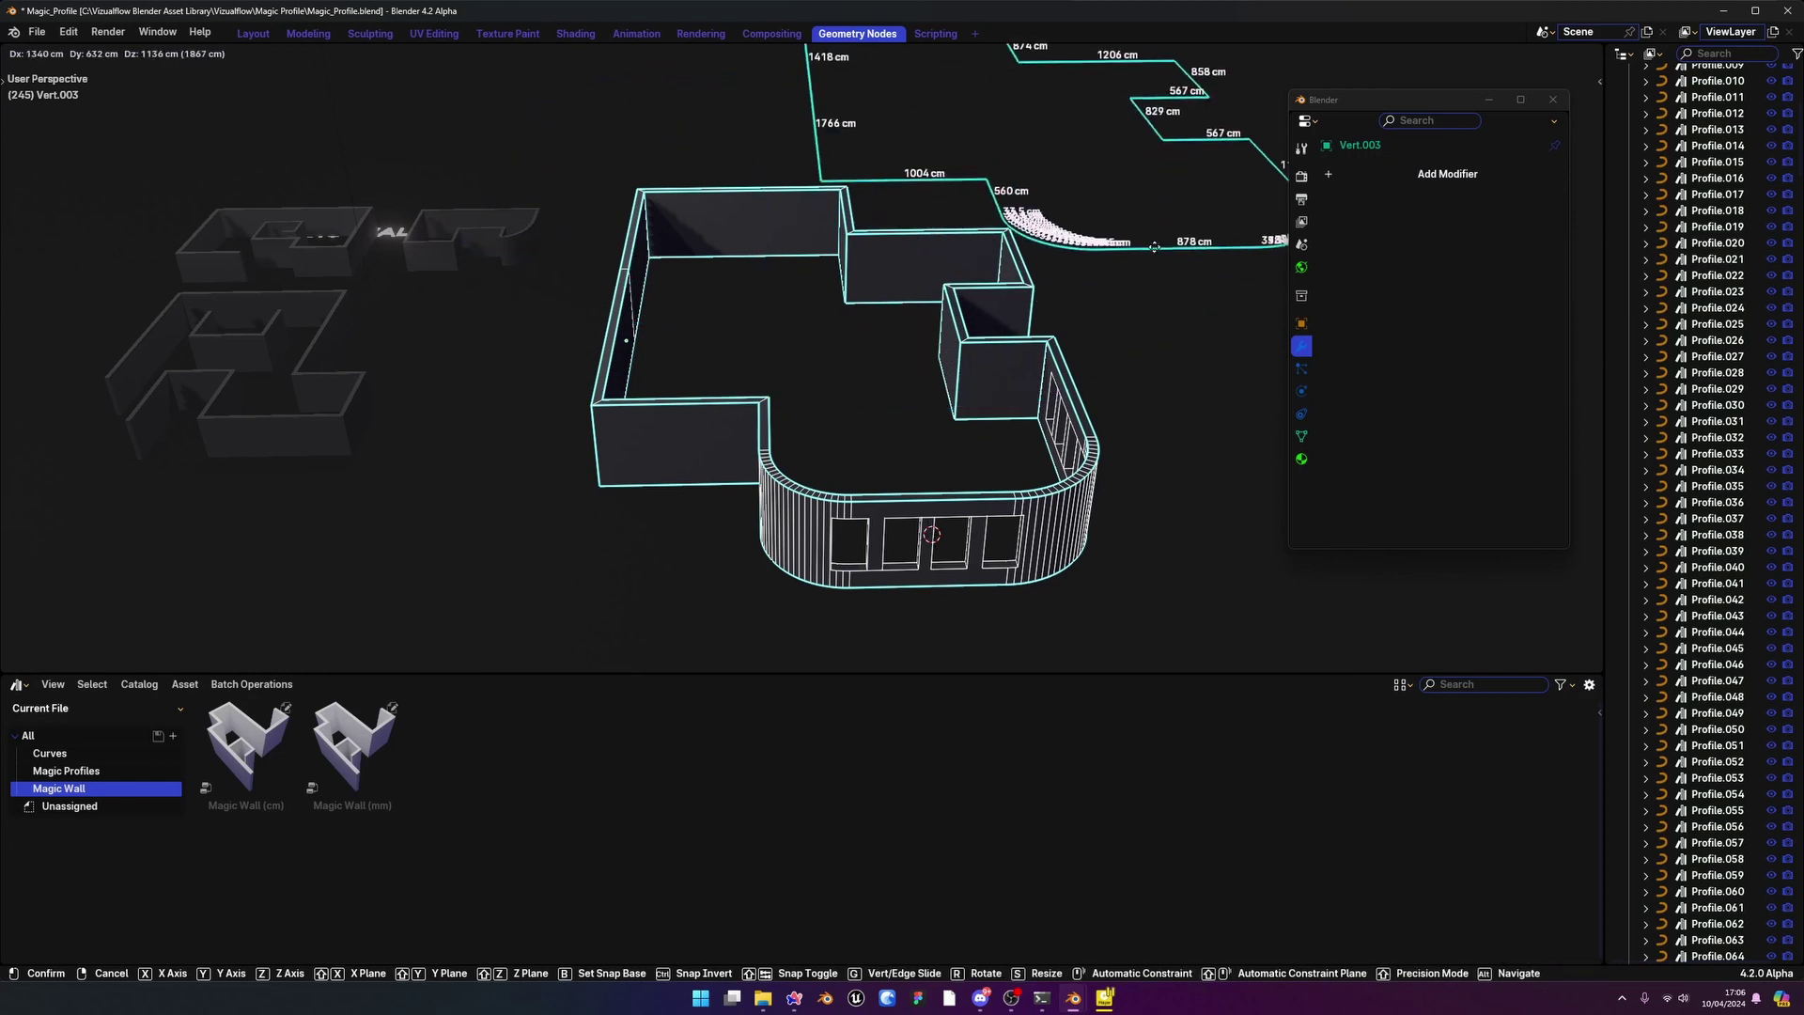
{"action": "right_click", "coordinate": [1151, 231]}
{"action": "scroll", "coordinate": [1081, 303], "scroll_direction": "up", "scroll_amount": 2}
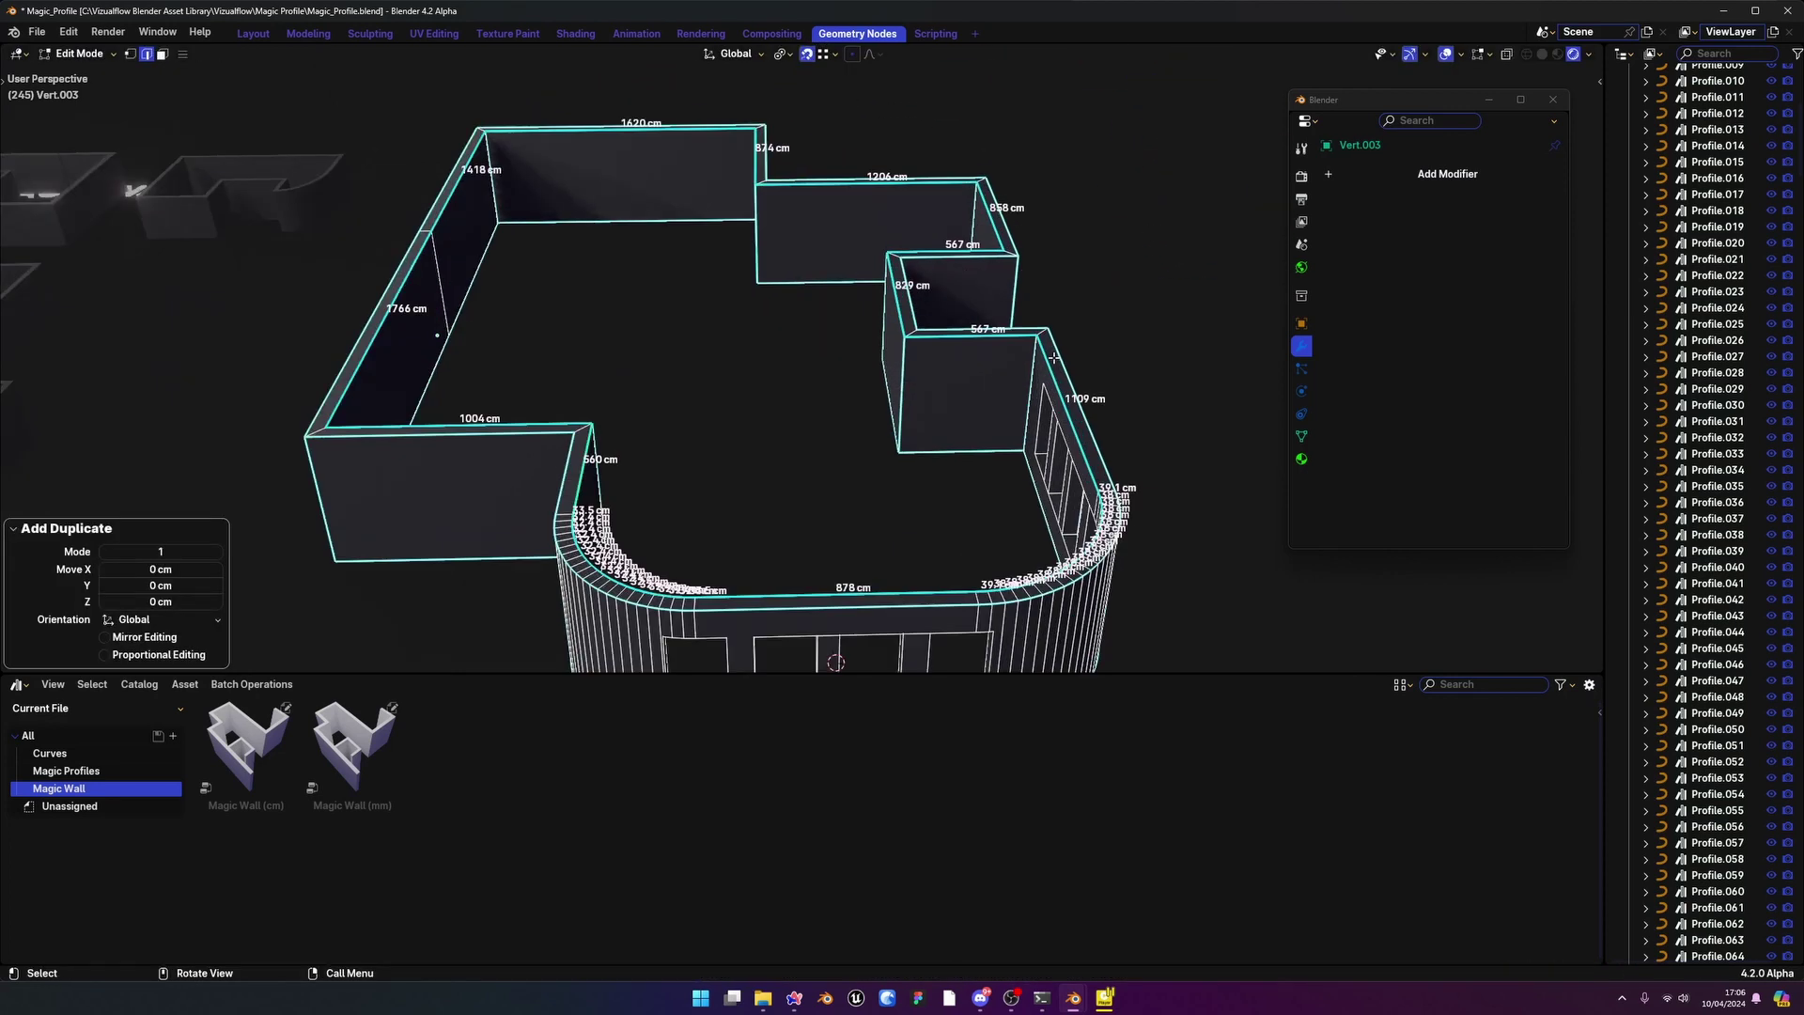
Separate the duplicated edge loop into its own object and hide every other object
{"action": "key", "text": "p"}
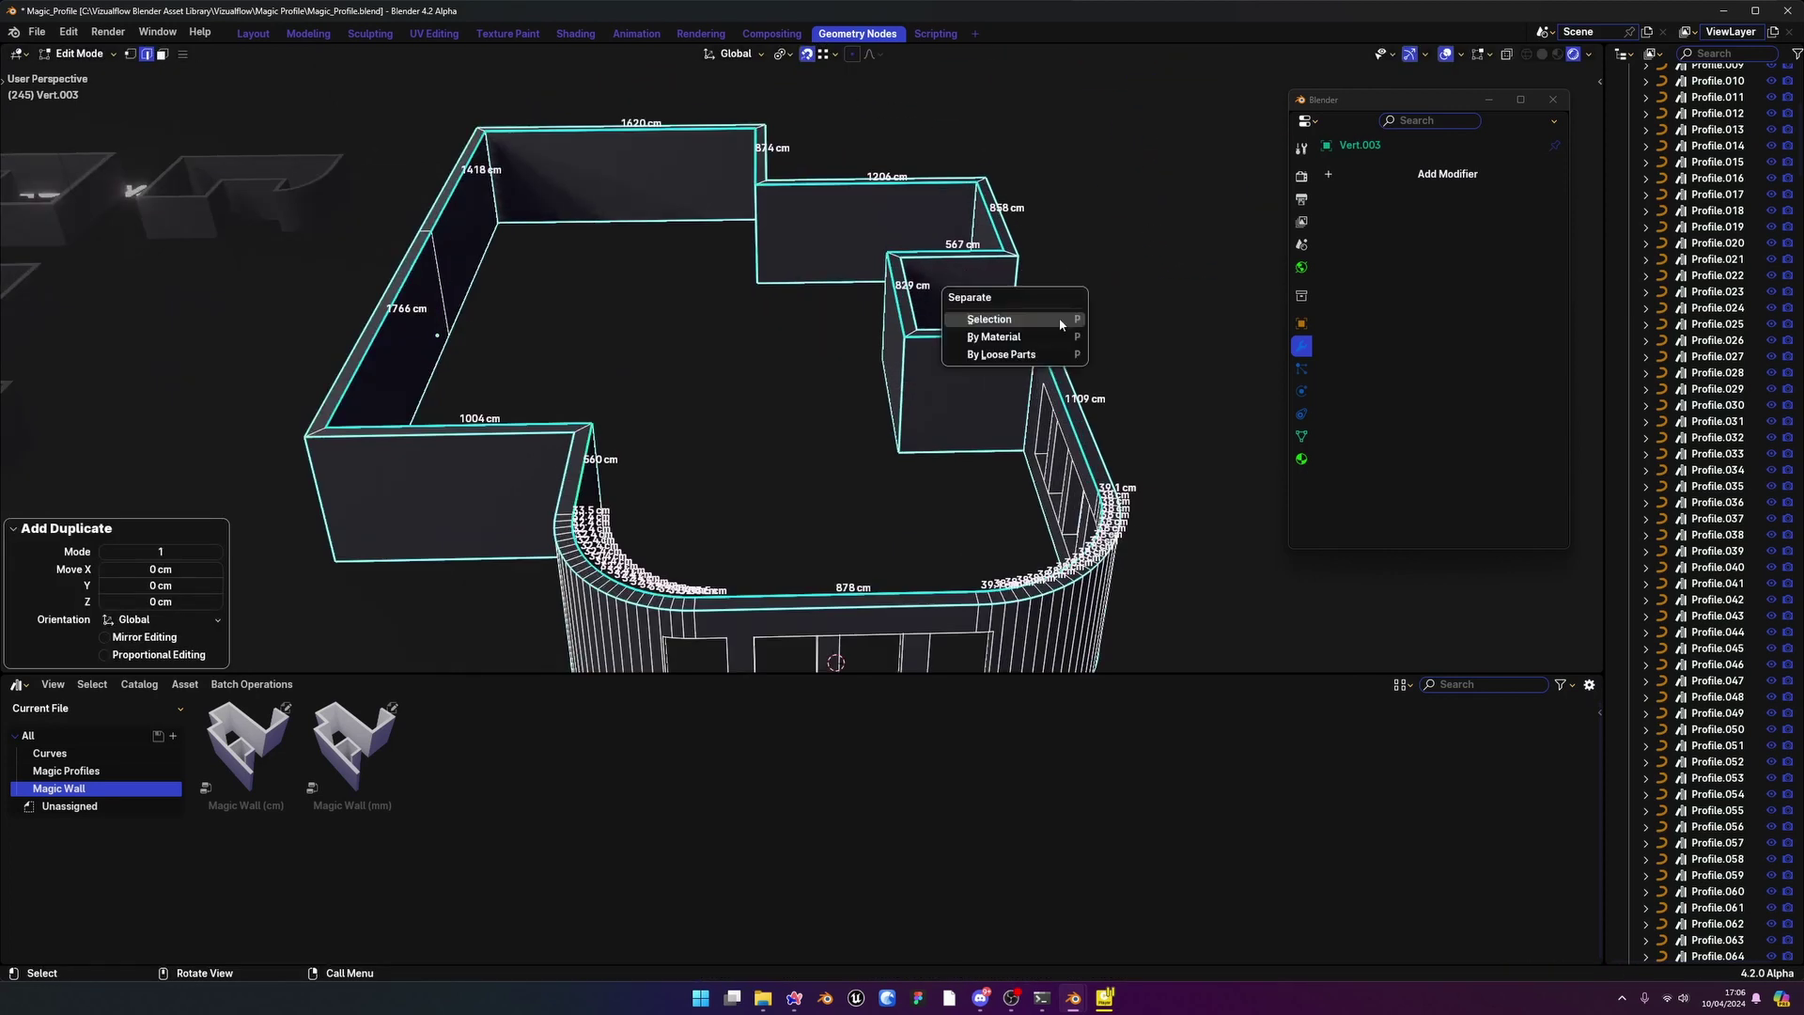
{"action": "left_click", "coordinate": [1060, 322]}
{"action": "key", "text": "Tab"}
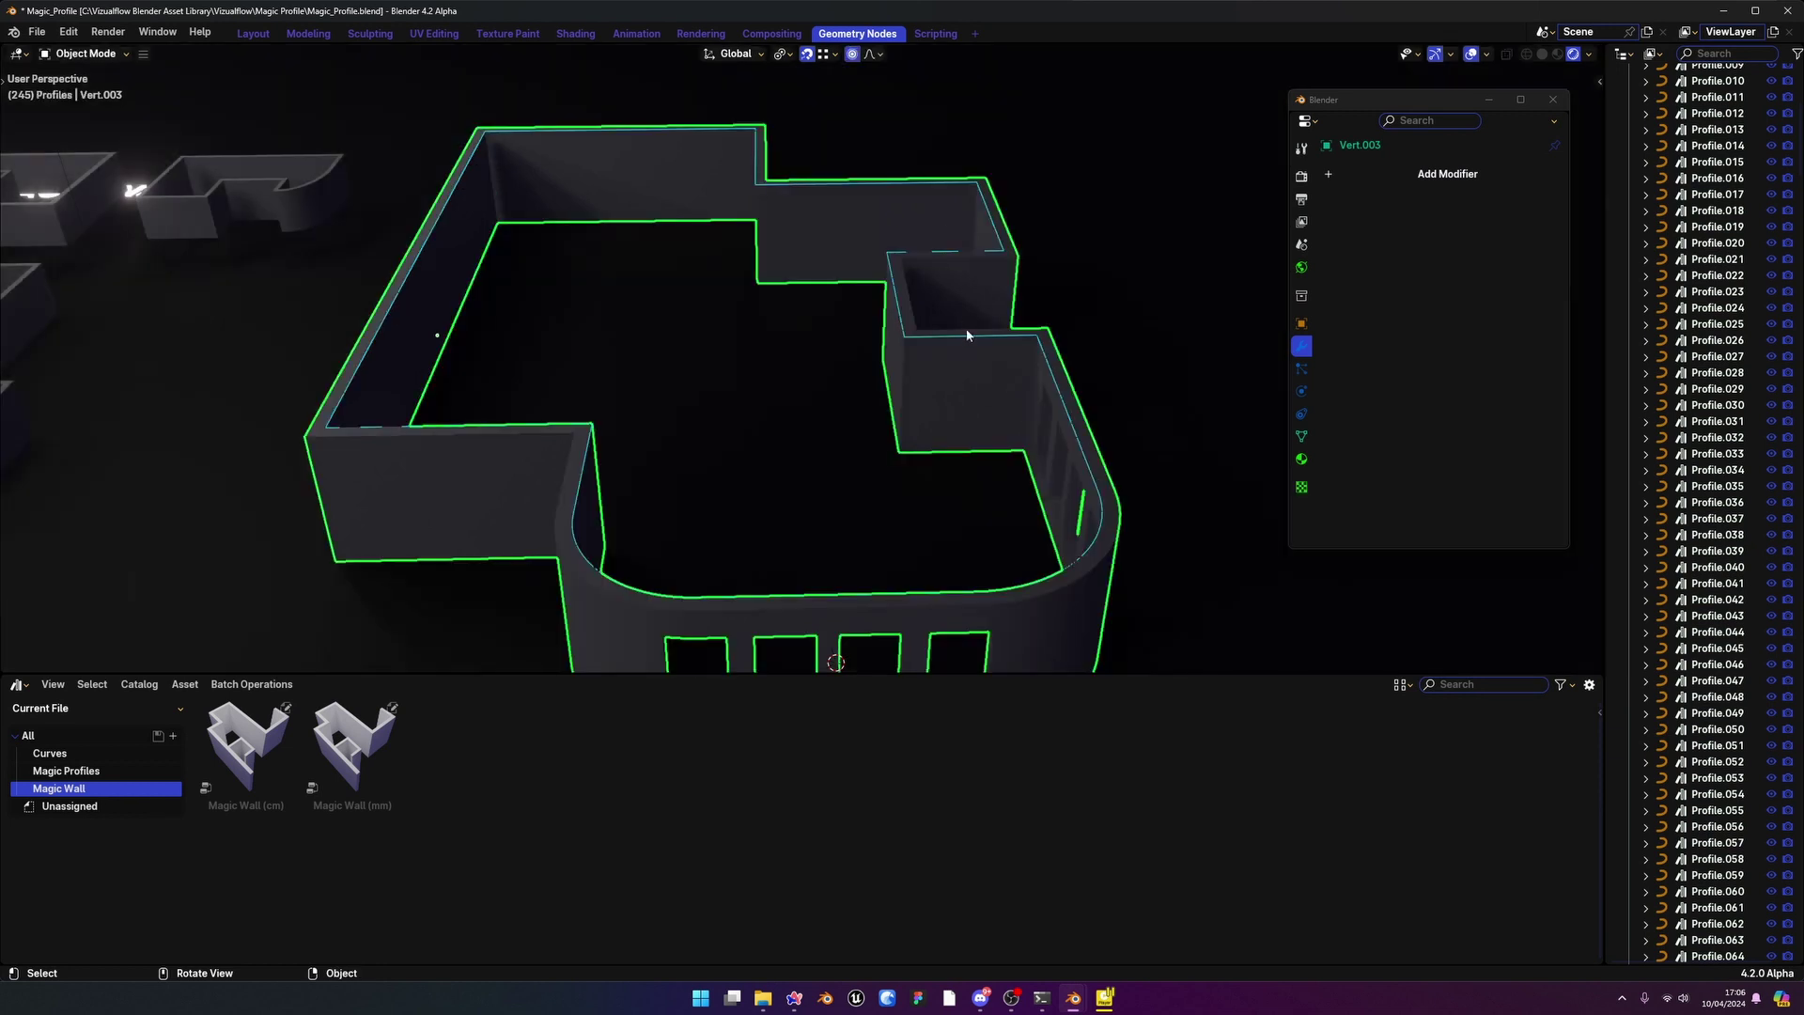
{"action": "middle_click_drag", "start_coordinate": [958, 345], "coordinate": [909, 356]}
{"action": "left_click", "coordinate": [943, 343]}
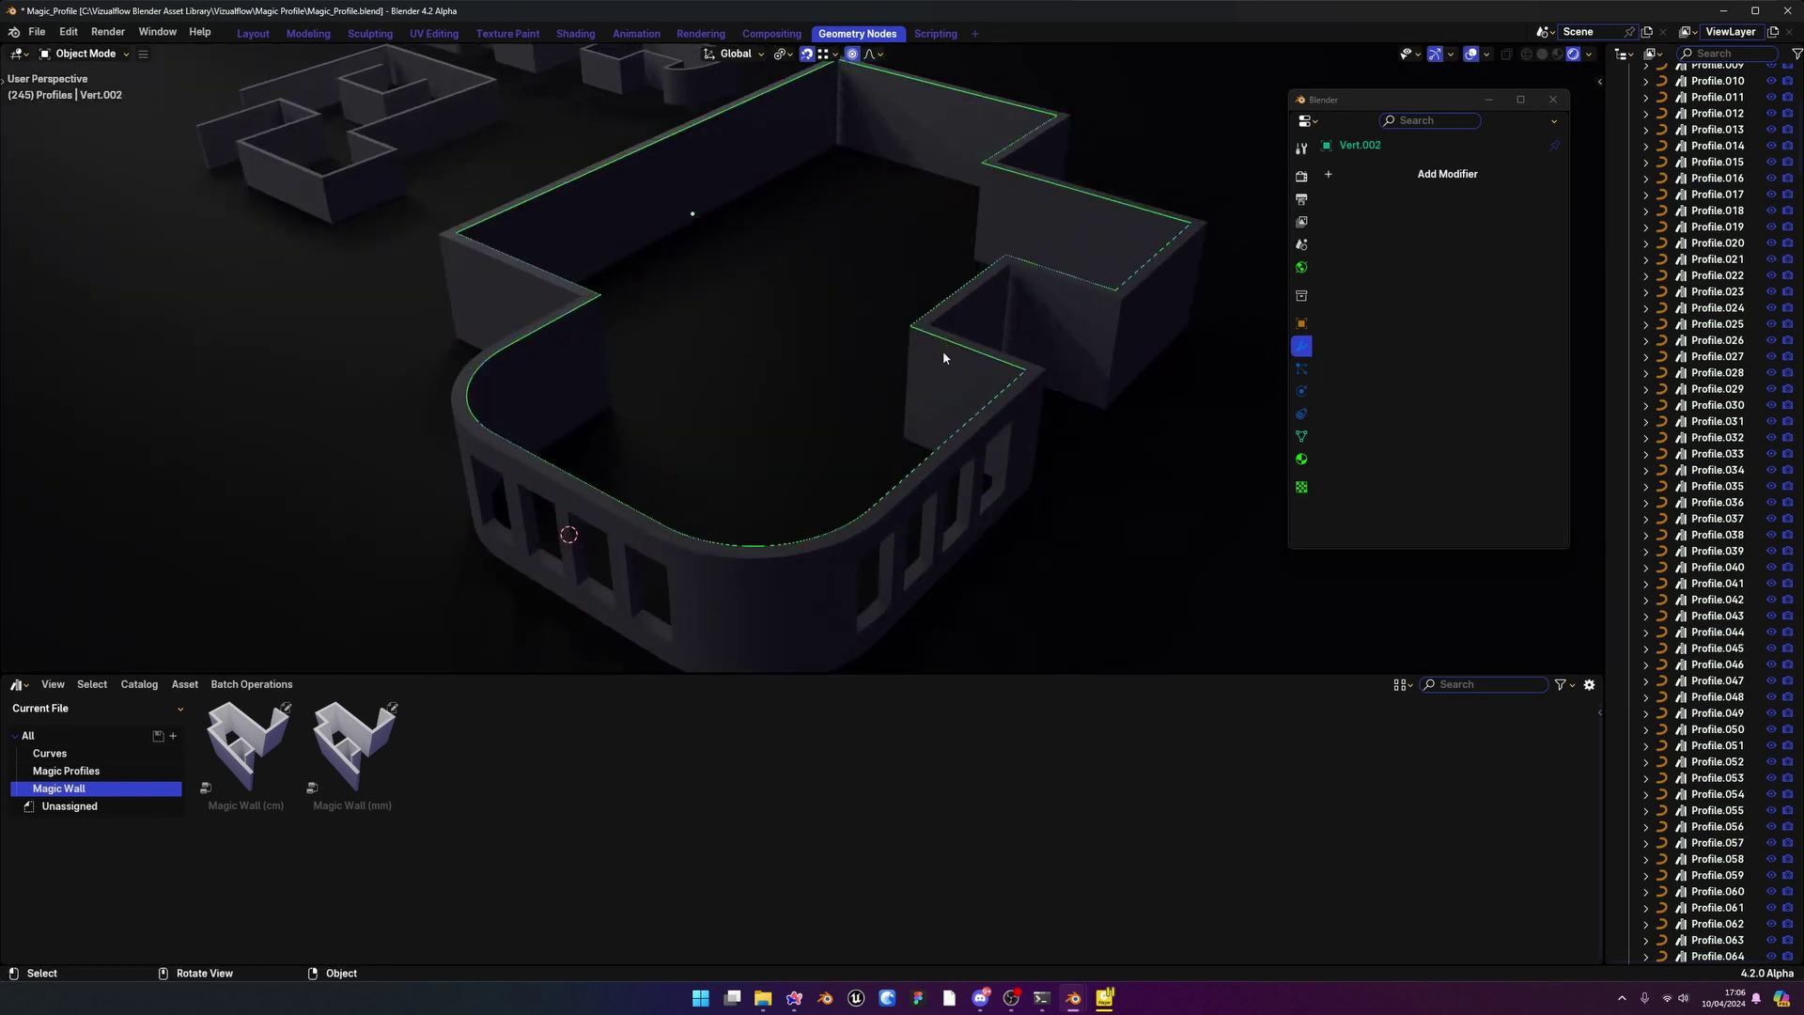
{"action": "key", "text": "shift+h"}
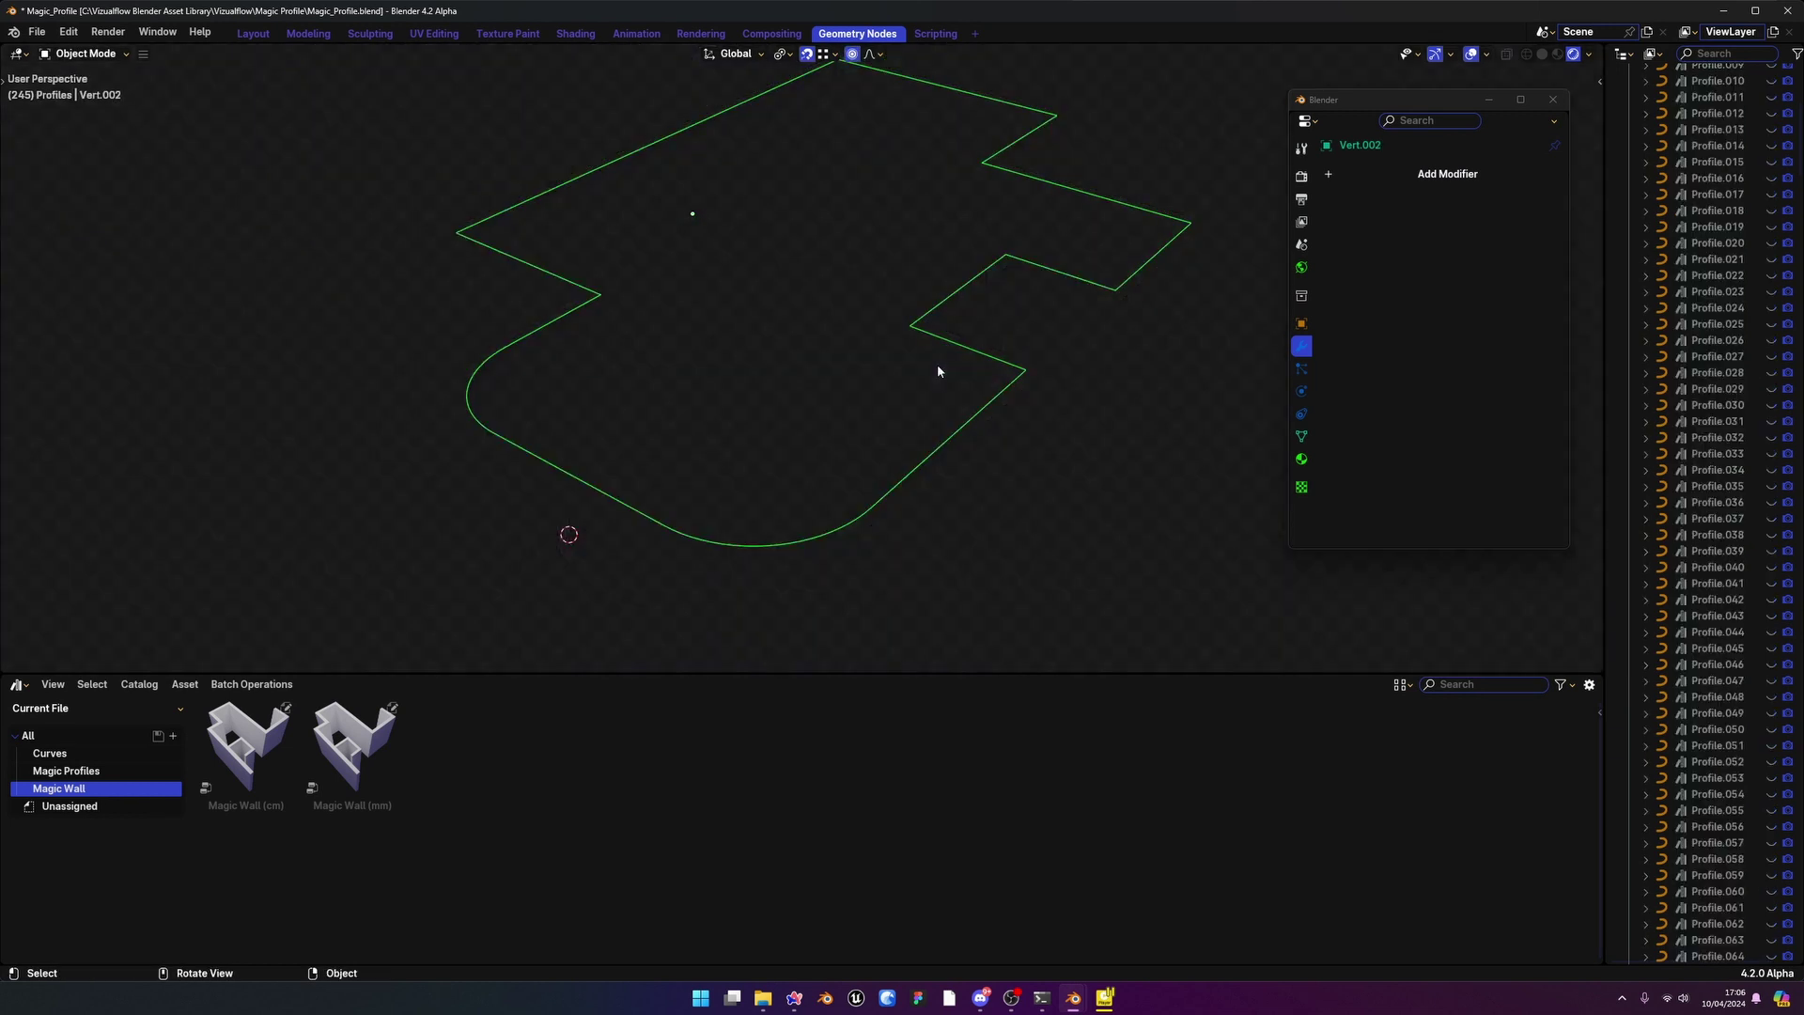
Apply the MP 15 magic profile to the isolated edge loop and unhide all other objects
{"action": "left_click", "coordinate": [66, 770]}
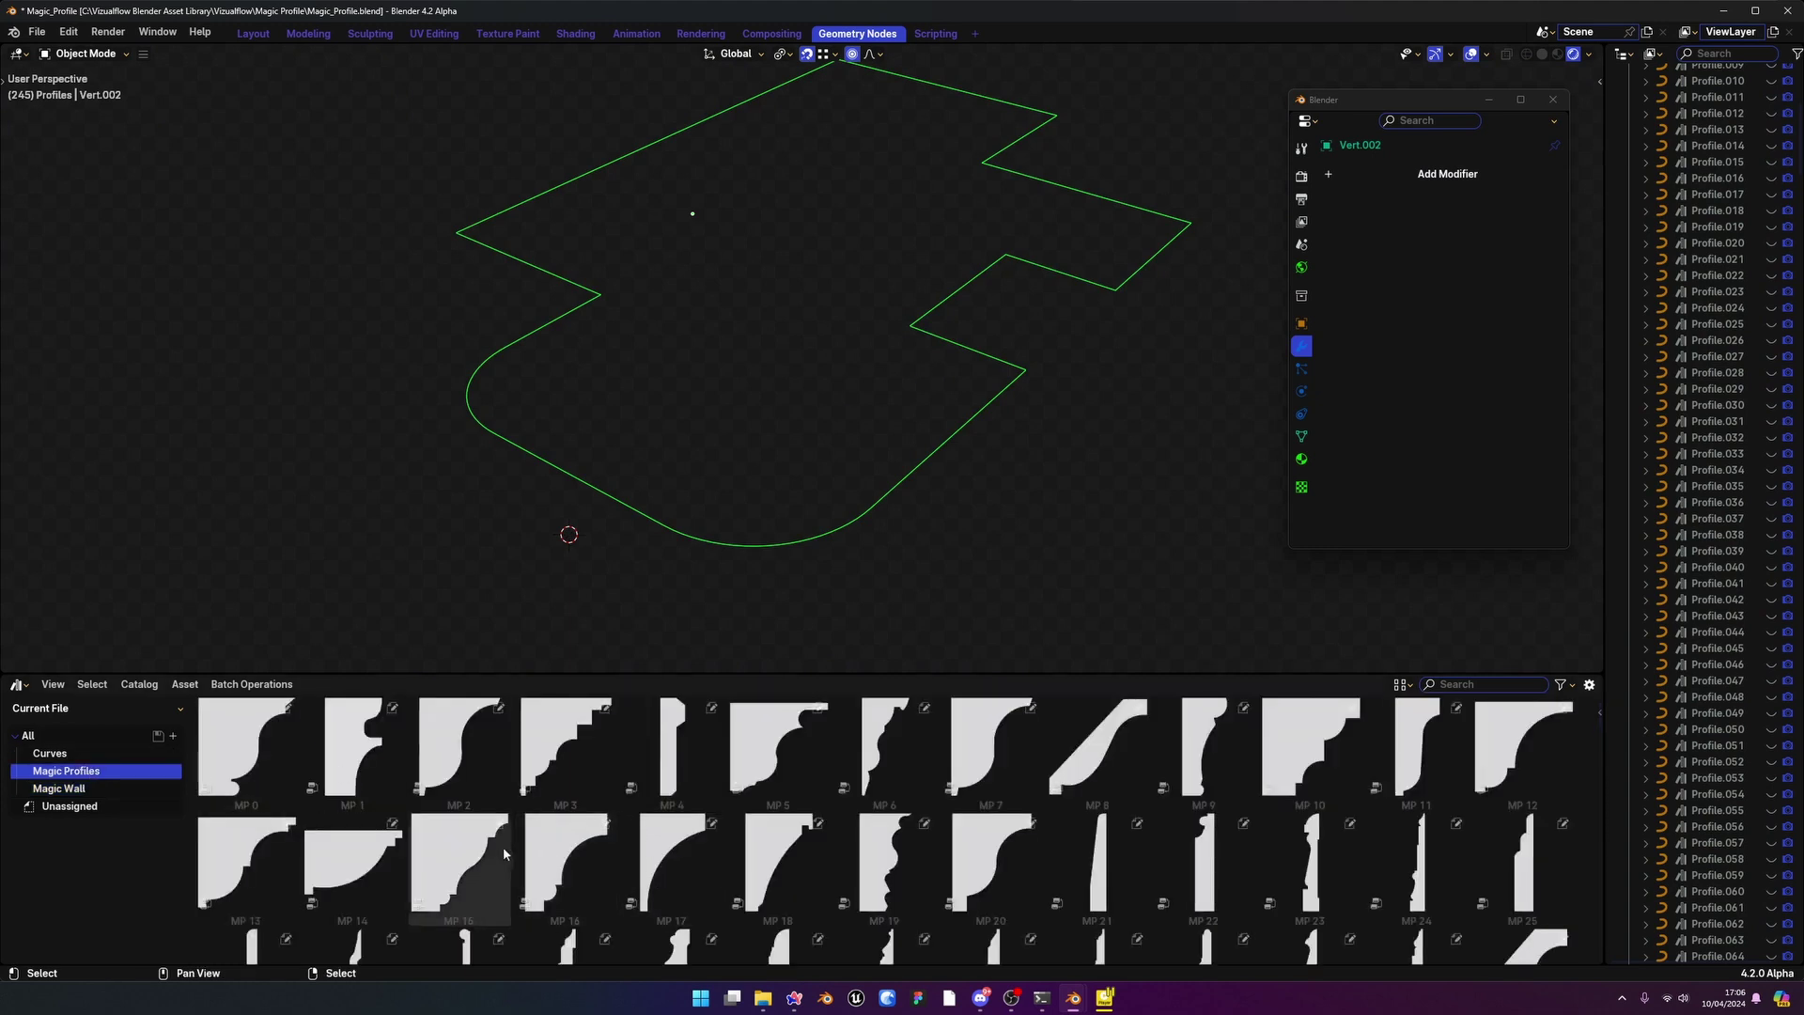
{"action": "left_click_drag", "start_coordinate": [459, 866], "coordinate": [739, 552]}
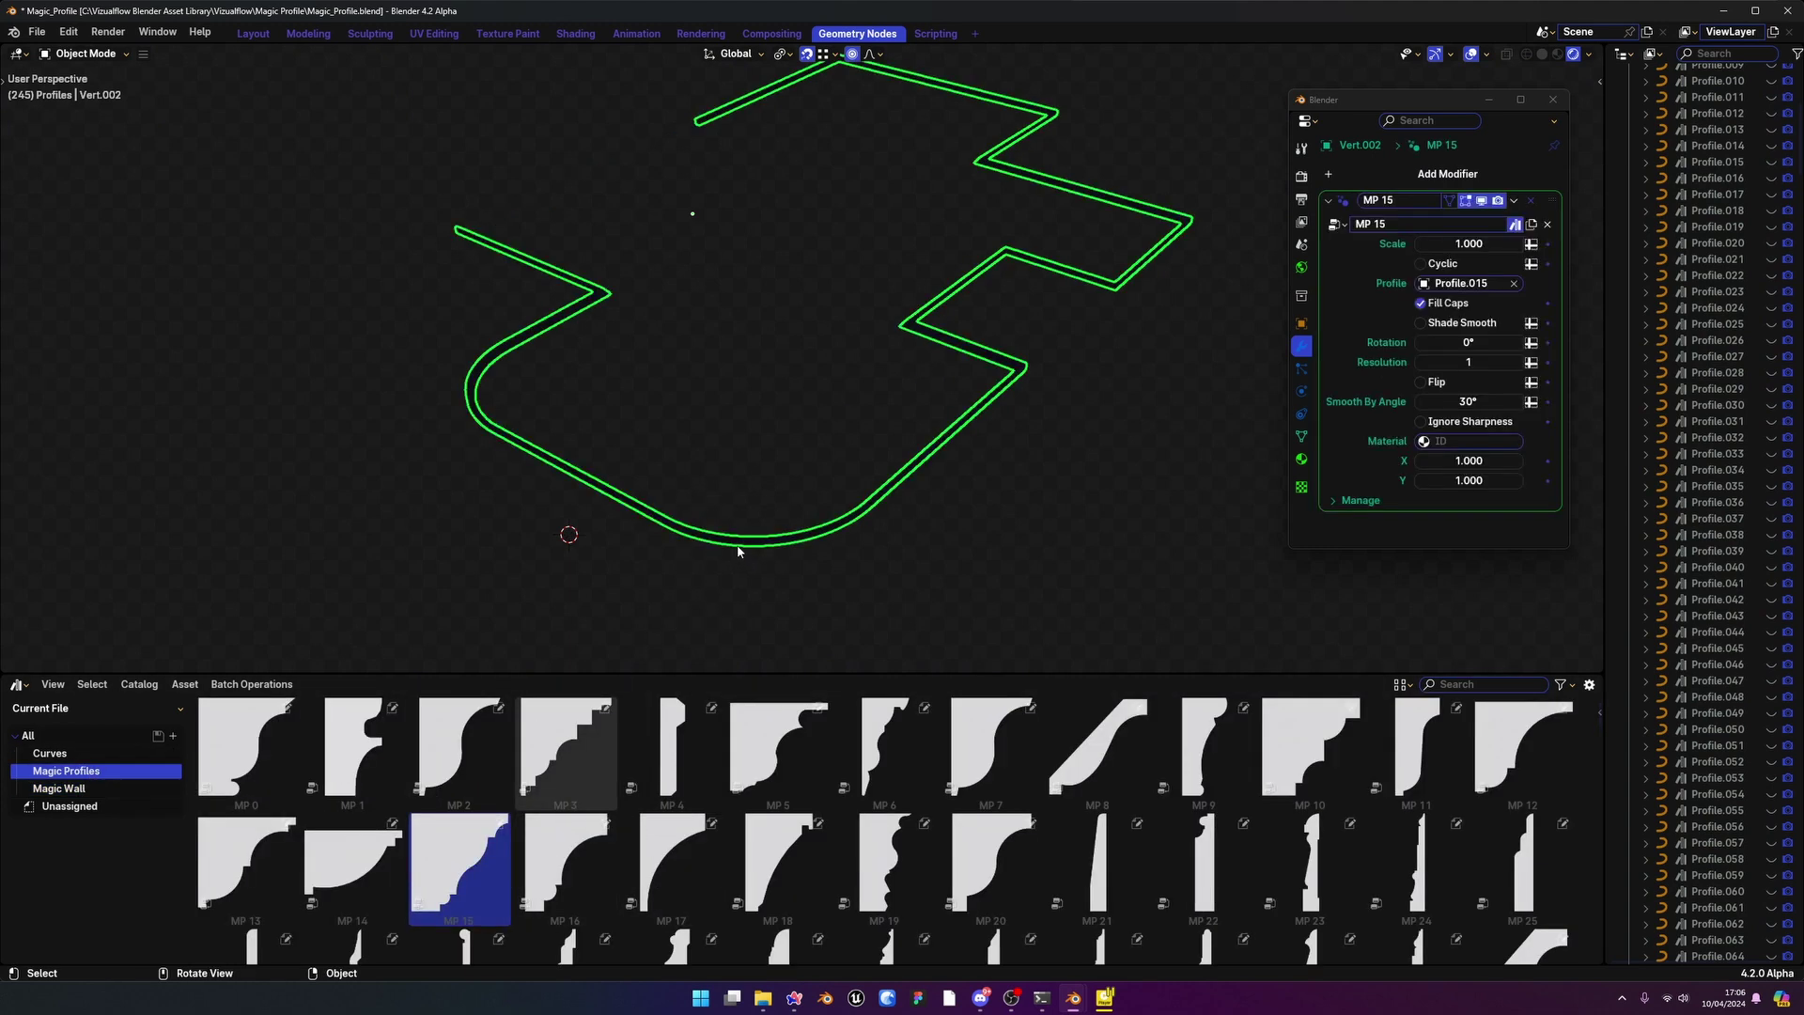
{"action": "key", "text": "alt+h"}
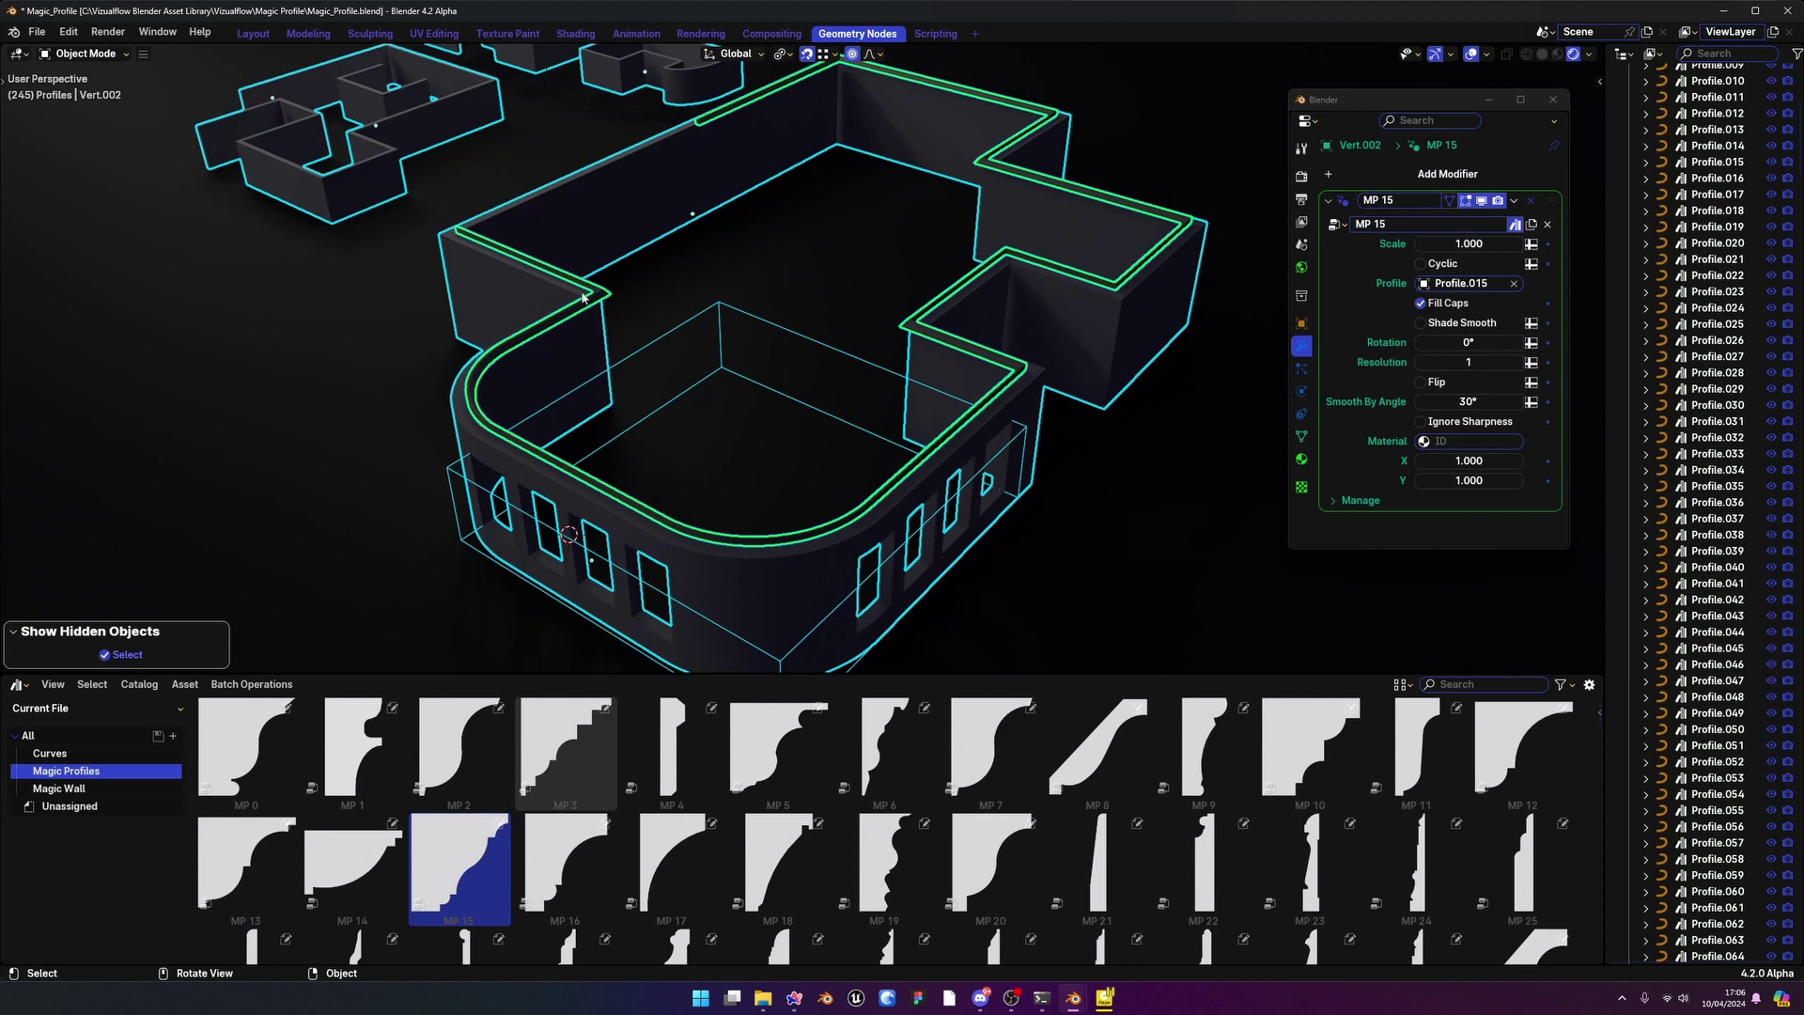
{"action": "scroll", "coordinate": [587, 297], "scroll_direction": "up", "scroll_amount": 8}
{"action": "middle_click_drag", "start_coordinate": [652, 310], "coordinate": [504, 230]}
{"action": "middle_click_drag", "start_coordinate": [722, 276], "coordinate": [724, 257], "text": "shift"}
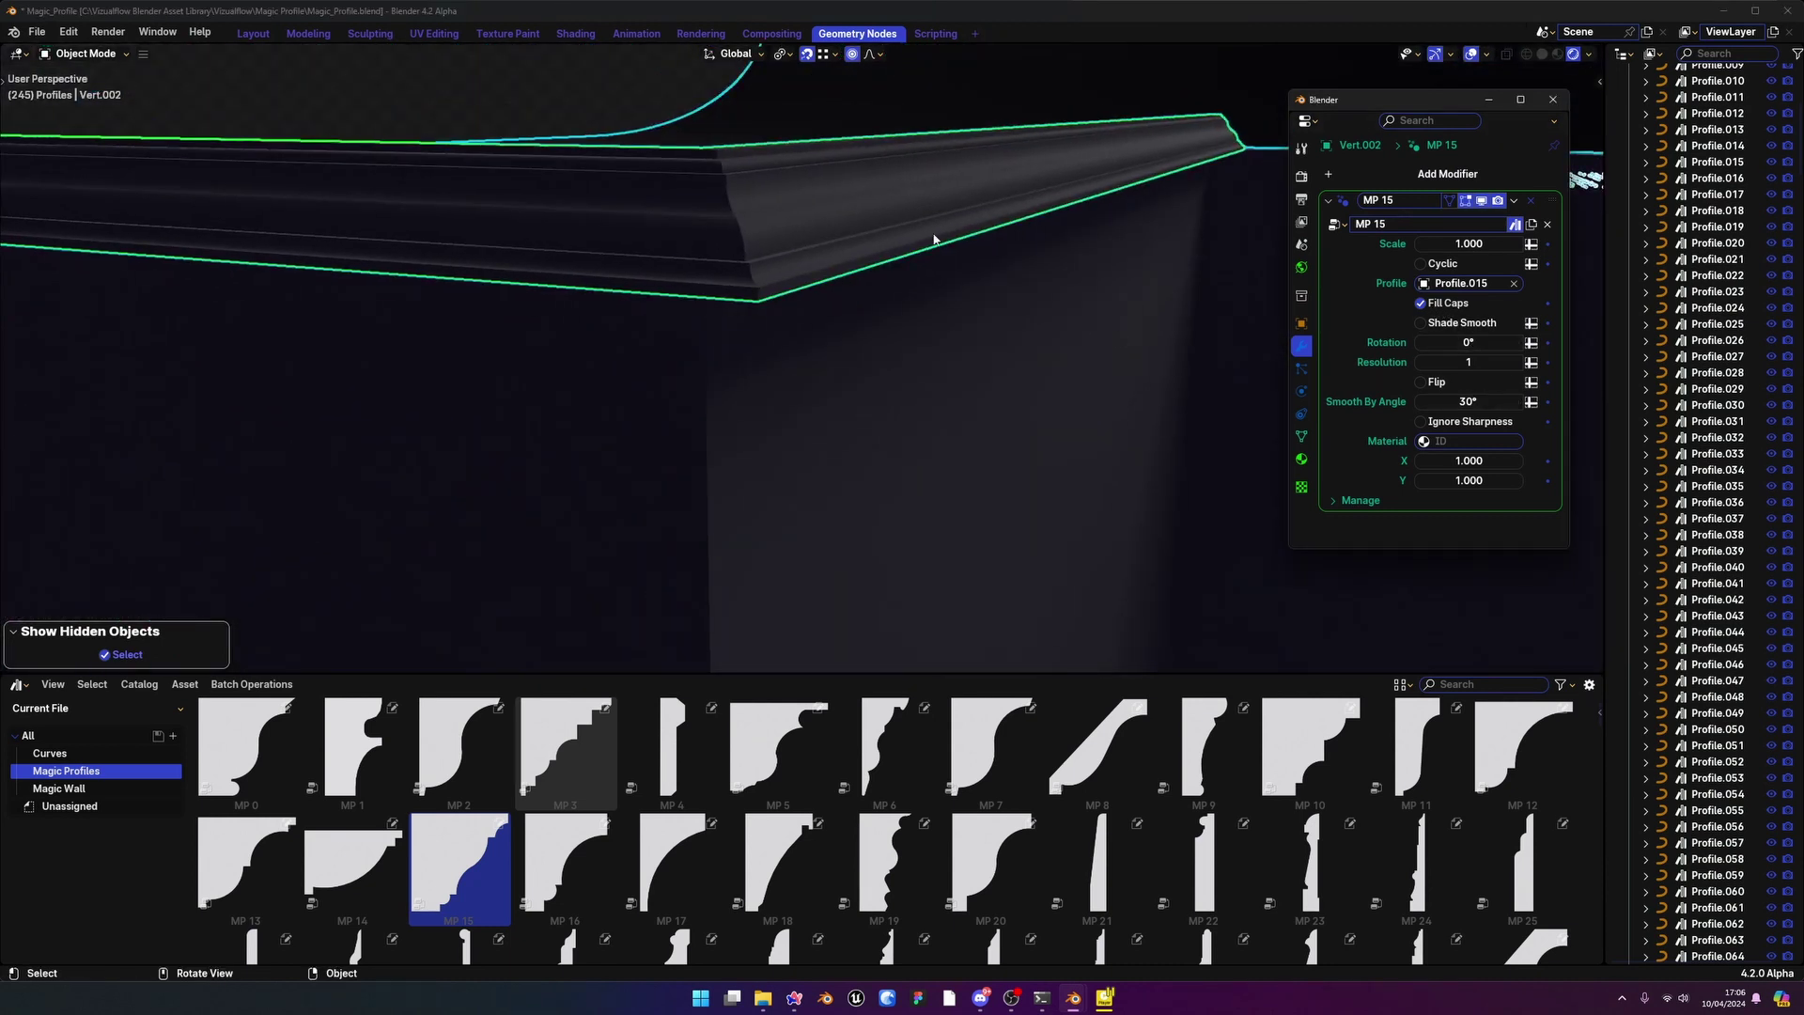
Set the MP 15 profile's rotation to 180° and enable Flip
{"action": "middle_click_drag", "start_coordinate": [934, 240], "coordinate": [977, 292]}
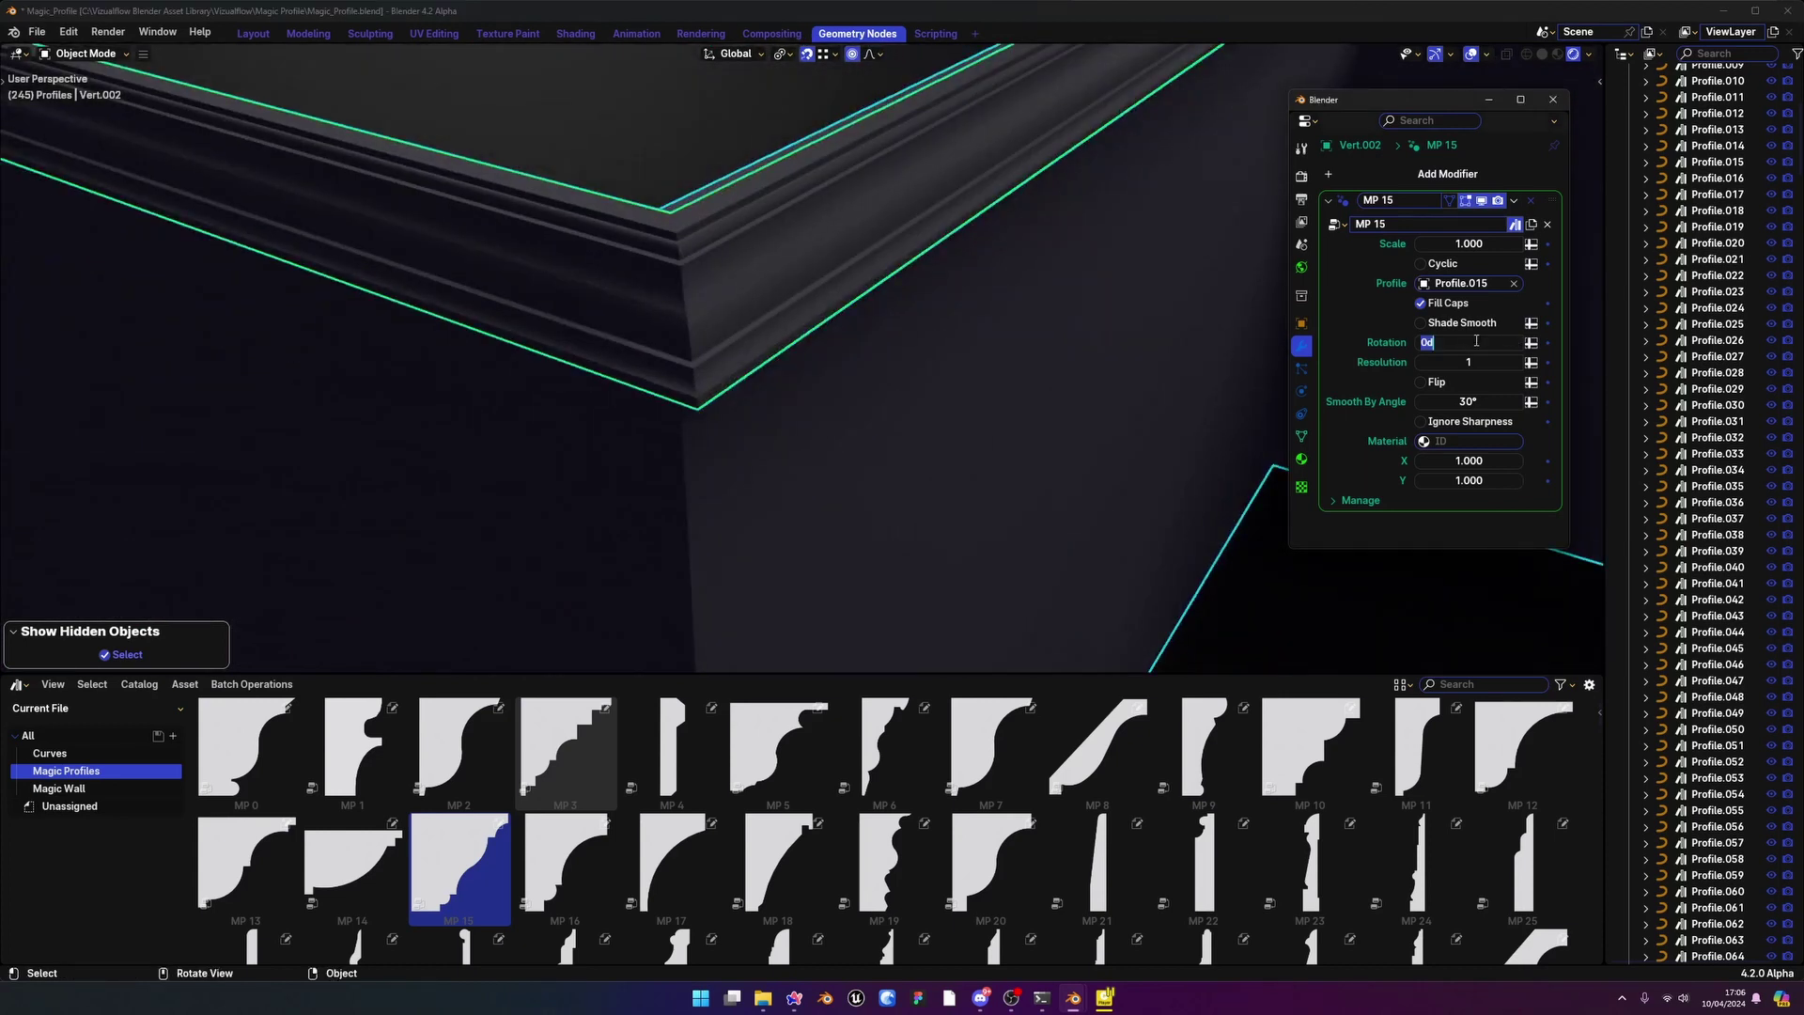
{"action": "key", "text": "Return"}
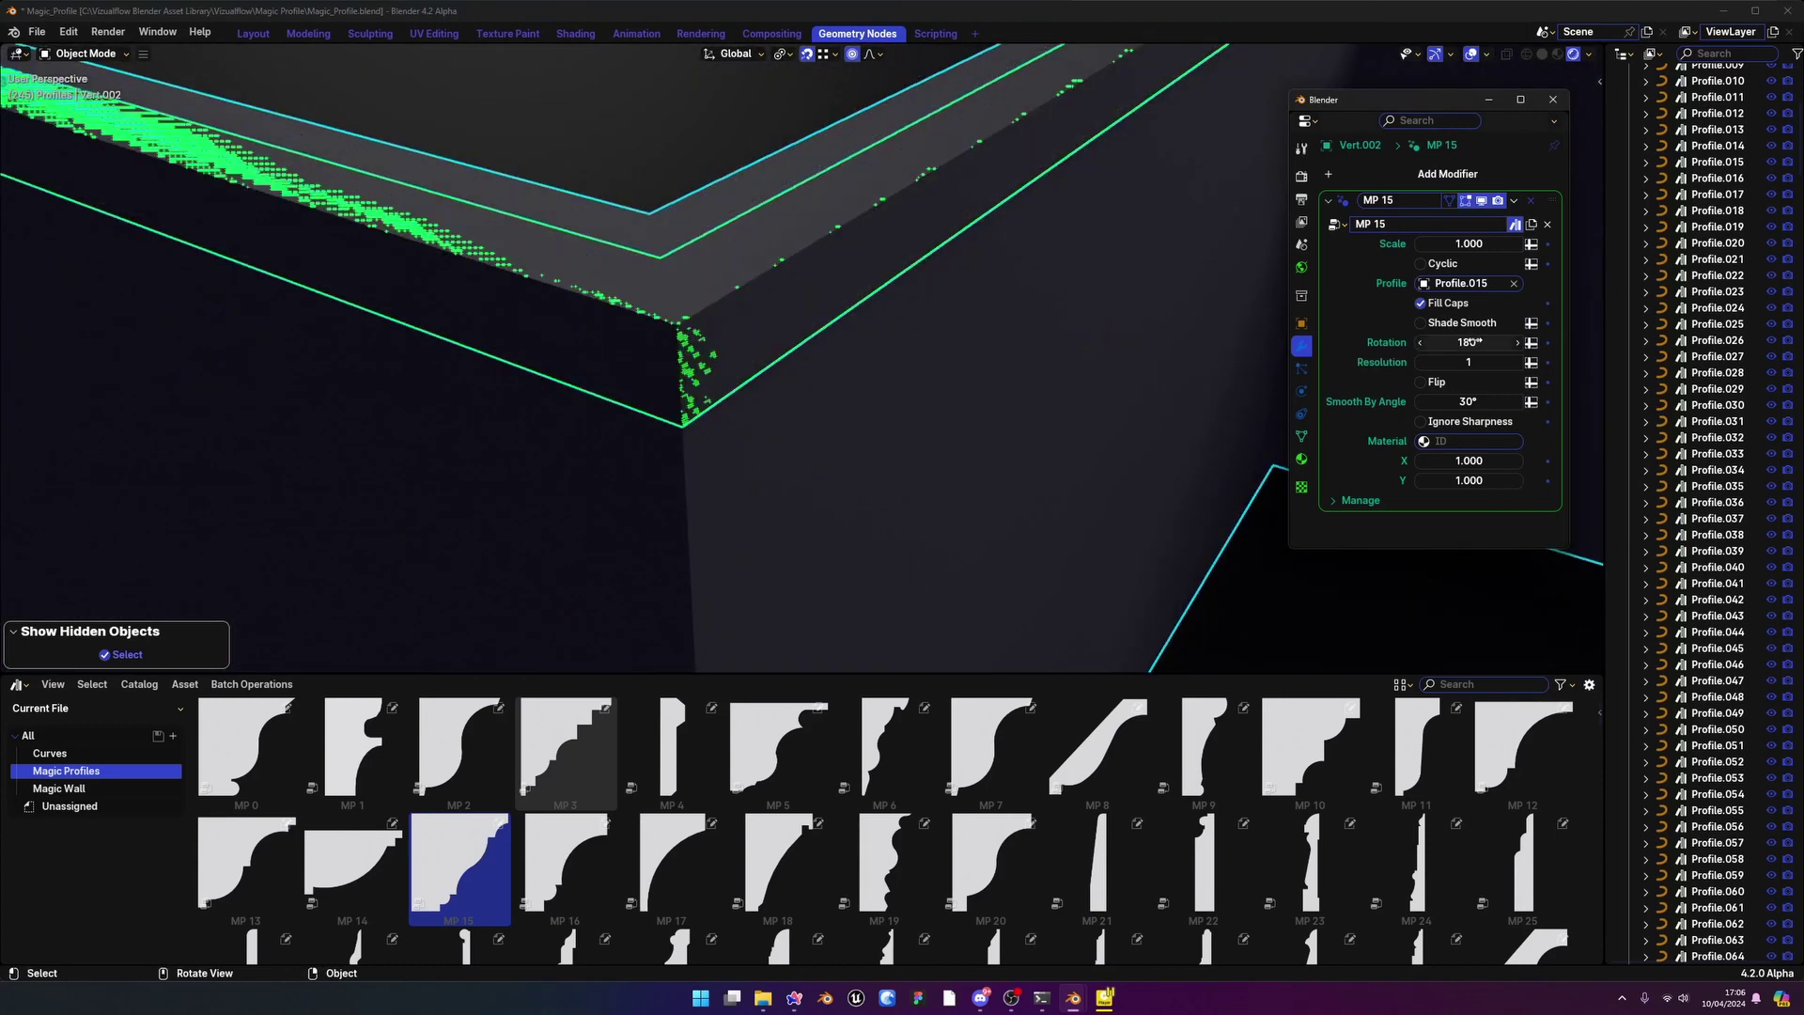
{"action": "left_click", "coordinate": [1433, 380]}
{"action": "middle_click_drag", "start_coordinate": [846, 376], "coordinate": [765, 295]}
{"action": "scroll", "coordinate": [1120, 432], "scroll_direction": "up", "scroll_amount": 5}
{"action": "middle_click_drag", "start_coordinate": [1120, 432], "coordinate": [885, 396], "text": "shift"}
Set the moulding's scale to 2.54, enable Cyclic to close the run, and hide the viewport overlays
{"action": "left_click_drag", "start_coordinate": [1445, 244], "coordinate": [1589, 244]}
{"action": "scroll", "coordinate": [949, 495], "scroll_direction": "down", "scroll_amount": 4}
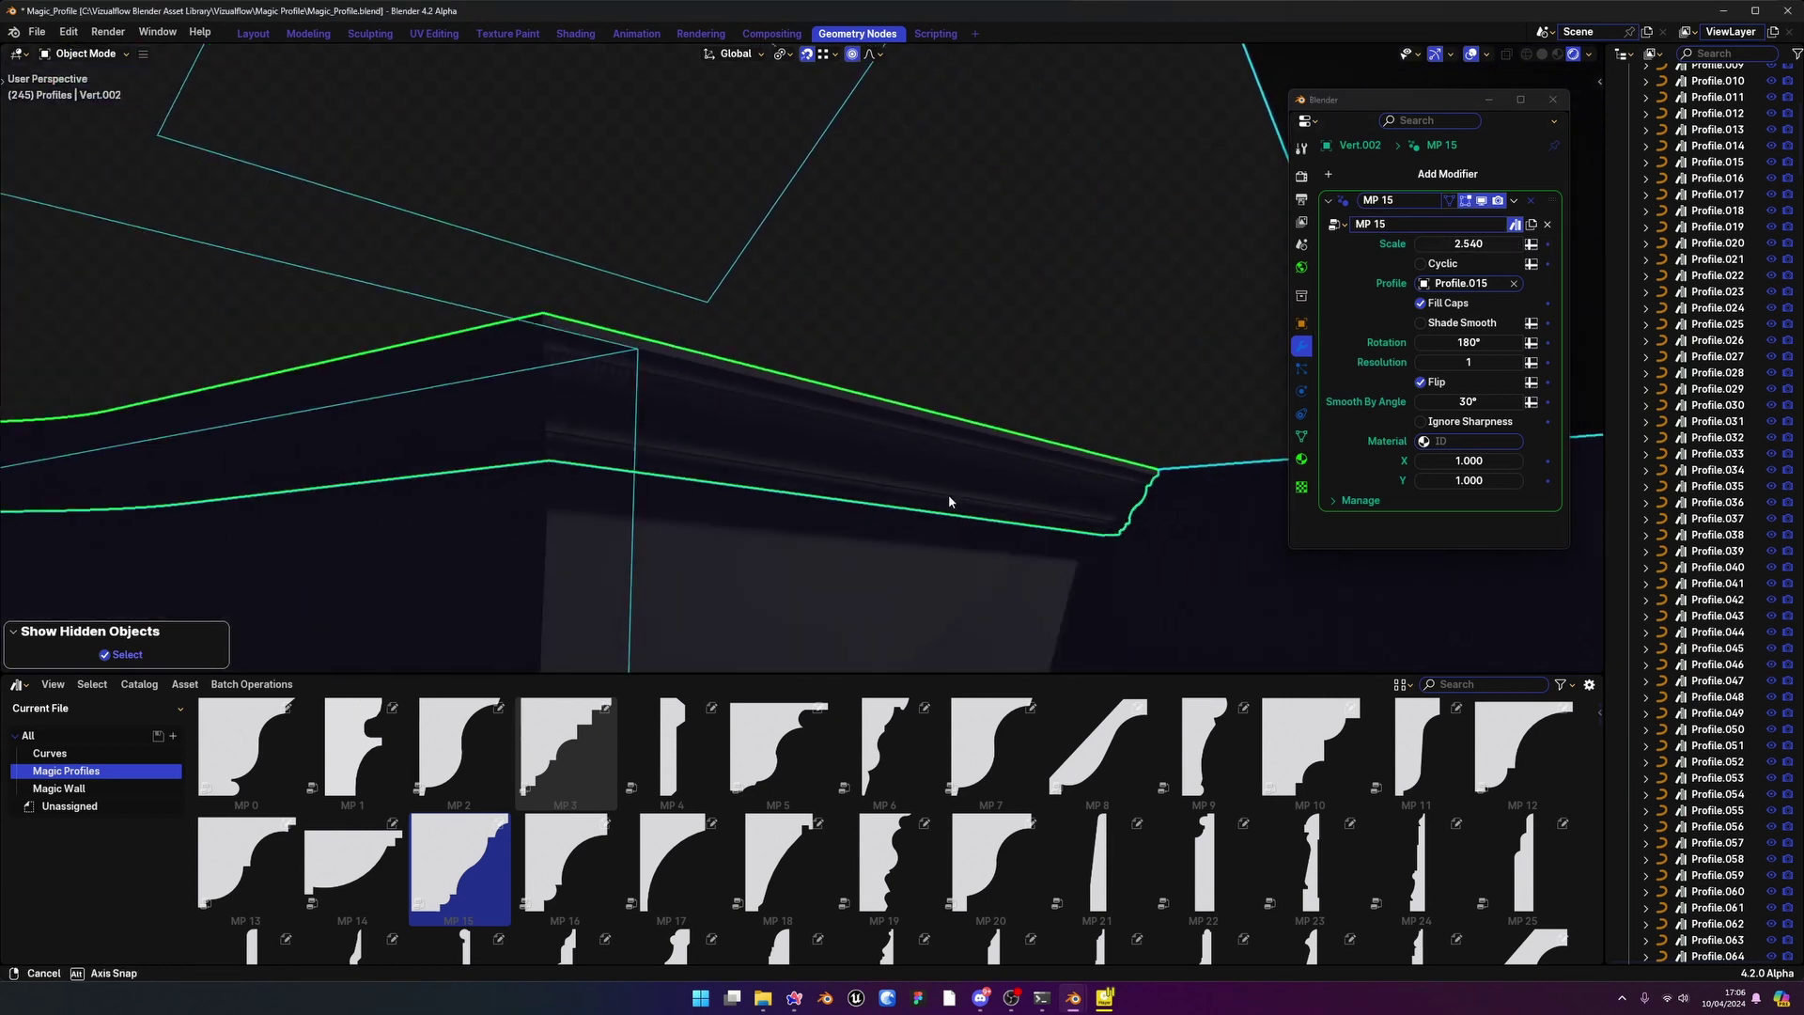
{"action": "middle_click_drag", "start_coordinate": [949, 494], "coordinate": [1067, 372]}
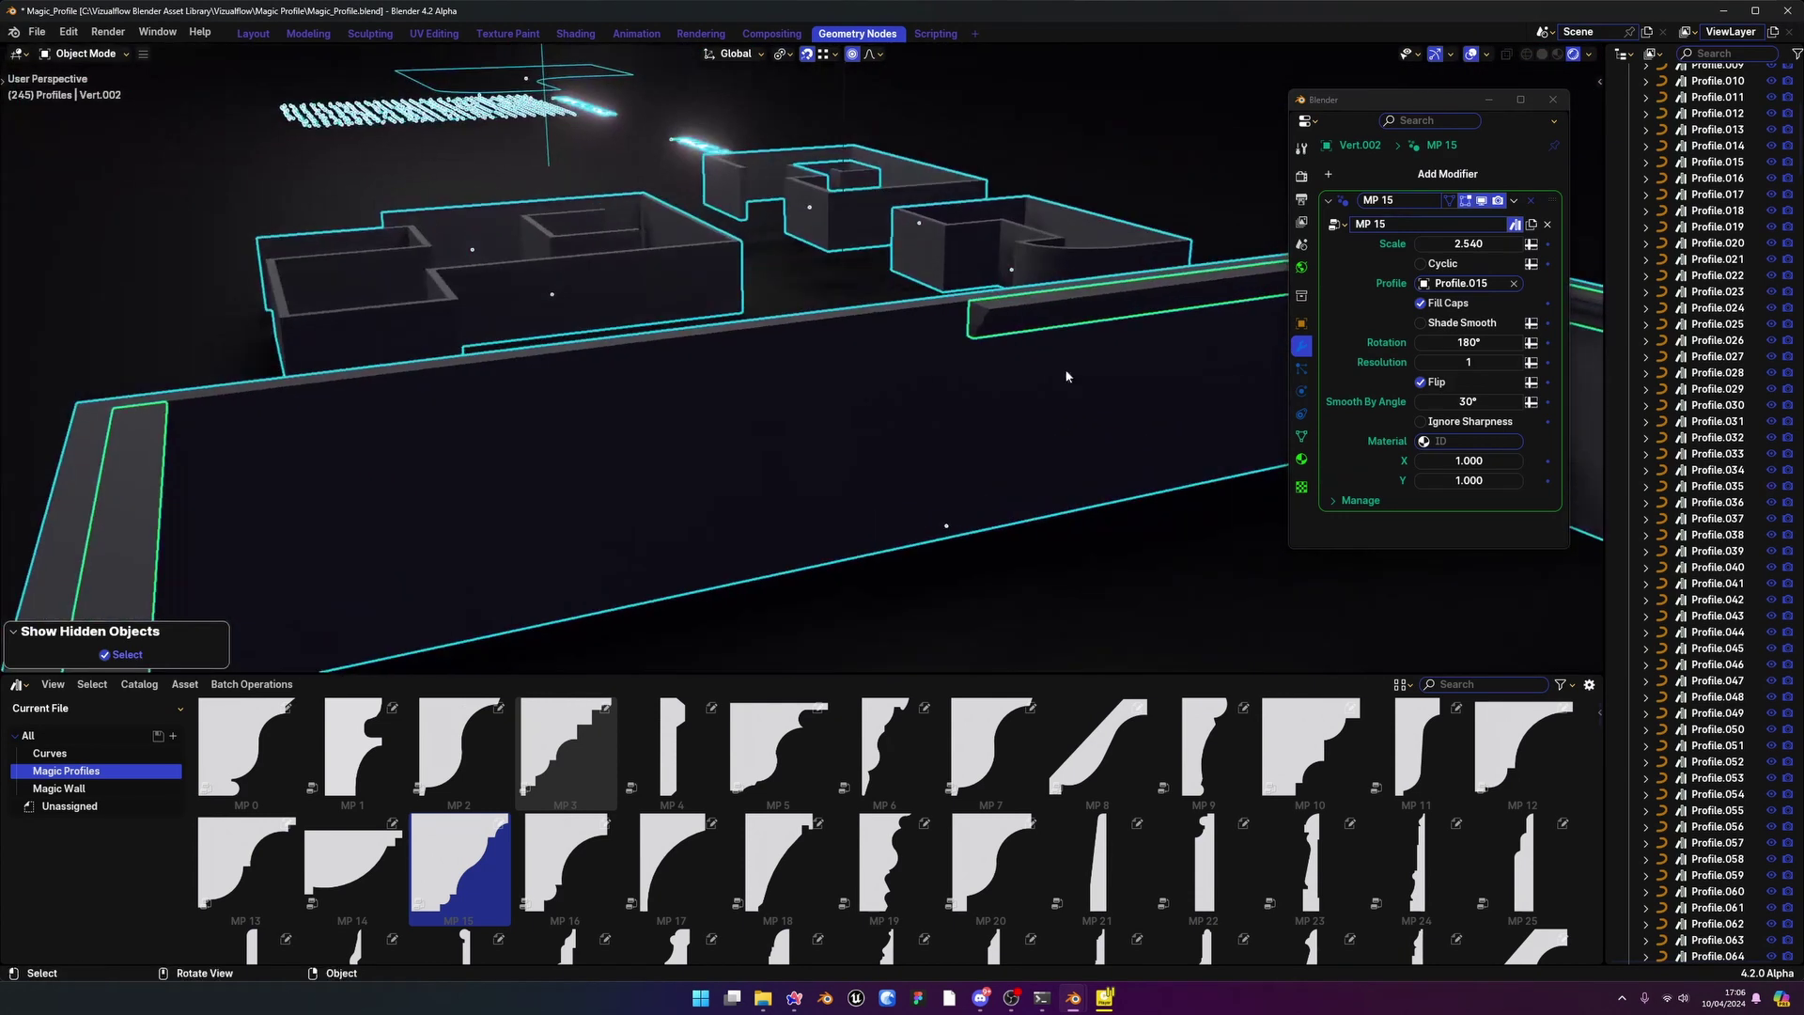
{"action": "left_click", "coordinate": [1420, 265]}
{"action": "middle_click_drag", "start_coordinate": [930, 373], "coordinate": [845, 470]}
{"action": "key", "text": "shift+alt+z"}
{"action": "scroll", "coordinate": [816, 320], "scroll_direction": "up", "scroll_amount": 5}
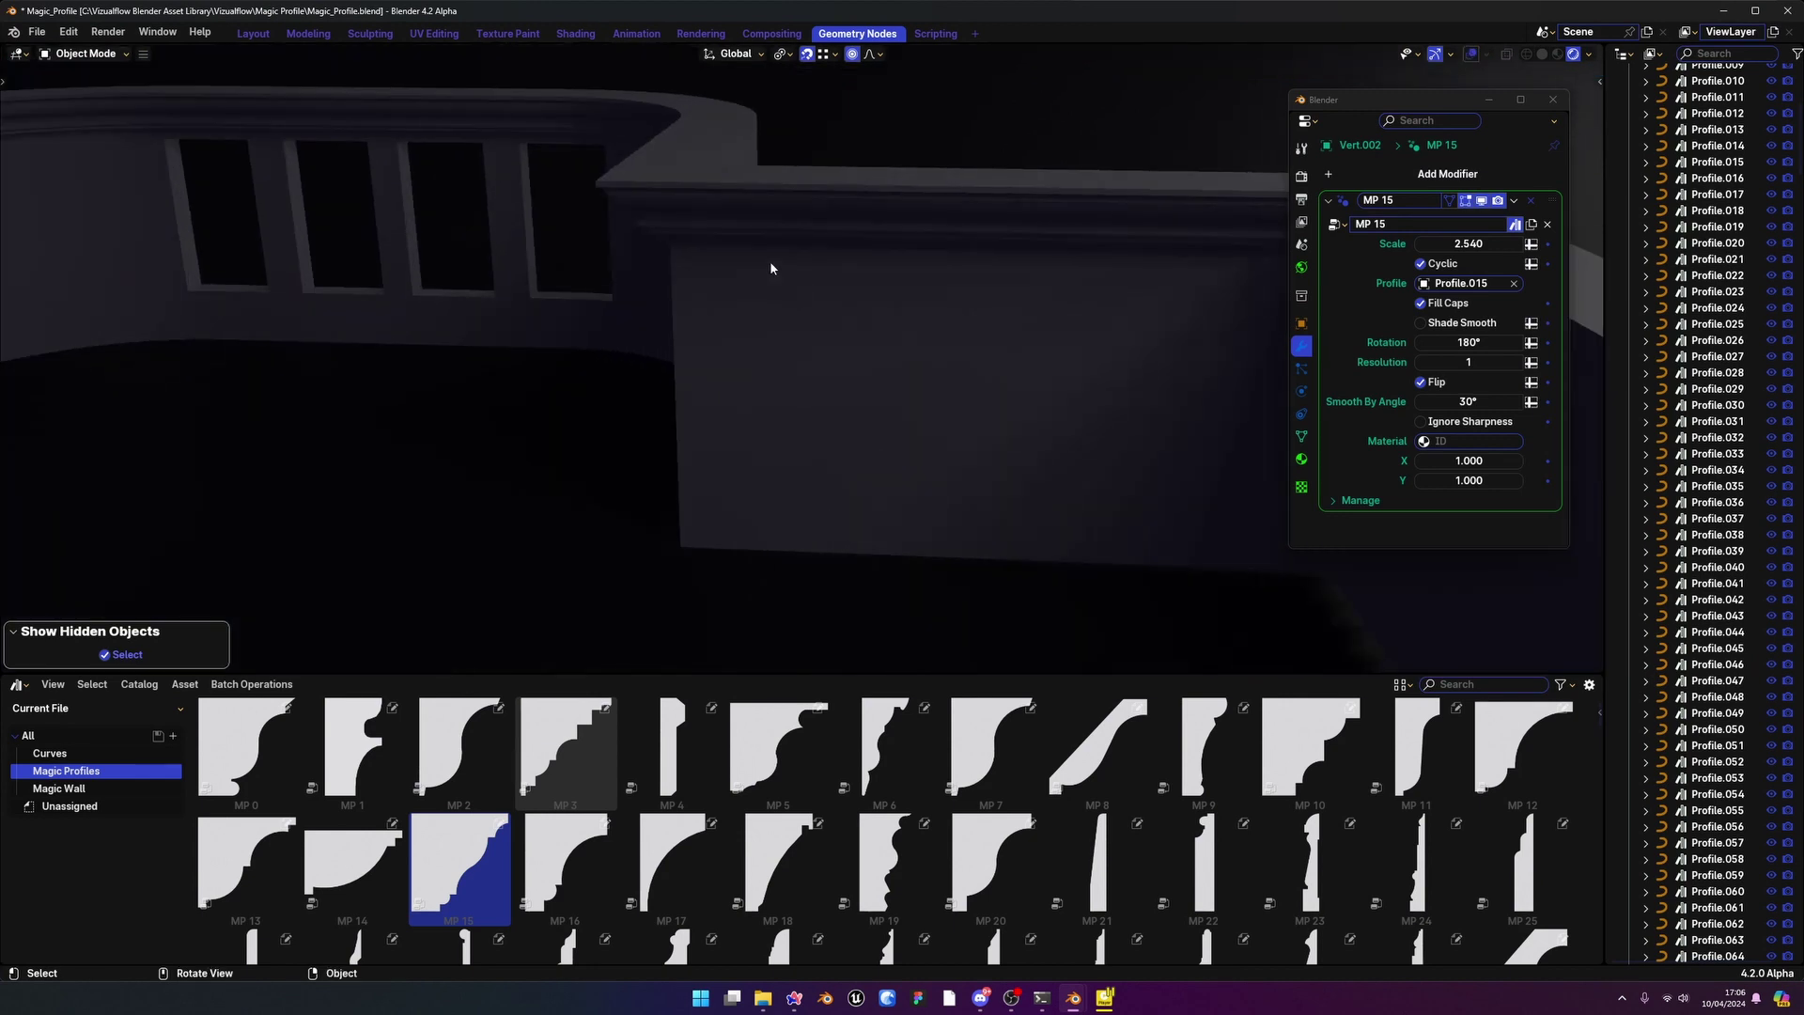
{"action": "middle_click_drag", "start_coordinate": [769, 262], "coordinate": [806, 185]}
Add an area light at the wall corner and move it about 584 cm along Y
{"action": "key", "text": "shift+a"}
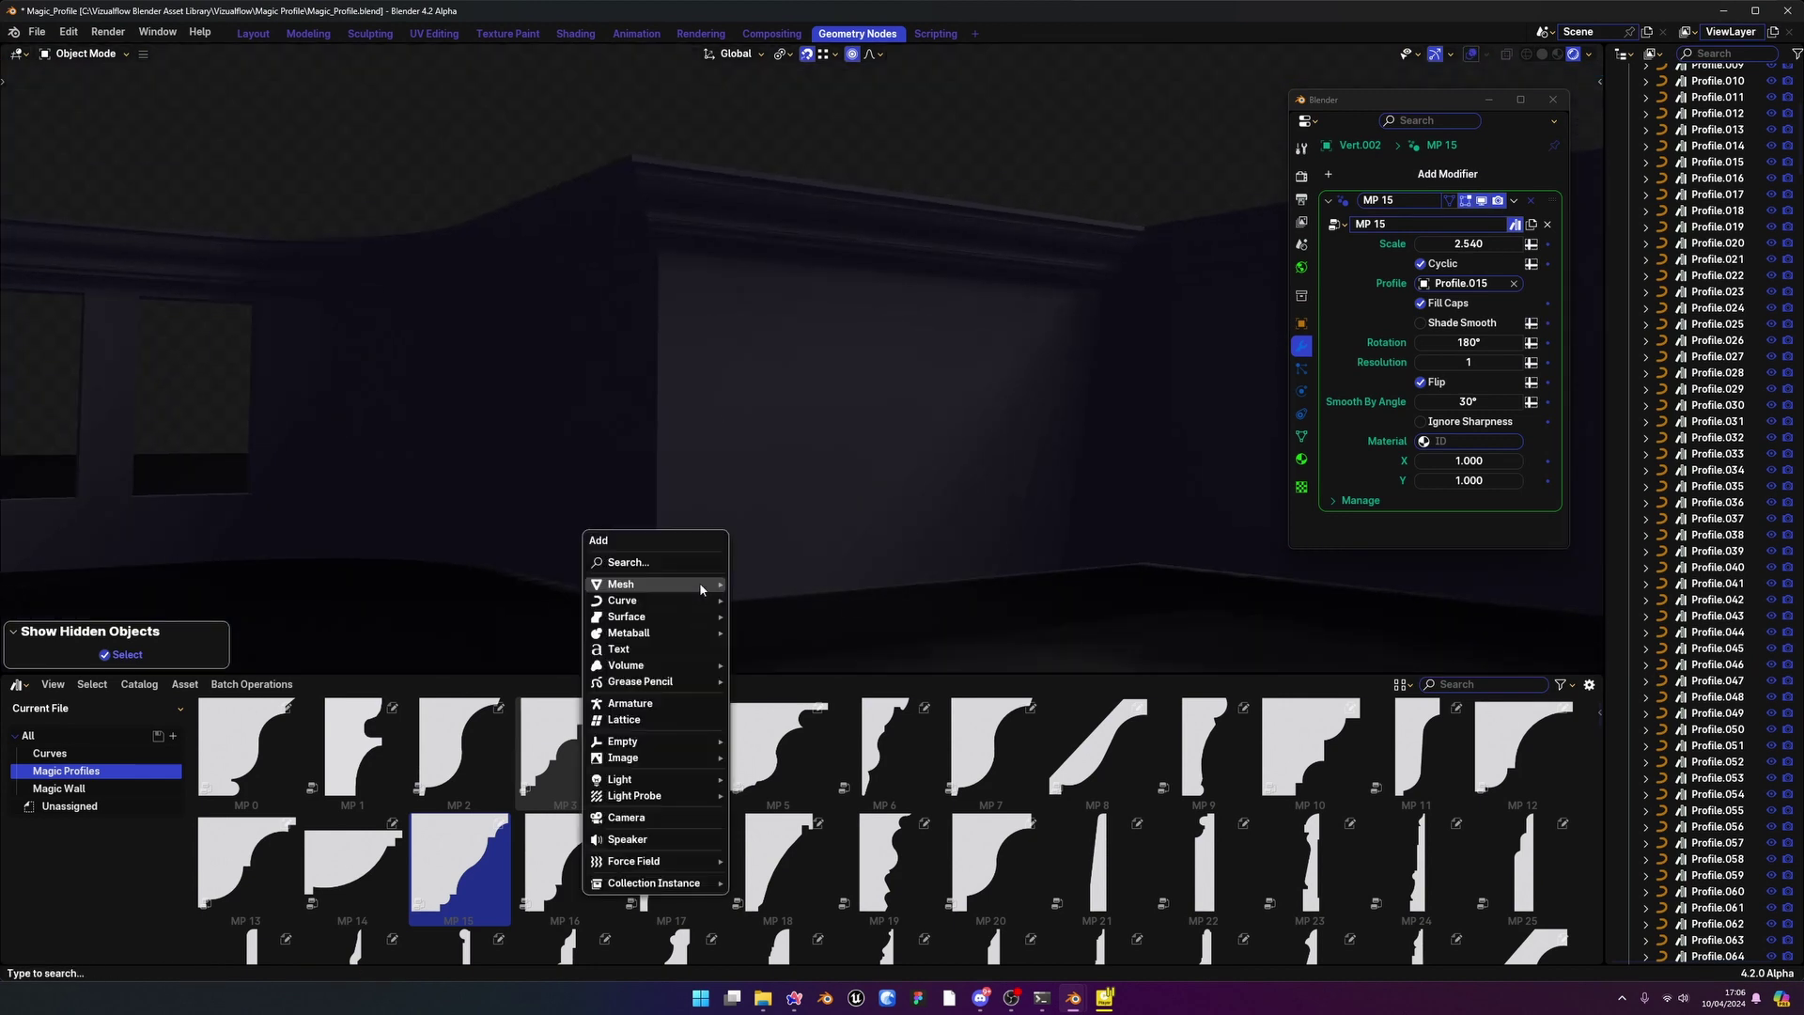
{"action": "mouse_move", "coordinate": [658, 779]}
{"action": "left_click", "coordinate": [806, 831]}
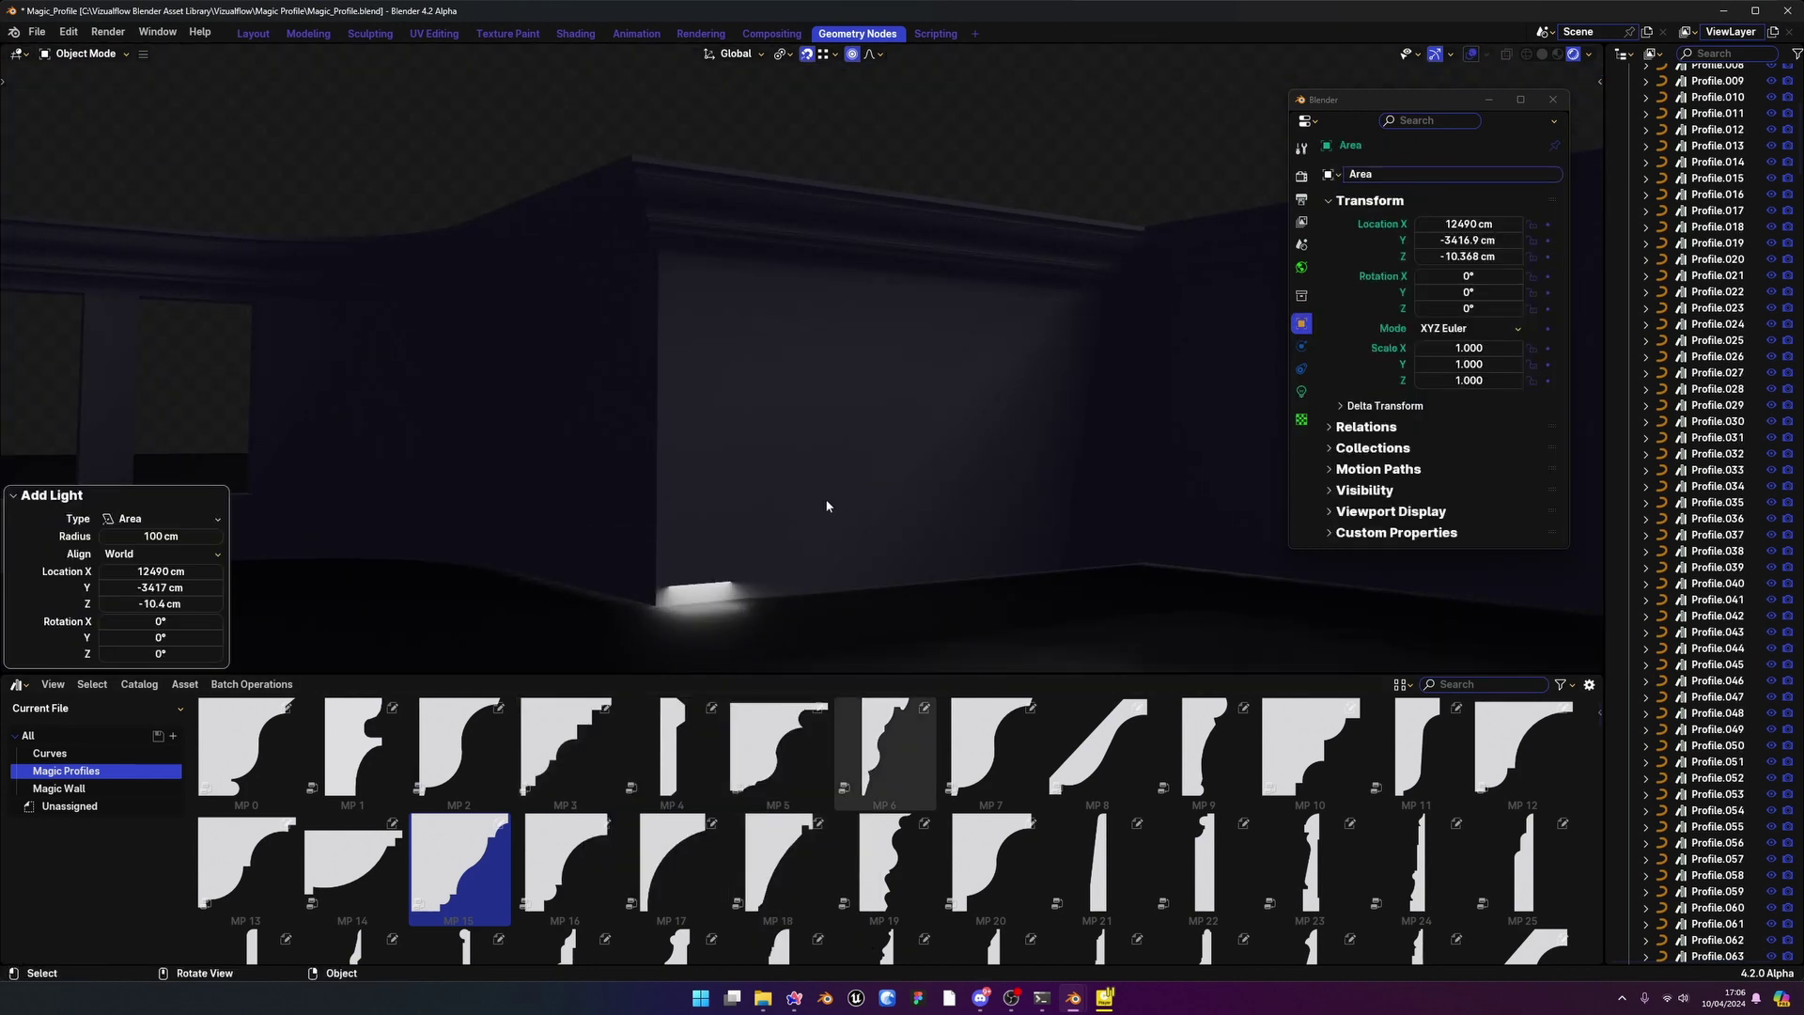
{"action": "key", "text": "g"}
{"action": "key", "text": "y"}
{"action": "left_click", "coordinate": [1114, 595]}
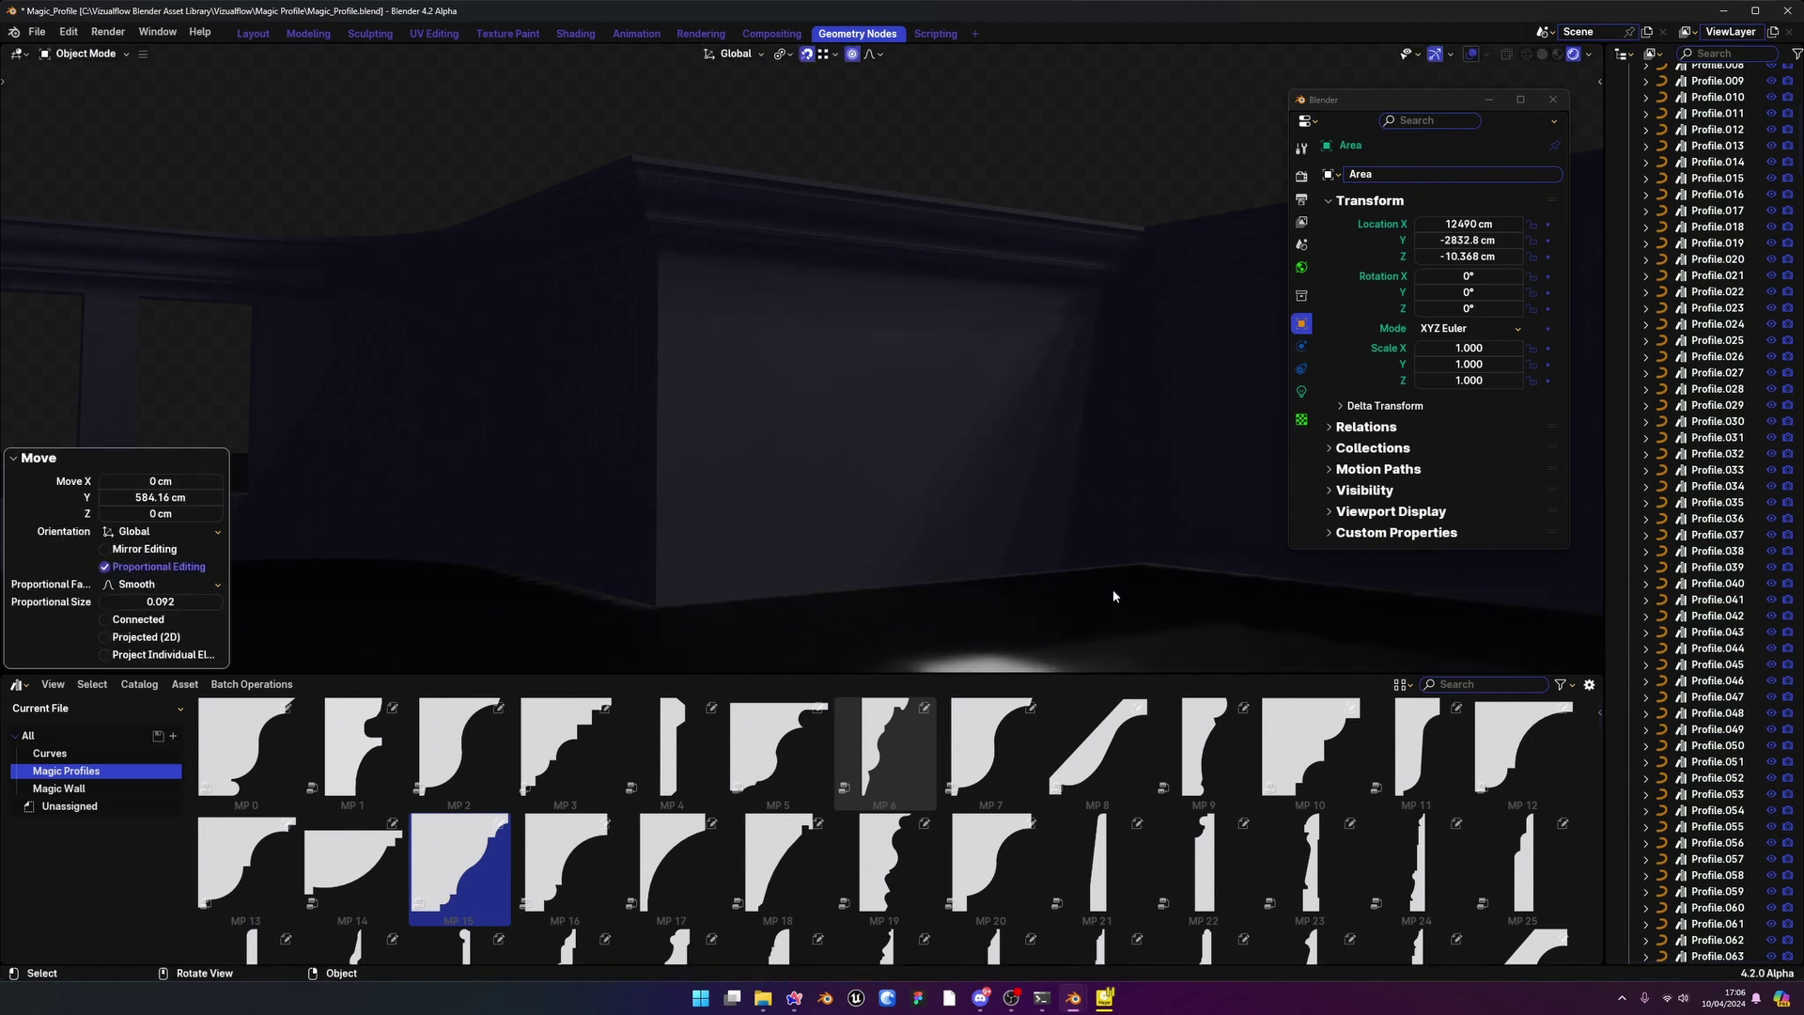
Scale the area light up about three times and raise it about 294 cm along Z
{"action": "key", "text": "s"}
{"action": "left_click", "coordinate": [1374, 556]}
{"action": "key", "text": "g"}
{"action": "key", "text": "z"}
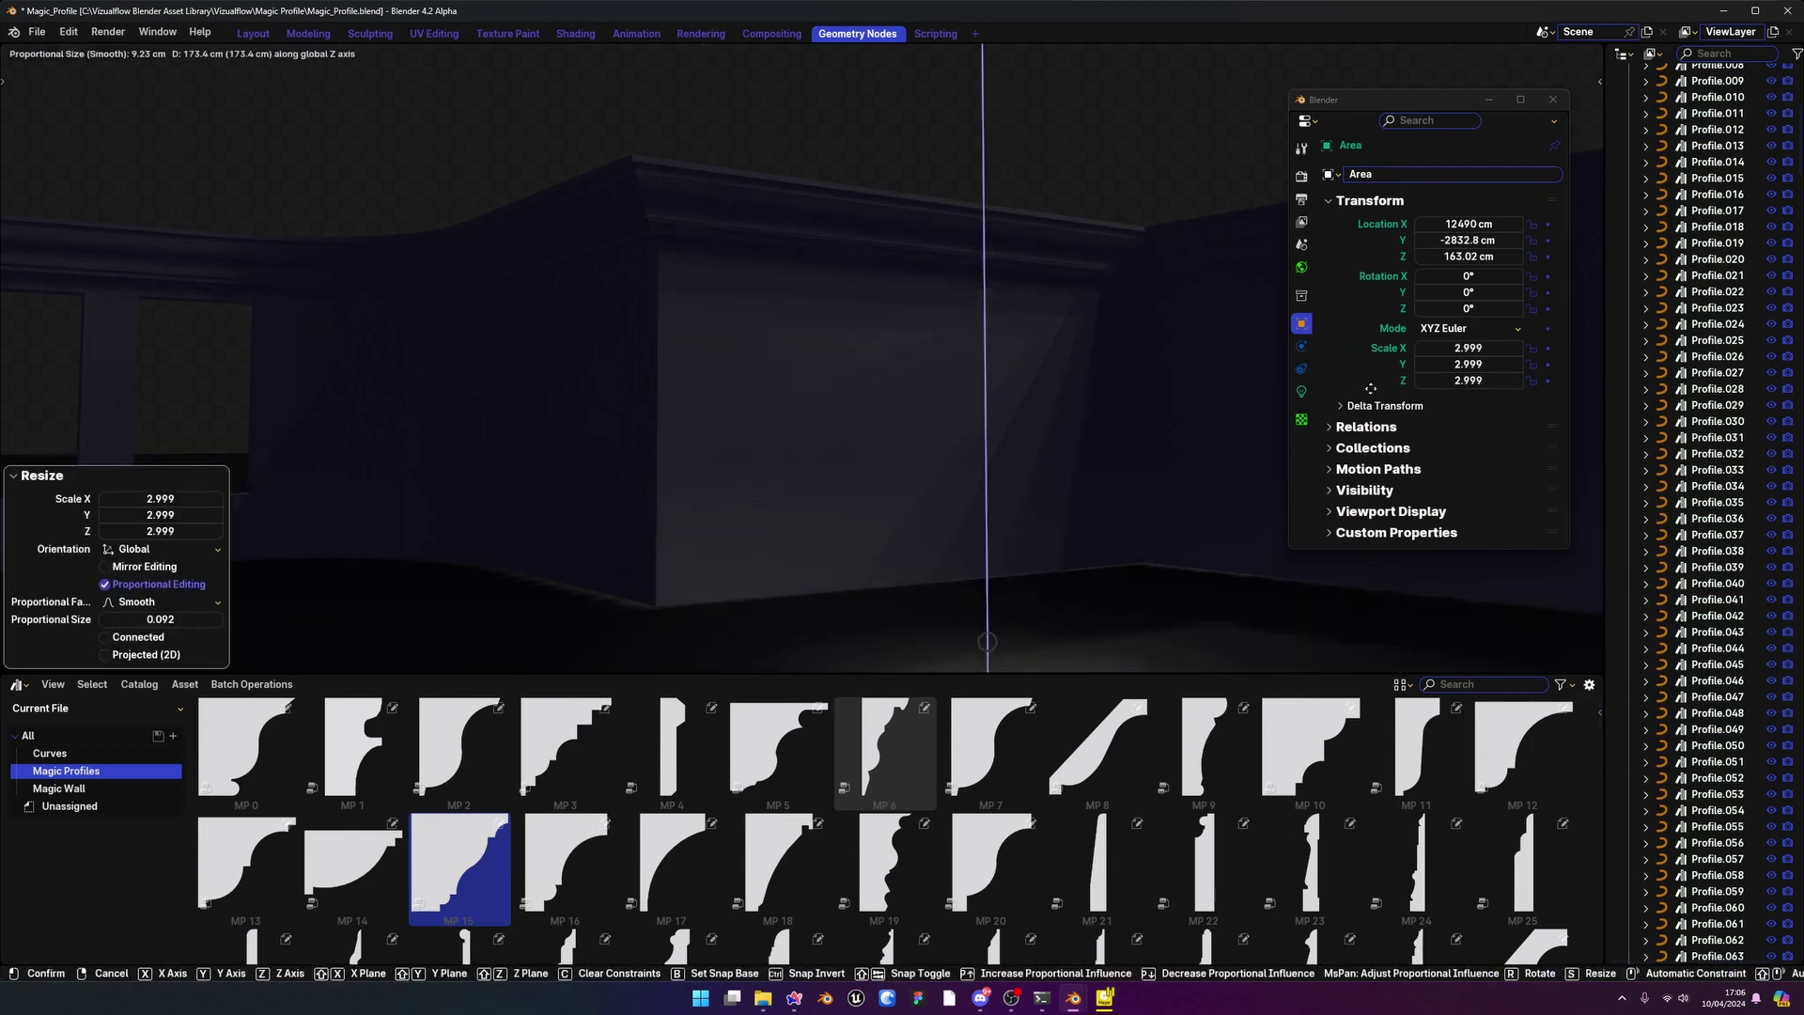
{"action": "middle_click", "coordinate": [1090, 377]}
{"action": "left_click", "coordinate": [1111, 410]}
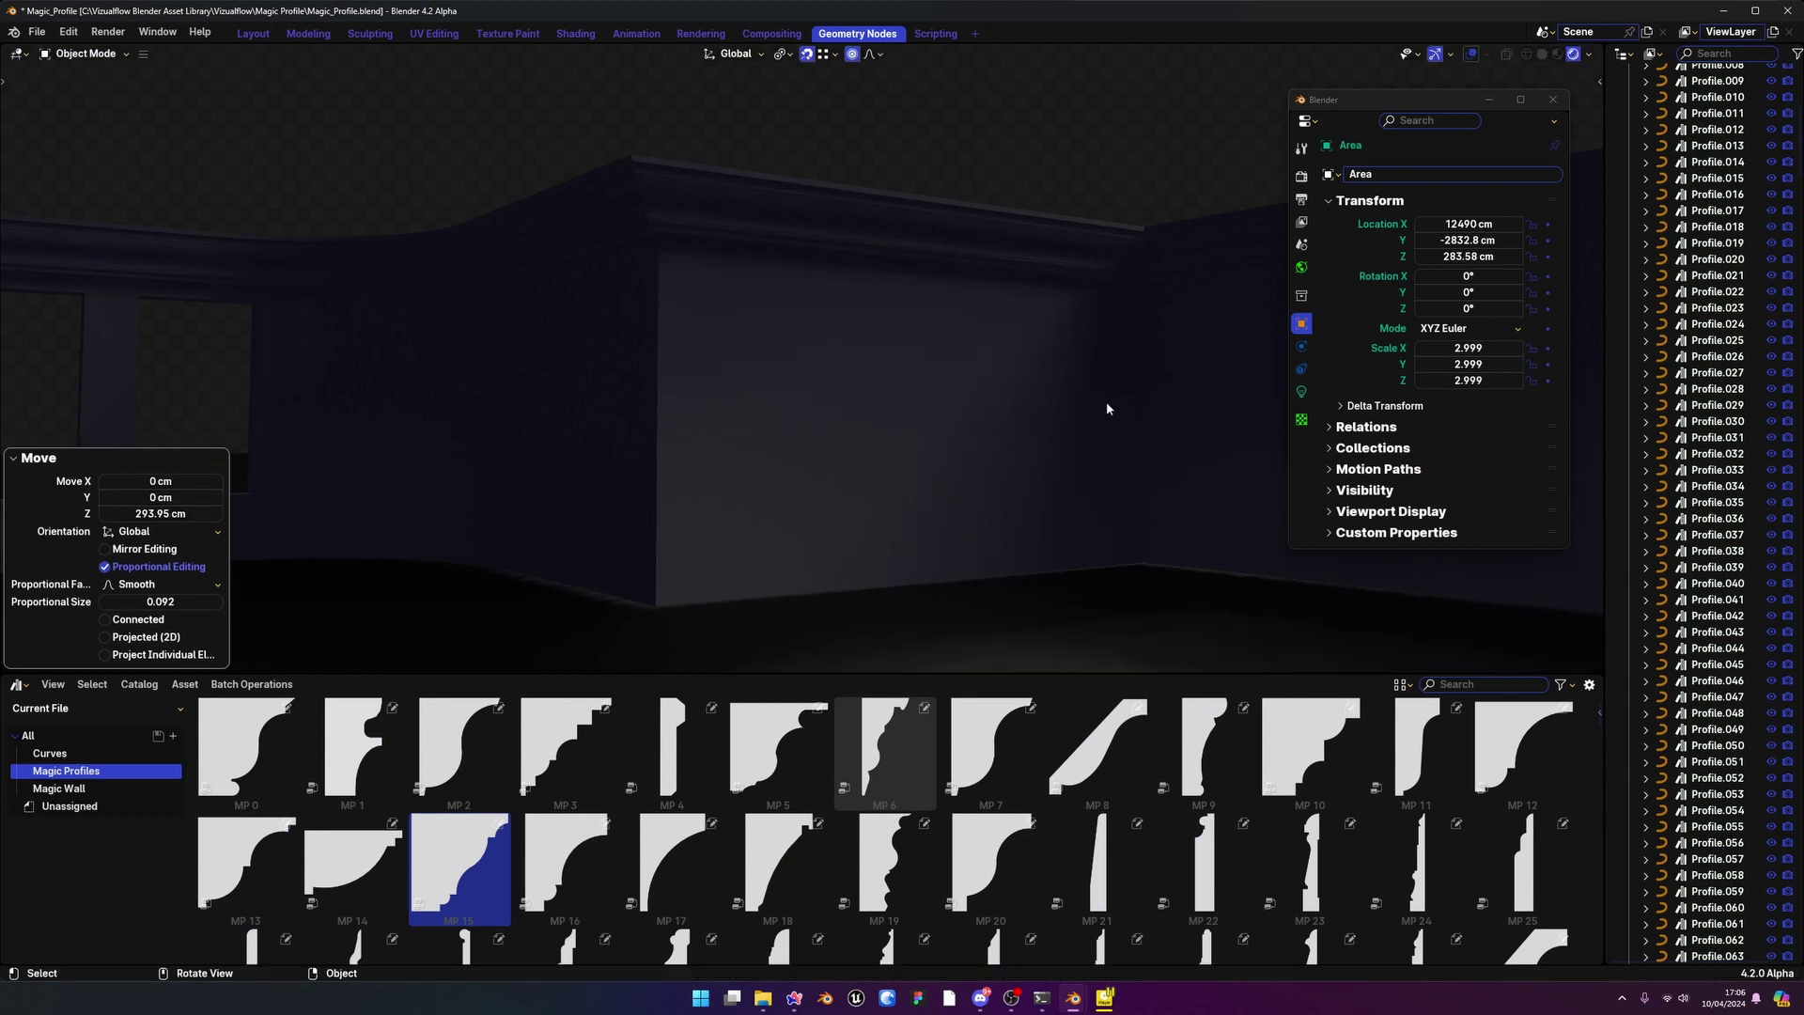
{"action": "middle_click_drag", "start_coordinate": [1110, 410], "coordinate": [851, 395]}
Move the area light about 941 cm along Y, raise it about 506 cm, and rotate it about 91° to face the walls
{"action": "key", "text": "g"}
{"action": "key", "text": "y"}
{"action": "left_click", "coordinate": [1133, 404]}
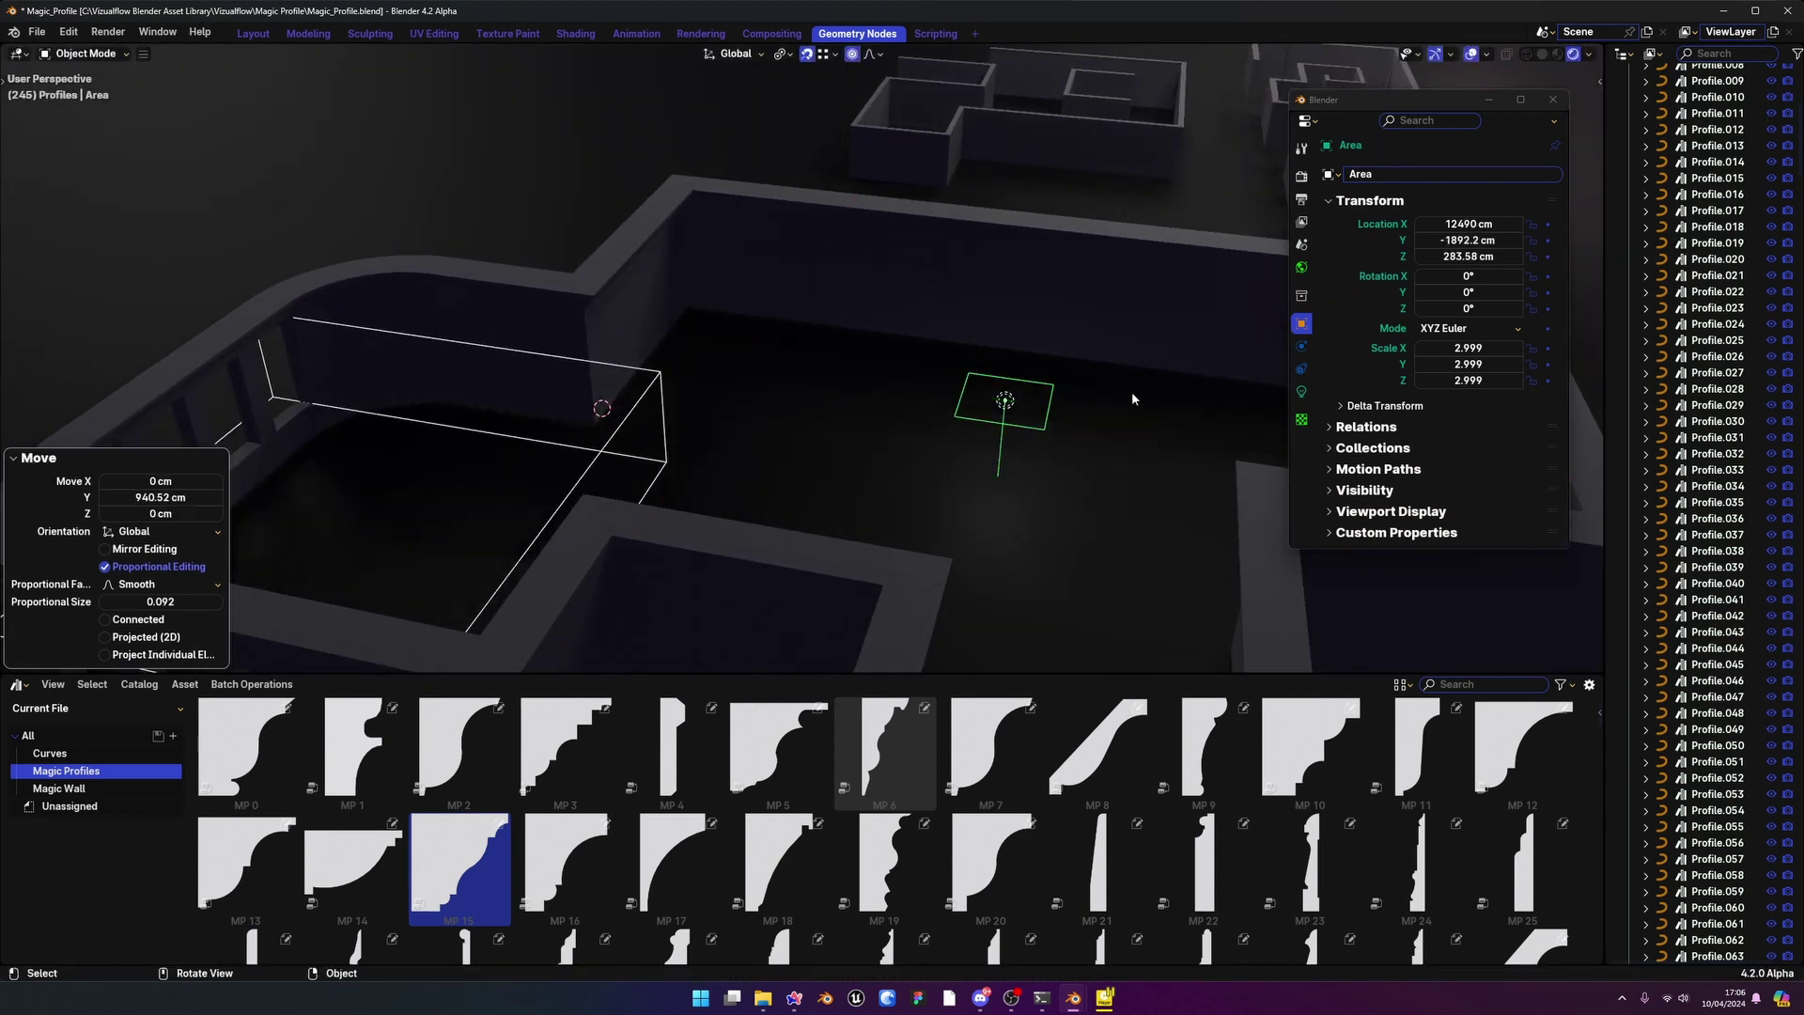
{"action": "key", "text": "g"}
{"action": "key", "text": "z"}
{"action": "left_click", "coordinate": [1148, 284]}
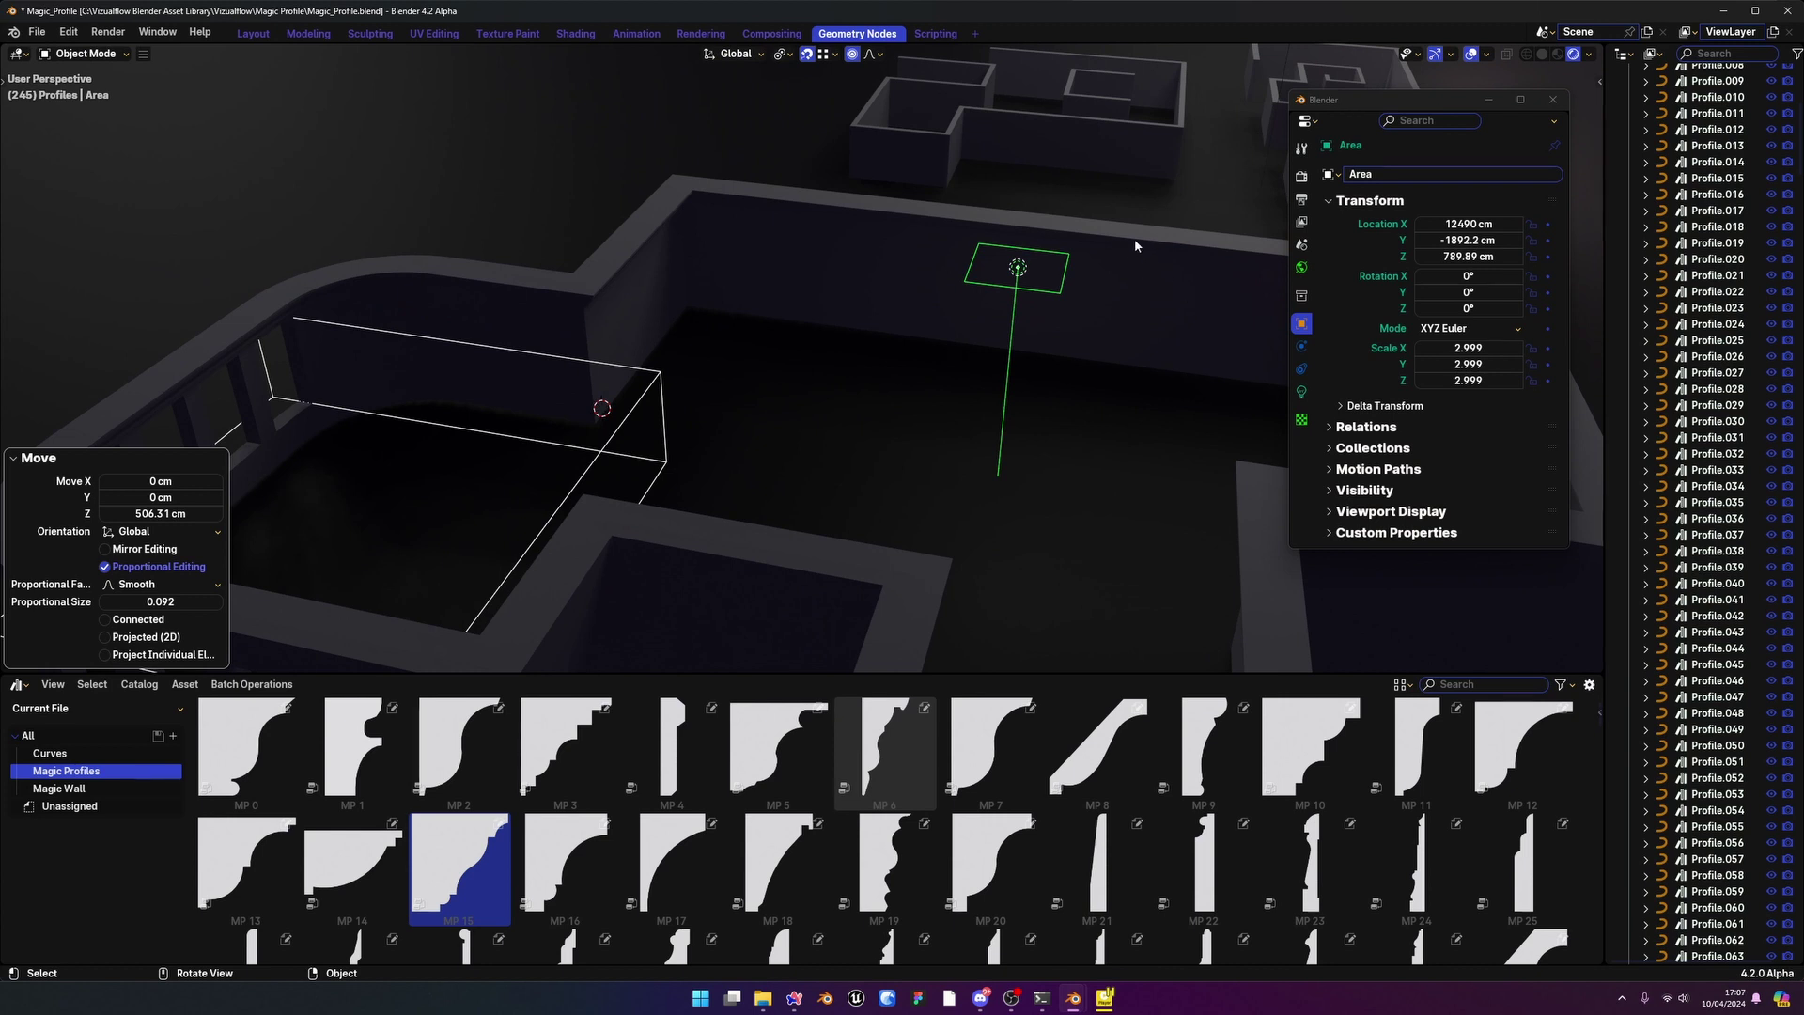
{"action": "key", "text": "r"}
{"action": "left_click", "coordinate": [936, 313]}
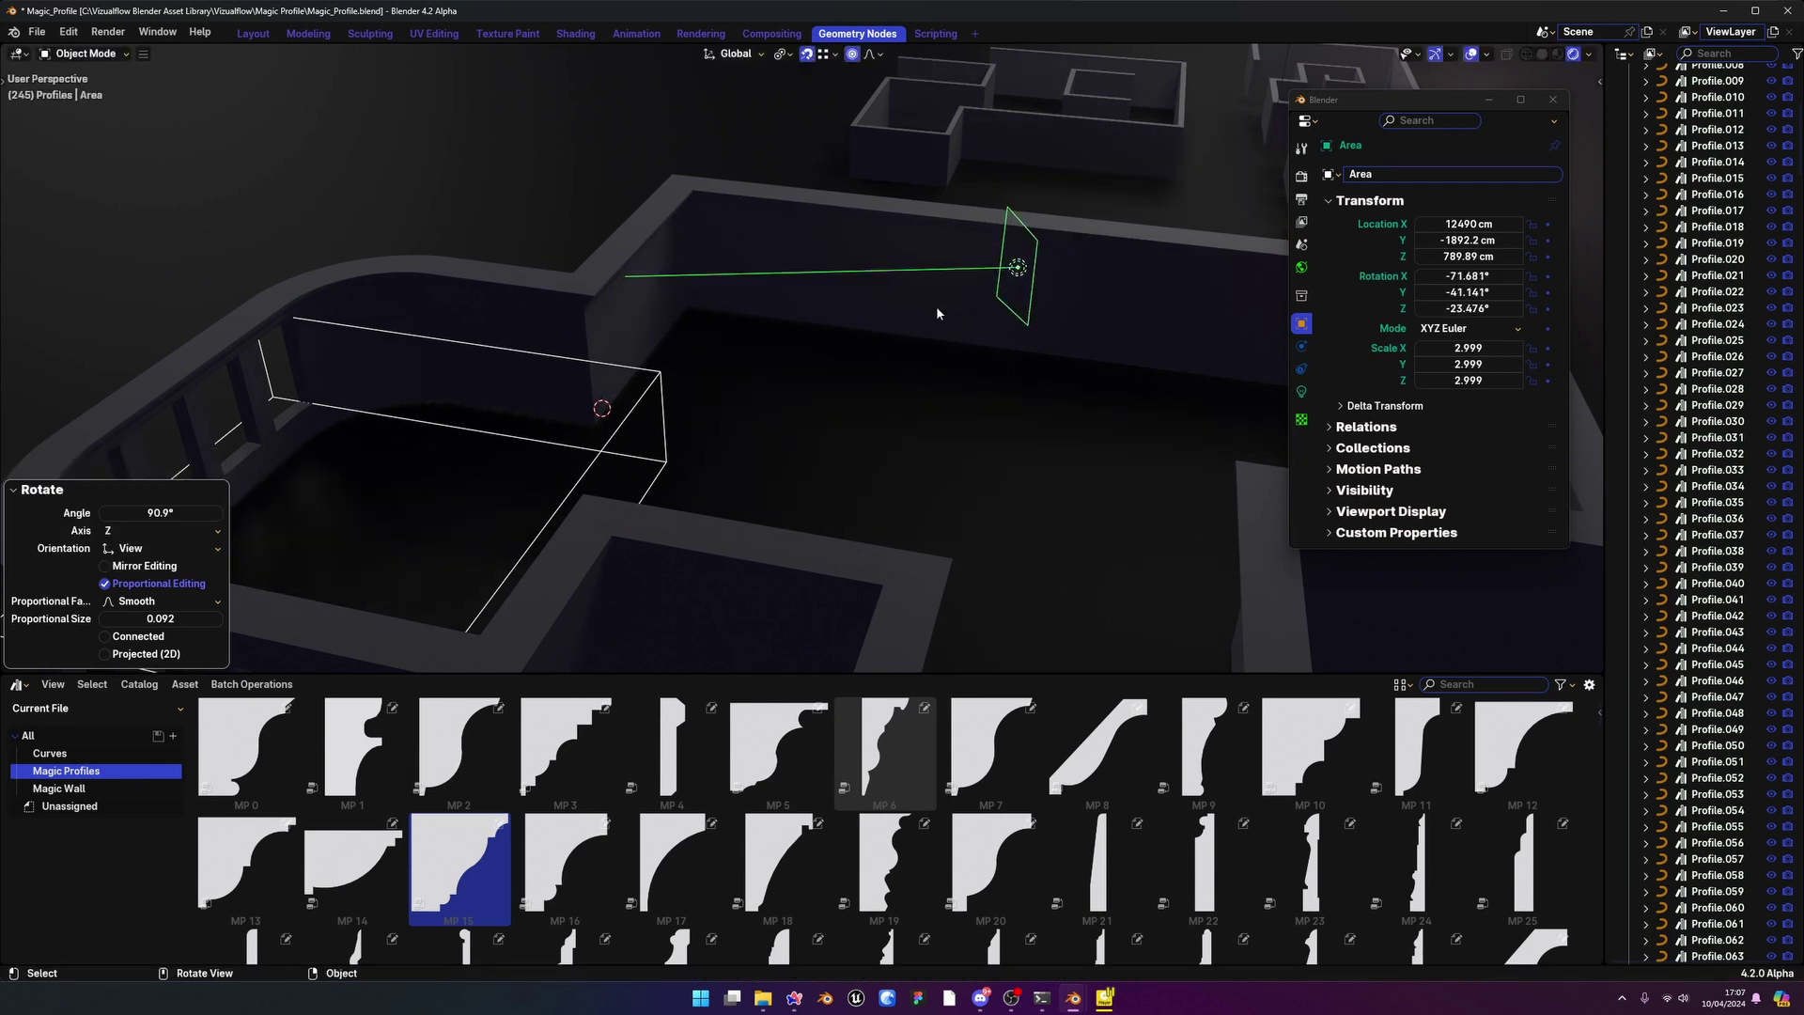
Set the area light's power to 1000 W
{"action": "left_click", "coordinate": [1302, 391]}
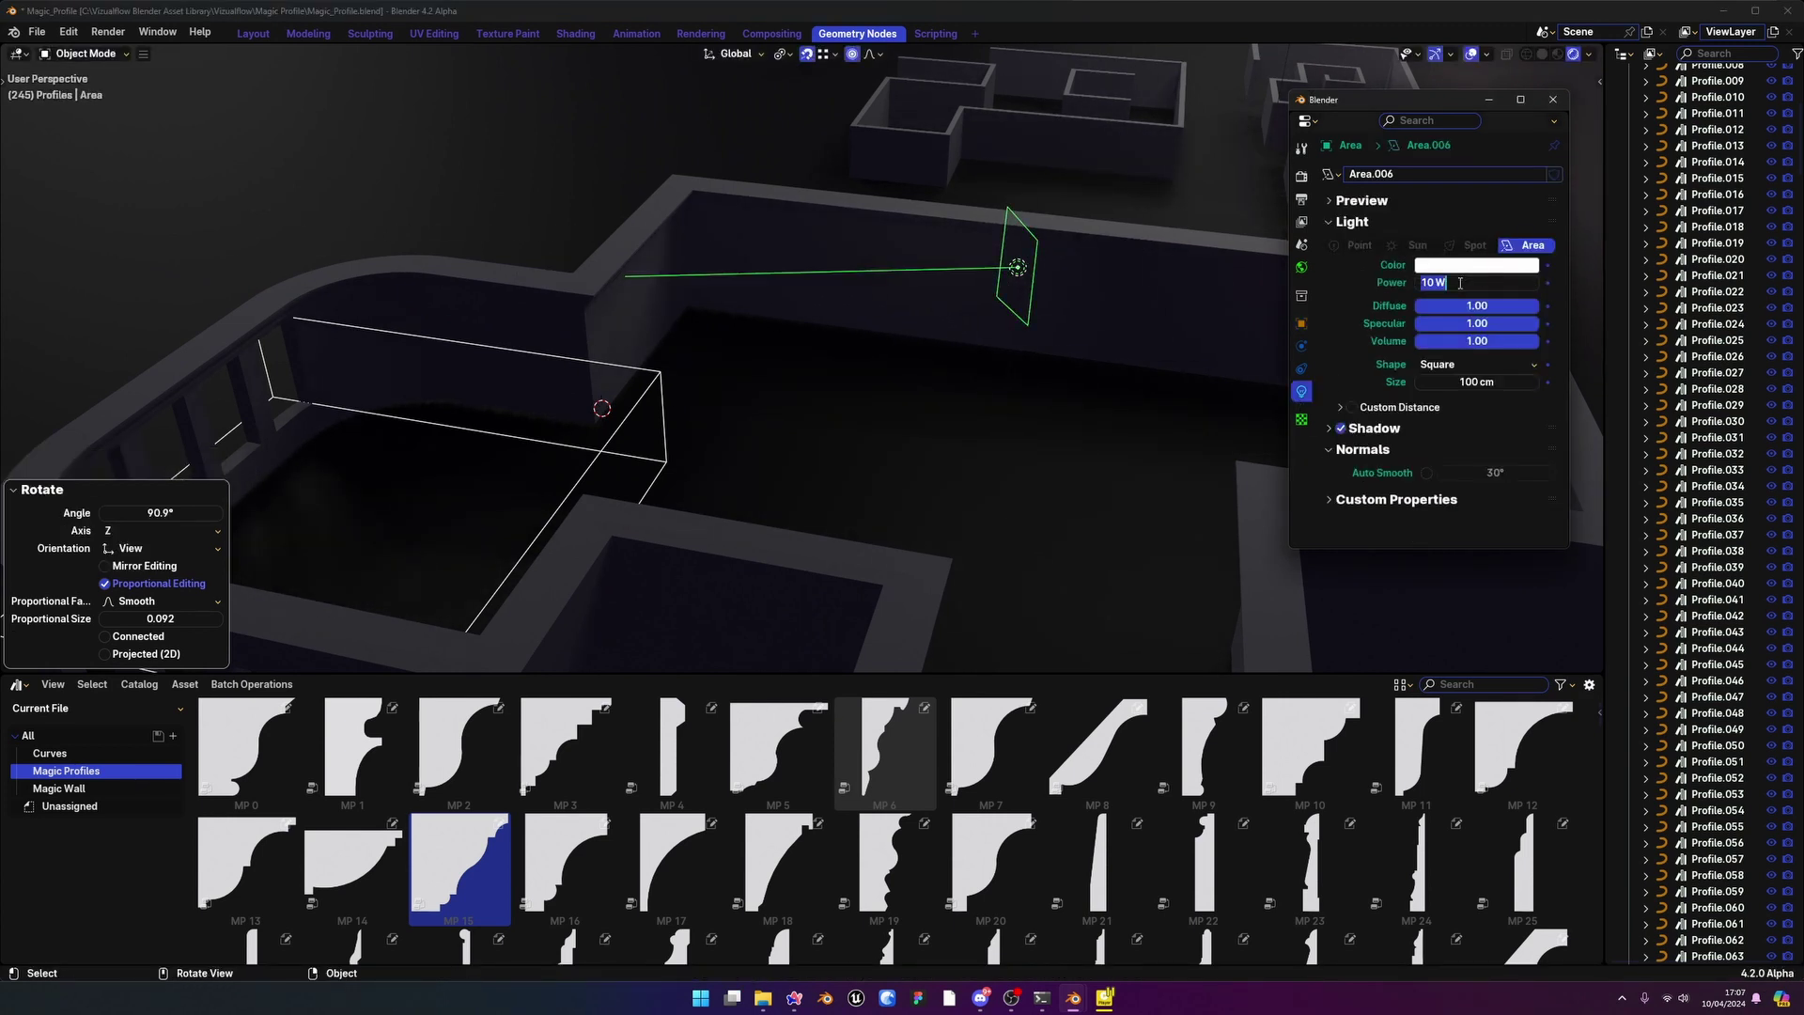
{"action": "key", "text": "Return"}
{"action": "scroll", "coordinate": [681, 263], "scroll_direction": "up", "scroll_amount": 4}
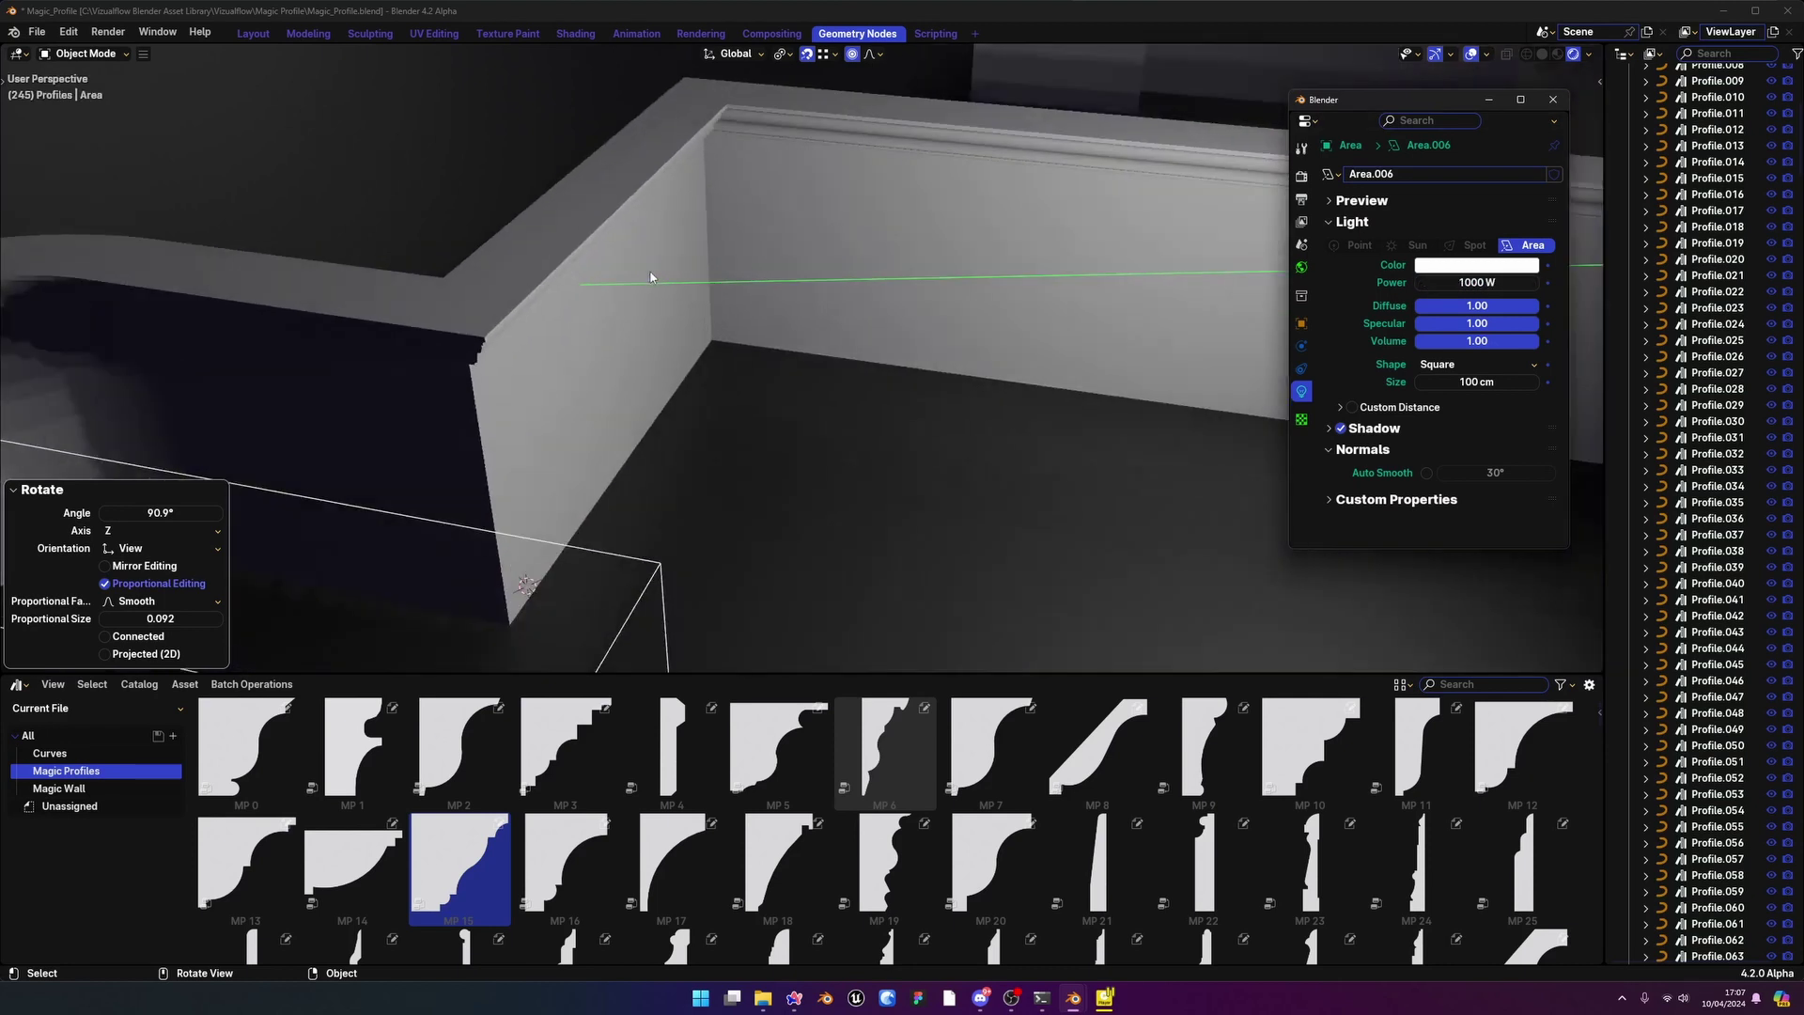
From the top view, reposition the area light inside the room and rotate it about 27° toward the inward wall corner
{"action": "middle_click_drag", "start_coordinate": [681, 272], "coordinate": [823, 542]}
{"action": "scroll", "coordinate": [821, 423], "scroll_direction": "down", "scroll_amount": 6}
{"action": "scroll", "coordinate": [814, 548], "scroll_direction": "up", "scroll_amount": 1, "text": "alt"}
{"action": "key", "text": "g"}
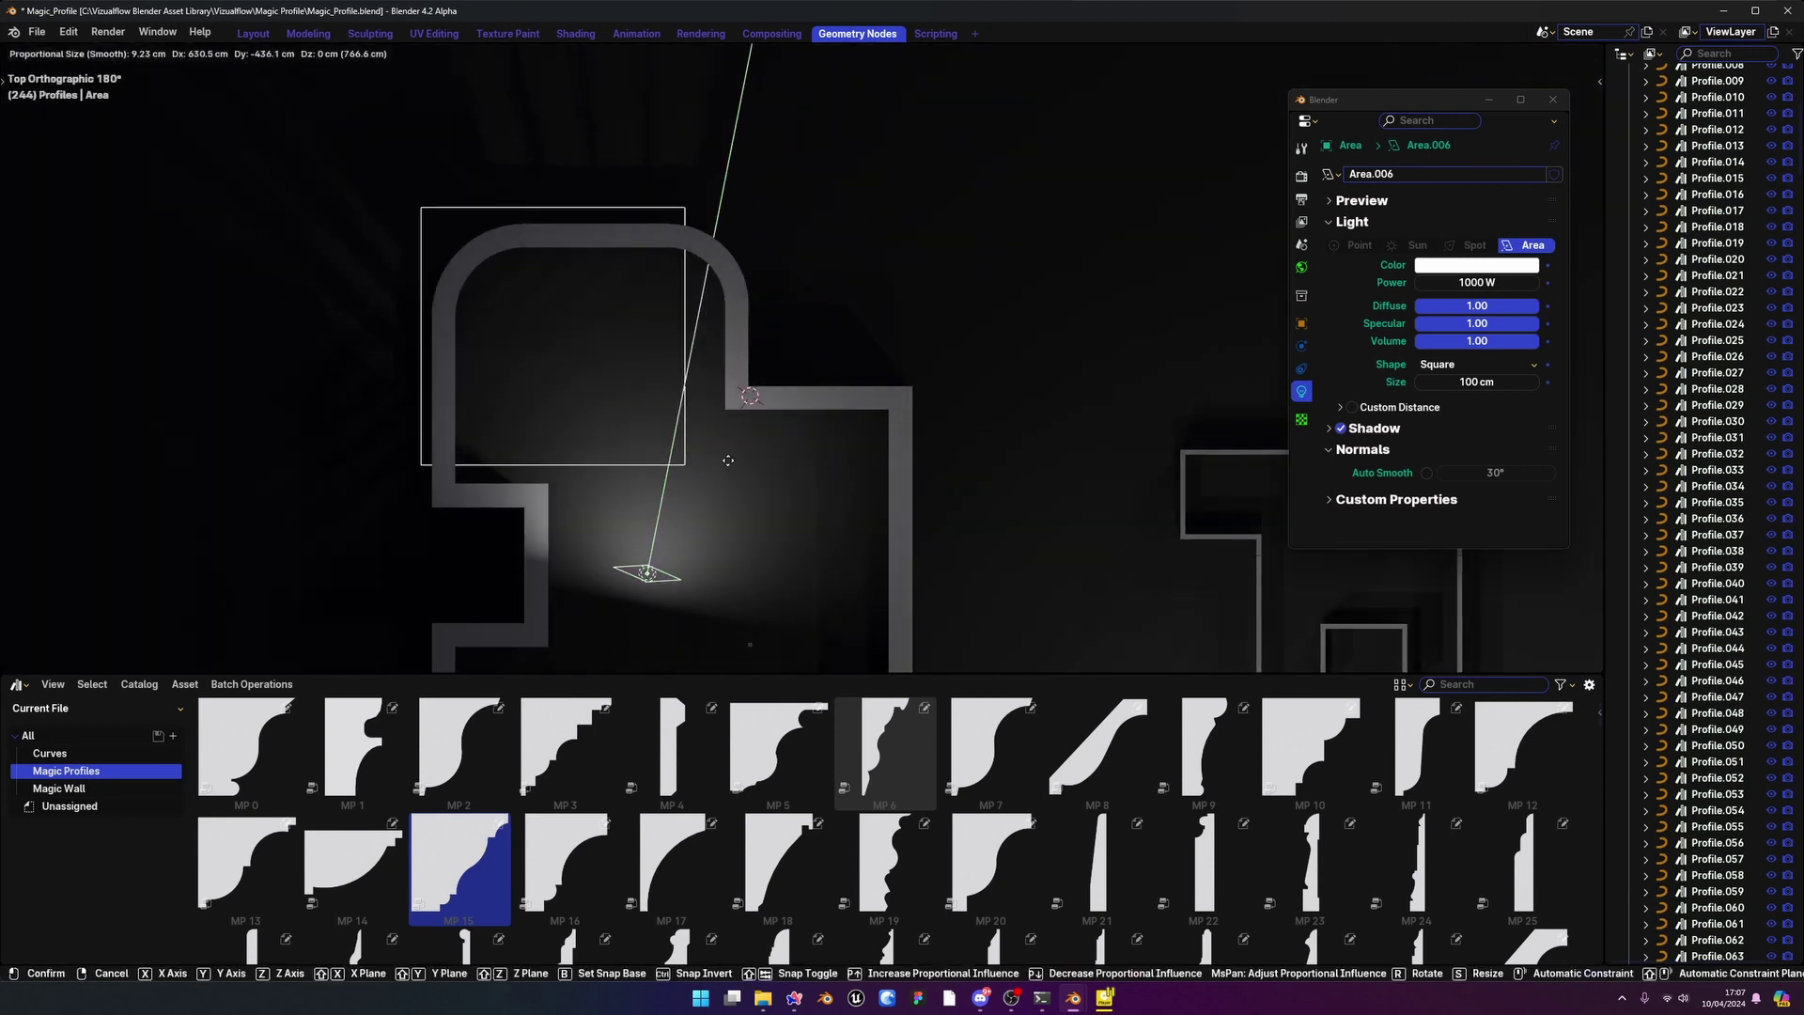
{"action": "left_click", "coordinate": [755, 272]}
{"action": "key", "text": "r"}
{"action": "left_click", "coordinate": [974, 335]}
{"action": "key", "text": "g"}
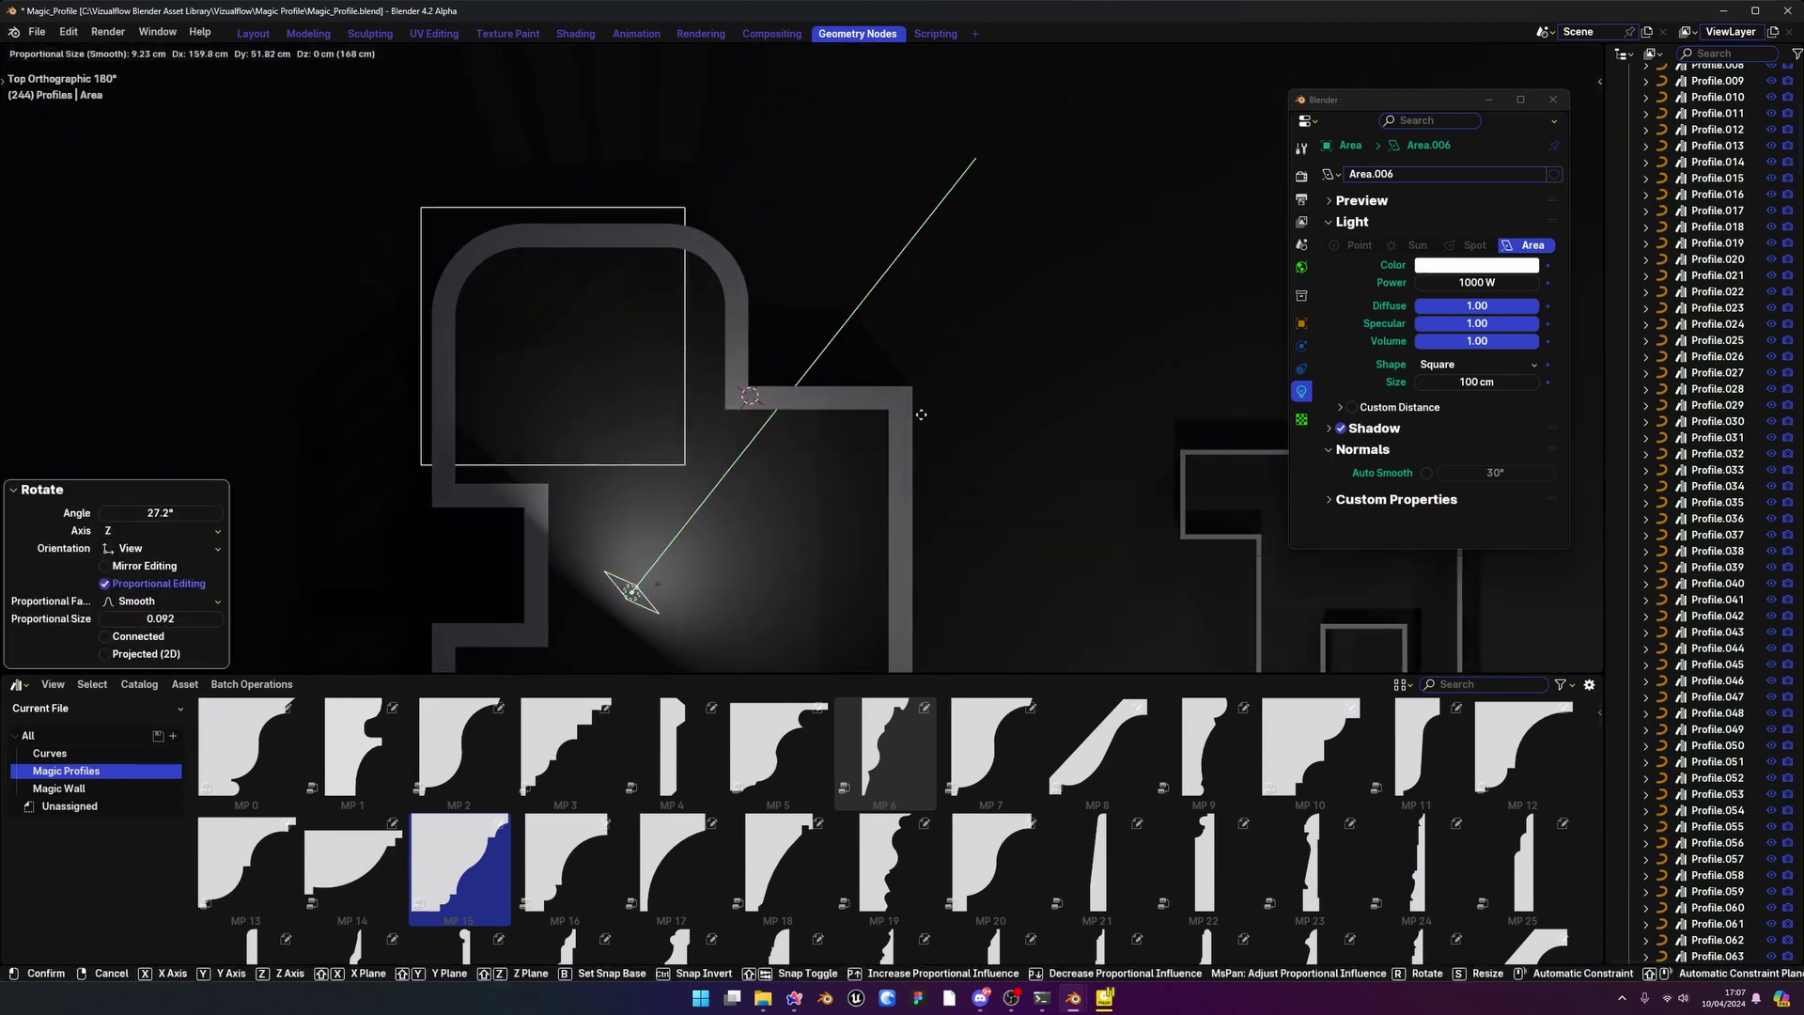
{"action": "left_click", "coordinate": [798, 427]}
Examine the lit moulding around the wall corners with the overlays hidden
{"action": "scroll", "coordinate": [773, 409], "scroll_direction": "up", "scroll_amount": 6}
{"action": "middle_click_drag", "start_coordinate": [738, 329], "coordinate": [730, 220]}
{"action": "middle_click_drag", "start_coordinate": [741, 395], "coordinate": [784, 257]}
{"action": "left_click", "coordinate": [870, 191]}
{"action": "key", "text": "shift+alt+z"}
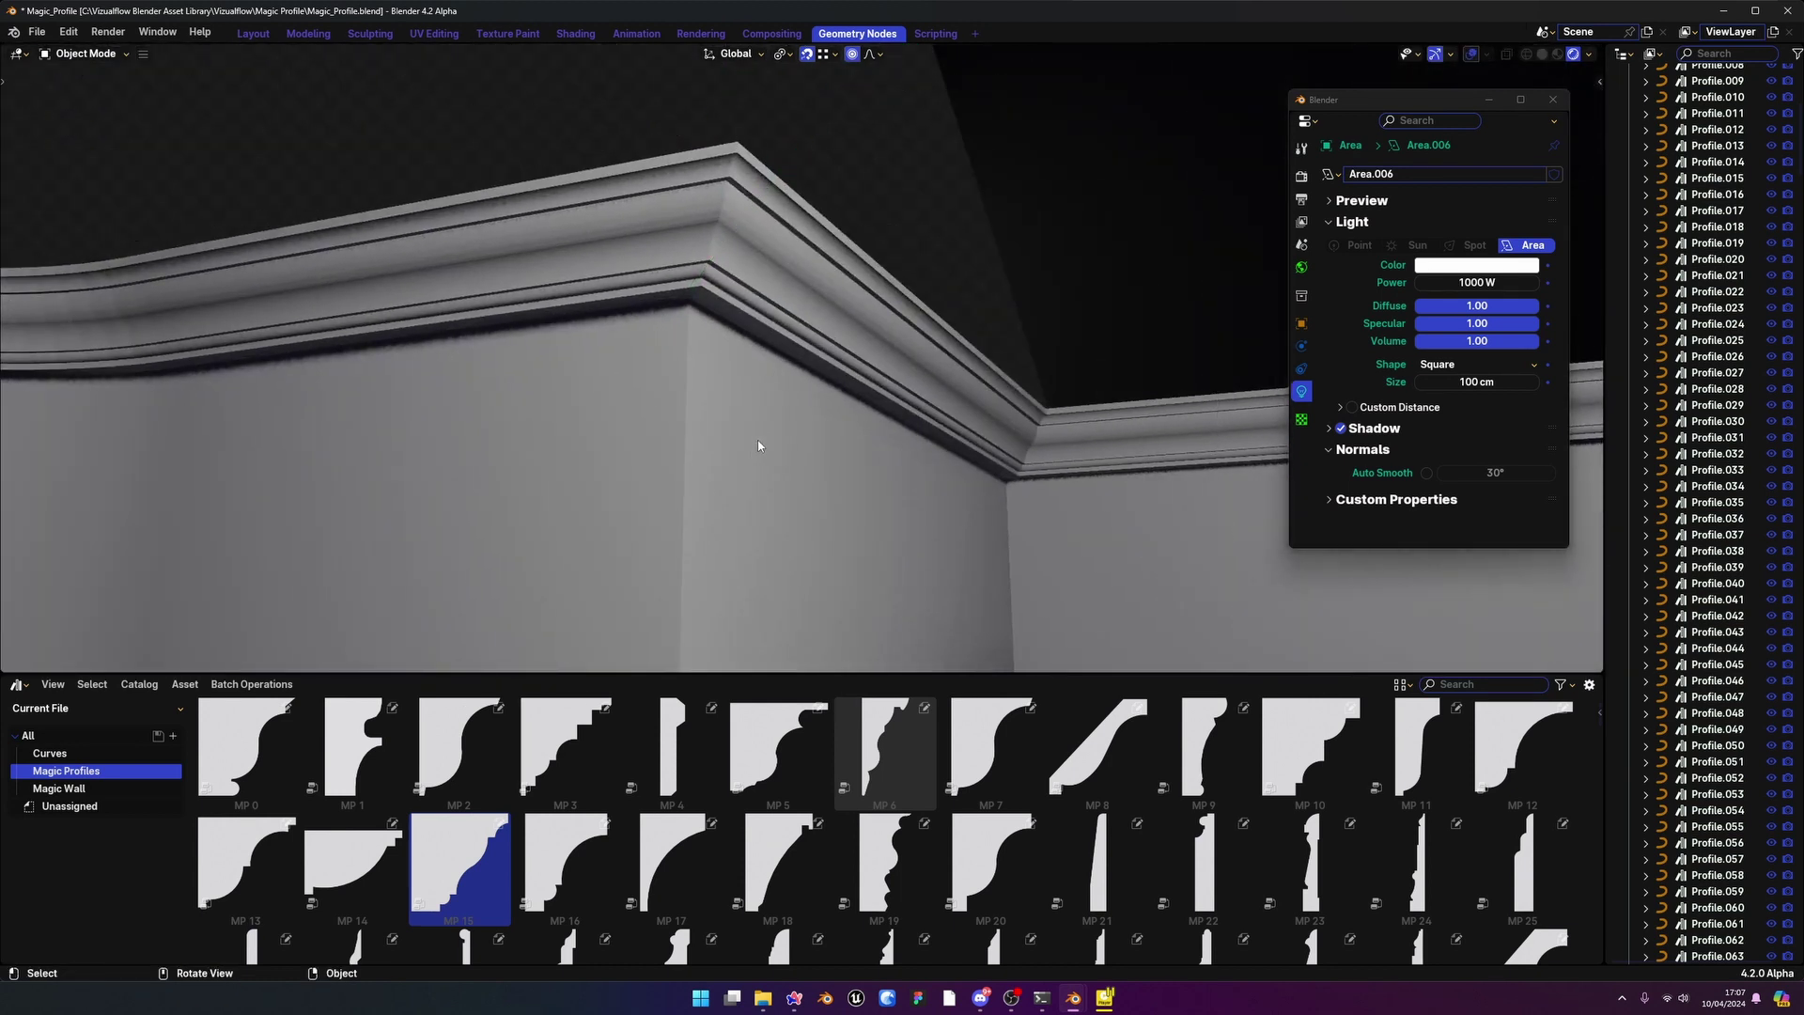
{"action": "middle_click_drag", "start_coordinate": [758, 442], "coordinate": [785, 391], "text": "shift"}
{"action": "key", "text": "ctrl+b"}
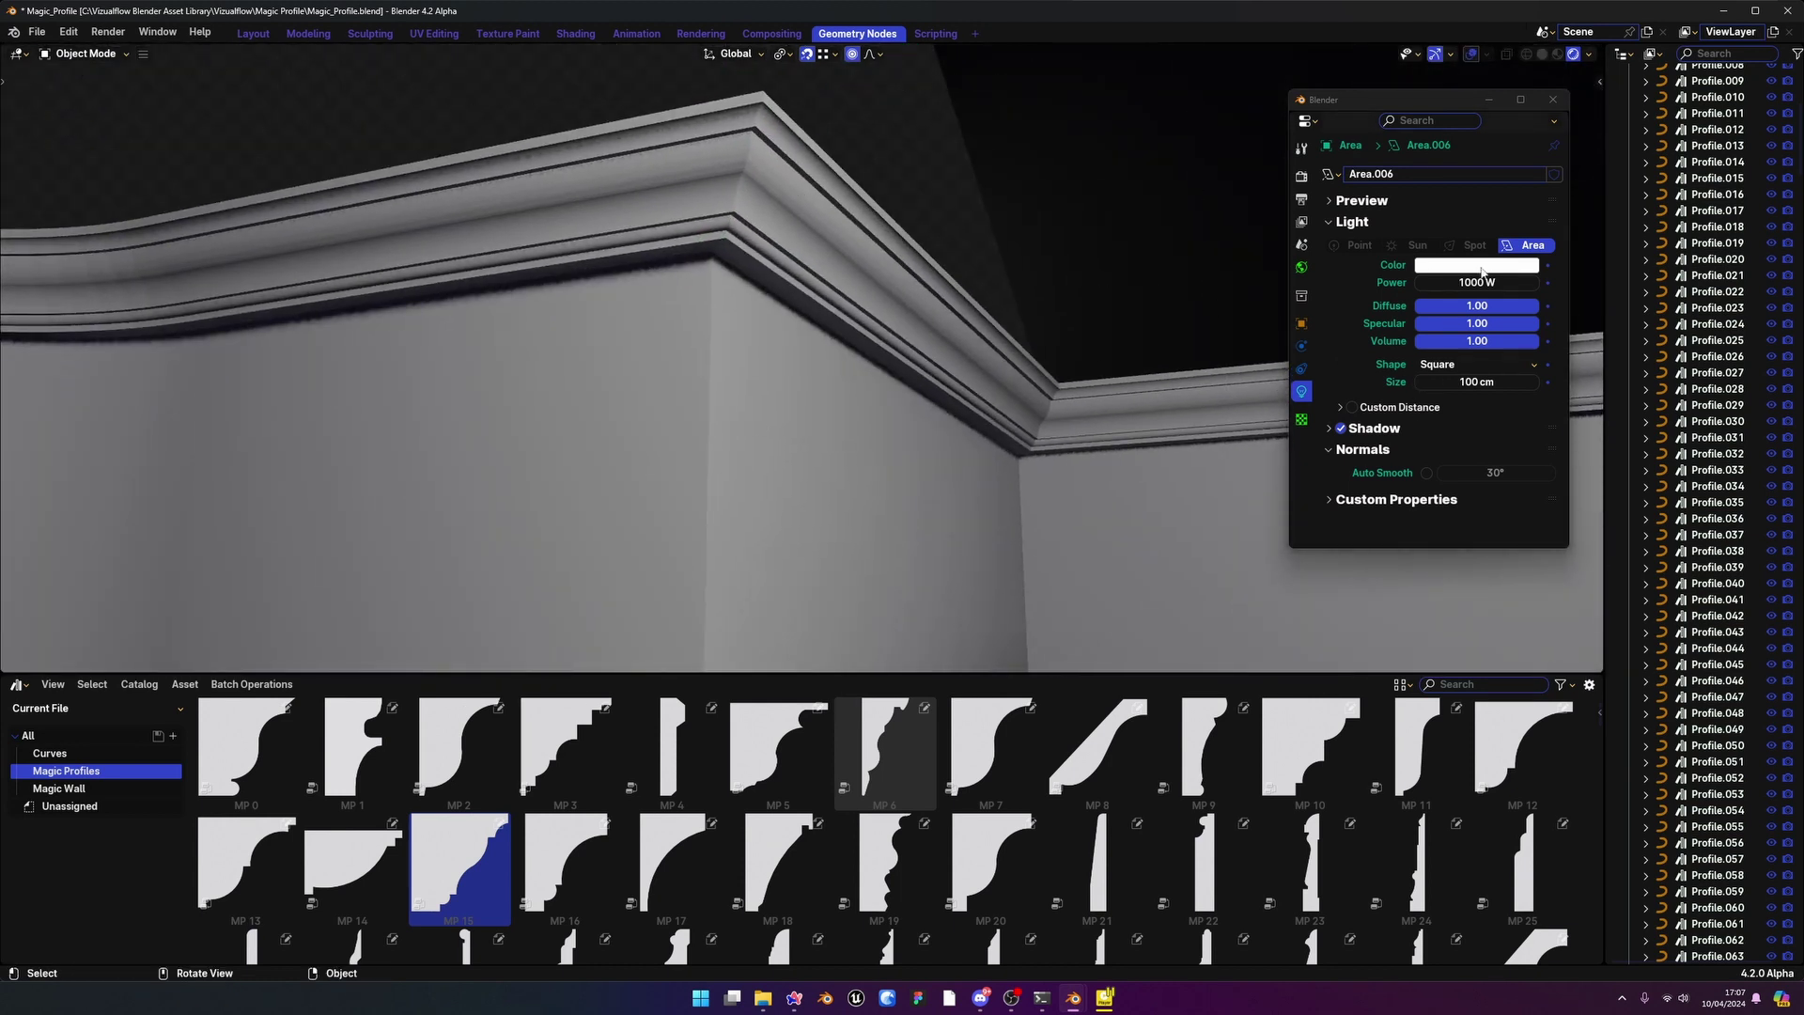
Set the moulding's scale to 1.39, its X factor to 0.89 and its Y factor to 1.51
{"action": "left_click", "coordinate": [730, 205]}
{"action": "key", "text": "shift+alt+z"}
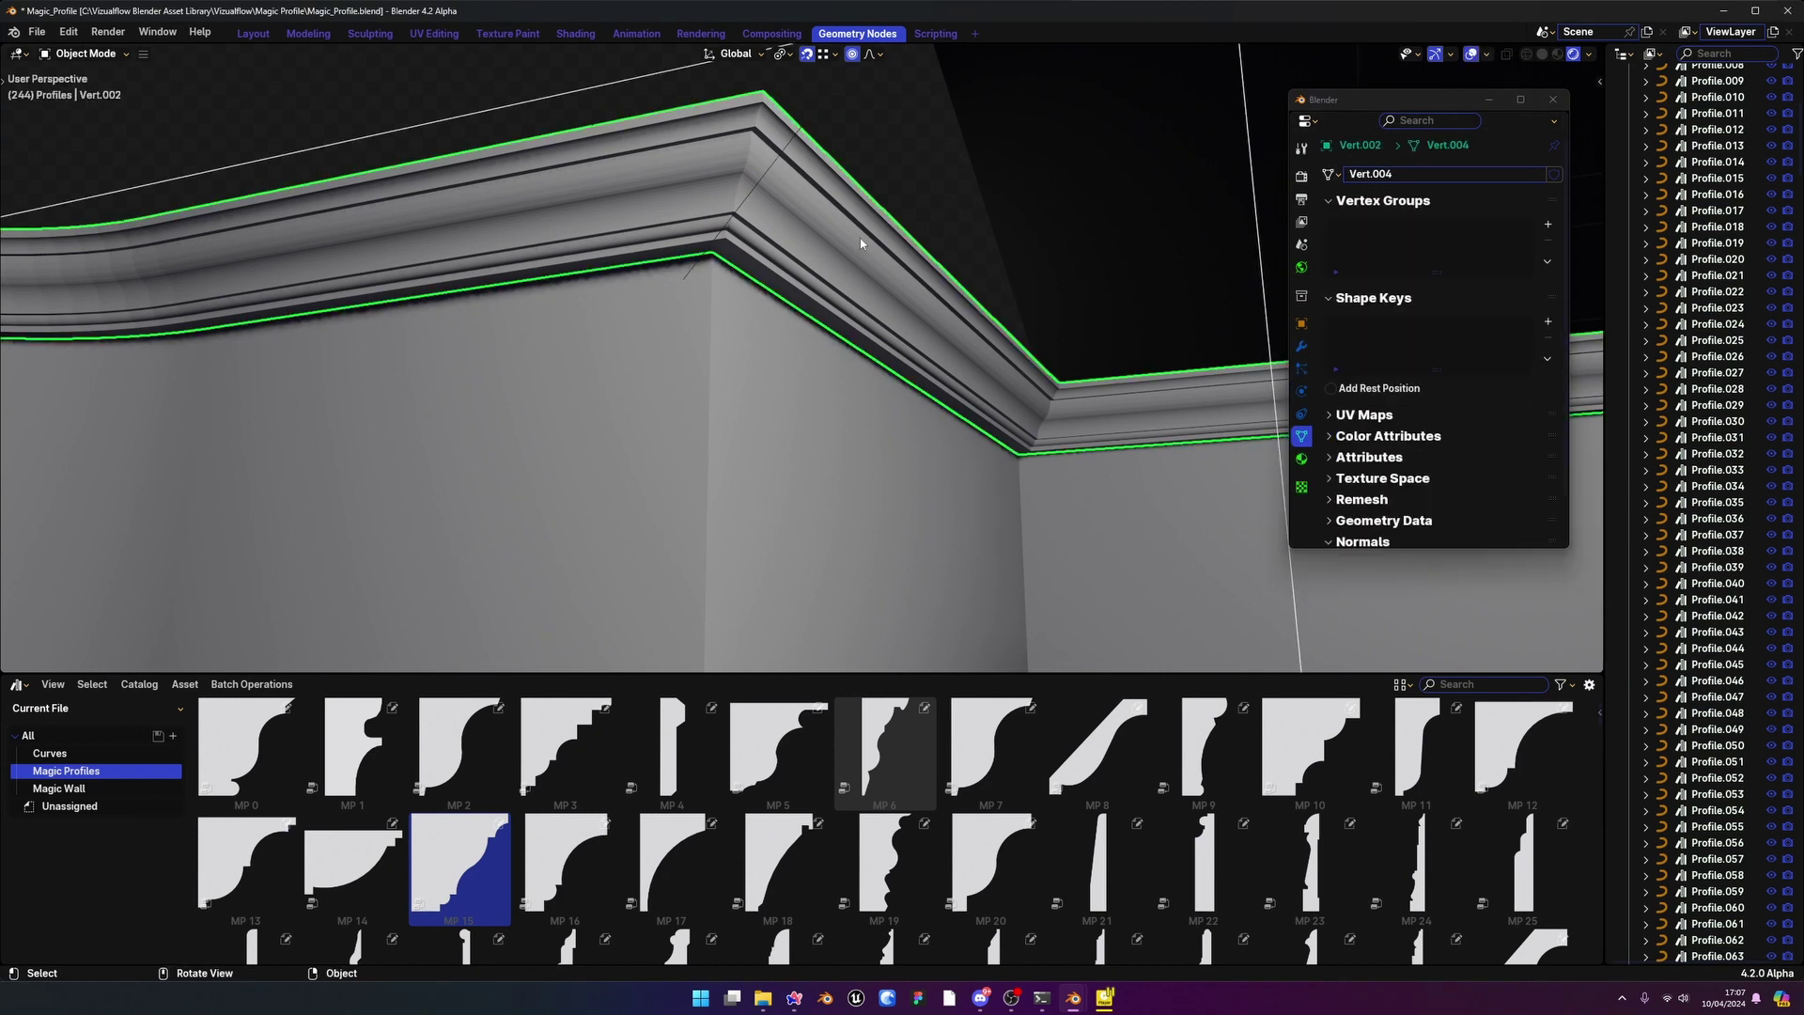
{"action": "left_click", "coordinate": [1301, 346]}
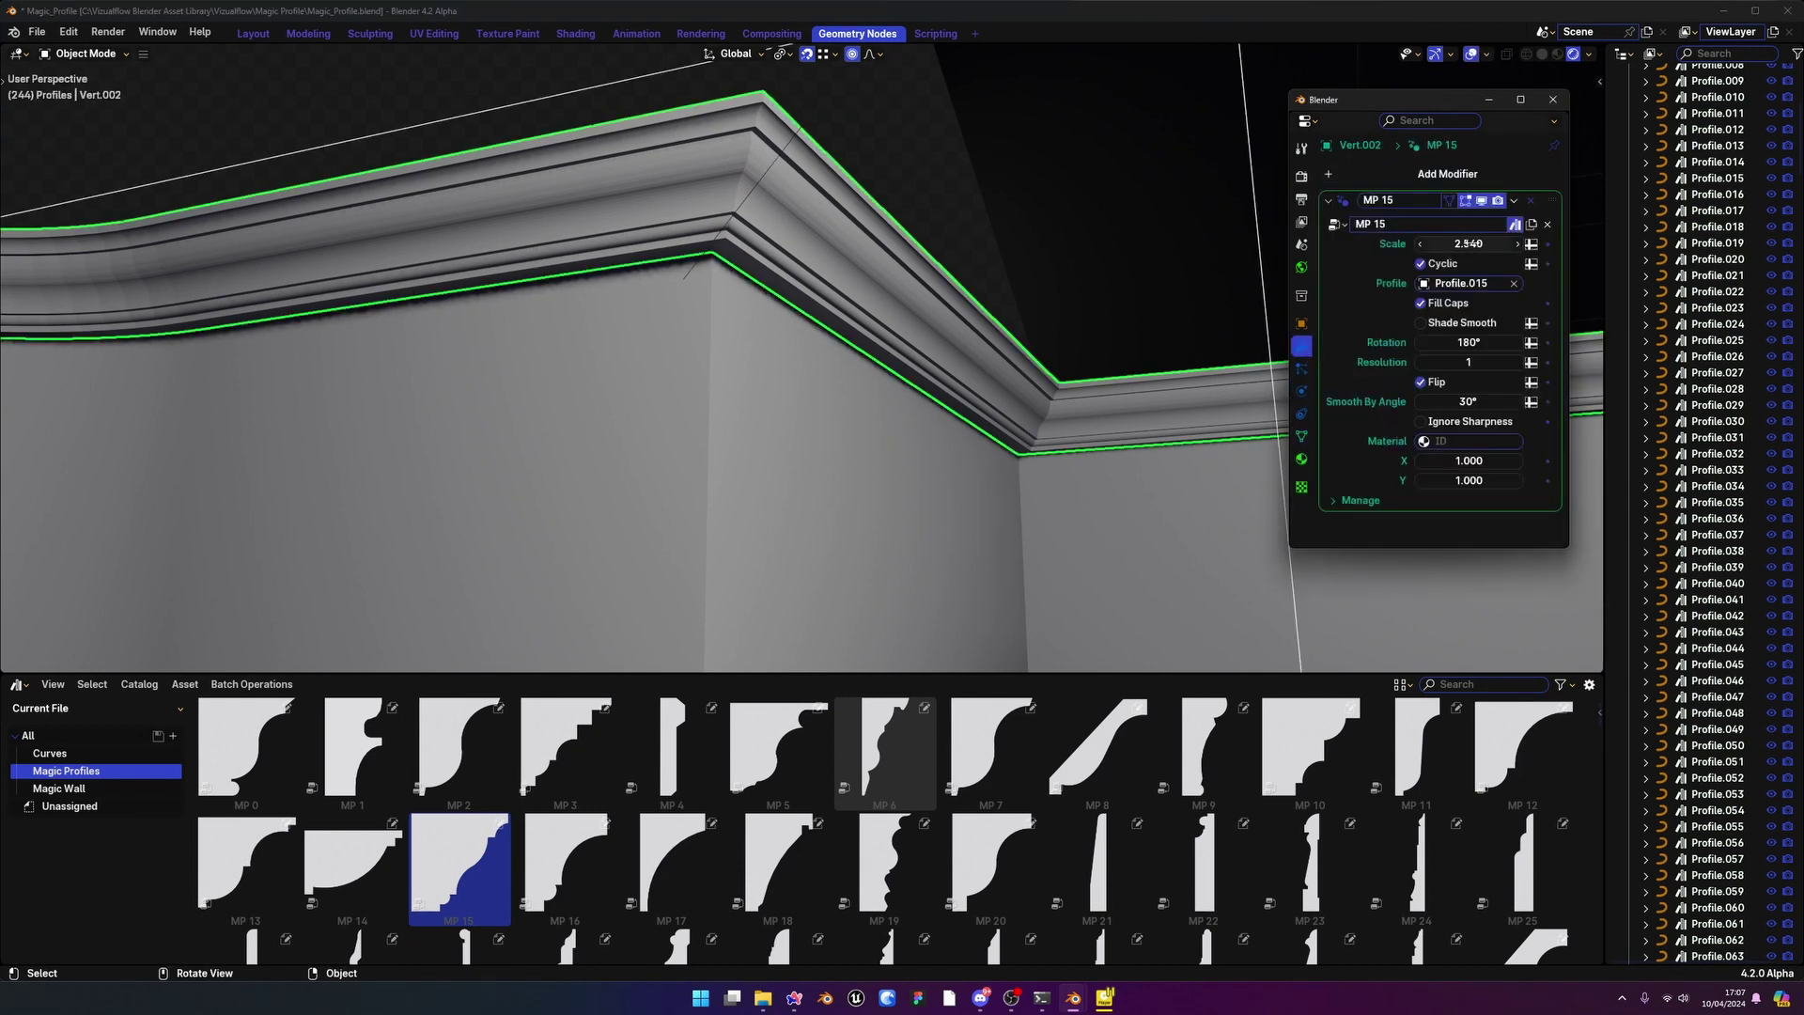
{"action": "left_click_drag", "start_coordinate": [1468, 243], "coordinate": [1389, 244]}
{"action": "left_click_drag", "start_coordinate": [1449, 479], "coordinate": [1499, 461]}
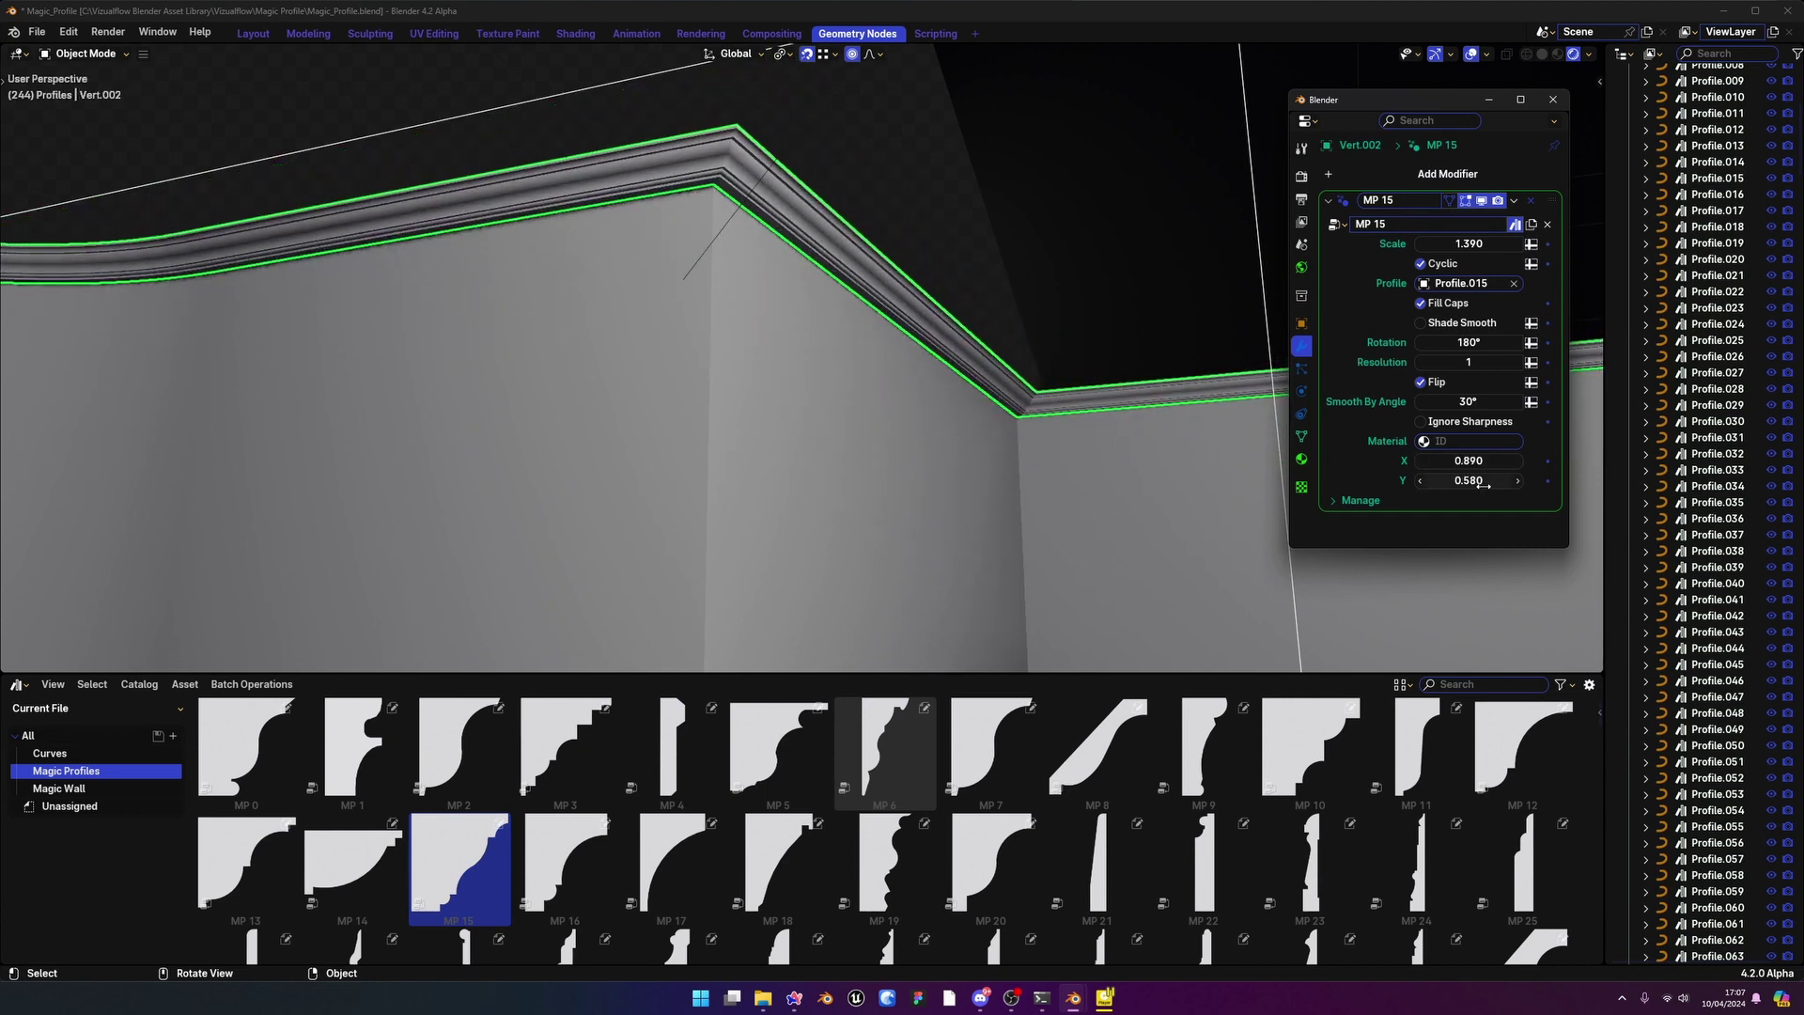
{"action": "middle_click_drag", "start_coordinate": [823, 253], "coordinate": [739, 291]}
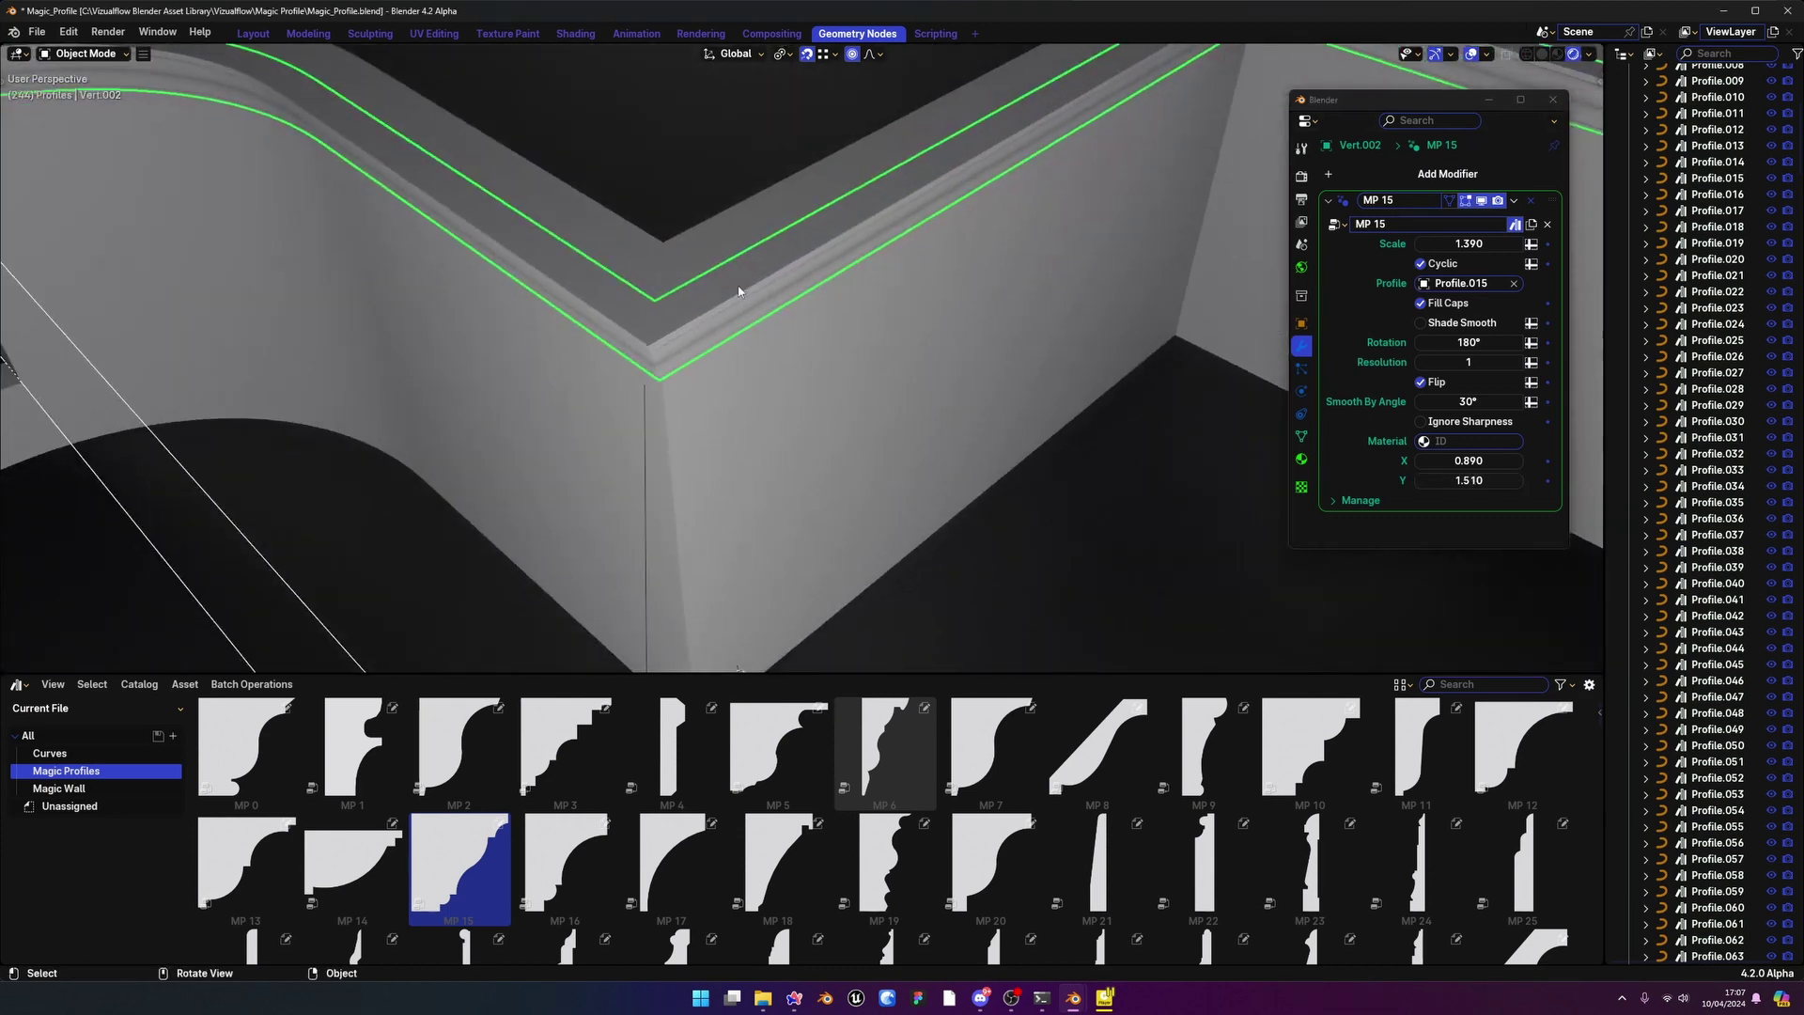
Turn off Flip on the moulding and check its placement against the wall and whole floor plan
{"action": "left_click", "coordinate": [1424, 381]}
{"action": "middle_click_drag", "start_coordinate": [1033, 329], "coordinate": [1016, 263]}
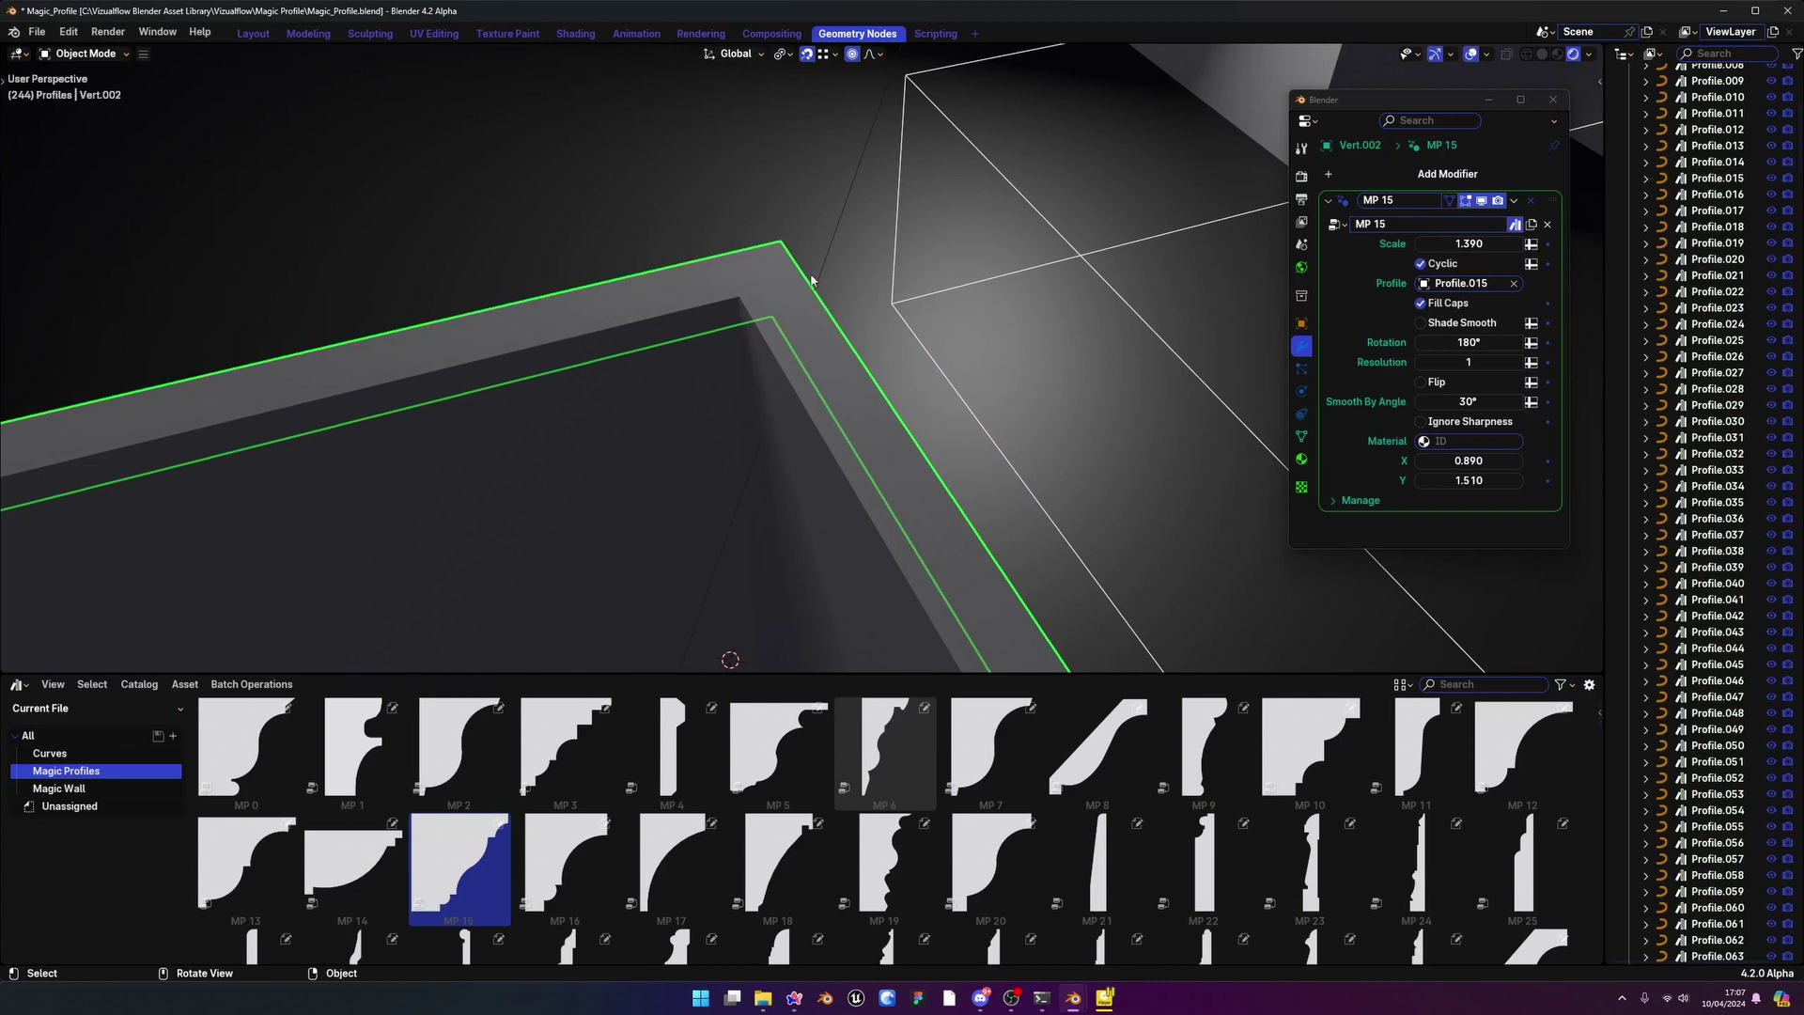
{"action": "scroll", "coordinate": [898, 414], "scroll_direction": "down", "scroll_amount": 5}
{"action": "middle_click_drag", "start_coordinate": [921, 420], "coordinate": [882, 377]}
{"action": "scroll", "coordinate": [793, 297], "scroll_direction": "down", "scroll_amount": 5}
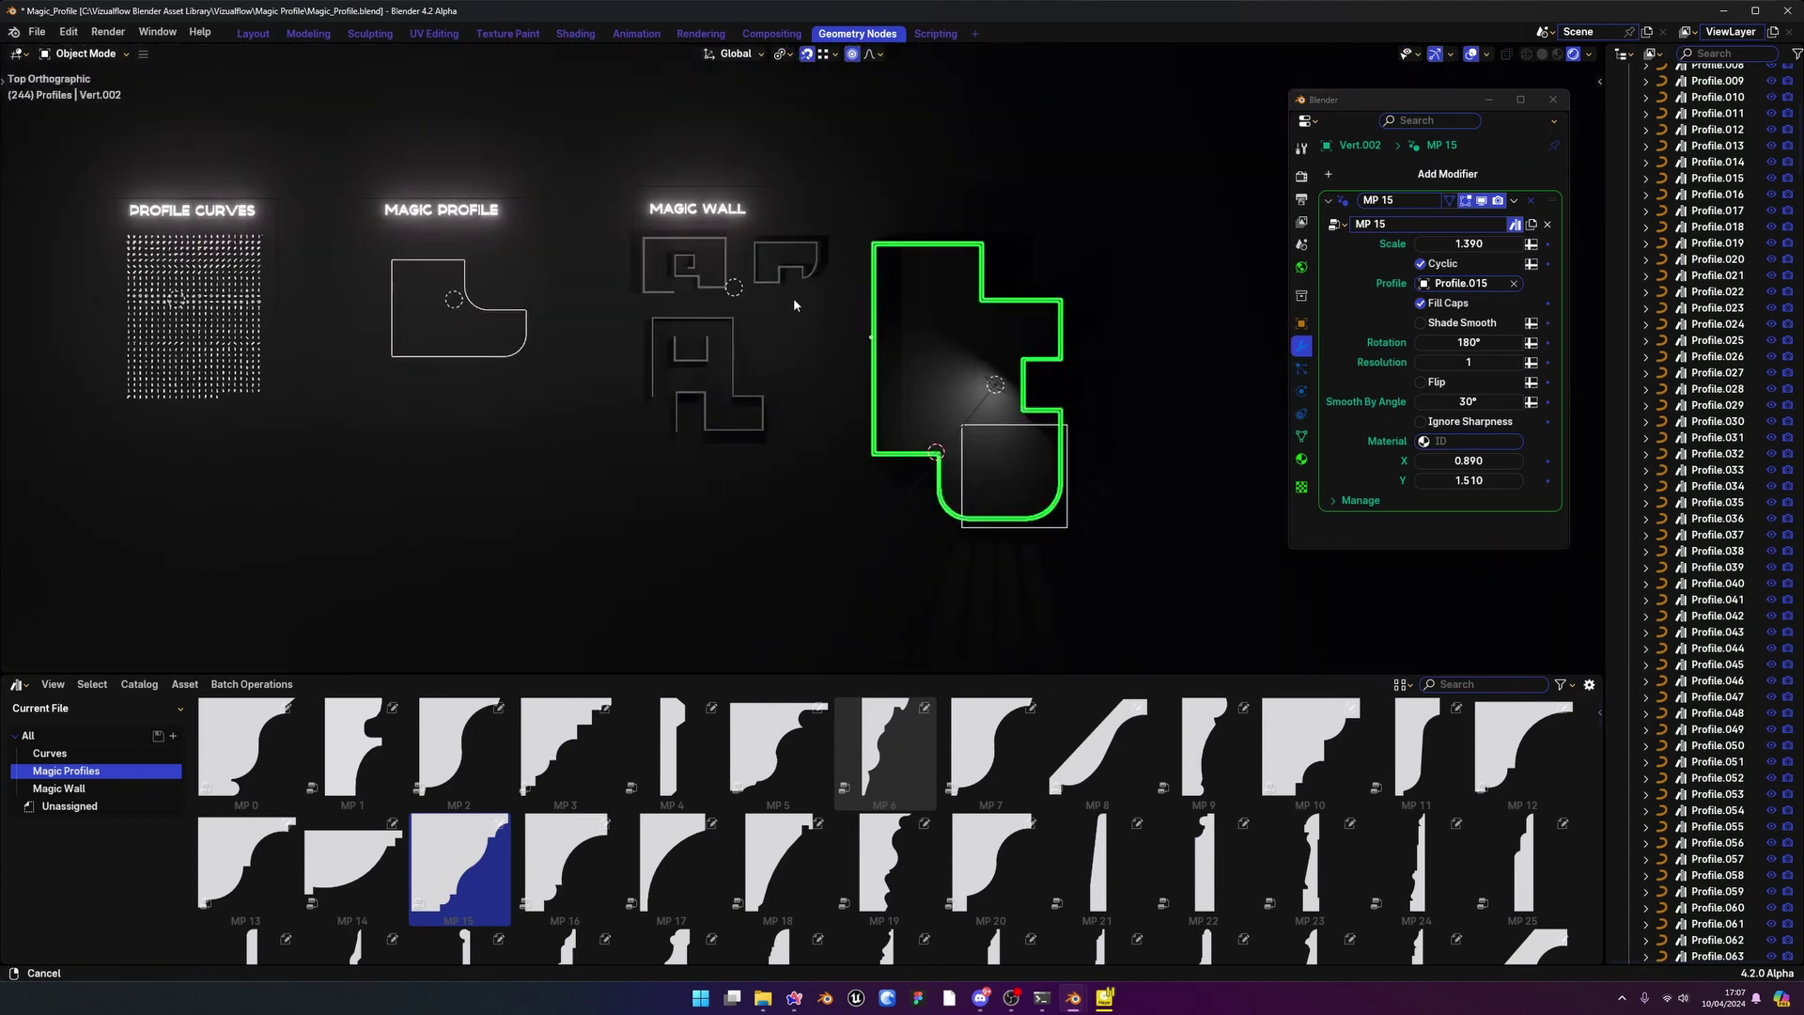
Select the lower sample wall plan under the Magic Wall title and scale it up by 3.383, then by 1.498
{"action": "scroll", "coordinate": [853, 362], "scroll_direction": "up", "scroll_amount": 7}
{"action": "left_click", "coordinate": [861, 362]}
{"action": "scroll", "coordinate": [857, 362], "scroll_direction": "up", "scroll_amount": 3}
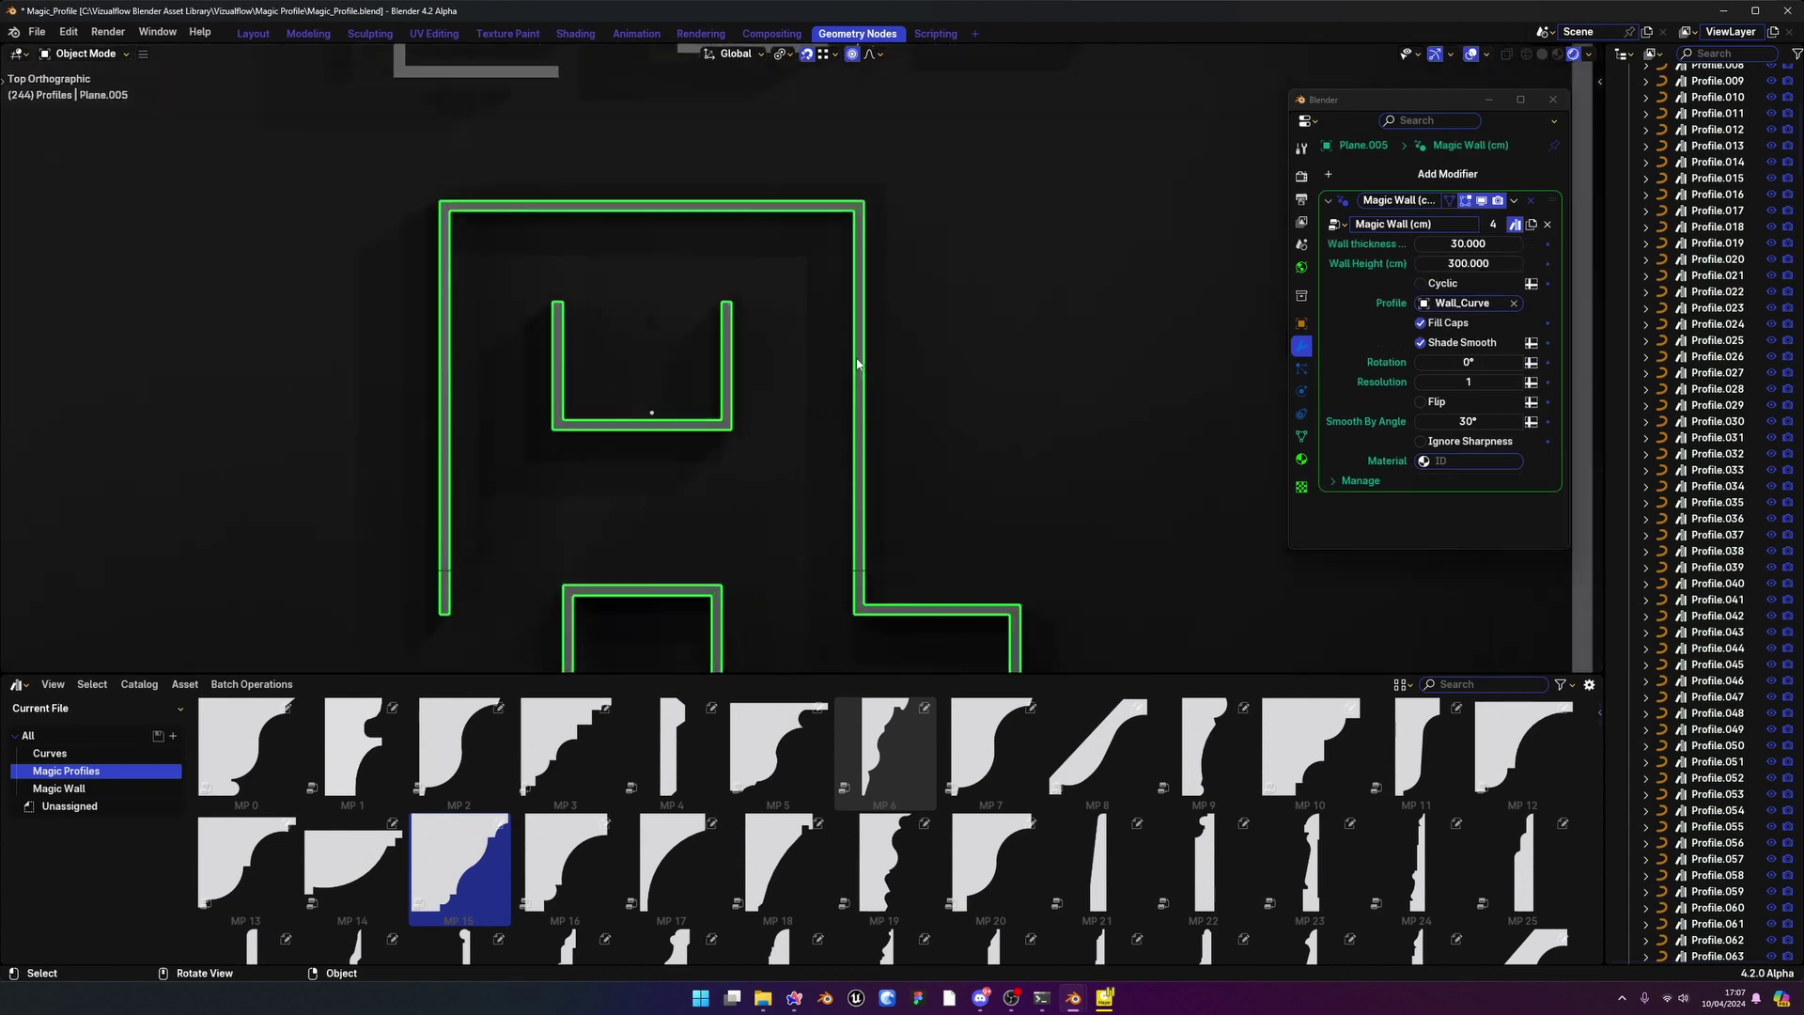
{"action": "scroll", "coordinate": [955, 273], "scroll_direction": "down", "scroll_amount": 2}
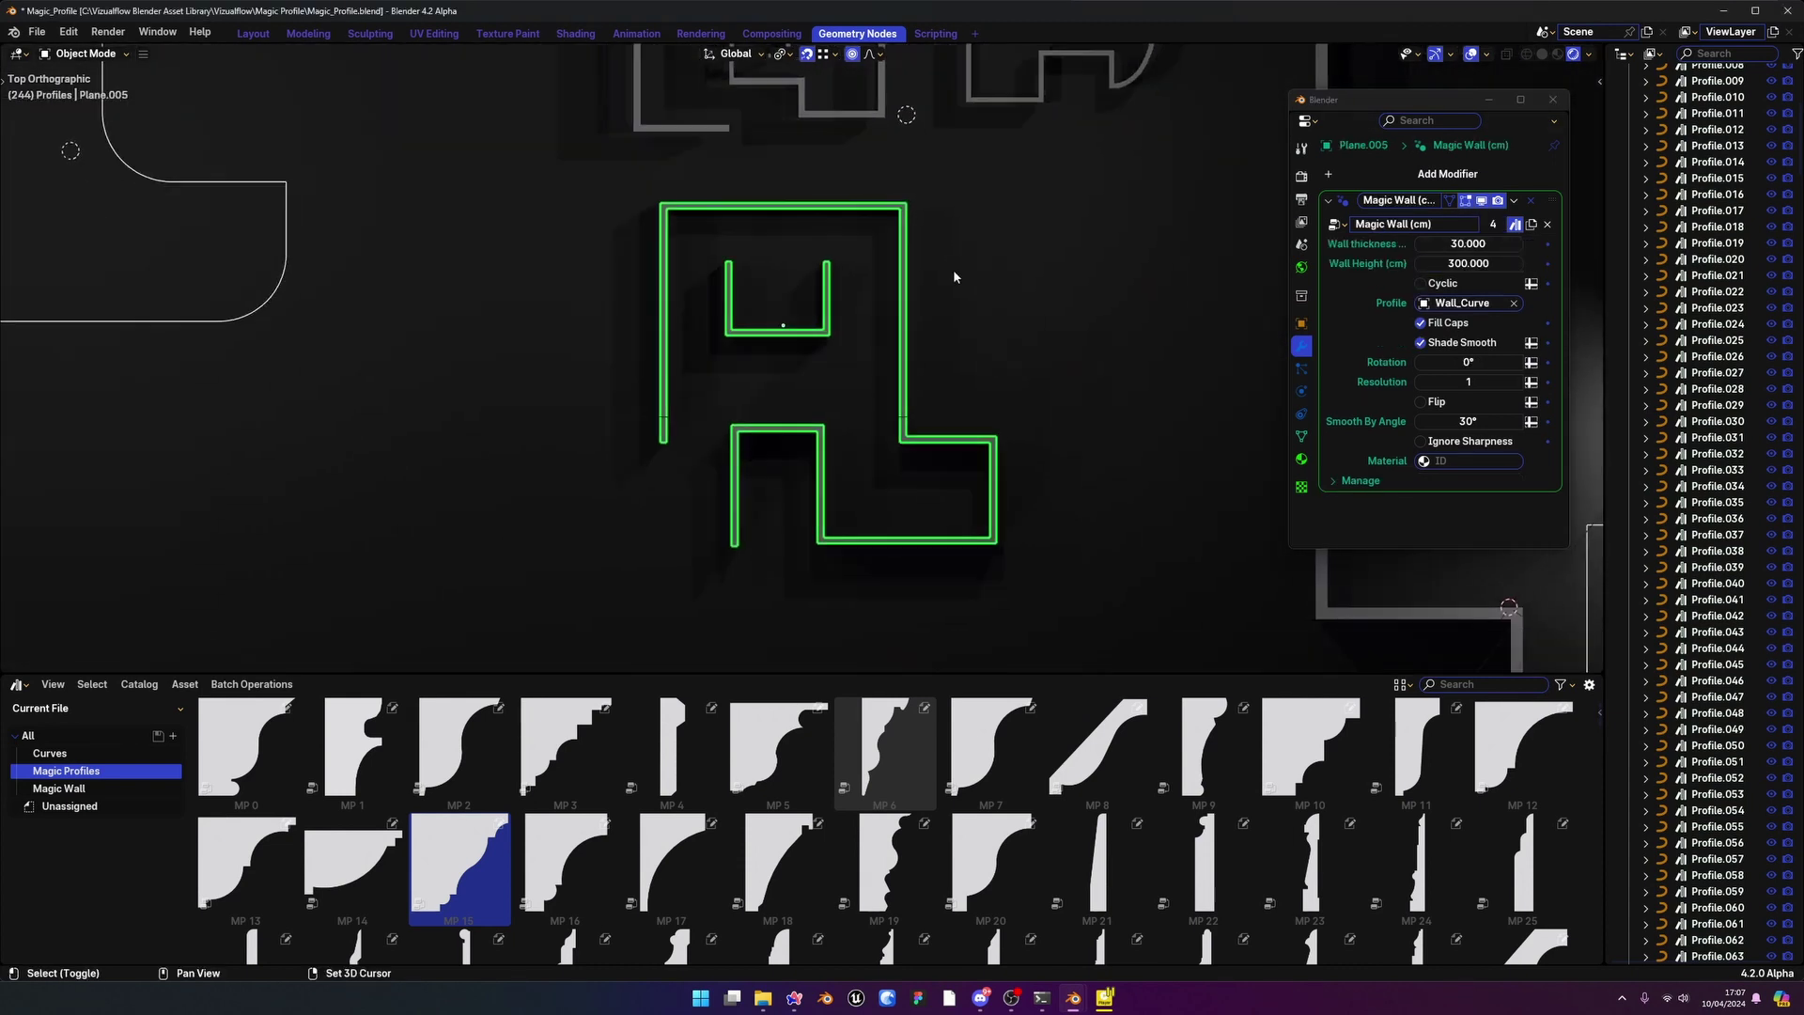
{"action": "key", "text": "s"}
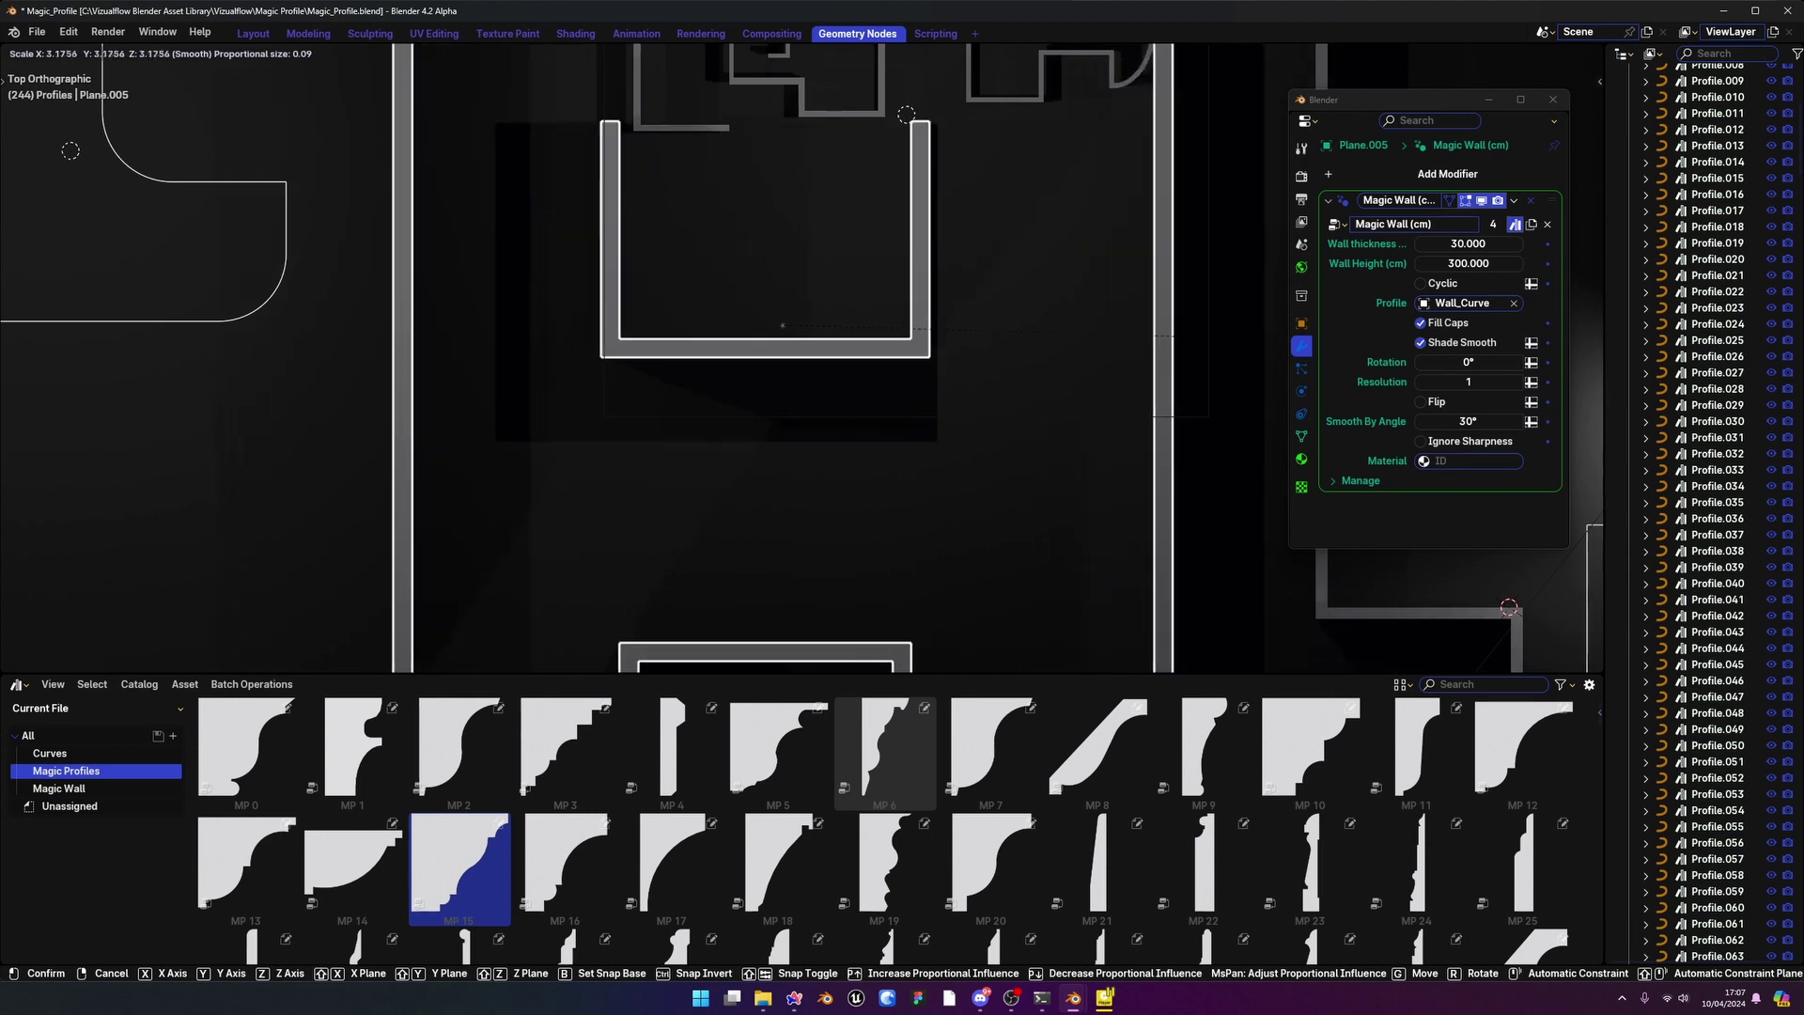
{"action": "left_click", "coordinate": [1574, 378]}
{"action": "scroll", "coordinate": [1574, 378], "scroll_direction": "down", "scroll_amount": 2}
{"action": "middle_click_drag", "start_coordinate": [1176, 404], "coordinate": [999, 400], "text": "shift"}
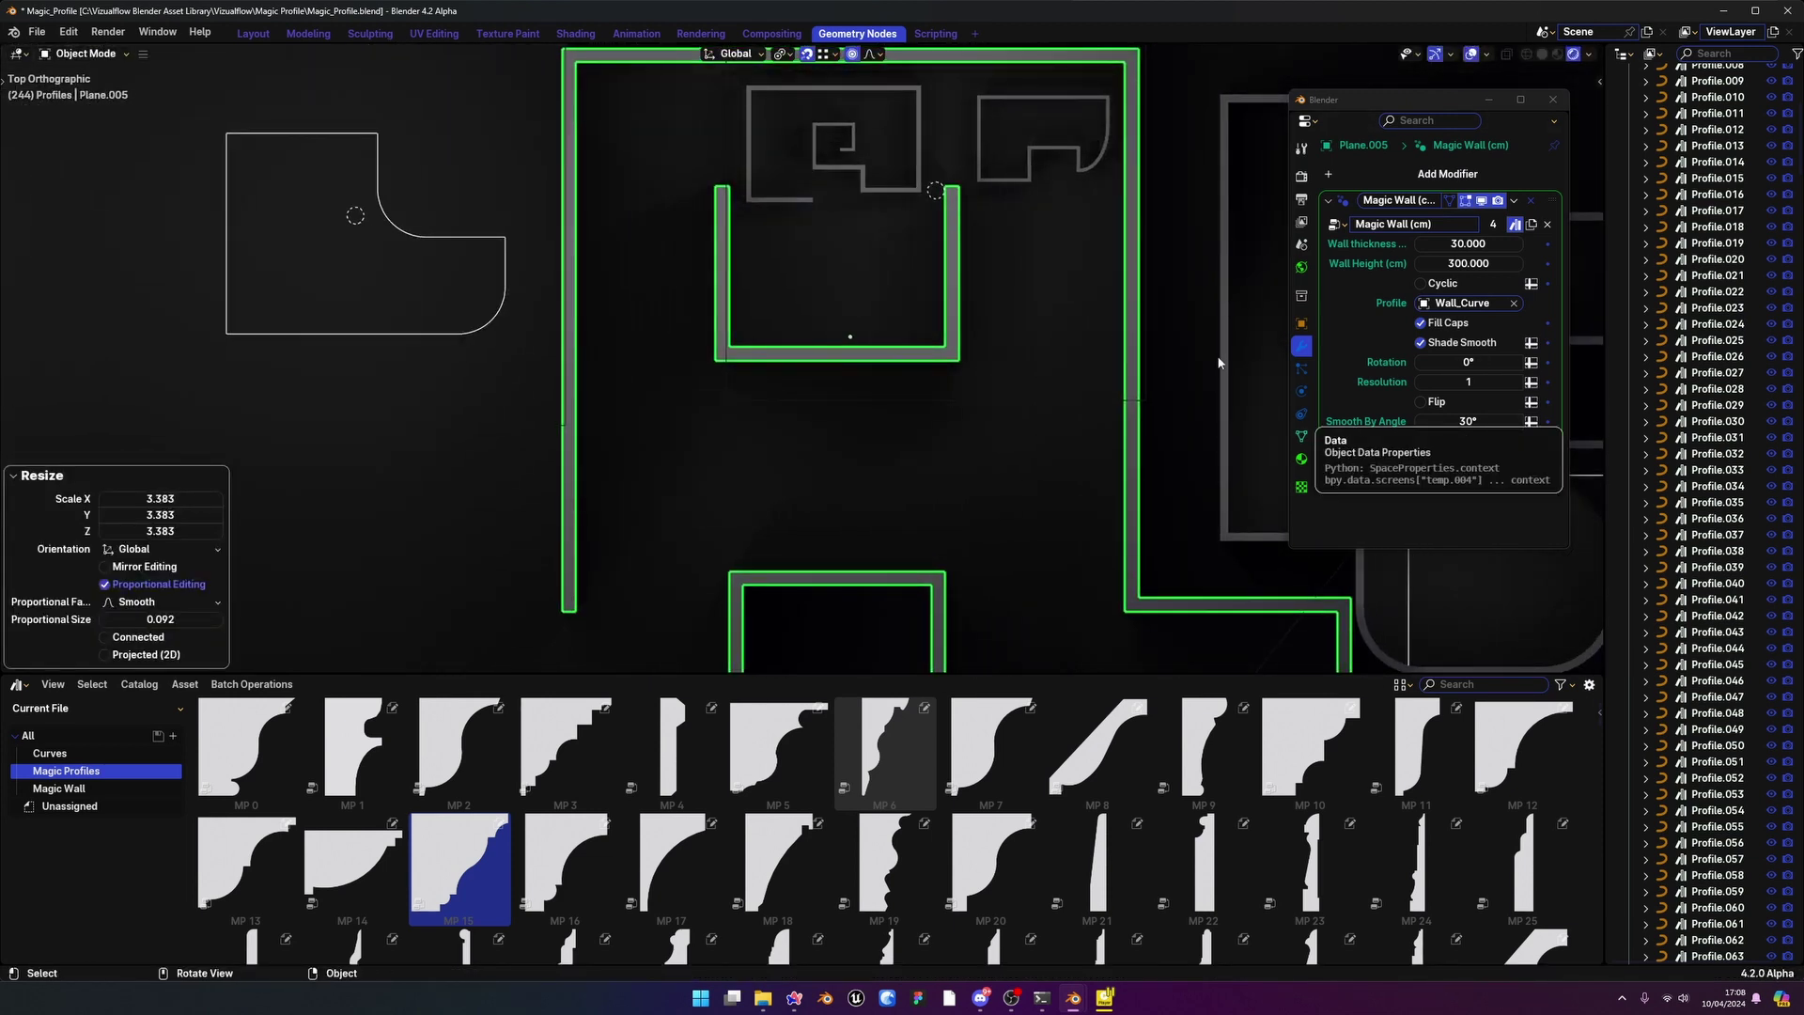
{"action": "key", "text": "s"}
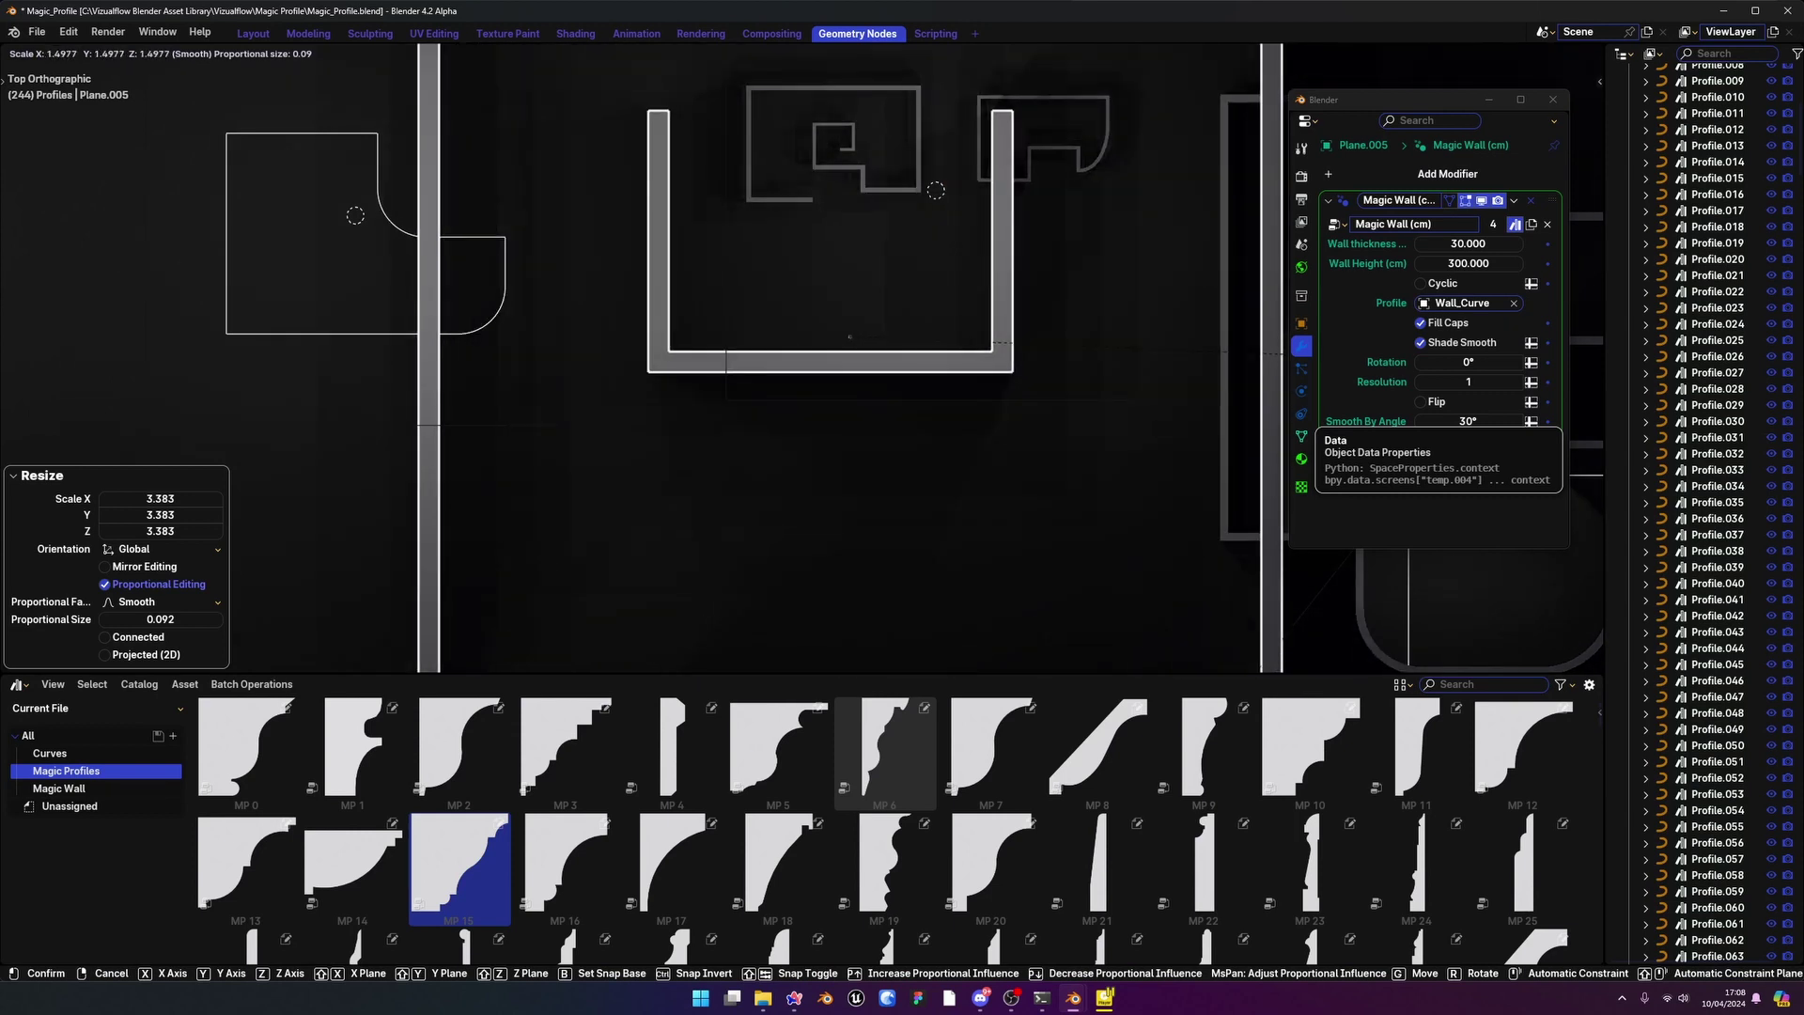
{"action": "left_click", "coordinate": [1037, 357]}
{"action": "scroll", "coordinate": [1037, 357], "scroll_direction": "down", "scroll_amount": 3}
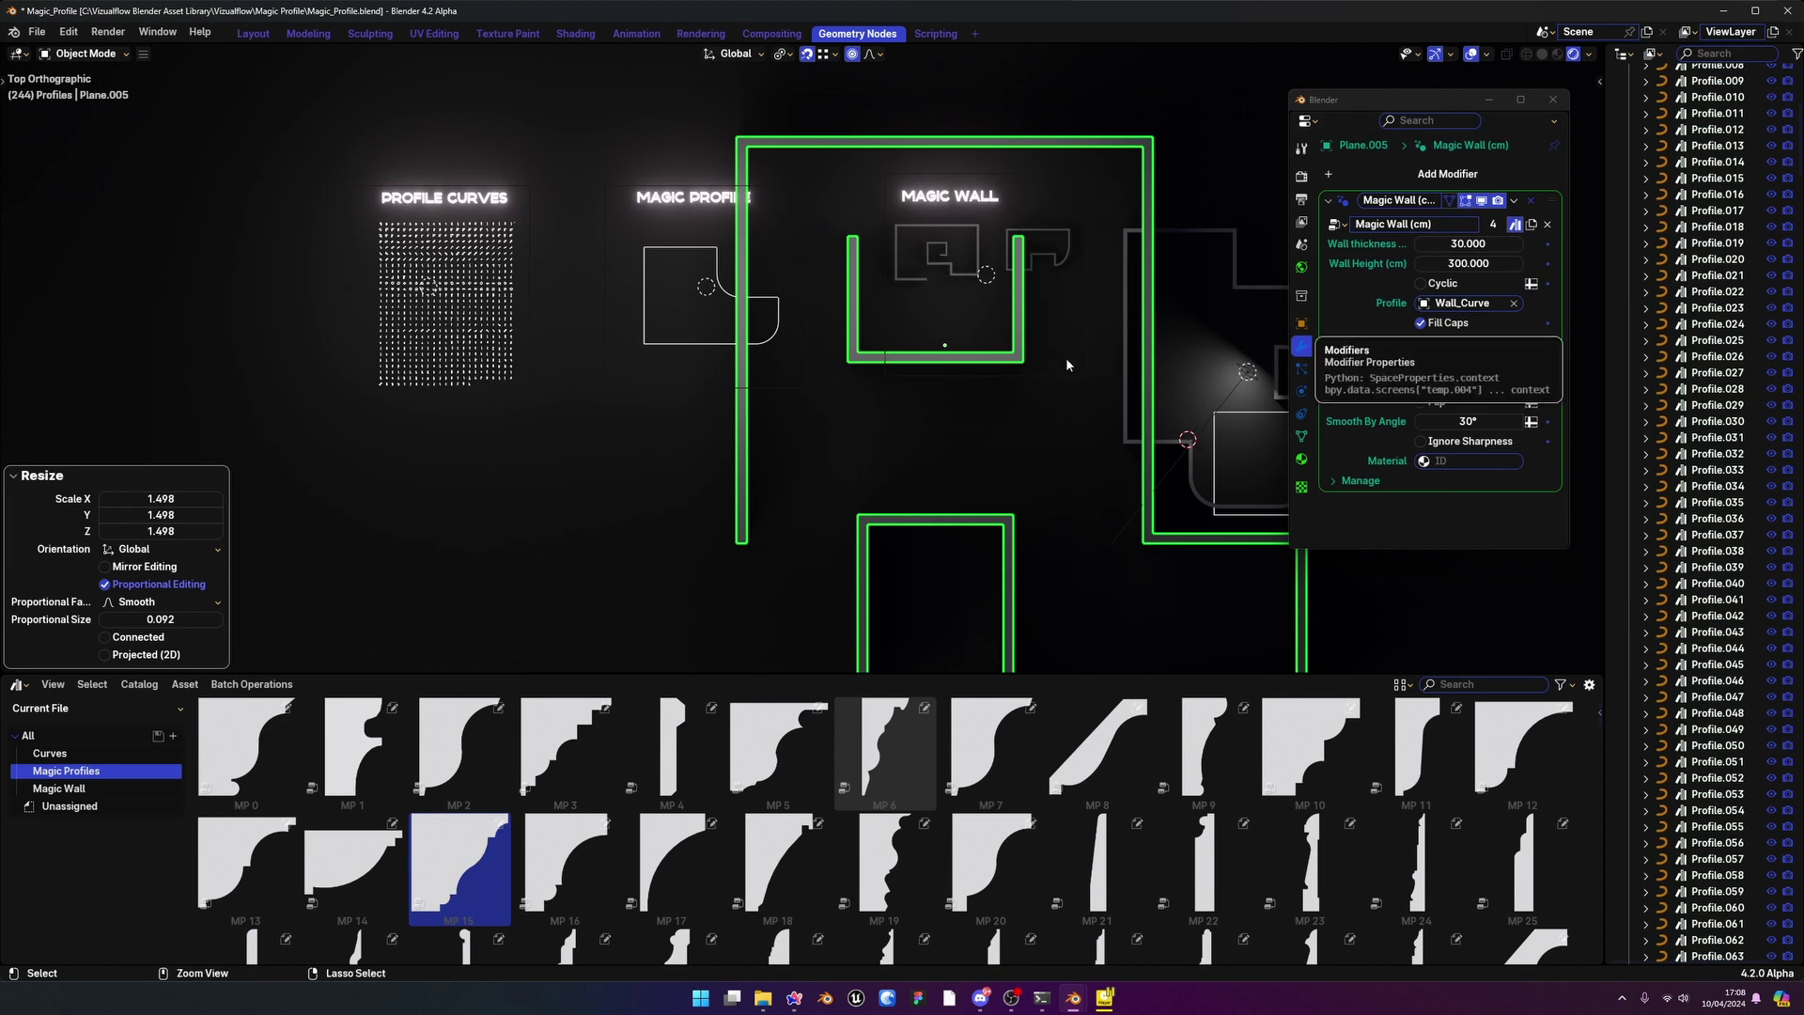
Apply the scale of the enlarged wall plan and compare its wall thickness with the neighbouring floor plan
{"action": "key", "text": "ctrl+a"}
{"action": "left_click", "coordinate": [956, 202]}
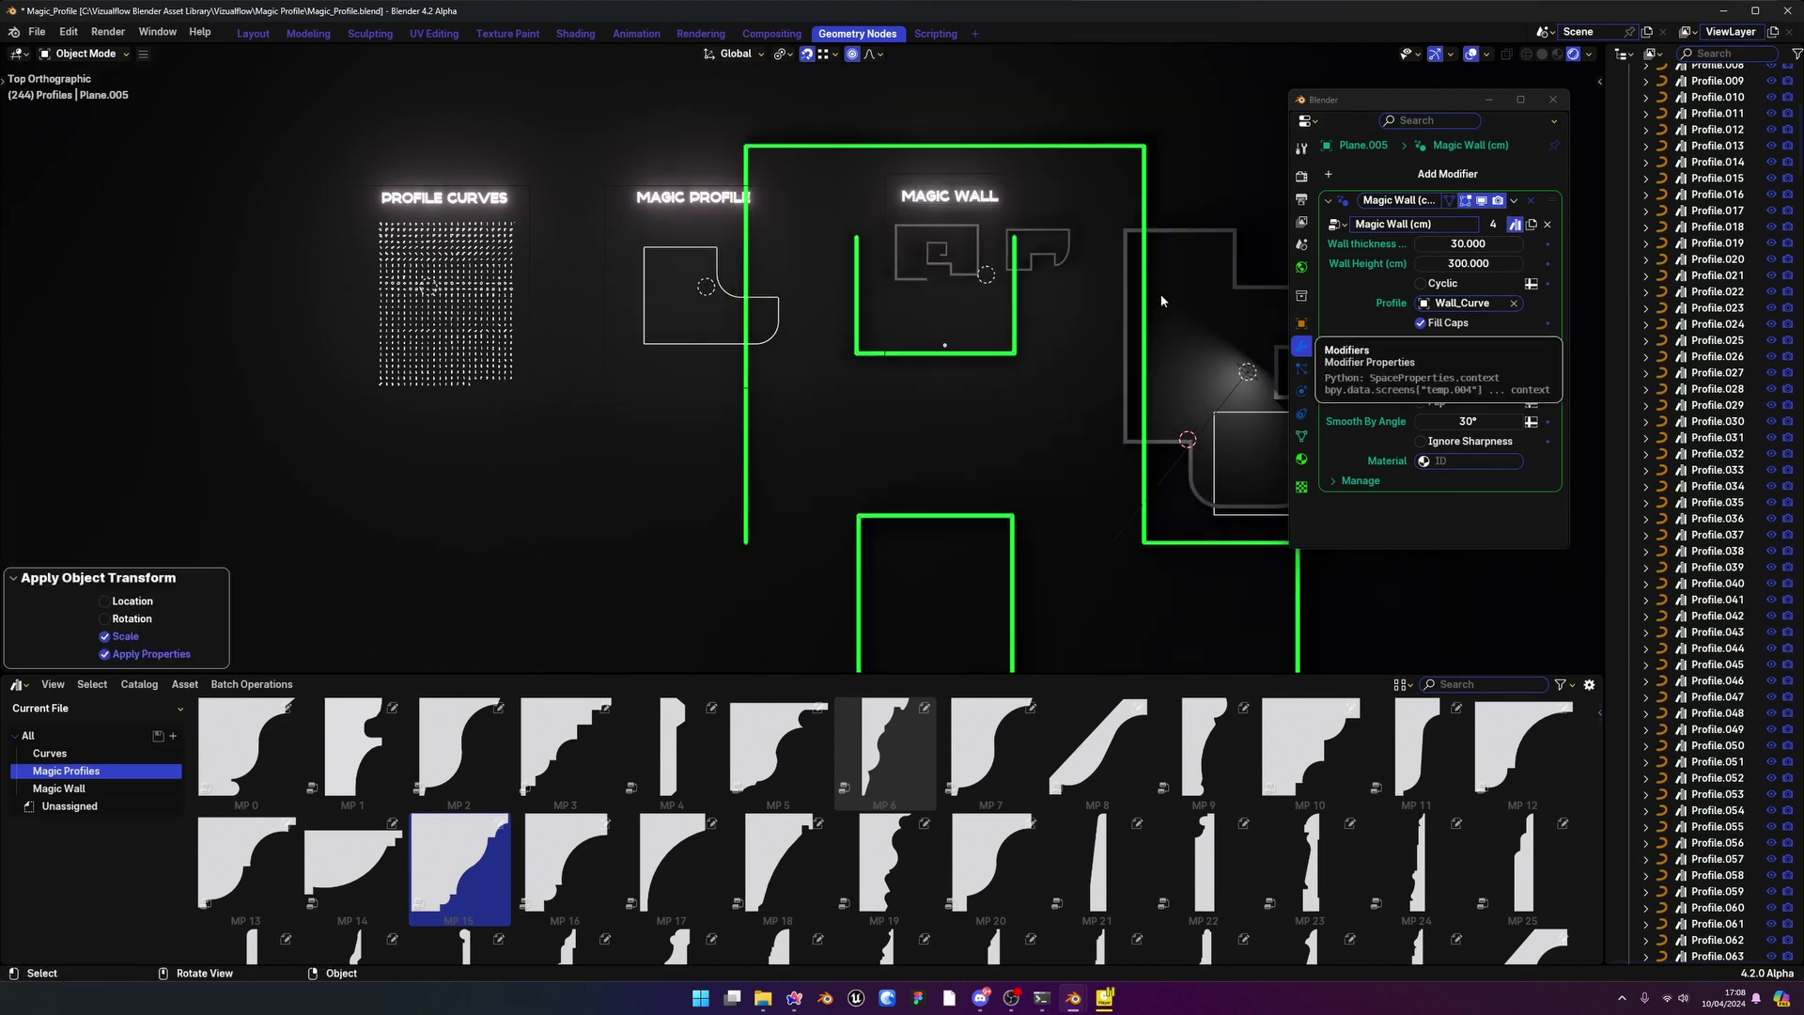
{"action": "scroll", "coordinate": [1157, 303], "scroll_direction": "up", "scroll_amount": 13}
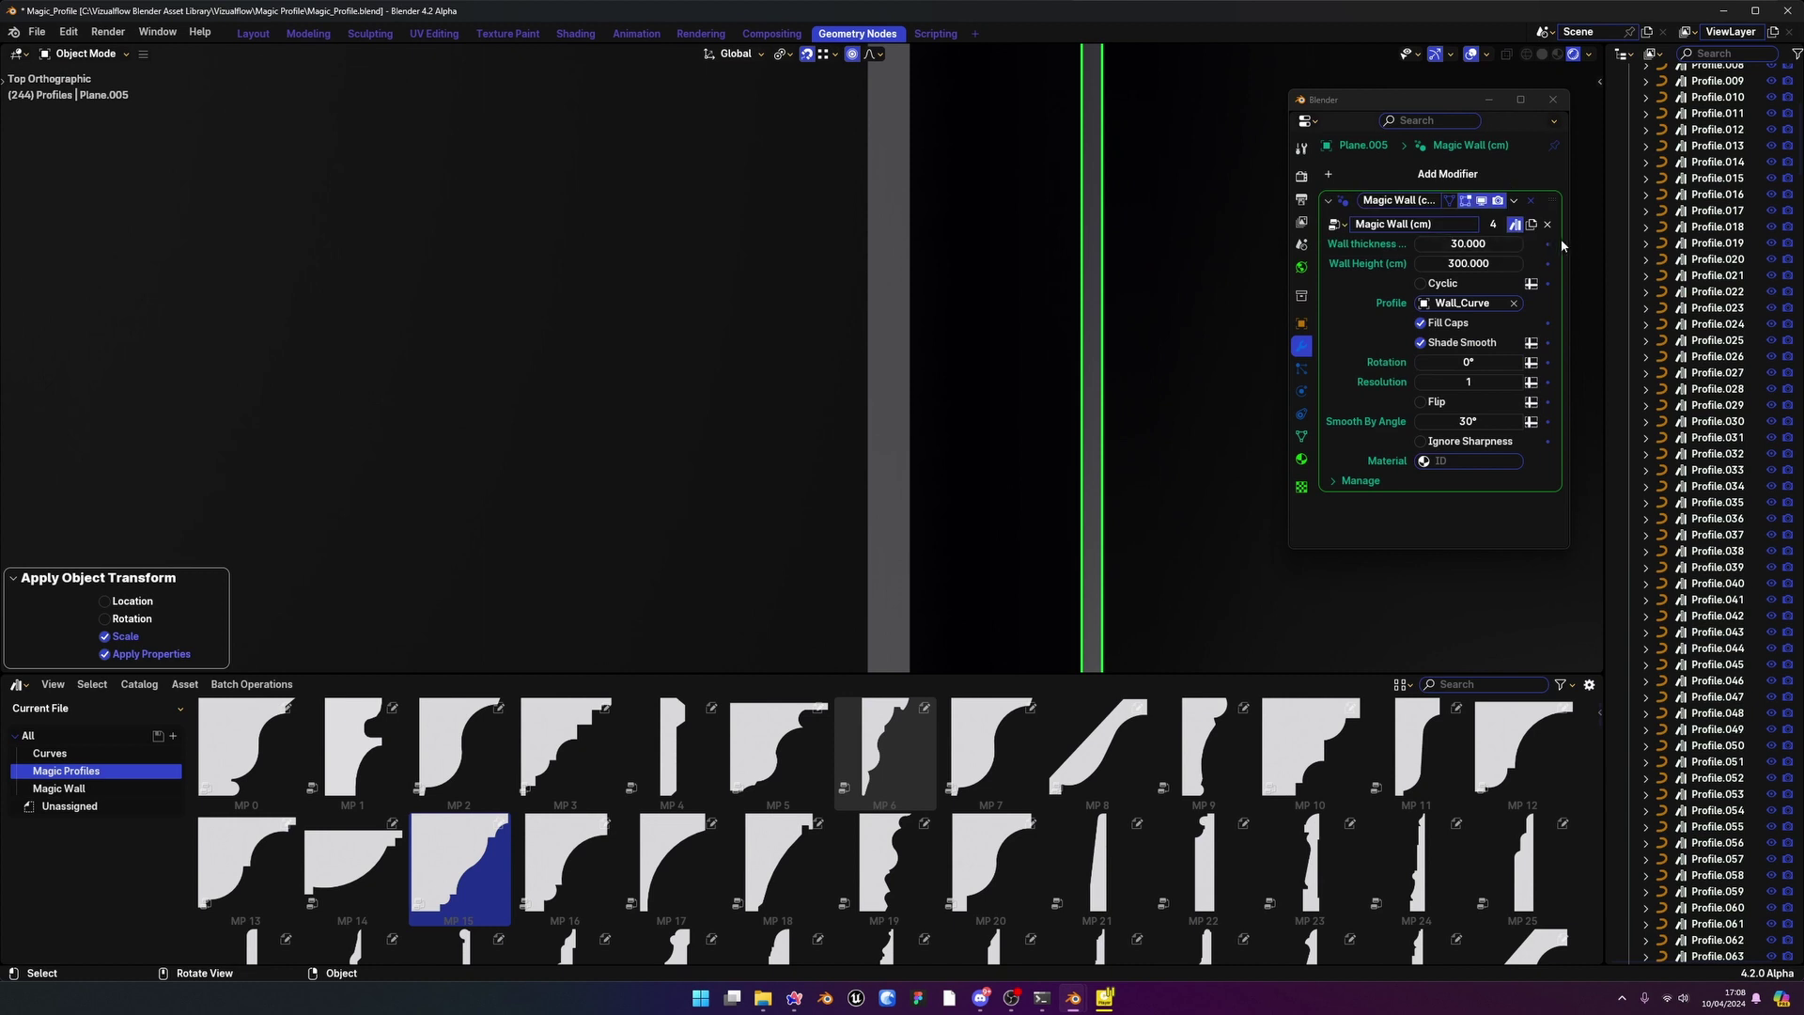
{"action": "scroll", "coordinate": [1053, 254], "scroll_direction": "down", "scroll_amount": 6}
{"action": "scroll", "coordinate": [776, 208], "scroll_direction": "down", "scroll_amount": 4}
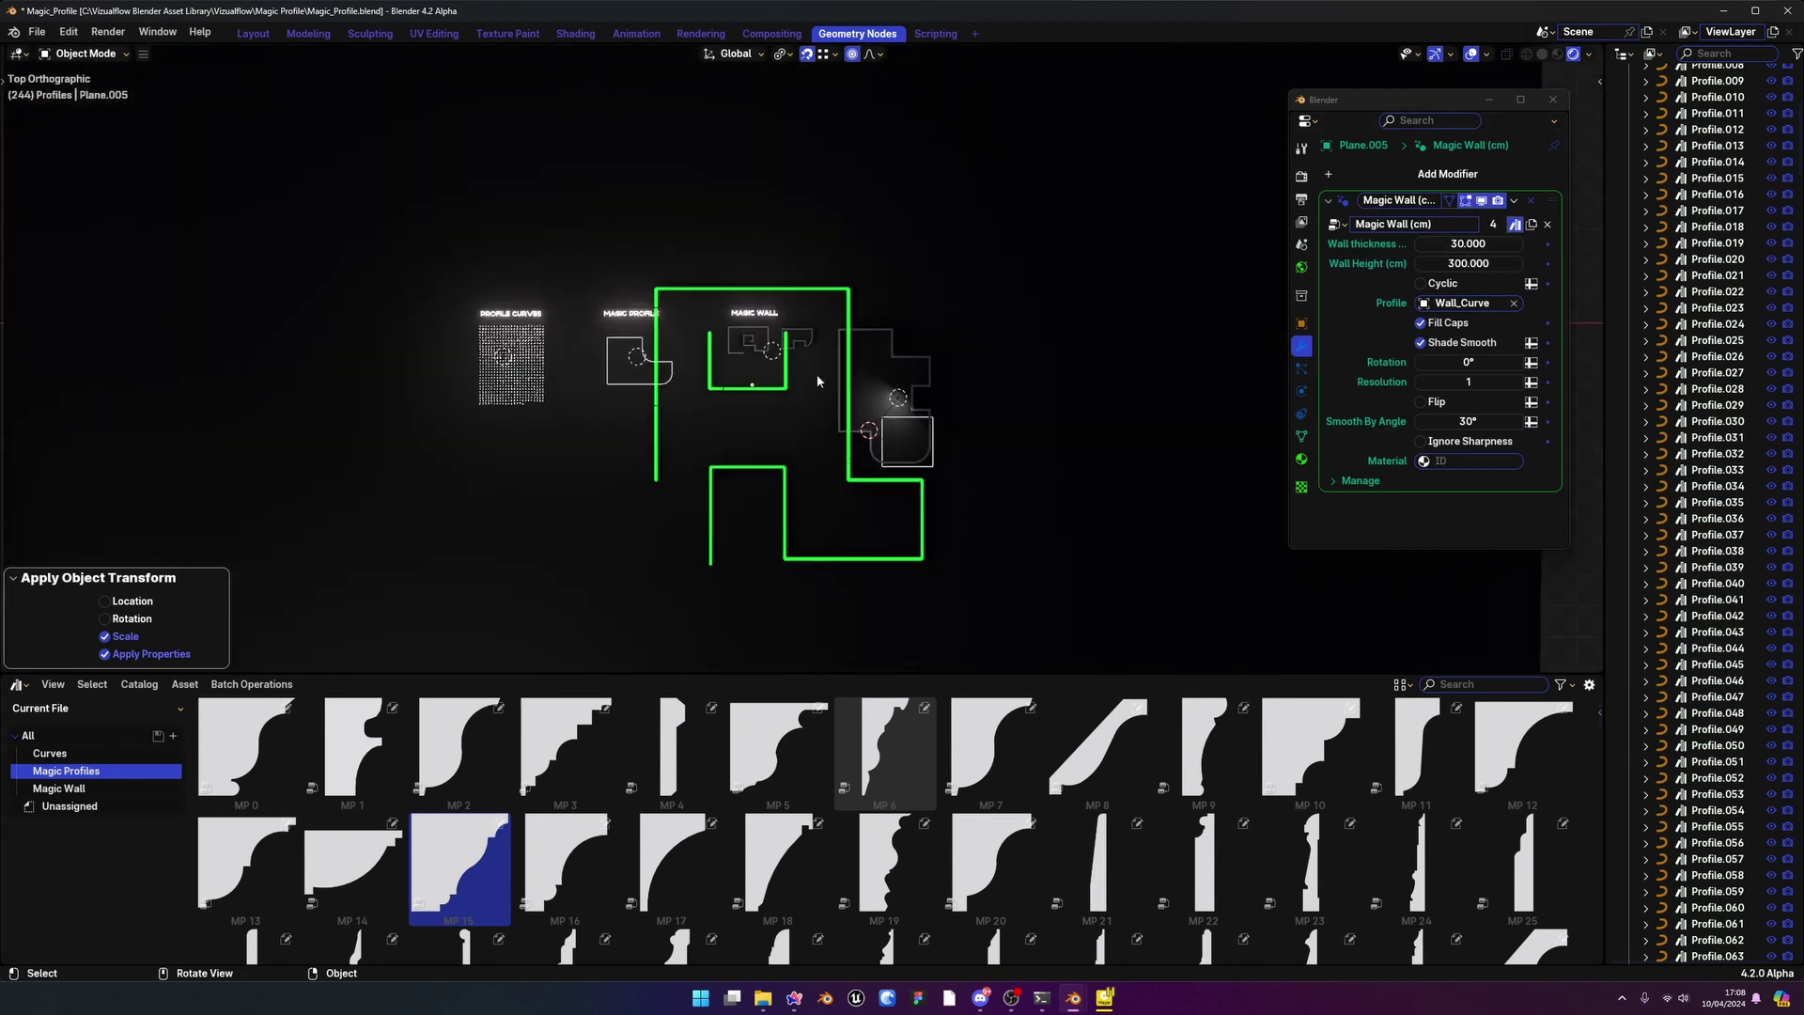
Scale the sample wall plan down by 0.203 and again by 0.812, and apply its scale
{"action": "key", "text": "s"}
{"action": "key", "text": "Return"}
{"action": "scroll", "coordinate": [752, 376], "scroll_direction": "up", "scroll_amount": 5}
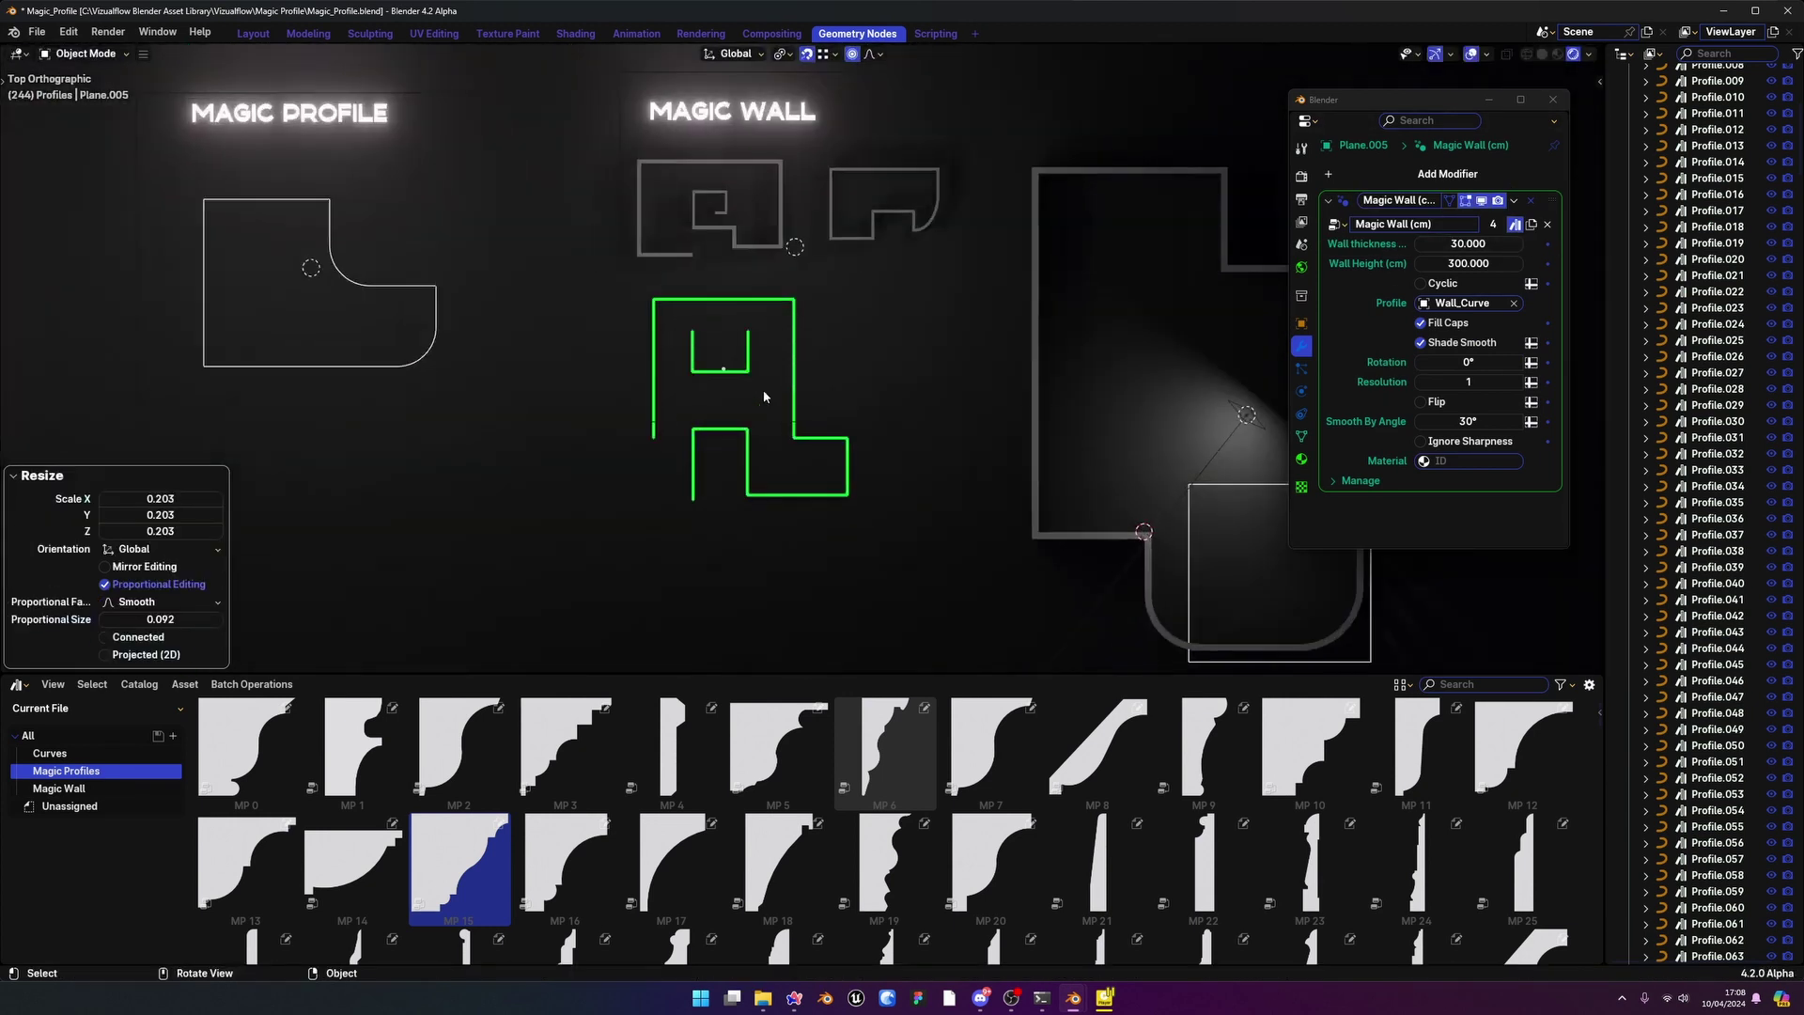
{"action": "key", "text": "ctrl+a"}
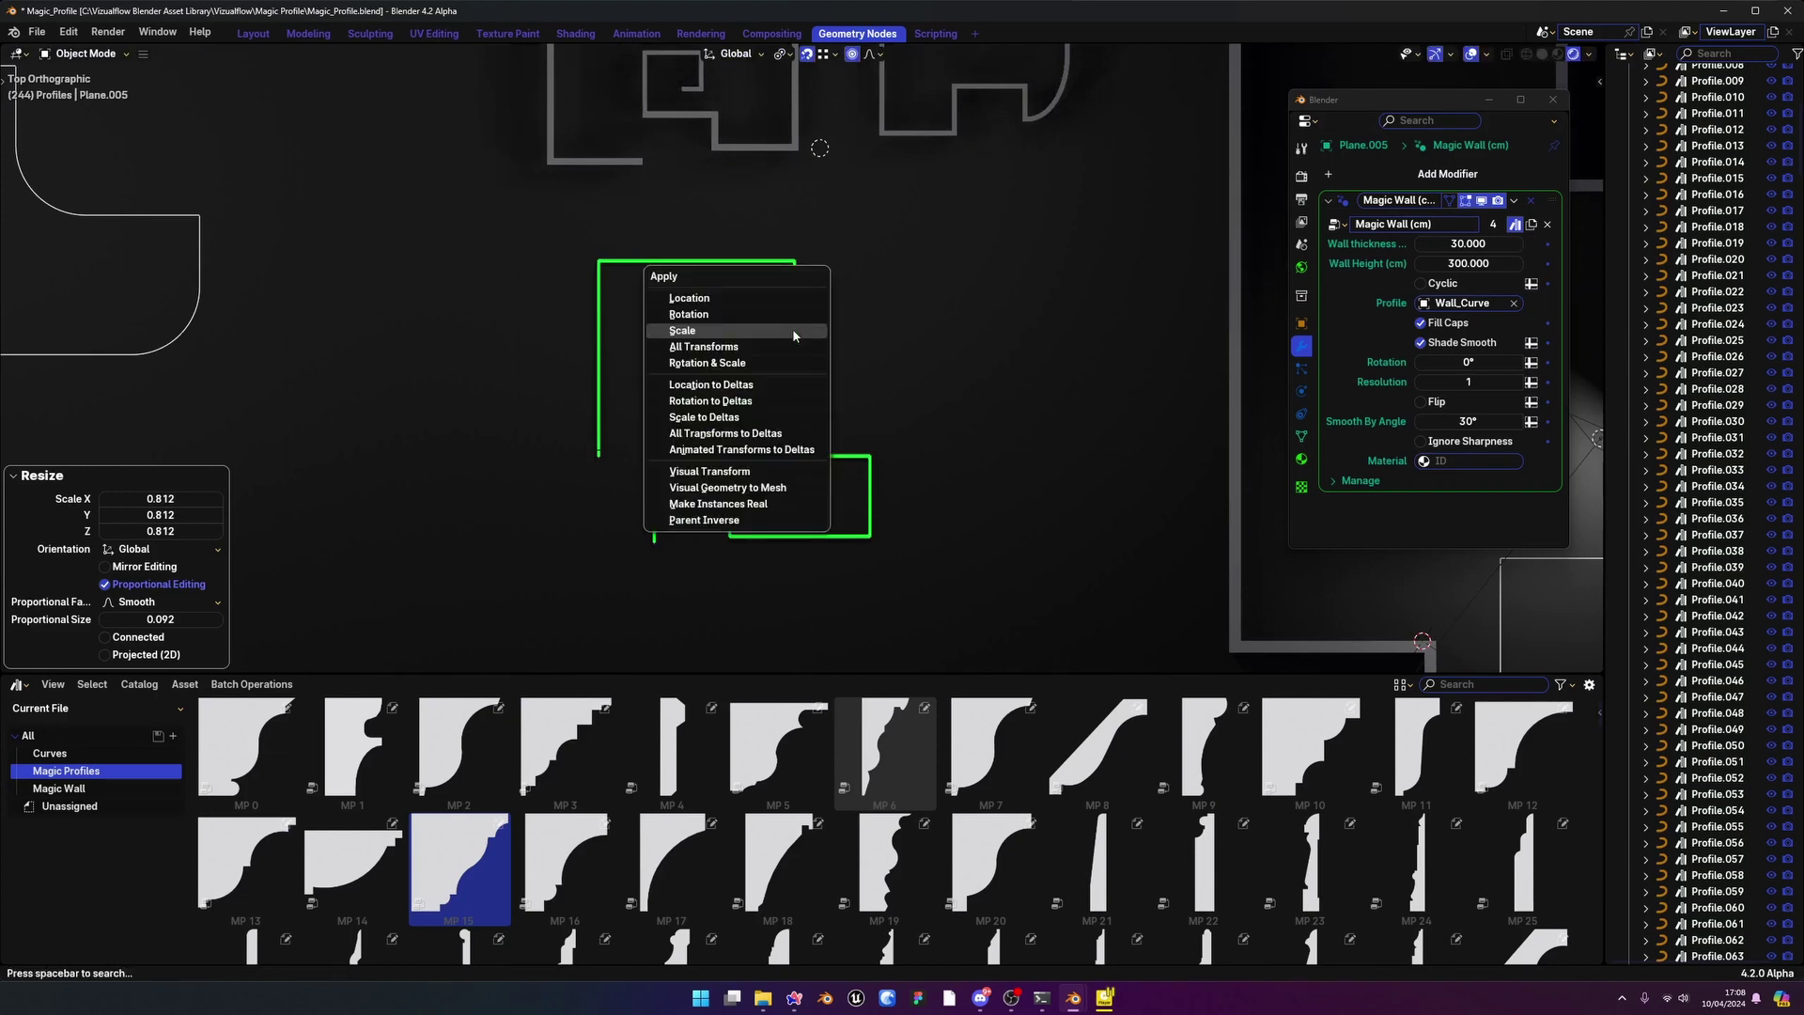
{"action": "left_click", "coordinate": [792, 329]}
{"action": "scroll", "coordinate": [880, 303], "scroll_direction": "up", "scroll_amount": 3}
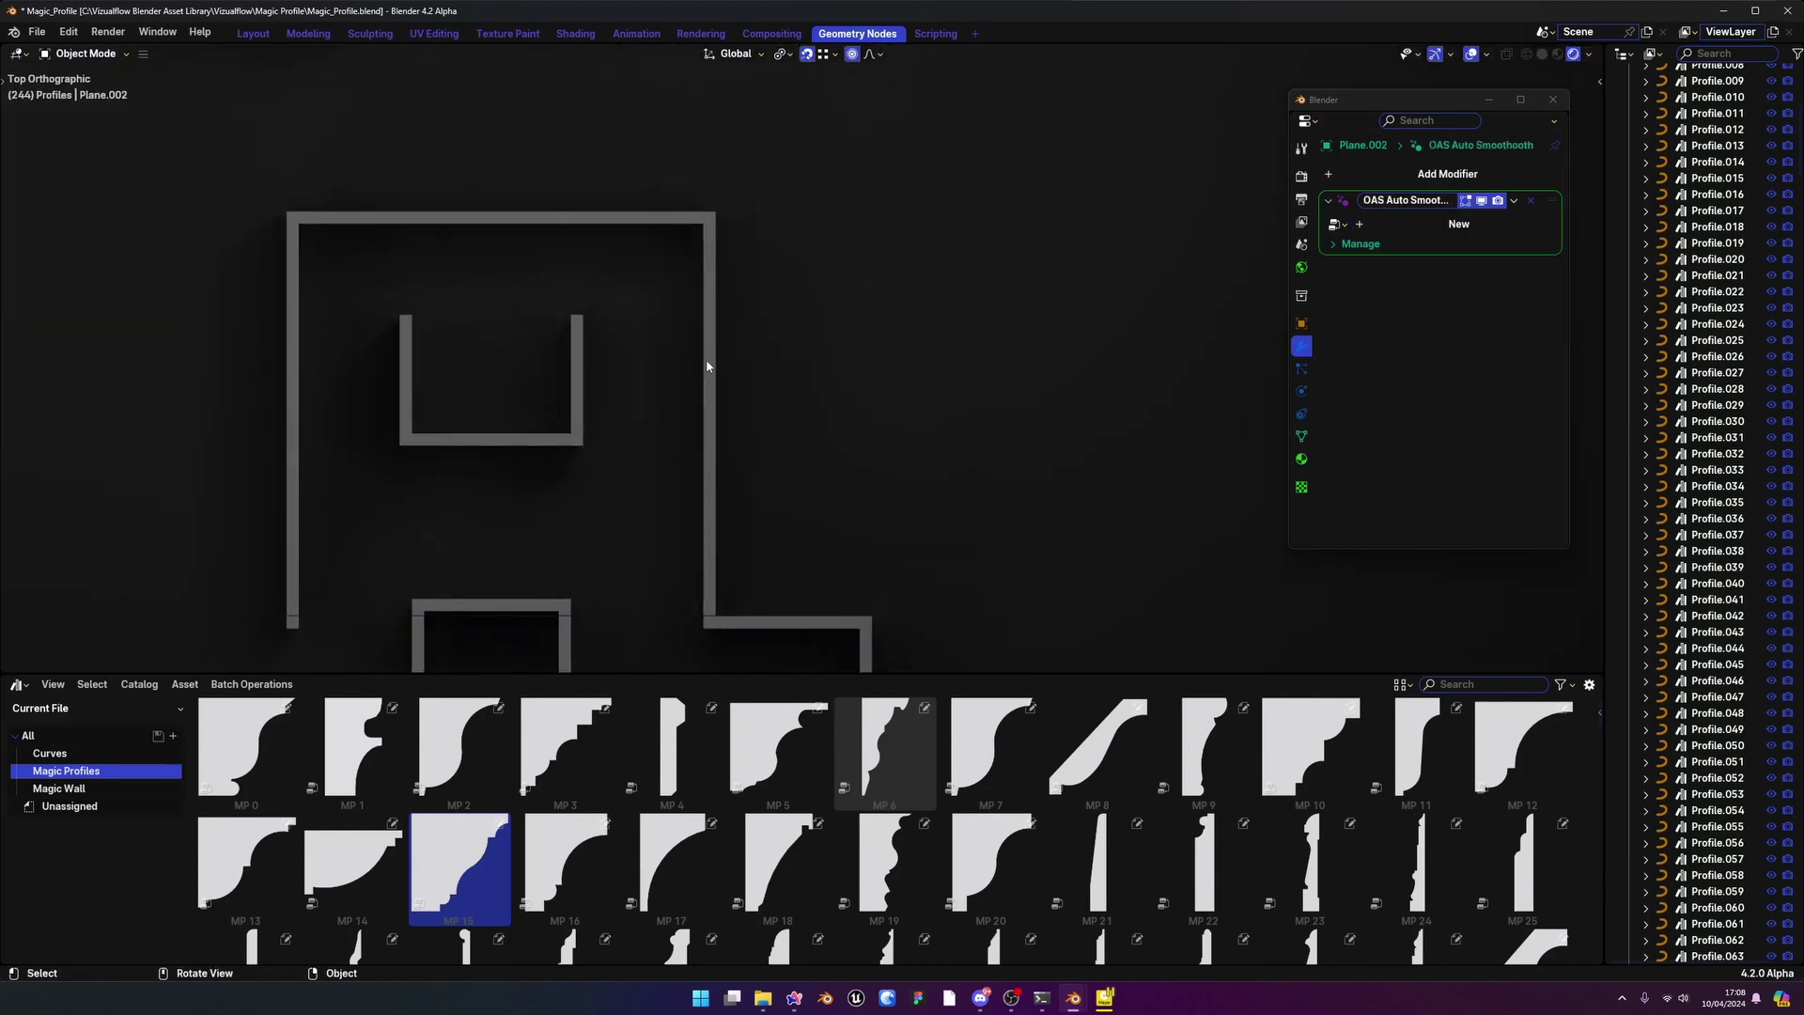
Turn on Shade Smooth for the floor plan's moulding and examine it along the curved wall and corners from inside the room
{"action": "scroll", "coordinate": [736, 344], "scroll_direction": "up", "scroll_amount": 1}
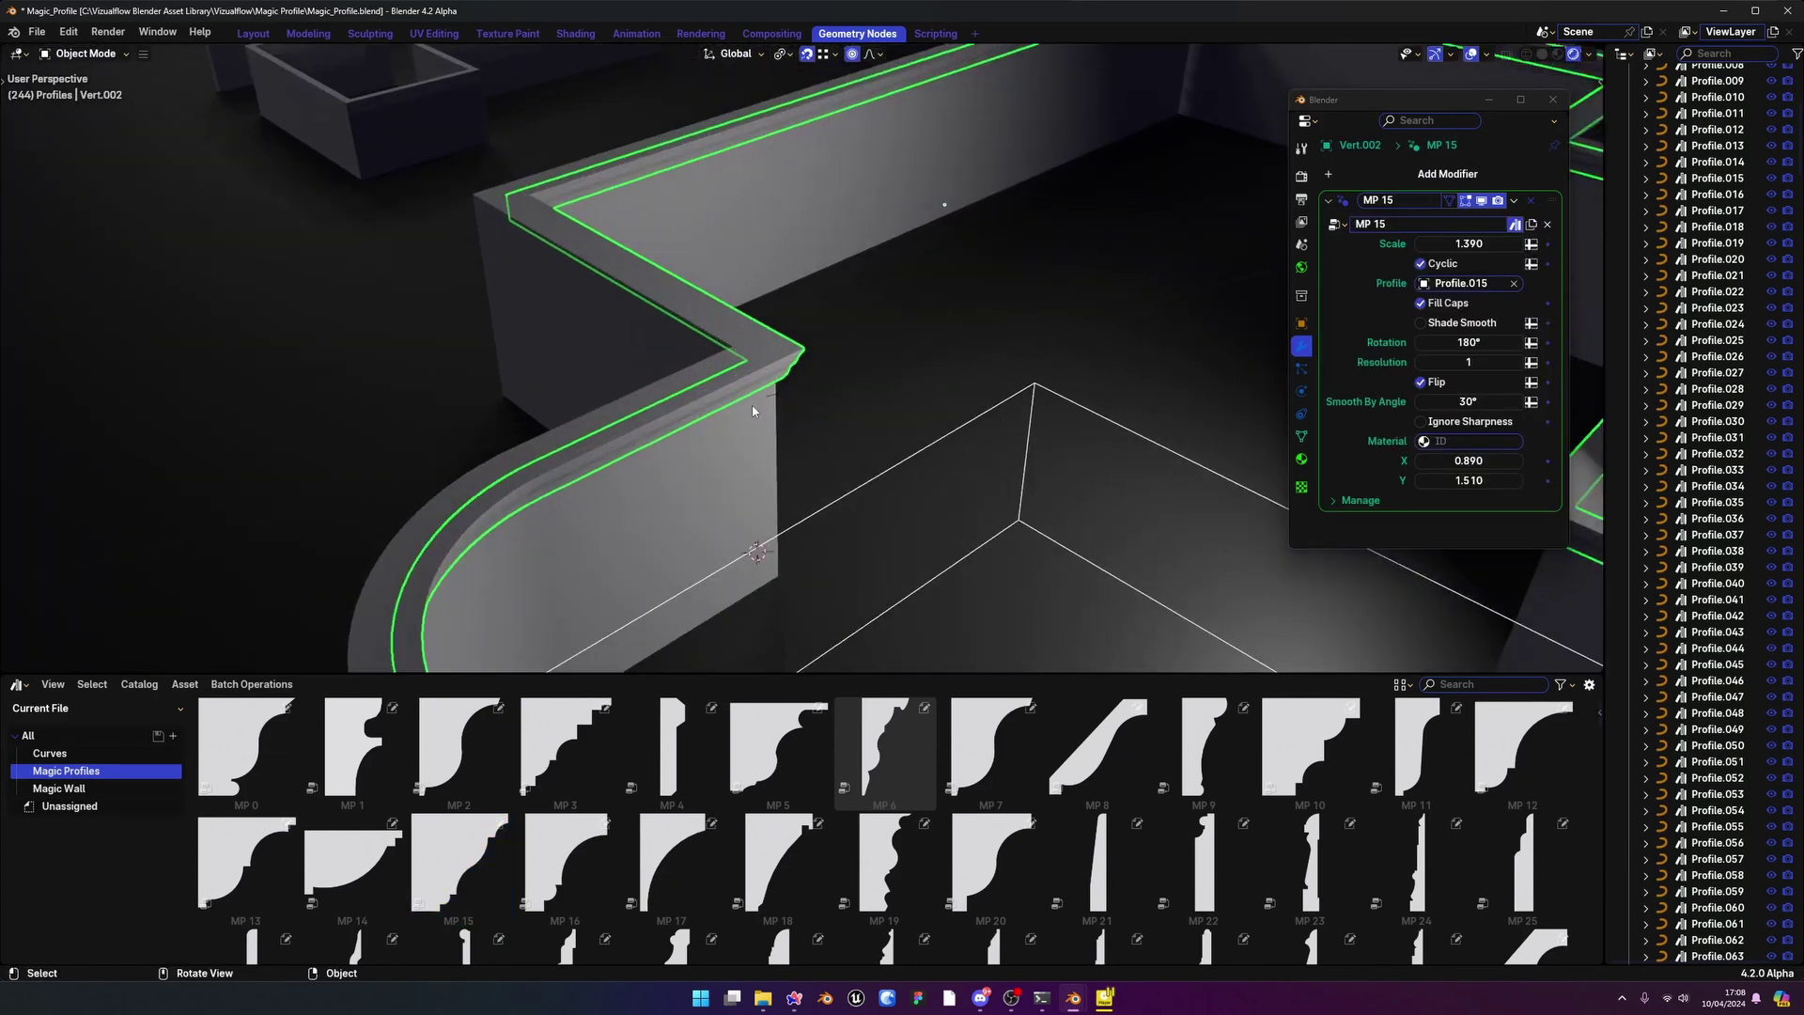
{"action": "middle_click_drag", "start_coordinate": [753, 407], "coordinate": [700, 324]}
{"action": "left_click", "coordinate": [838, 373]}
{"action": "scroll", "coordinate": [820, 392], "scroll_direction": "up", "scroll_amount": 3}
{"action": "middle_click_drag", "start_coordinate": [700, 324], "coordinate": [644, 313], "text": "shift"}
{"action": "left_click", "coordinate": [821, 253]}
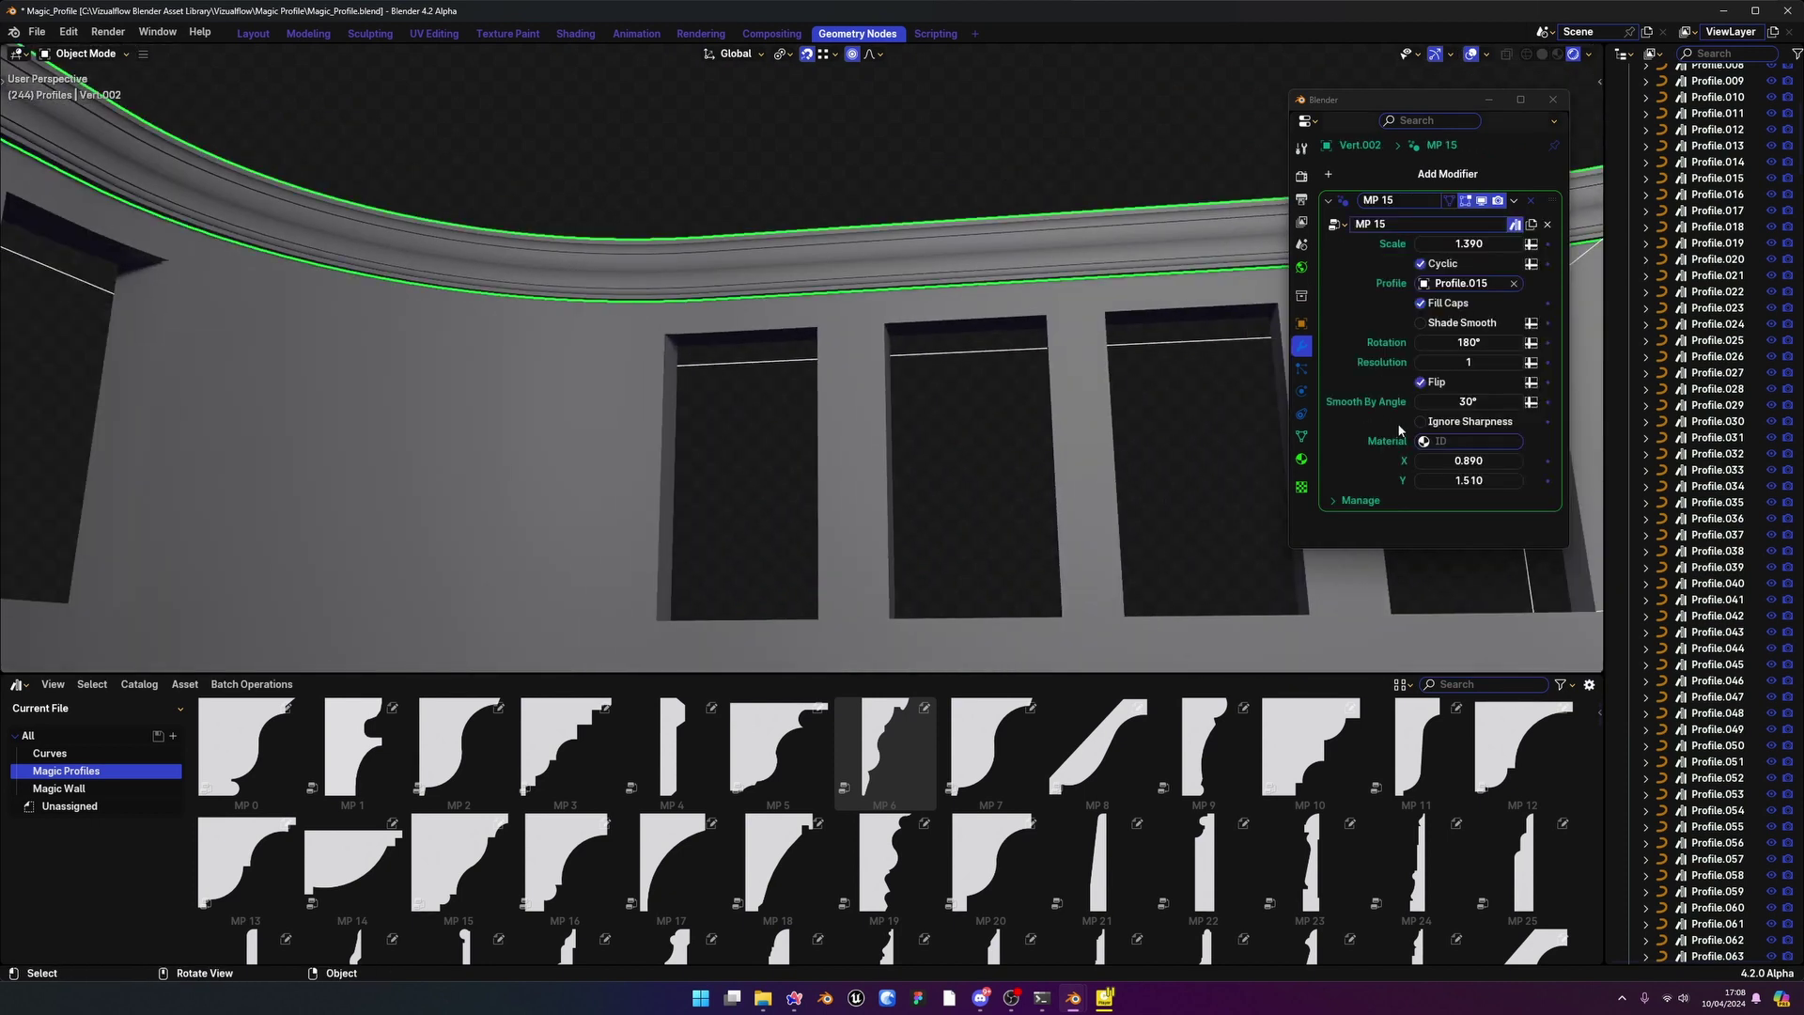
{"action": "middle_click_drag", "start_coordinate": [915, 292], "coordinate": [983, 287]}
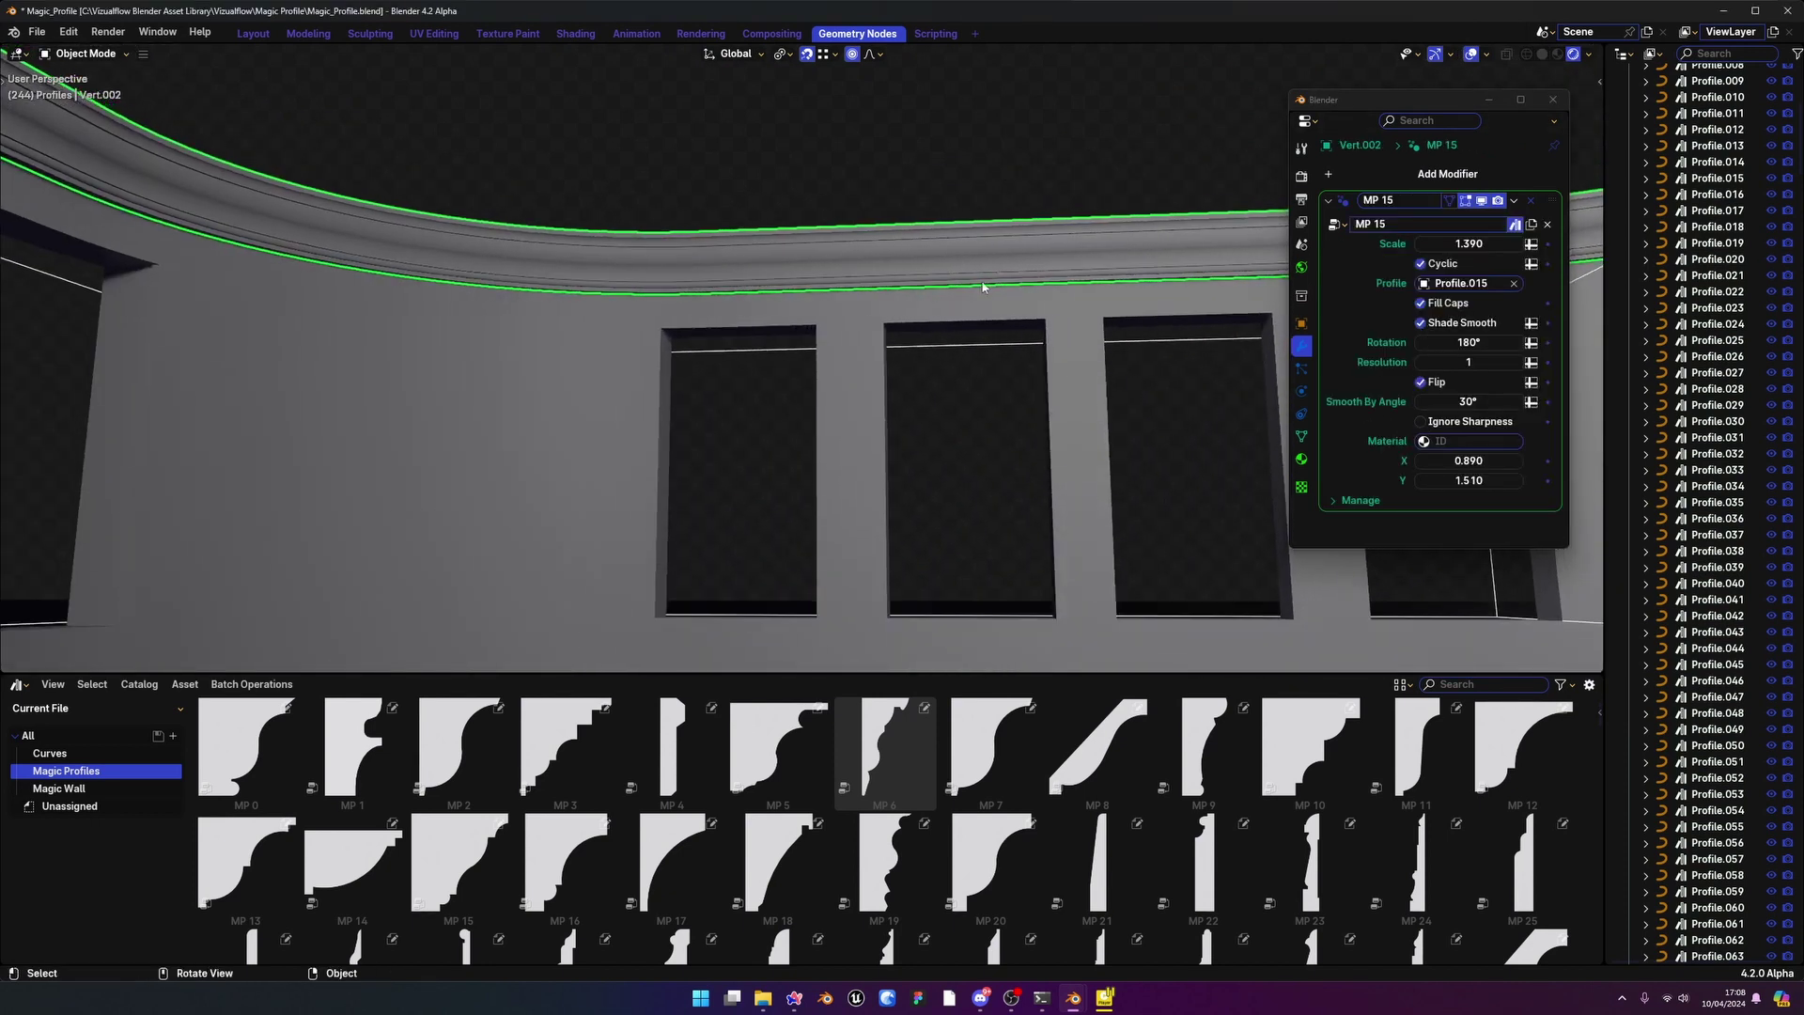
{"action": "middle_click_drag", "start_coordinate": [1102, 318], "coordinate": [919, 291]}
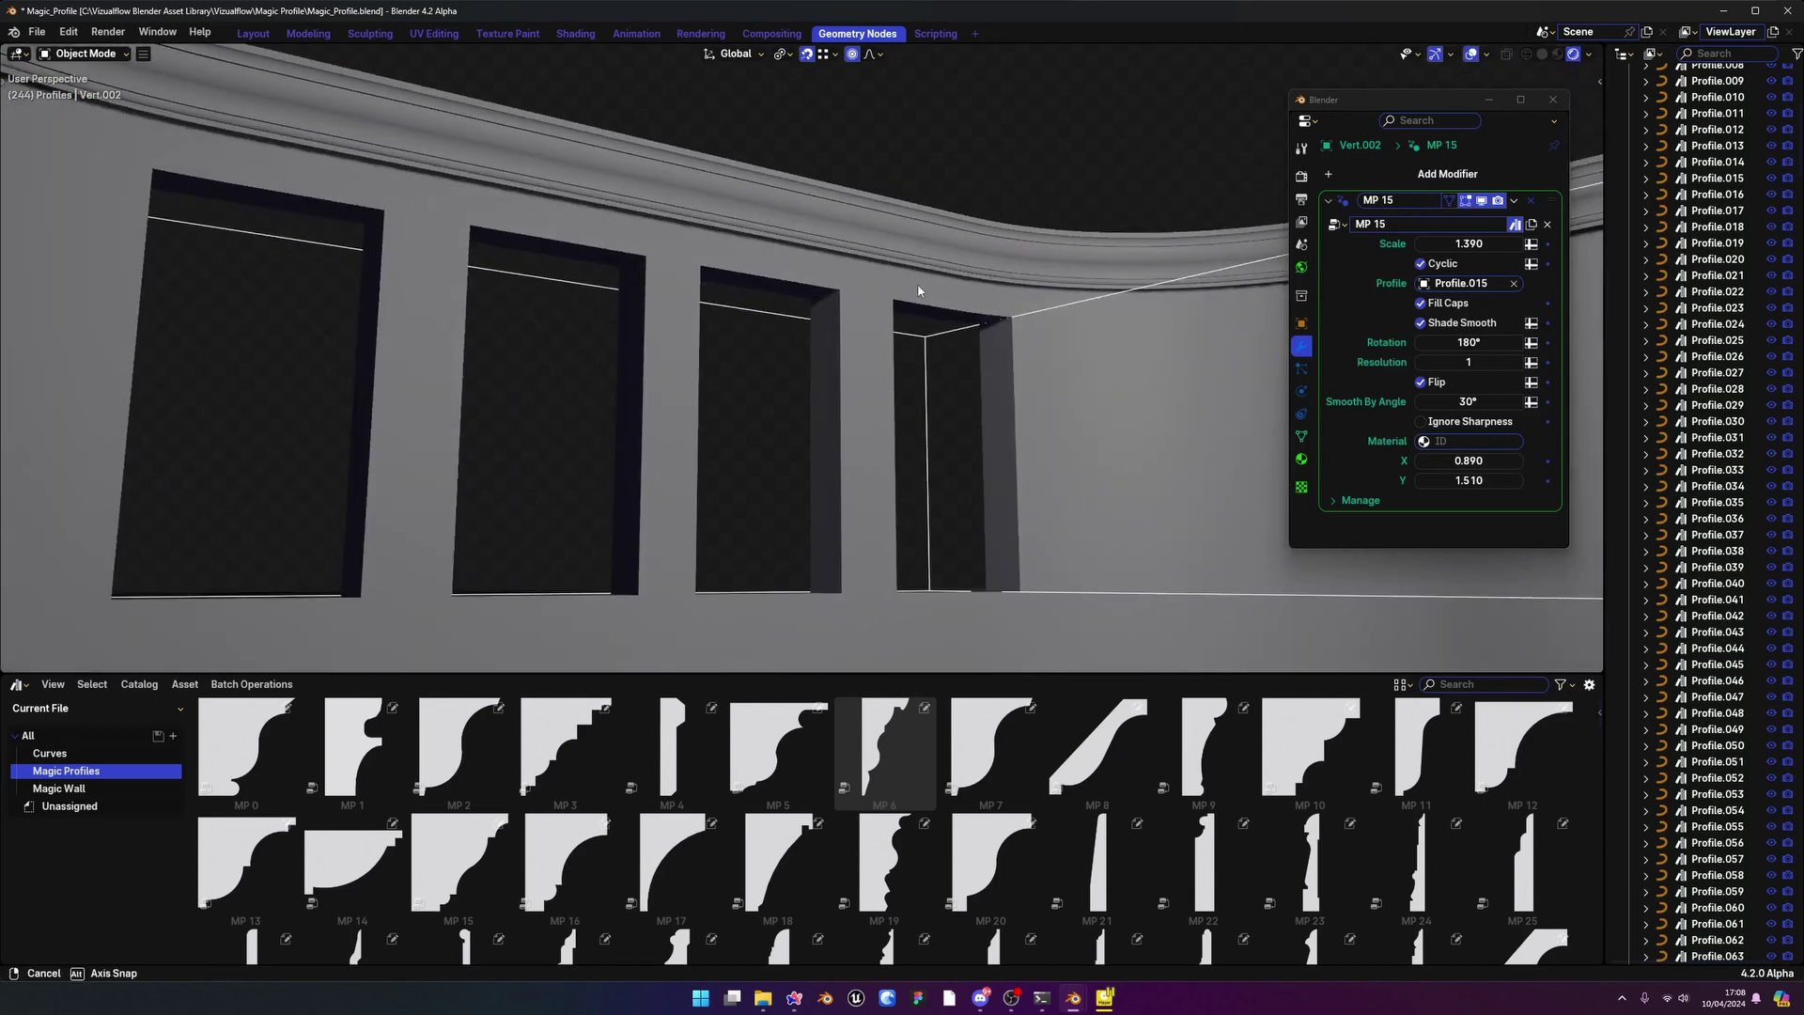
{"action": "middle_click_drag", "start_coordinate": [955, 368], "coordinate": [858, 426]}
Switch the render engine to Cycles and examine the rendered moulding around the wall corners
{"action": "left_click", "coordinate": [1302, 176]}
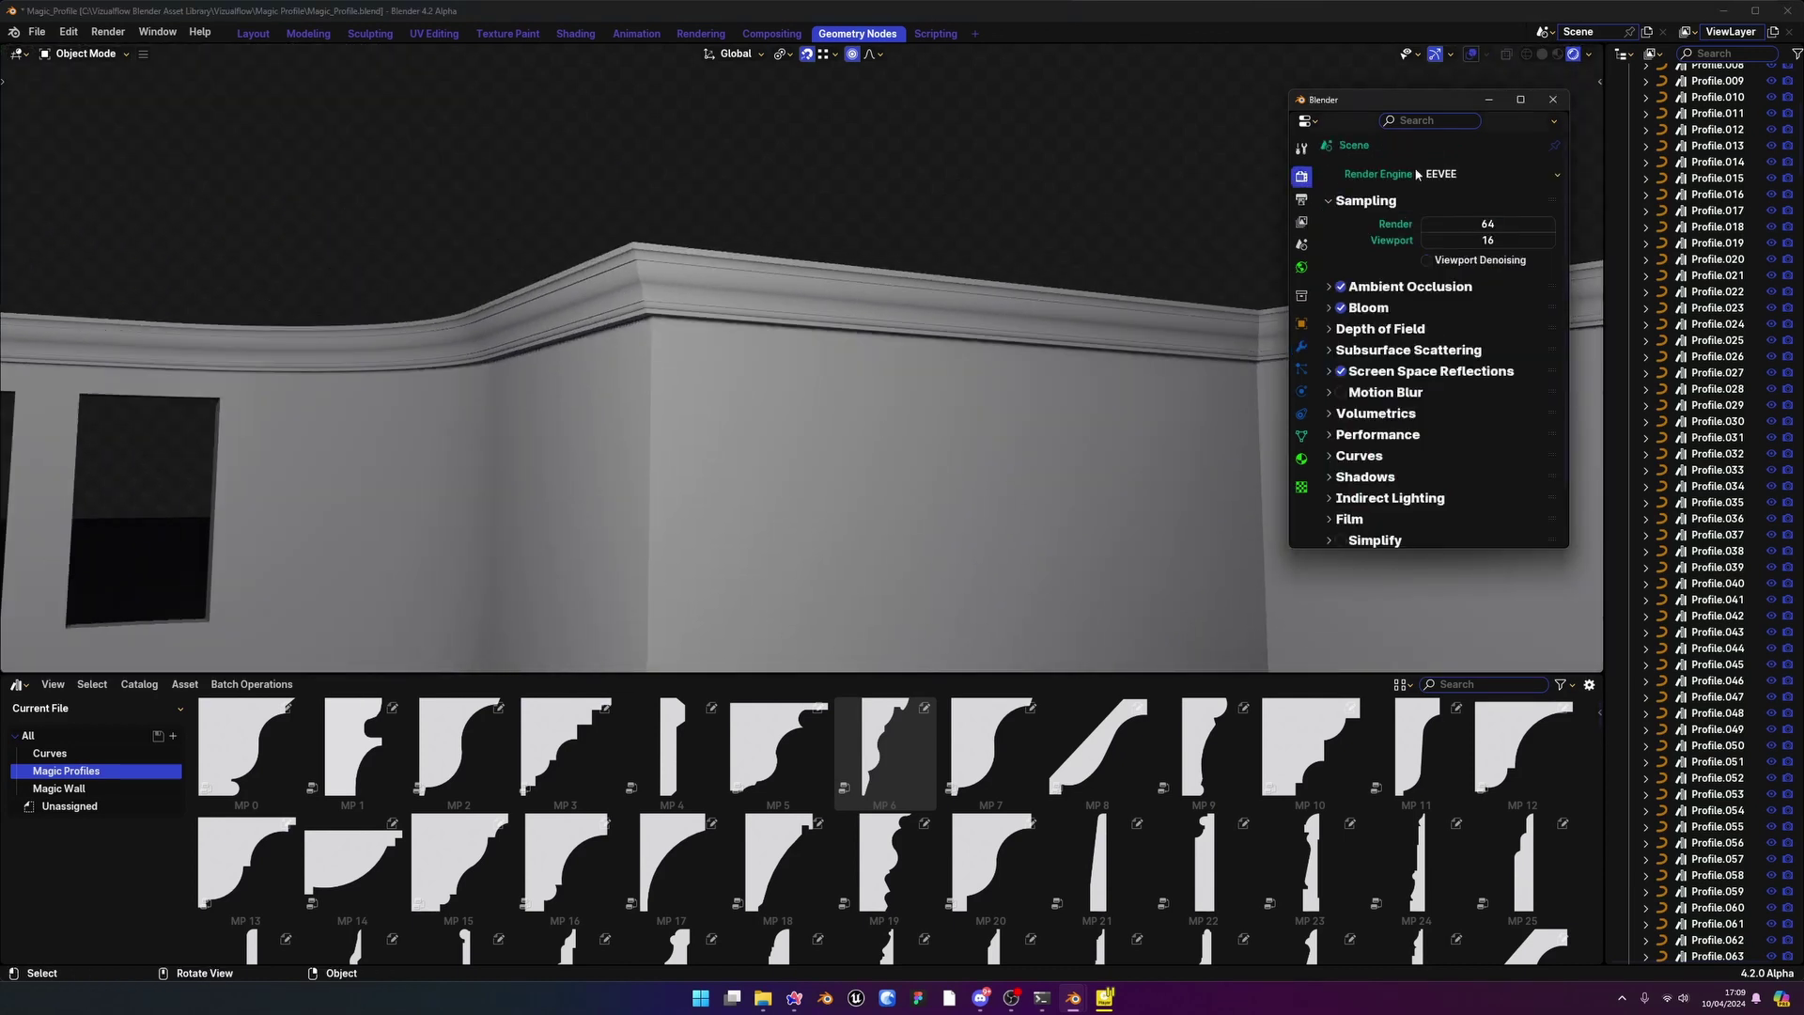
{"action": "left_click", "coordinate": [1443, 246]}
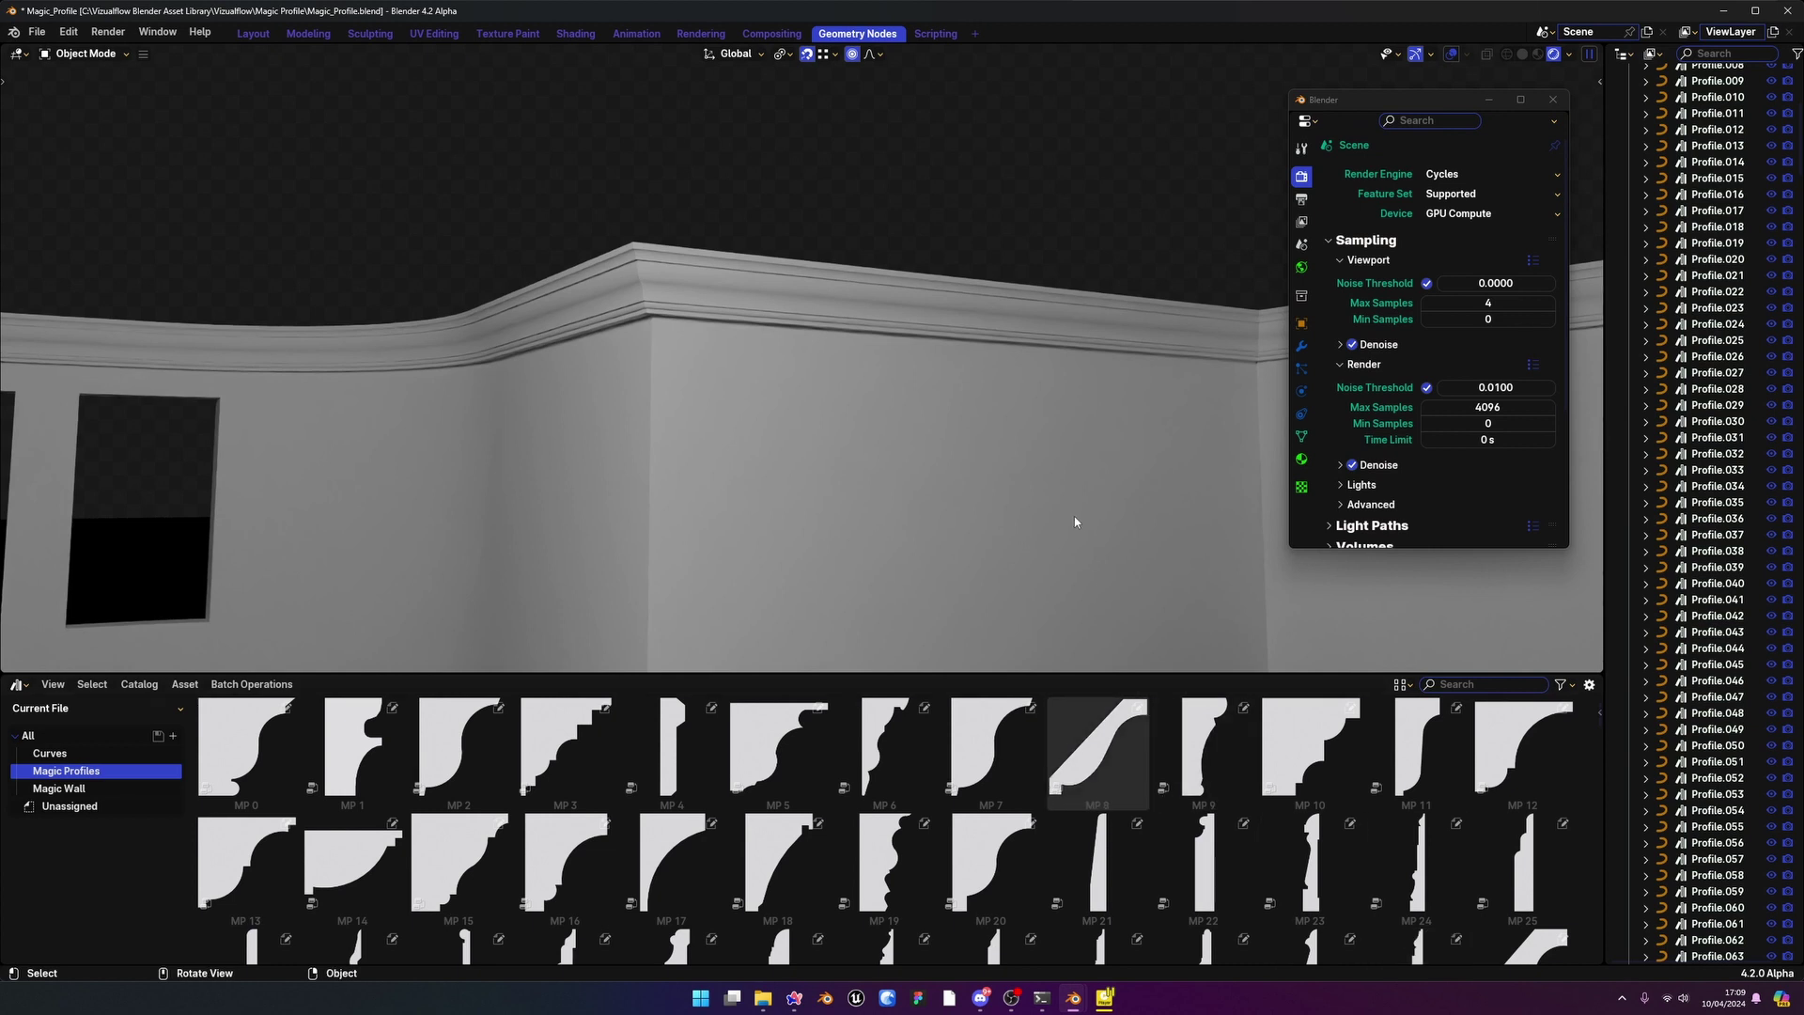
{"action": "middle_click_drag", "start_coordinate": [953, 300], "coordinate": [833, 298]}
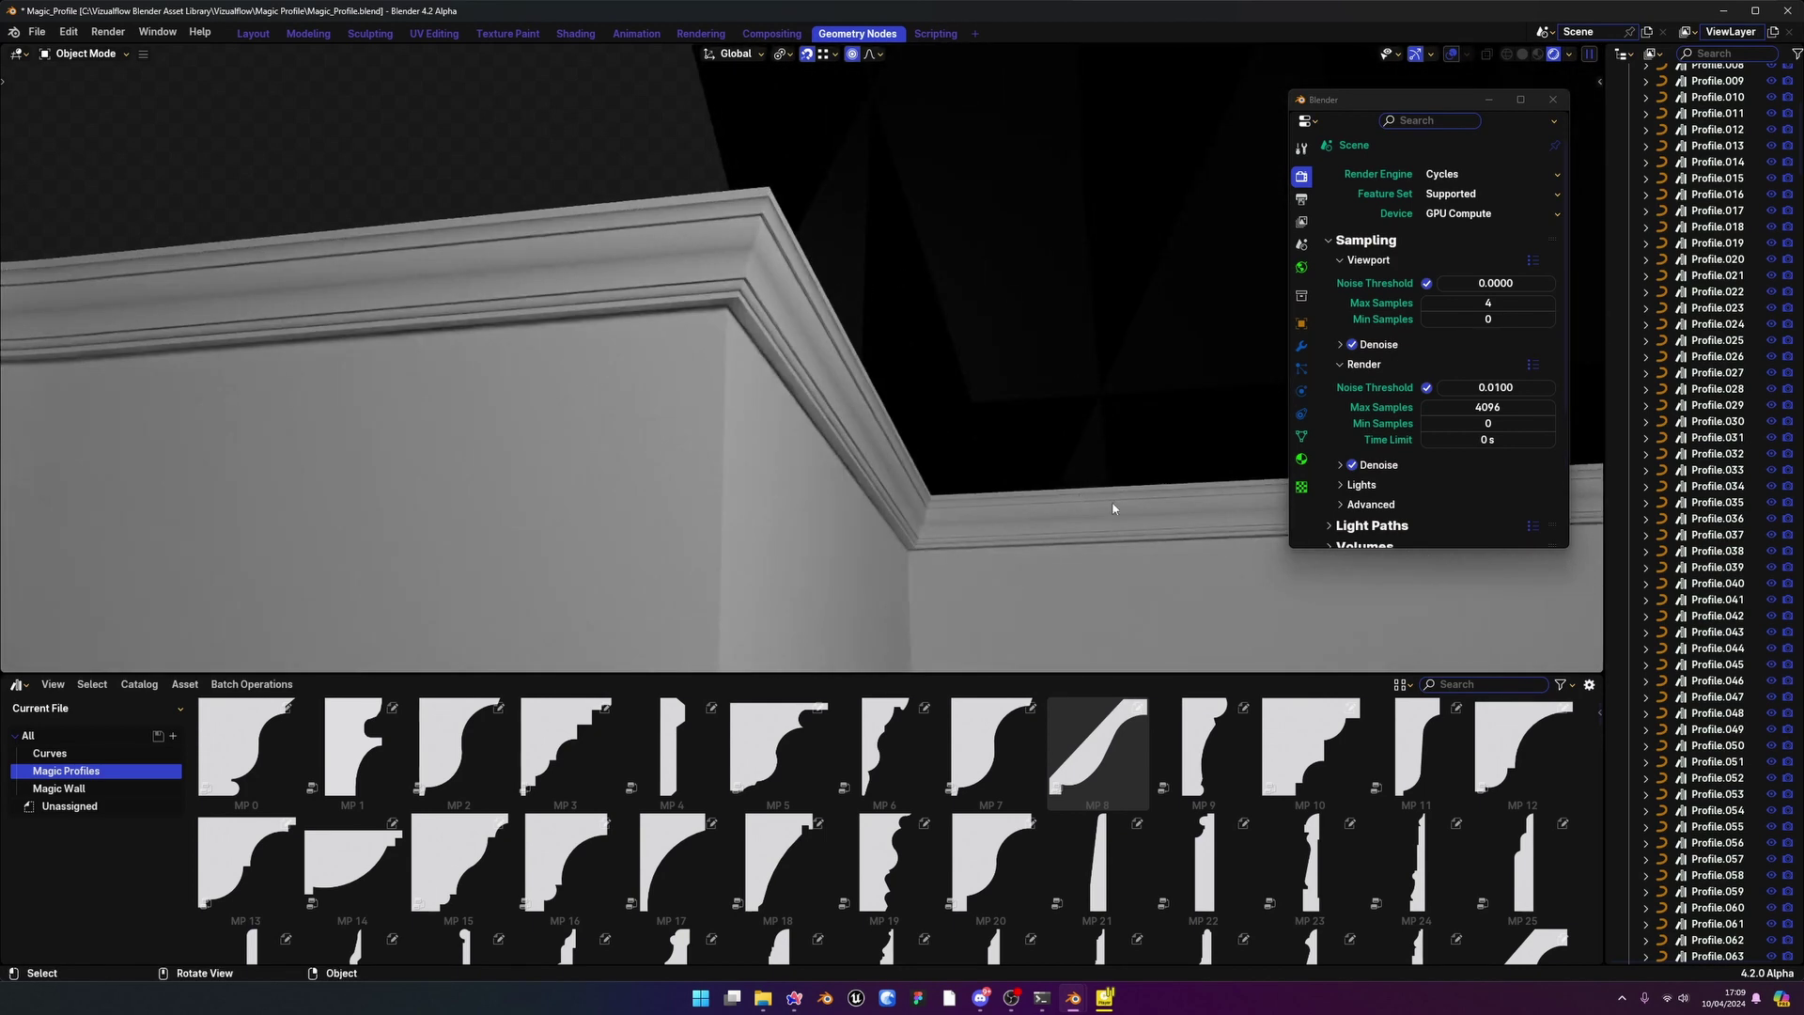
{"action": "middle_click_drag", "start_coordinate": [700, 427], "coordinate": [1043, 329]}
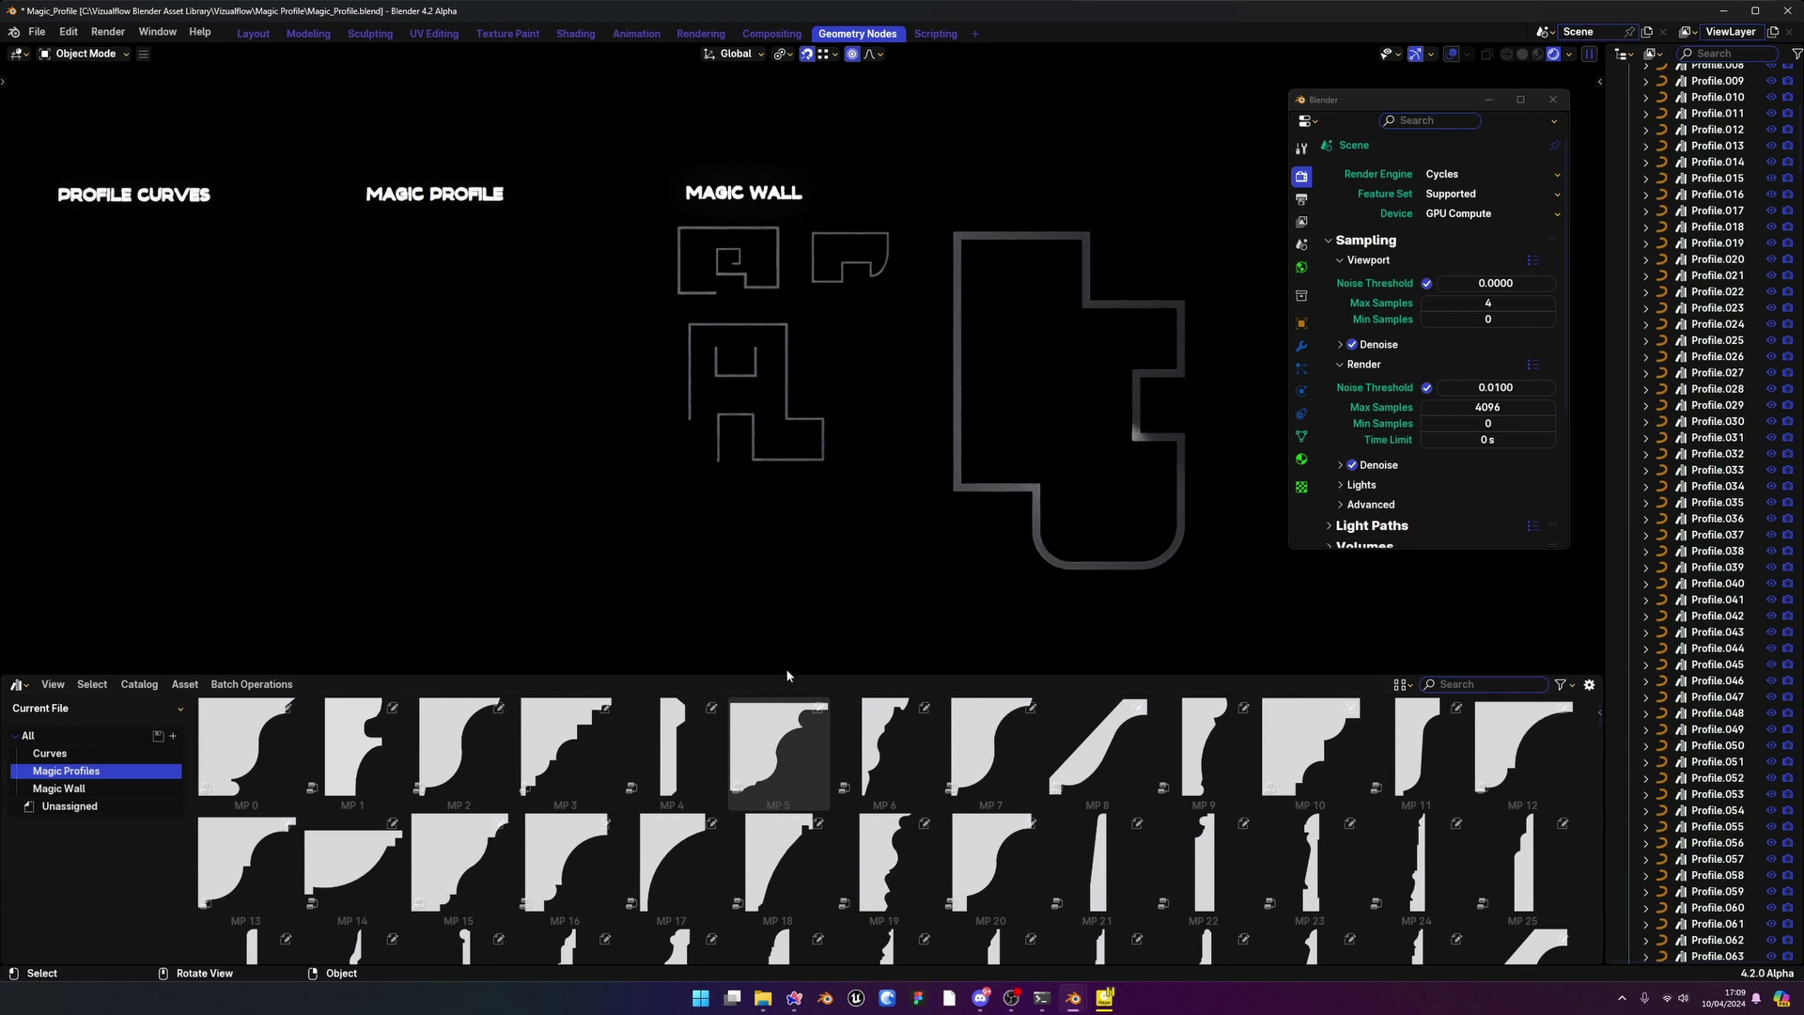
Enlarge the asset browser and look through the Magic Profiles assets
{"action": "left_click_drag", "start_coordinate": [787, 676], "coordinate": [788, 512]}
{"action": "scroll", "coordinate": [922, 712], "scroll_direction": "down", "scroll_amount": 12}
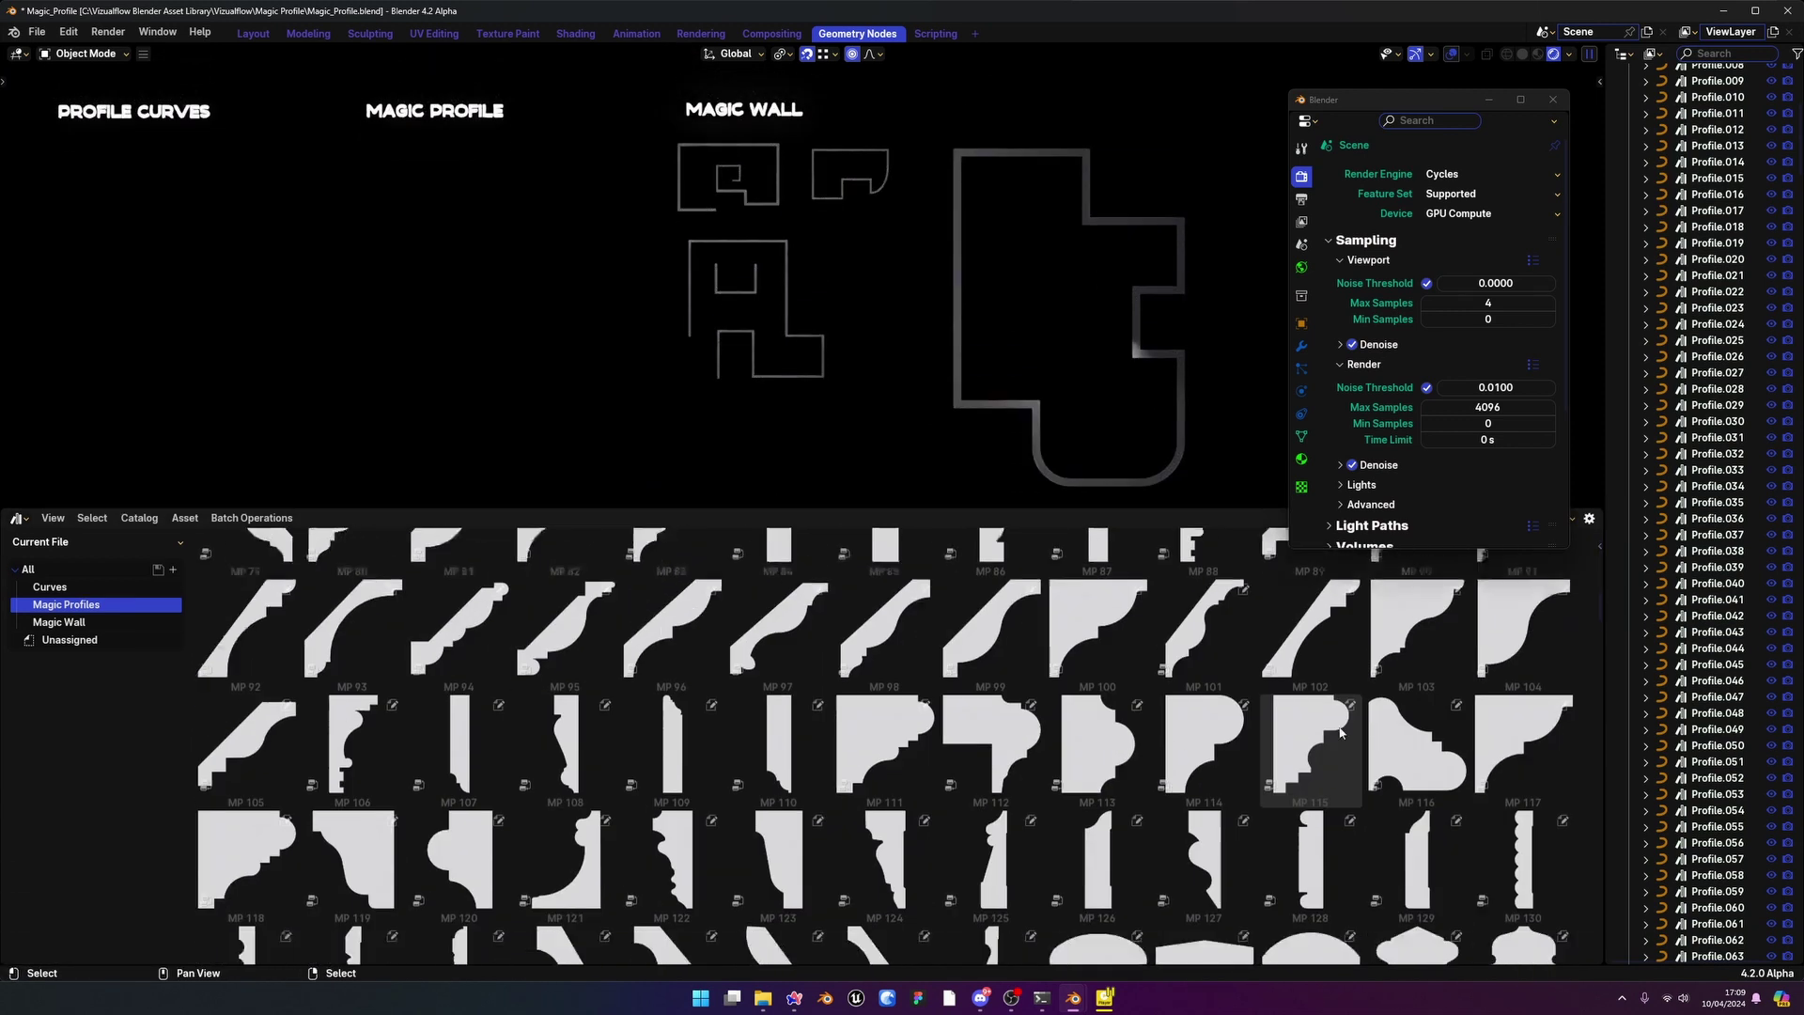
{"action": "scroll", "coordinate": [1341, 733], "scroll_direction": "down", "scroll_amount": 1}
{"action": "left_click_drag", "start_coordinate": [1598, 606], "coordinate": [1547, 483]}
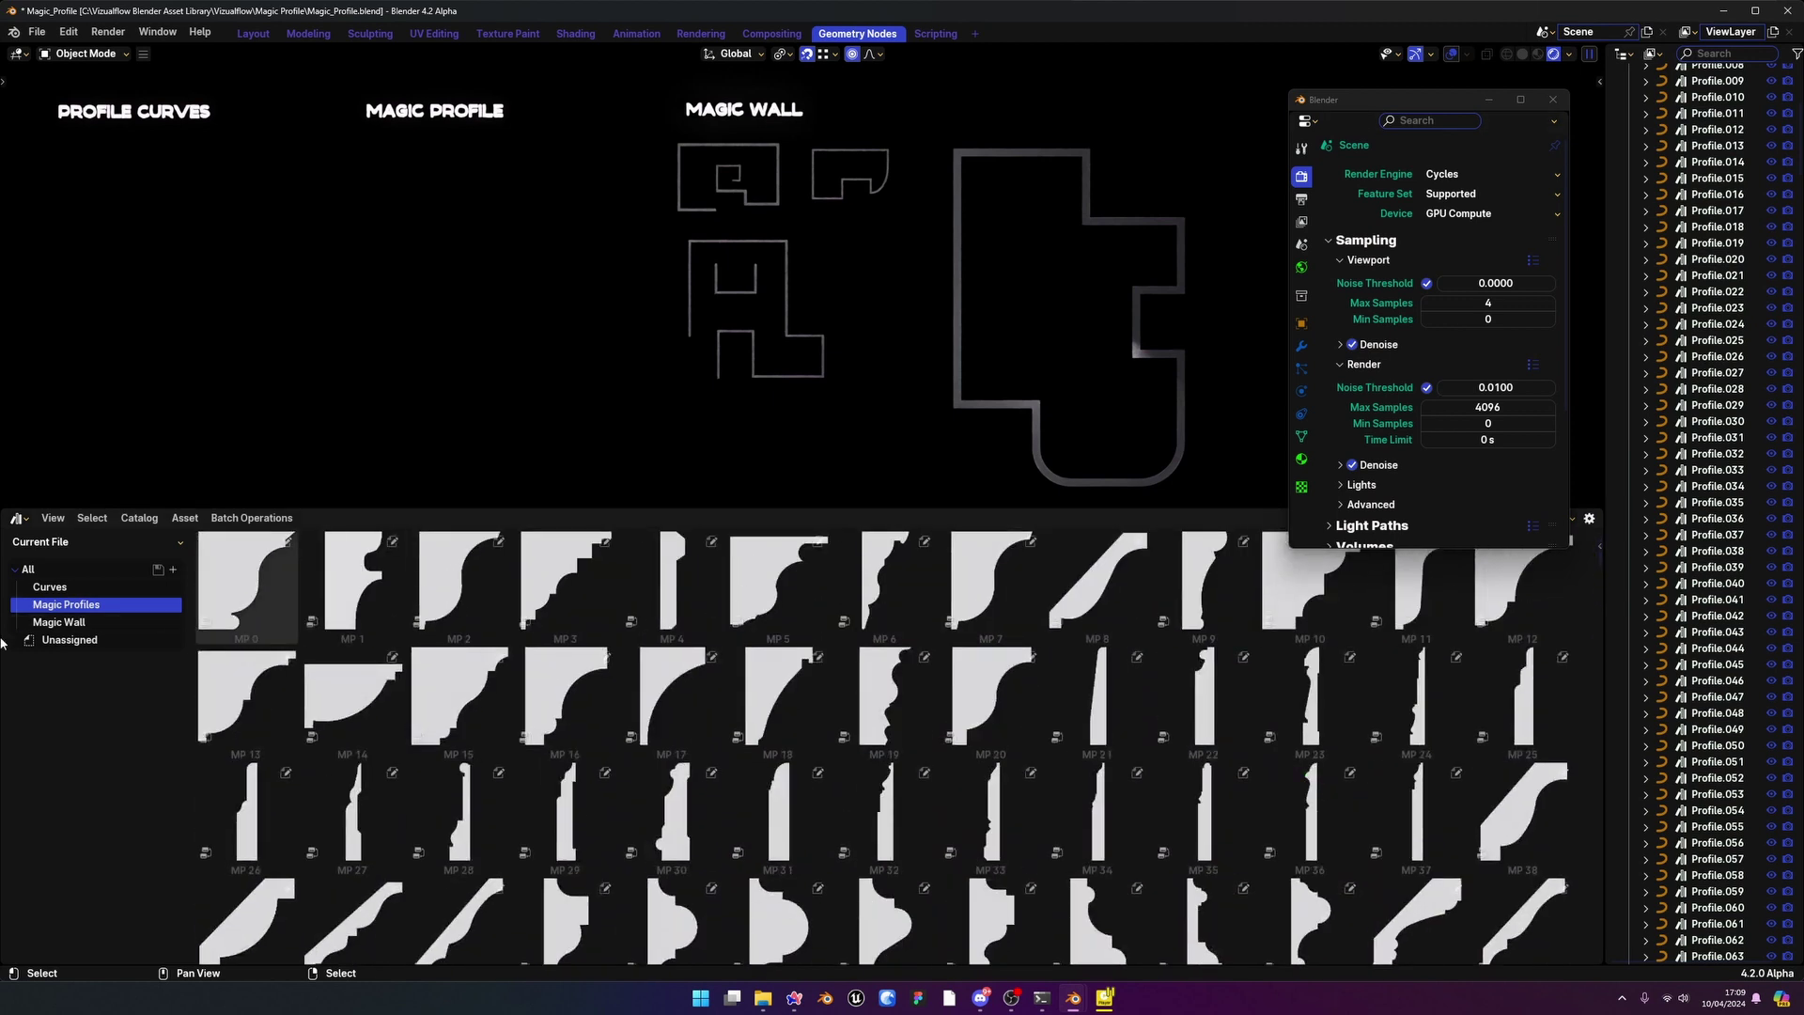
Show the Magic Wall assets and examine the sample wall plans in the viewport up close
{"action": "left_click", "coordinate": [58, 622]}
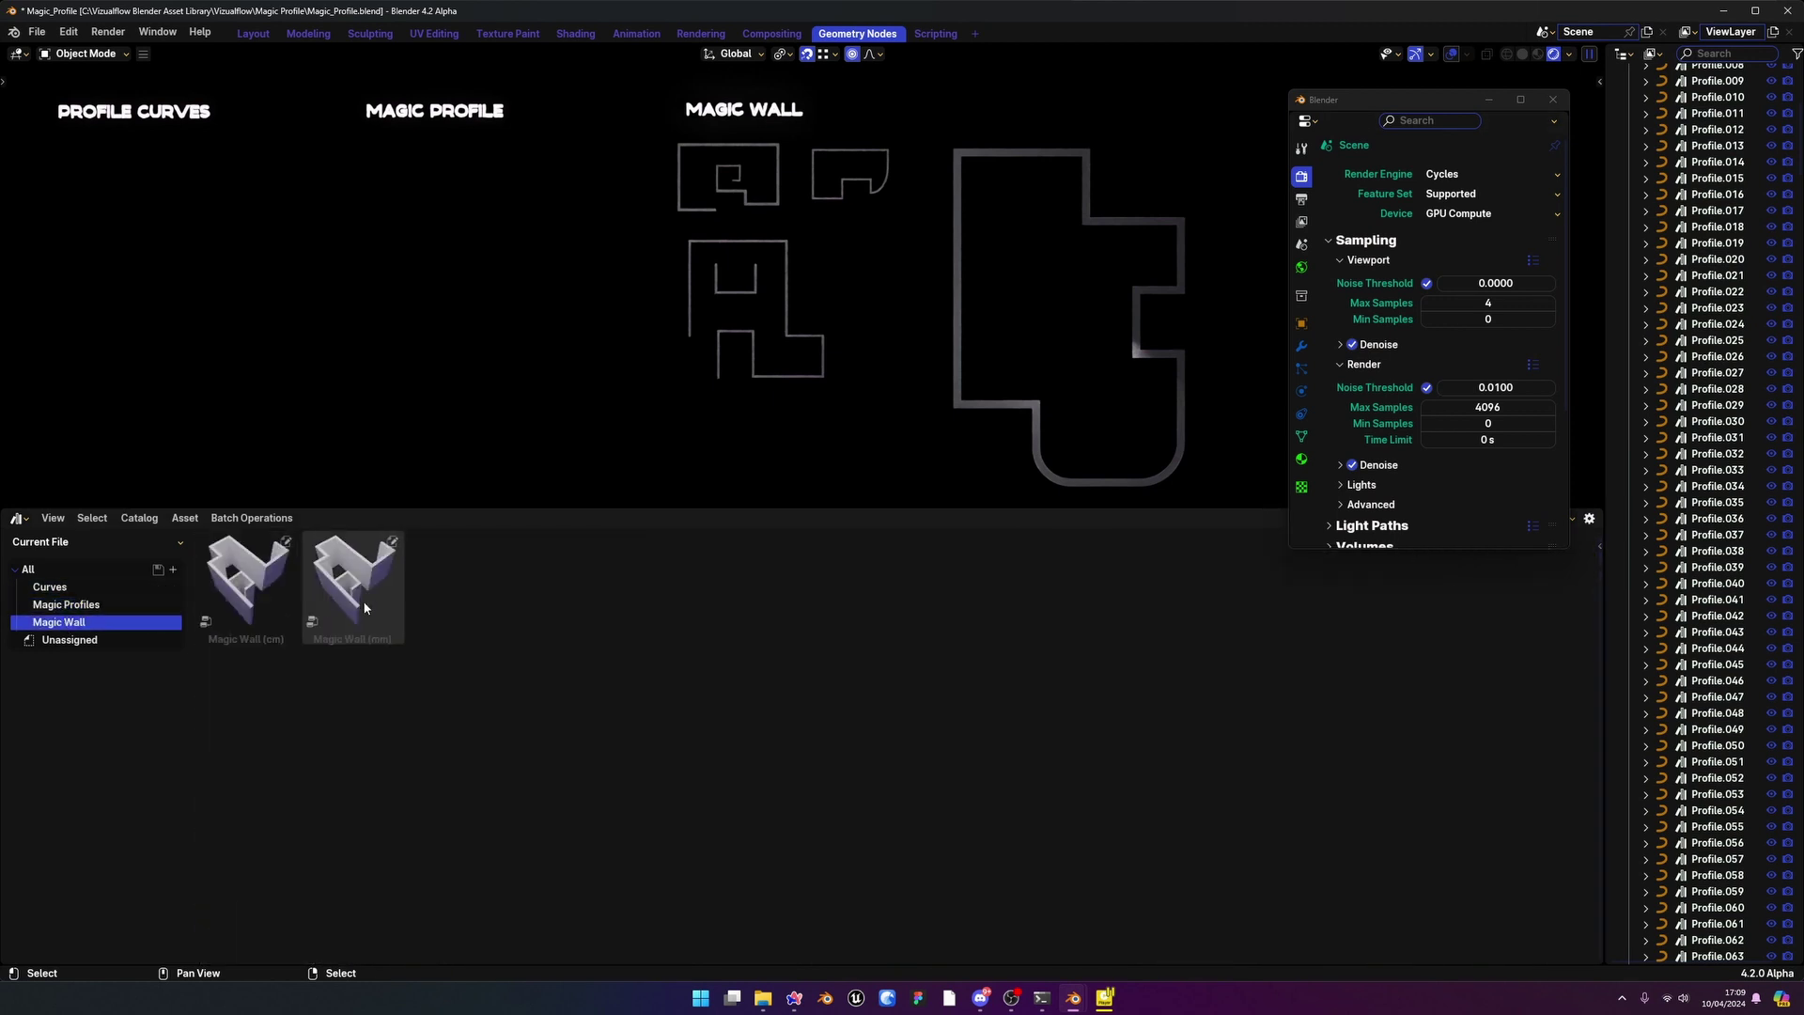
{"action": "left_click_drag", "start_coordinate": [368, 509], "coordinate": [369, 582]}
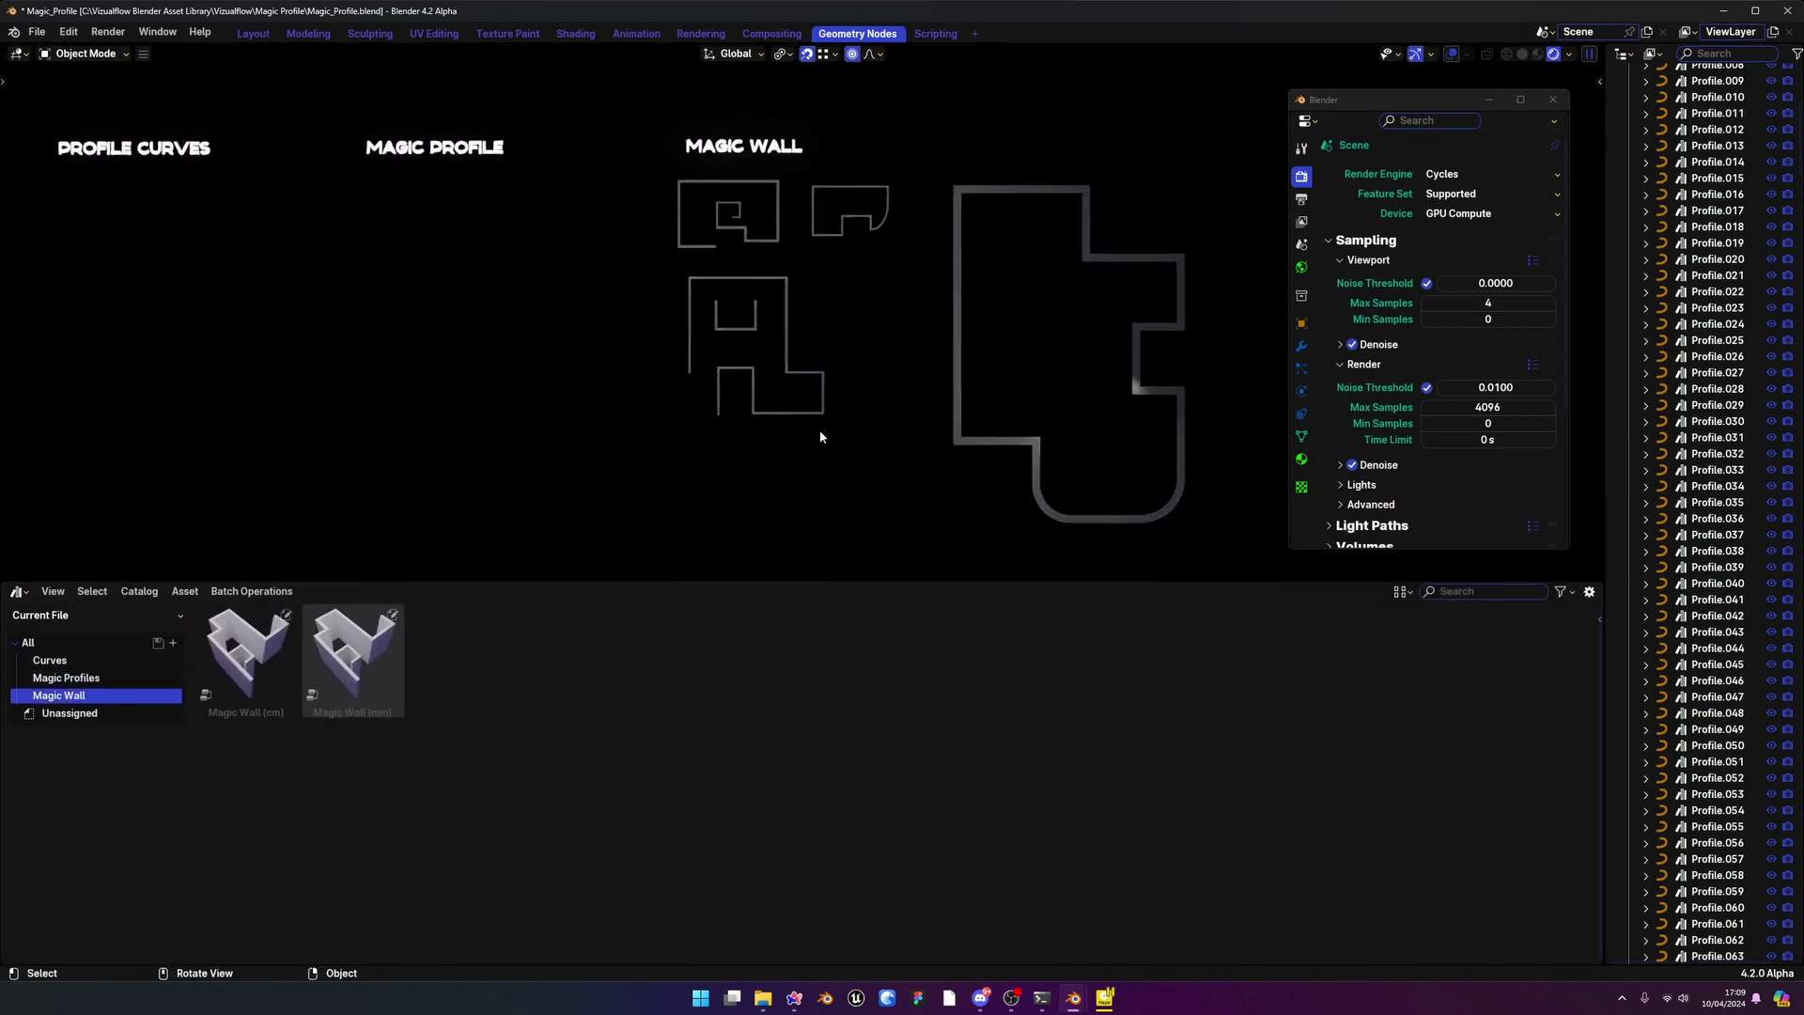
{"action": "middle_click_drag", "start_coordinate": [848, 297], "coordinate": [926, 327], "text": "shift"}
{"action": "scroll", "coordinate": [1028, 324], "scroll_direction": "down", "scroll_amount": 2}
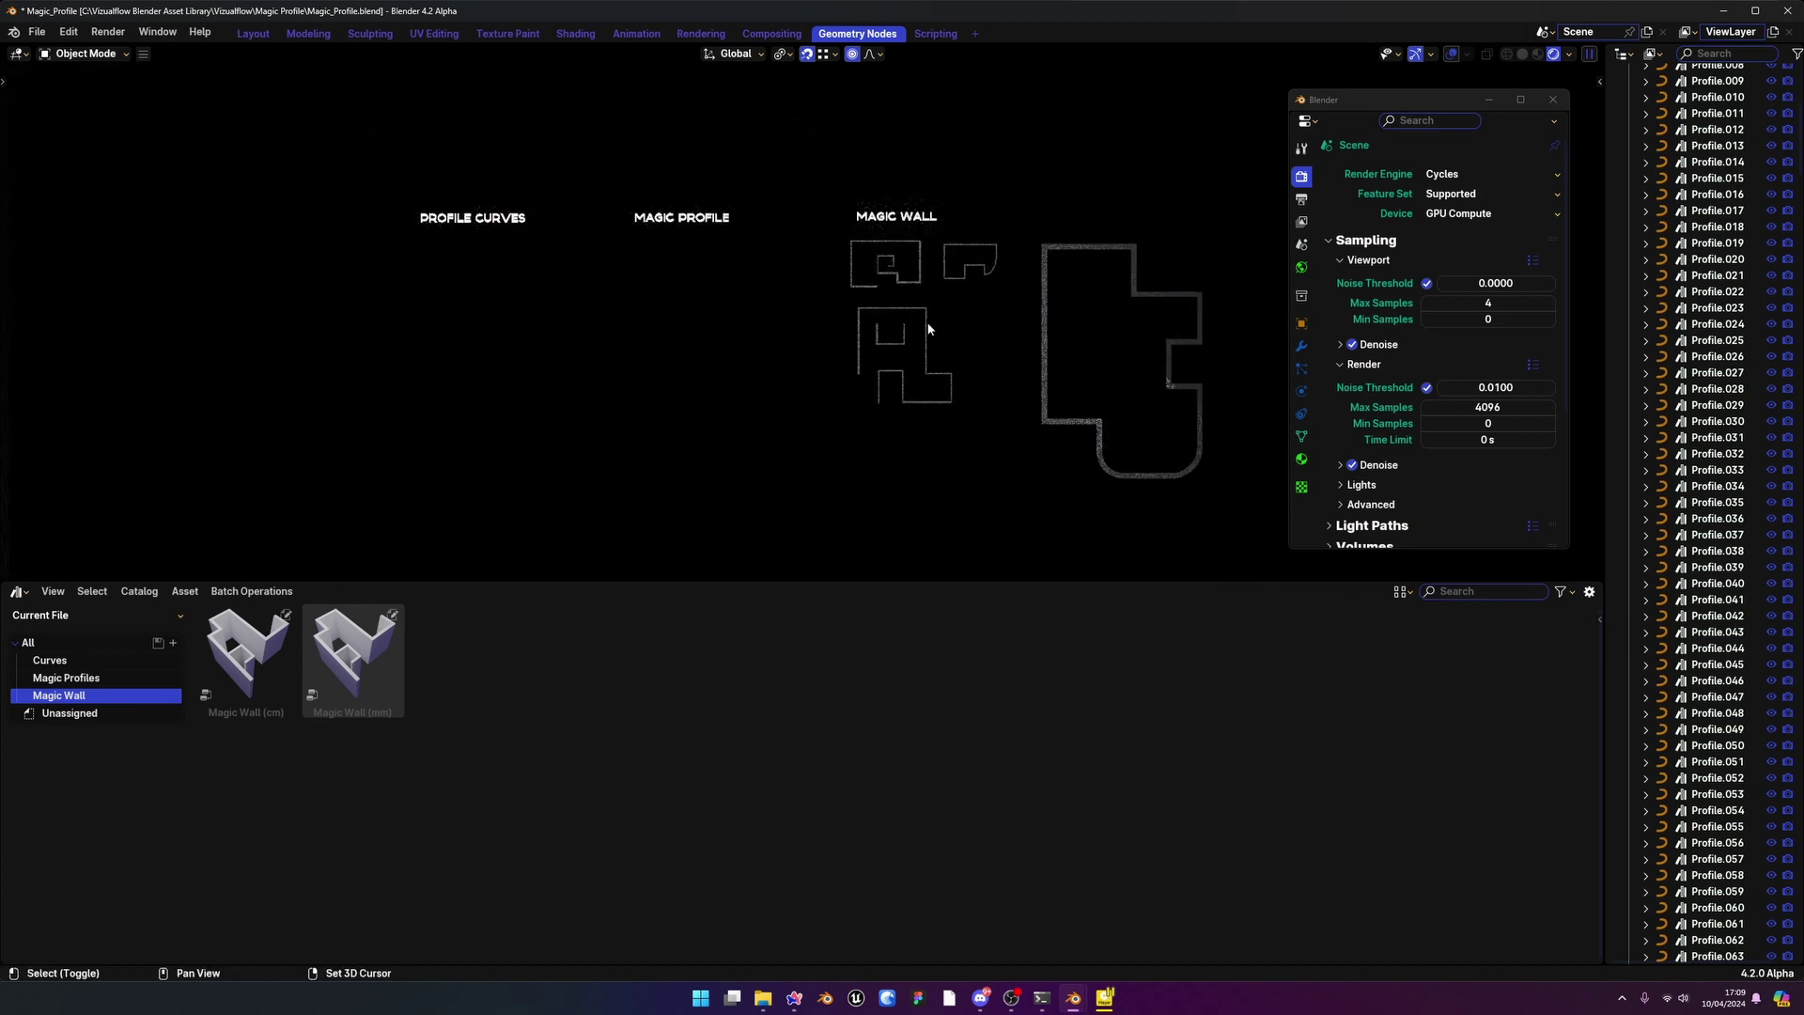
{"action": "scroll", "coordinate": [917, 327], "scroll_direction": "up", "scroll_amount": 6}
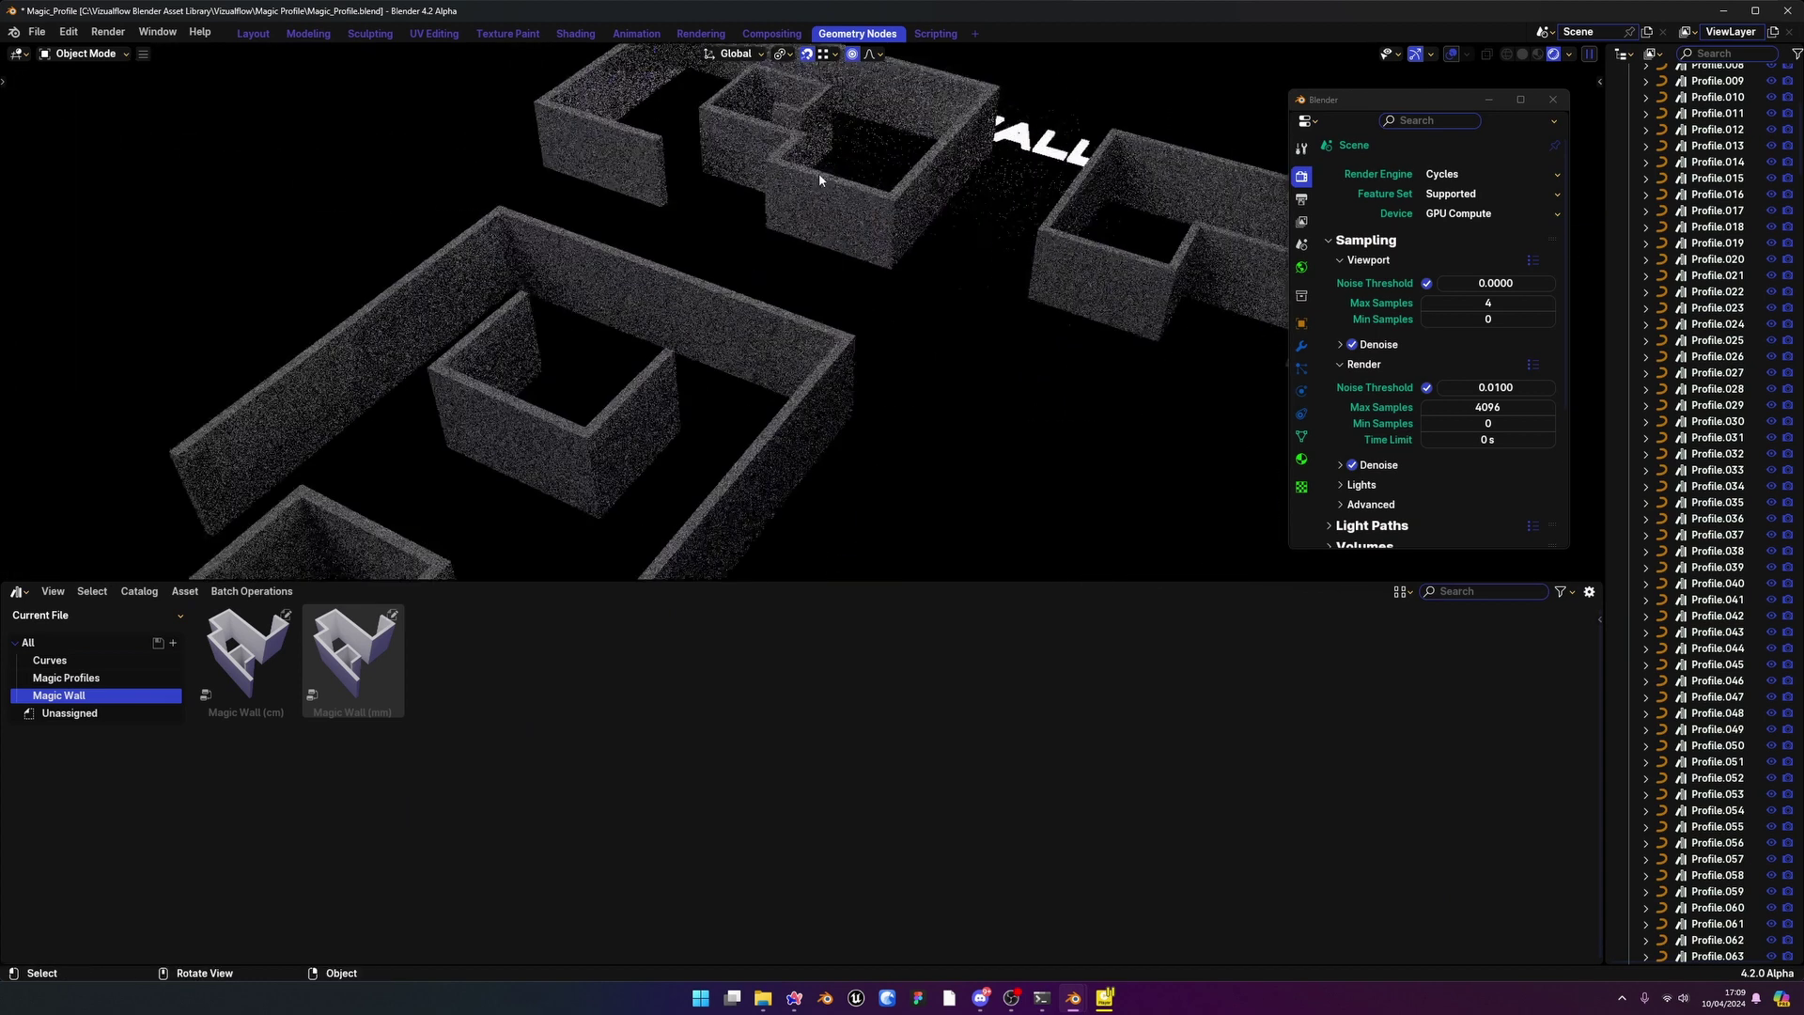